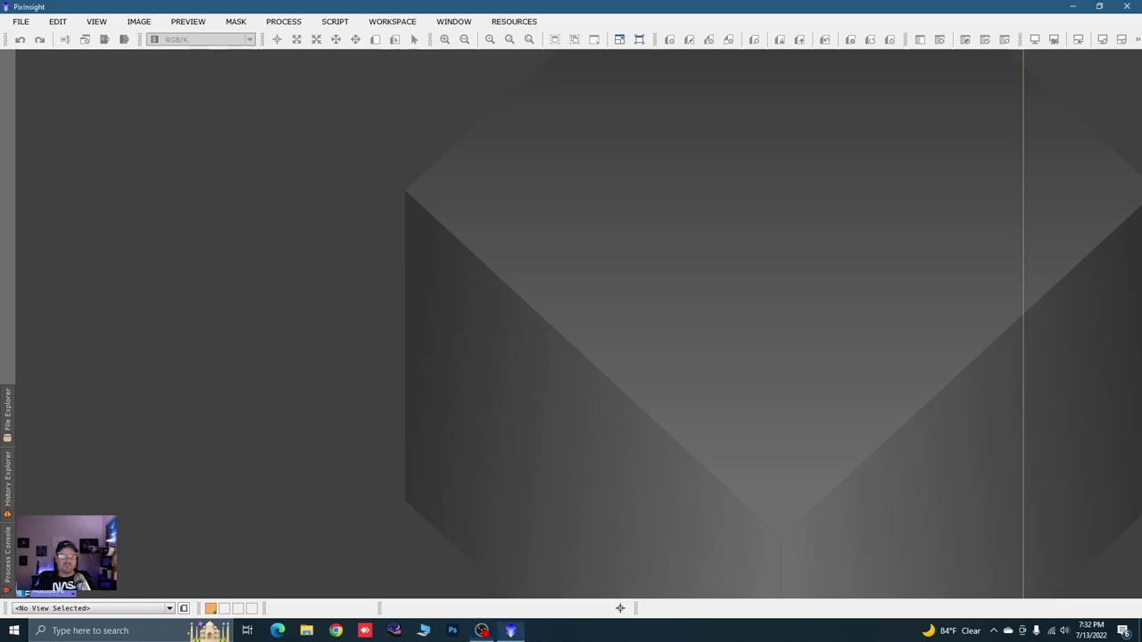
Step: Load the IC 1396 Autosave.tif into the workspace, zoom out to 1:7 and shift its window left
{"action": "left_click_drag", "start_coordinate": [40, 592], "coordinate": [53, 554]}
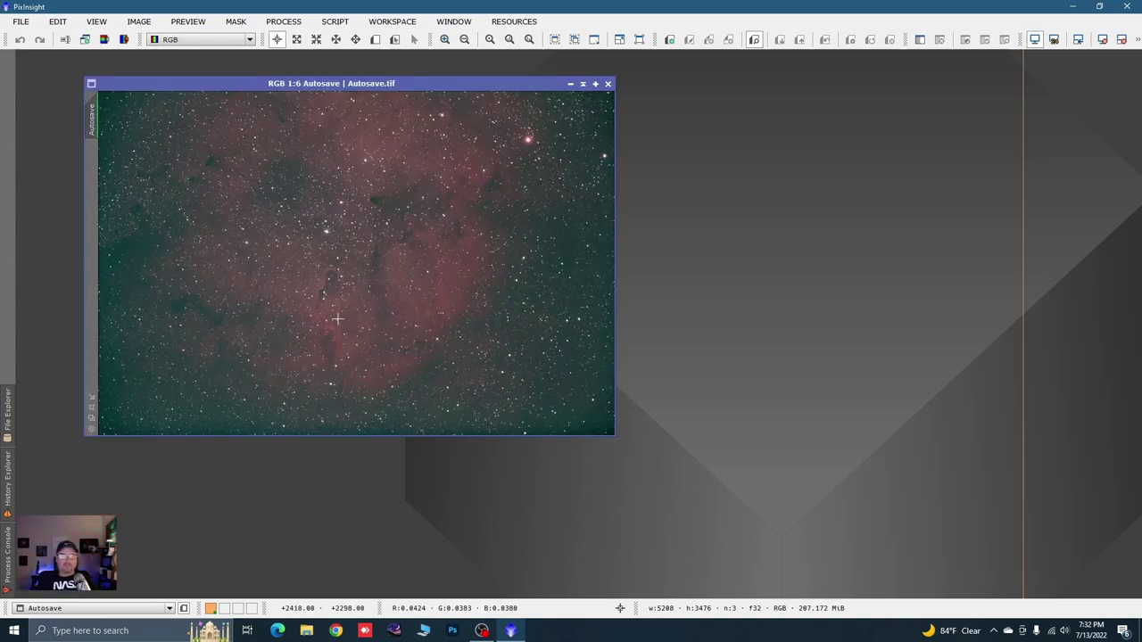
{"action": "scroll", "coordinate": [407, 365], "scroll_direction": "down", "scroll_amount": 1}
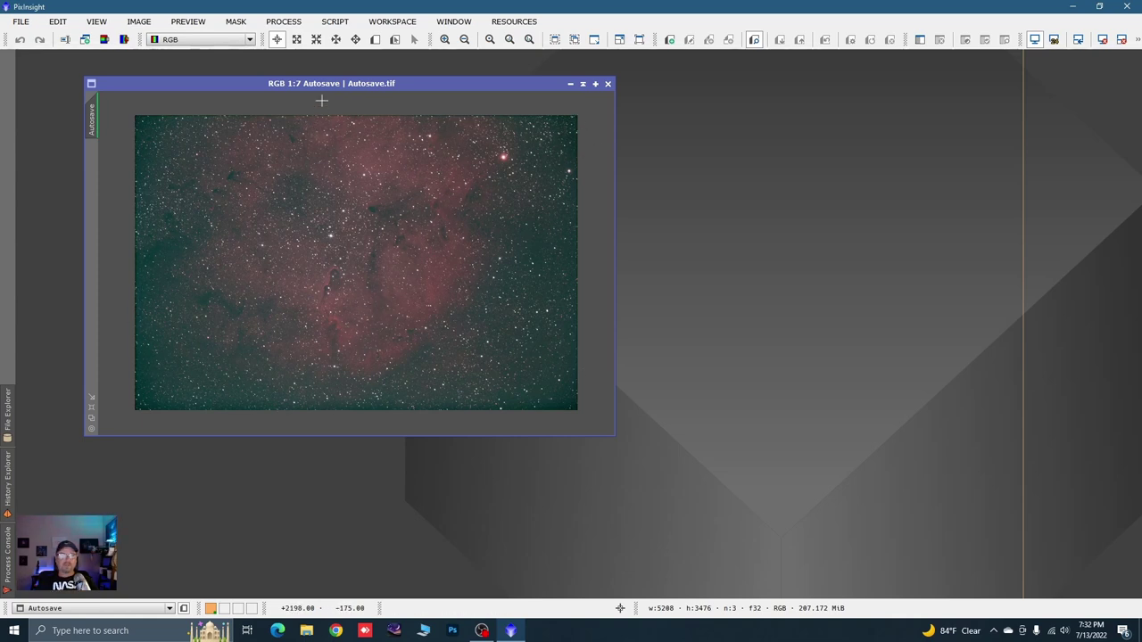
{"action": "left_click_drag", "start_coordinate": [314, 85], "coordinate": [300, 86]}
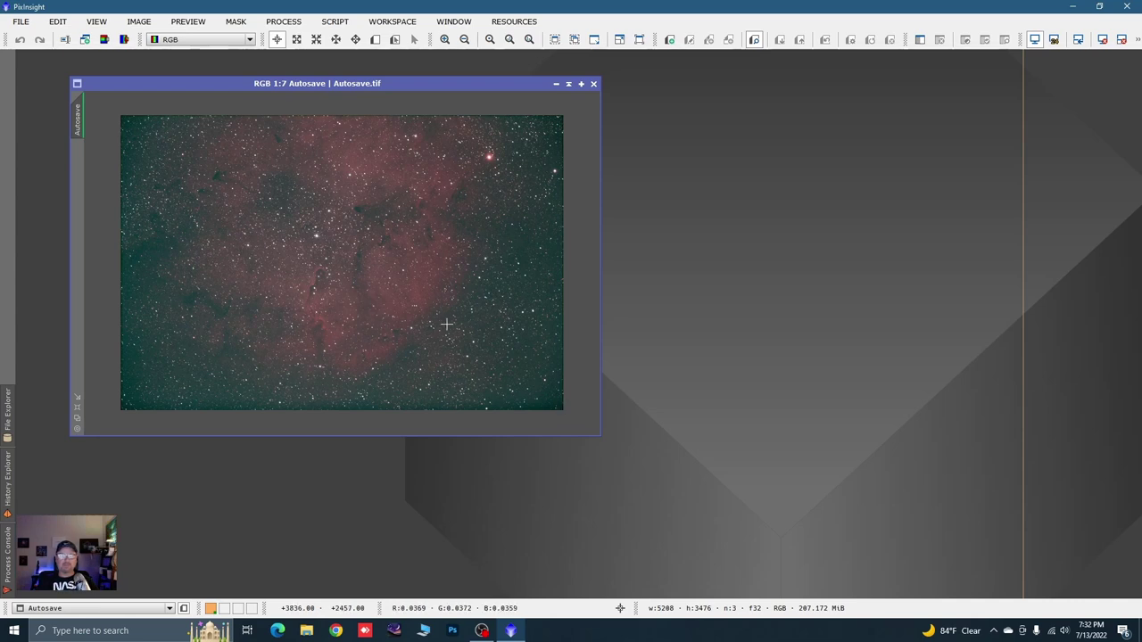
Step: Reset the screen stretch (Ctrl+F12) to show the dark linear image, then shrink and reposition its window
{"action": "key", "text": "ctrl+F12"}
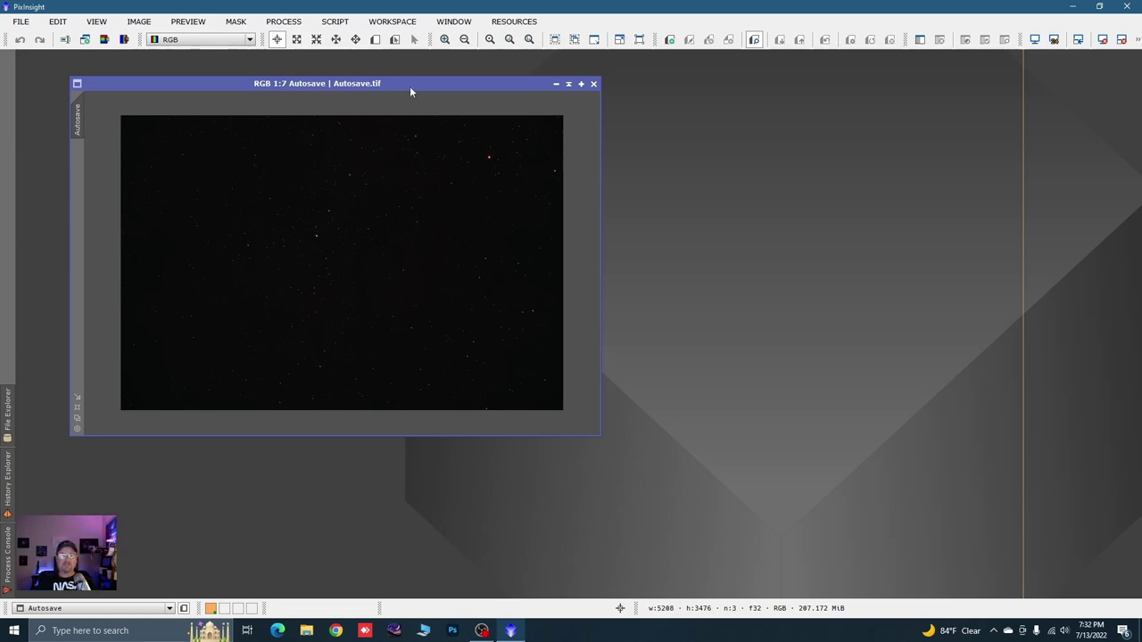
{"action": "left_click_drag", "start_coordinate": [410, 85], "coordinate": [372, 97]}
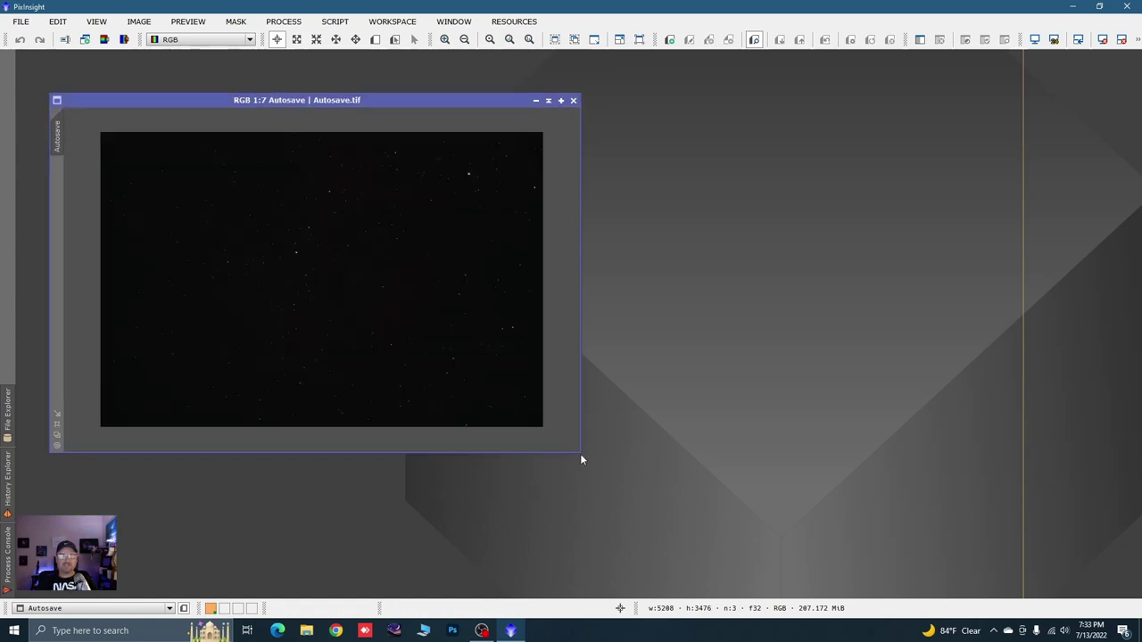
{"action": "left_click_drag", "start_coordinate": [580, 454], "coordinate": [555, 443]}
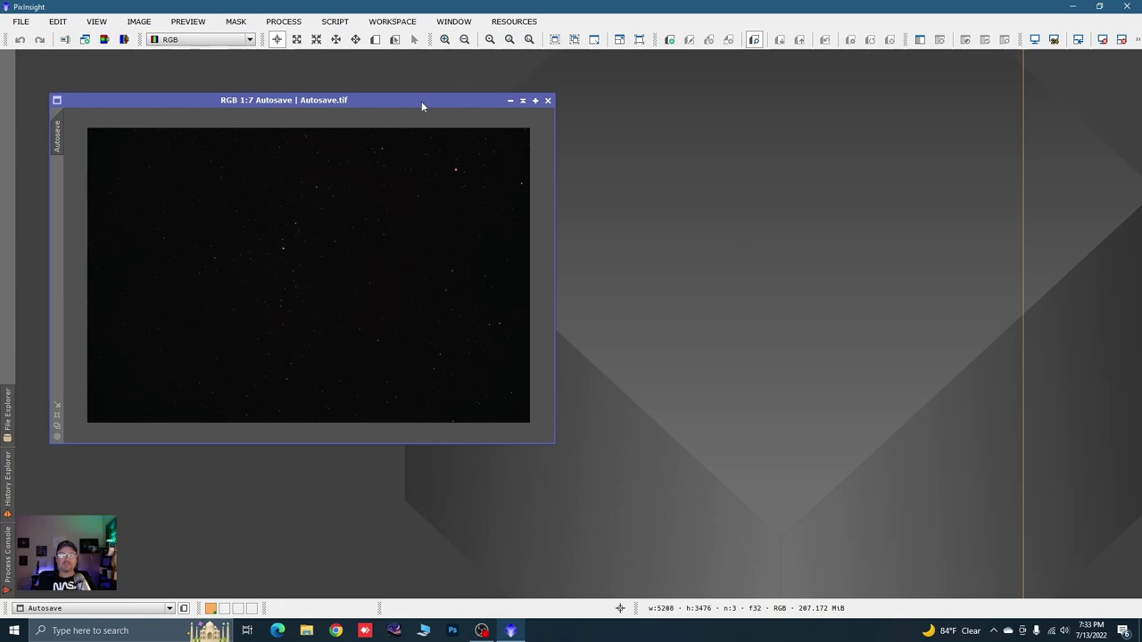
{"action": "left_click_drag", "start_coordinate": [421, 101], "coordinate": [420, 103]}
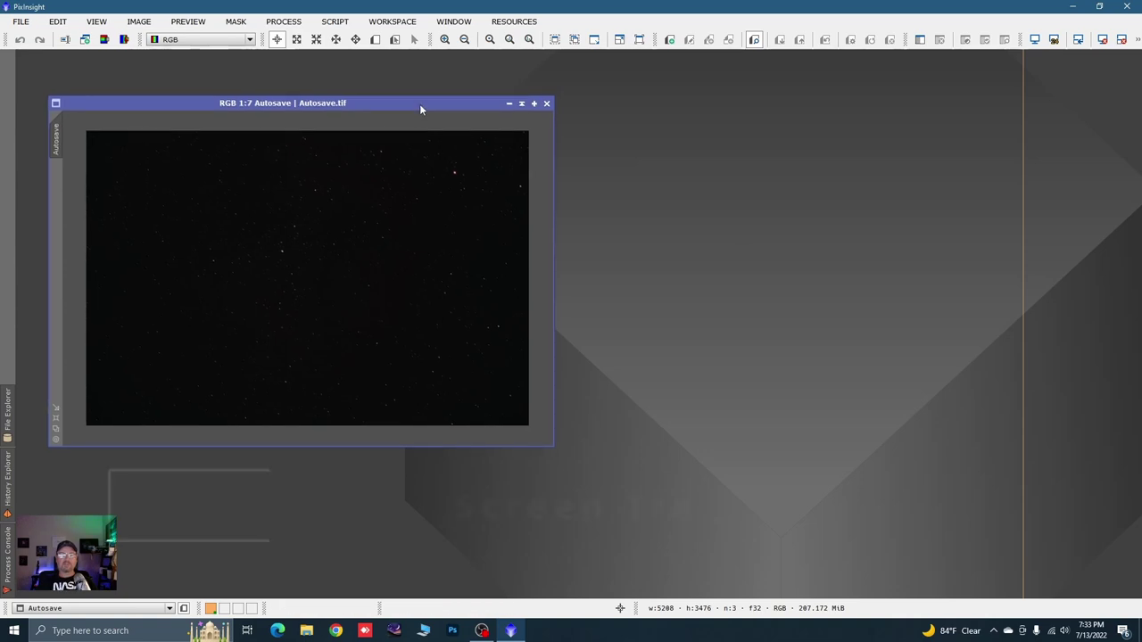
Step: Open ScreenTransferFunction from PROCESS > IntensityTransformations
{"action": "left_click", "coordinate": [286, 23]}
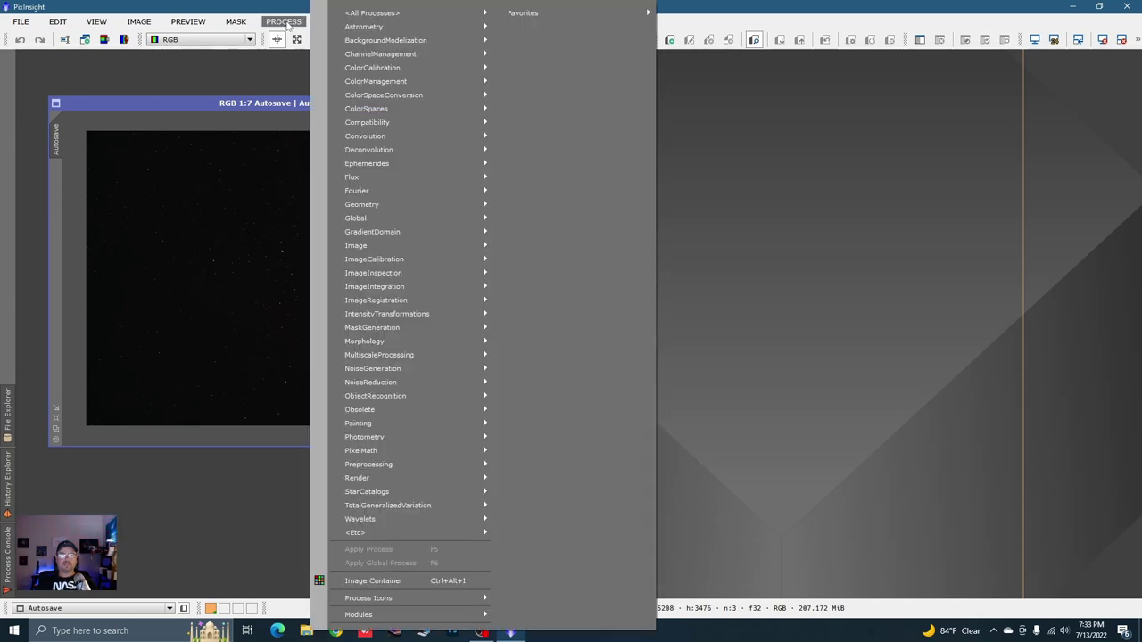
{"action": "mouse_move", "coordinate": [364, 14]}
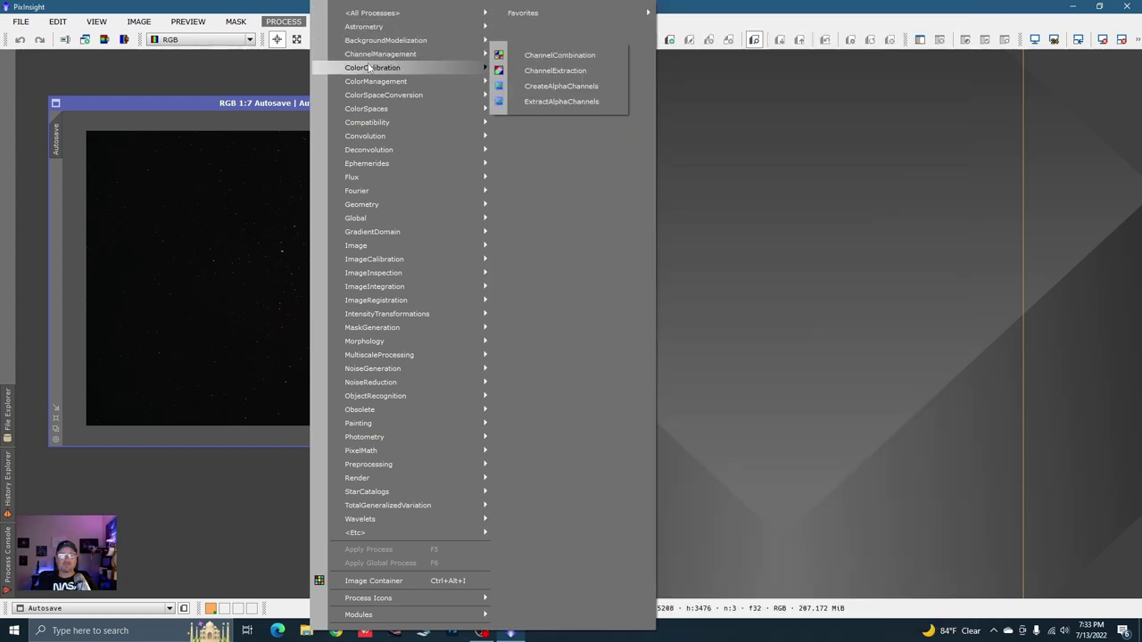
{"action": "mouse_move", "coordinate": [369, 68]}
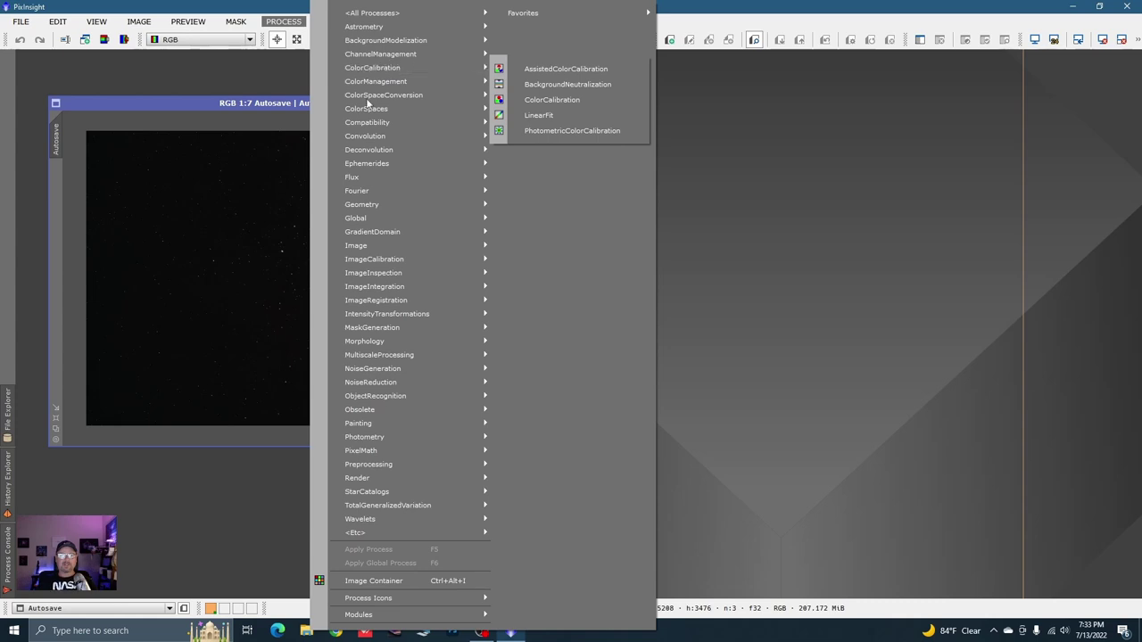
{"action": "mouse_move", "coordinate": [379, 320]}
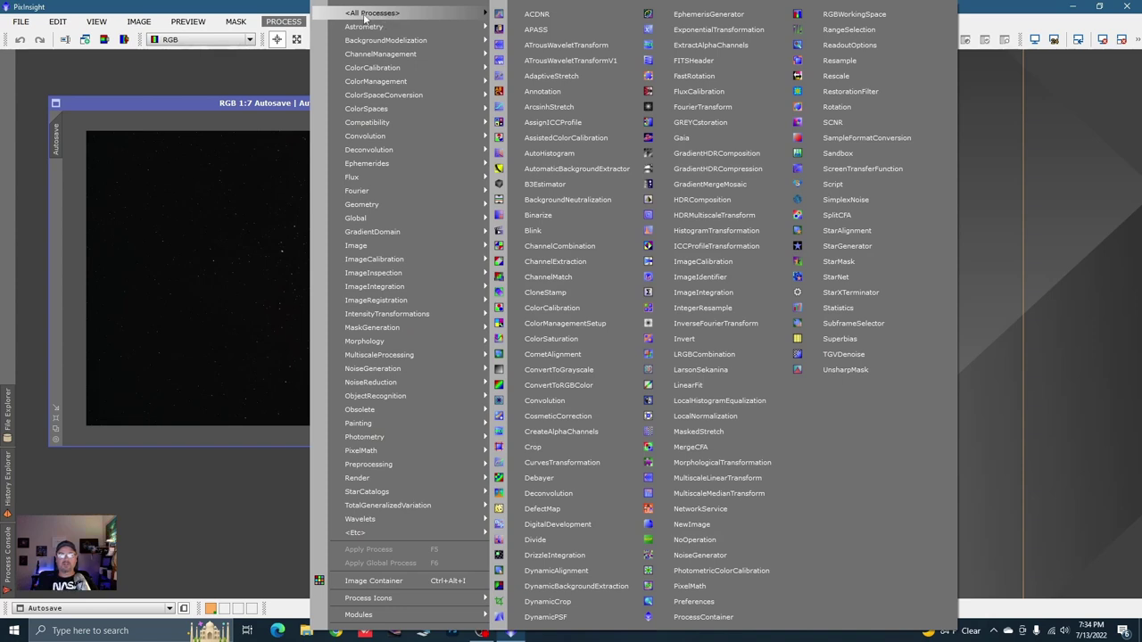
{"action": "left_click", "coordinate": [863, 170]}
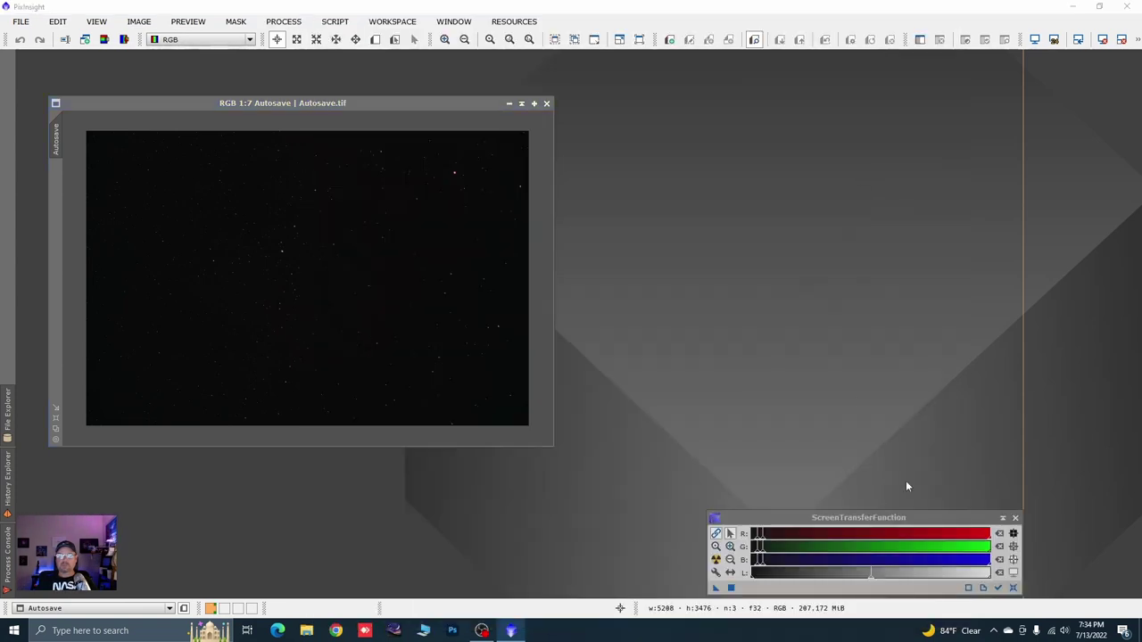
Step: Auto-stretch the display in ScreenTransferFunction, trying unlinked RGB channels, then finishing with linked channels
{"action": "left_click_drag", "start_coordinate": [923, 518], "coordinate": [920, 506]}
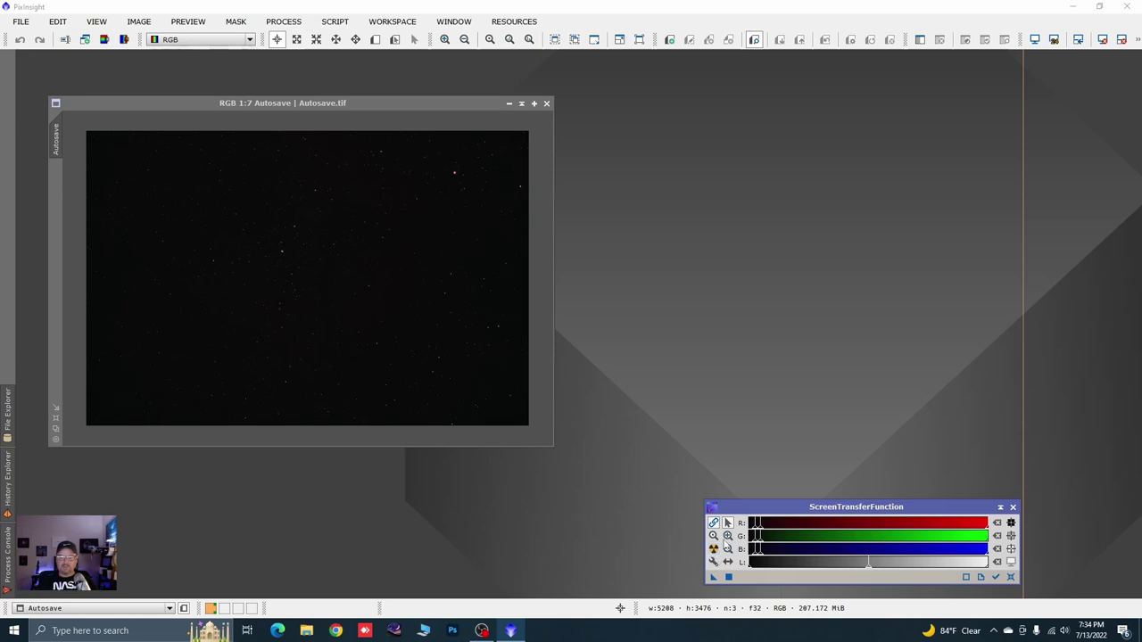
{"action": "left_click", "coordinate": [713, 549]}
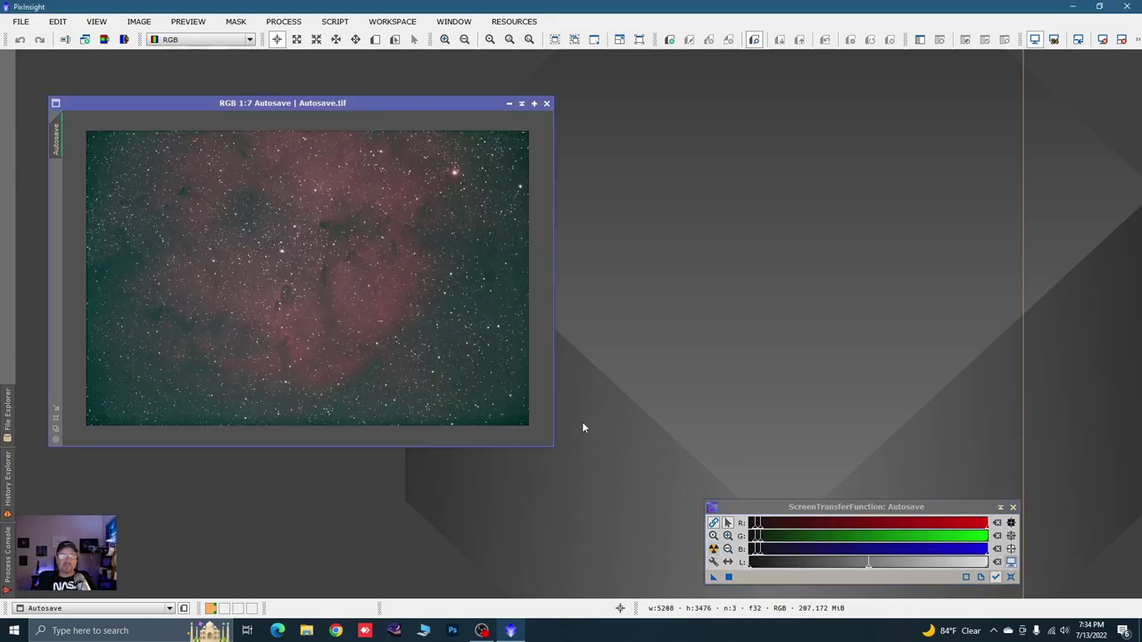
{"action": "left_click", "coordinate": [713, 525]}
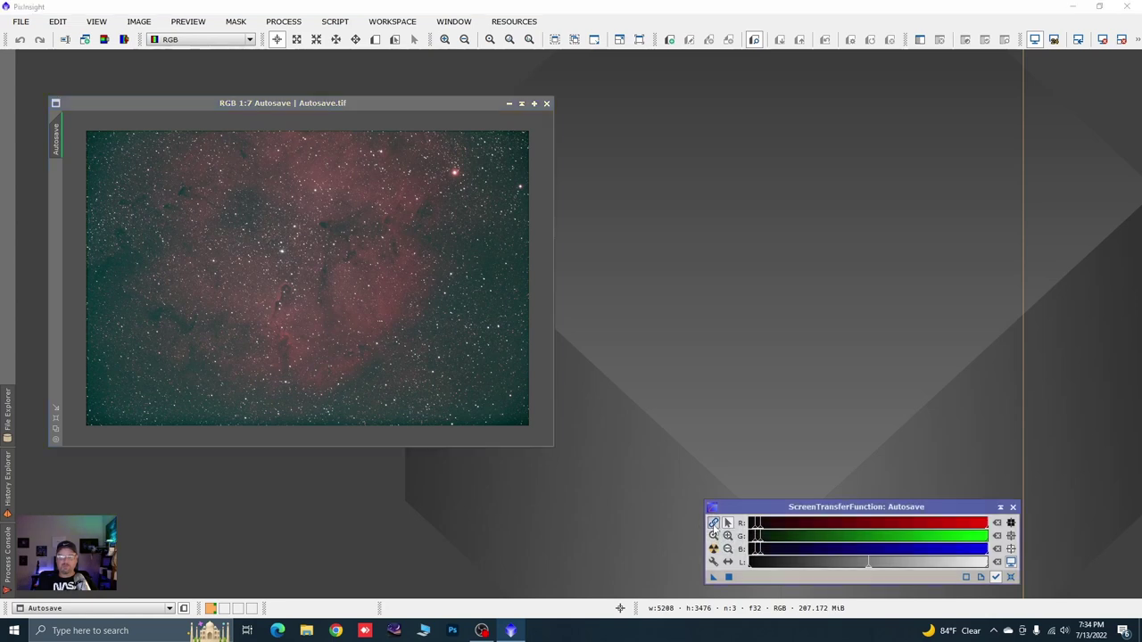
{"action": "left_click", "coordinate": [713, 549]}
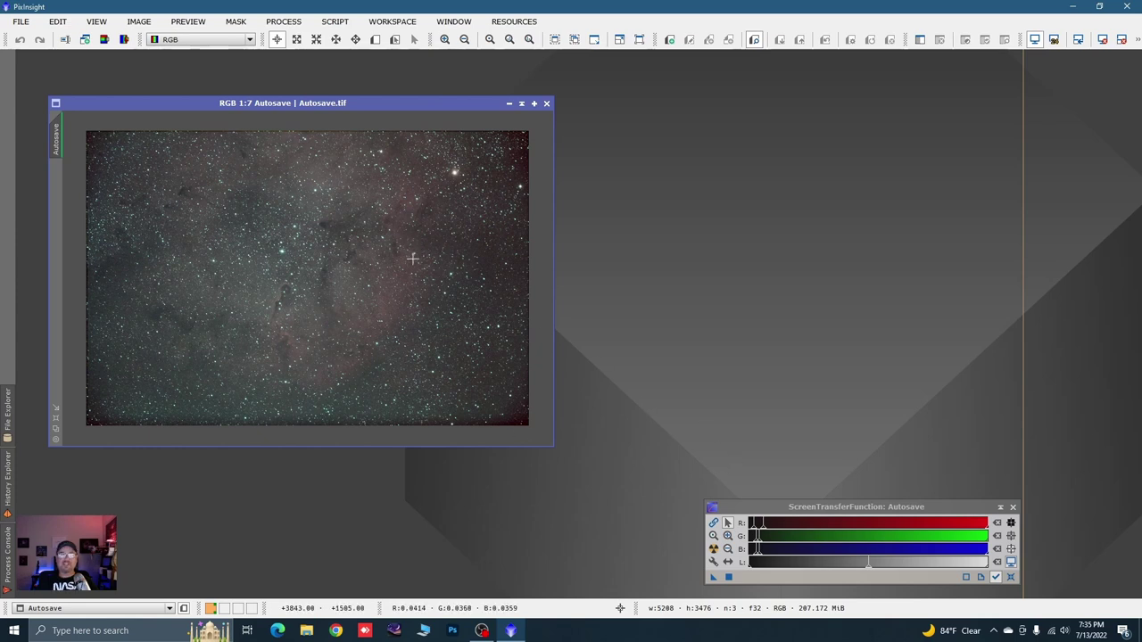
{"action": "left_click", "coordinate": [713, 524]}
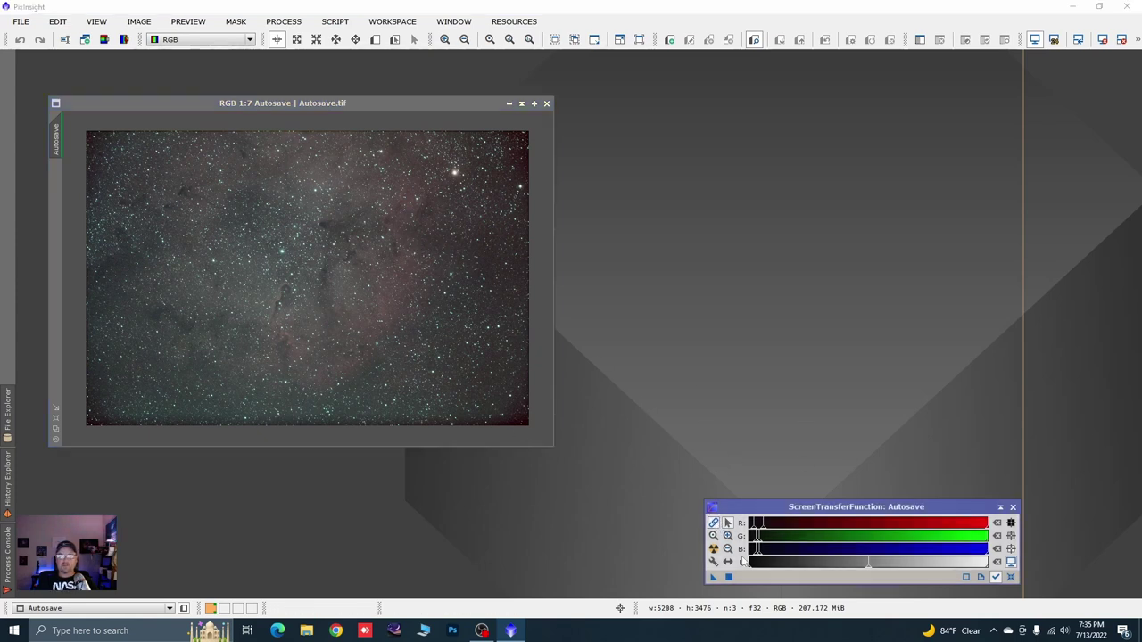
{"action": "left_click", "coordinate": [713, 549]}
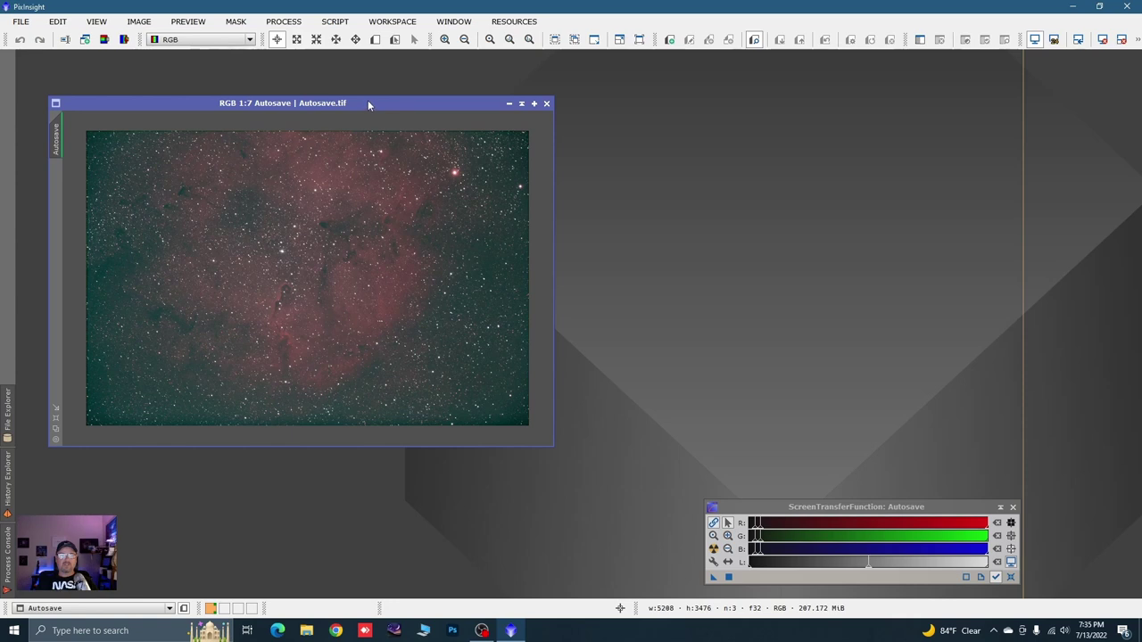
{"action": "left_click_drag", "start_coordinate": [368, 100], "coordinate": [369, 82]}
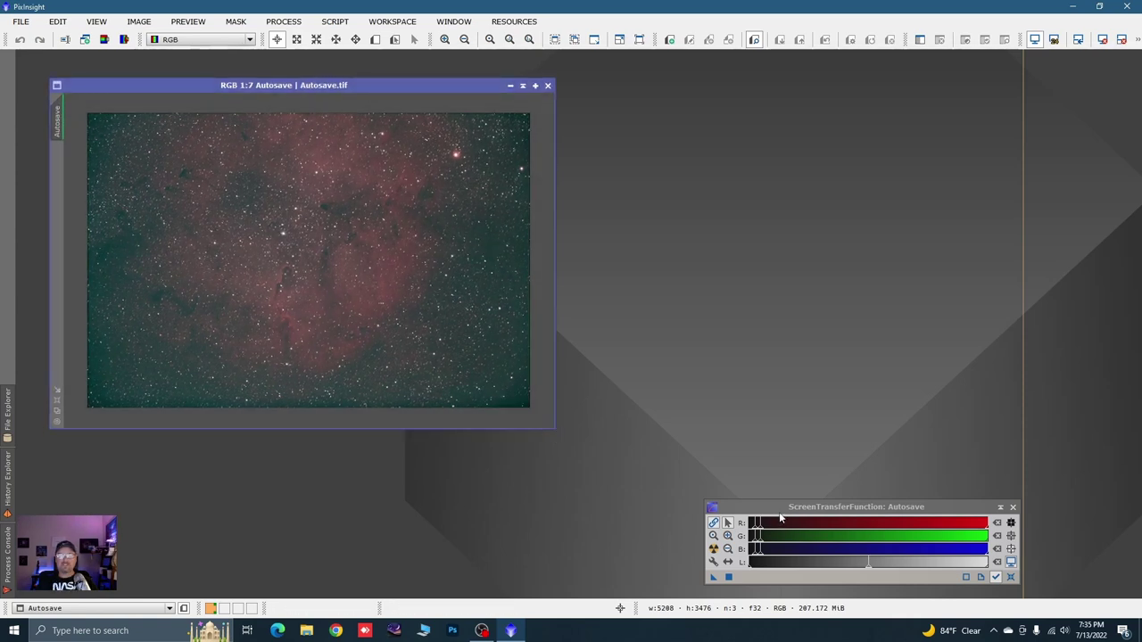
{"action": "left_click_drag", "start_coordinate": [905, 509], "coordinate": [900, 509]}
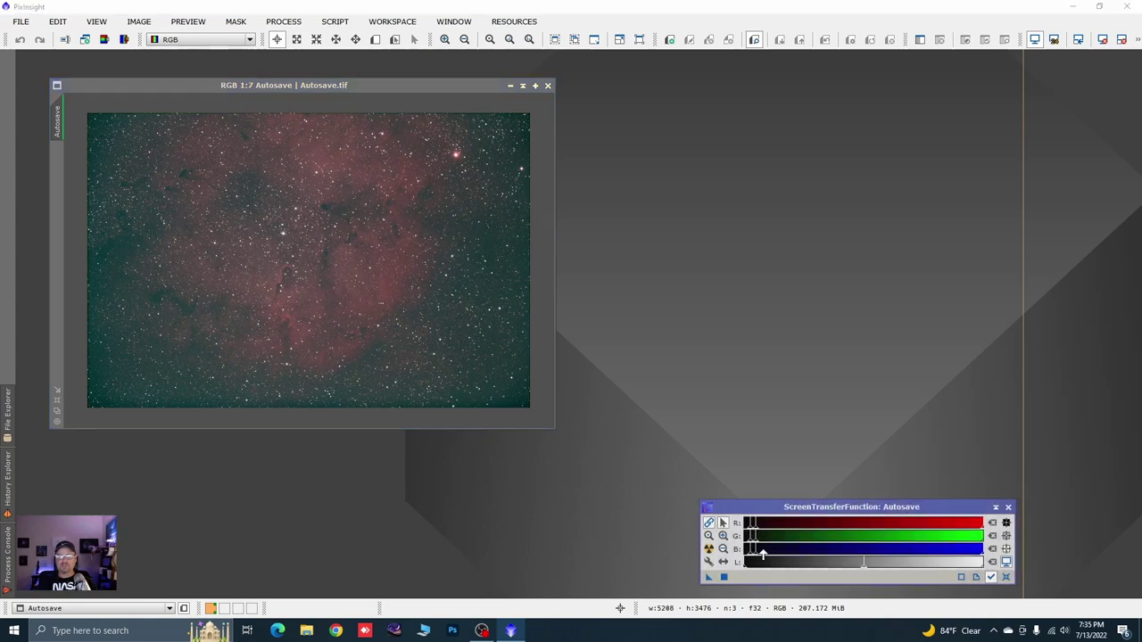
{"action": "left_click", "coordinate": [710, 550]}
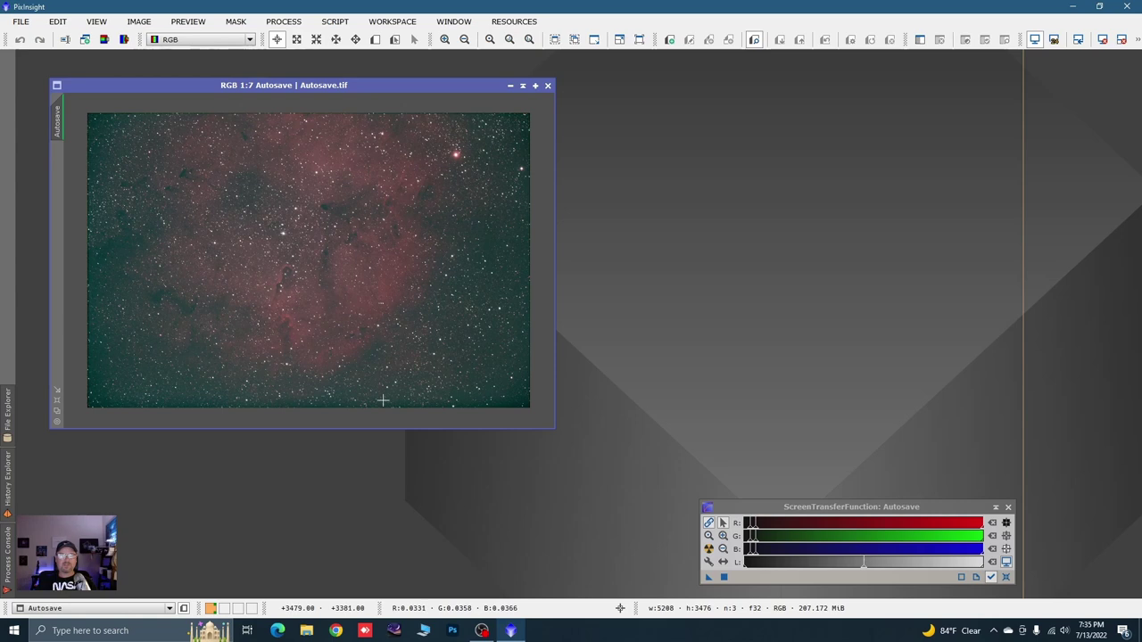
{"action": "scroll", "coordinate": [322, 281], "scroll_direction": "up", "scroll_amount": 4}
{"action": "key", "text": "alt+p"}
{"action": "left_click_drag", "start_coordinate": [288, 270], "coordinate": [357, 273]}
{"action": "left_click_drag", "start_coordinate": [325, 187], "coordinate": [321, 348]}
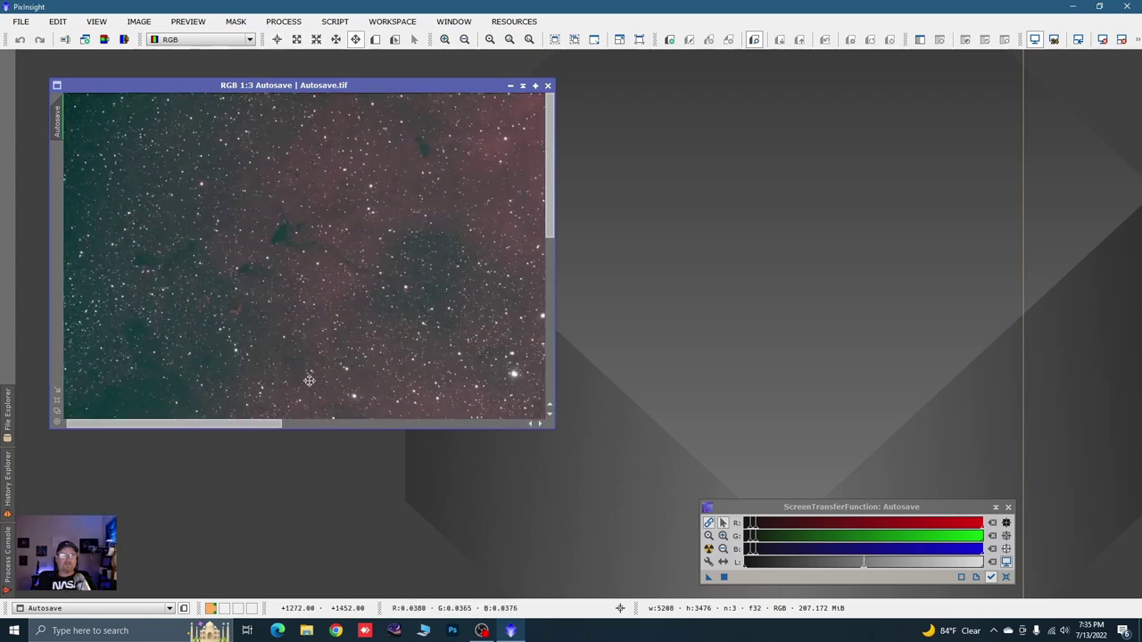
{"action": "key", "text": "alt+r"}
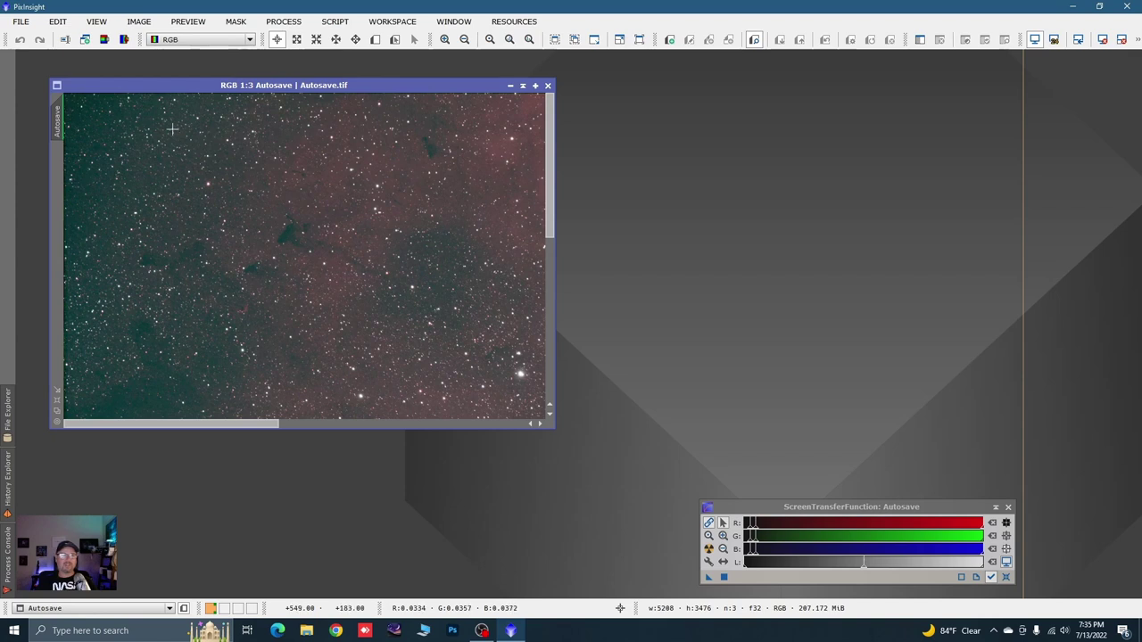
{"action": "scroll", "coordinate": [369, 231], "scroll_direction": "down", "scroll_amount": 4}
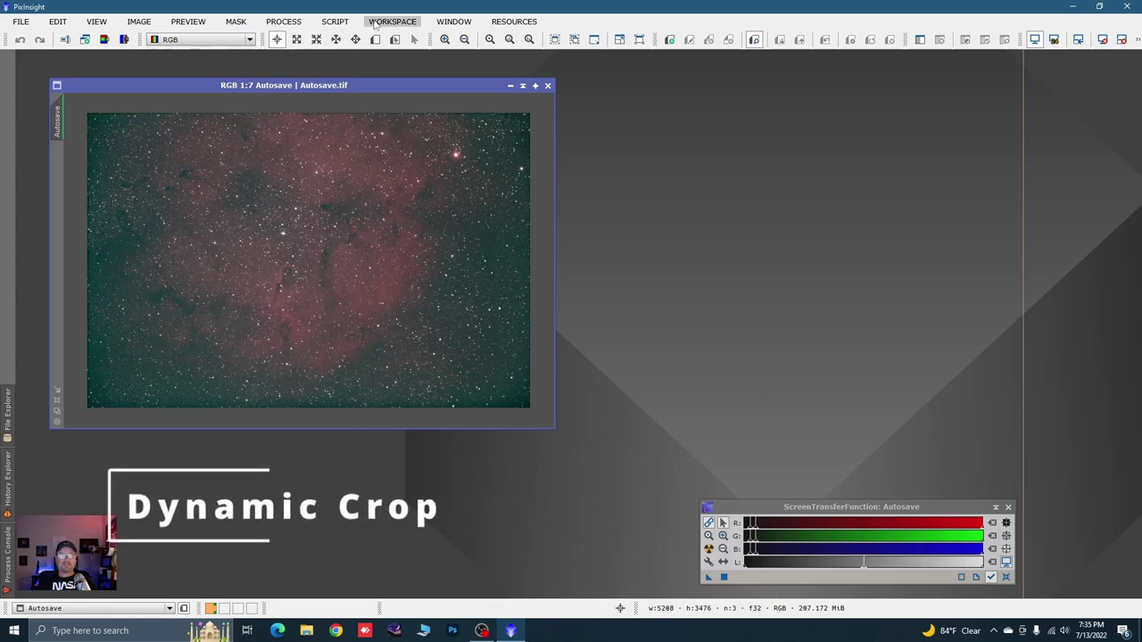
Step: Open DynamicCrop from PROCESS > Geometry and start a crop covering the full 5208 × 3476 frame
{"action": "left_click", "coordinate": [284, 22]}
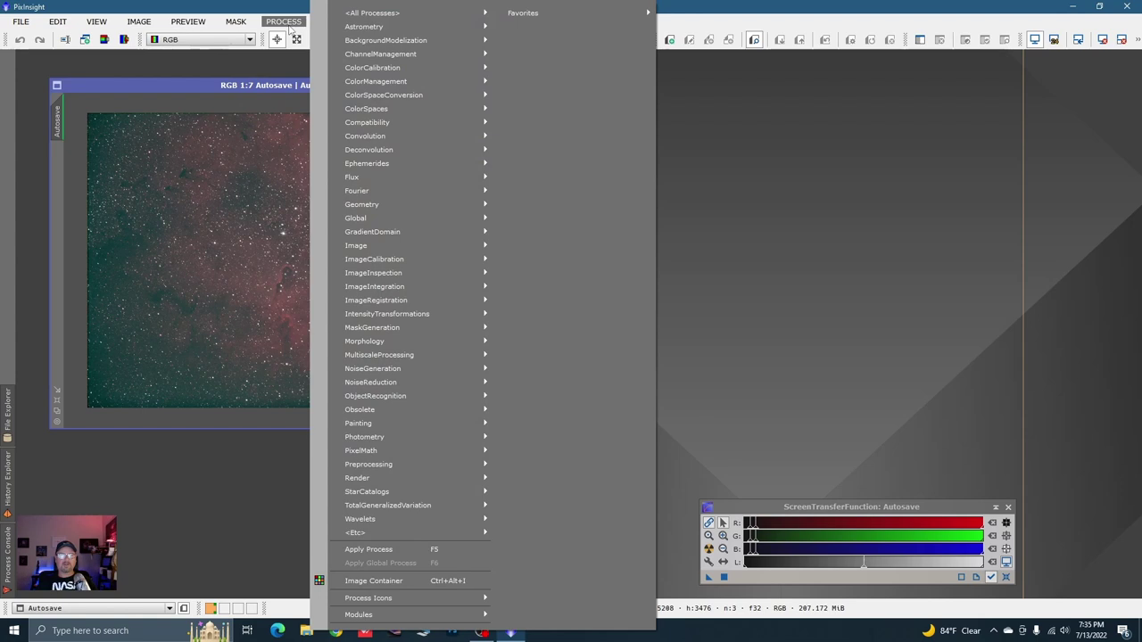
{"action": "mouse_move", "coordinate": [370, 13]}
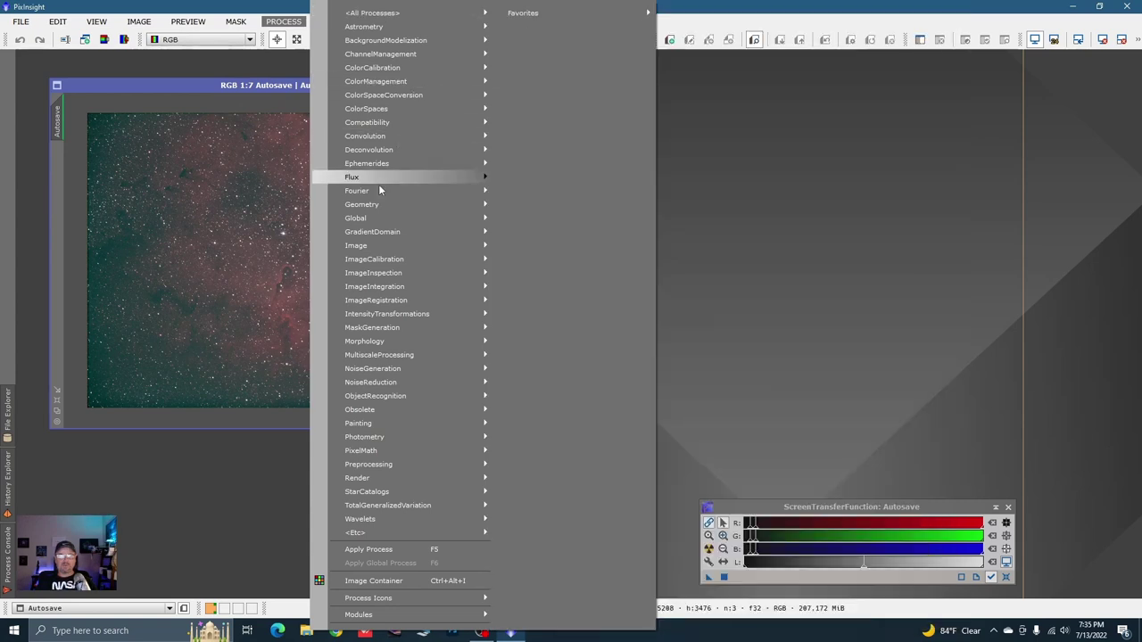
{"action": "mouse_move", "coordinate": [373, 209]}
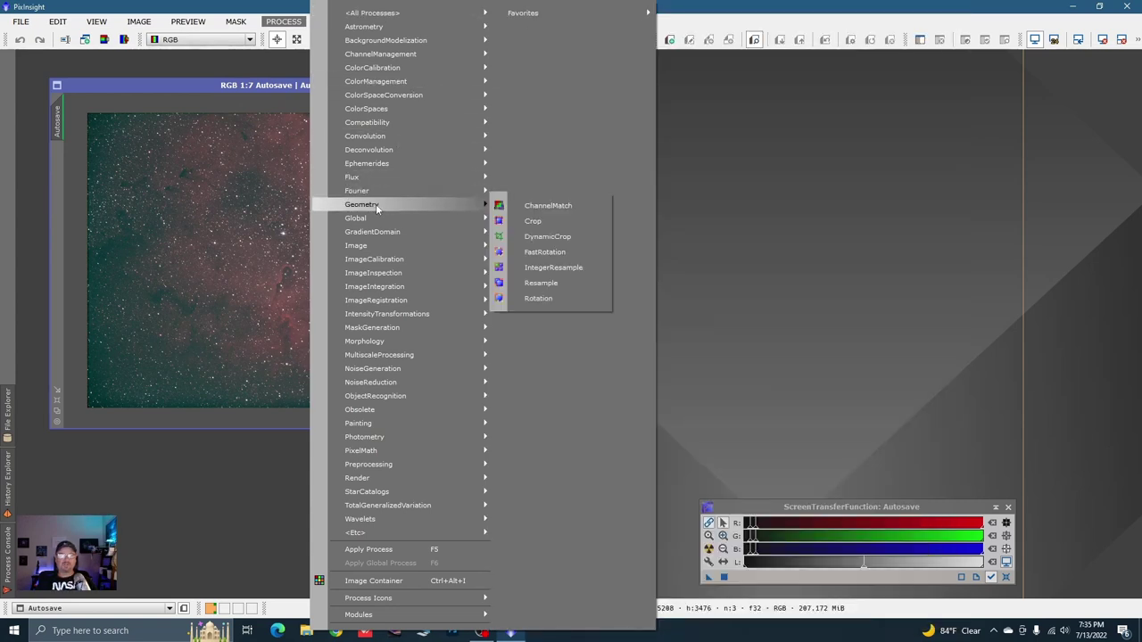
{"action": "left_click", "coordinate": [547, 240]}
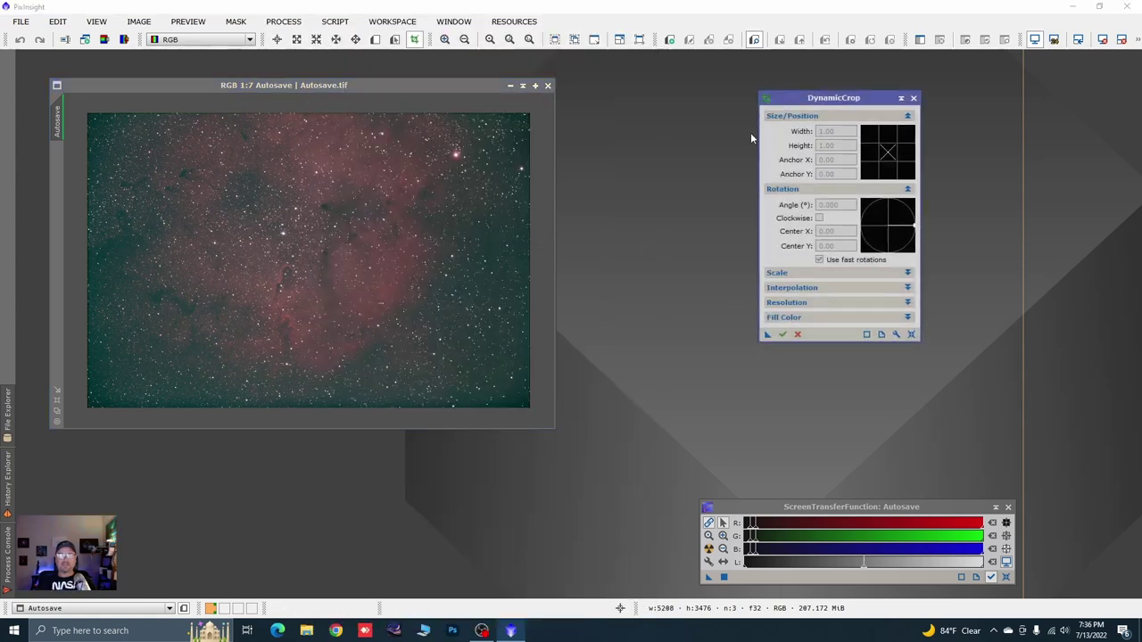
{"action": "left_click_drag", "start_coordinate": [790, 102], "coordinate": [702, 140]}
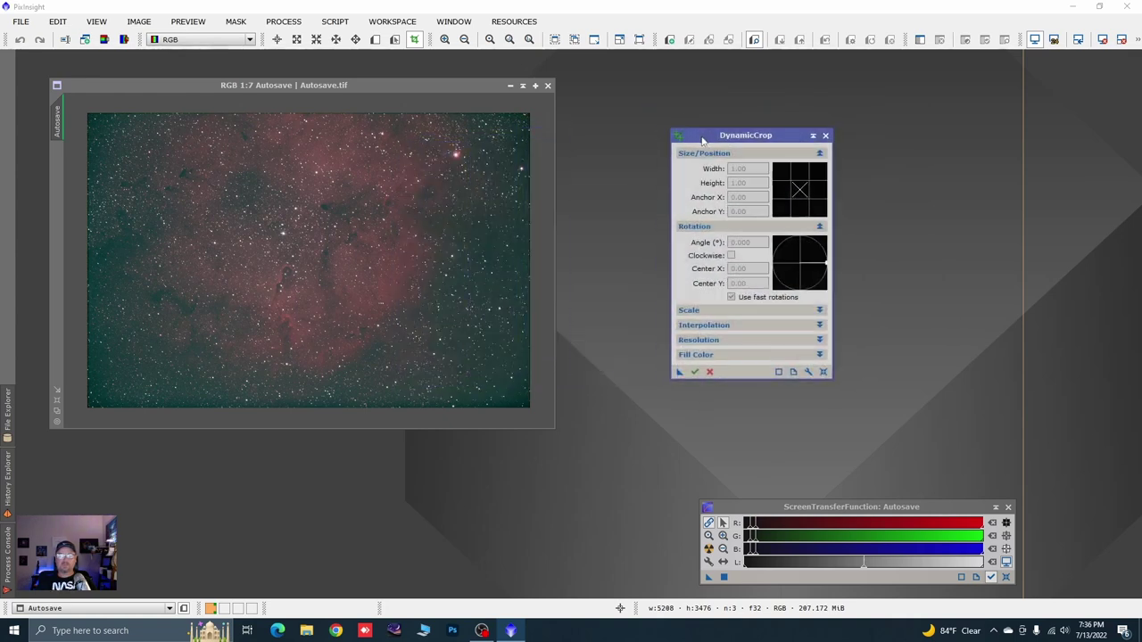
{"action": "left_click", "coordinate": [824, 373]}
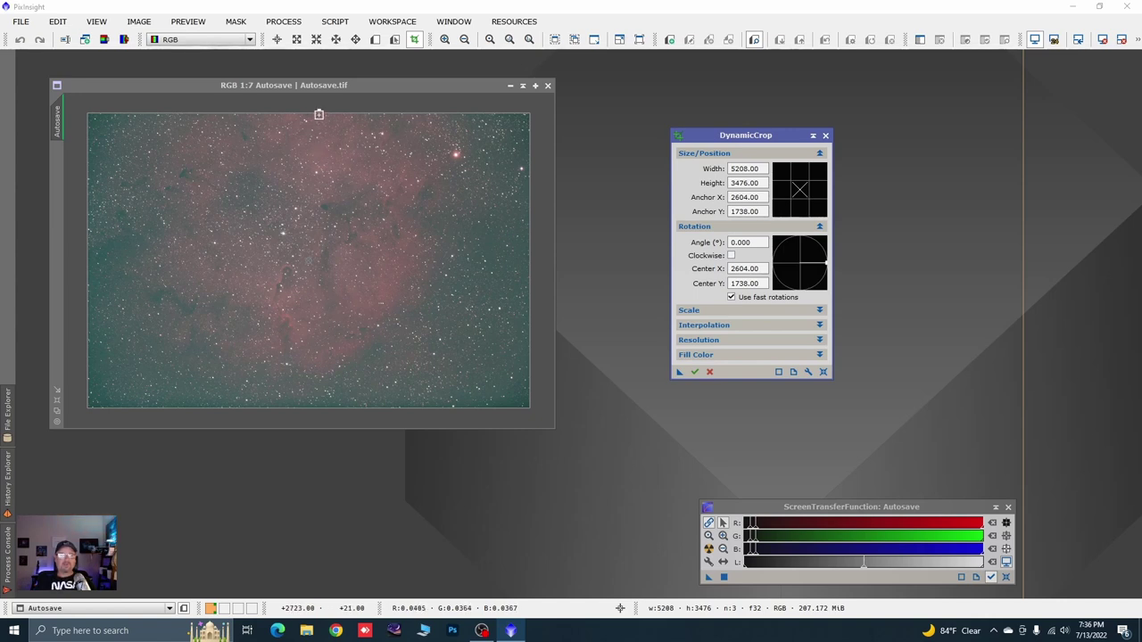
Step: Experiment with the crop box's edges, corners, angle and position, then reset it to the full image
{"action": "mouse_move", "coordinate": [318, 114]}
{"action": "left_mouse_down"}
{"action": "mouse_move", "coordinate": [318, 131]}
{"action": "mouse_move", "coordinate": [319, 120]}
{"action": "left_mouse_up"}
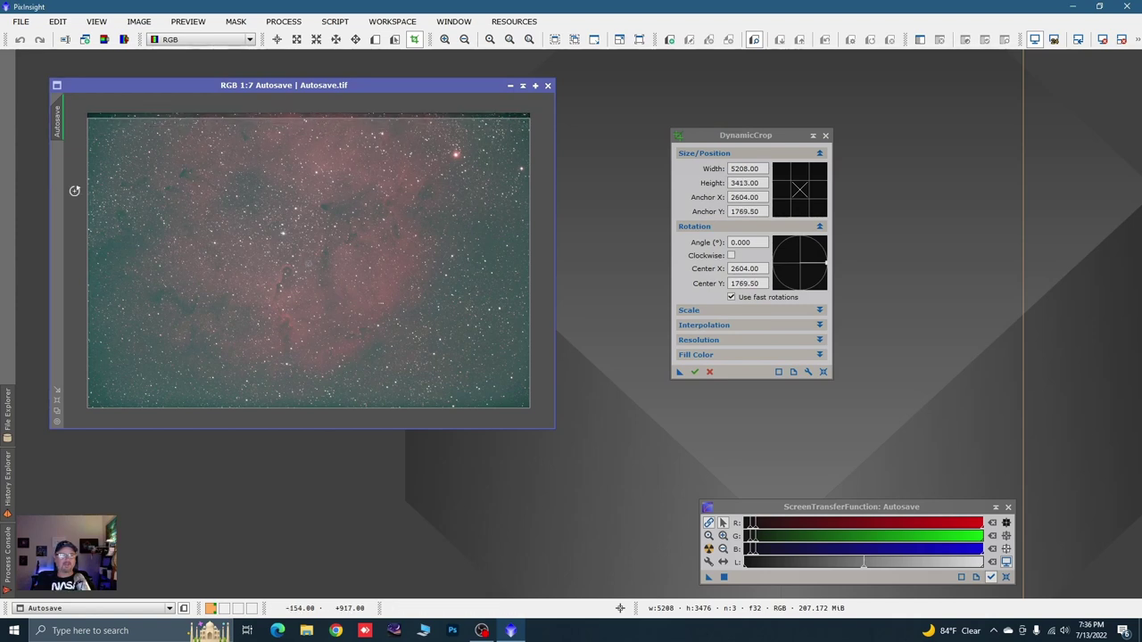
{"action": "left_click_drag", "start_coordinate": [85, 210], "coordinate": [89, 212]}
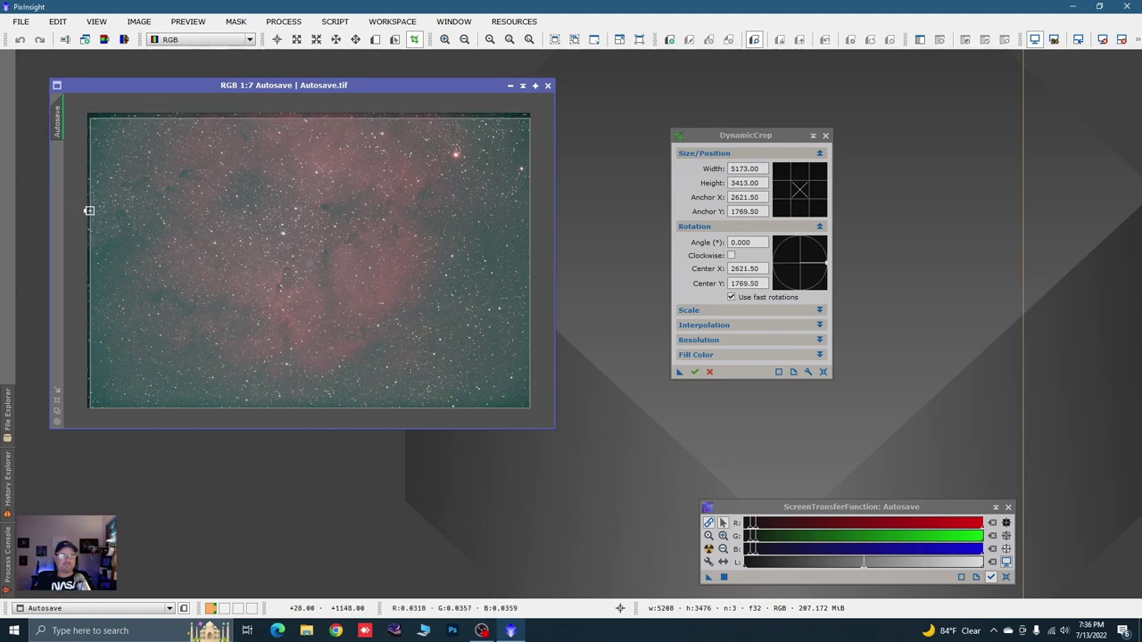
{"action": "left_click_drag", "start_coordinate": [532, 299], "coordinate": [527, 301]}
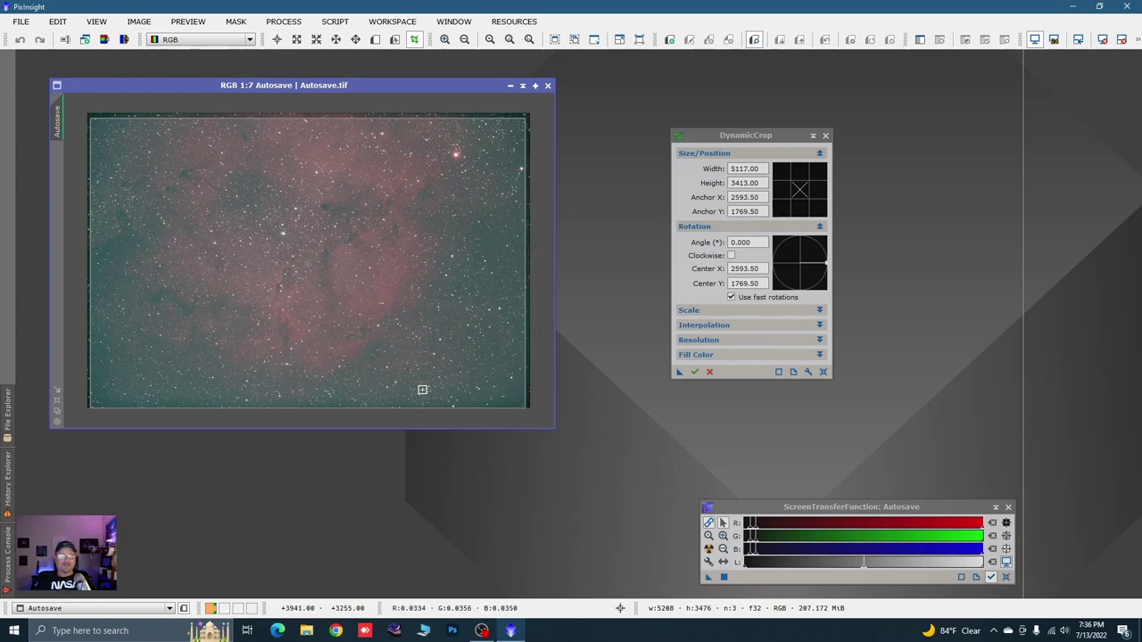
{"action": "left_click_drag", "start_coordinate": [415, 408], "coordinate": [418, 397]}
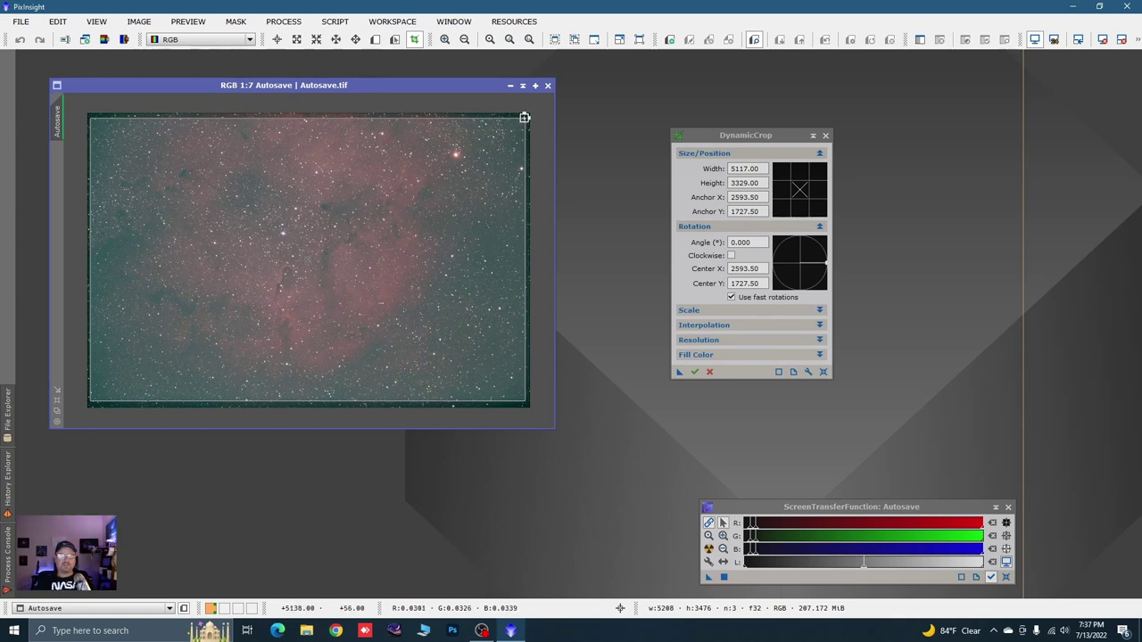
{"action": "left_click_drag", "start_coordinate": [525, 117], "coordinate": [416, 160]}
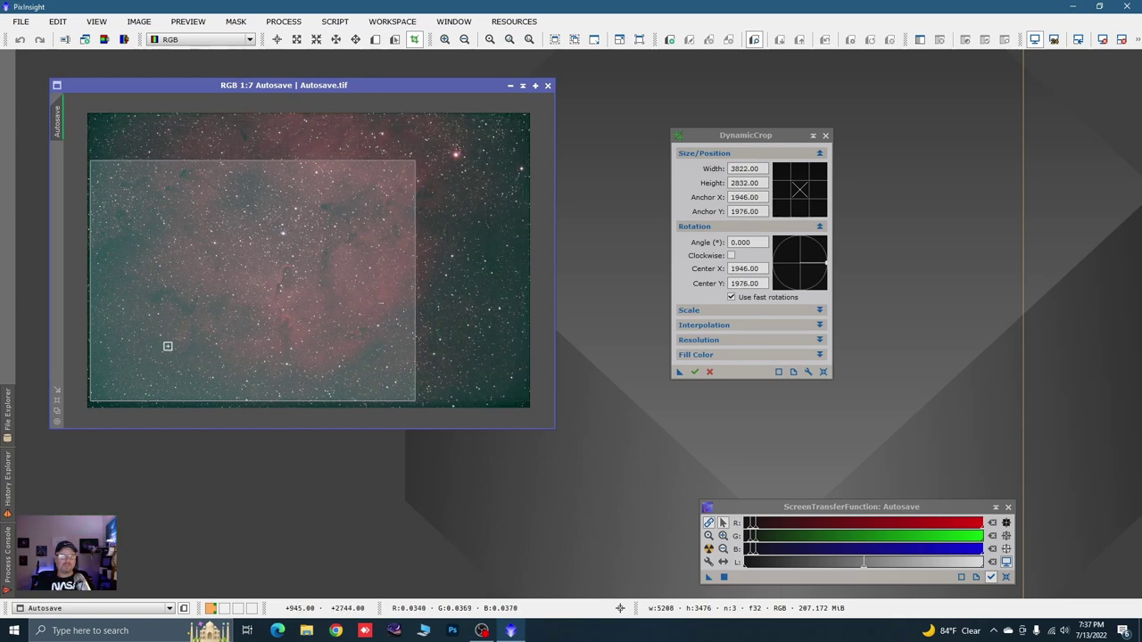
{"action": "left_click_drag", "start_coordinate": [90, 402], "coordinate": [157, 362]}
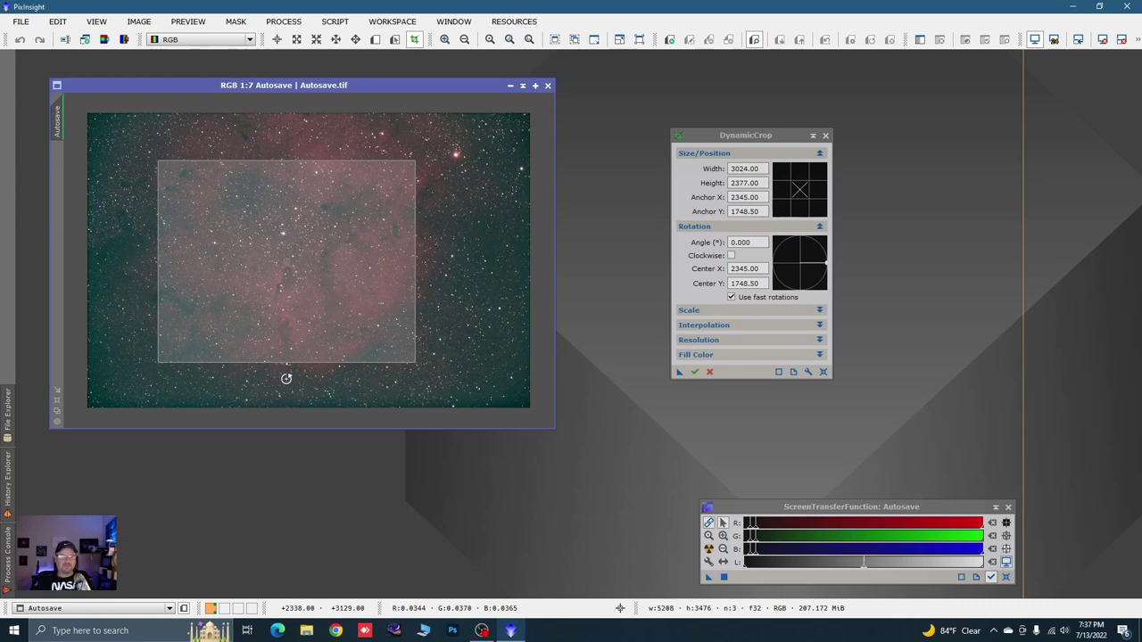
{"action": "left_click_drag", "start_coordinate": [282, 378], "coordinate": [251, 370]}
{"action": "left_click_drag", "start_coordinate": [291, 264], "coordinate": [289, 277]}
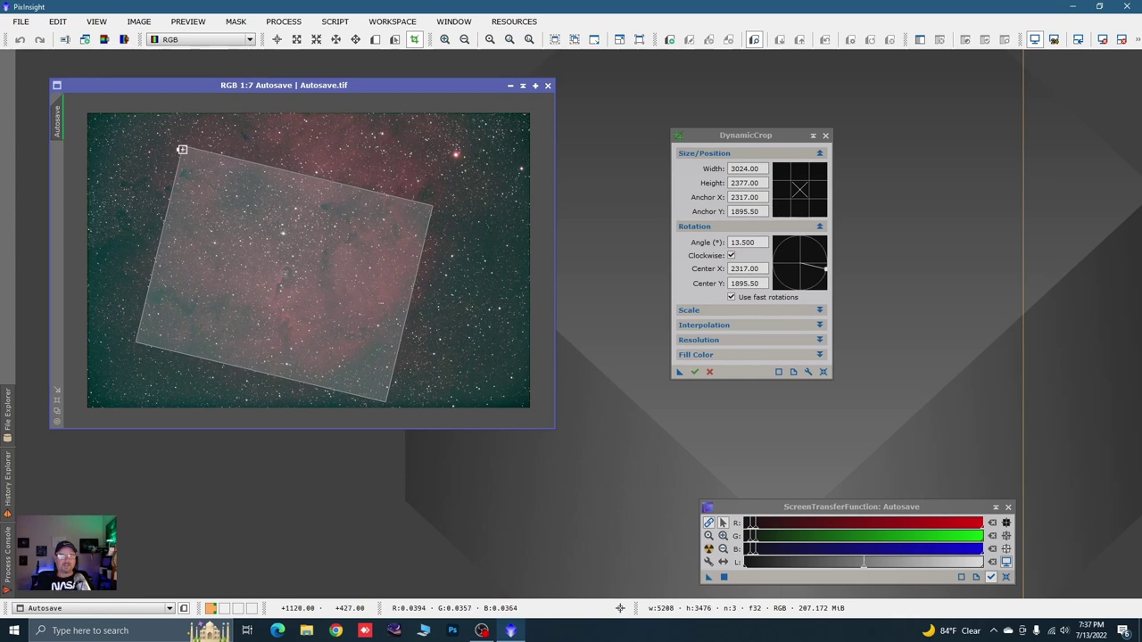
{"action": "left_click_drag", "start_coordinate": [181, 149], "coordinate": [236, 227]}
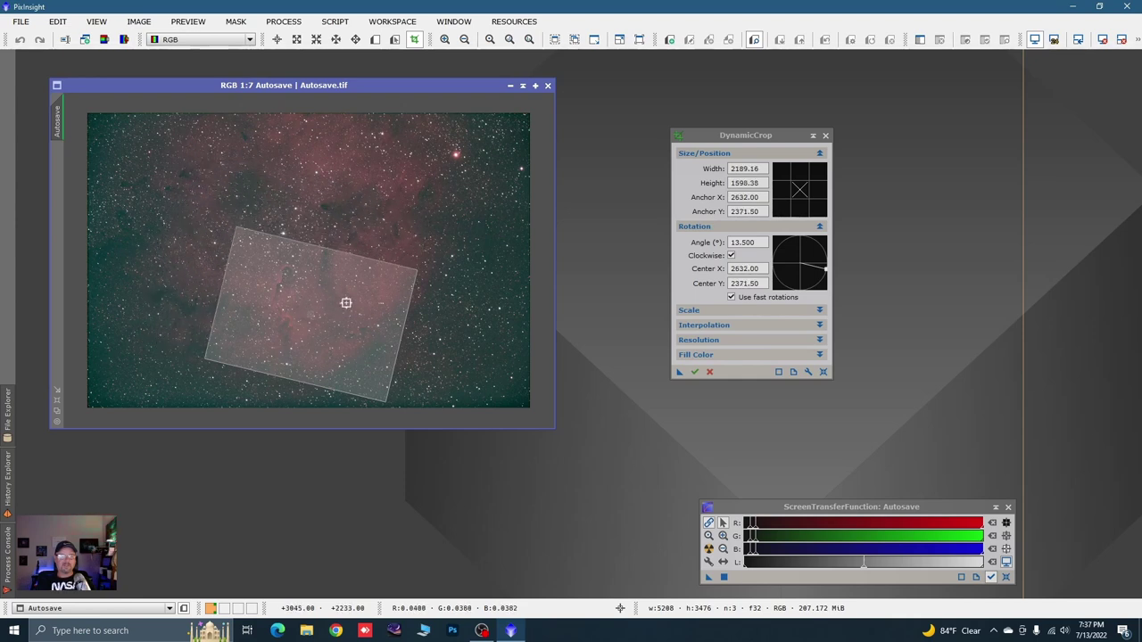
{"action": "left_click_drag", "start_coordinate": [346, 302], "coordinate": [316, 272]}
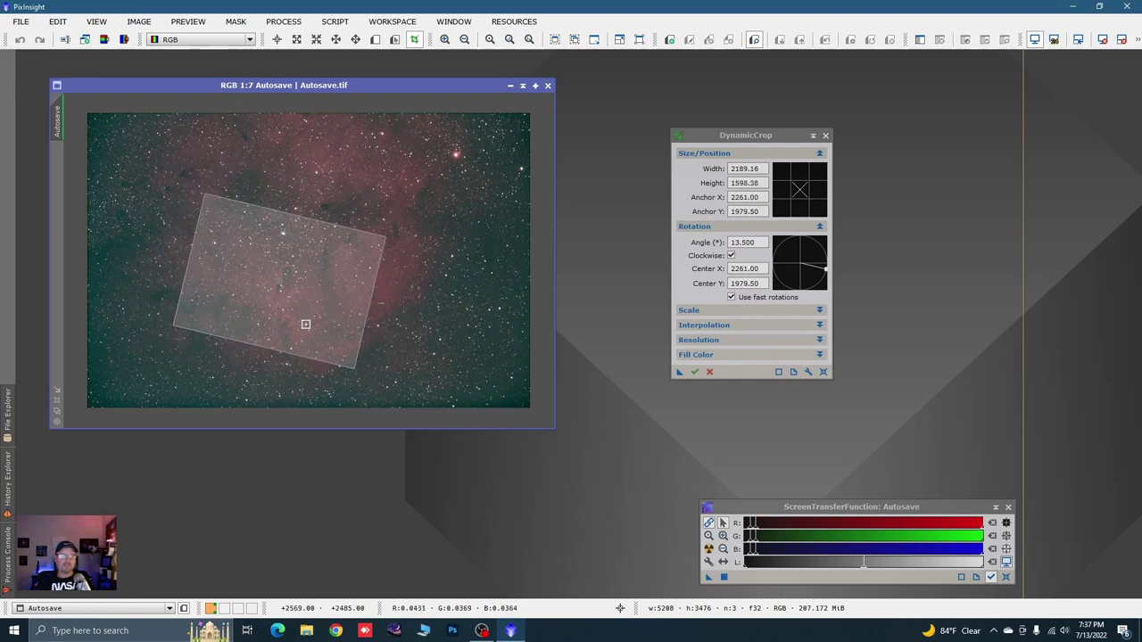
{"action": "left_click_drag", "start_coordinate": [306, 324], "coordinate": [316, 332]}
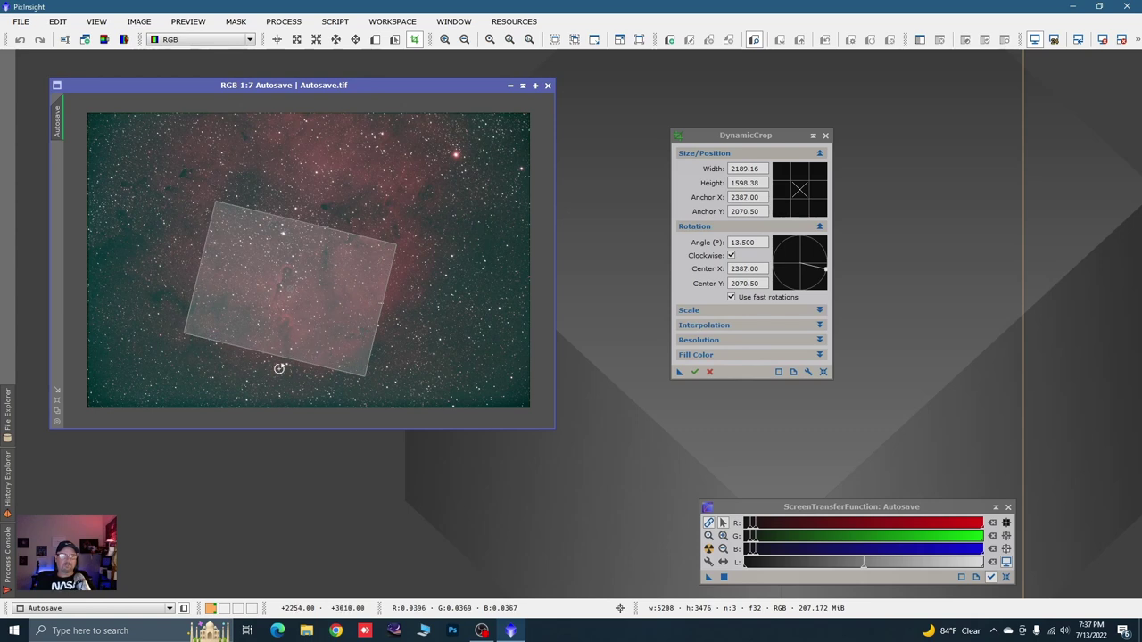
{"action": "left_click", "coordinate": [823, 371]}
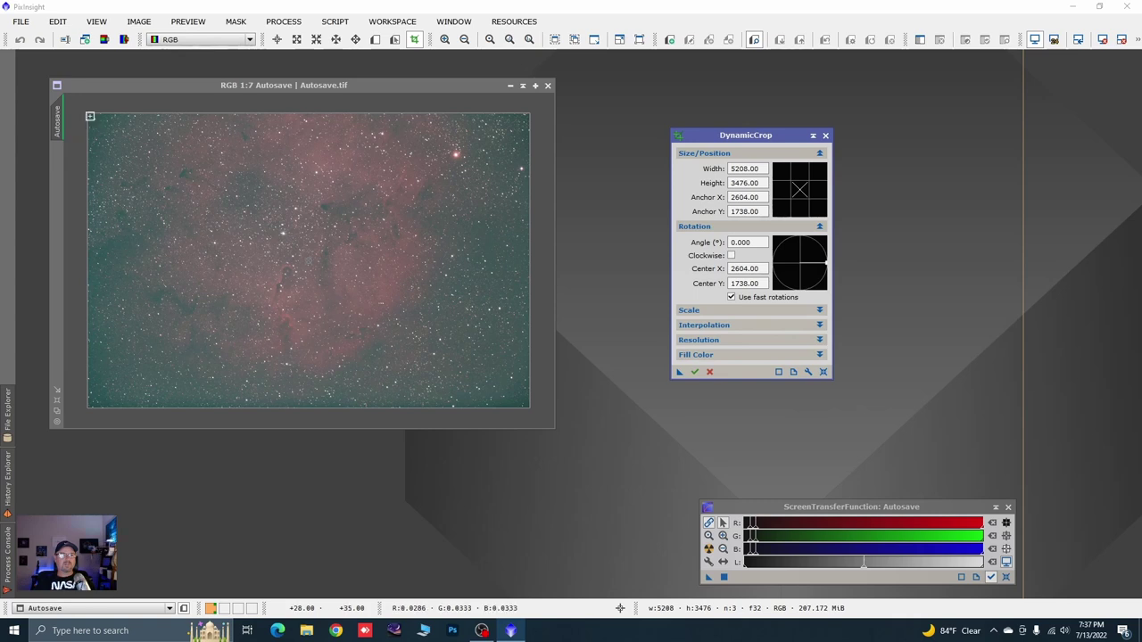
Step: Draw a crop just inside the image edges and execute it, leaving 4879 × 3196 pixels
{"action": "left_click_drag", "start_coordinate": [104, 123], "coordinate": [519, 397]}
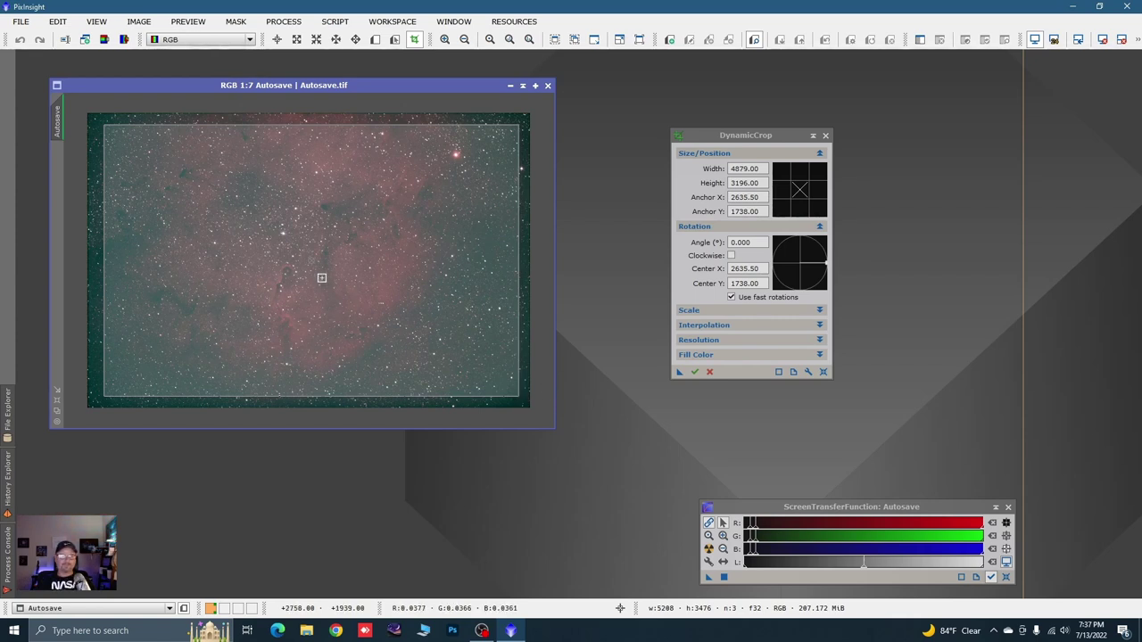
{"action": "scroll", "coordinate": [314, 264], "scroll_direction": "up", "scroll_amount": 4}
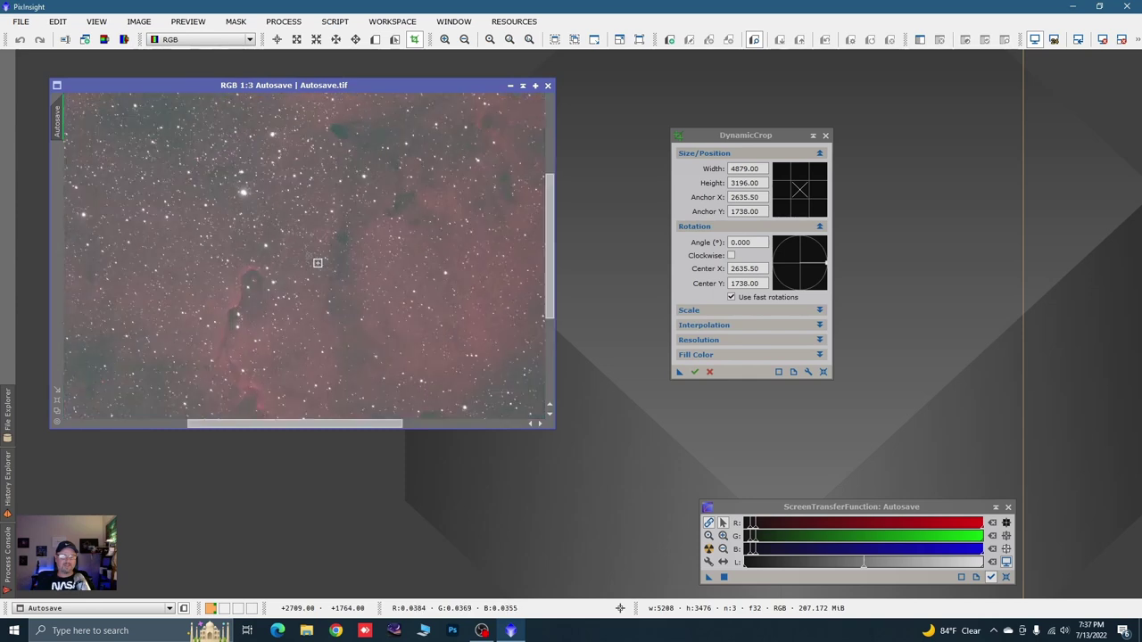
{"action": "scroll", "coordinate": [307, 246], "scroll_direction": "down", "scroll_amount": 4}
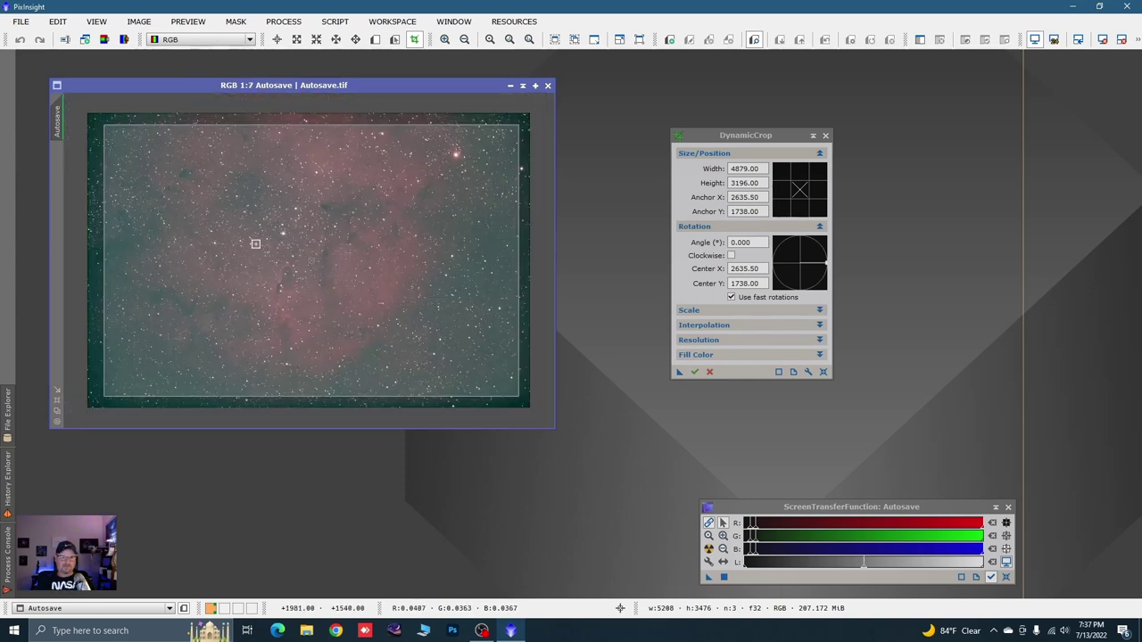
{"action": "left_click", "coordinate": [695, 372]}
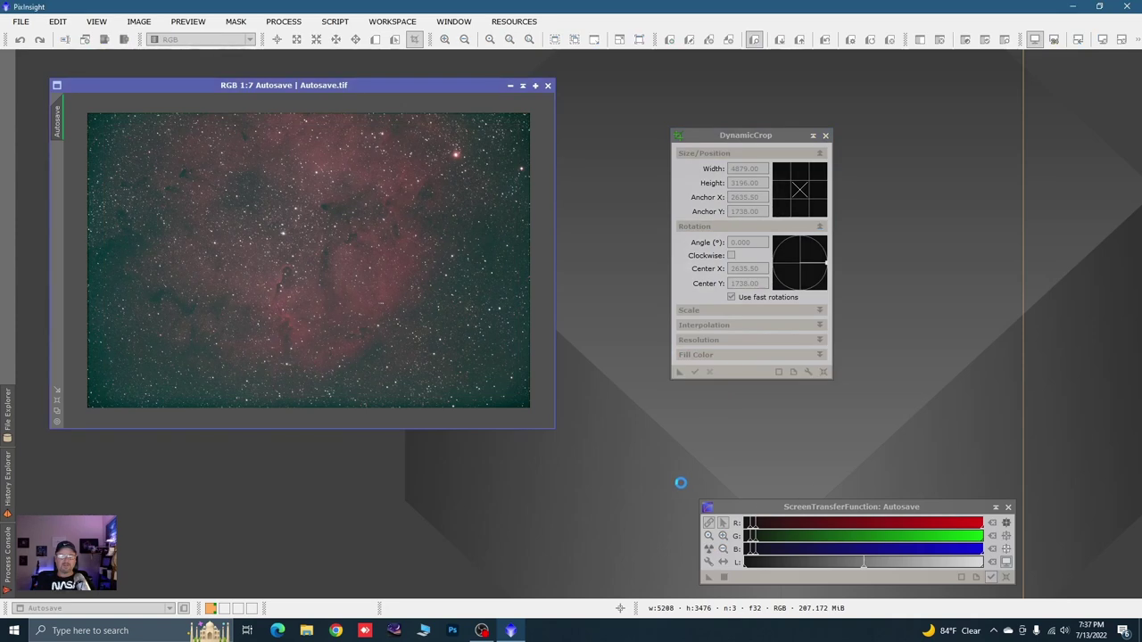
Step: Close DynamicCrop, inspect the cropped image, and go to PROCESS > BackgroundModelization
{"action": "left_click", "coordinate": [826, 136]}
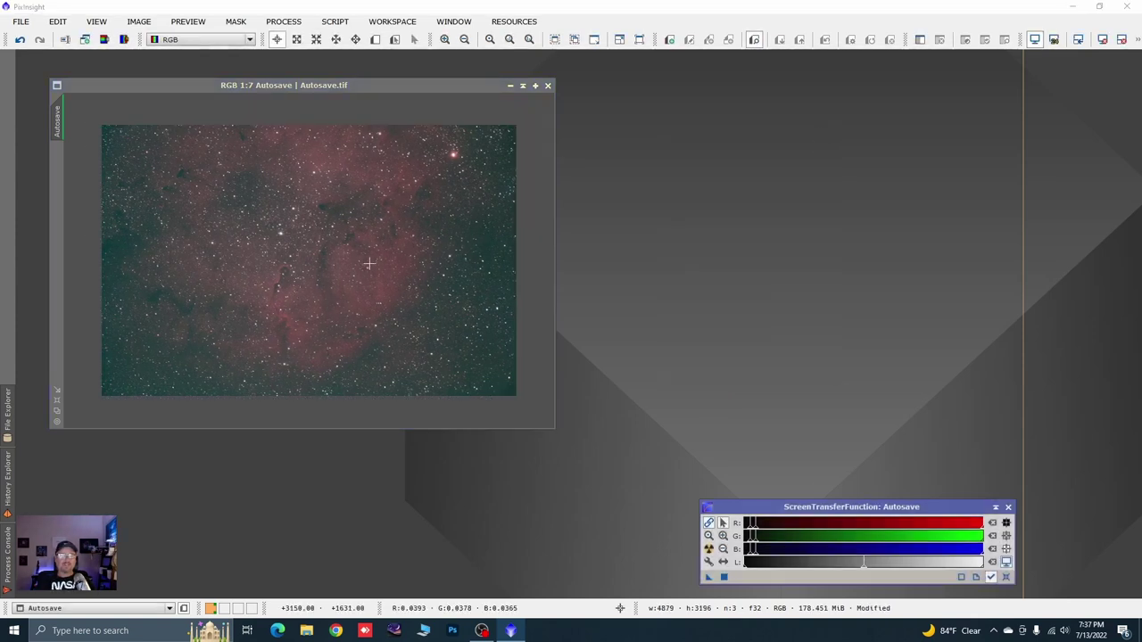
{"action": "scroll", "coordinate": [428, 275], "scroll_direction": "up", "scroll_amount": 2}
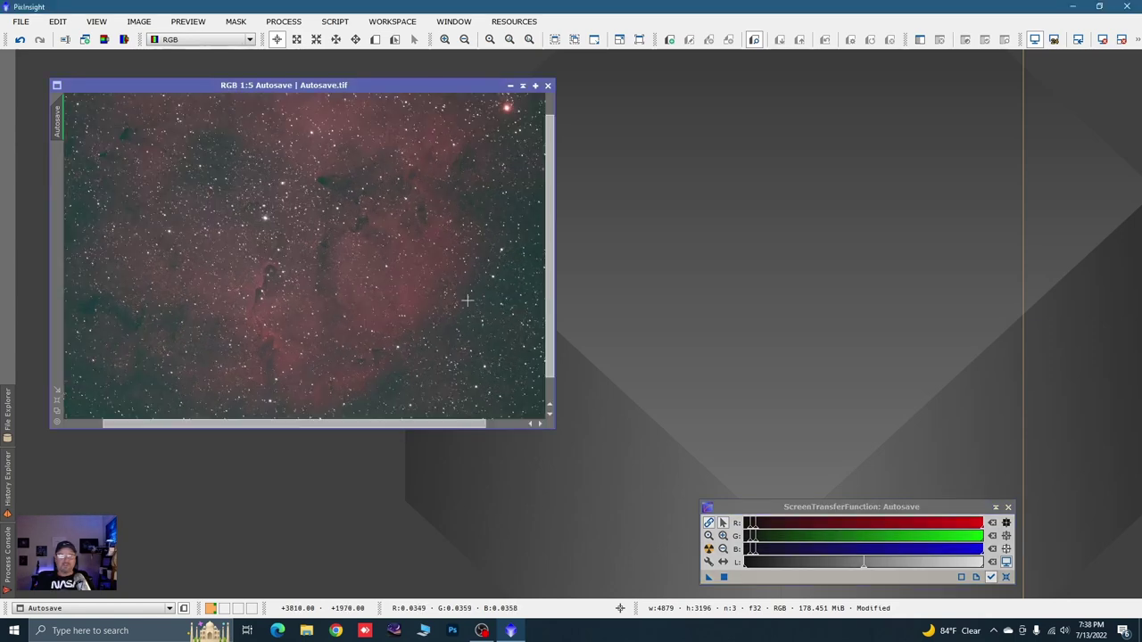
{"action": "left_click_drag", "start_coordinate": [484, 301], "coordinate": [439, 276]}
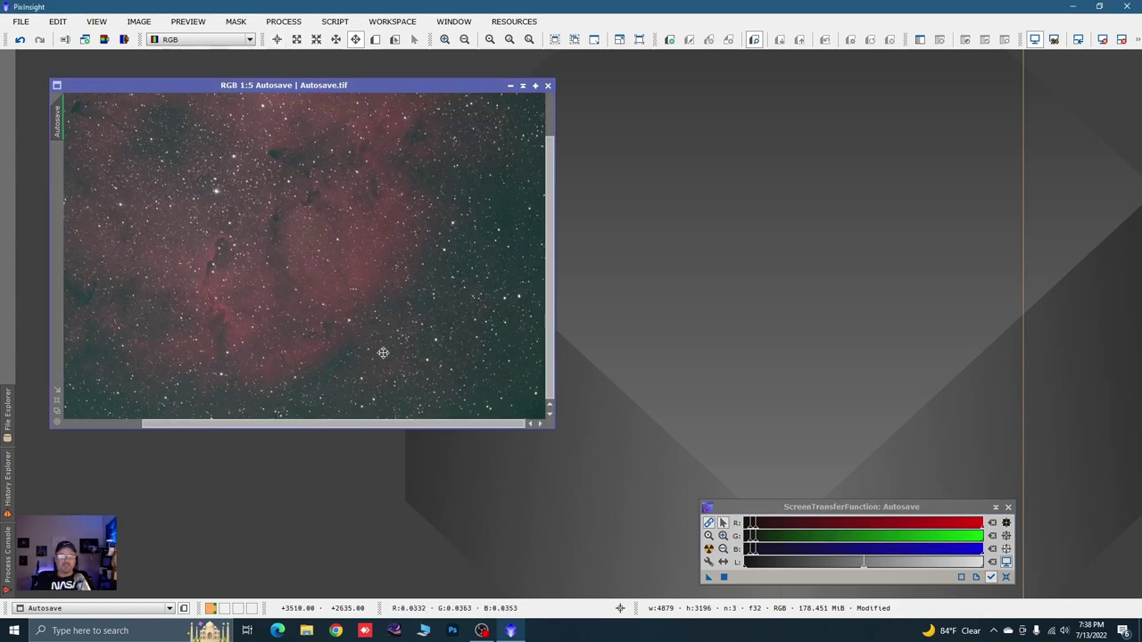
{"action": "left_click_drag", "start_coordinate": [263, 294], "coordinate": [431, 294]}
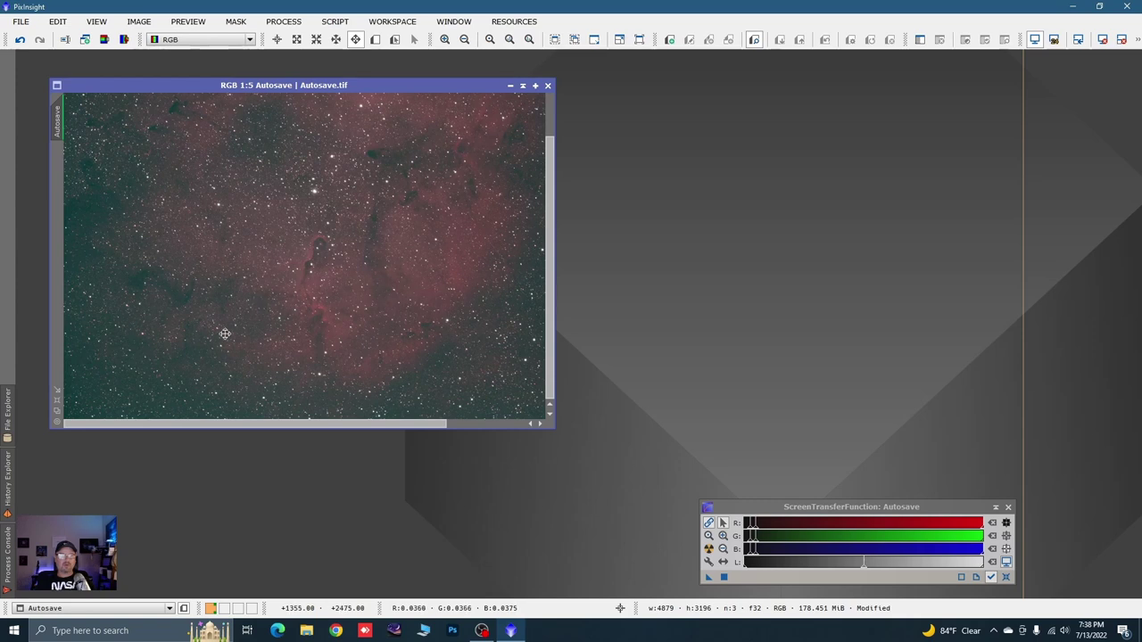
{"action": "scroll", "coordinate": [326, 327], "scroll_direction": "down", "scroll_amount": 2}
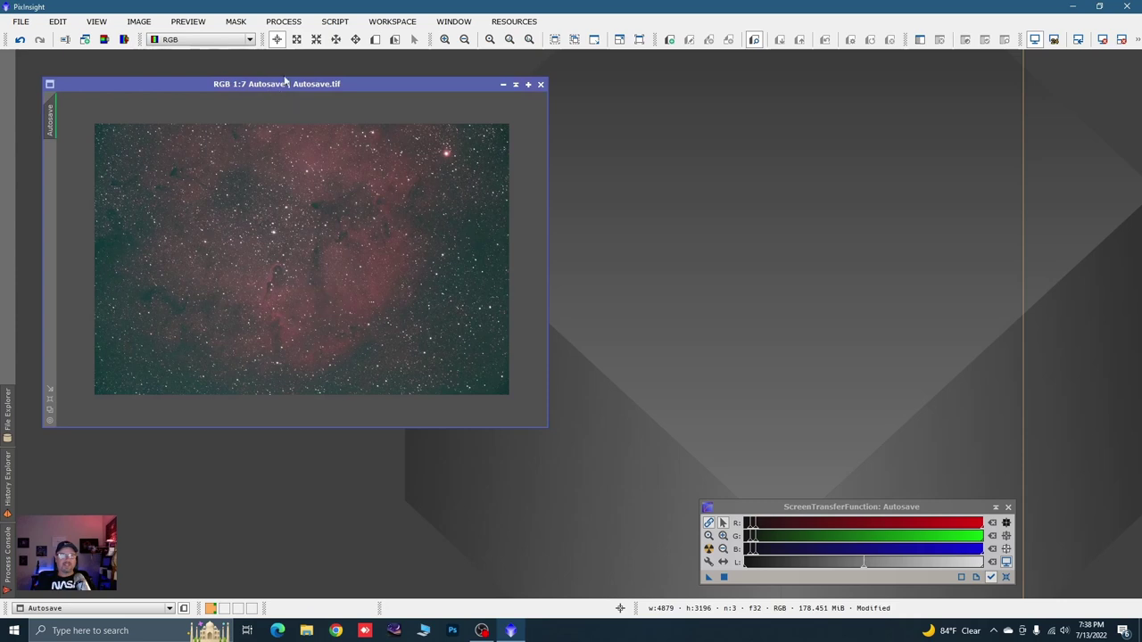
{"action": "left_click", "coordinate": [283, 22]}
{"action": "mouse_move", "coordinate": [366, 40]}
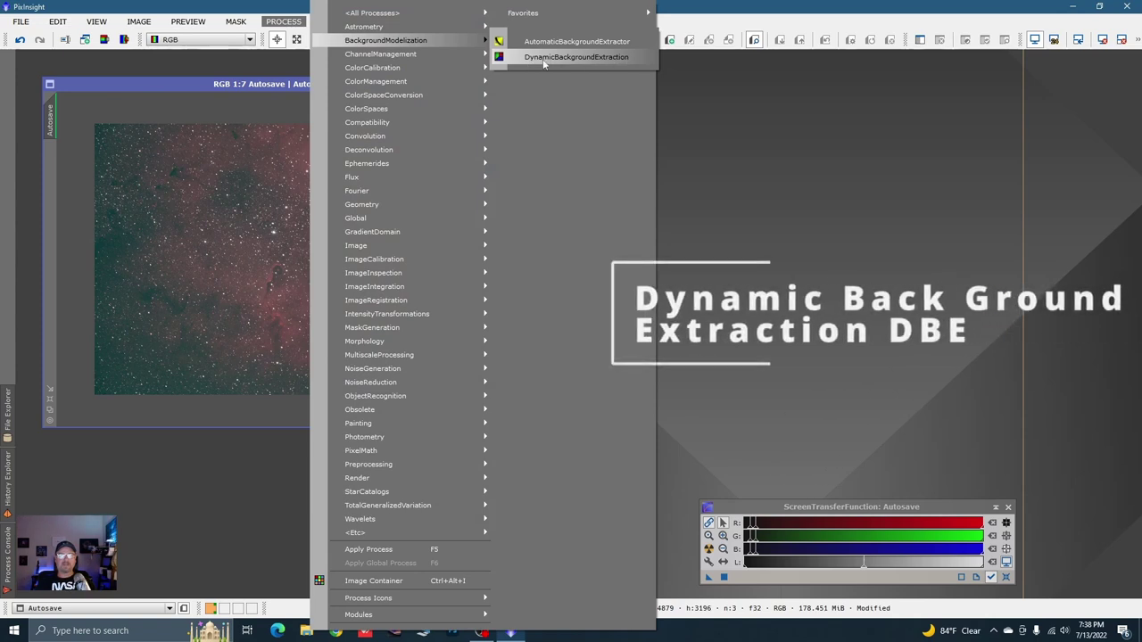
Step: Attach DynamicBackgroundExtraction to the cropped image and set its Tolerance to 1.500
{"action": "left_click", "coordinate": [571, 58]}
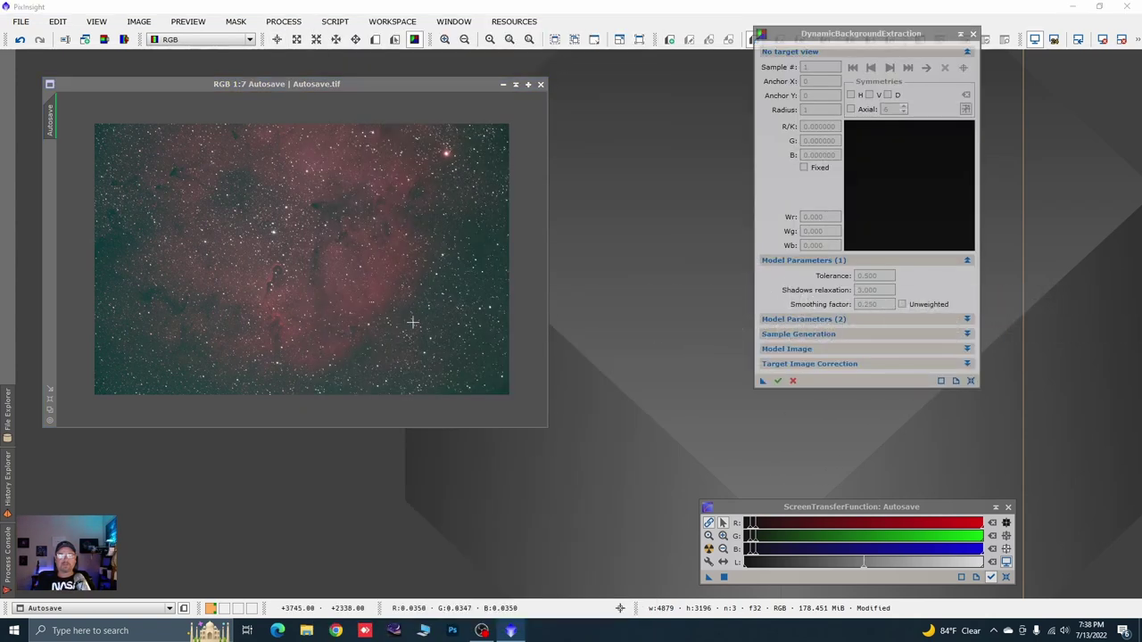
{"action": "left_click", "coordinate": [437, 371]}
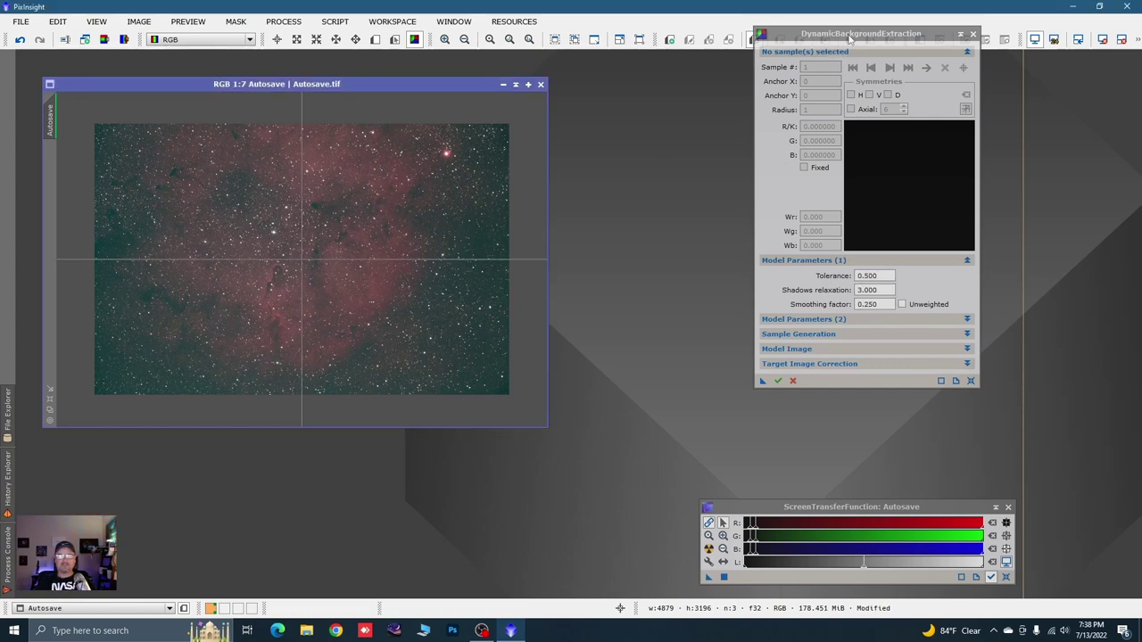
{"action": "left_click_drag", "start_coordinate": [849, 38], "coordinate": [801, 108]}
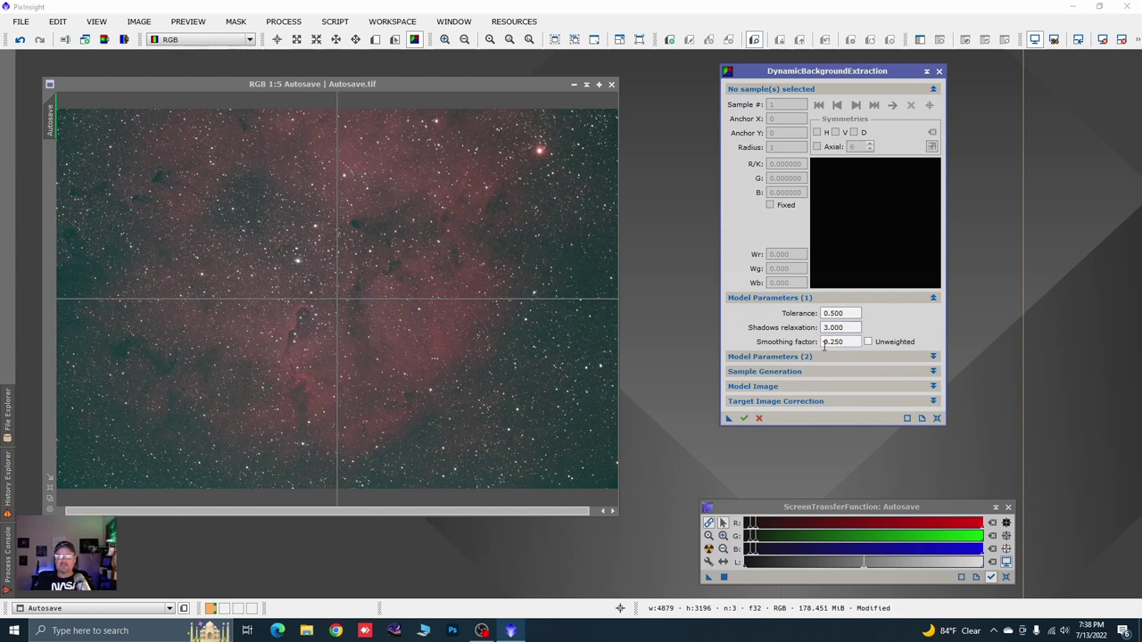
{"action": "double_click", "coordinate": [827, 313]}
{"action": "type", "text": "1"}
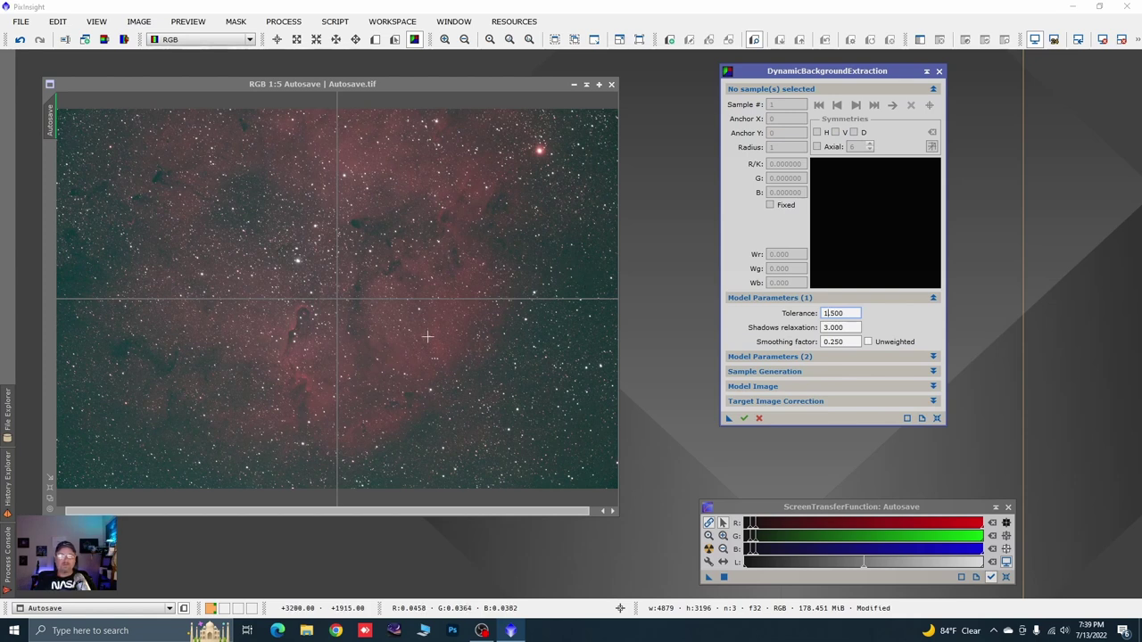
{"action": "scroll", "coordinate": [464, 276], "scroll_direction": "down", "scroll_amount": 1}
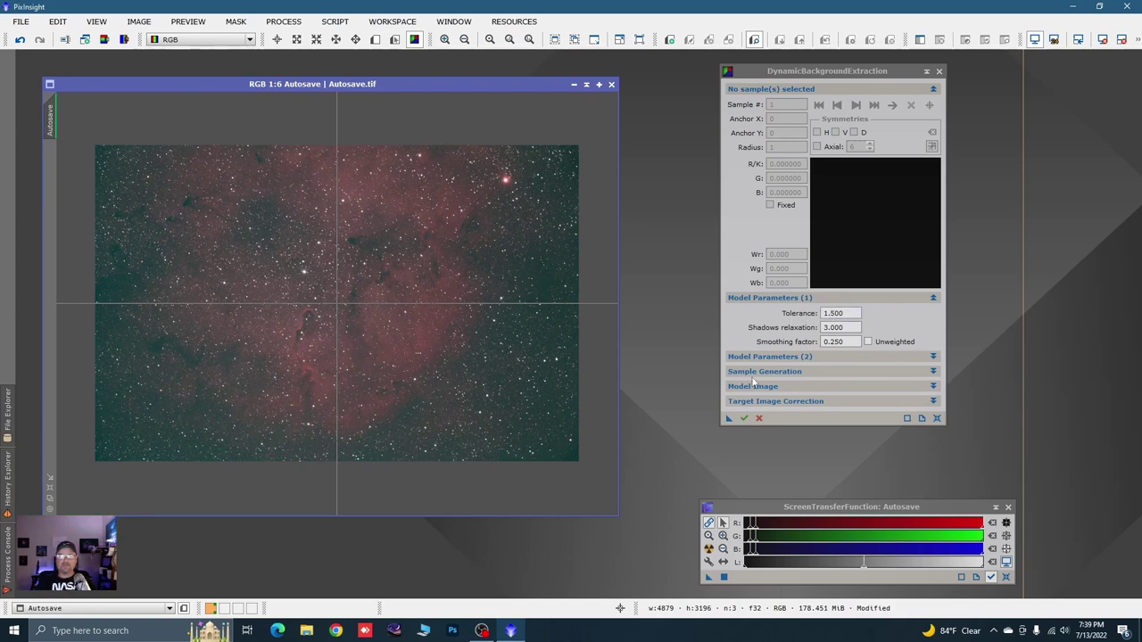
Step: Expand DBE Sample Generation, then zoom and pan the view to the lower-left star field
{"action": "left_click", "coordinate": [933, 372]}
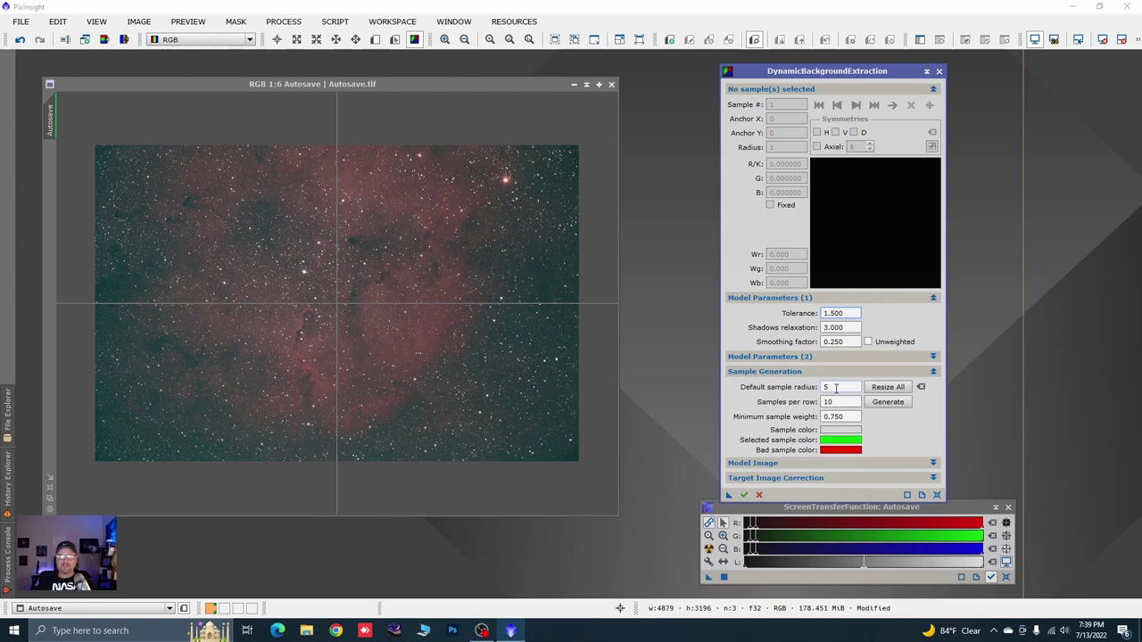
{"action": "scroll", "coordinate": [140, 355], "scroll_direction": "up", "scroll_amount": 3}
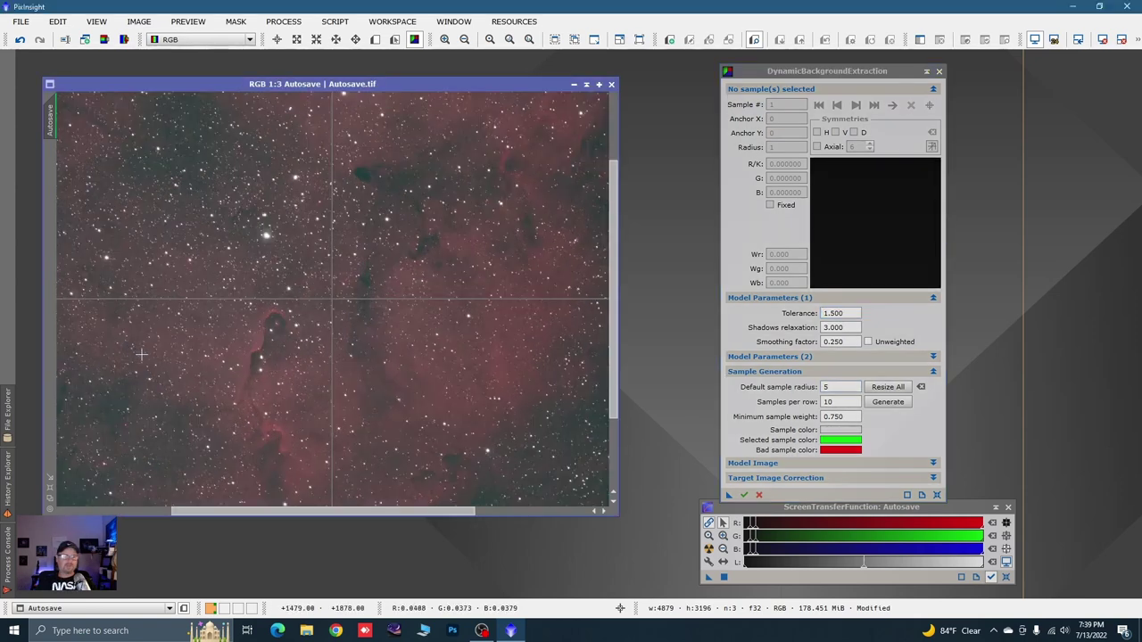
{"action": "key", "text": "alt+p"}
{"action": "left_click_drag", "start_coordinate": [173, 375], "coordinate": [418, 257]}
{"action": "key", "text": "alt+d"}
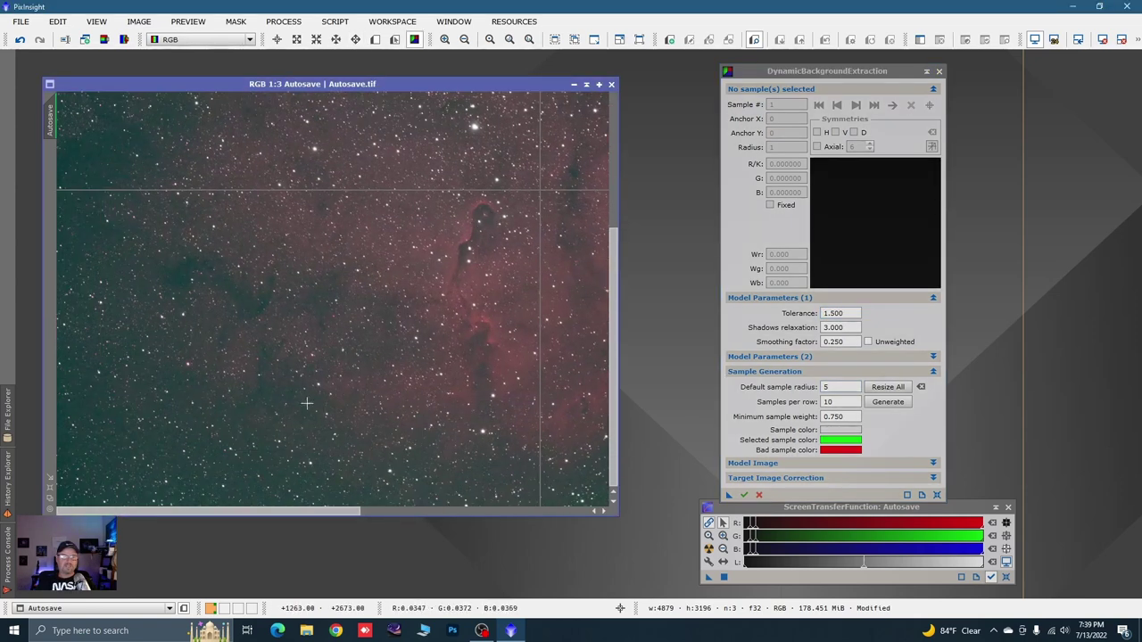
{"action": "key", "text": "alt+p"}
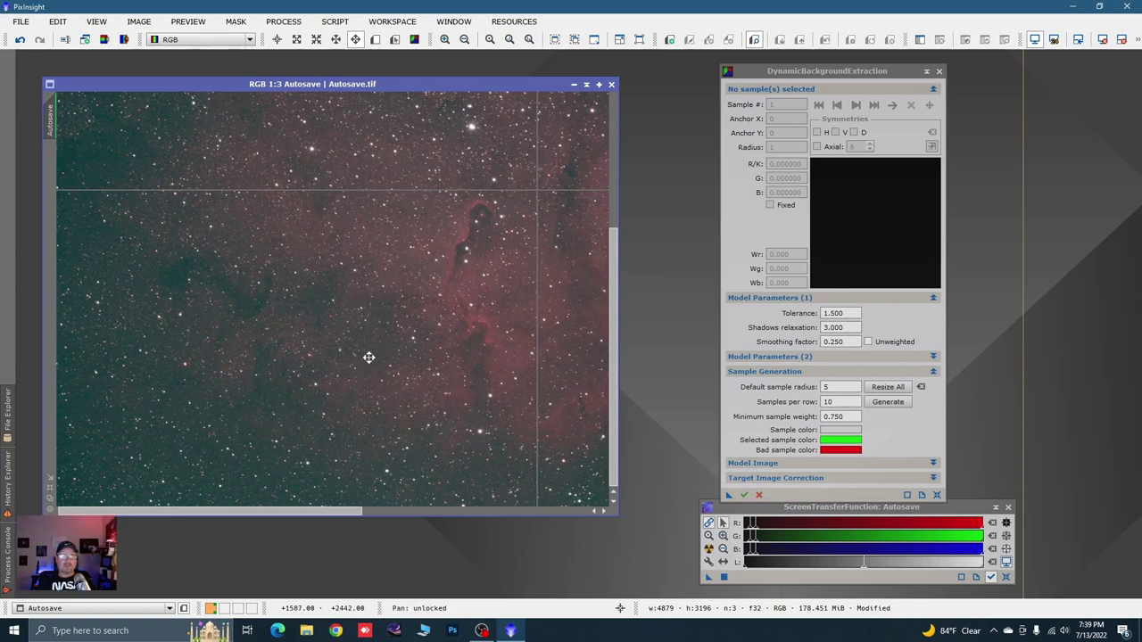
{"action": "left_click_drag", "start_coordinate": [369, 357], "coordinate": [434, 229]}
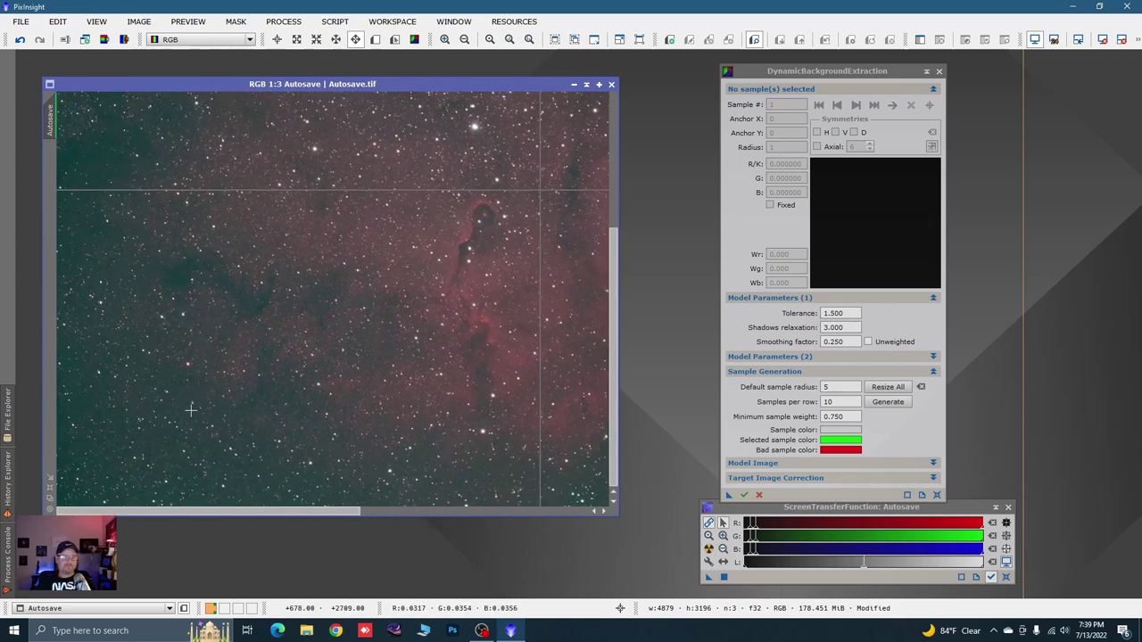
{"action": "left_click_drag", "start_coordinate": [316, 352], "coordinate": [247, 438]}
{"action": "scroll", "coordinate": [428, 298], "scroll_direction": "up", "scroll_amount": 1}
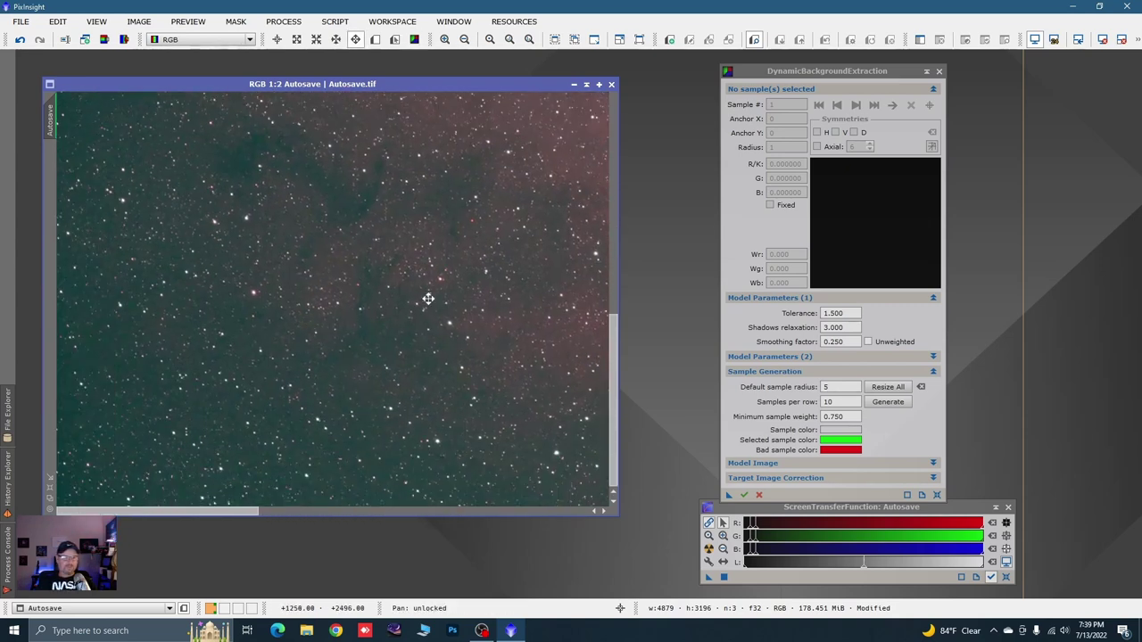
Step: Place a background sample on empty lower-left sky and resize all samples to radius 15
{"action": "left_click", "coordinate": [163, 433]}
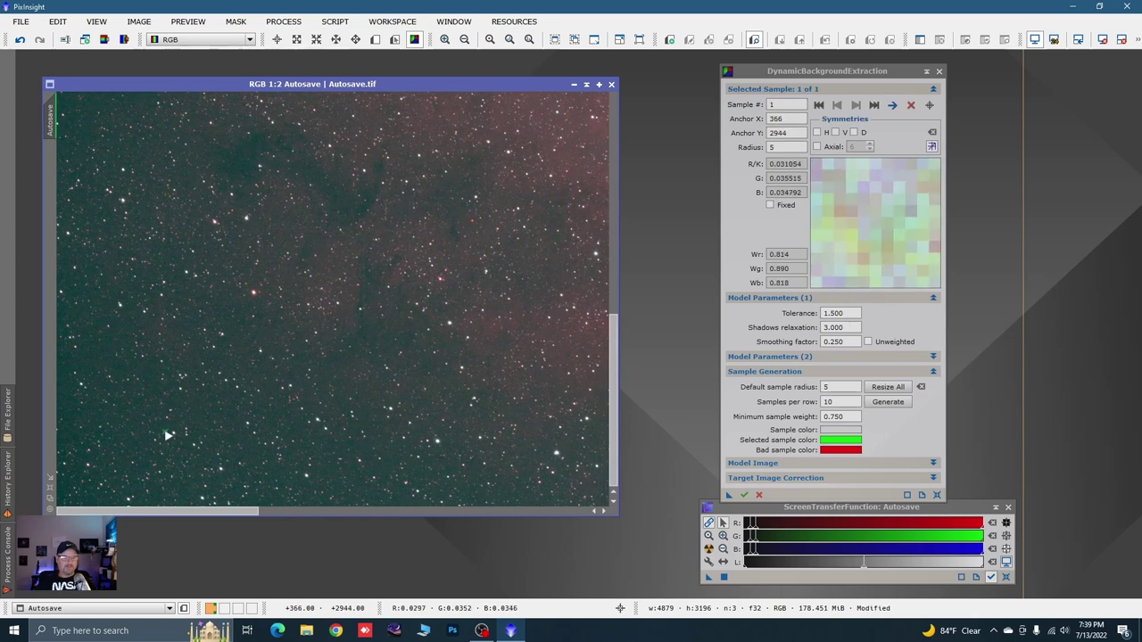
{"action": "left_click_drag", "start_coordinate": [170, 437], "coordinate": [167, 435]}
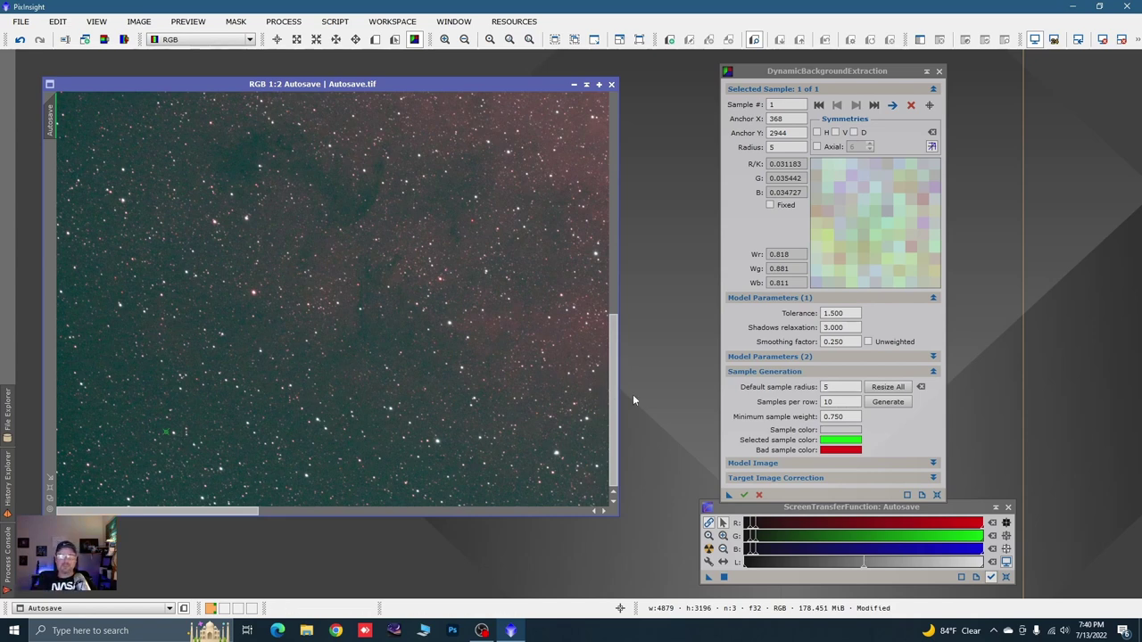
{"action": "double_click", "coordinate": [828, 387]}
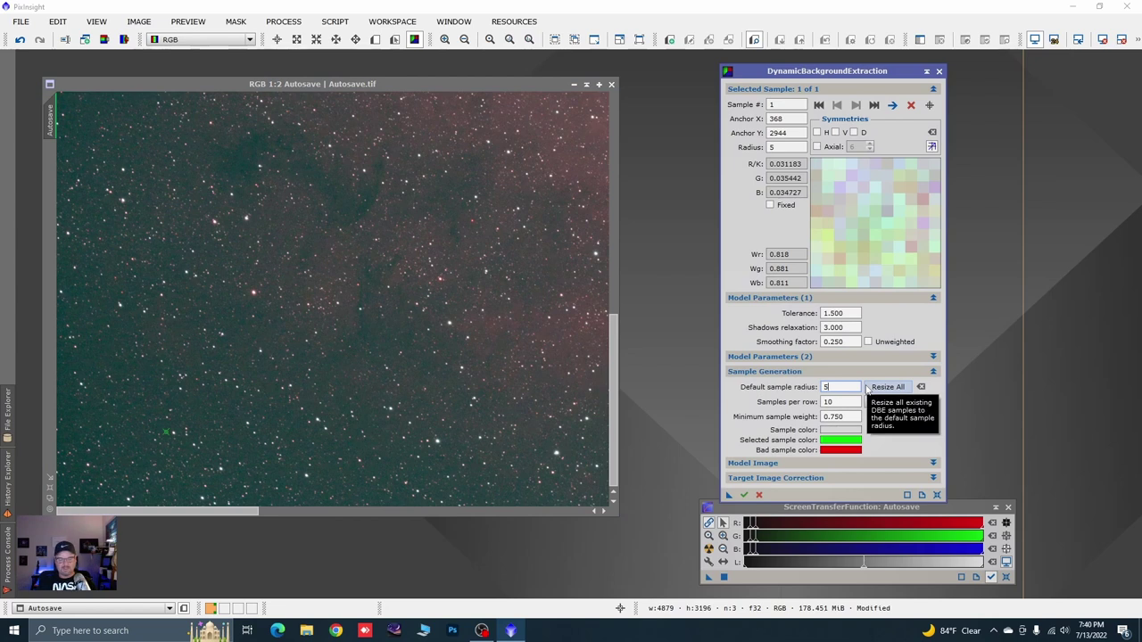
{"action": "type", "text": "15"}
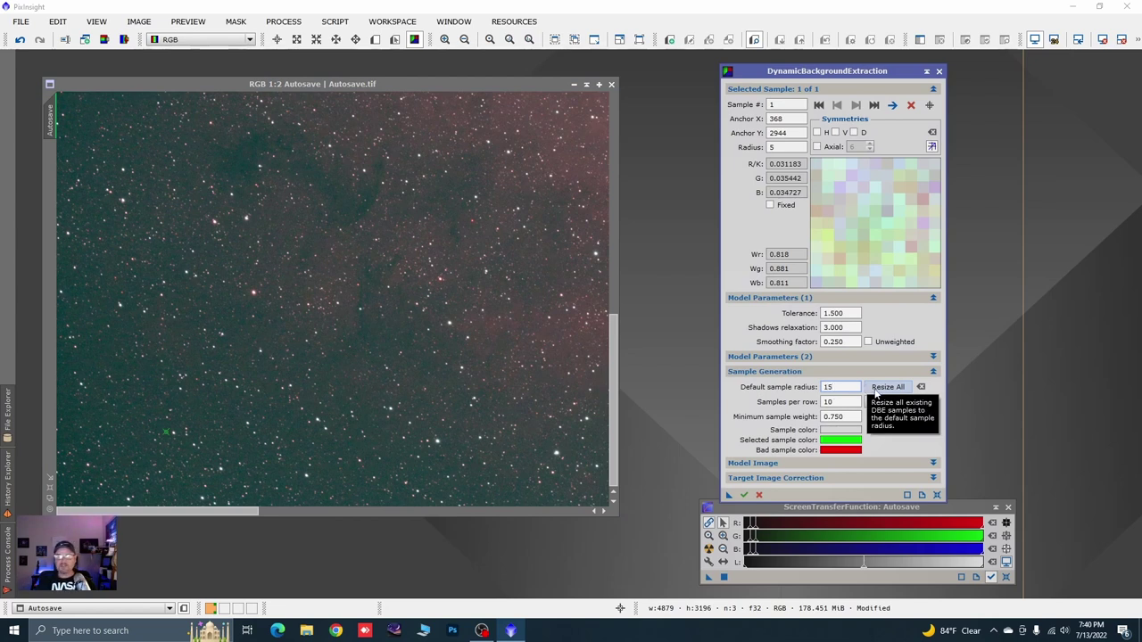
{"action": "left_click", "coordinate": [877, 392]}
Step: Nudge the sample to anchor 366, 2940, clear of bright stars
{"action": "left_click_drag", "start_coordinate": [170, 438], "coordinate": [169, 436]}
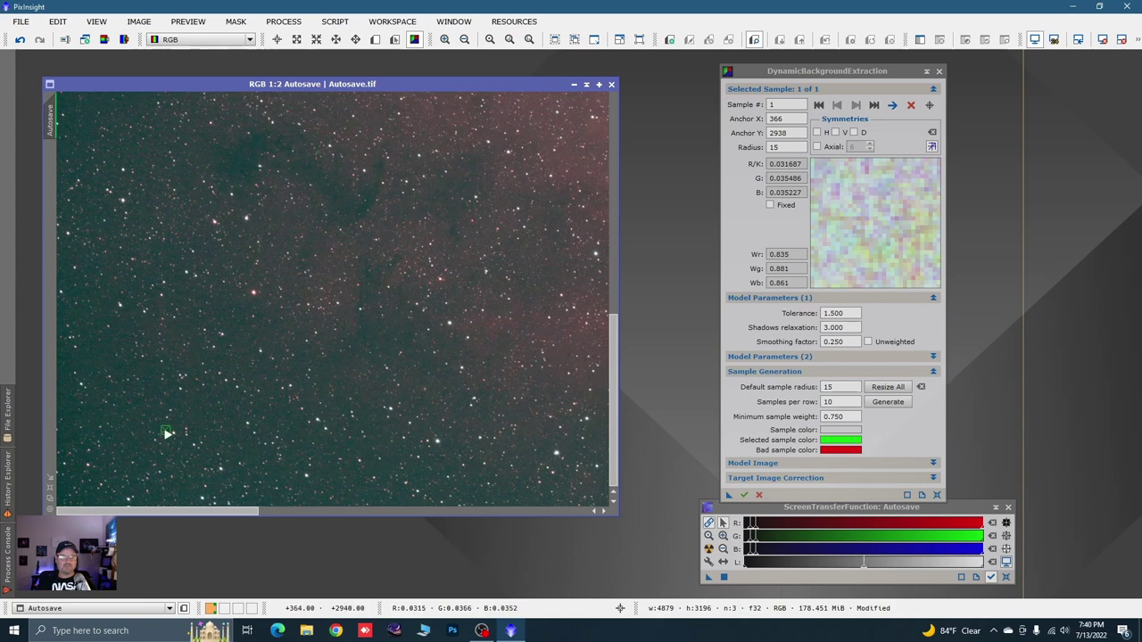
{"action": "left_click_drag", "start_coordinate": [168, 435], "coordinate": [177, 438]}
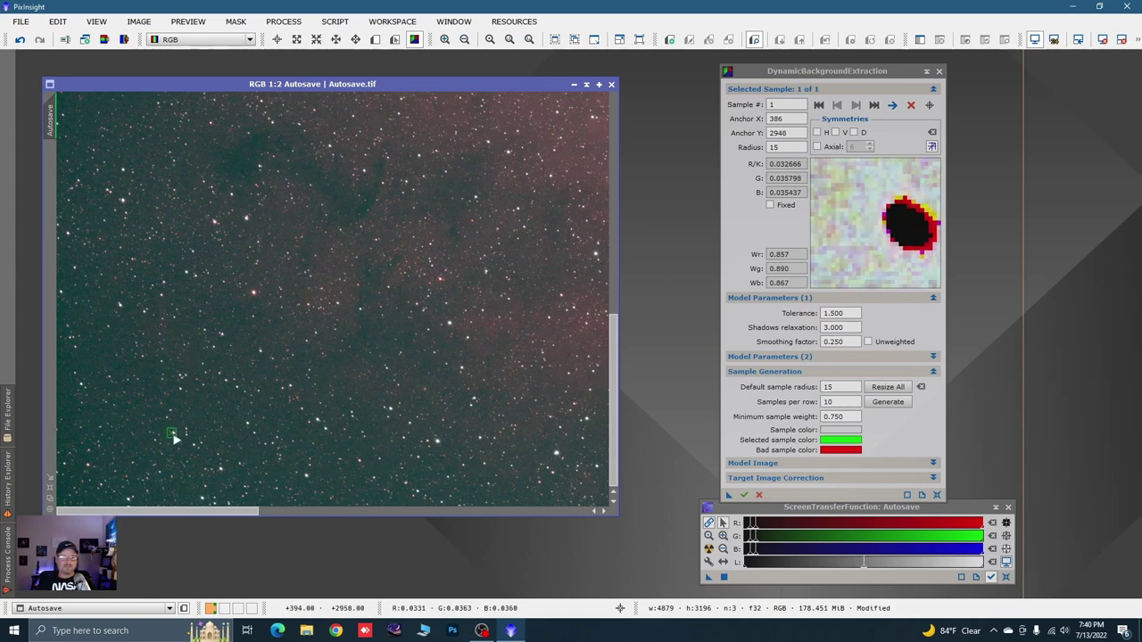
{"action": "left_click_drag", "start_coordinate": [176, 438], "coordinate": [167, 435]}
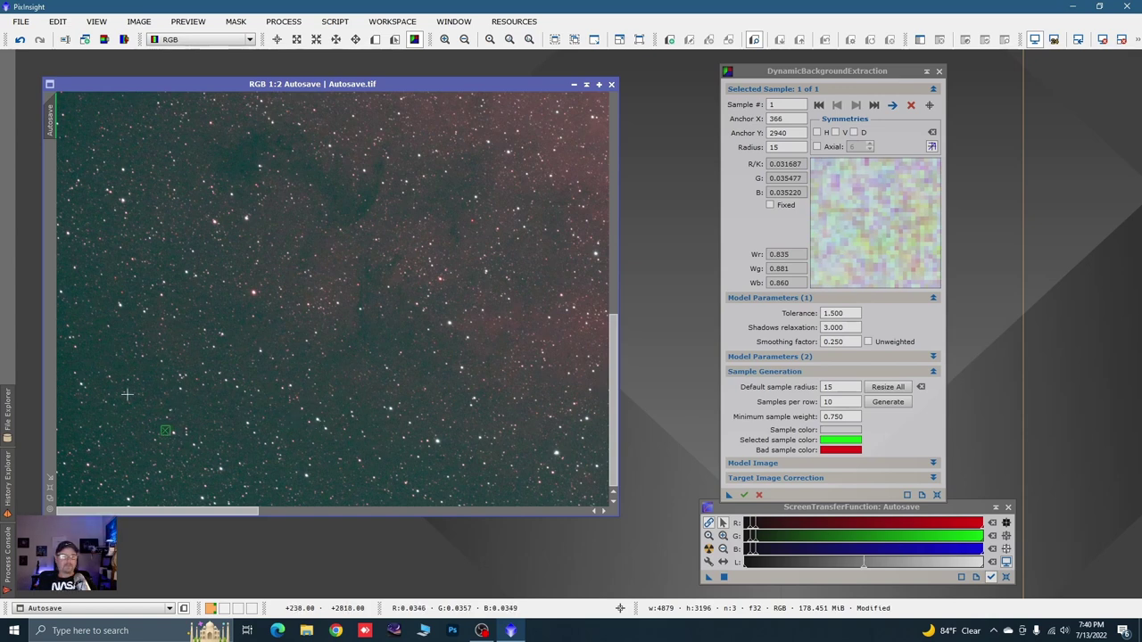
Step: Add background samples on the left side and near the bottom edge of the image
{"action": "left_click", "coordinate": [63, 371]}
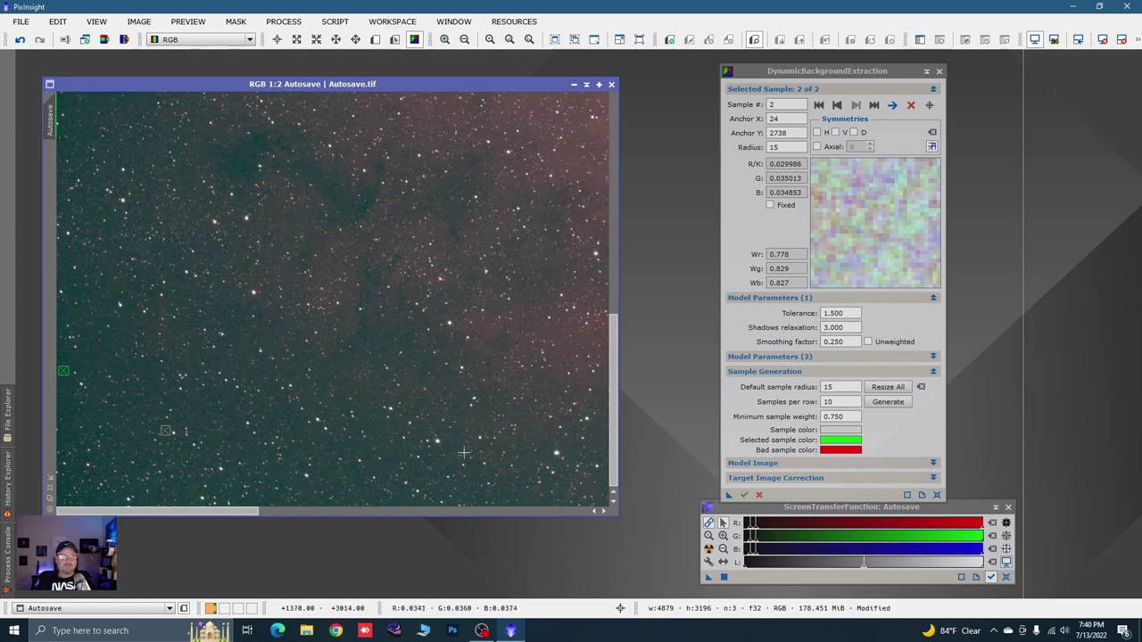
{"action": "left_click", "coordinate": [404, 502]}
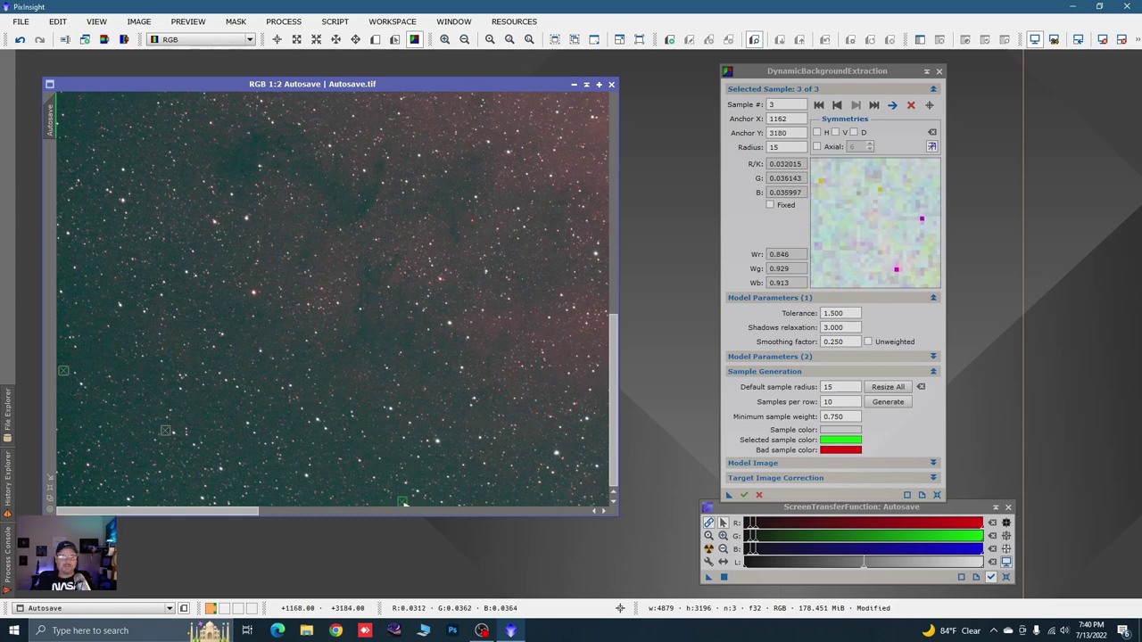
{"action": "left_click", "coordinate": [65, 488]}
{"action": "scroll", "coordinate": [410, 404], "scroll_direction": "down", "scroll_amount": 1}
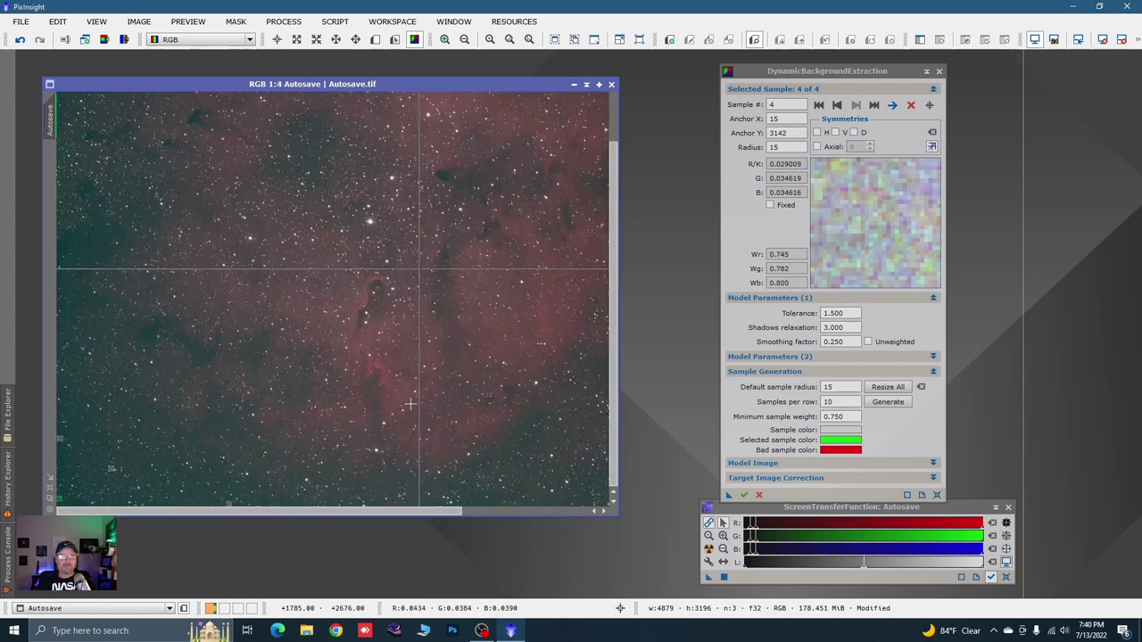
{"action": "scroll", "coordinate": [410, 404], "scroll_direction": "up", "scroll_amount": 1}
Step: Add samples in the dark sky on the right side, near the right edge, and top-right
{"action": "left_click_drag", "start_coordinate": [410, 405], "coordinate": [30, 379]}
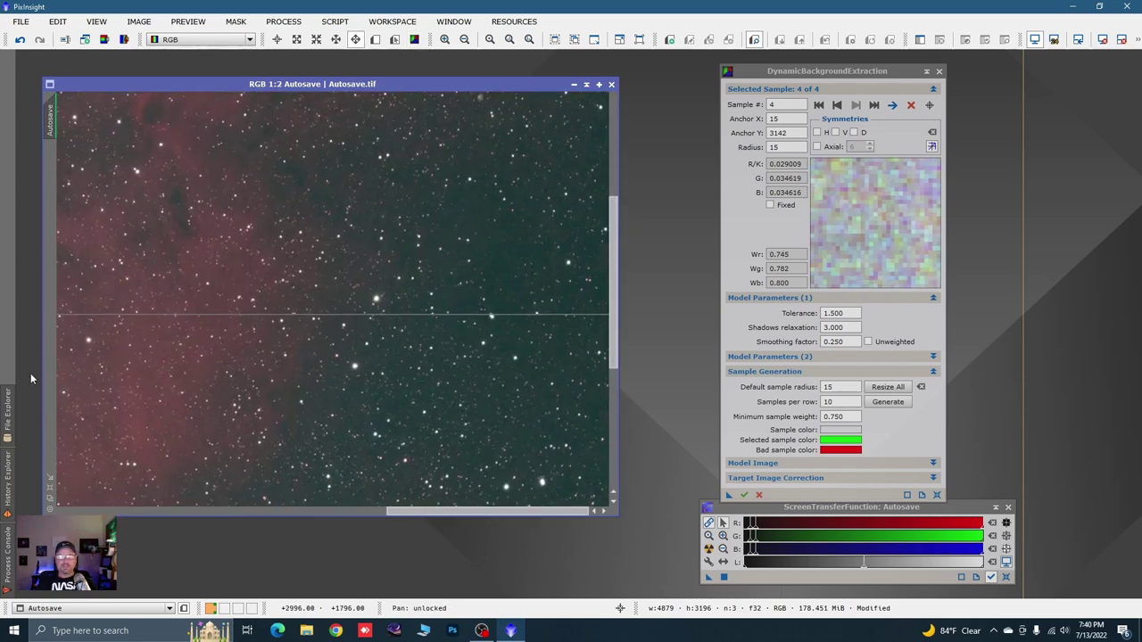
{"action": "left_click", "coordinate": [506, 261]}
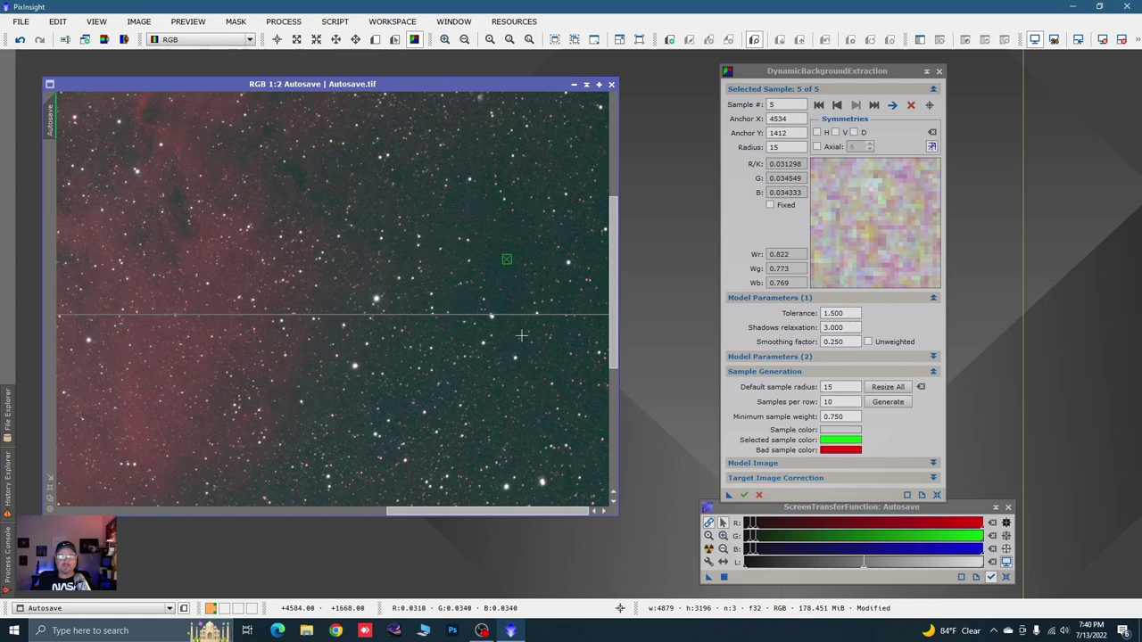
{"action": "left_click", "coordinate": [597, 417]}
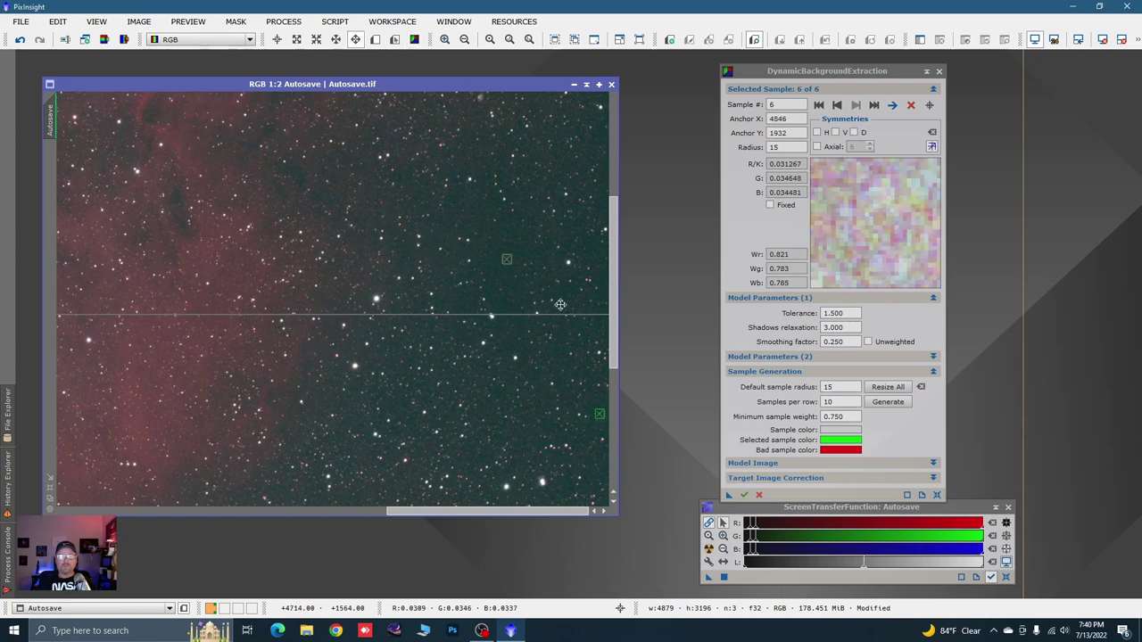
{"action": "left_click_drag", "start_coordinate": [477, 98], "coordinate": [474, 312]}
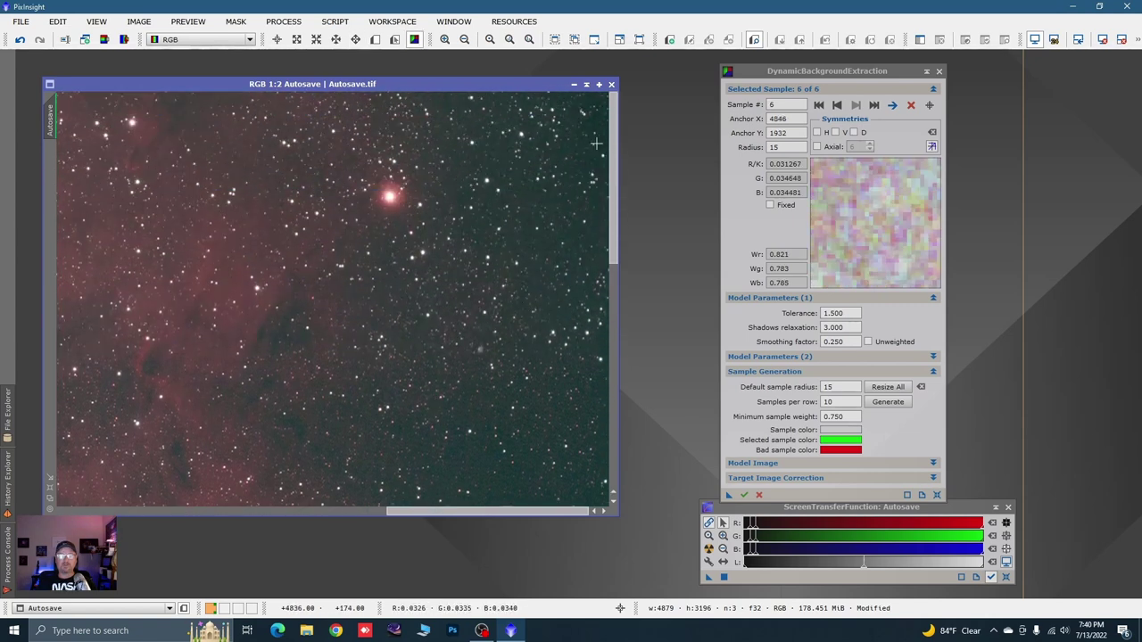
{"action": "left_click", "coordinate": [603, 149]}
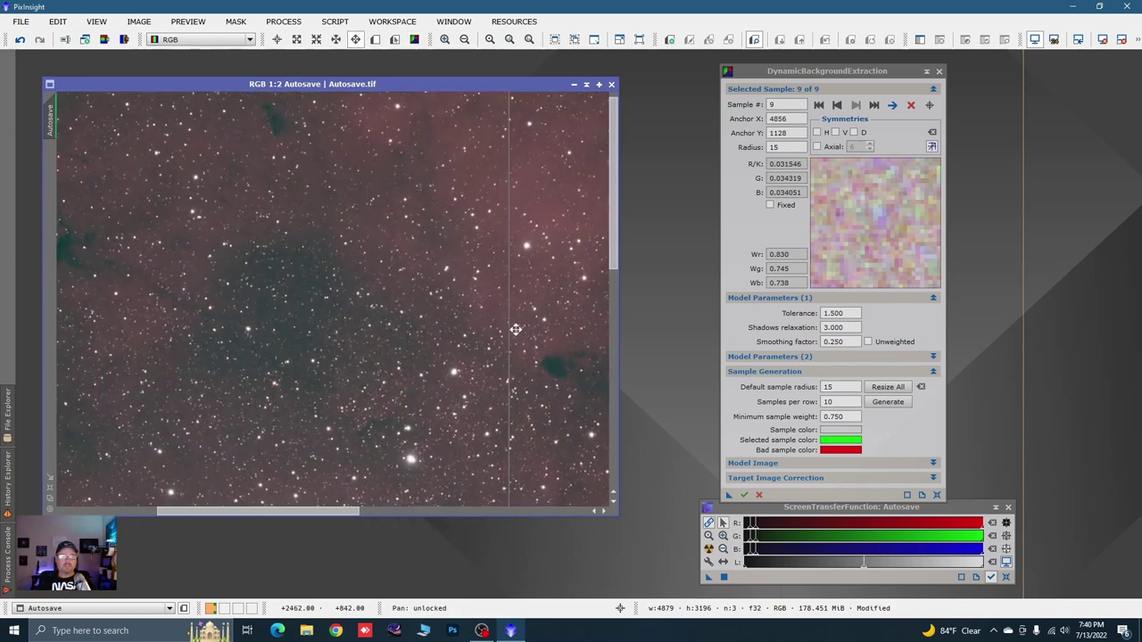
Step: Add samples at the top-left corner, in the lower-left sky and on the left edge
{"action": "left_click_drag", "start_coordinate": [515, 326], "coordinate": [579, 324]}
{"action": "left_click", "coordinate": [414, 39]}
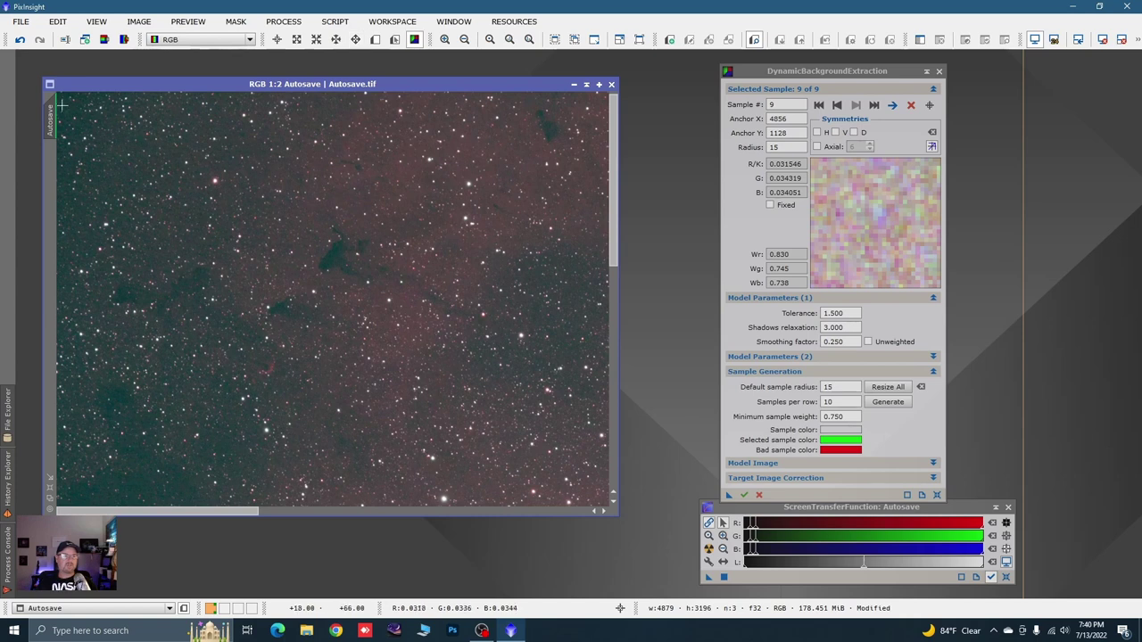
{"action": "left_click", "coordinate": [63, 101]}
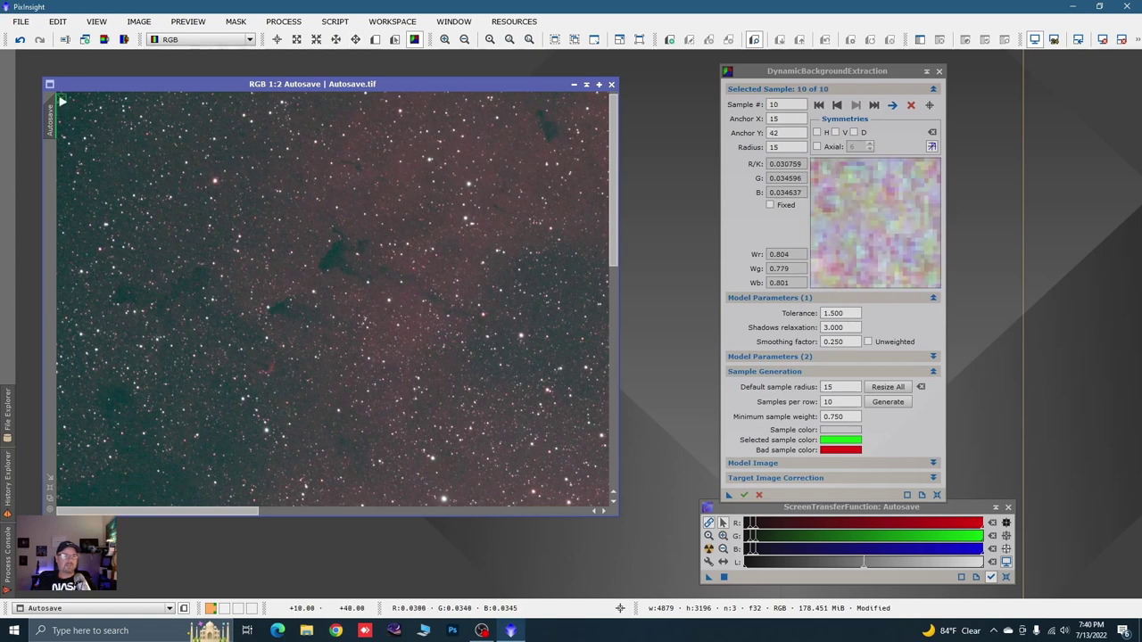
{"action": "left_click", "coordinate": [117, 400]}
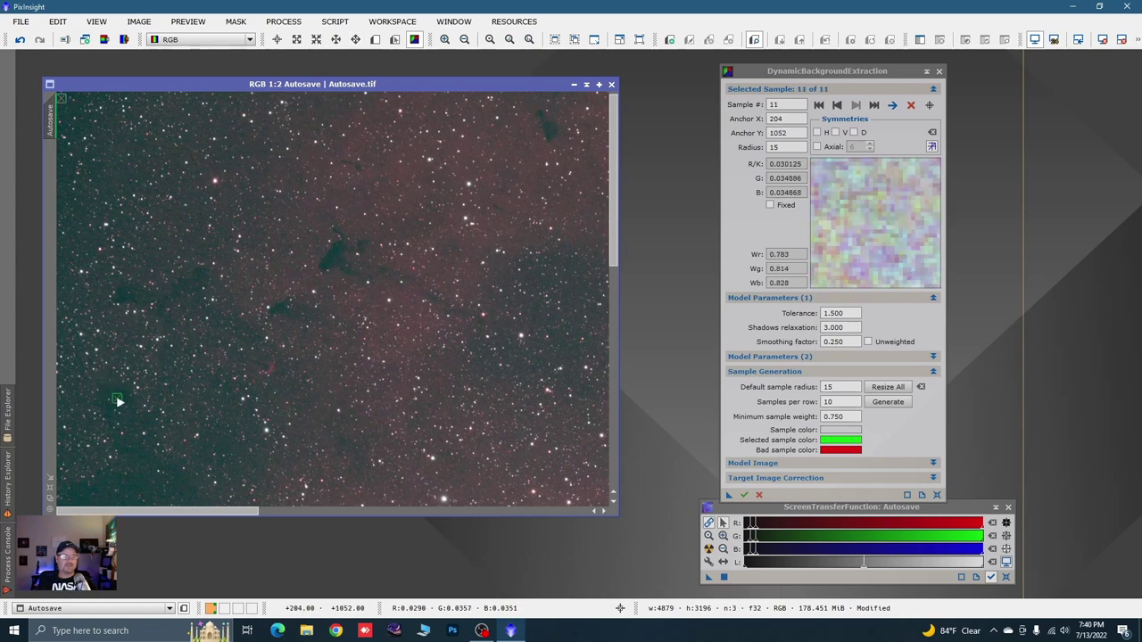
{"action": "left_click", "coordinate": [60, 282]}
Step: Add samples along the bottom and right edges to reach 19 samples, then zoom out to fit
{"action": "key", "text": "alt+p"}
{"action": "left_click_drag", "start_coordinate": [244, 330], "coordinate": [361, 324]}
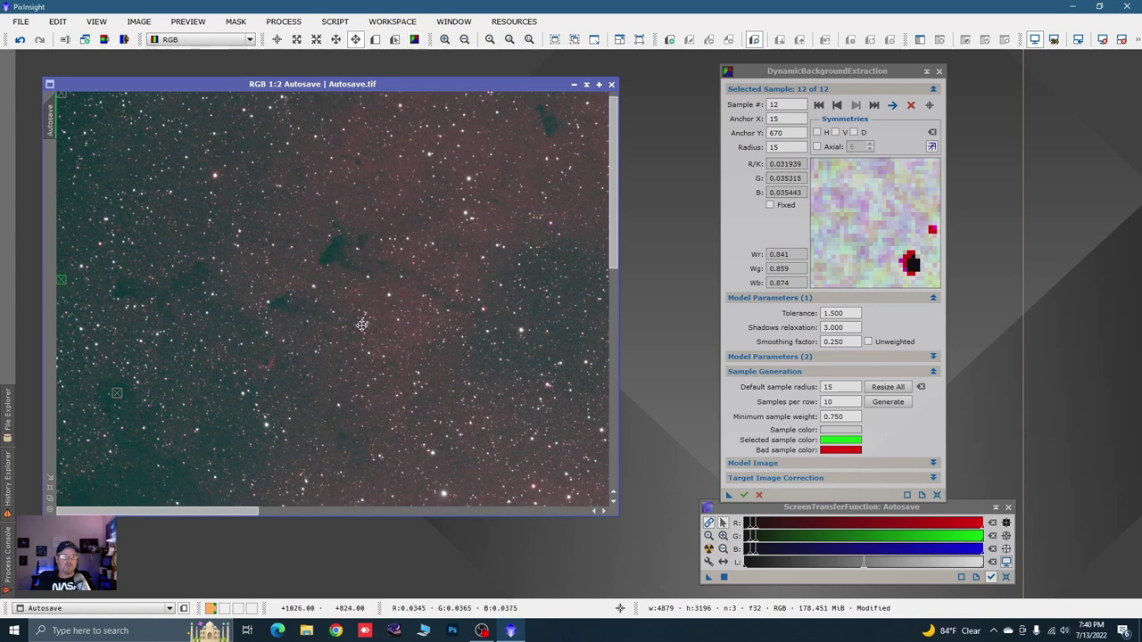
{"action": "scroll", "coordinate": [283, 333], "scroll_direction": "down", "scroll_amount": 3}
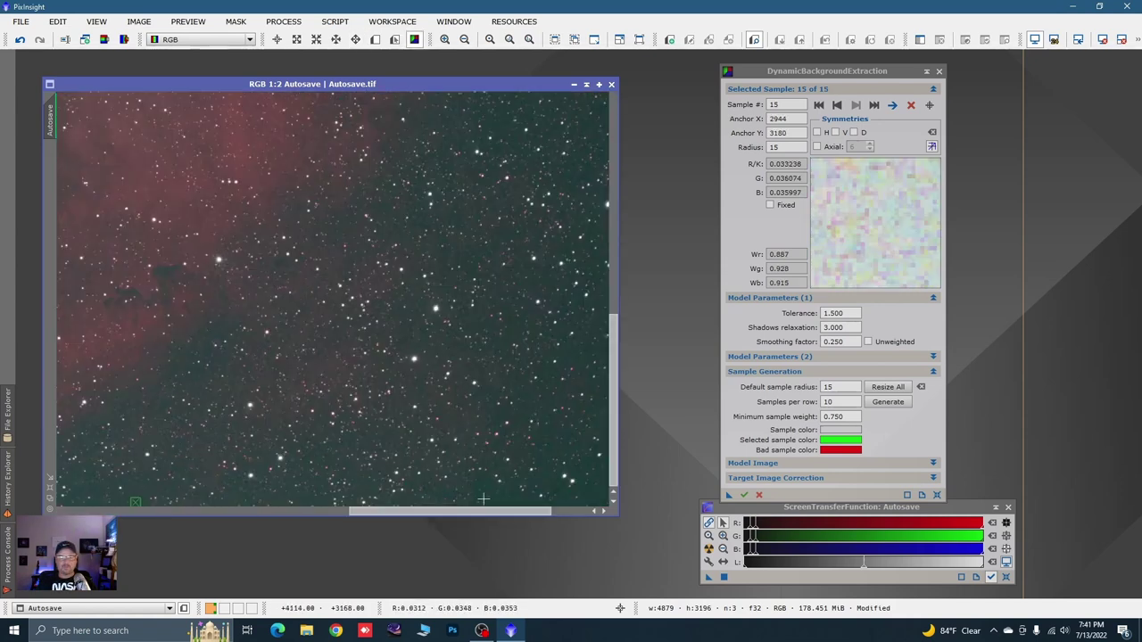
{"action": "left_click", "coordinate": [509, 501]}
{"action": "key", "text": "space"}
{"action": "left_click_drag", "start_coordinate": [505, 455], "coordinate": [147, 425]}
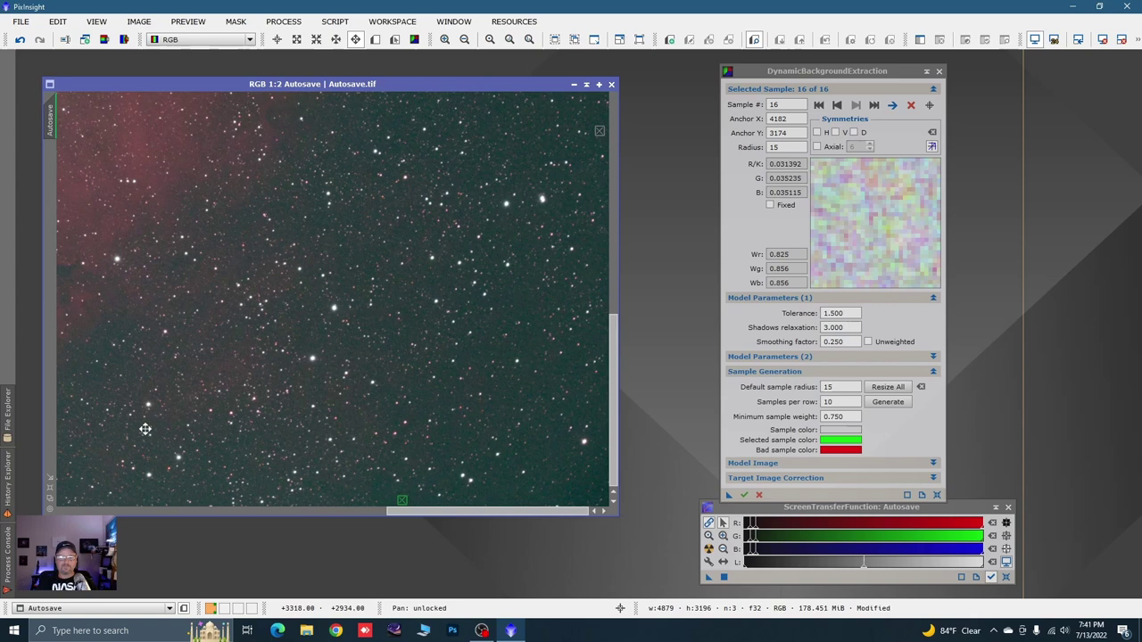
{"action": "left_click", "coordinate": [604, 502]}
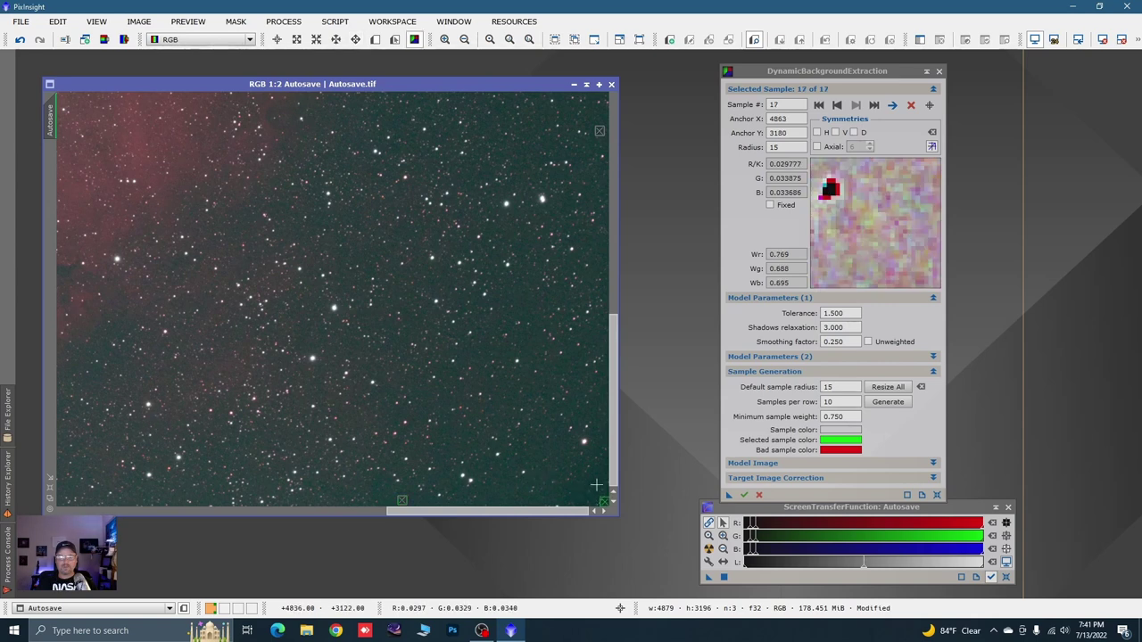
{"action": "left_click", "coordinate": [601, 340]}
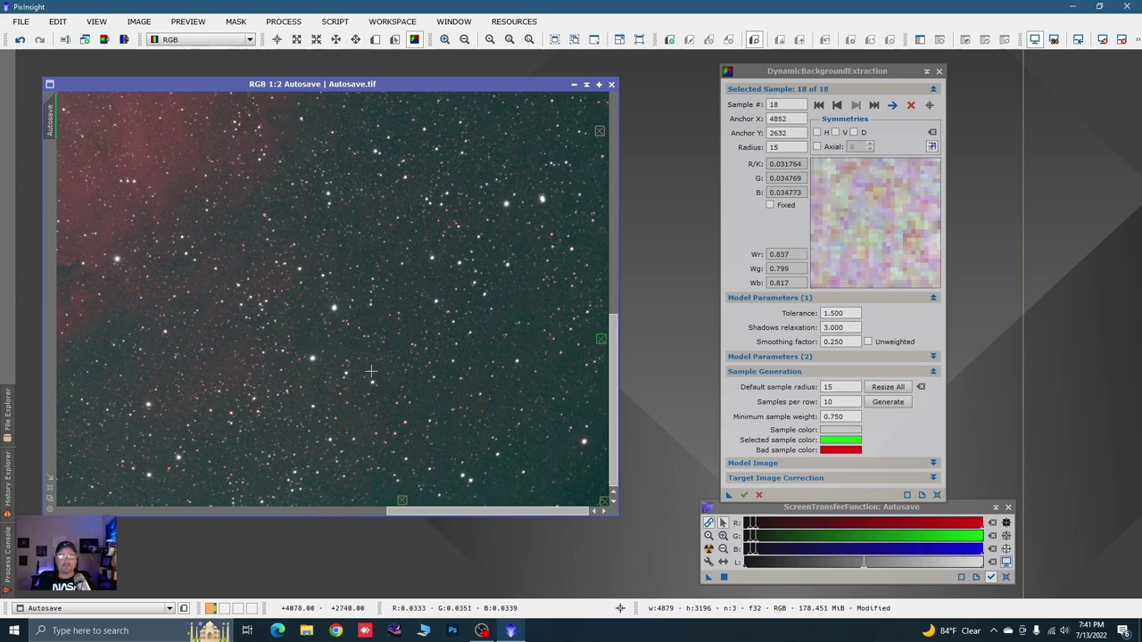
{"action": "left_click", "coordinate": [406, 339]}
{"action": "scroll", "coordinate": [405, 397], "scroll_direction": "down", "scroll_amount": 3}
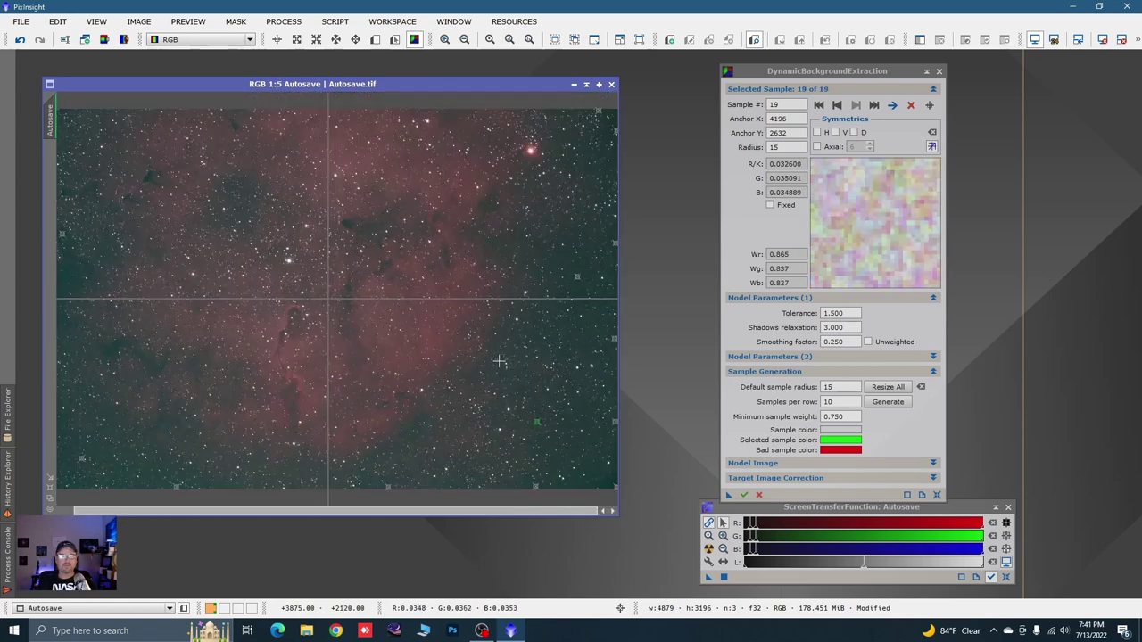
{"action": "scroll", "coordinate": [468, 364], "scroll_direction": "down", "scroll_amount": 1}
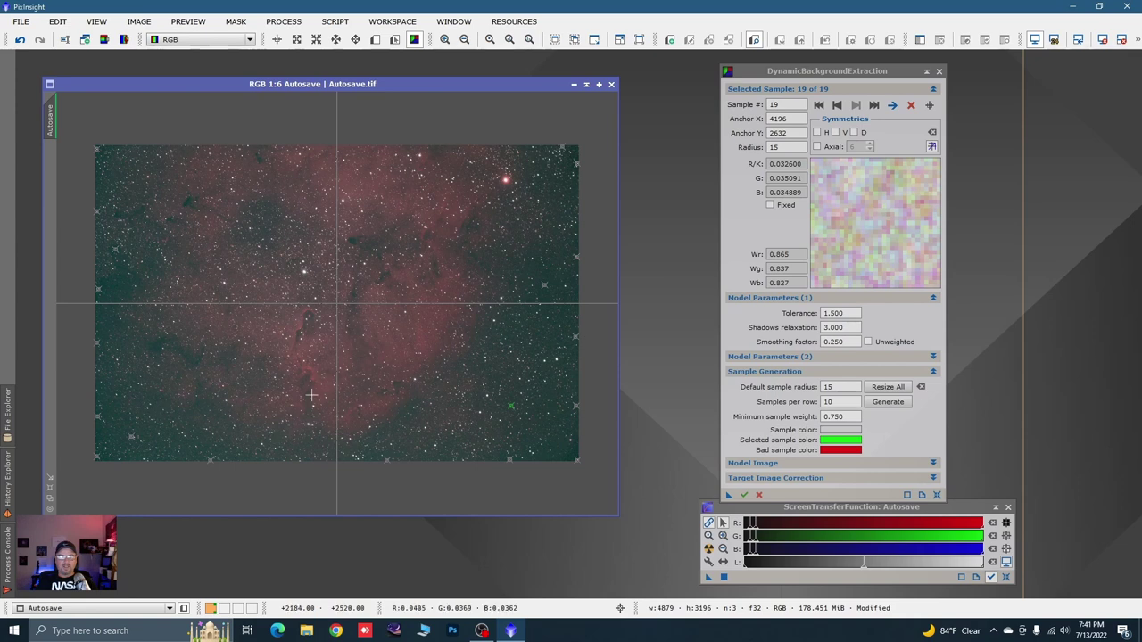
Step: Set DBE target correction to Subtraction with Discard background model checked, and execute it
{"action": "left_click", "coordinate": [933, 478]}
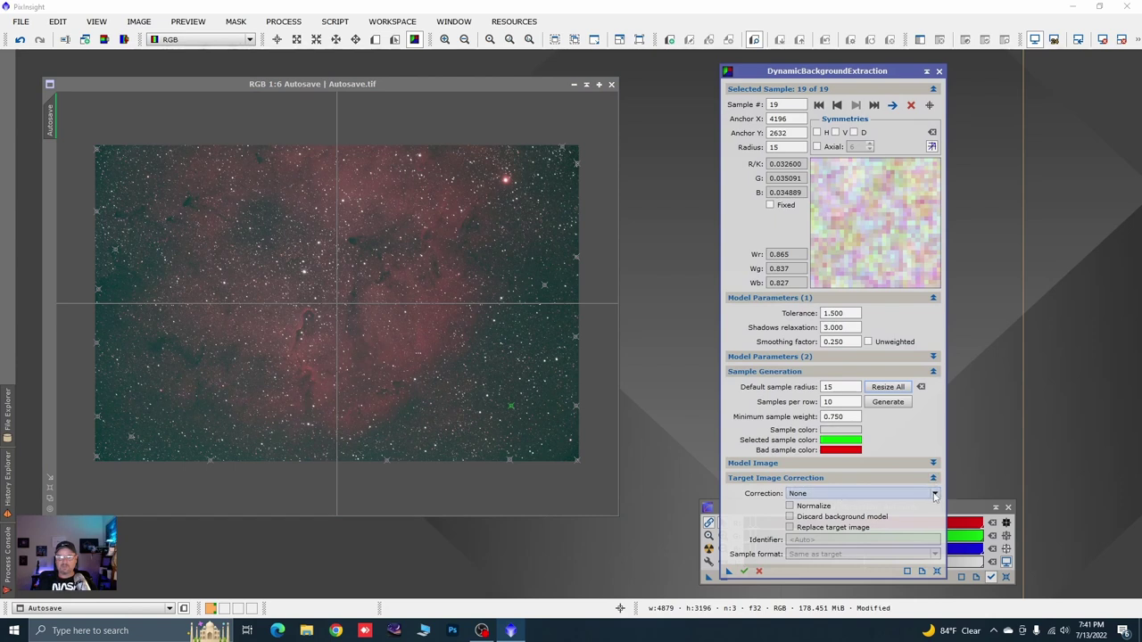
{"action": "left_click", "coordinate": [934, 497]}
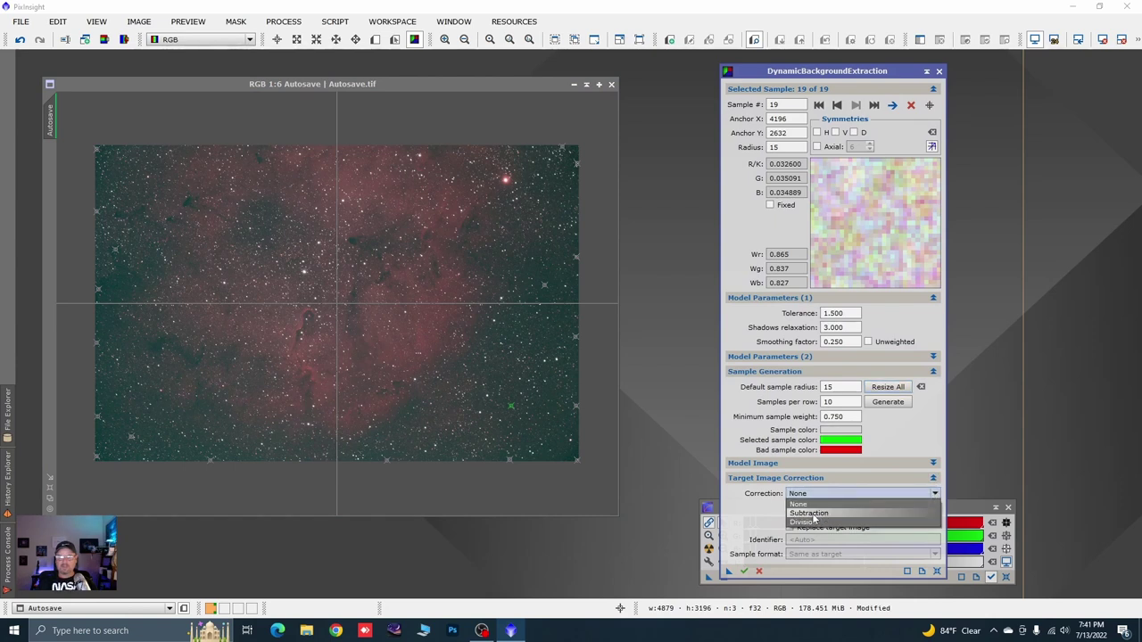
{"action": "left_click", "coordinate": [812, 514]}
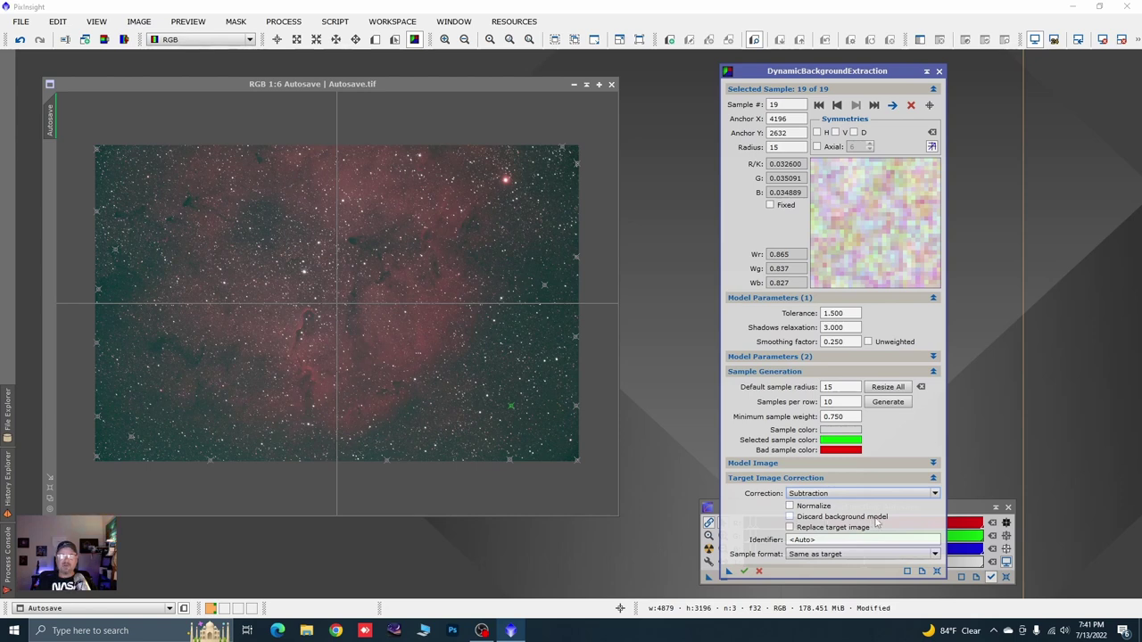
{"action": "mouse_move", "coordinate": [875, 523]}
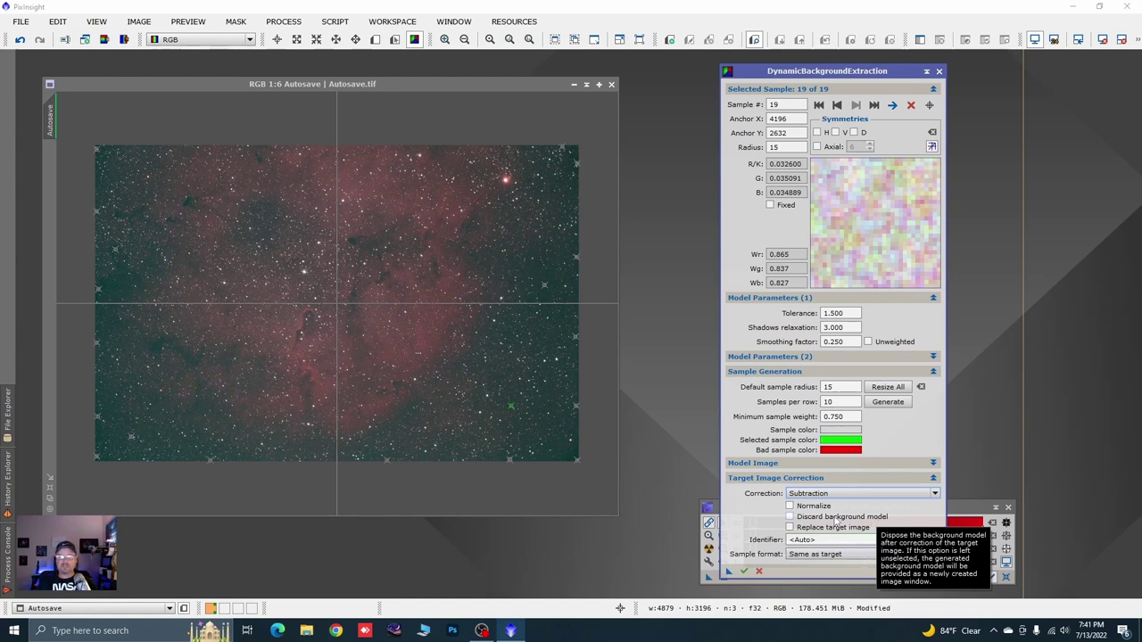
{"action": "left_click", "coordinate": [788, 517]}
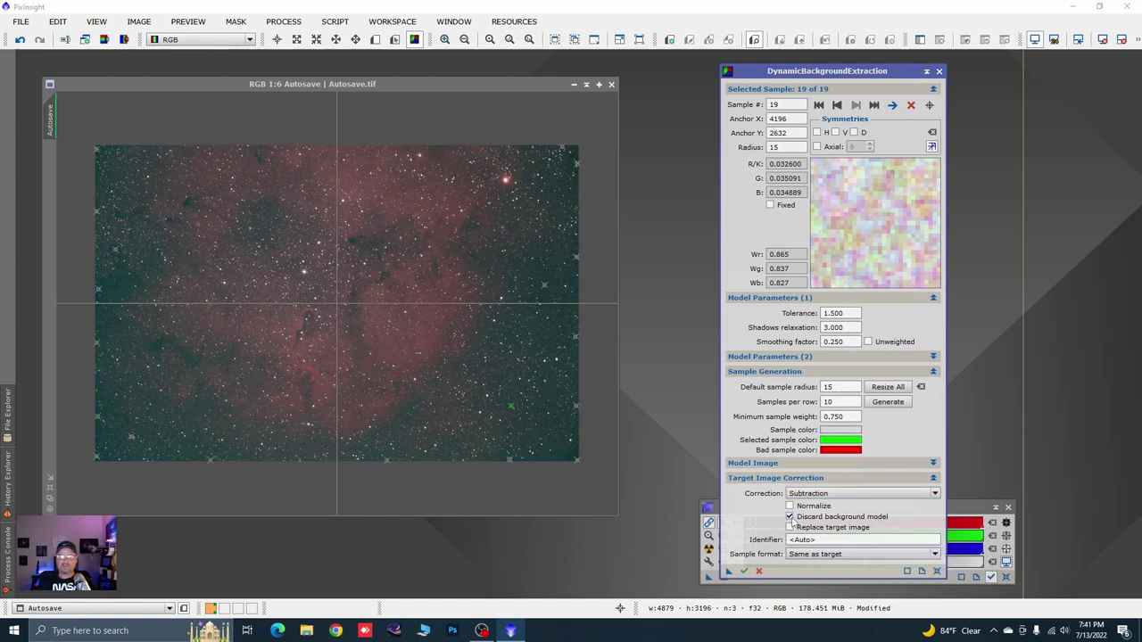
{"action": "left_click", "coordinate": [744, 573]}
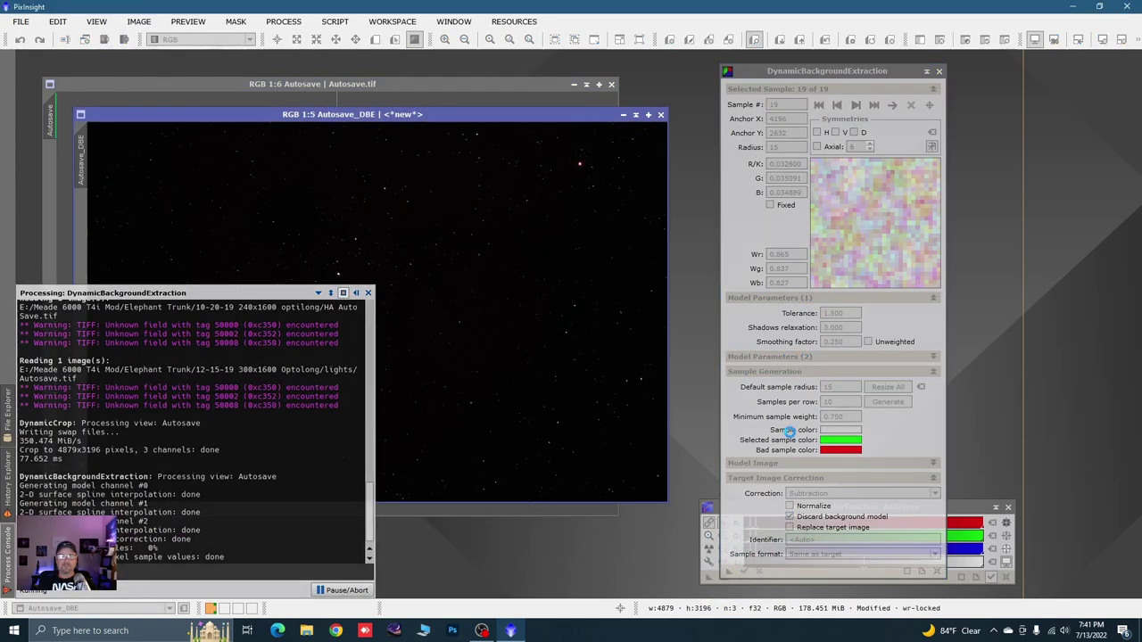
Step: Auto-stretch the new Autosave_DBE image and move its window to the right
{"action": "left_click", "coordinate": [708, 550]}
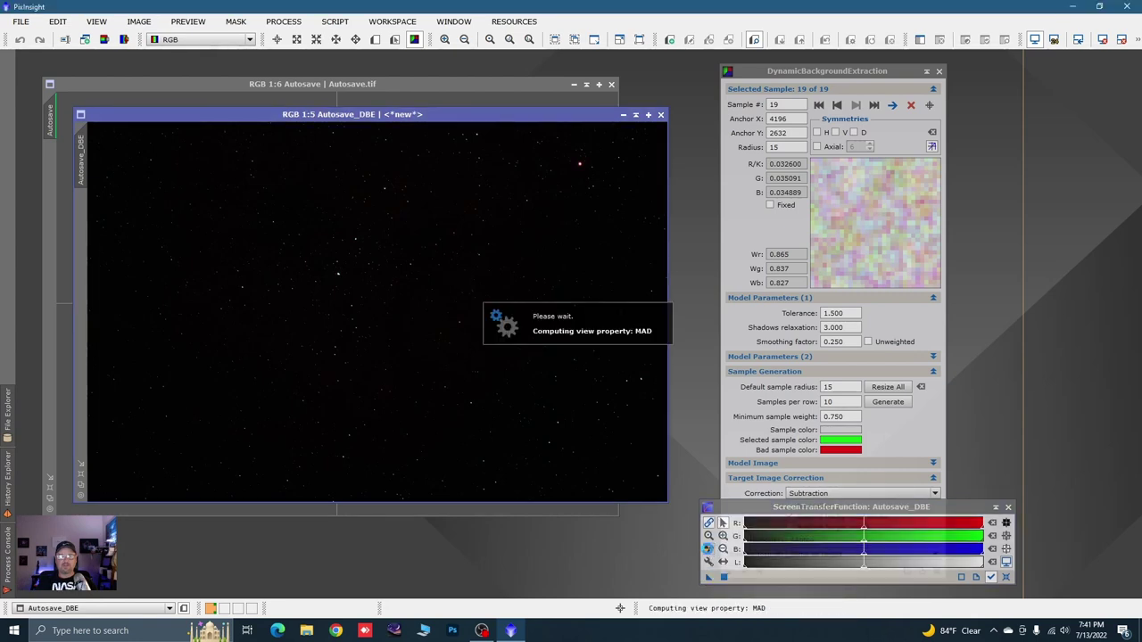
{"action": "scroll", "coordinate": [556, 439], "scroll_direction": "down", "scroll_amount": 1}
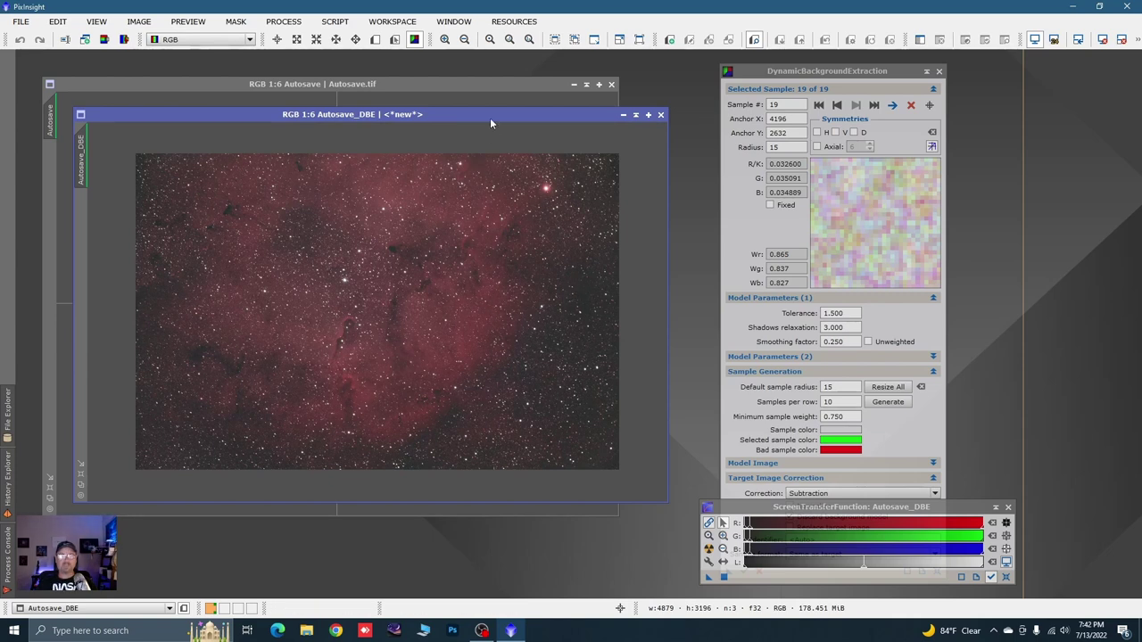
{"action": "left_click_drag", "start_coordinate": [485, 117], "coordinate": [640, 115]}
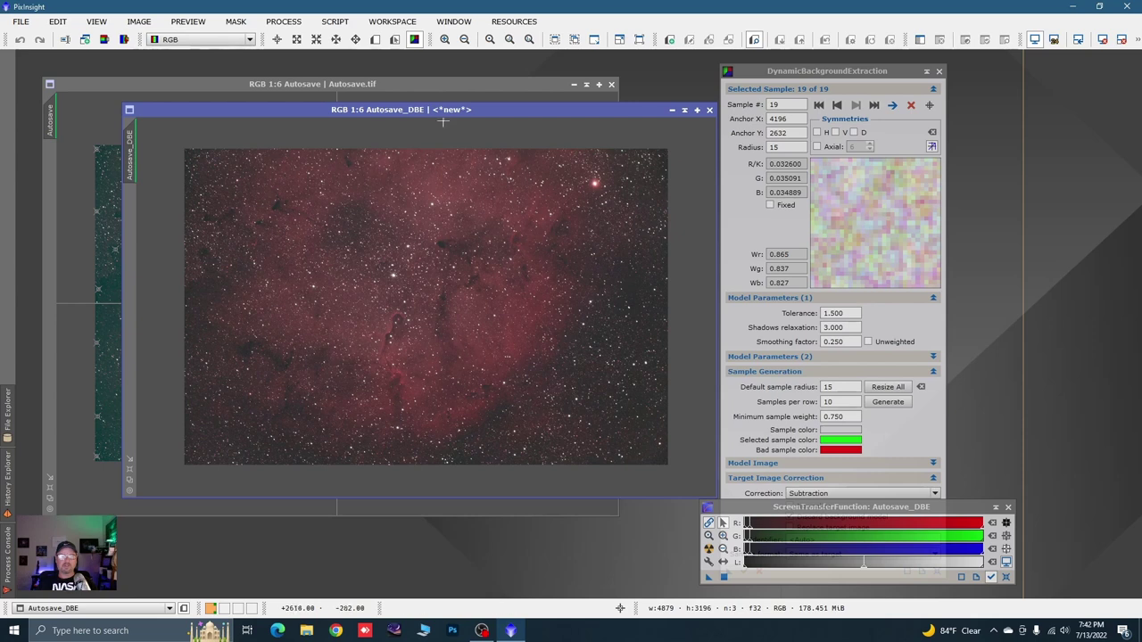
Step: Shade the DBE panel, then enlarge Autosave_DBE and the original and place them side by side
{"action": "left_click", "coordinate": [925, 73]}
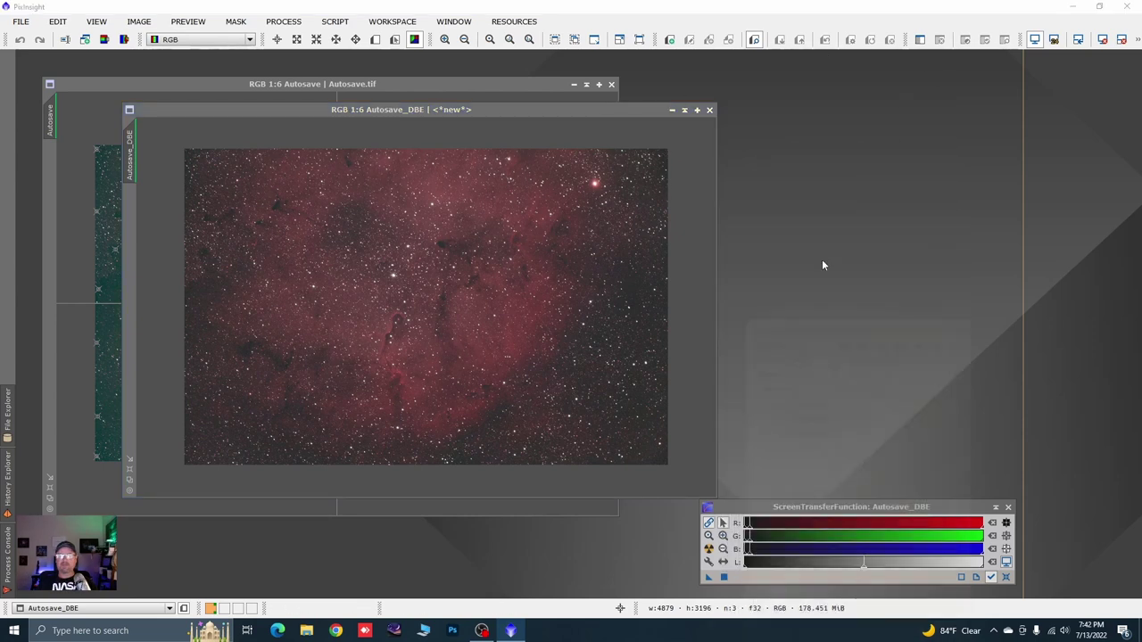
{"action": "left_click_drag", "start_coordinate": [806, 321], "coordinate": [884, 493]}
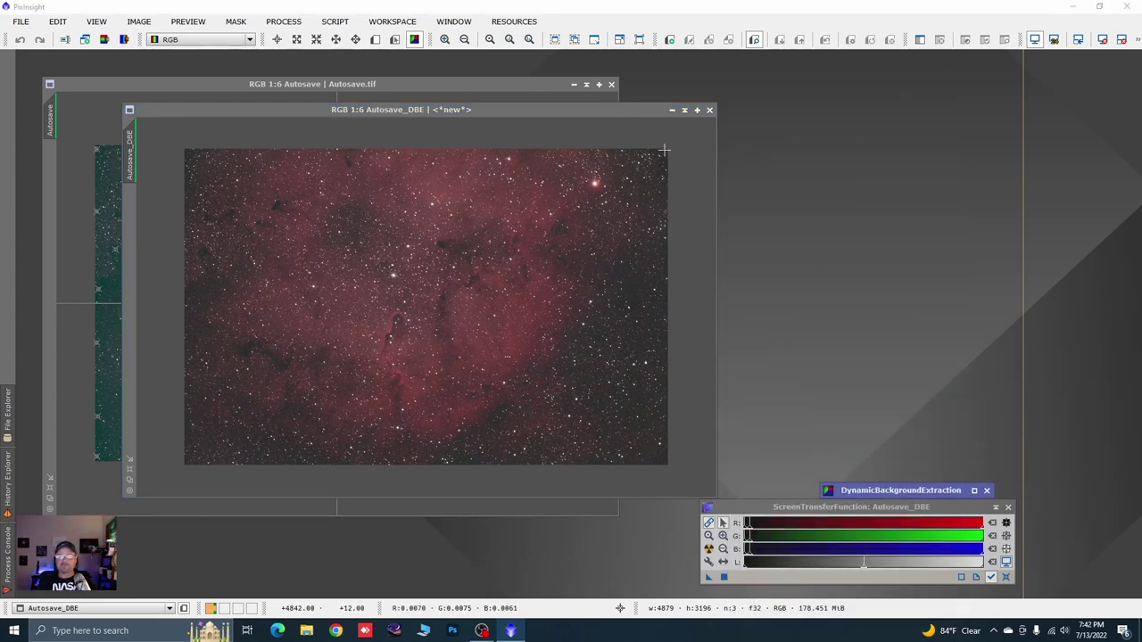
{"action": "left_click_drag", "start_coordinate": [531, 111], "coordinate": [999, 103]}
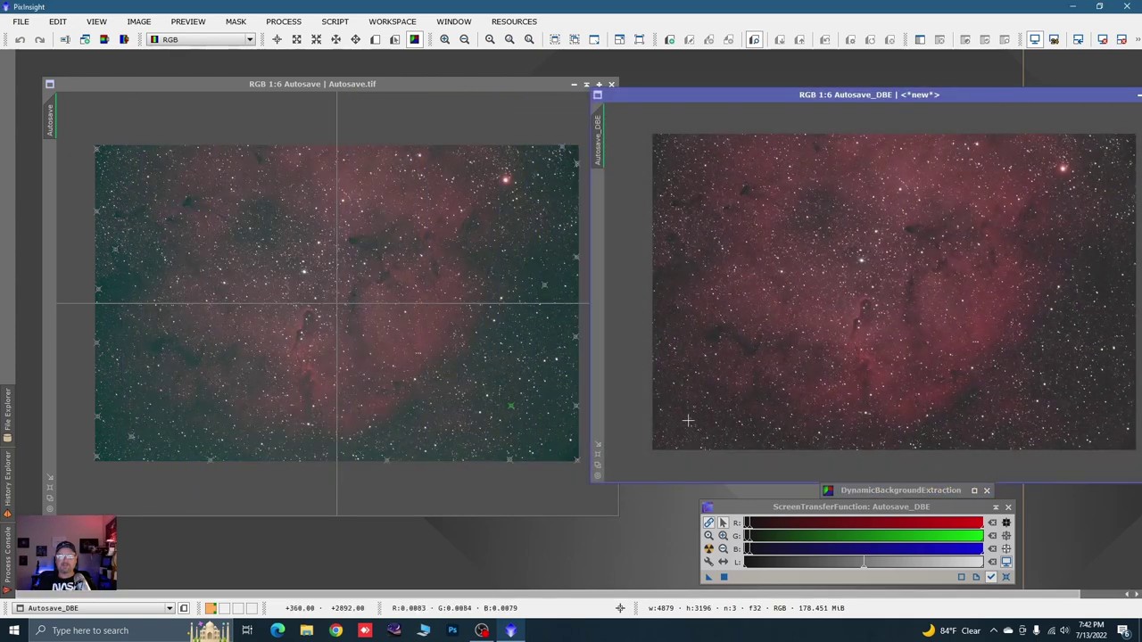
{"action": "left_click", "coordinate": [600, 467]}
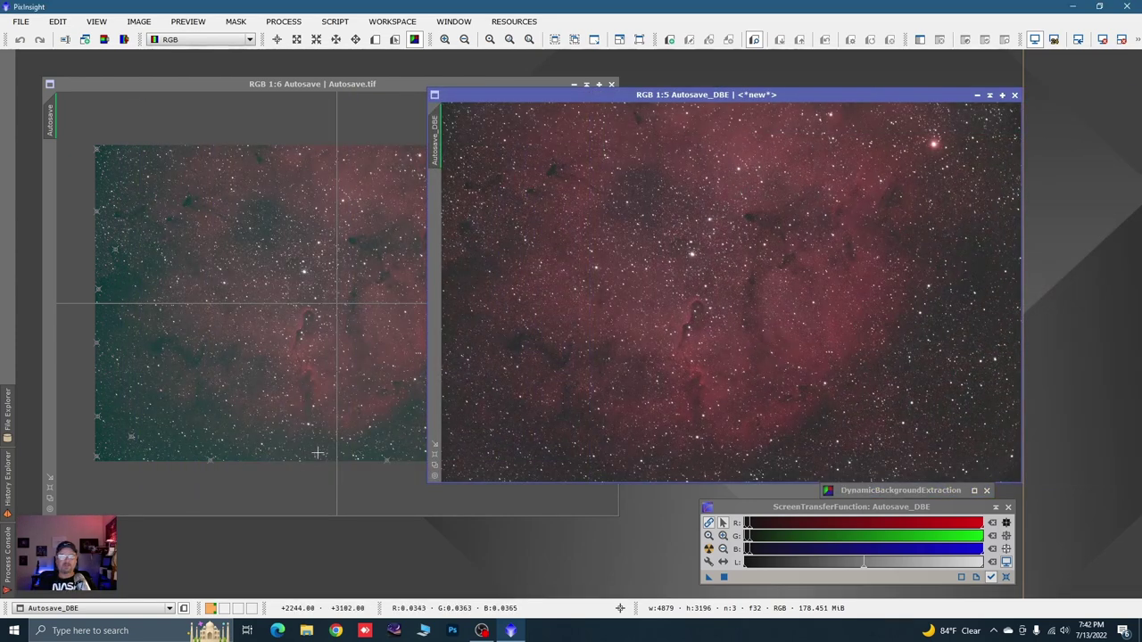
{"action": "left_click", "coordinate": [51, 502]}
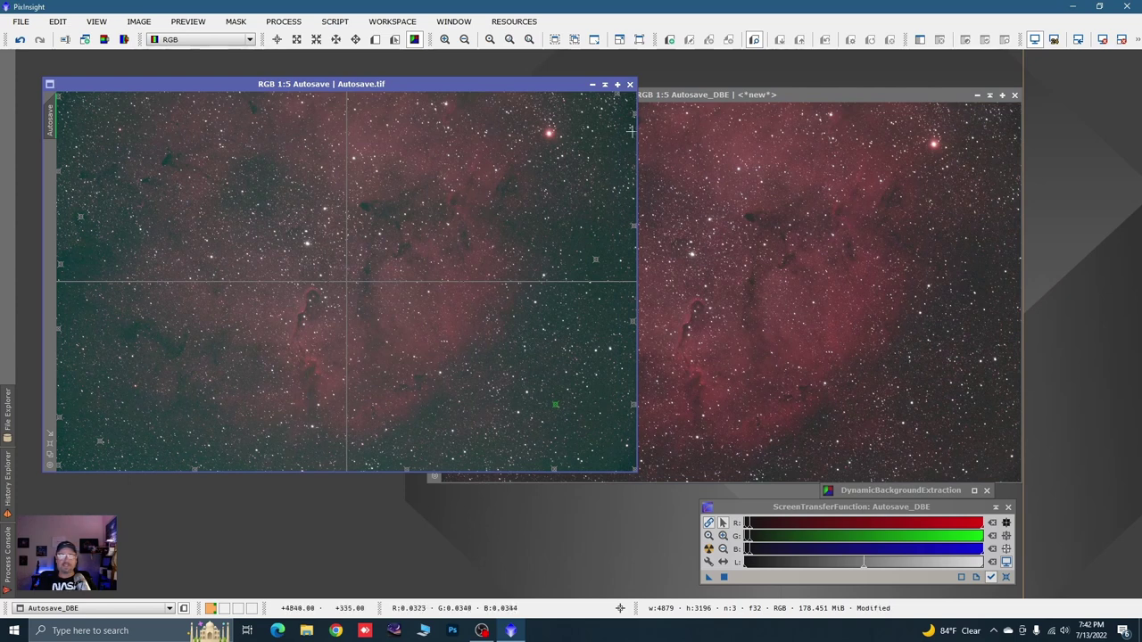
{"action": "left_click_drag", "start_coordinate": [700, 96], "coordinate": [811, 86]}
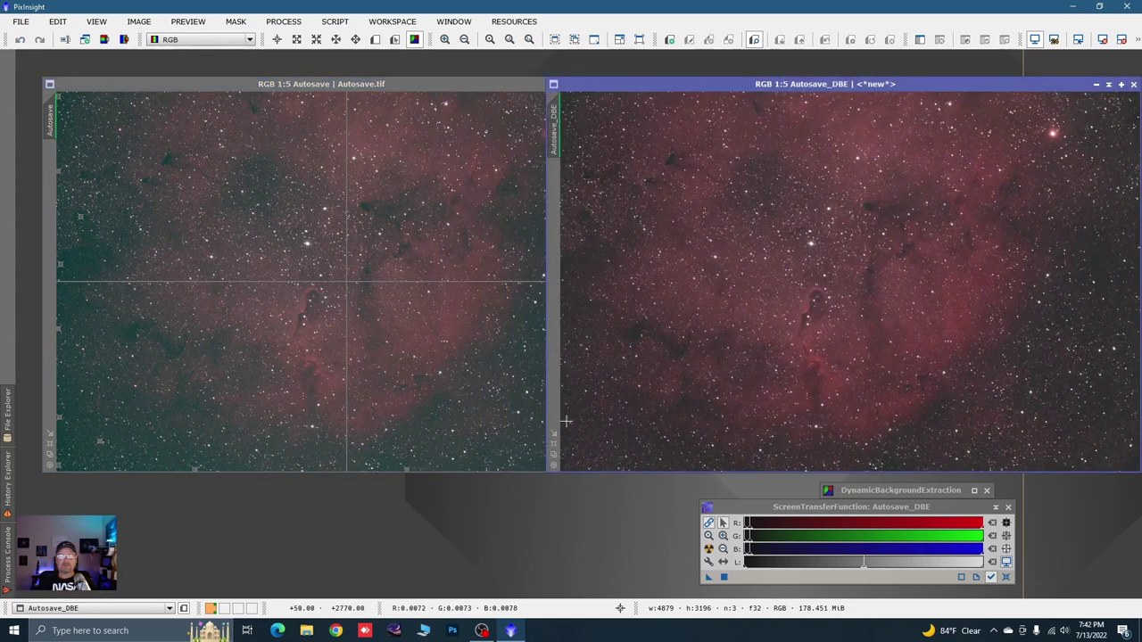
{"action": "left_click_drag", "start_coordinate": [747, 87], "coordinate": [387, 91]}
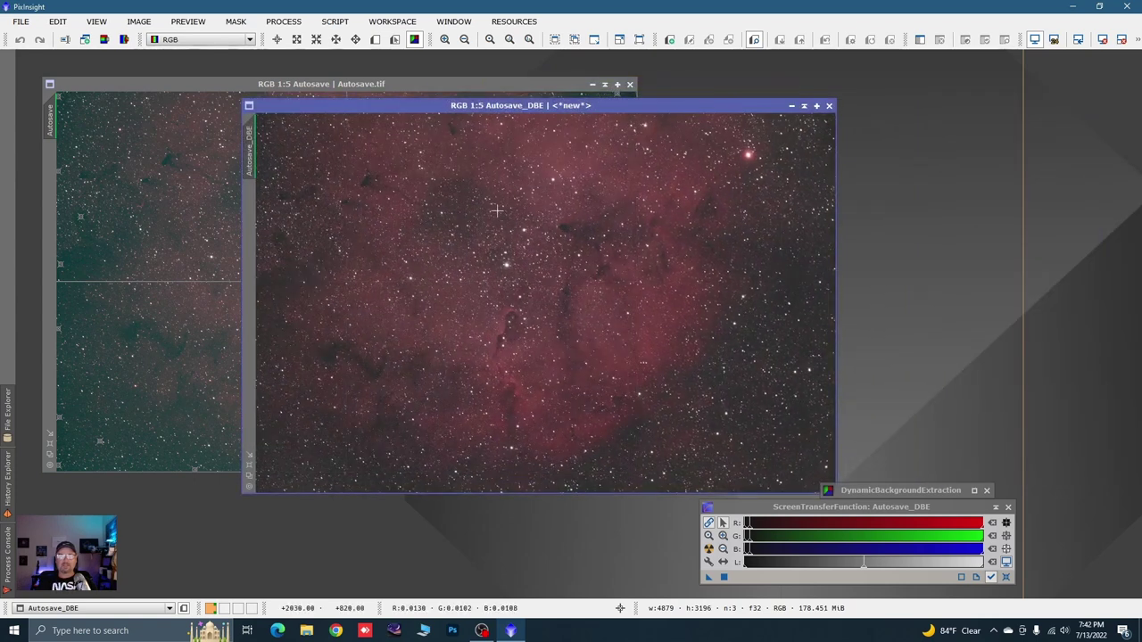
Step: Iconize Autosave_DBE and close the DBE tool, confirming the session cancellation
{"action": "left_click", "coordinate": [793, 82]}
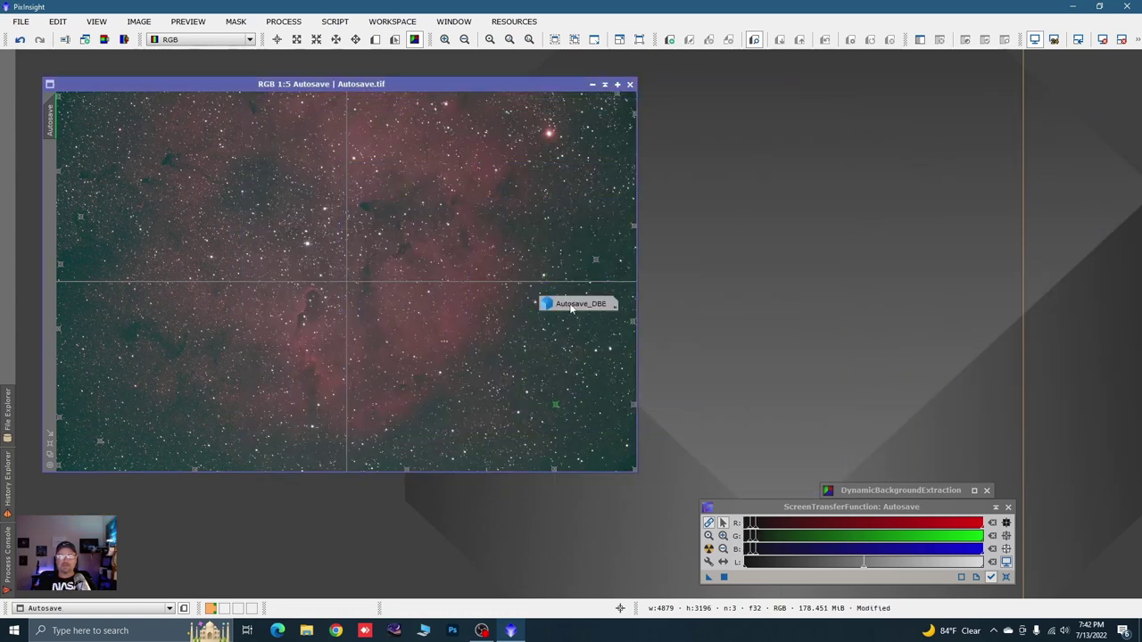
{"action": "left_click_drag", "start_coordinate": [576, 303], "coordinate": [1028, 162]}
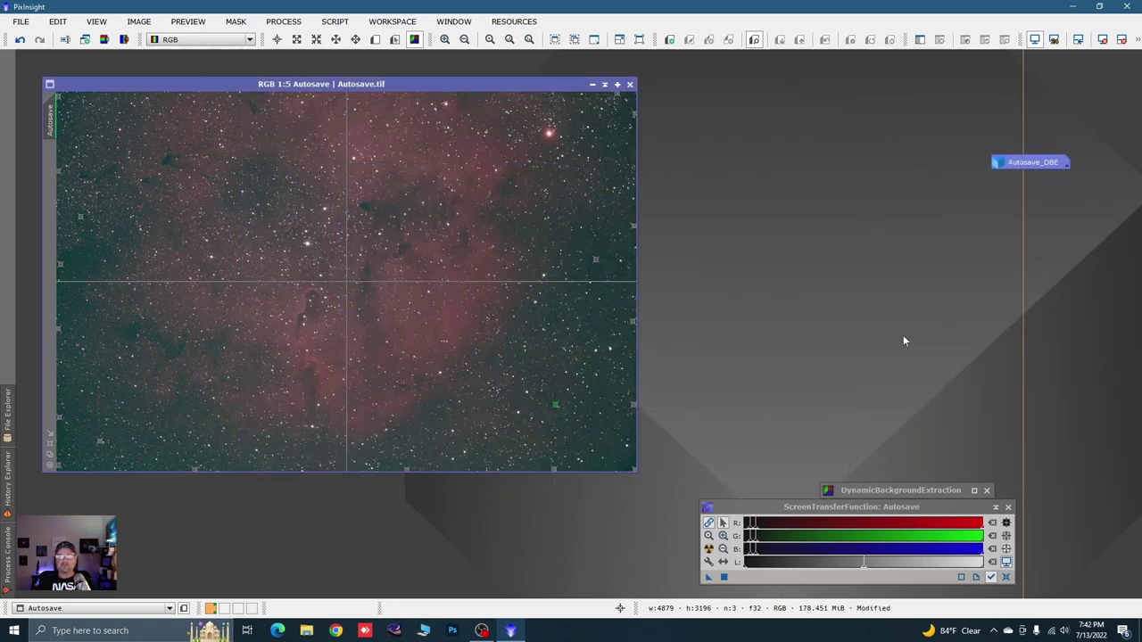
{"action": "left_click", "coordinate": [986, 491]}
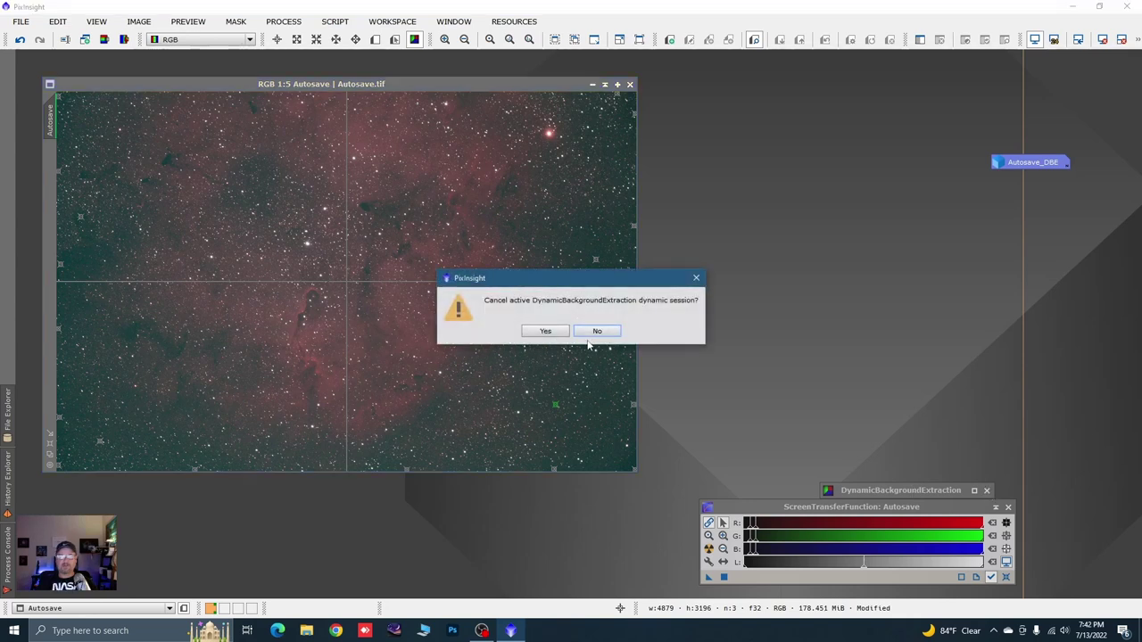
{"action": "left_click", "coordinate": [545, 331]}
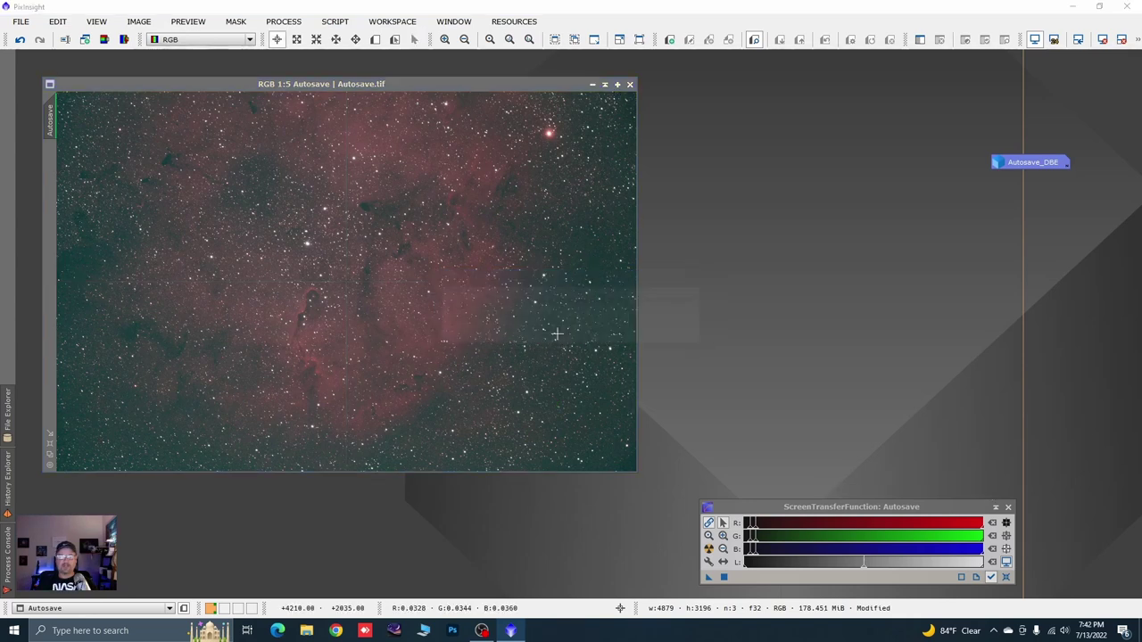
Step: Close the original Autosave image without saving and restore Autosave_DBE from its icon
{"action": "left_click", "coordinate": [630, 84]}
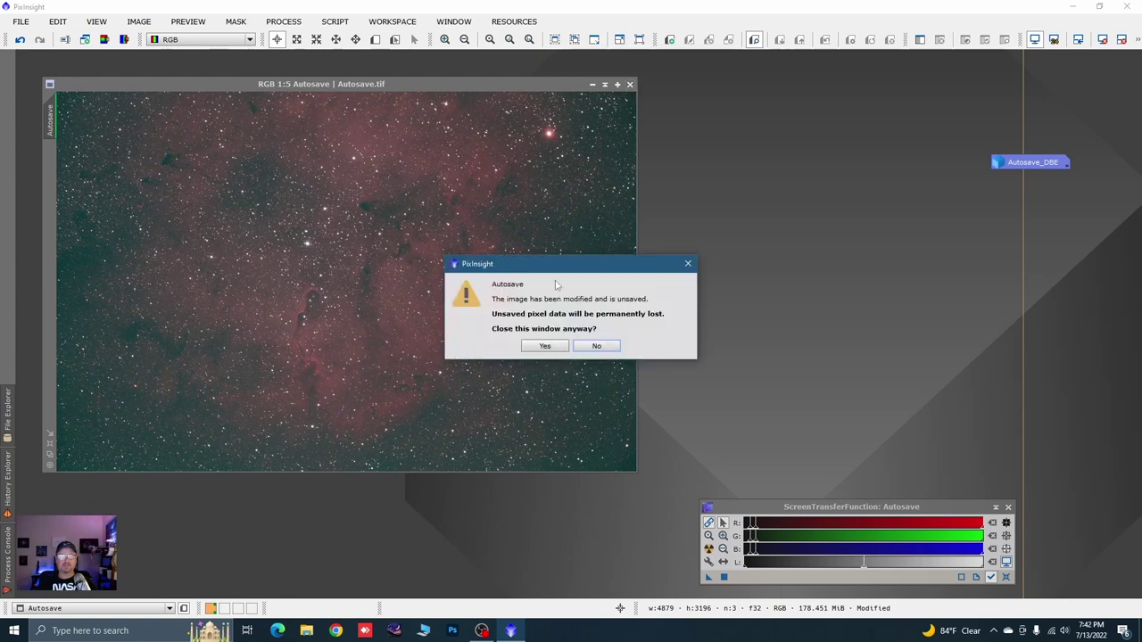
{"action": "left_click", "coordinate": [553, 347]}
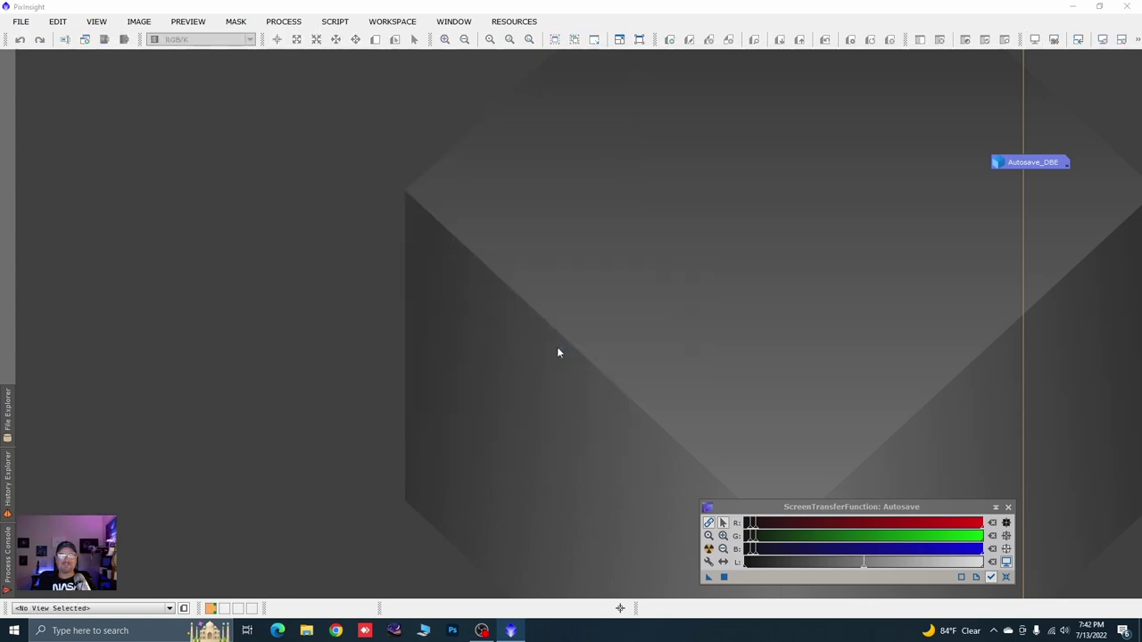
{"action": "left_click_drag", "start_coordinate": [1022, 163], "coordinate": [362, 224]}
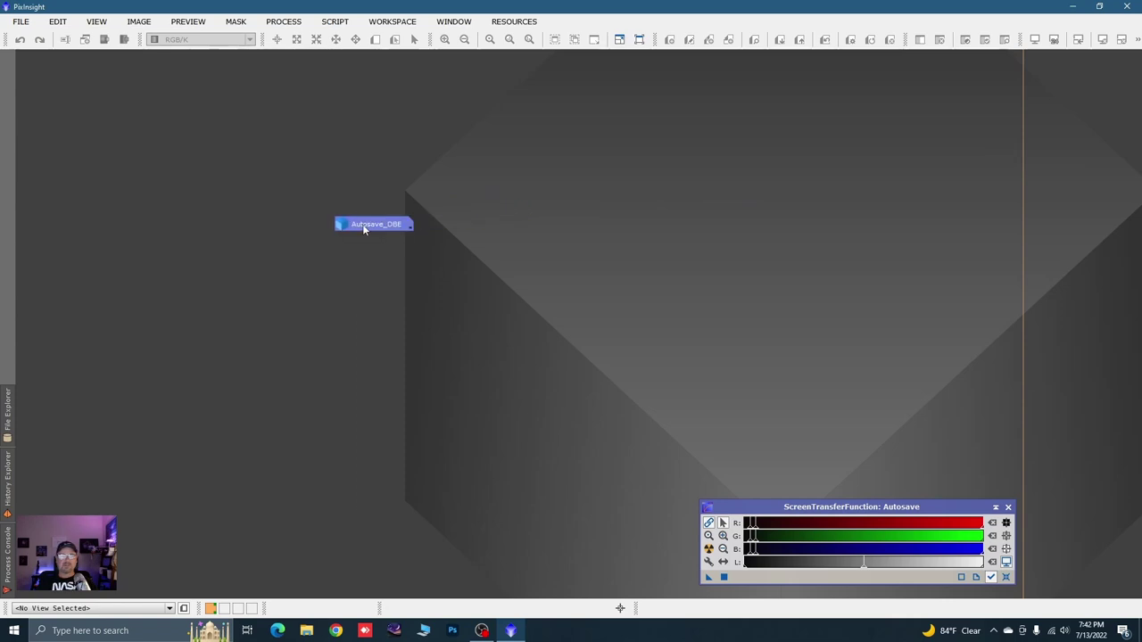
{"action": "double_click", "coordinate": [362, 224]}
{"action": "left_click_drag", "start_coordinate": [455, 107], "coordinate": [259, 78]}
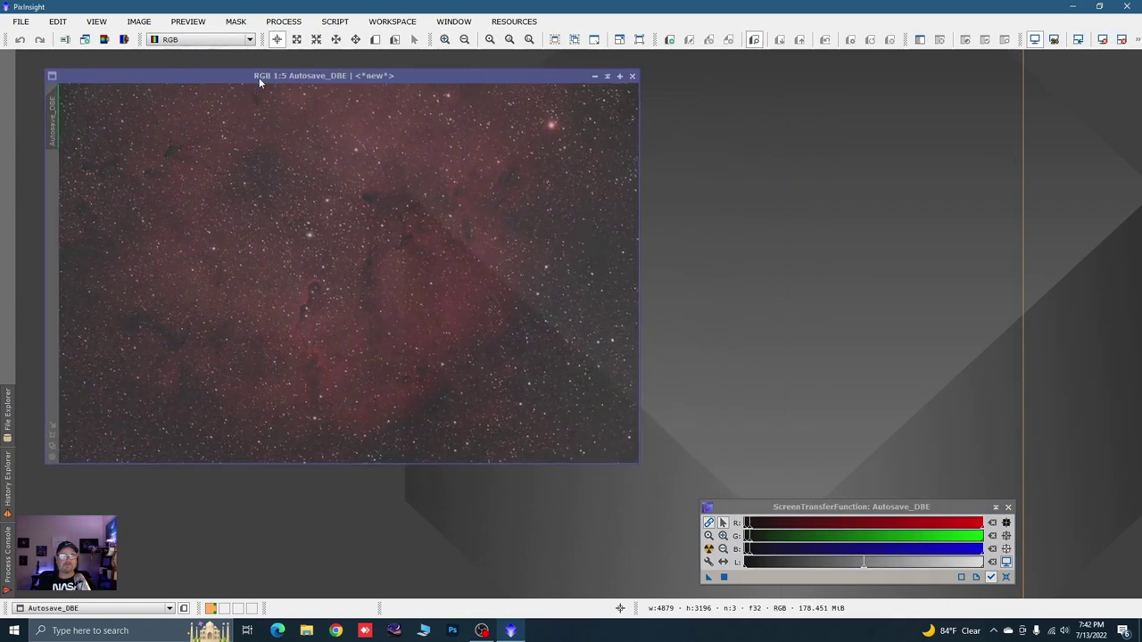
{"action": "scroll", "coordinate": [493, 385], "scroll_direction": "down", "scroll_amount": 1}
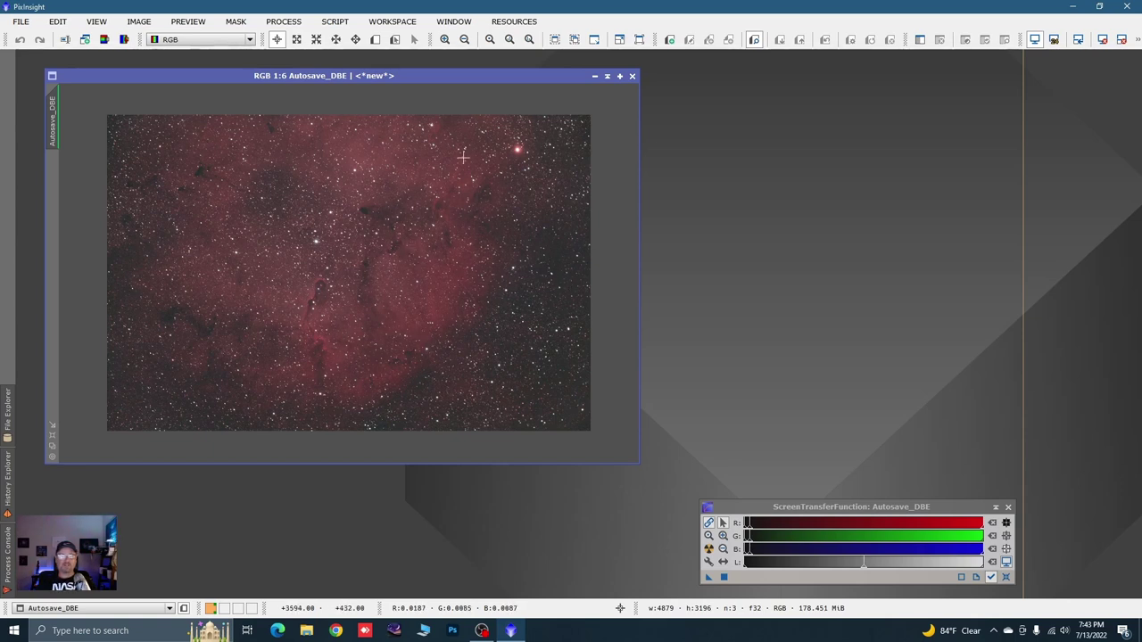
{"action": "left_click_drag", "start_coordinate": [458, 78], "coordinate": [430, 85]}
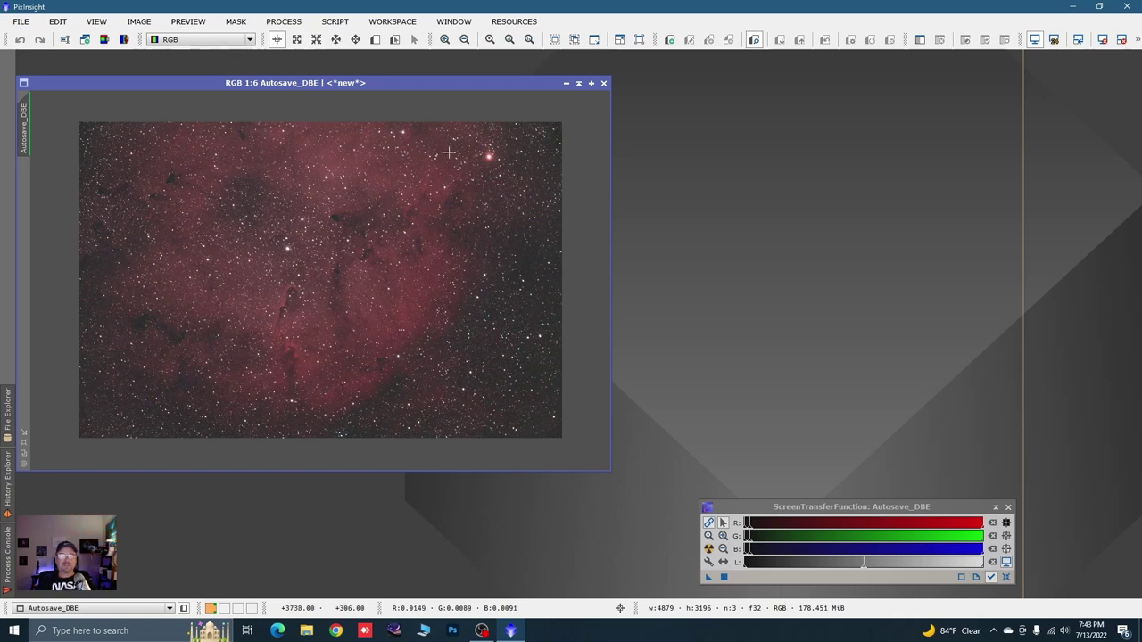
Step: Draw a small Preview01 rectangle on dark, star-only sky to the right of the nebula
{"action": "left_click", "coordinate": [374, 41]}
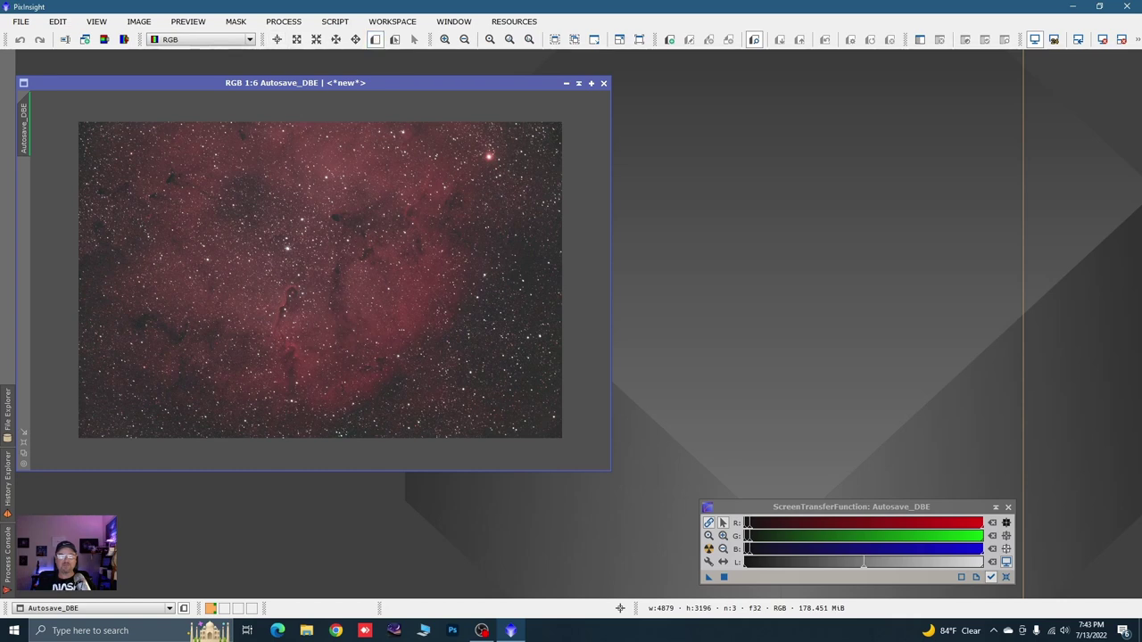
{"action": "scroll", "coordinate": [502, 301], "scroll_direction": "up", "scroll_amount": 3}
{"action": "left_click_drag", "start_coordinate": [526, 294], "coordinate": [328, 290]}
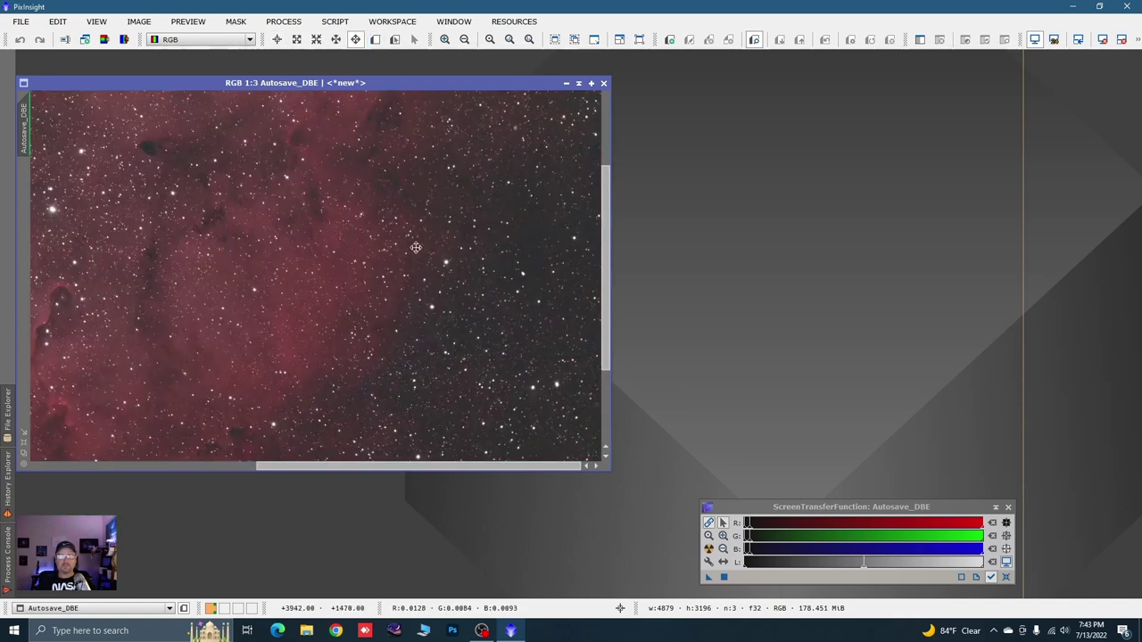
{"action": "left_click_drag", "start_coordinate": [533, 230], "coordinate": [541, 241]}
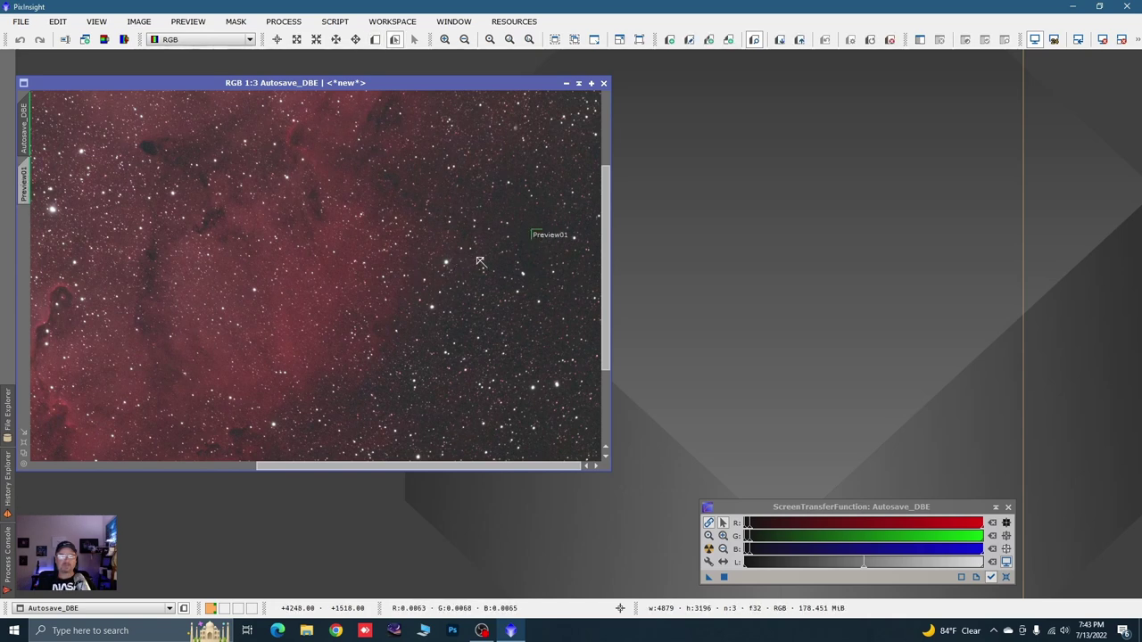
{"action": "scroll", "coordinate": [482, 262], "scroll_direction": "down", "scroll_amount": 4}
{"action": "scroll", "coordinate": [436, 271], "scroll_direction": "up", "scroll_amount": 1}
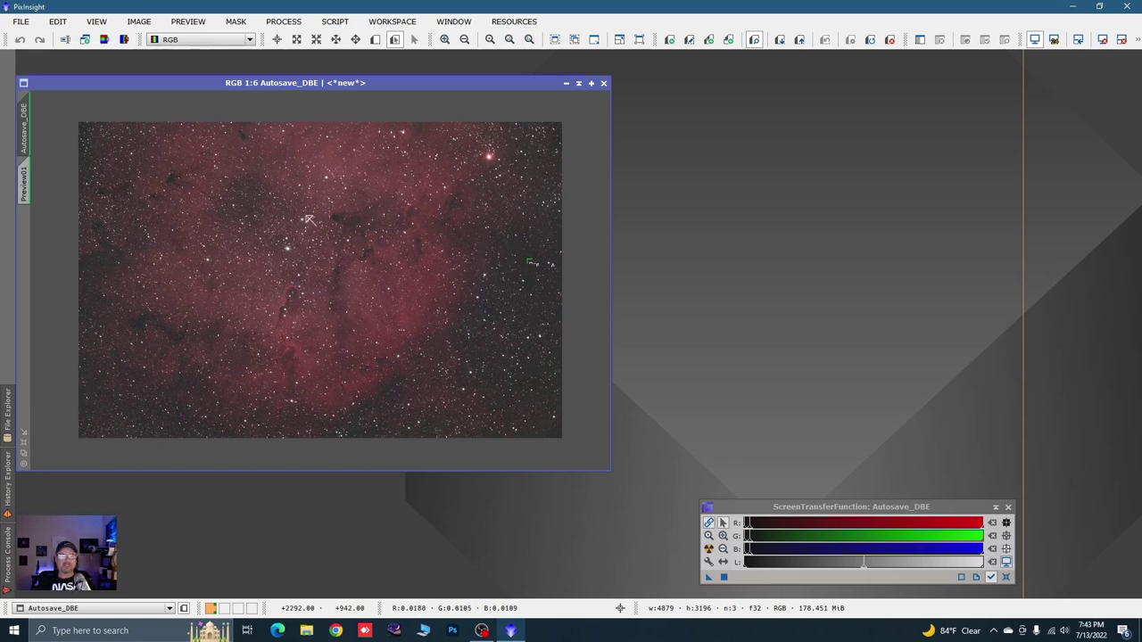
Step: Open BackgroundNeutralization and set its reference image to Autosave_DBE->Preview01
{"action": "left_click", "coordinate": [282, 22]}
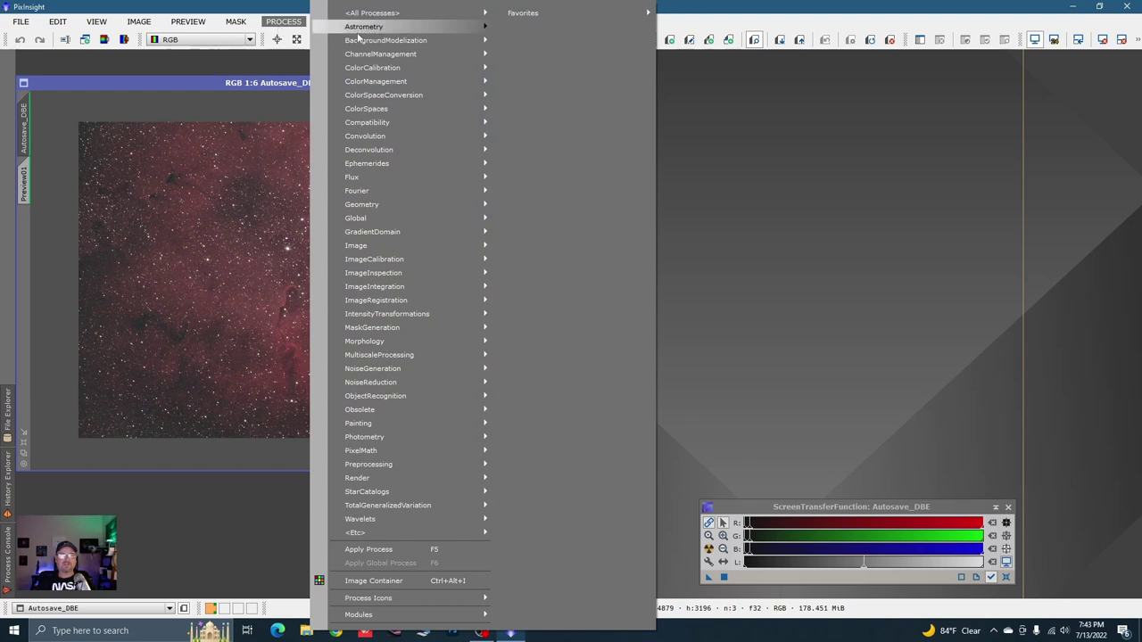
{"action": "mouse_move", "coordinate": [365, 72]}
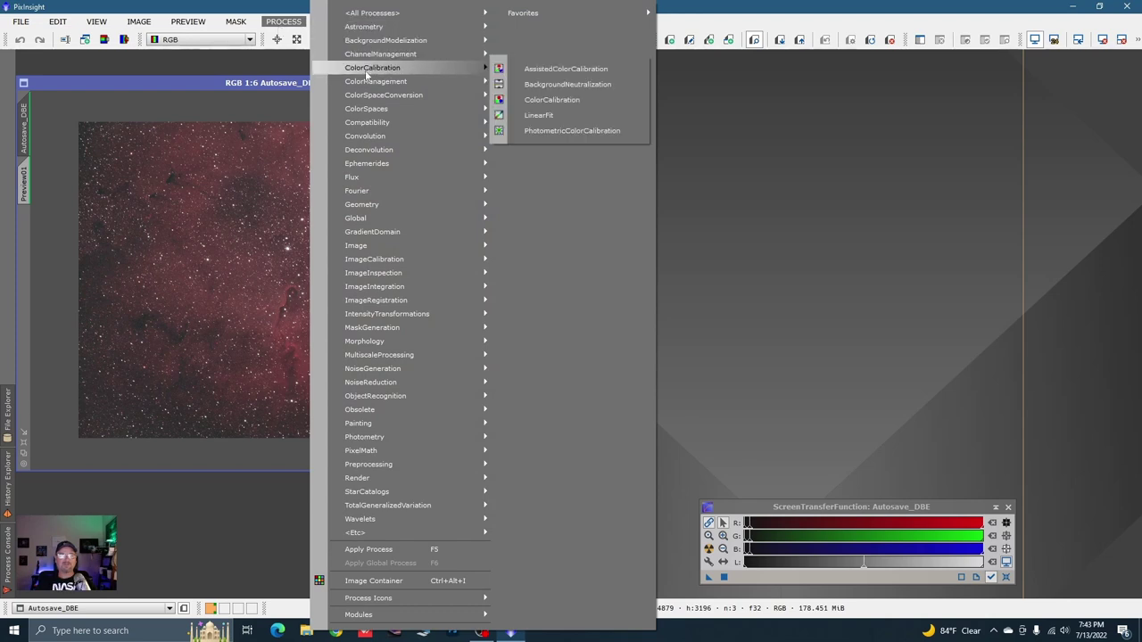
{"action": "left_click", "coordinate": [584, 85]}
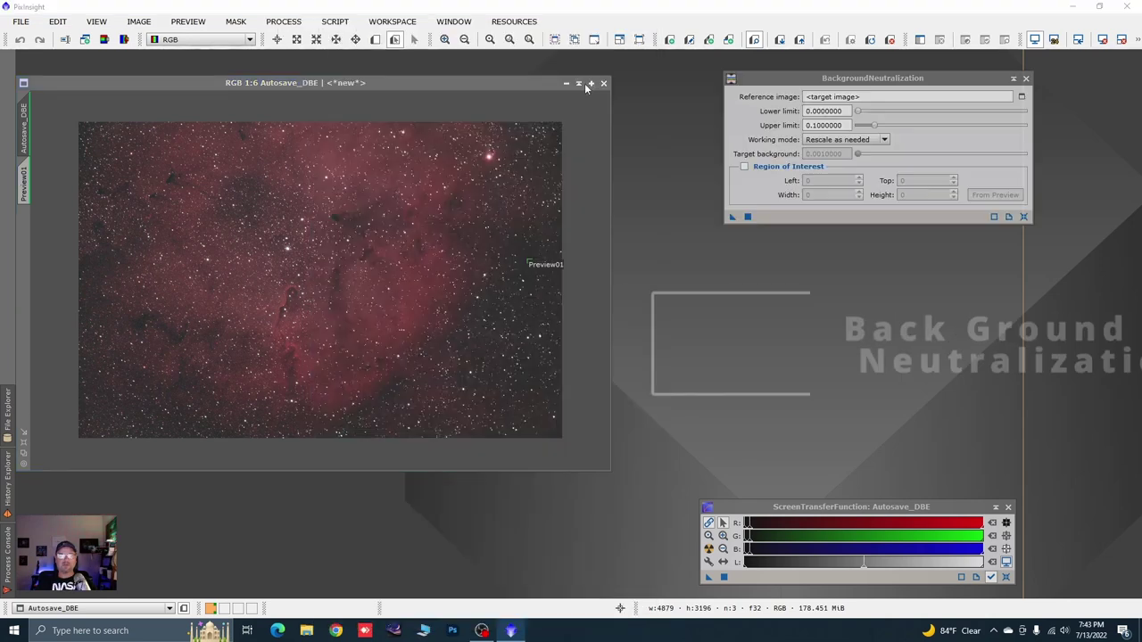
{"action": "left_click", "coordinate": [971, 79]}
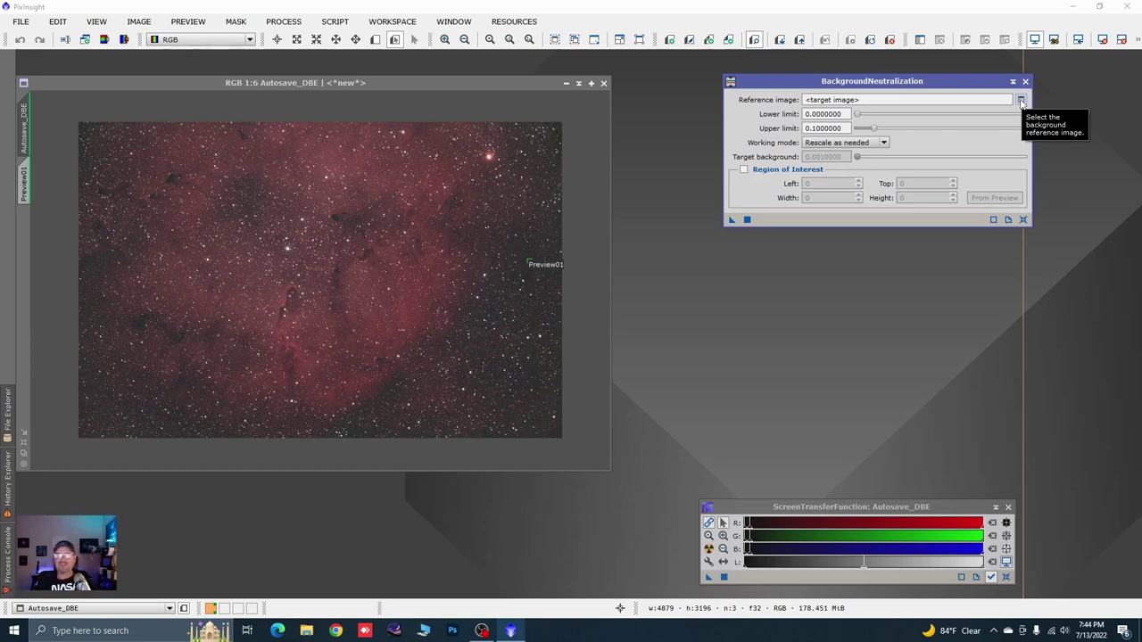
{"action": "left_click", "coordinate": [1021, 101]}
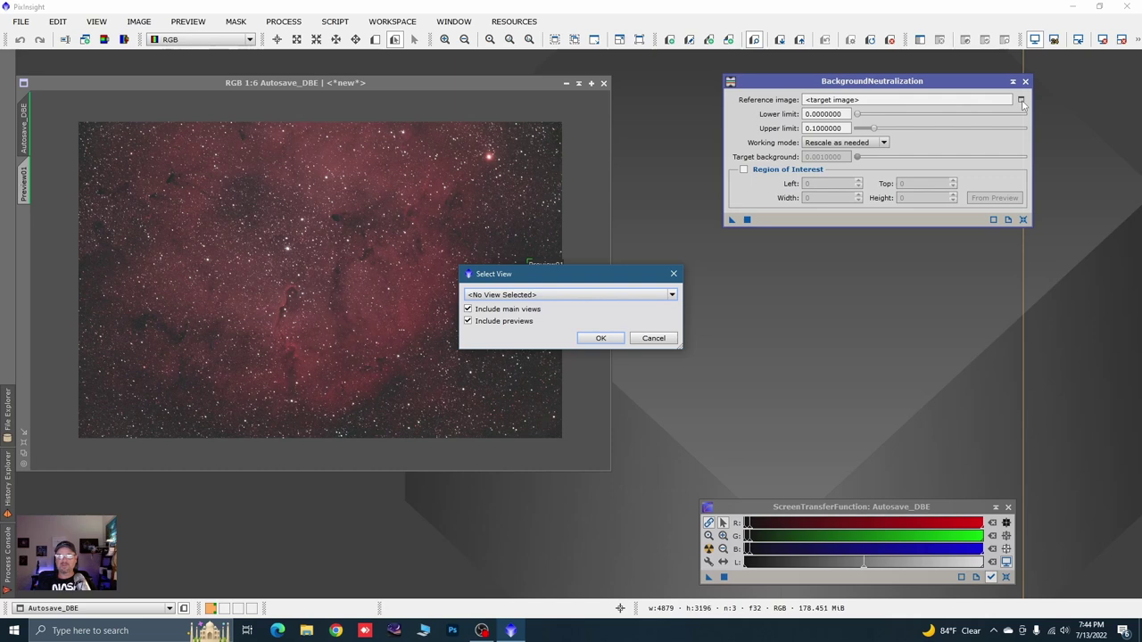
{"action": "left_click", "coordinate": [670, 296]}
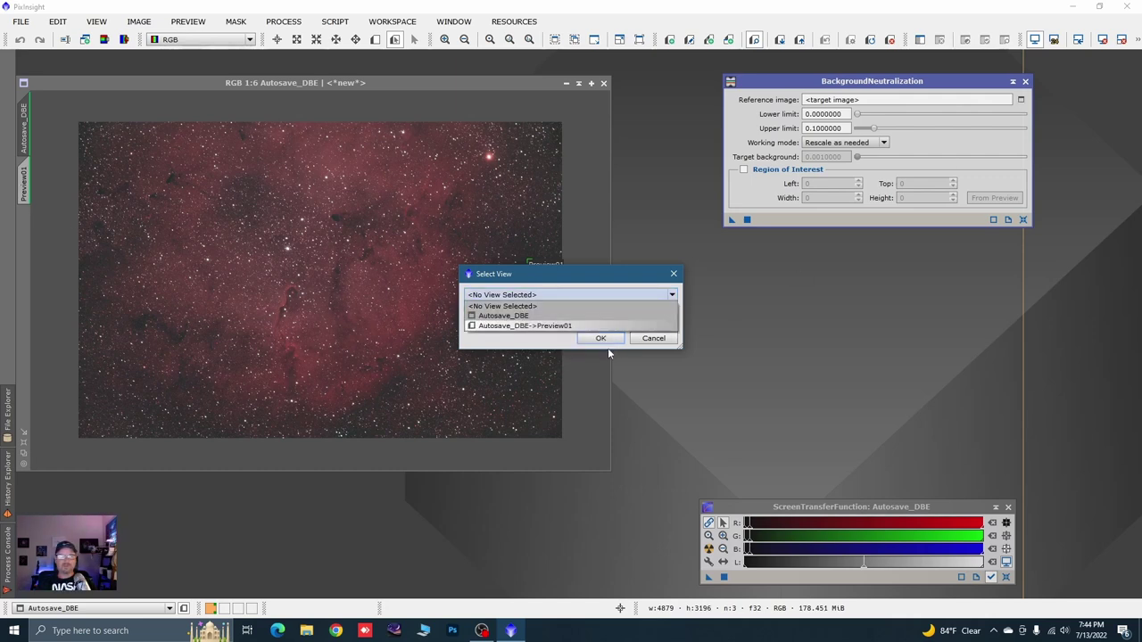
{"action": "left_click", "coordinate": [535, 326]}
{"action": "left_click", "coordinate": [599, 339]}
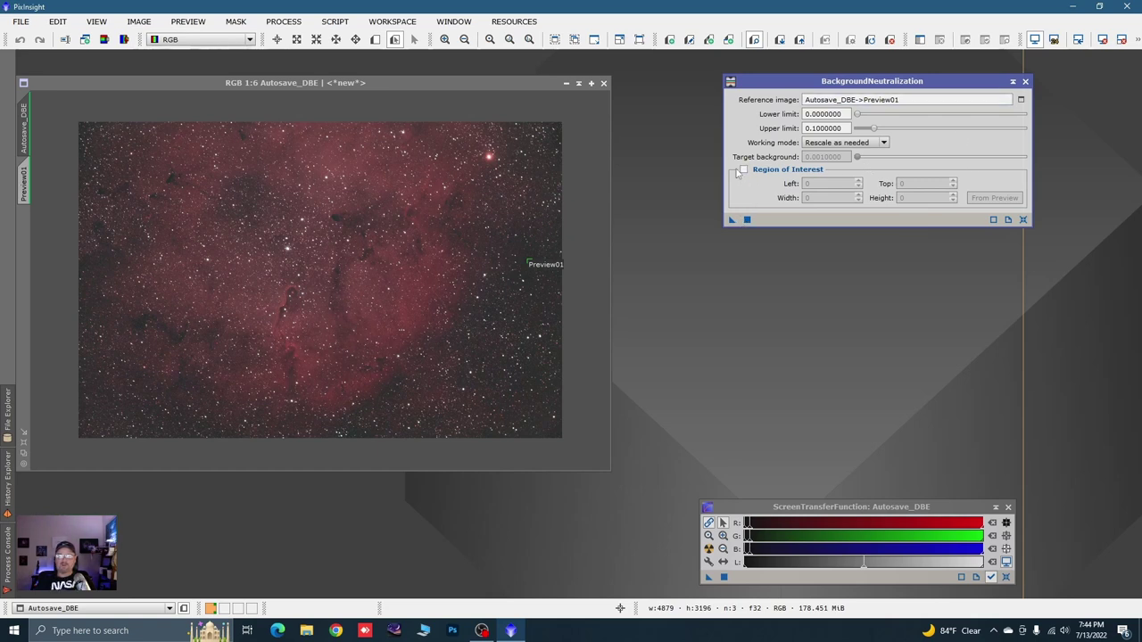
Step: Apply BackgroundNeutralization to Autosave_DBE, auto-stretch the display, and close the tool
{"action": "left_click_drag", "start_coordinate": [734, 221], "coordinate": [501, 332]}
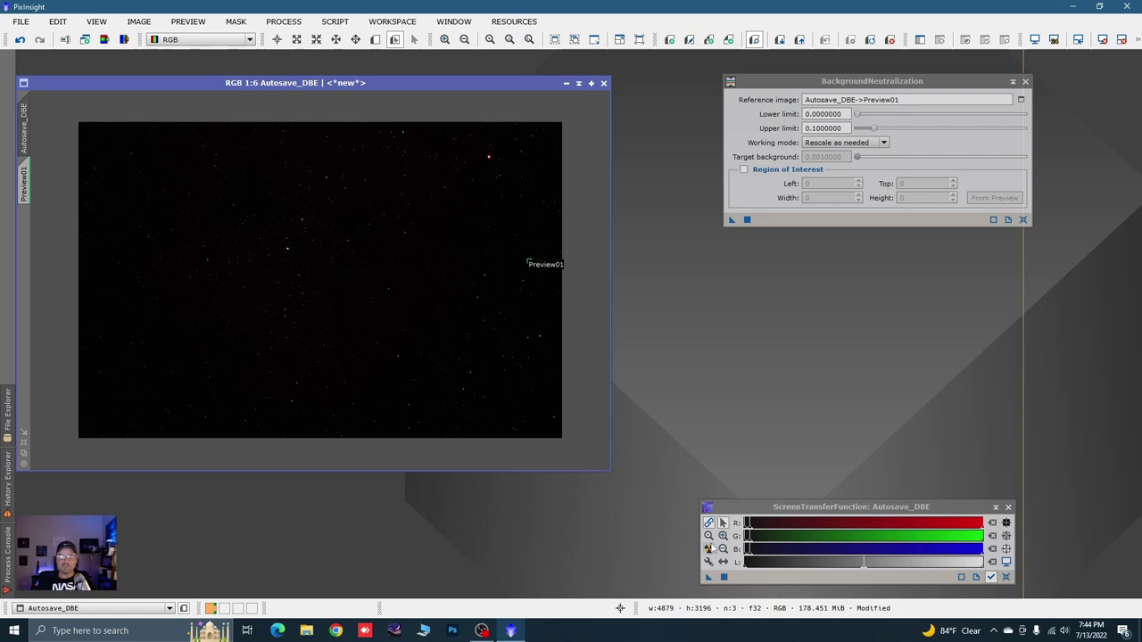
{"action": "left_click", "coordinate": [708, 548]}
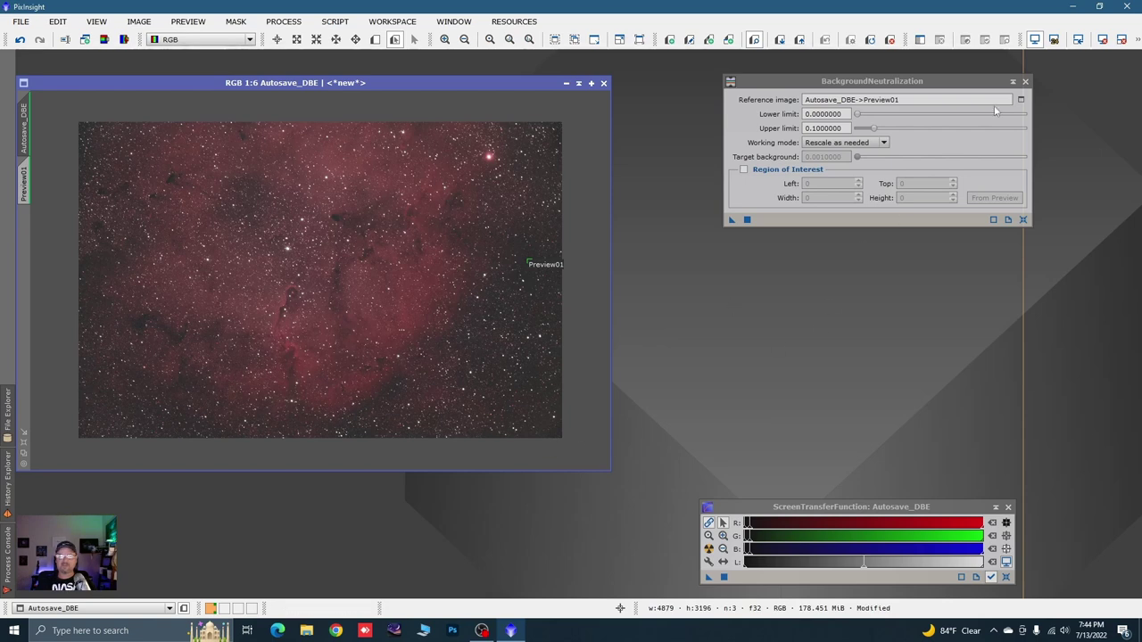
{"action": "left_click", "coordinate": [1024, 81]}
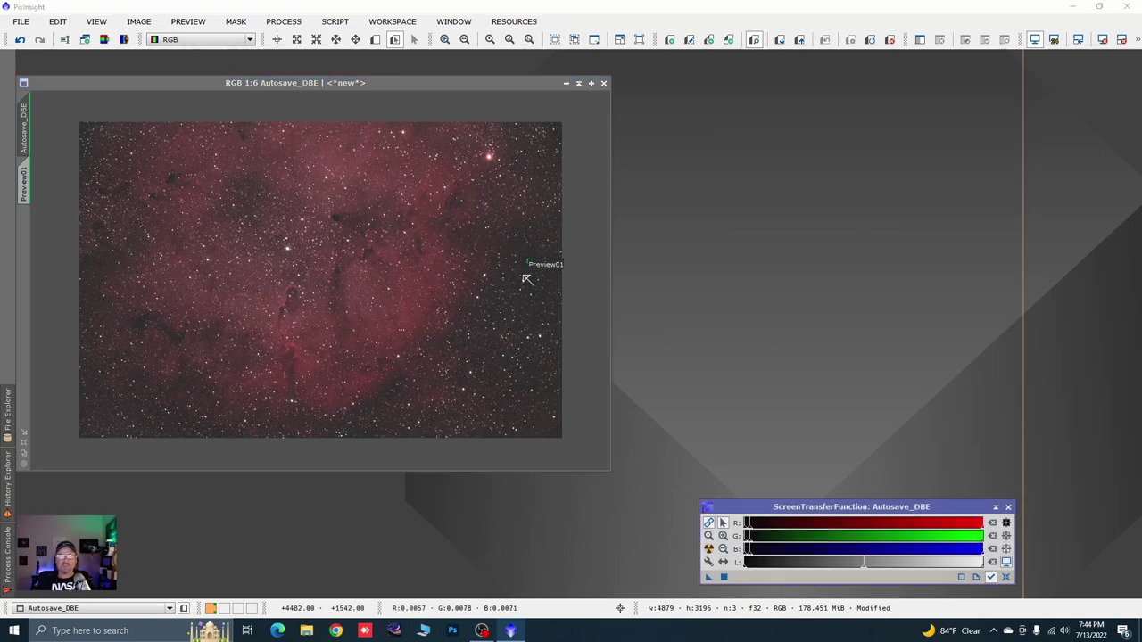
Step: Open Process > ColorCalibration > ColorCalibration and uncheck Structure Detection
{"action": "left_click", "coordinate": [278, 24]}
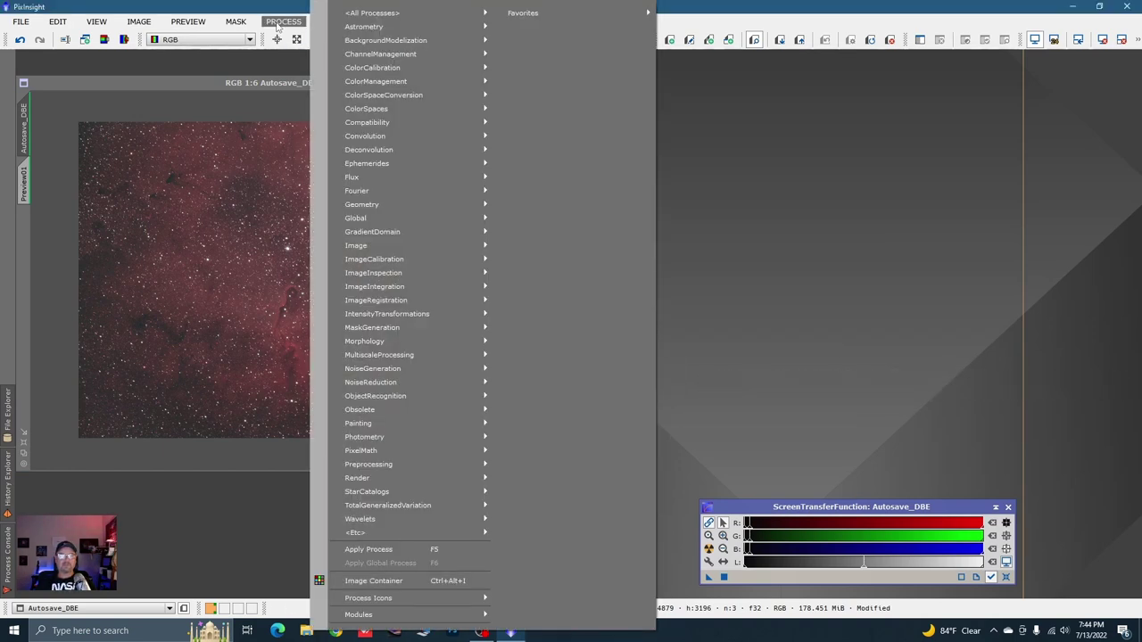
{"action": "mouse_move", "coordinate": [360, 18]}
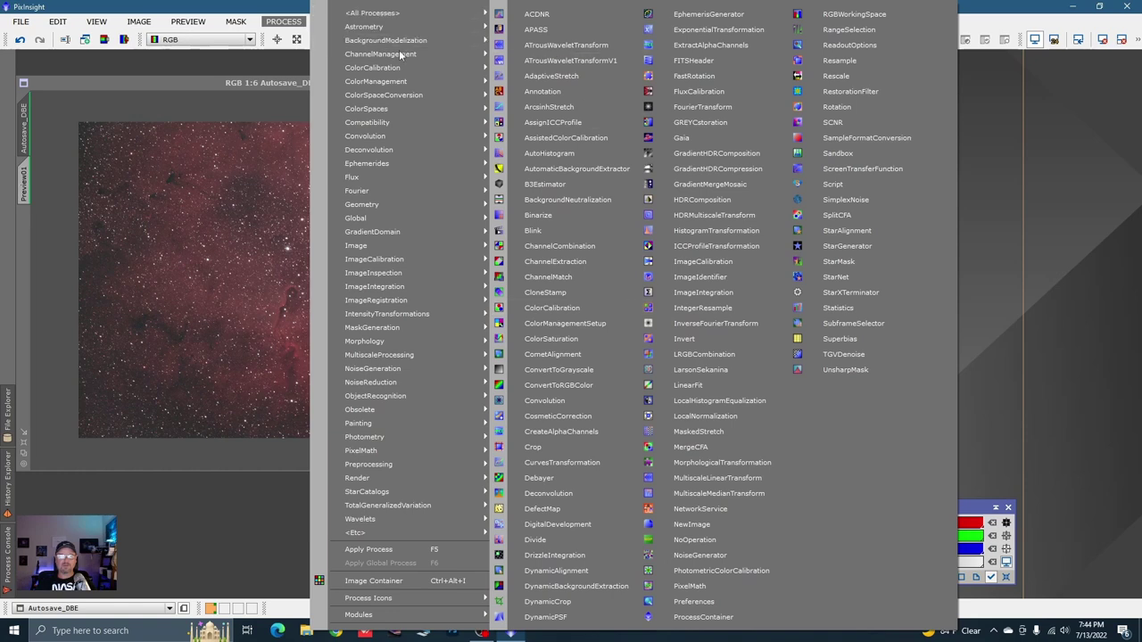
{"action": "mouse_move", "coordinate": [367, 69]}
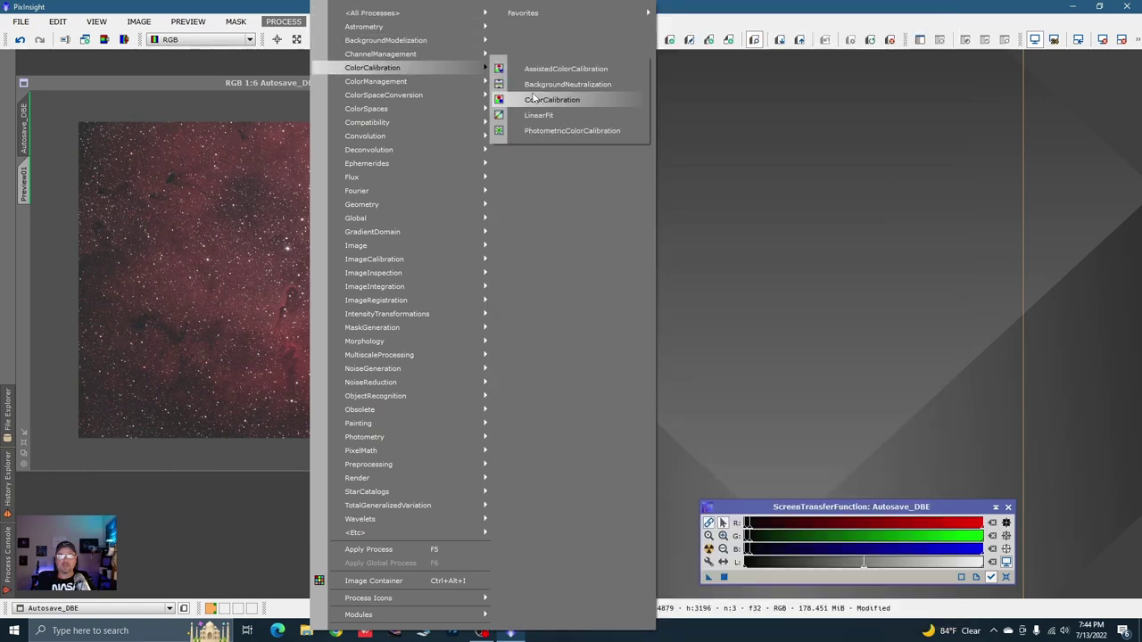
{"action": "left_click", "coordinate": [536, 102]}
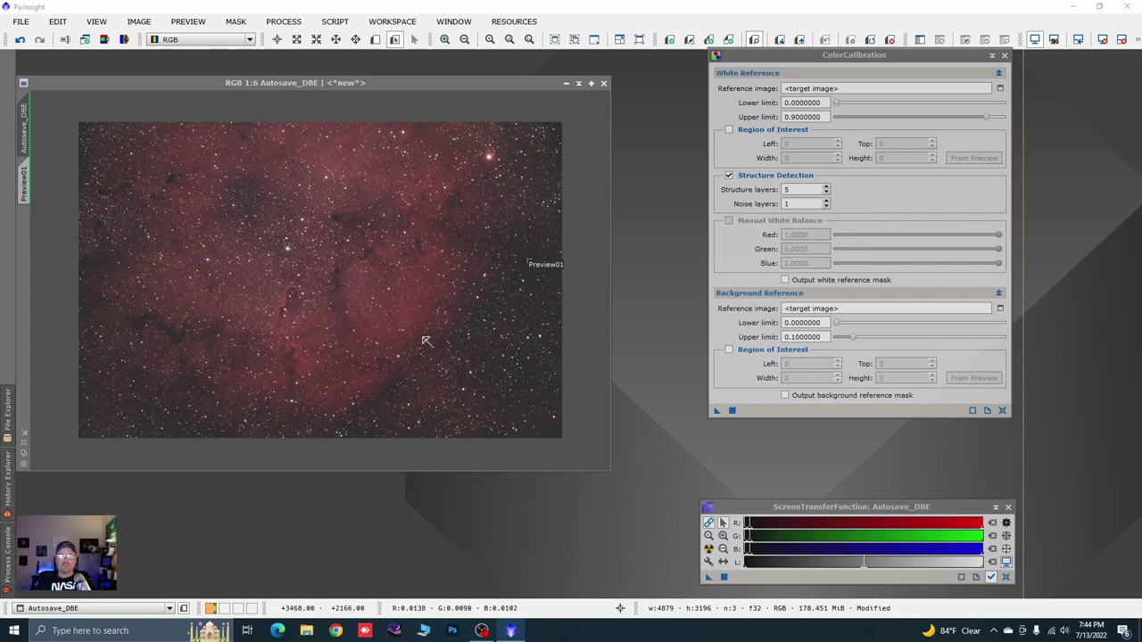
{"action": "left_click", "coordinate": [728, 176]}
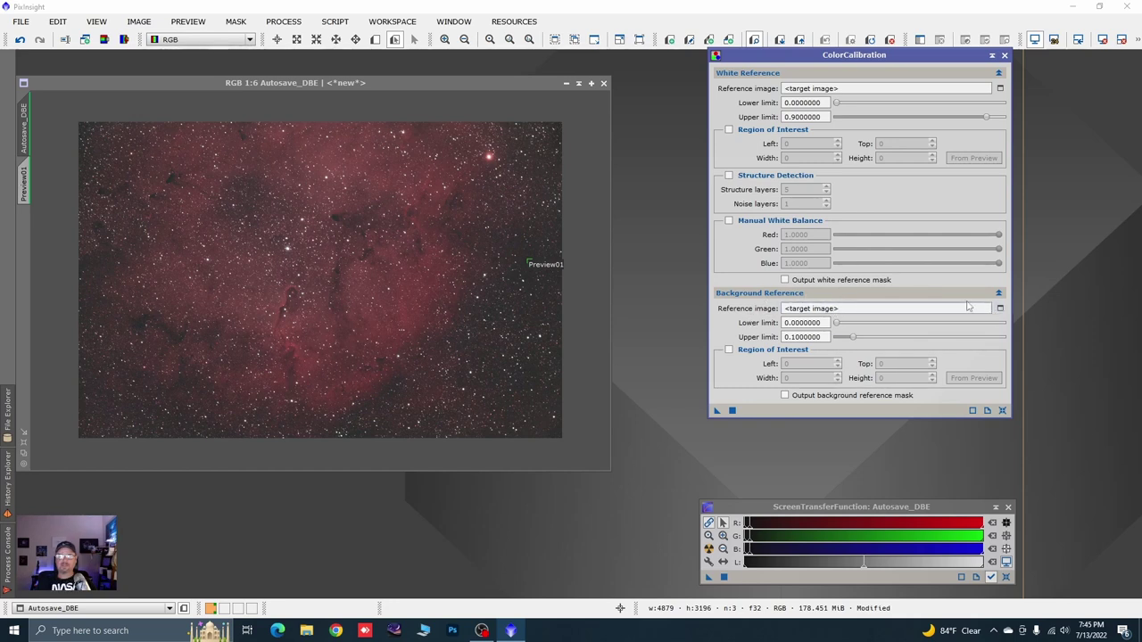
Step: Set the background reference to Autosave_DBE->Preview01, apply ColorCalibration, then disable the STF
{"action": "left_click", "coordinate": [1000, 309]}
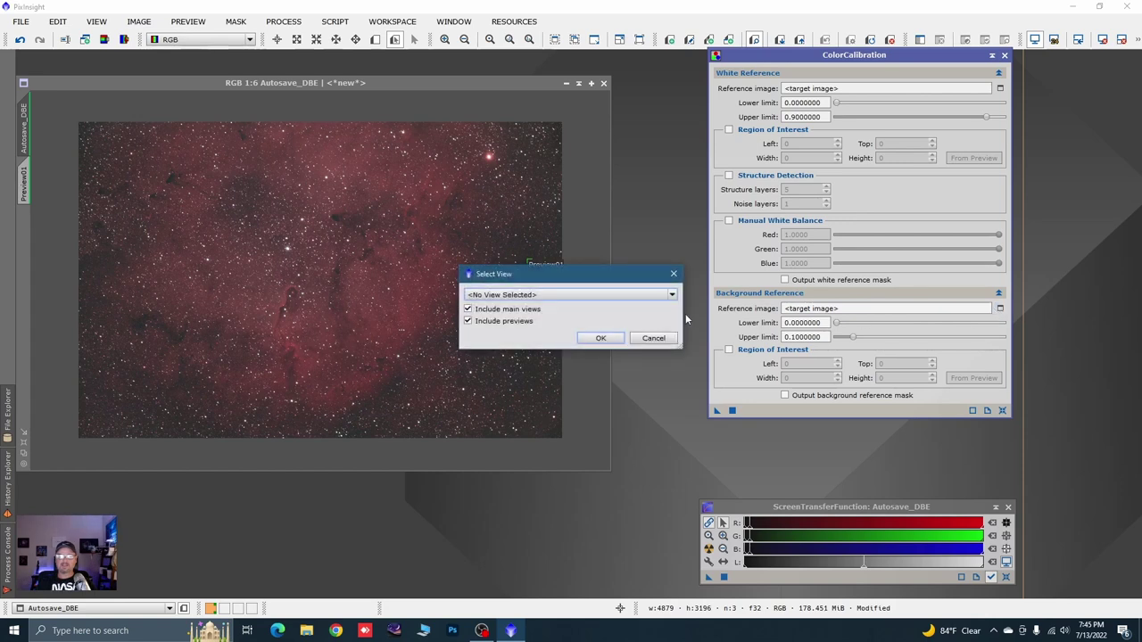
{"action": "left_click", "coordinate": [673, 296]}
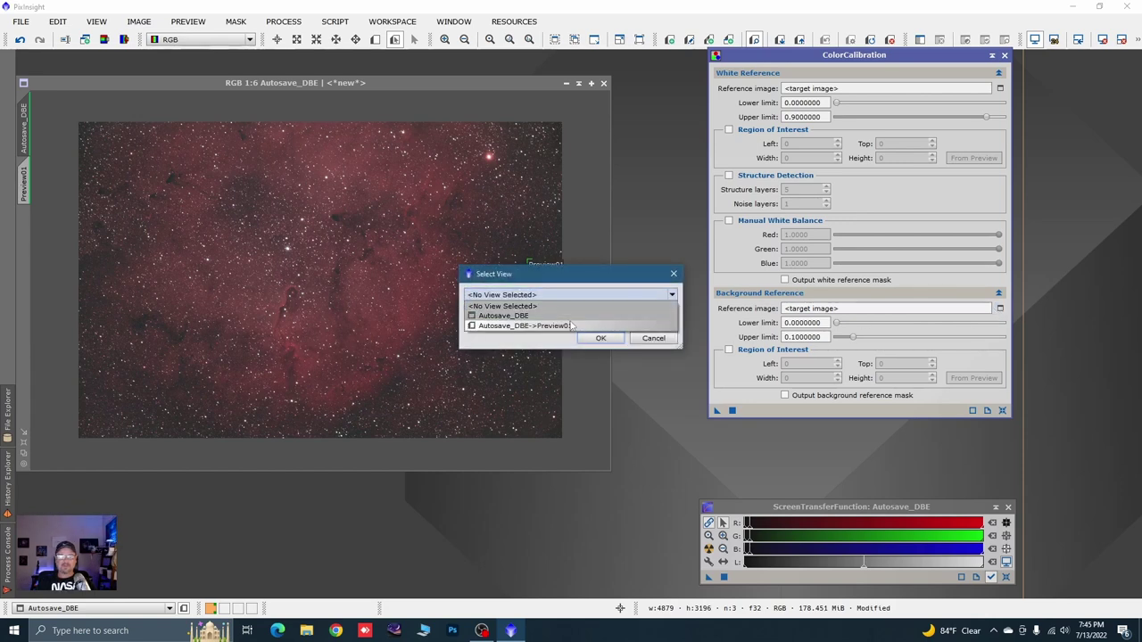
{"action": "left_click", "coordinate": [565, 318]}
{"action": "left_click", "coordinate": [601, 337]}
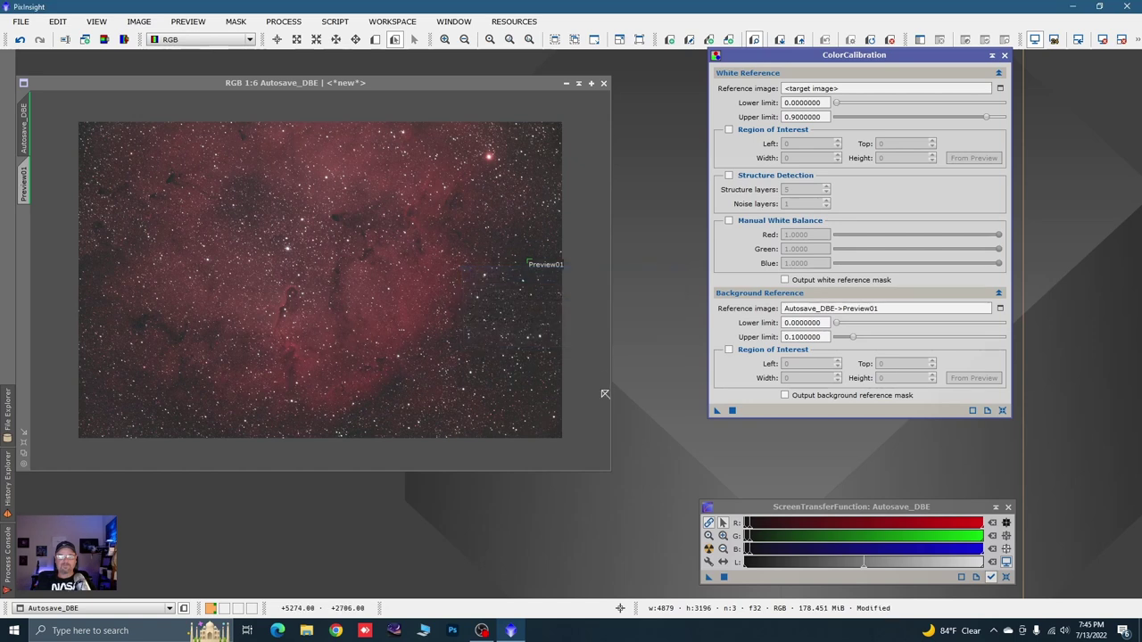
{"action": "left_click_drag", "start_coordinate": [715, 416], "coordinate": [525, 313]}
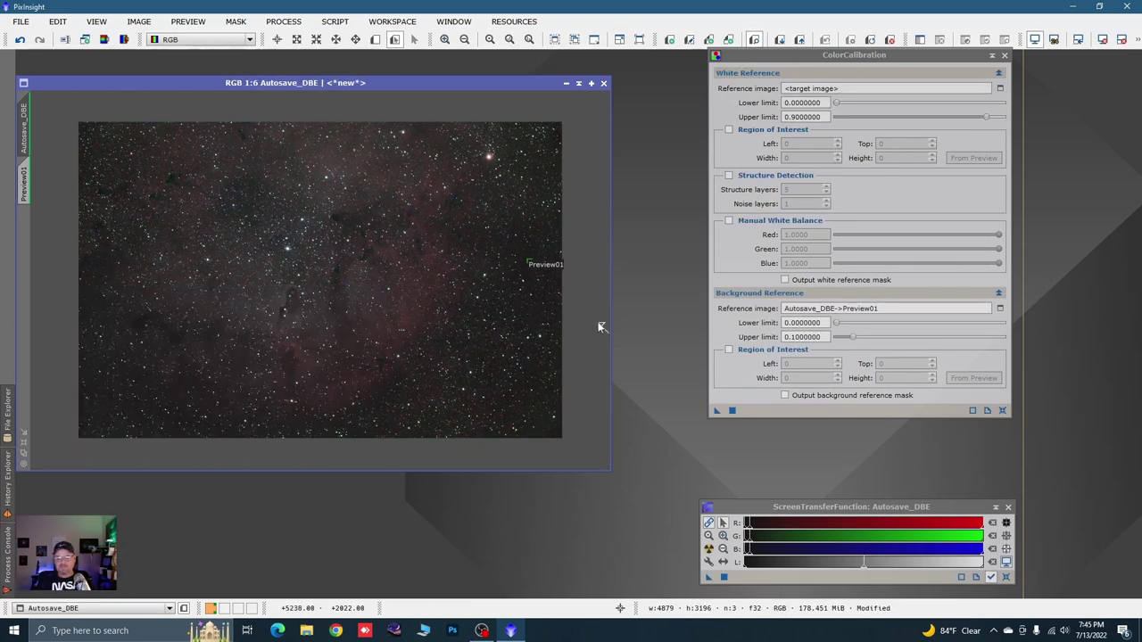
{"action": "key", "text": "ctrl+F12"}
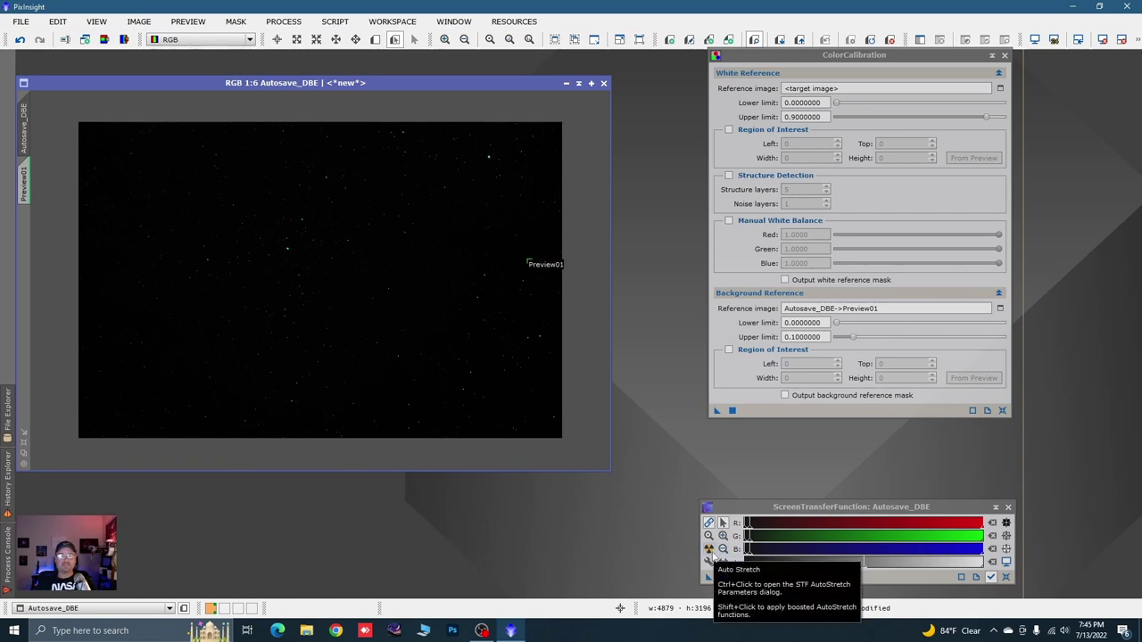
Step: Auto-stretch Autosave_DBE, zoom in and out to inspect it, then close ColorCalibration
{"action": "left_click", "coordinate": [710, 551]}
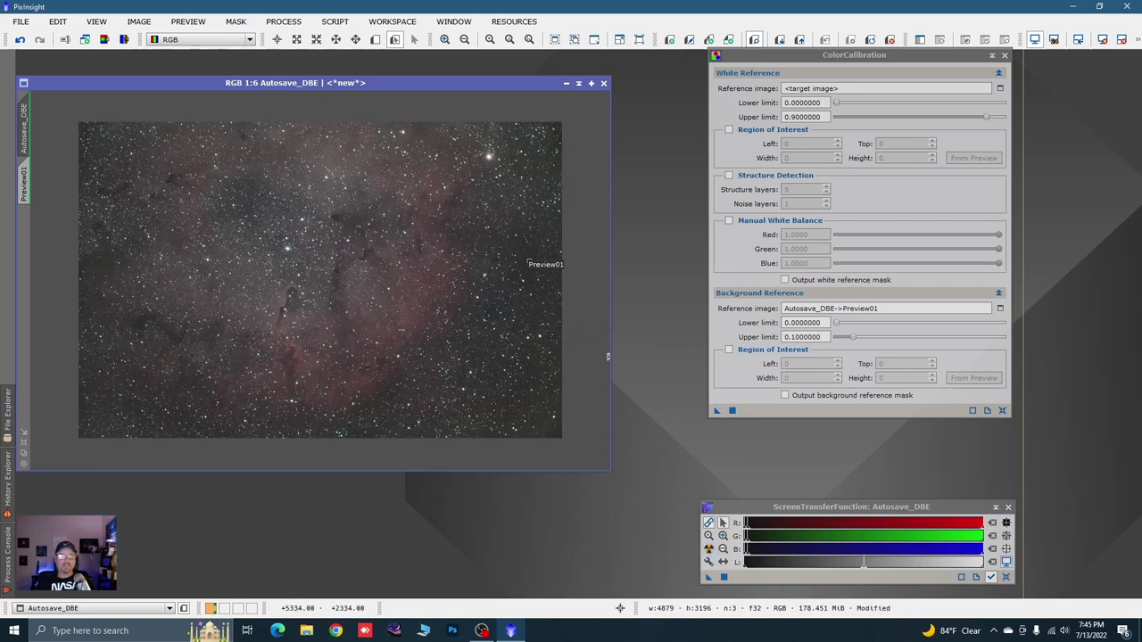
{"action": "scroll", "coordinate": [452, 256], "scroll_direction": "up", "scroll_amount": 3}
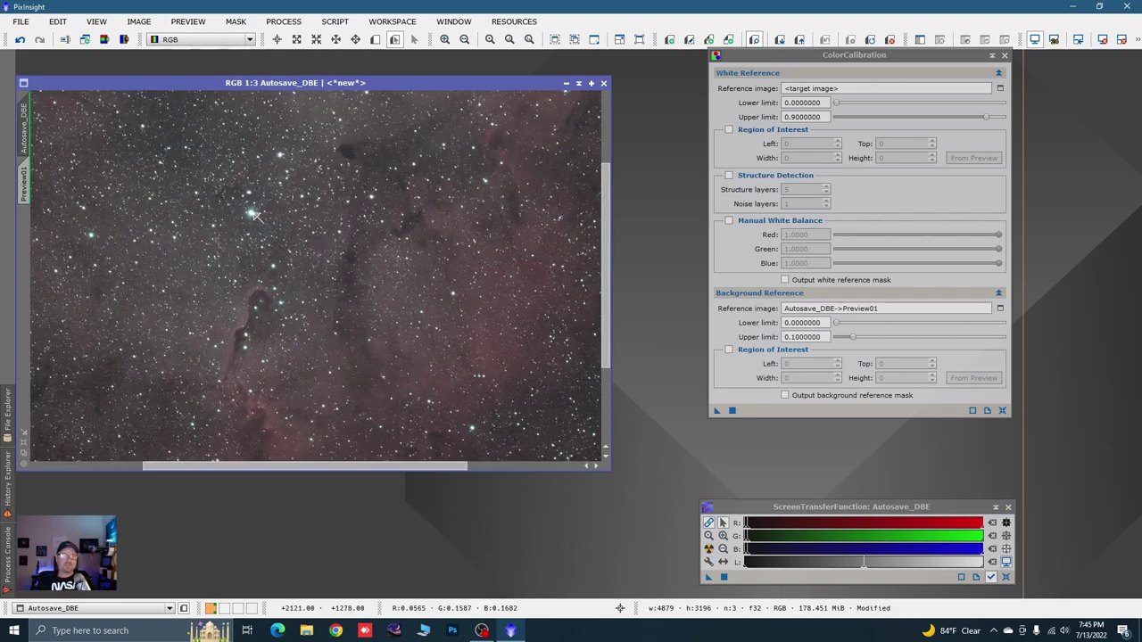
{"action": "scroll", "coordinate": [263, 216], "scroll_direction": "up", "scroll_amount": 2}
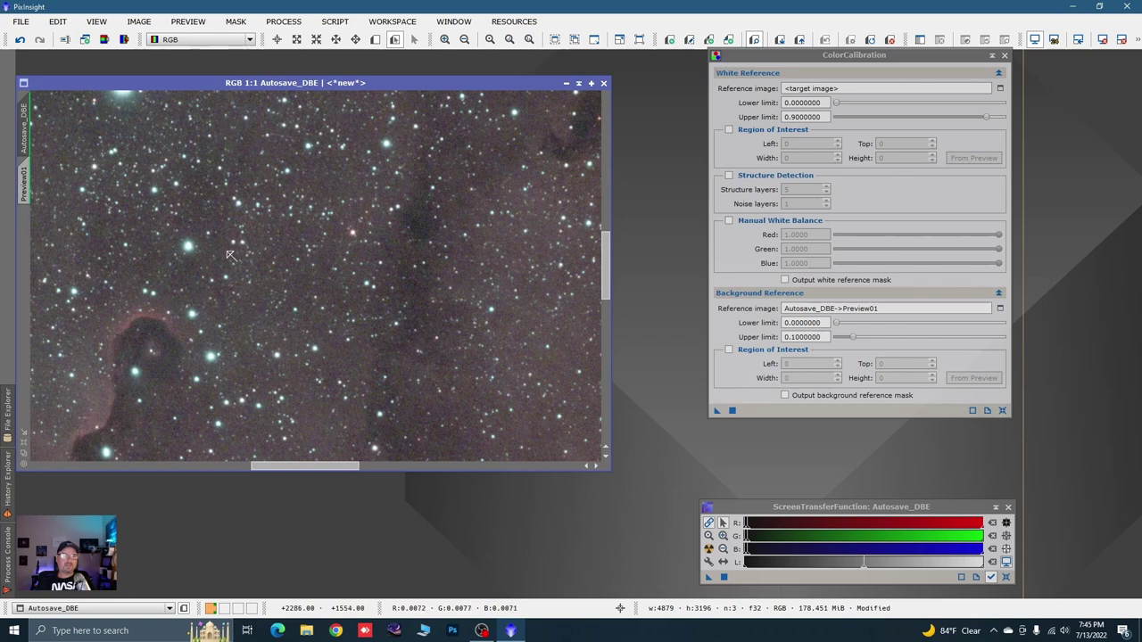
{"action": "scroll", "coordinate": [354, 306], "scroll_direction": "down", "scroll_amount": 5}
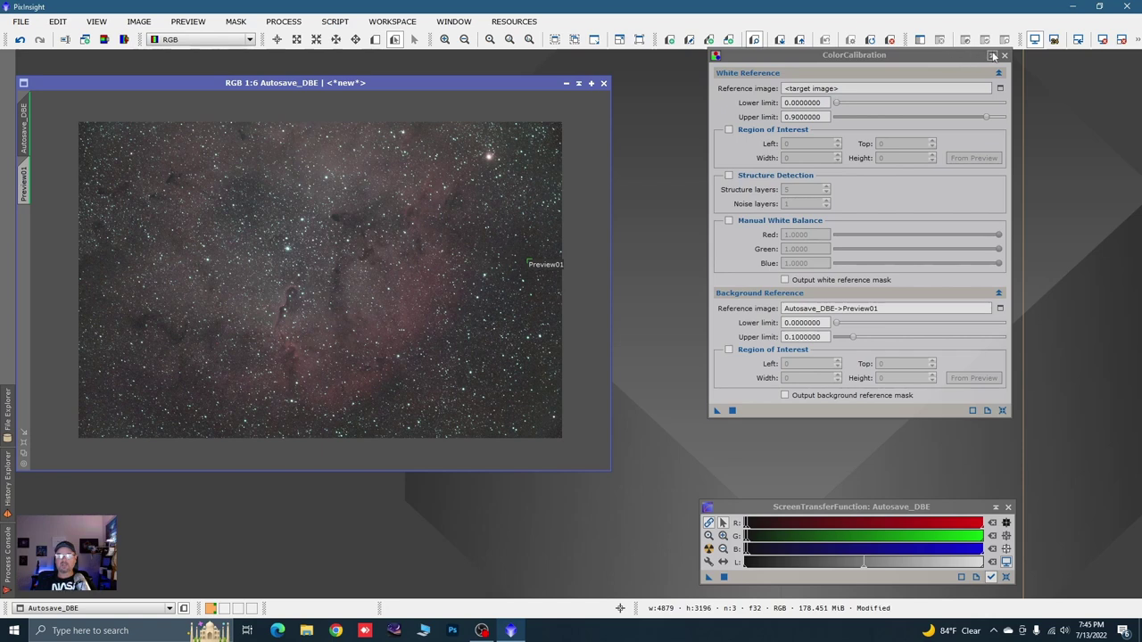
{"action": "left_click", "coordinate": [993, 55]}
Step: Delete Preview01 from the Autosave_DBE image via its tab's context menu
{"action": "right_click", "coordinate": [23, 176]}
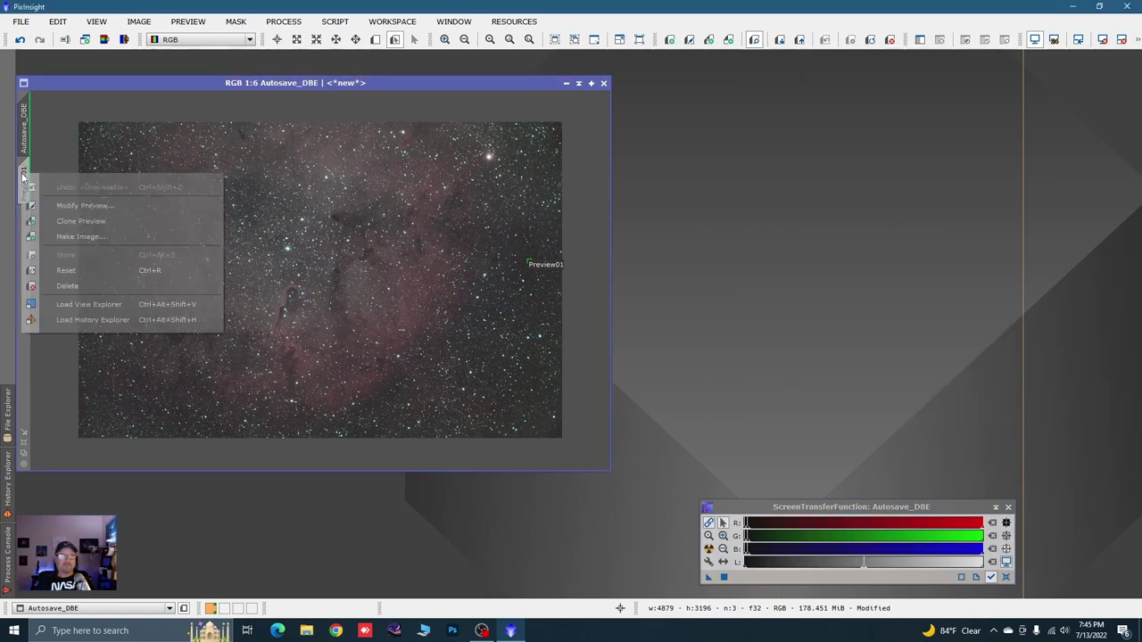
{"action": "left_click", "coordinate": [67, 285]}
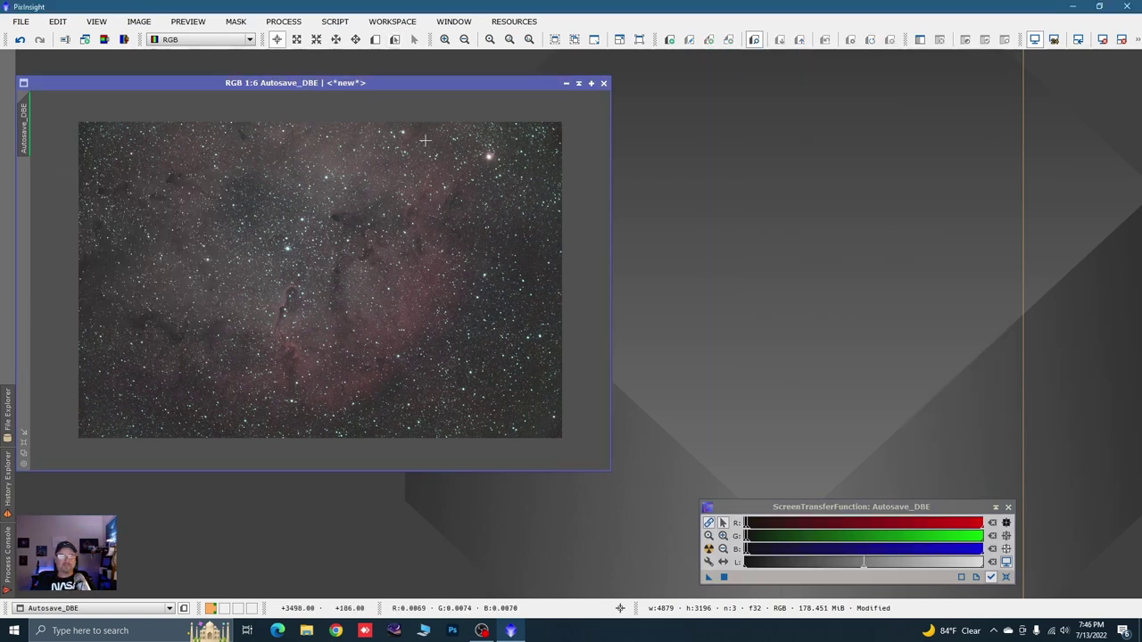
{"action": "left_click_drag", "start_coordinate": [387, 83], "coordinate": [423, 84]}
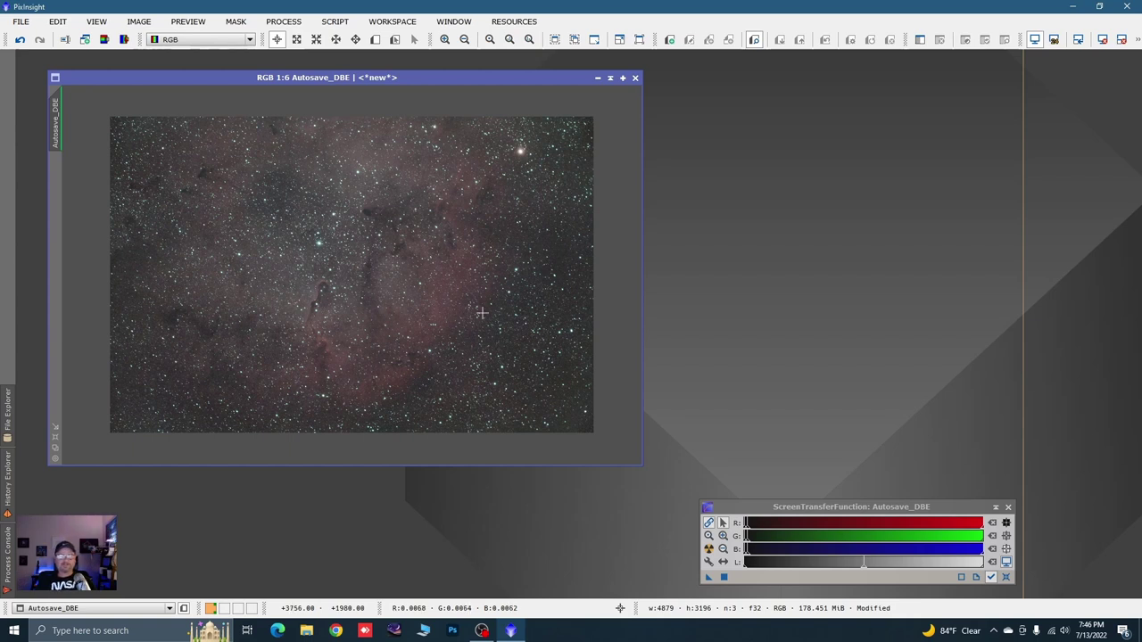
Step: Zoom and pan across the calibrated nebula and star field to check the colours up close
{"action": "scroll", "coordinate": [551, 266], "scroll_direction": "up", "scroll_amount": 4}
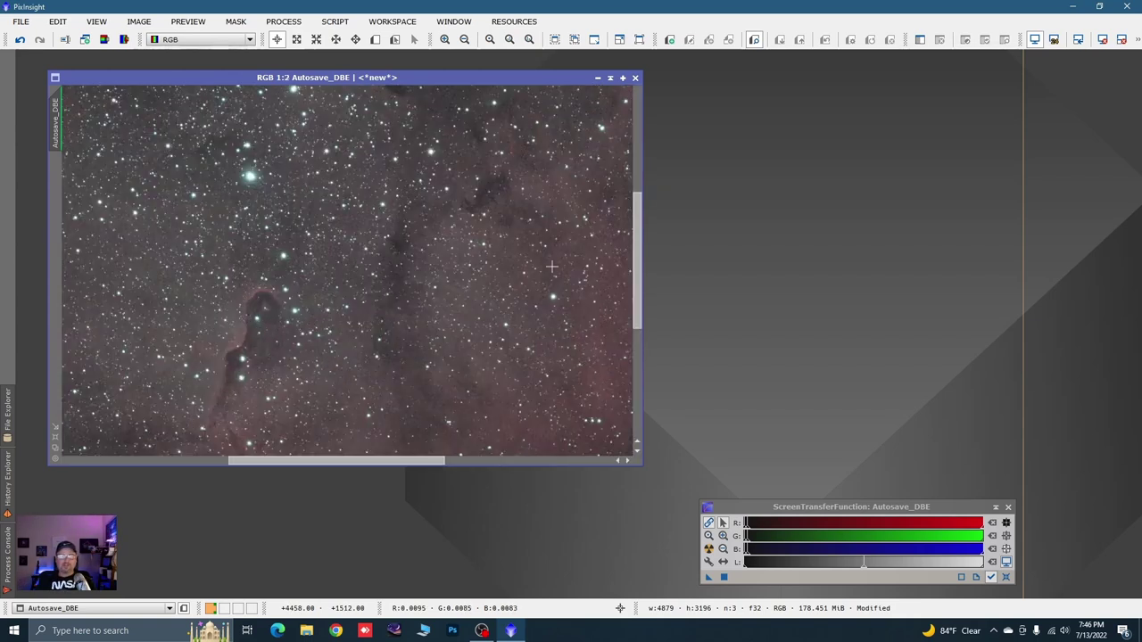
{"action": "left_click_drag", "start_coordinate": [554, 281], "coordinate": [156, 295]}
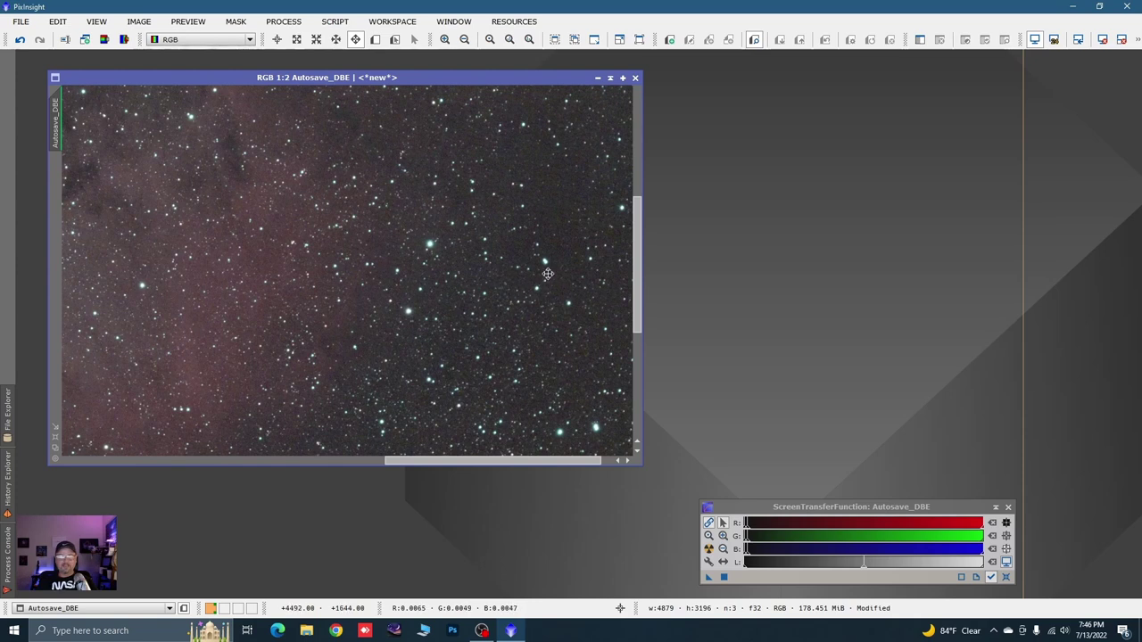
{"action": "scroll", "coordinate": [548, 273], "scroll_direction": "up", "scroll_amount": 1}
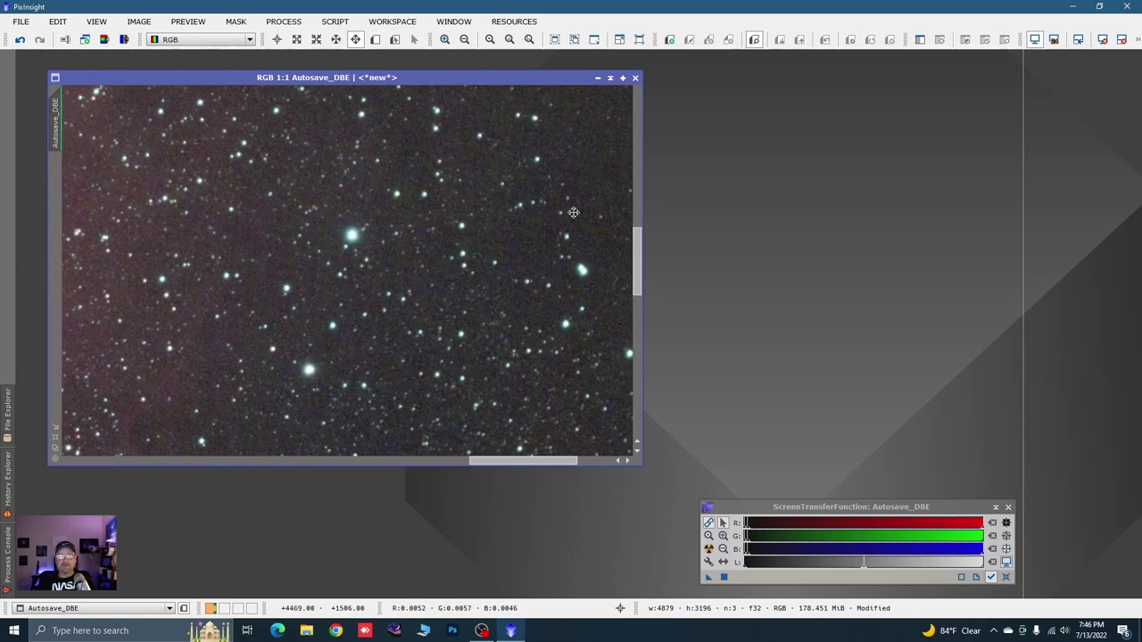
{"action": "scroll", "coordinate": [505, 321], "scroll_direction": "down", "scroll_amount": 2}
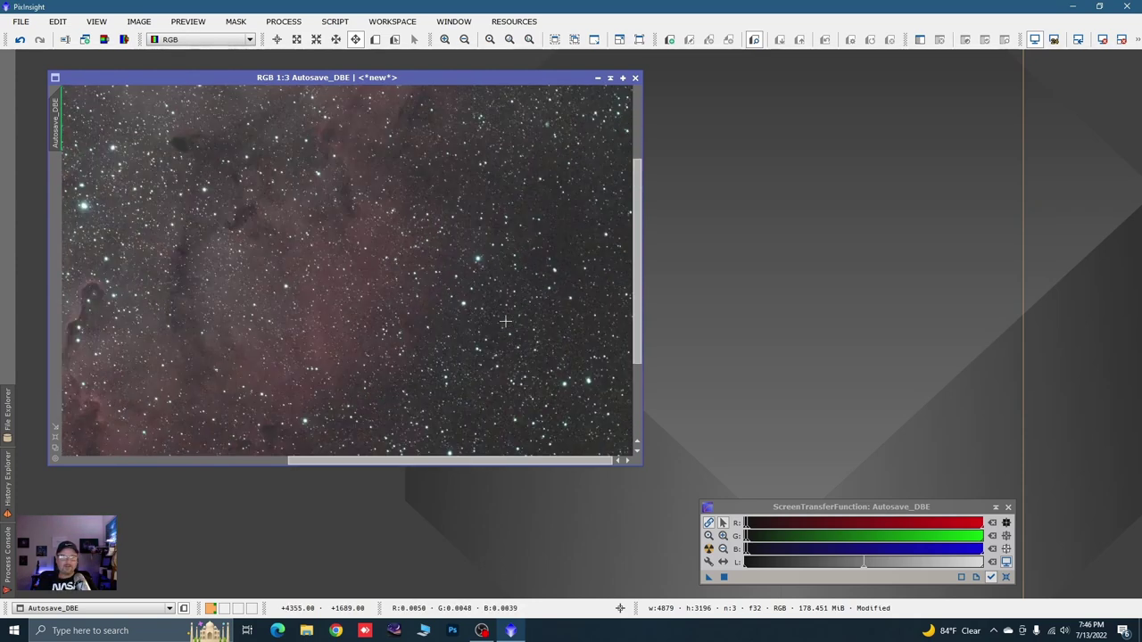
{"action": "scroll", "coordinate": [505, 321], "scroll_direction": "down", "scroll_amount": 2}
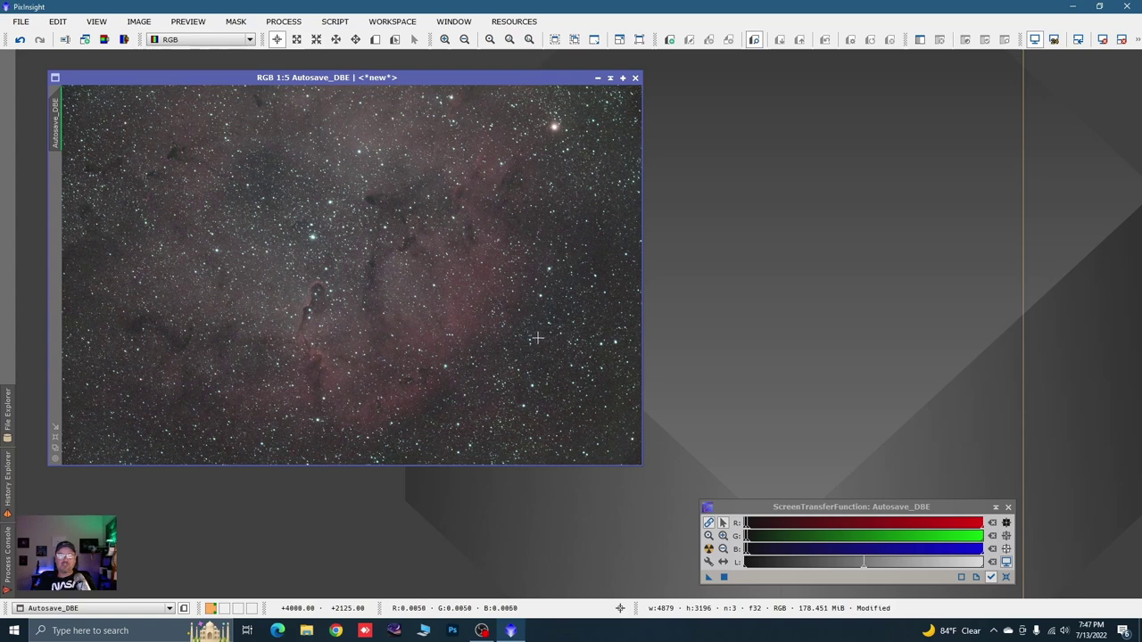
{"action": "scroll", "coordinate": [566, 291], "scroll_direction": "up", "scroll_amount": 1}
{"action": "scroll", "coordinate": [566, 290], "scroll_direction": "up", "scroll_amount": 1}
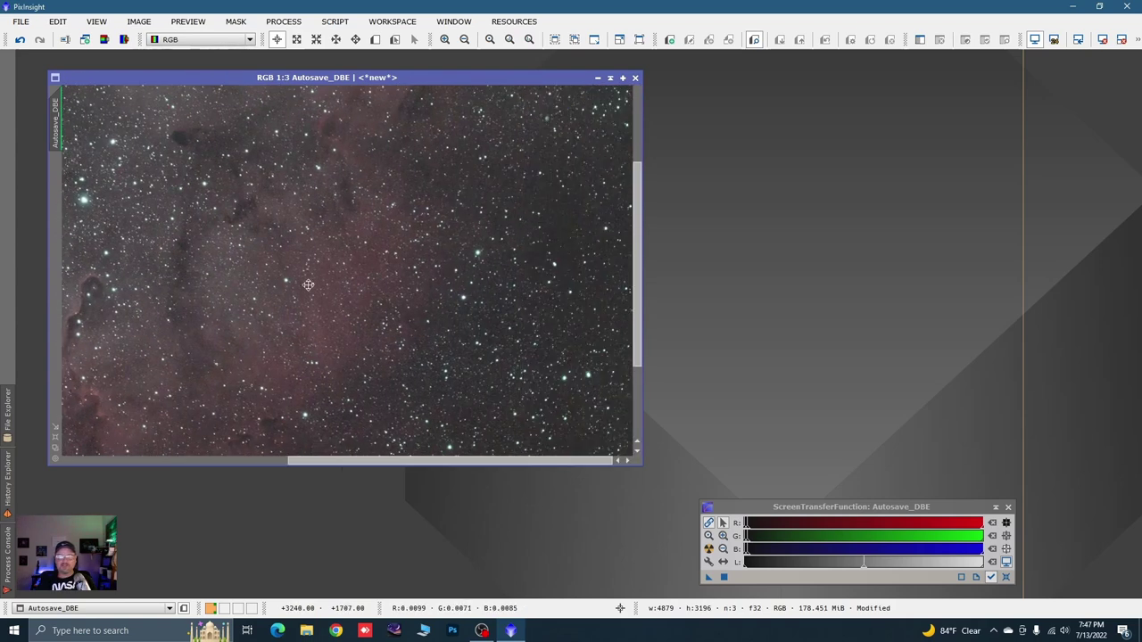
{"action": "scroll", "coordinate": [307, 285], "scroll_direction": "up", "scroll_amount": 2}
{"action": "left_click_drag", "start_coordinate": [534, 291], "coordinate": [430, 297]}
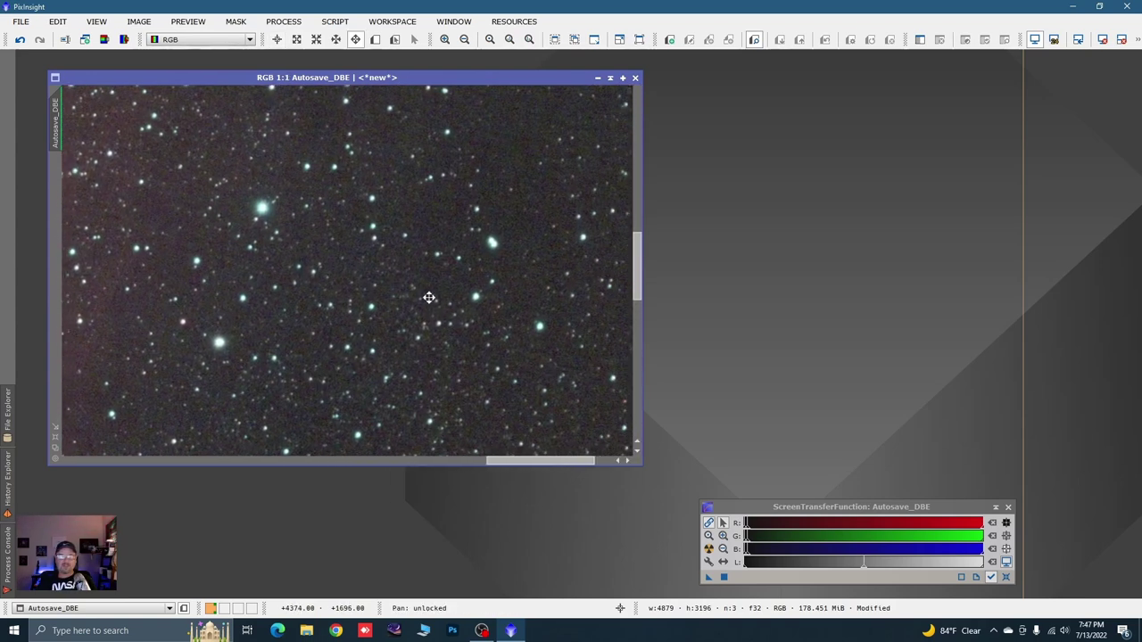
{"action": "key", "text": "alt+r"}
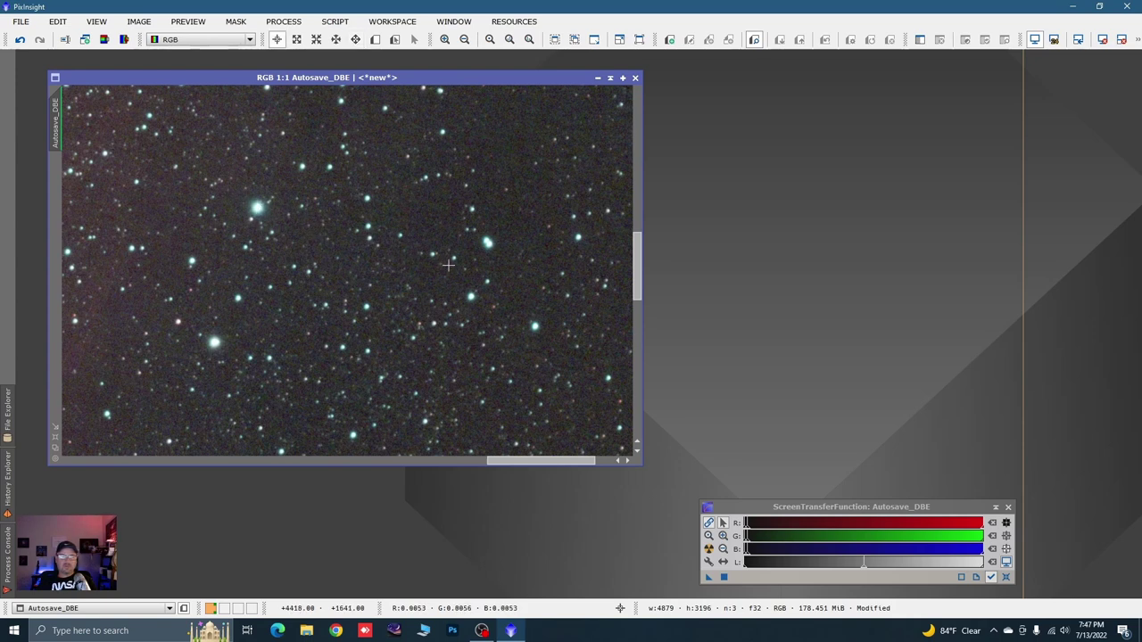
{"action": "scroll", "coordinate": [448, 265], "scroll_direction": "down", "scroll_amount": 4}
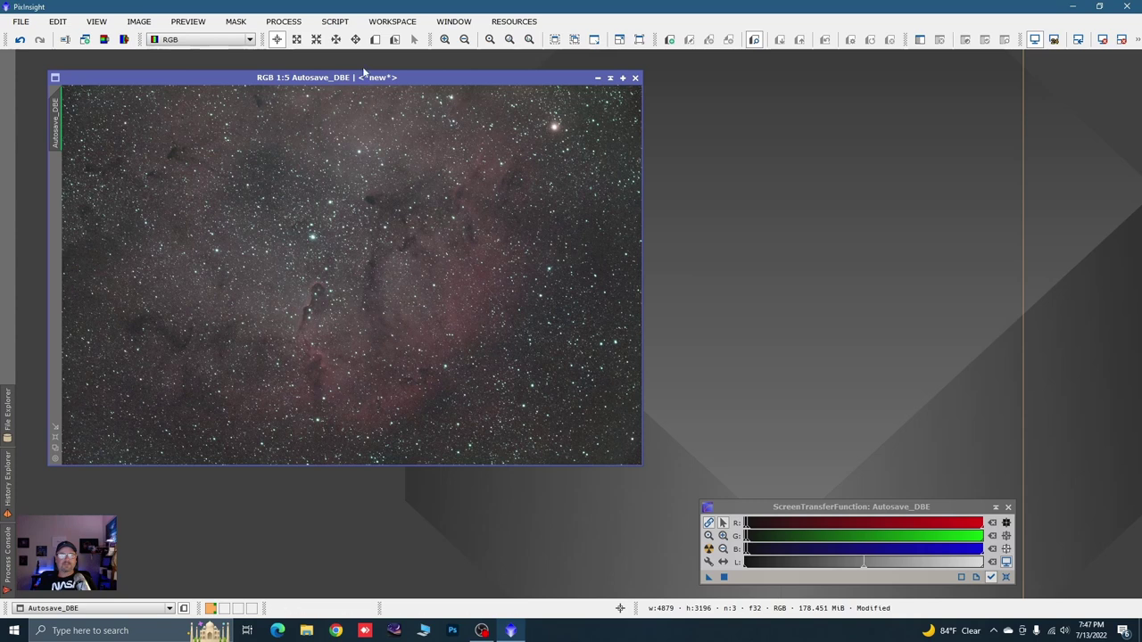
Step: Open the SCNR process from the process list
{"action": "left_click", "coordinate": [290, 21]}
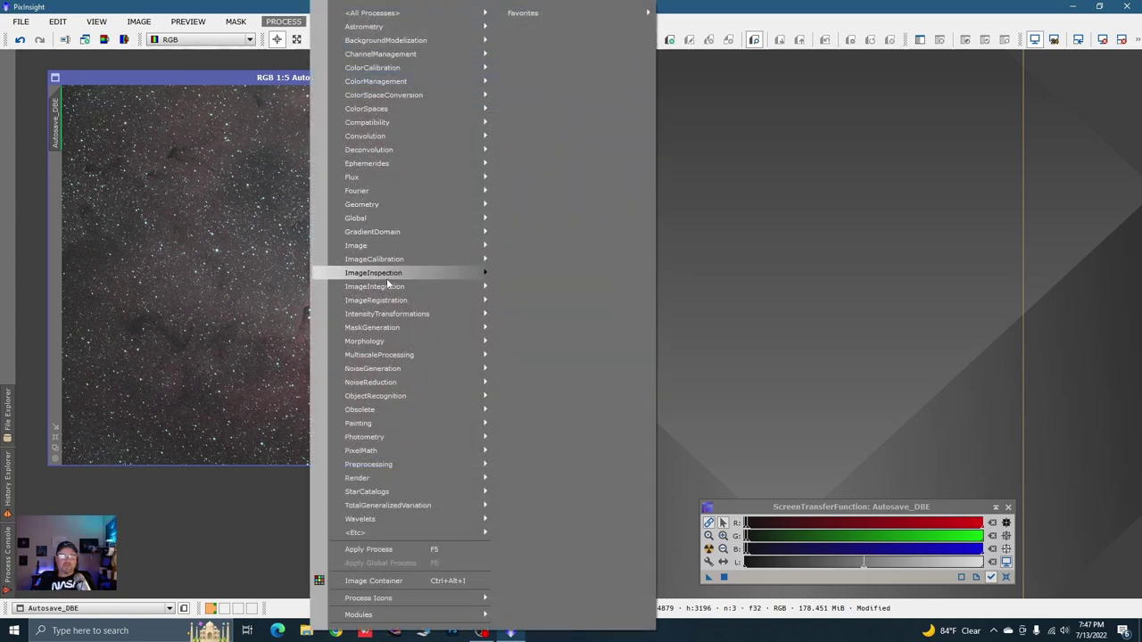
{"action": "mouse_move", "coordinate": [357, 386]}
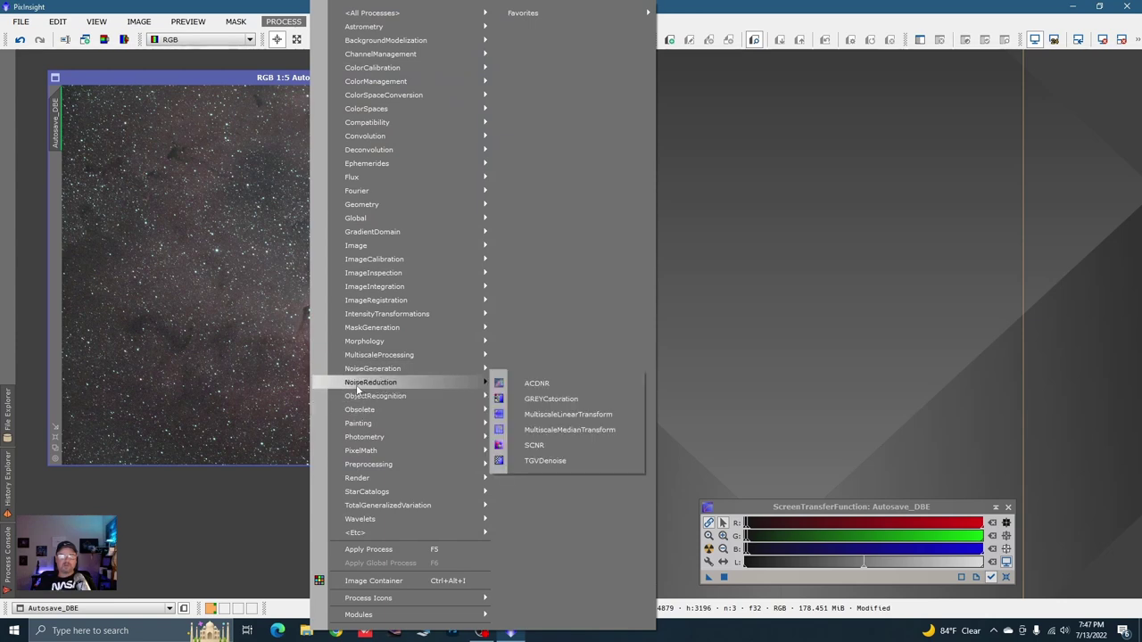
{"action": "left_click", "coordinate": [532, 446]}
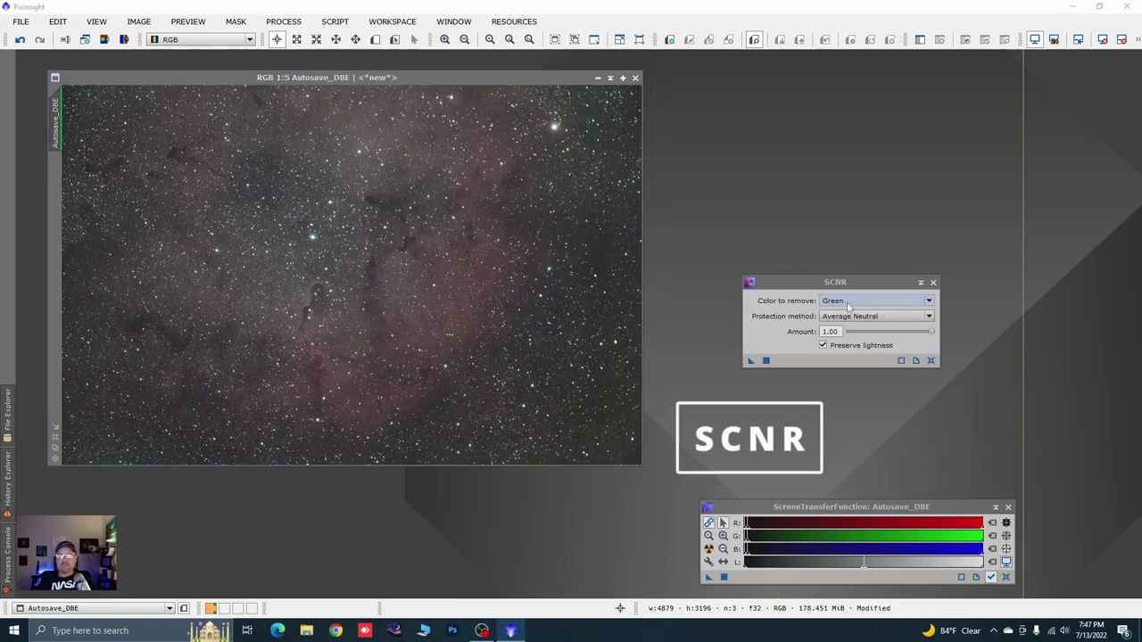
Step: Set SCNR to remove Green with Average Neutral protection and amount 0.83
{"action": "left_click", "coordinate": [931, 304]}
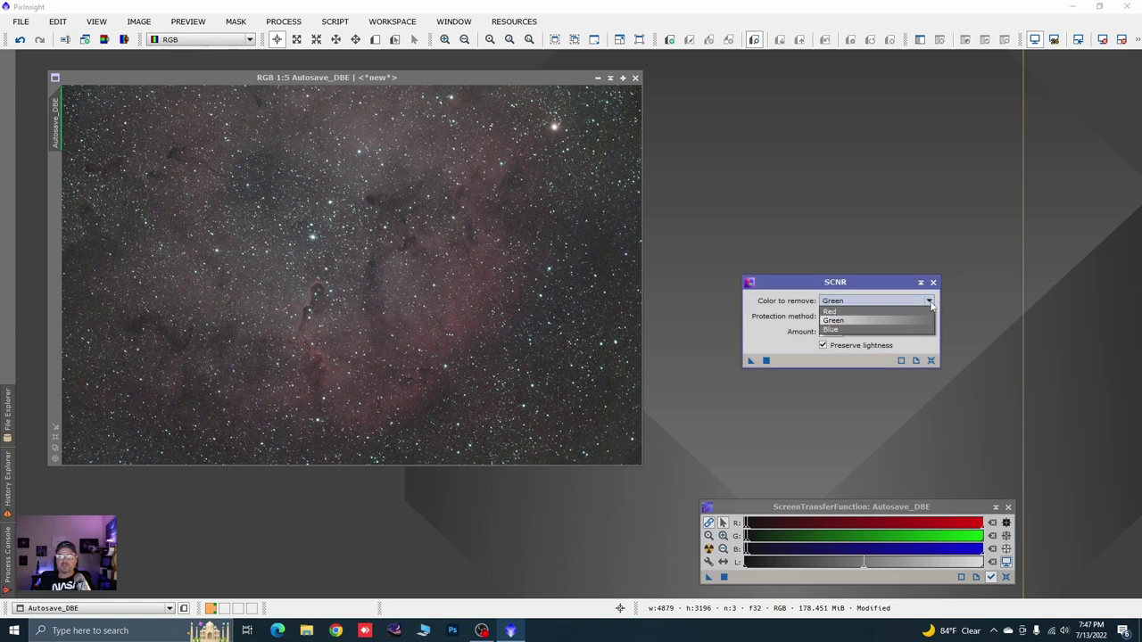
{"action": "left_click", "coordinate": [930, 303]}
{"action": "left_click", "coordinate": [930, 303]}
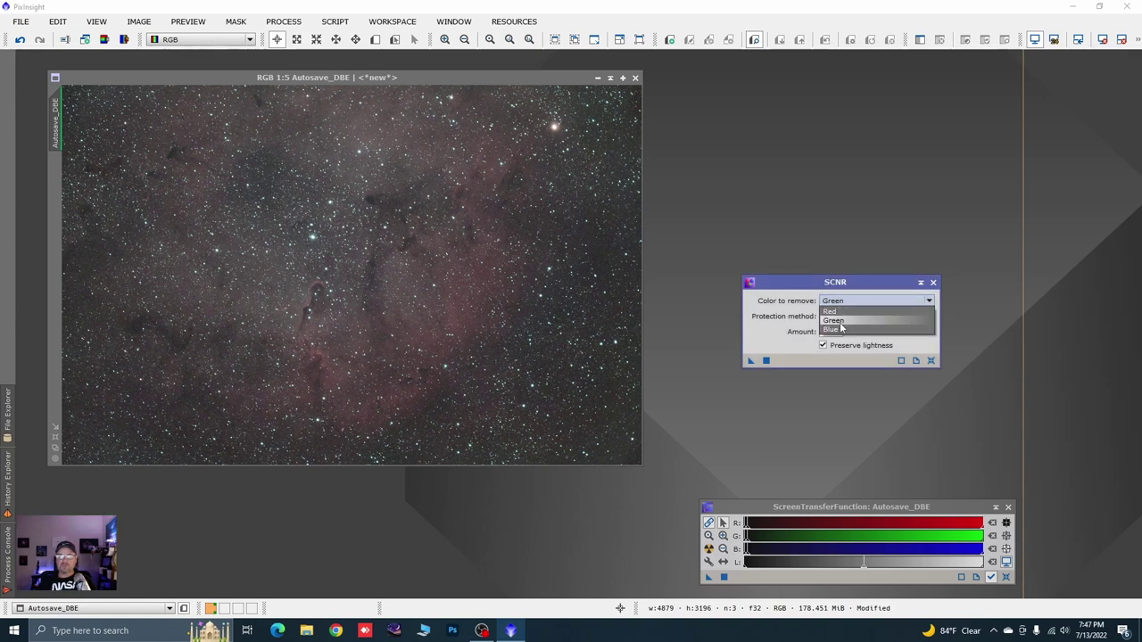
{"action": "left_click", "coordinate": [932, 305]}
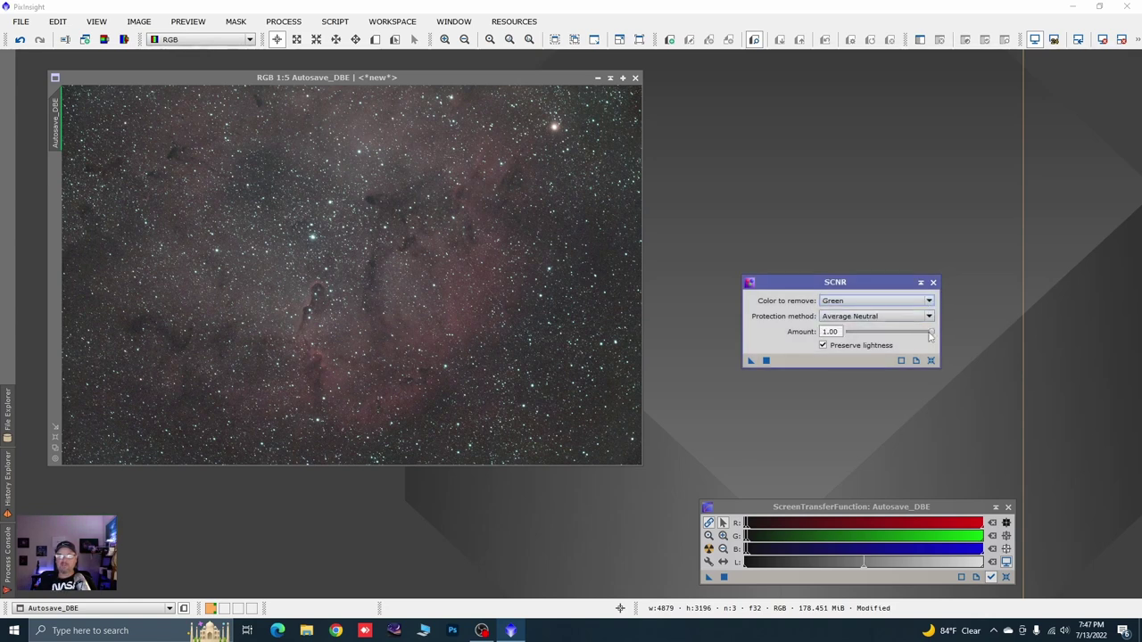
{"action": "left_click_drag", "start_coordinate": [932, 333], "coordinate": [917, 337]}
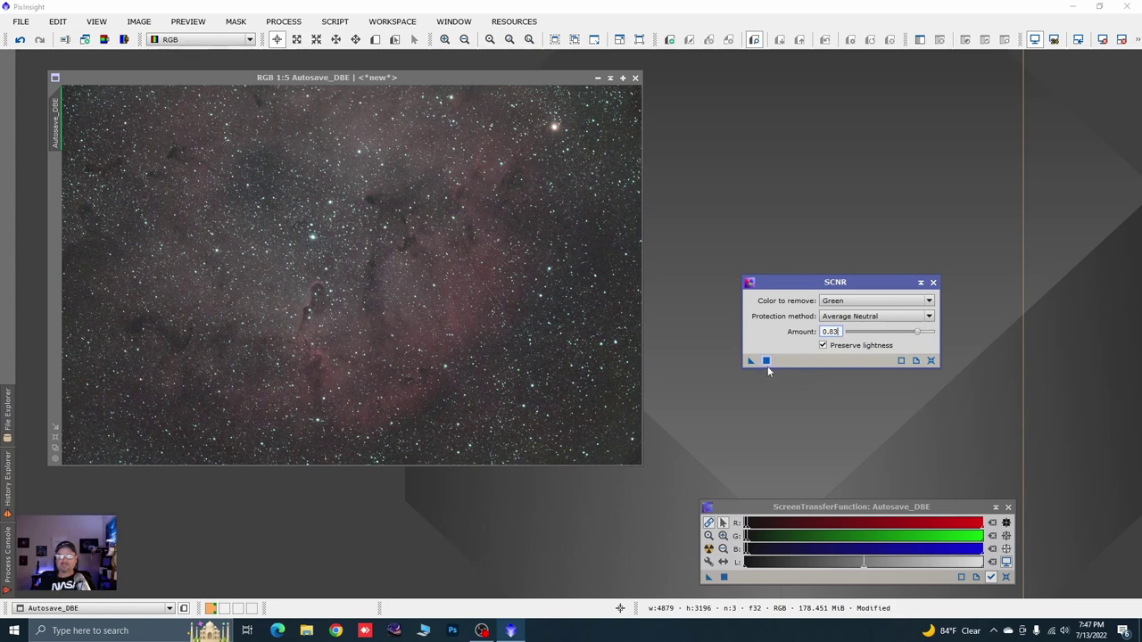
Step: Apply SCNR green removal to Autosave_DBE, then undo and redo it to compare the stars
{"action": "left_click_drag", "start_coordinate": [750, 362], "coordinate": [550, 353]}
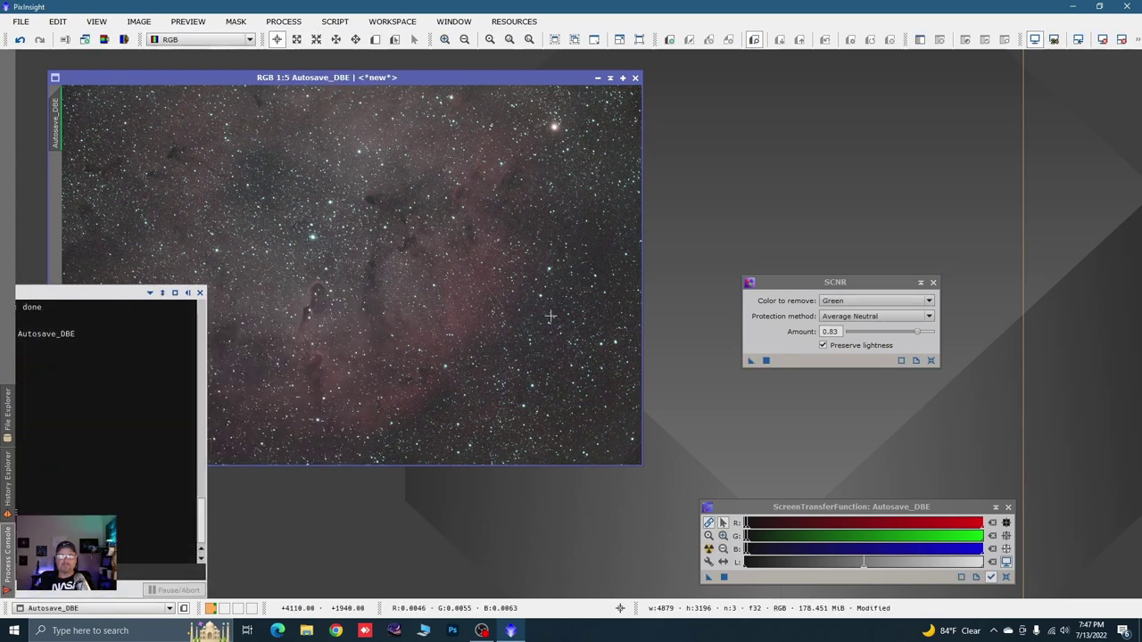
{"action": "scroll", "coordinate": [536, 308], "scroll_direction": "up", "scroll_amount": 3}
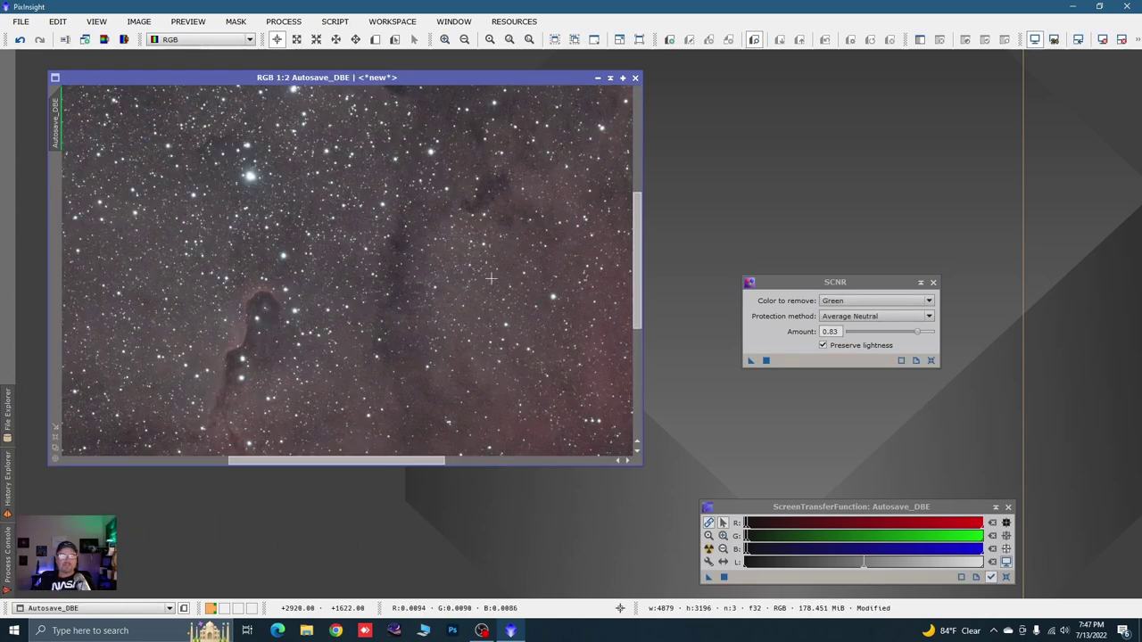
{"action": "scroll", "coordinate": [491, 279], "scroll_direction": "up", "scroll_amount": 2}
{"action": "left_click_drag", "start_coordinate": [530, 293], "coordinate": [109, 315]}
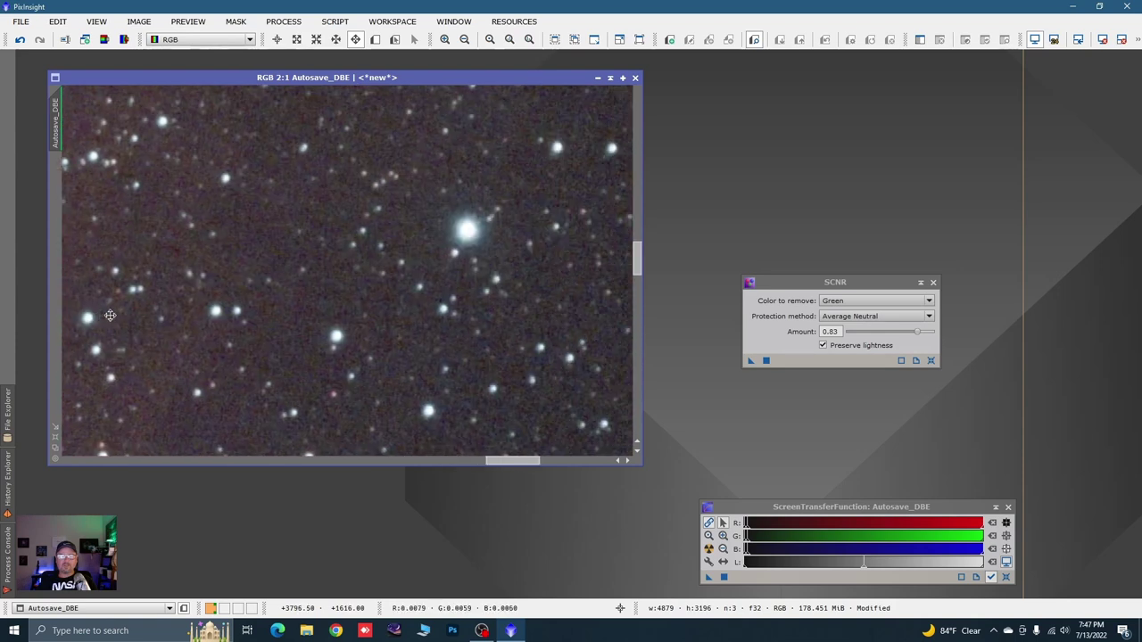
{"action": "left_click_drag", "start_coordinate": [482, 308], "coordinate": [397, 243]}
{"action": "scroll", "coordinate": [398, 243], "scroll_direction": "down", "scroll_amount": 1}
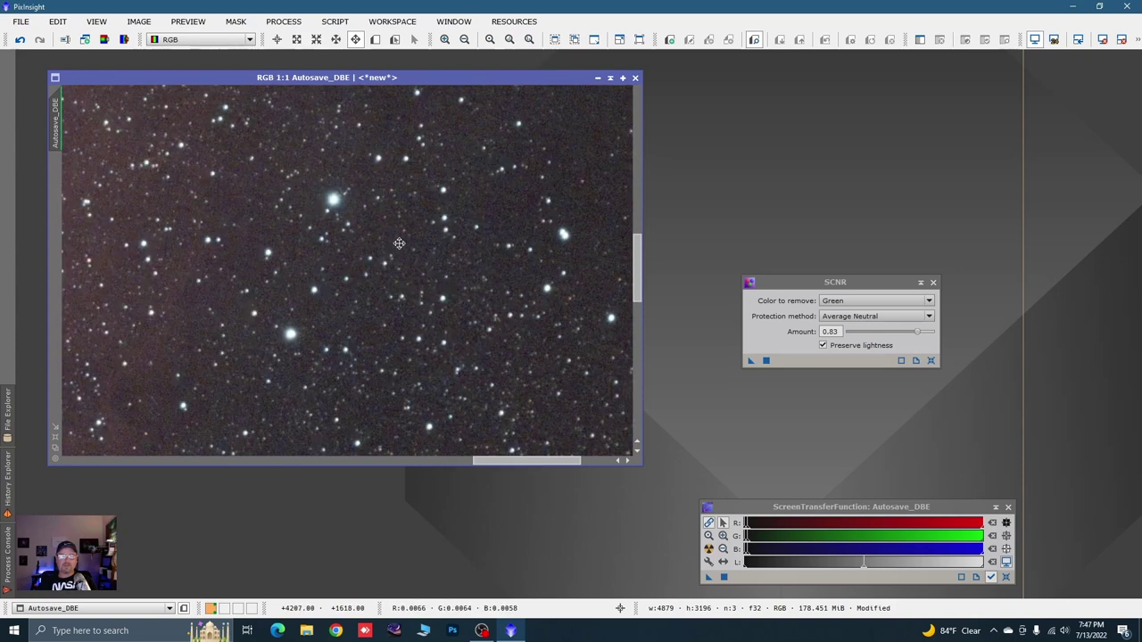
{"action": "left_click", "coordinate": [276, 40]}
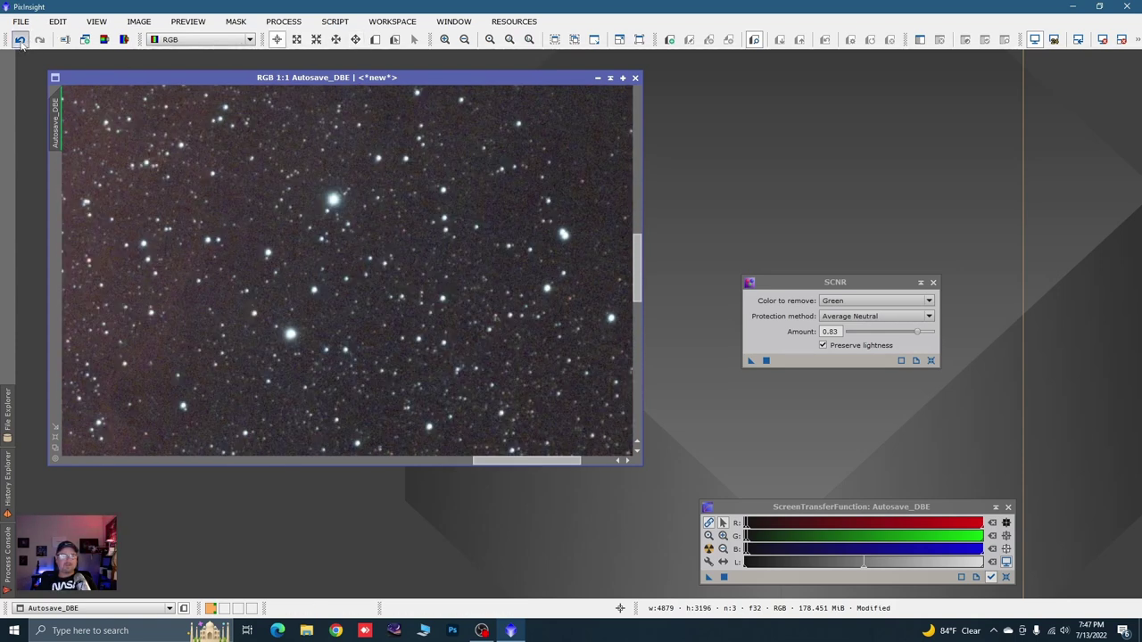
{"action": "left_click", "coordinate": [20, 39]}
{"action": "scroll", "coordinate": [346, 269], "scroll_direction": "up", "scroll_amount": 1}
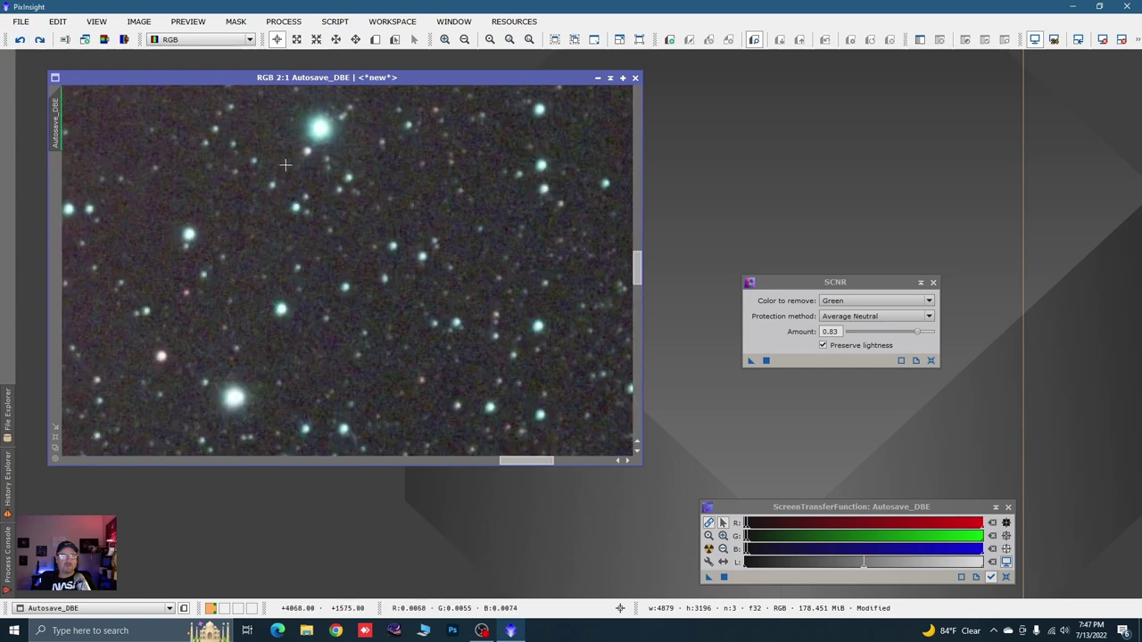
{"action": "left_click", "coordinate": [39, 39]}
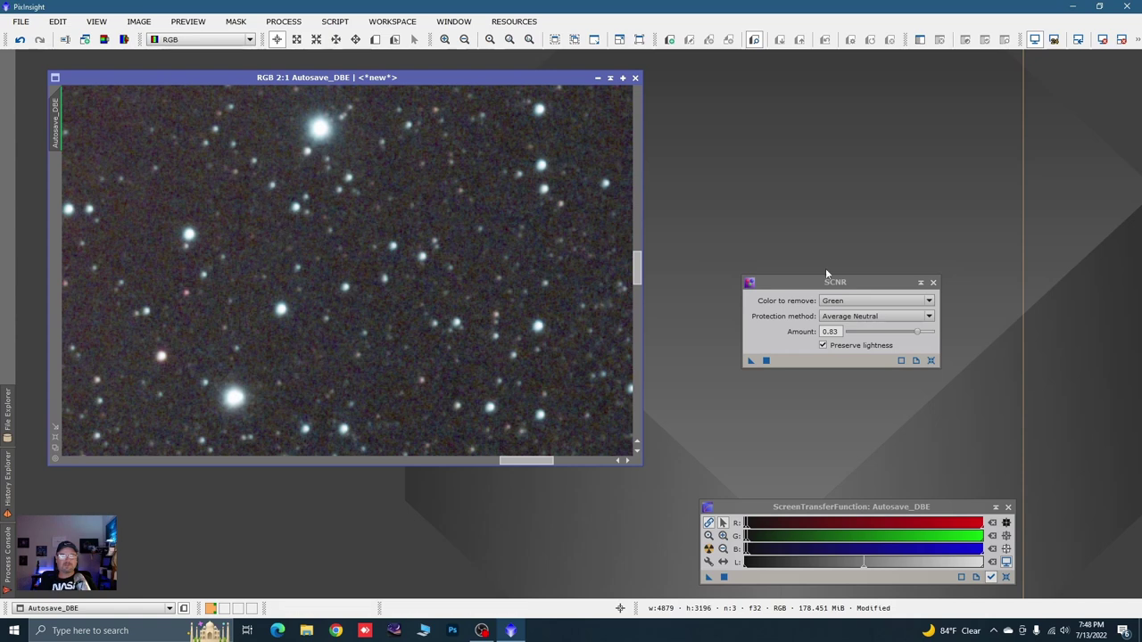
Step: Shade the SCNR window, move it aside and zoom back out to 1:5
{"action": "left_click", "coordinate": [933, 284]}
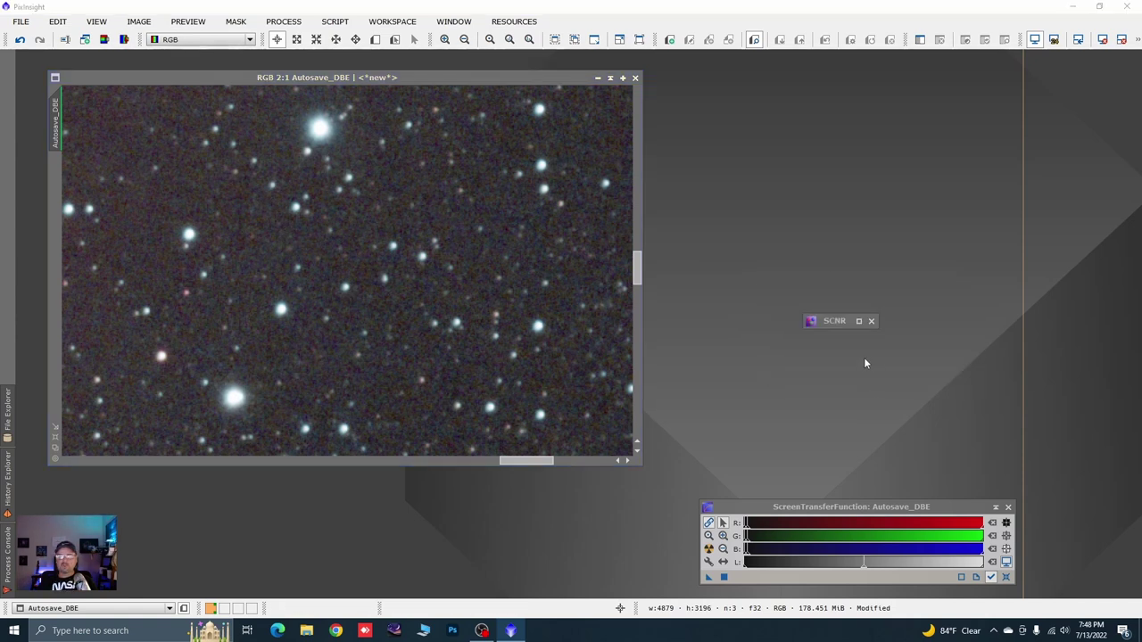
{"action": "left_click_drag", "start_coordinate": [848, 342], "coordinate": [964, 491]}
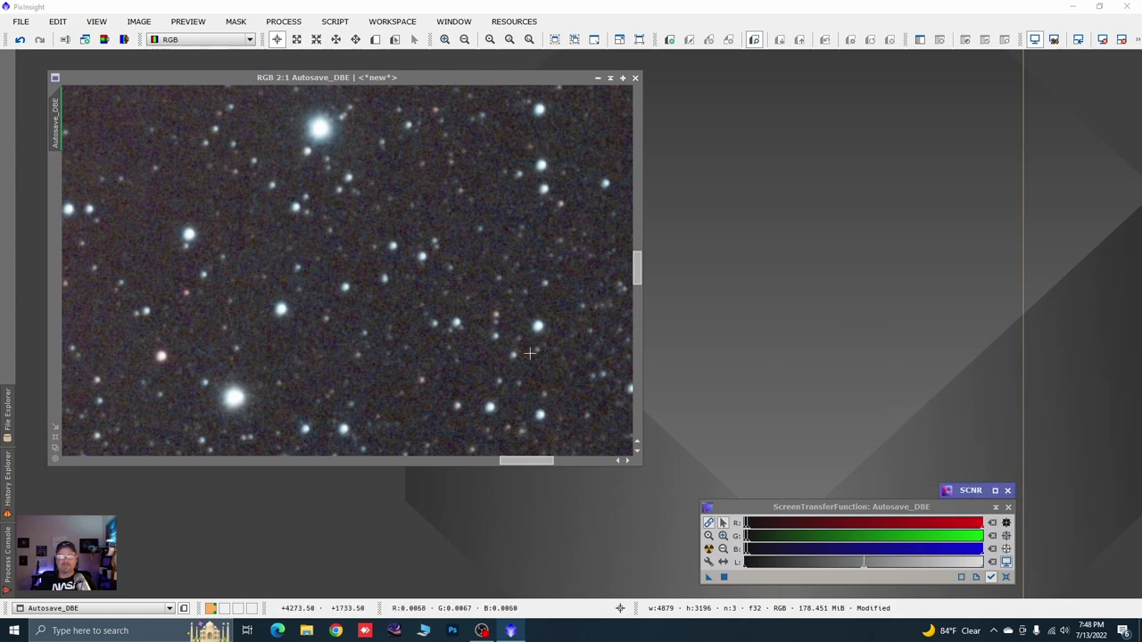
{"action": "scroll", "coordinate": [566, 365], "scroll_direction": "down", "scroll_amount": 2}
{"action": "scroll", "coordinate": [567, 366], "scroll_direction": "down", "scroll_amount": 3}
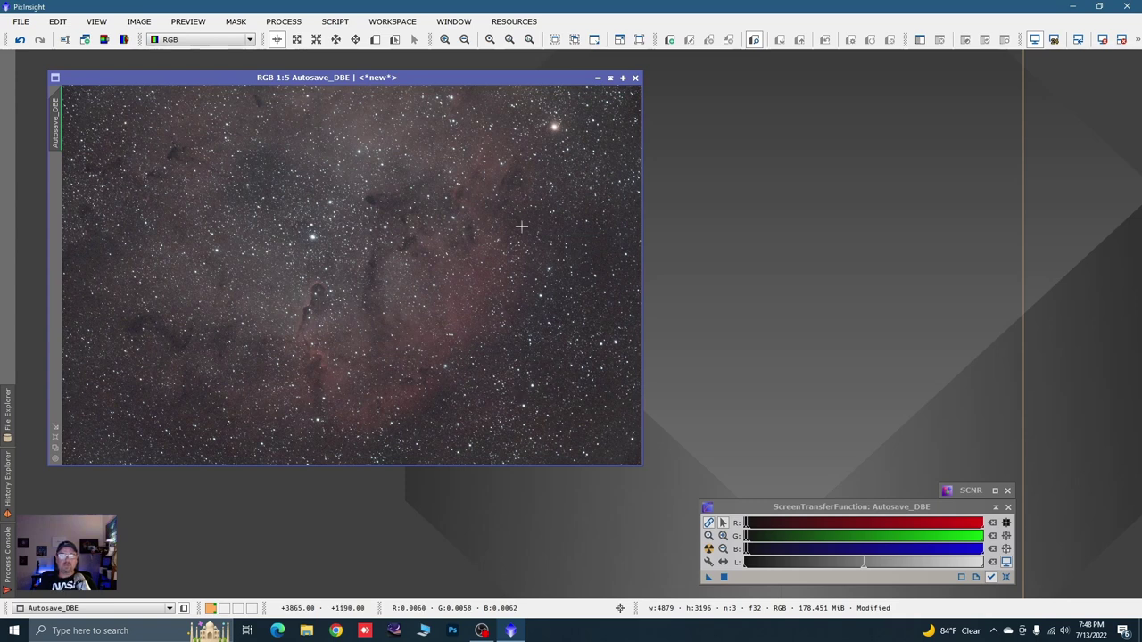
Step: Open MultiscaleLinearTransform from PROCESS > <All Processes>
{"action": "left_click", "coordinate": [284, 21]}
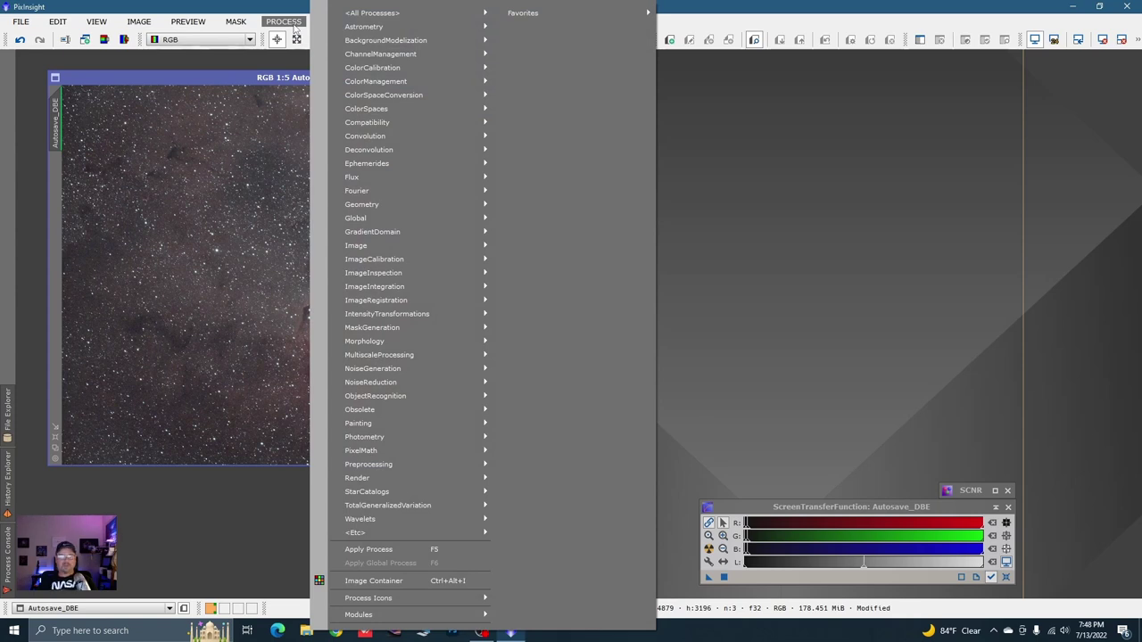
{"action": "mouse_move", "coordinate": [371, 18]}
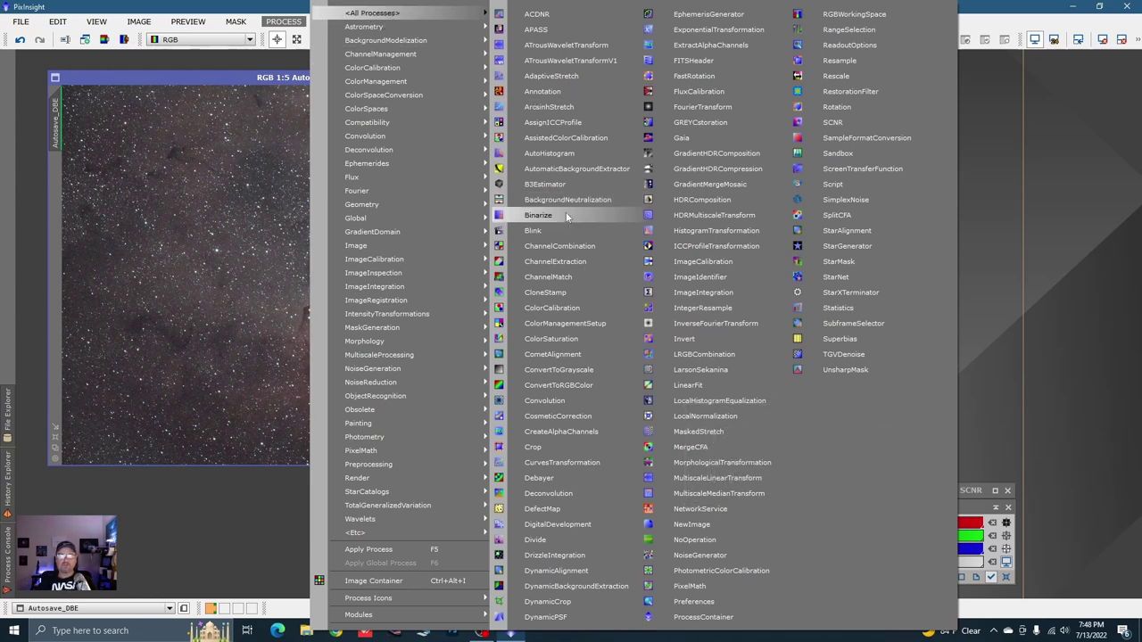
{"action": "left_click", "coordinate": [751, 479]}
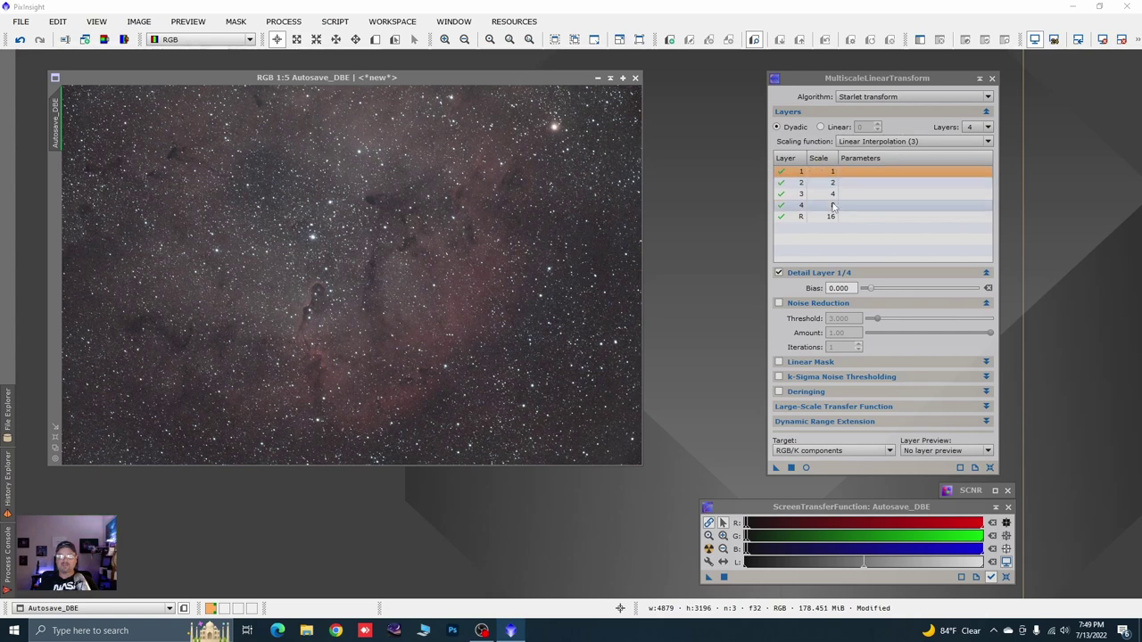
Step: Use 5 wavelet layers and enable layer 1 noise reduction with 3 iterations
{"action": "left_click", "coordinate": [988, 128]}
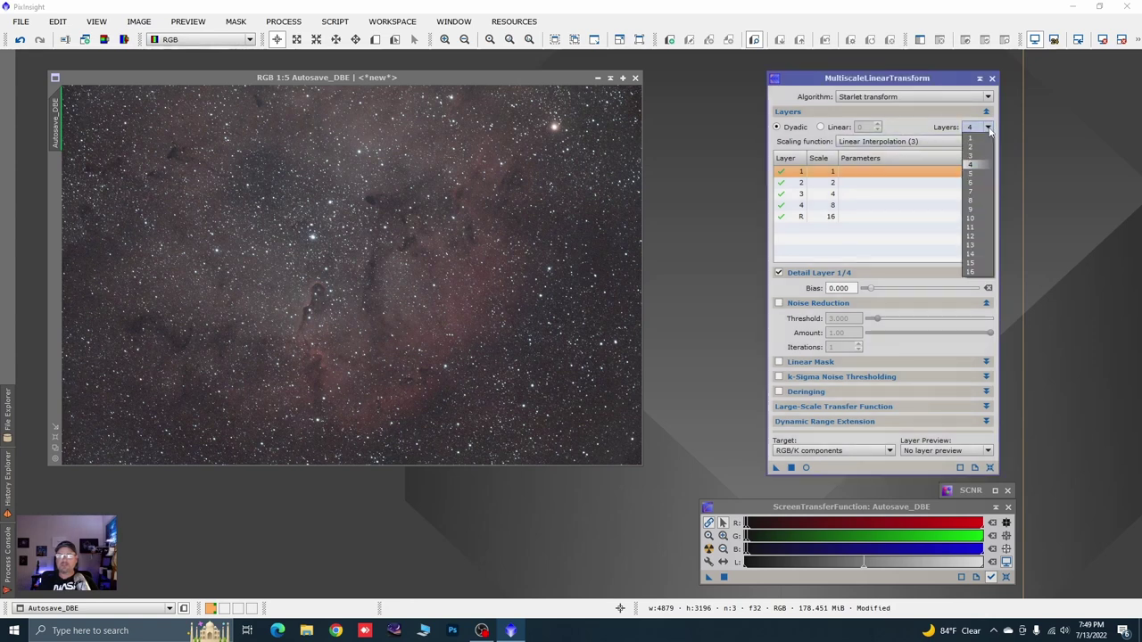
{"action": "left_click", "coordinate": [971, 173]}
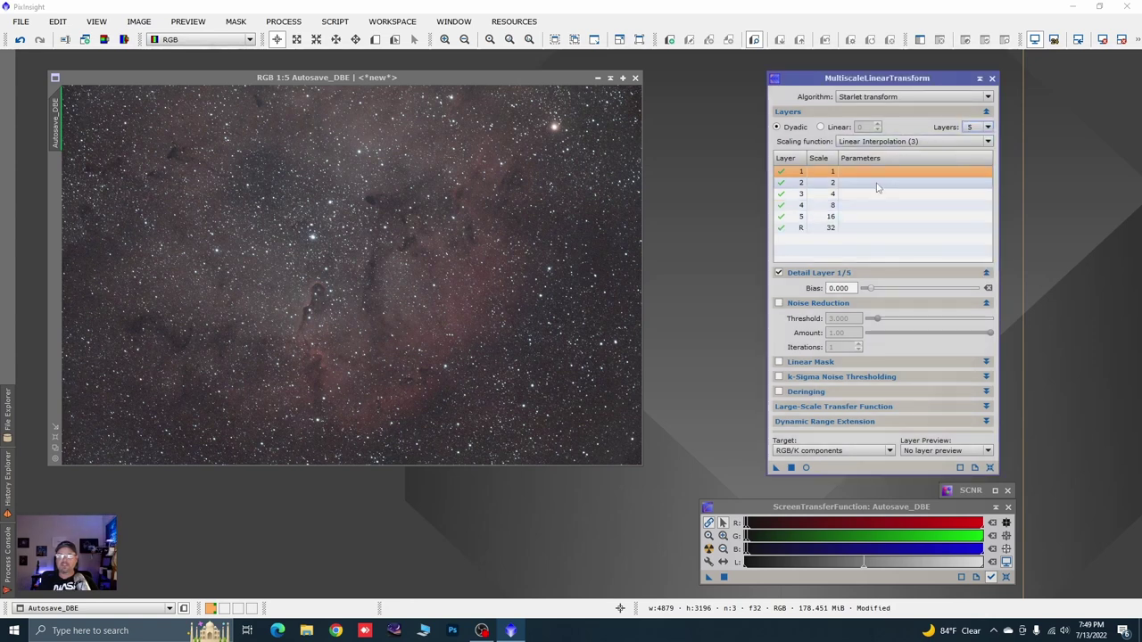
{"action": "left_click", "coordinate": [778, 305]}
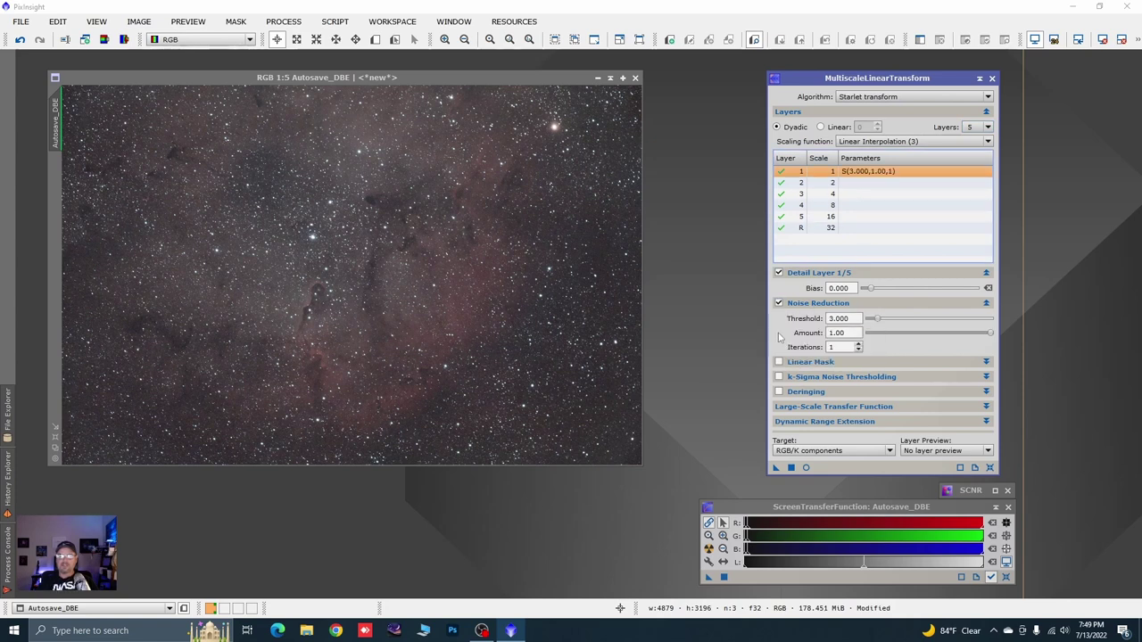
{"action": "left_click", "coordinate": [858, 345]}
{"action": "left_click", "coordinate": [858, 345]}
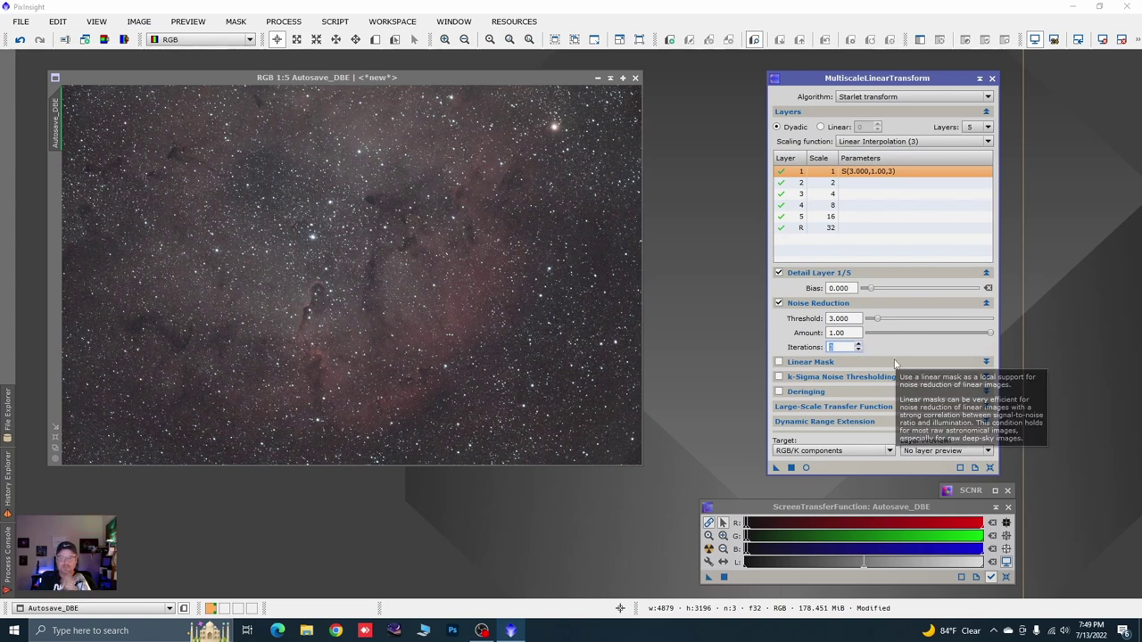
Step: Enable layer 2 noise reduction: threshold 2.5, amount 0.79, 2 iterations
{"action": "left_click", "coordinate": [849, 184]}
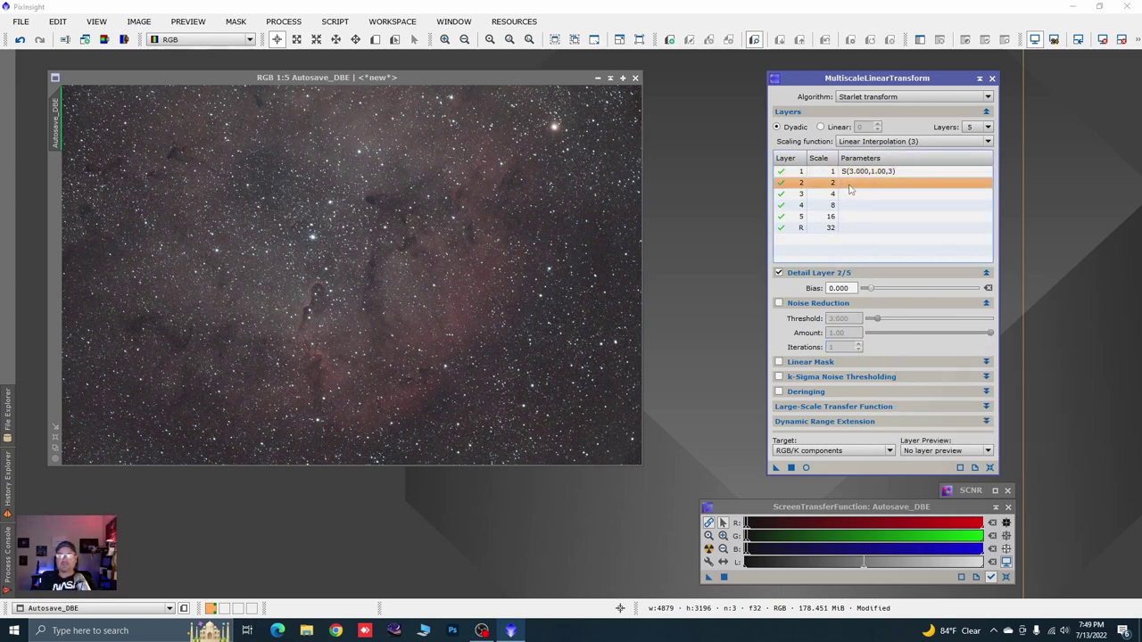
{"action": "left_click", "coordinate": [779, 305]}
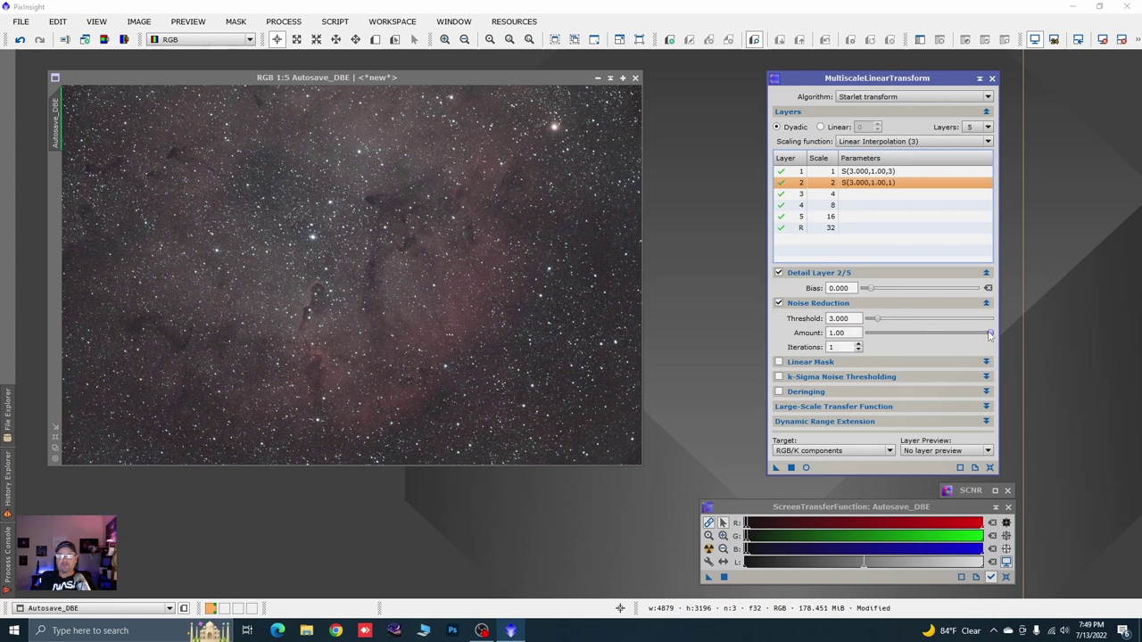
{"action": "left_click_drag", "start_coordinate": [879, 321], "coordinate": [876, 322]}
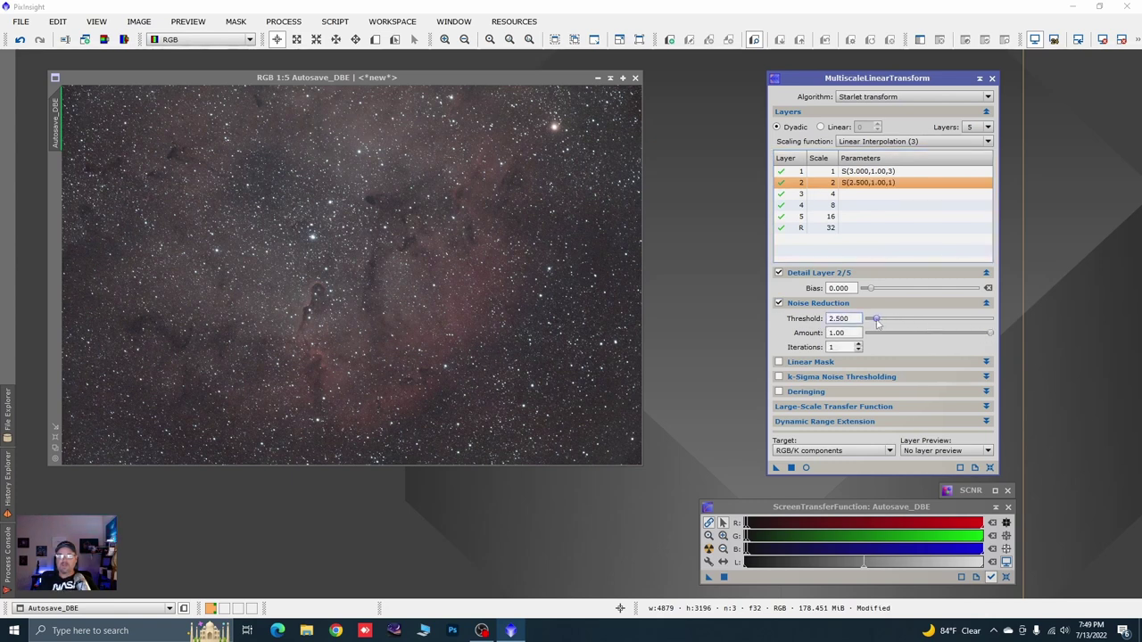
{"action": "left_click", "coordinate": [990, 334]}
{"action": "left_click_drag", "start_coordinate": [990, 336], "coordinate": [965, 344]}
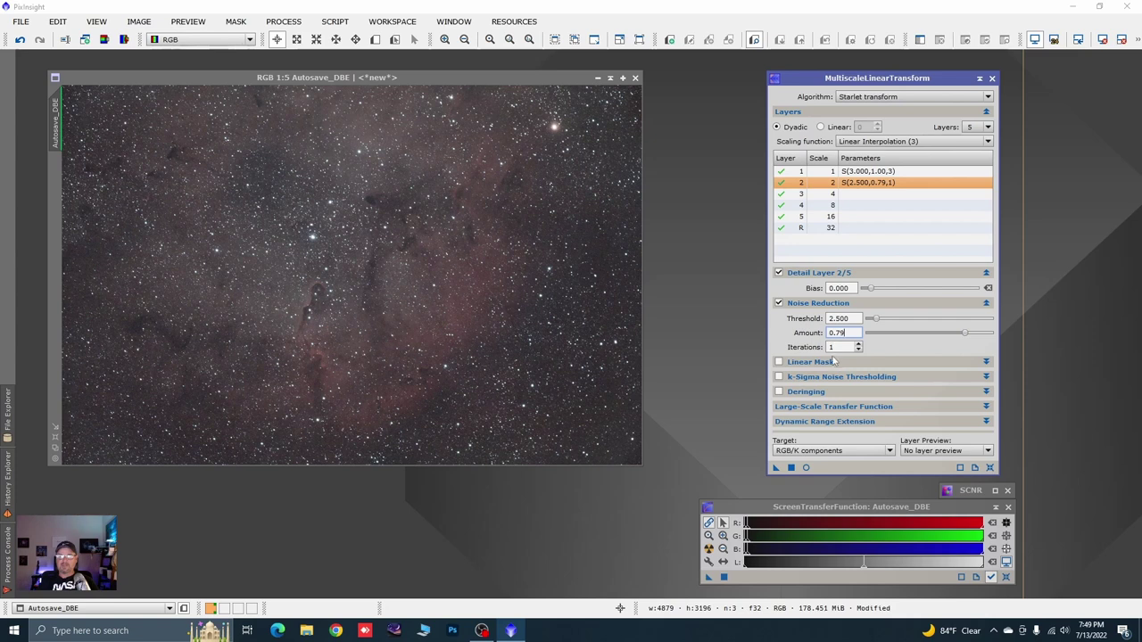
{"action": "left_click", "coordinate": [858, 344]}
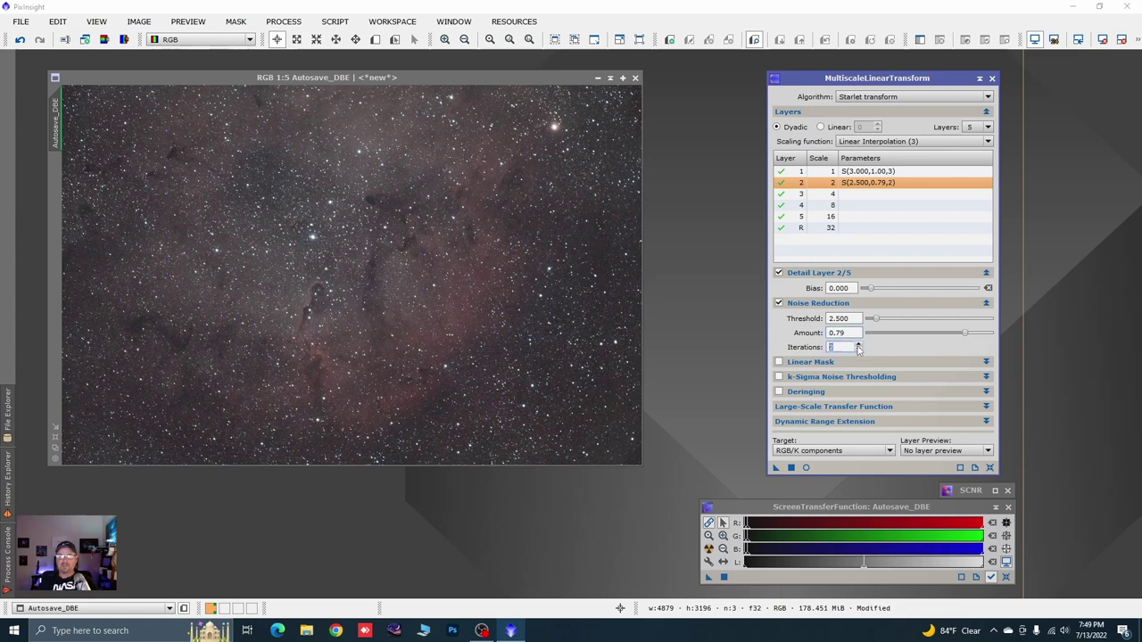
Step: Enable layer 3 noise reduction with threshold 2.0 and amount 0.53
{"action": "left_click", "coordinate": [854, 193]}
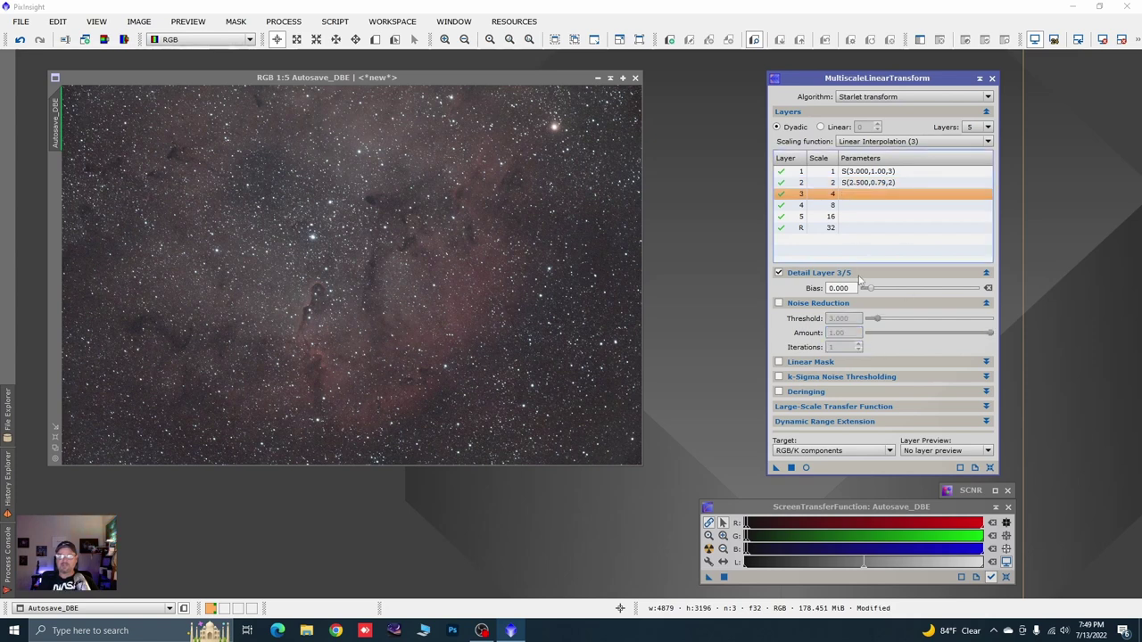
{"action": "left_click", "coordinate": [778, 303]}
{"action": "left_click_drag", "start_coordinate": [877, 319], "coordinate": [876, 323]}
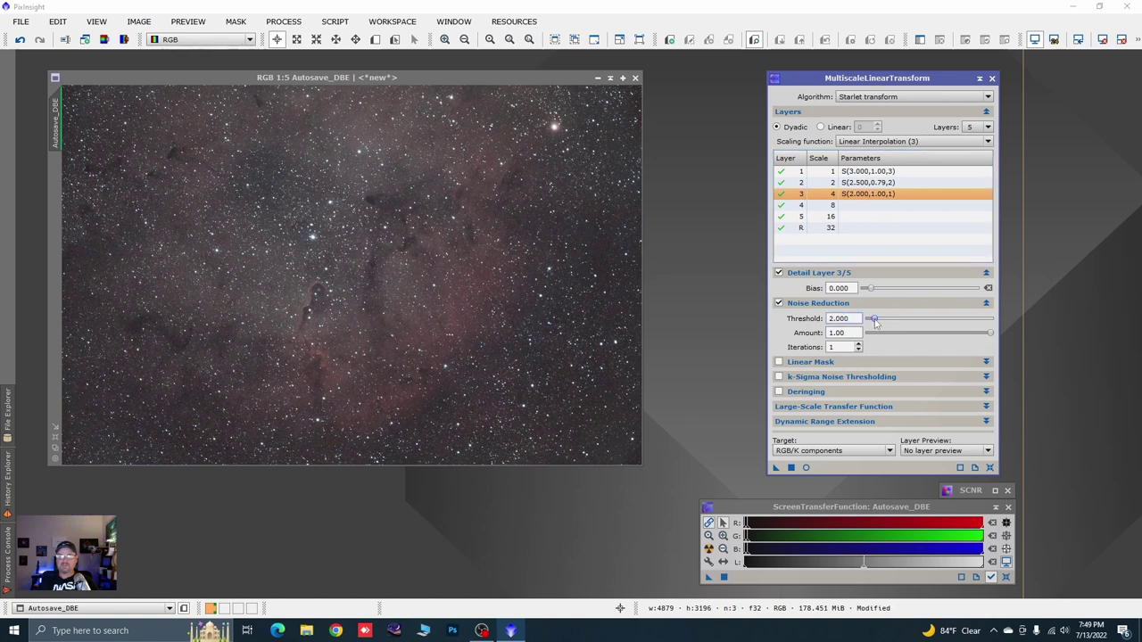
{"action": "left_click_drag", "start_coordinate": [989, 332], "coordinate": [934, 336]}
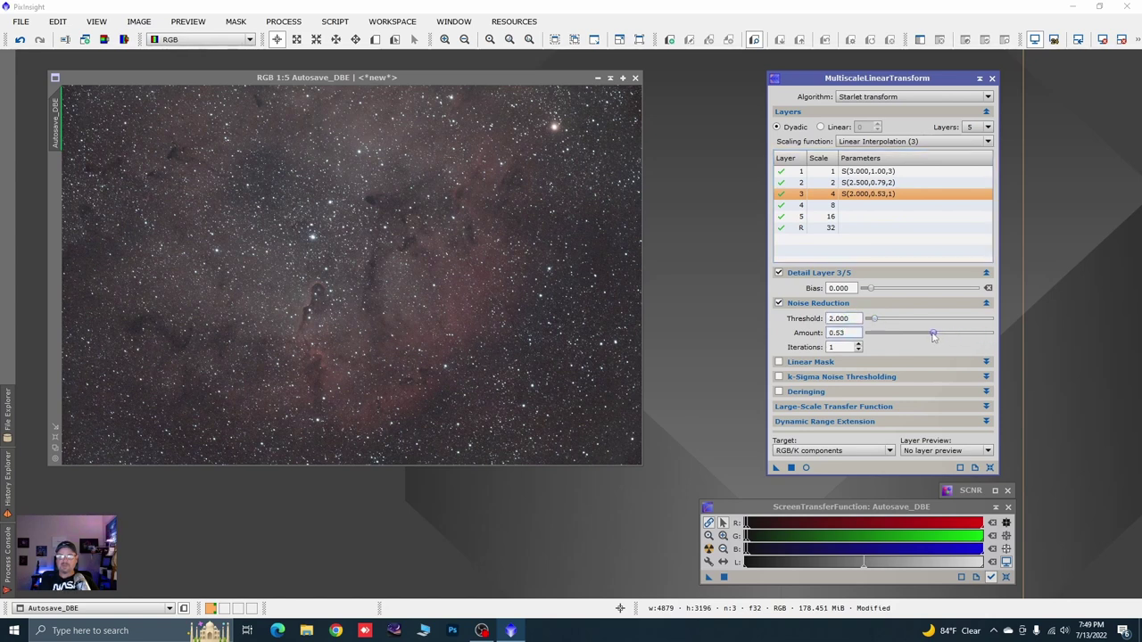
Step: Enable noise reduction on layer 4 (threshold 1.5, amount 0.32) and layer 5 (threshold 0.5)
{"action": "left_click", "coordinate": [853, 211]}
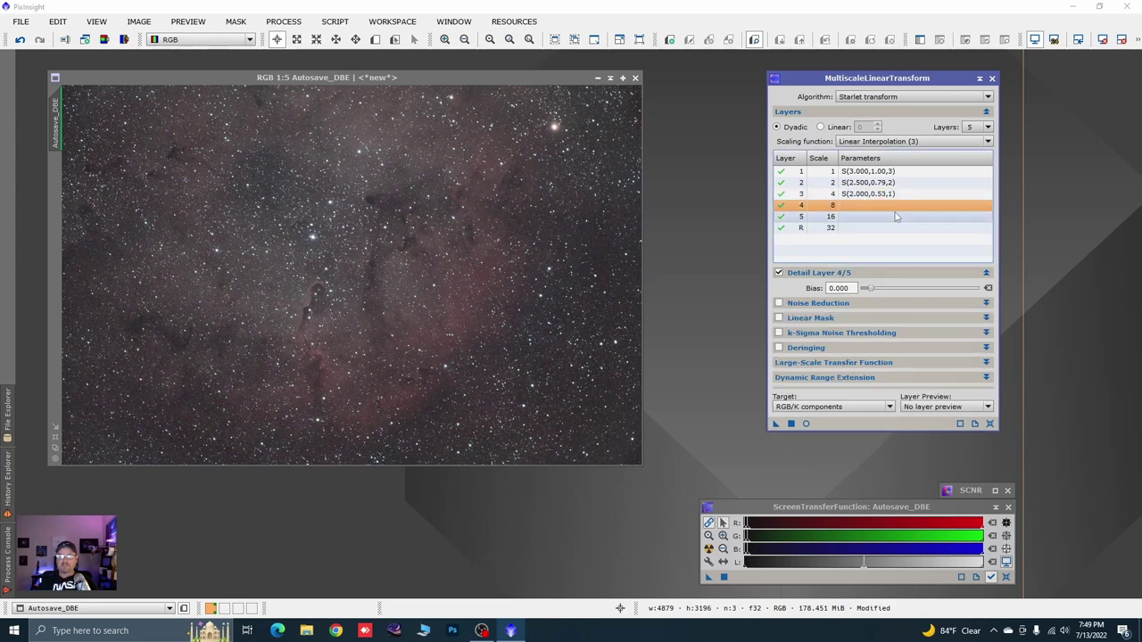
{"action": "left_click", "coordinate": [986, 303]}
{"action": "left_click", "coordinate": [870, 320]}
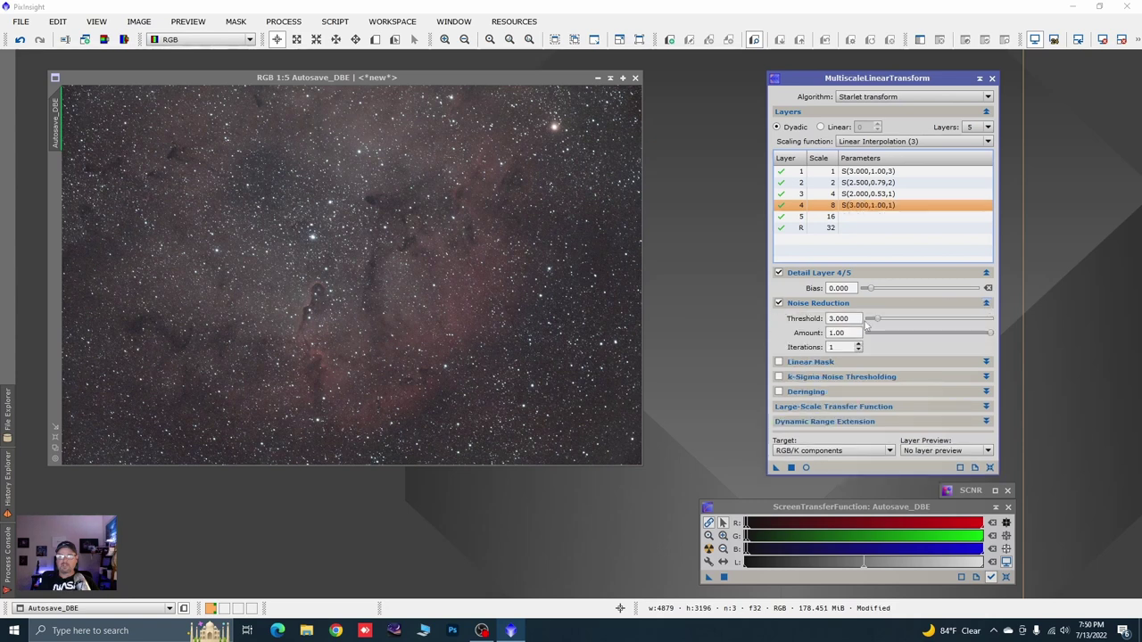
{"action": "left_click_drag", "start_coordinate": [879, 322], "coordinate": [874, 322]}
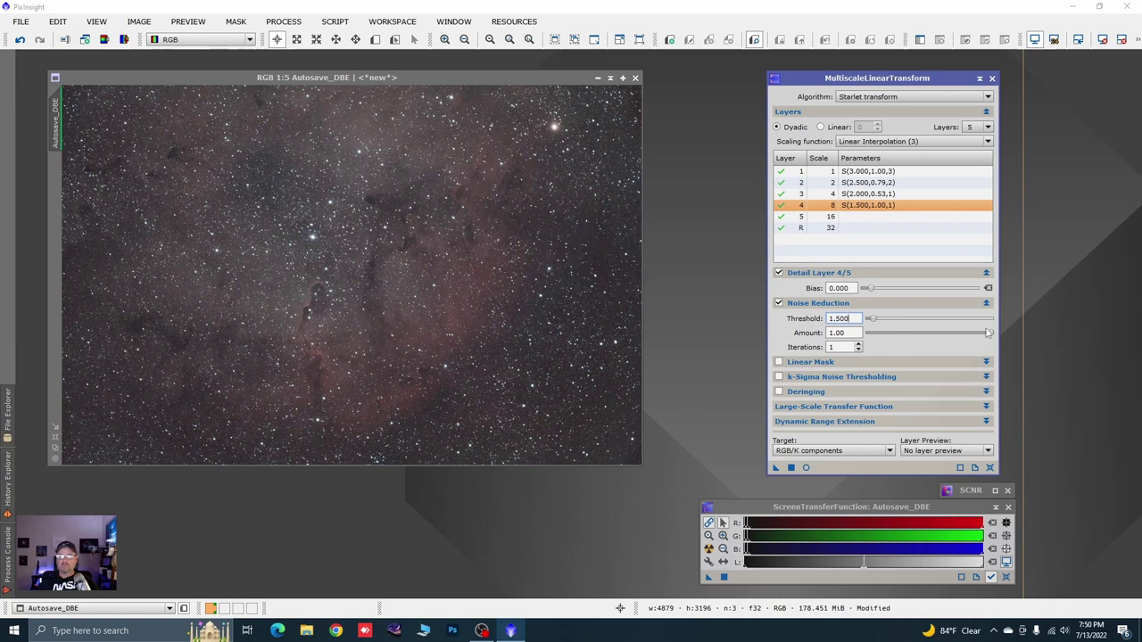
{"action": "left_click_drag", "start_coordinate": [989, 334], "coordinate": [907, 335]}
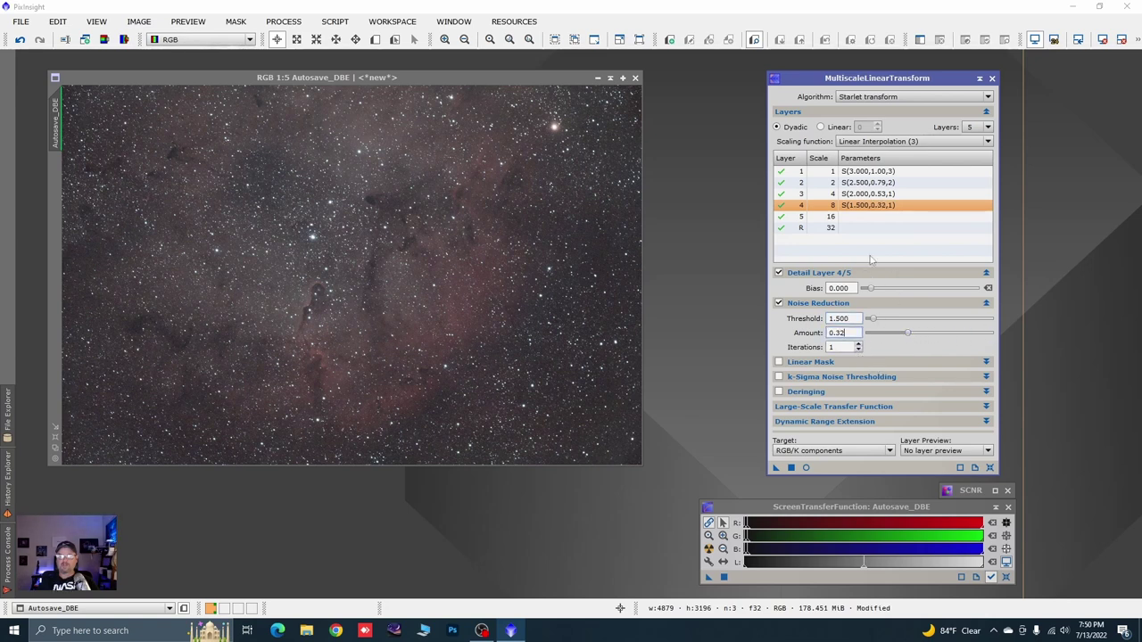
{"action": "left_click", "coordinate": [850, 217]}
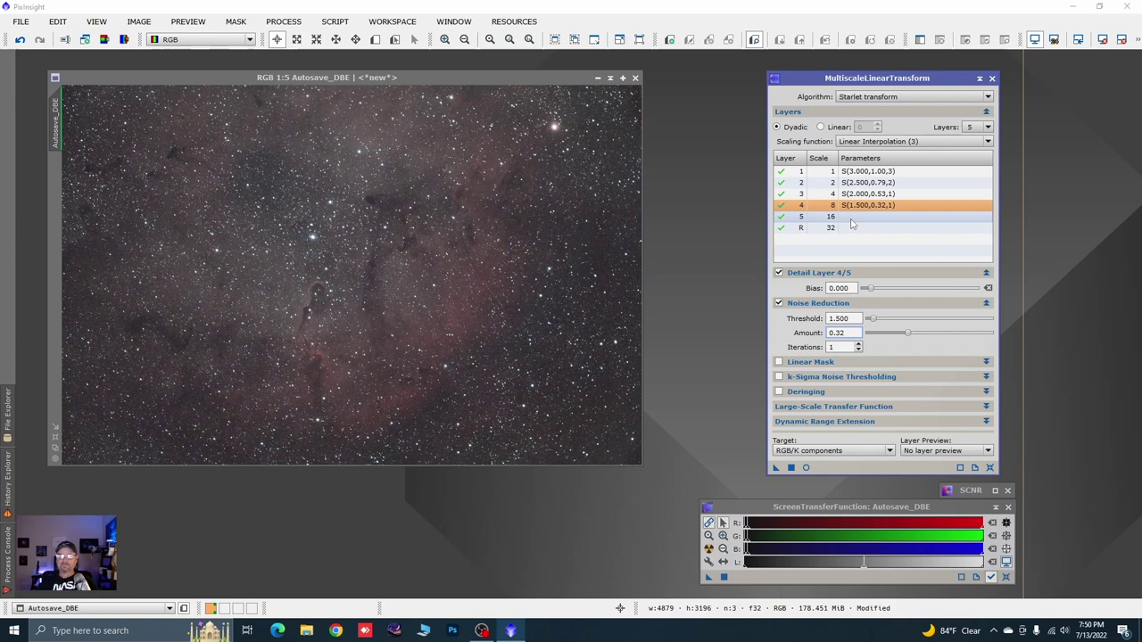
{"action": "left_click", "coordinate": [778, 303]}
{"action": "mouse_move", "coordinate": [878, 323]}
{"action": "left_mouse_down"}
{"action": "mouse_move", "coordinate": [925, 332]}
{"action": "mouse_move", "coordinate": [884, 339]}
{"action": "left_mouse_up"}
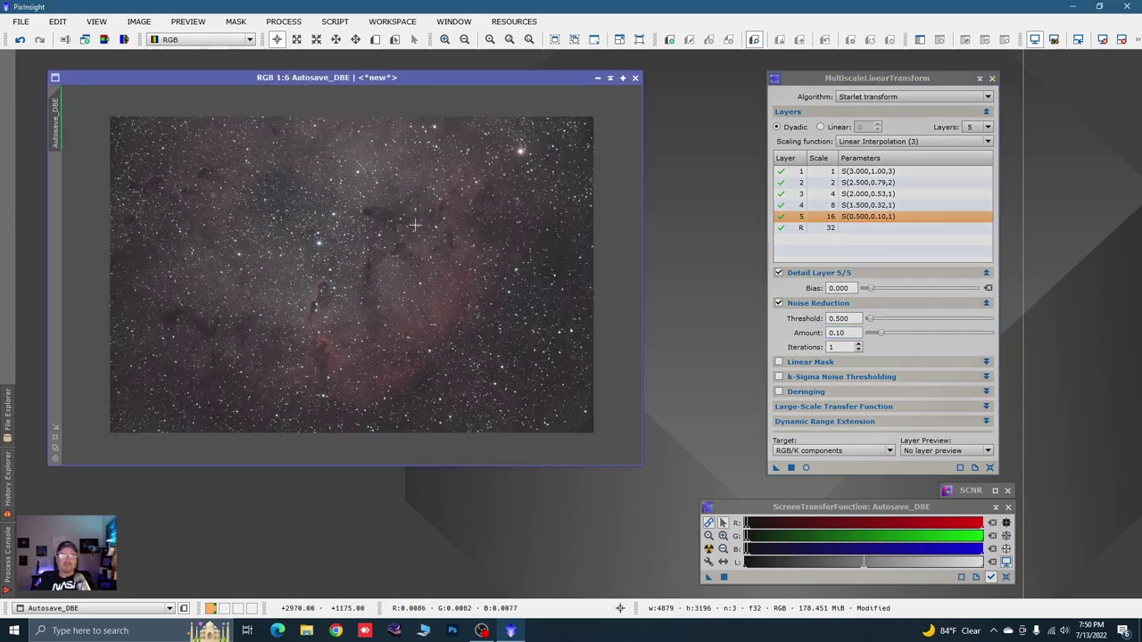
Step: Draw Preview01 over the star field on the right side of the image
{"action": "scroll", "coordinate": [520, 250], "scroll_direction": "down", "scroll_amount": 1}
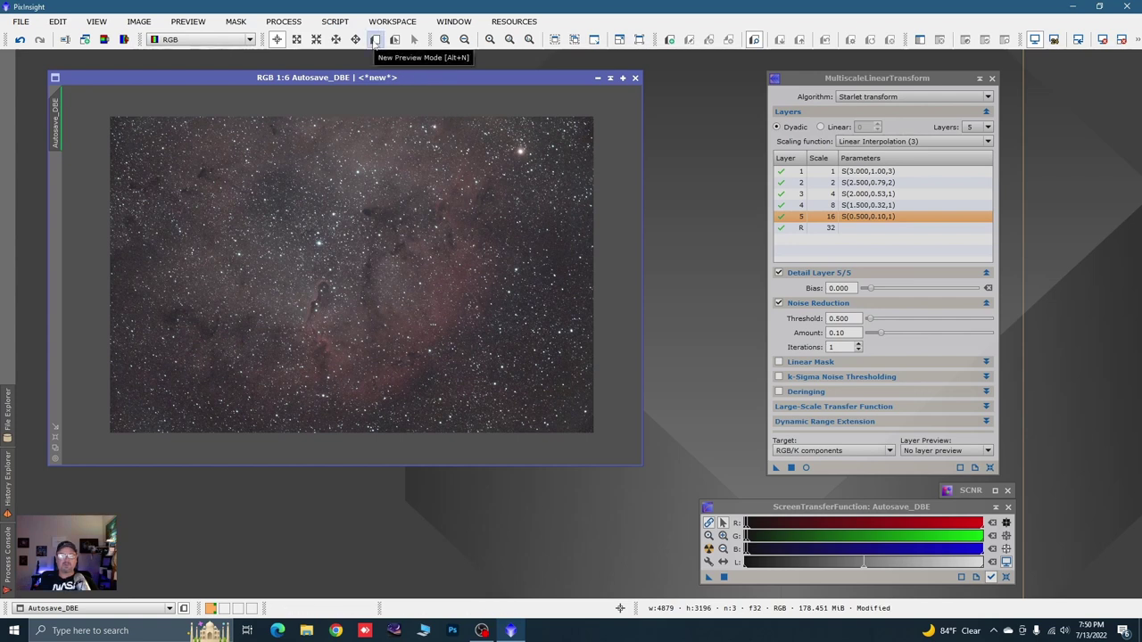
{"action": "left_click", "coordinate": [376, 41]}
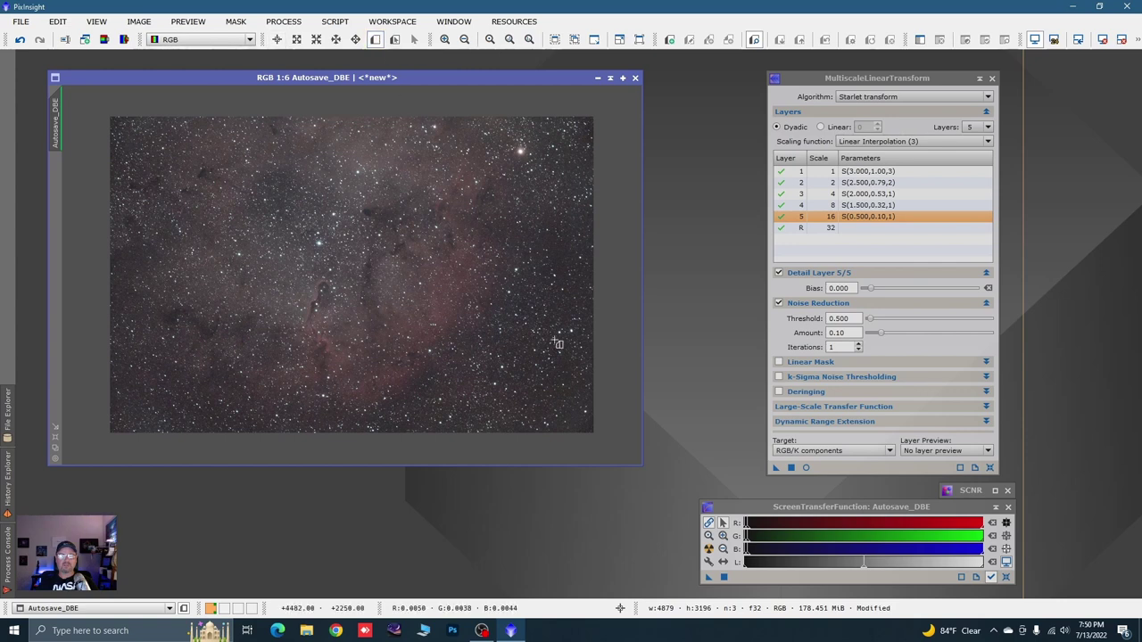
{"action": "left_click_drag", "start_coordinate": [500, 229], "coordinate": [578, 284]}
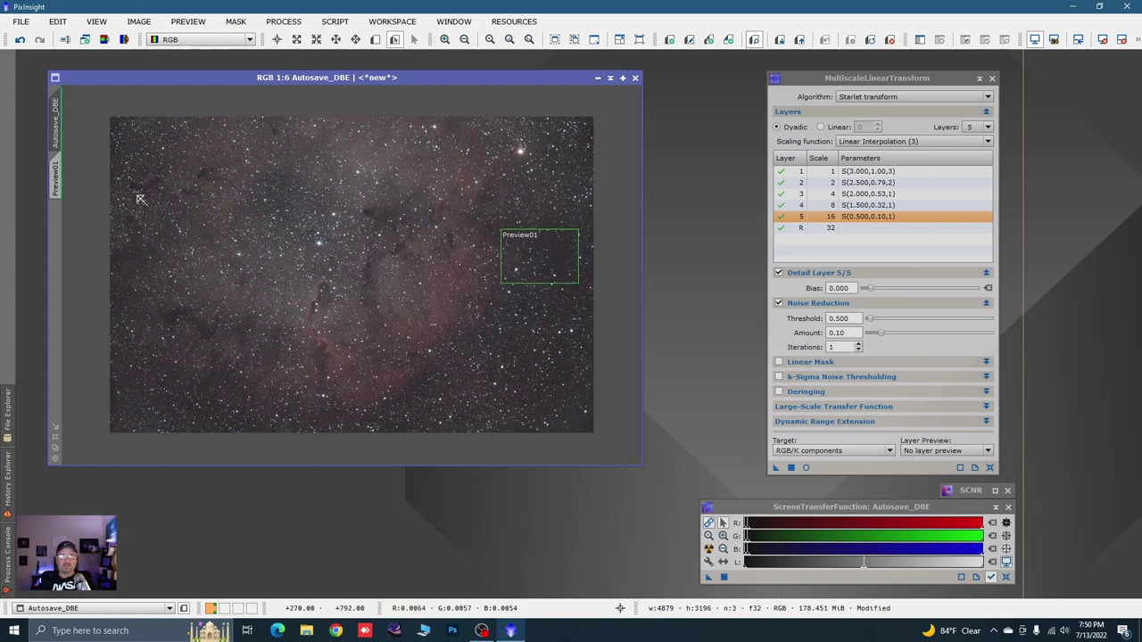
Step: View Preview01 on its own, then return to the full IC 1396 image
{"action": "left_click", "coordinate": [56, 182]}
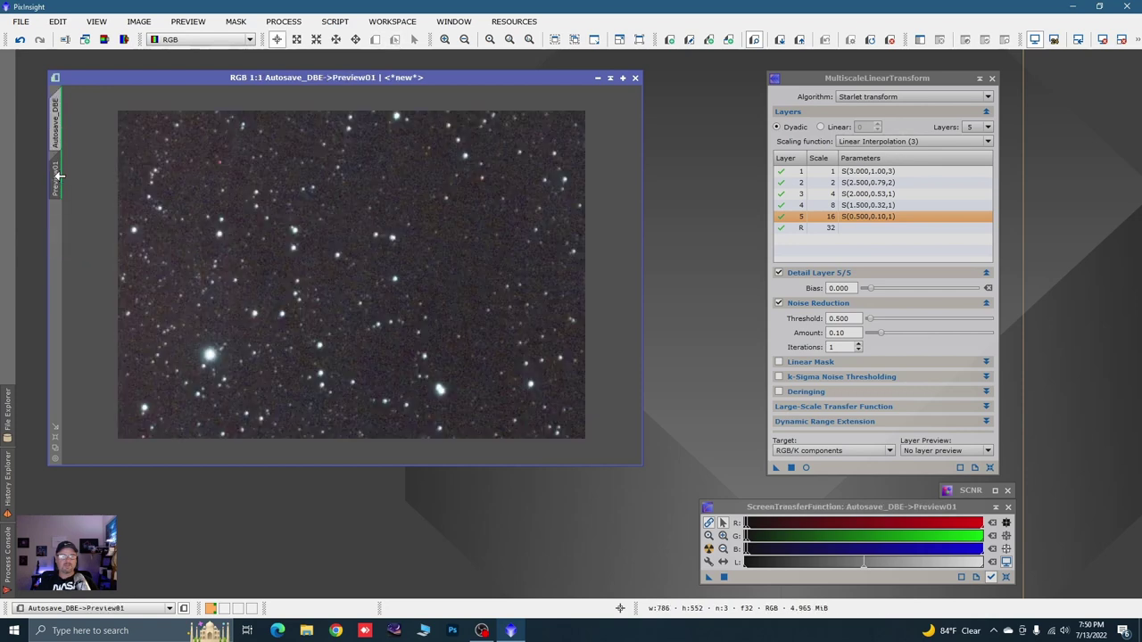
{"action": "scroll", "coordinate": [404, 283], "scroll_direction": "up", "scroll_amount": 1}
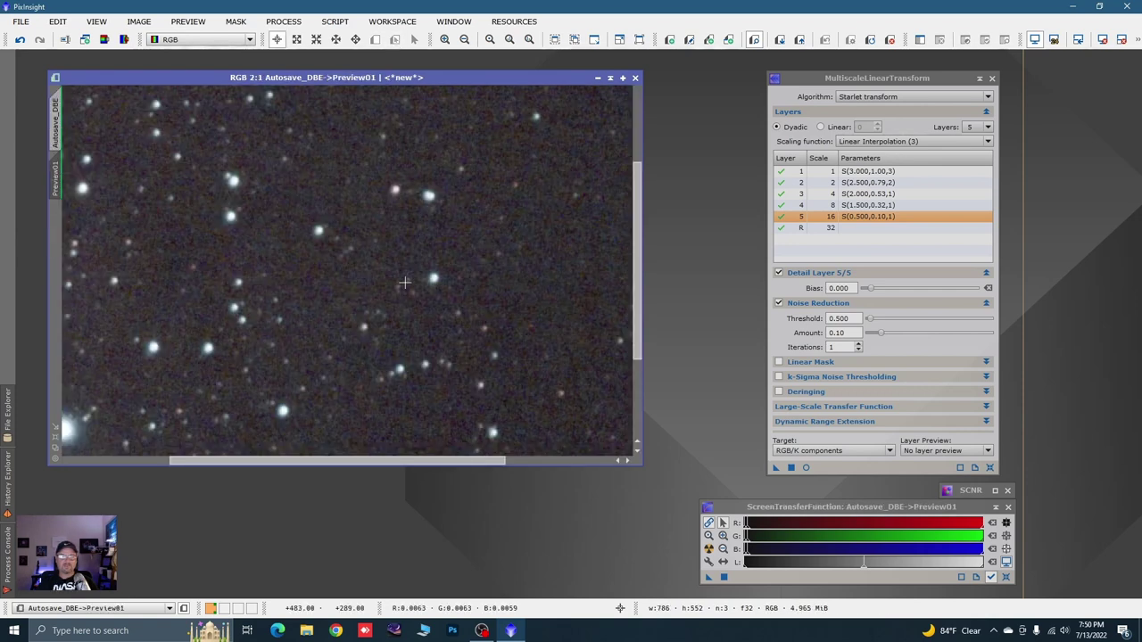
{"action": "scroll", "coordinate": [404, 283], "scroll_direction": "down", "scroll_amount": 1}
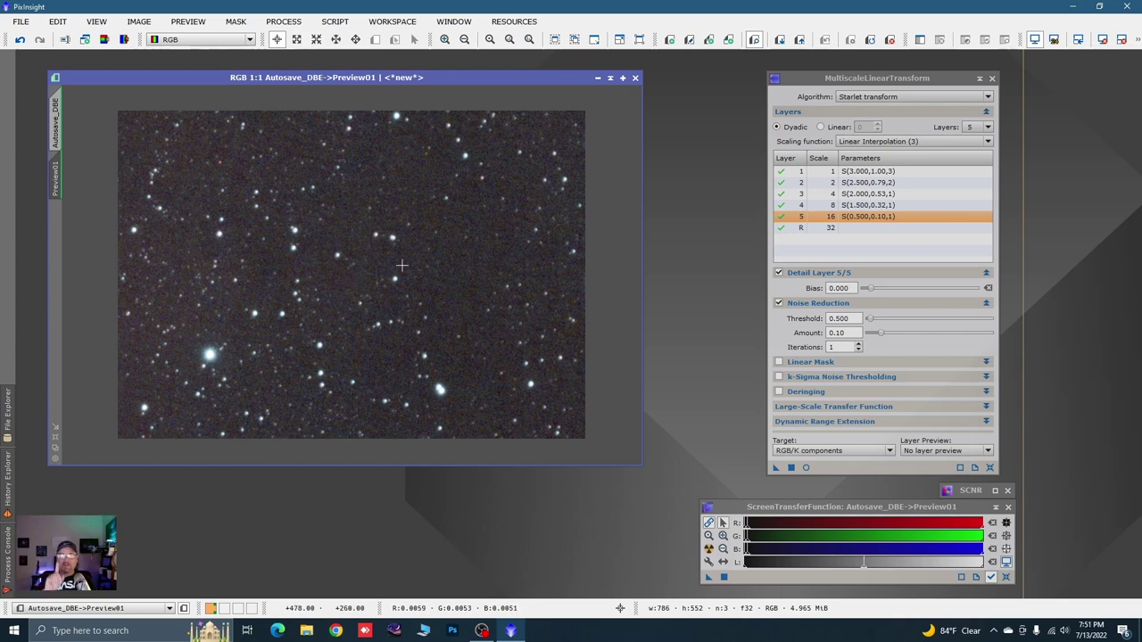
{"action": "left_click", "coordinate": [57, 126]}
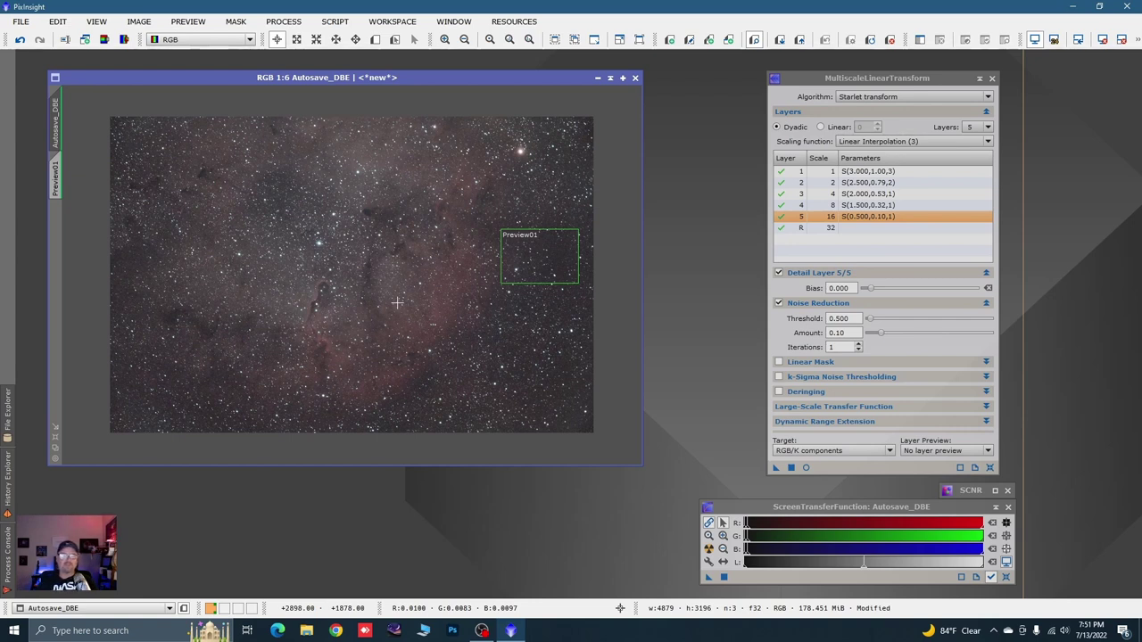
{"action": "scroll", "coordinate": [406, 308], "scroll_direction": "up", "scroll_amount": 2}
{"action": "scroll", "coordinate": [416, 314], "scroll_direction": "up", "scroll_amount": 2}
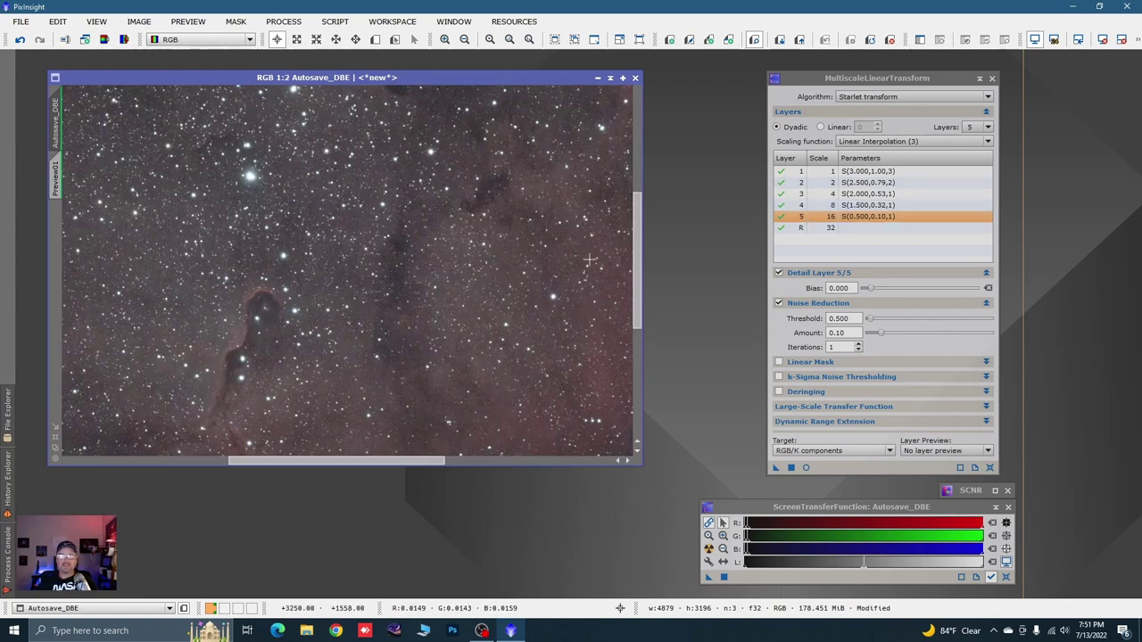
{"action": "scroll", "coordinate": [358, 282], "scroll_direction": "down", "scroll_amount": 3}
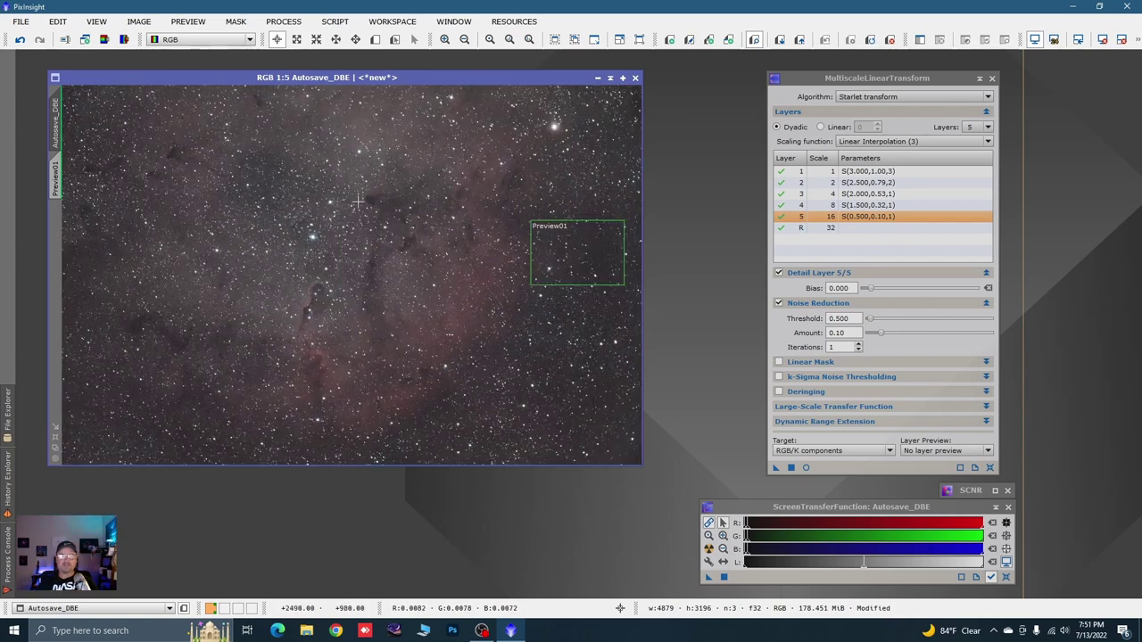
{"action": "scroll", "coordinate": [388, 295], "scroll_direction": "up", "scroll_amount": 2}
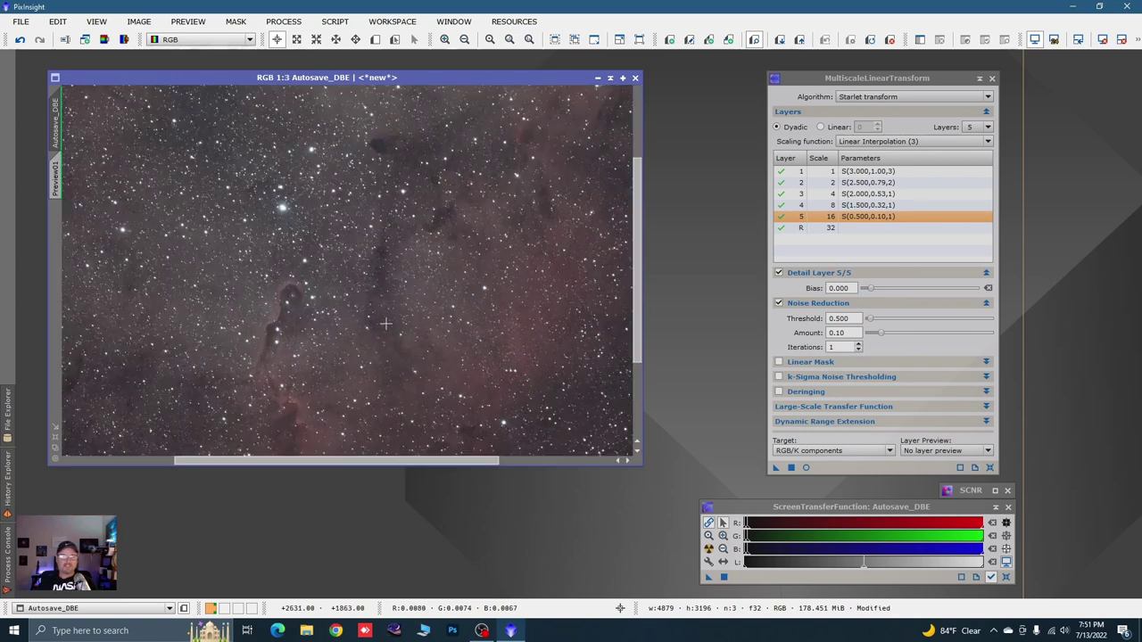
{"action": "scroll", "coordinate": [401, 298], "scroll_direction": "down", "scroll_amount": 2}
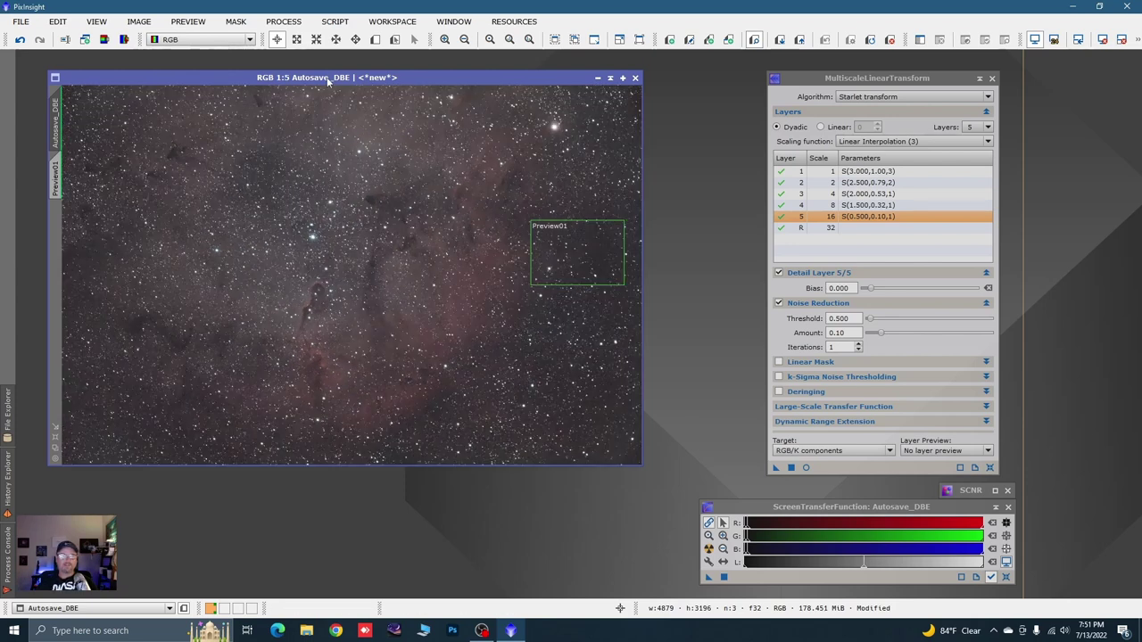
Step: Enable the Linear Mask in MultiscaleLinearTransform, expand its settings and tick Preview mask
{"action": "left_click_drag", "start_coordinate": [330, 77], "coordinate": [316, 78]}
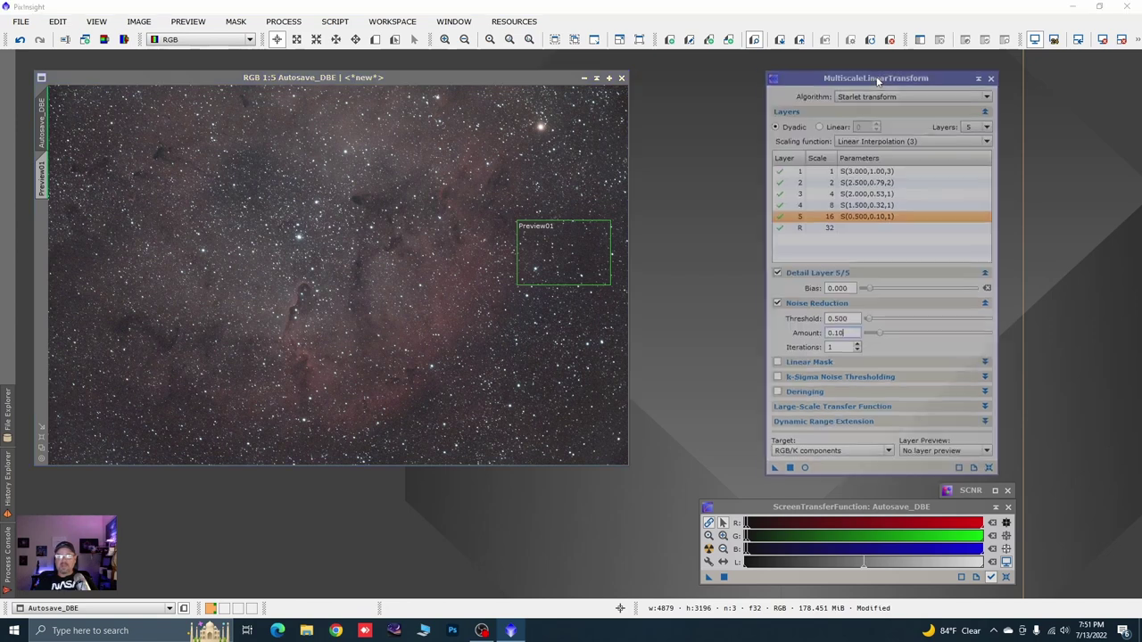
{"action": "left_click_drag", "start_coordinate": [879, 72], "coordinate": [868, 68]}
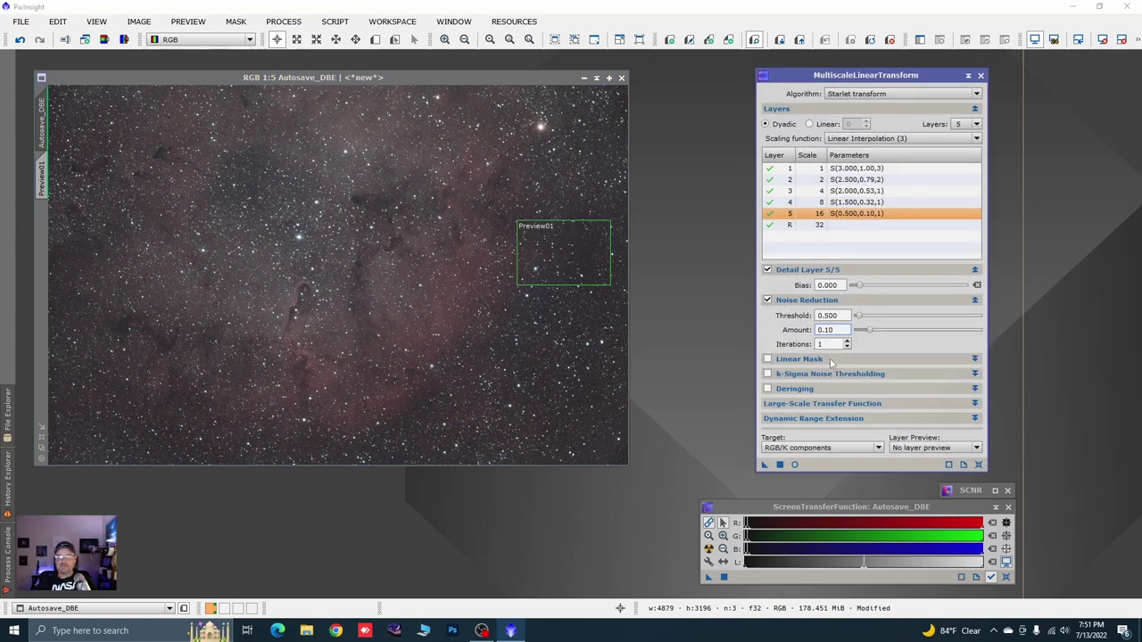
{"action": "left_click", "coordinate": [767, 359]}
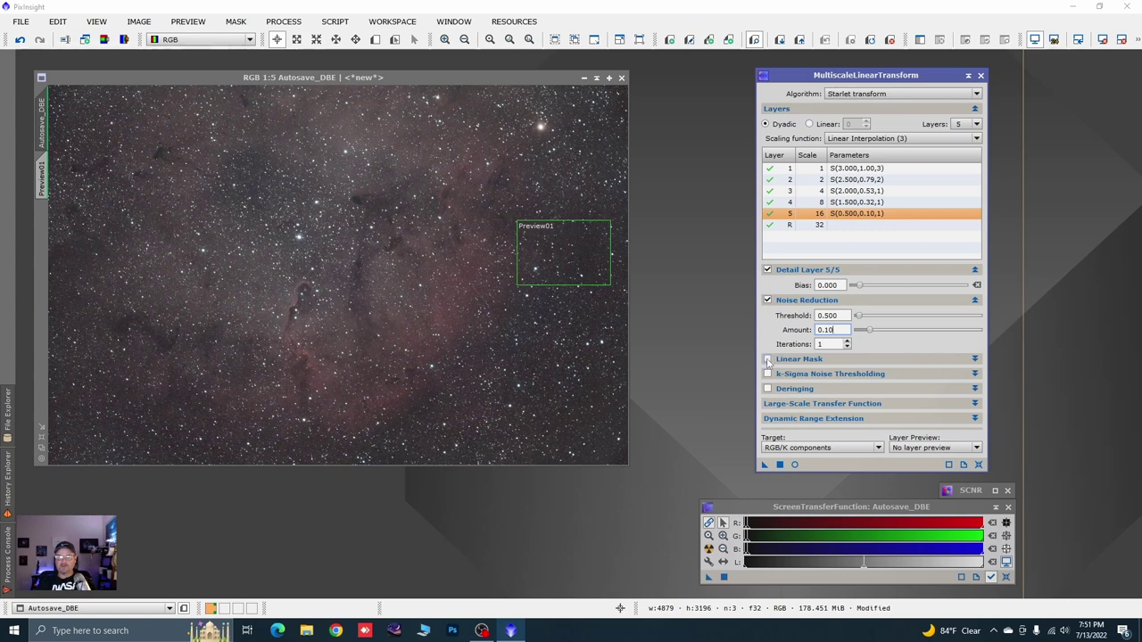
{"action": "left_click", "coordinate": [975, 360]}
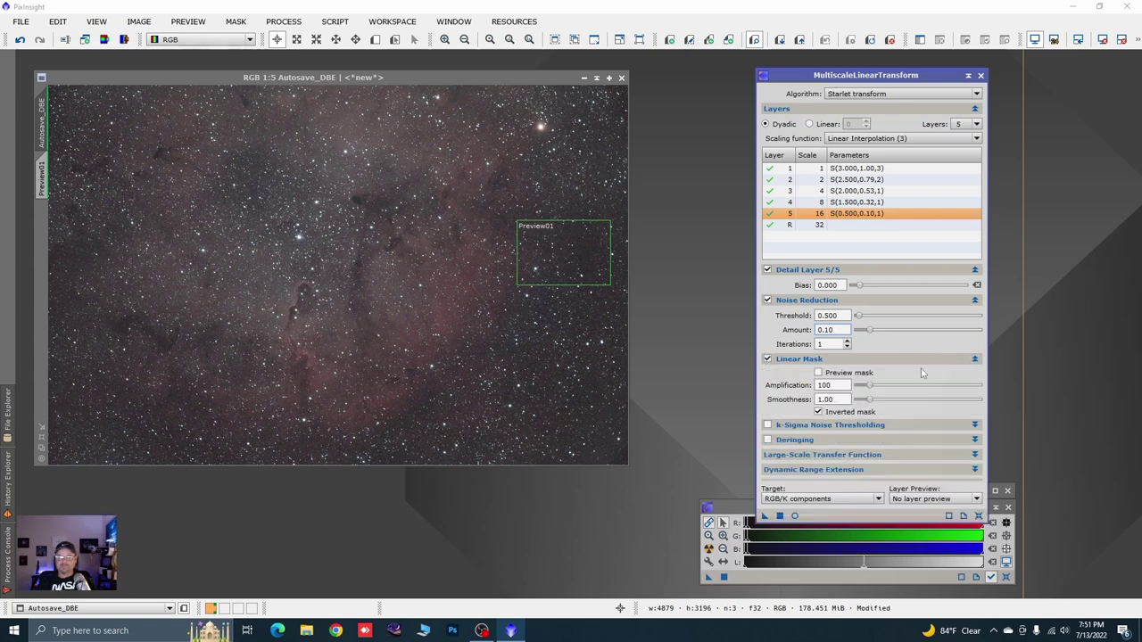
{"action": "left_click", "coordinate": [826, 373]}
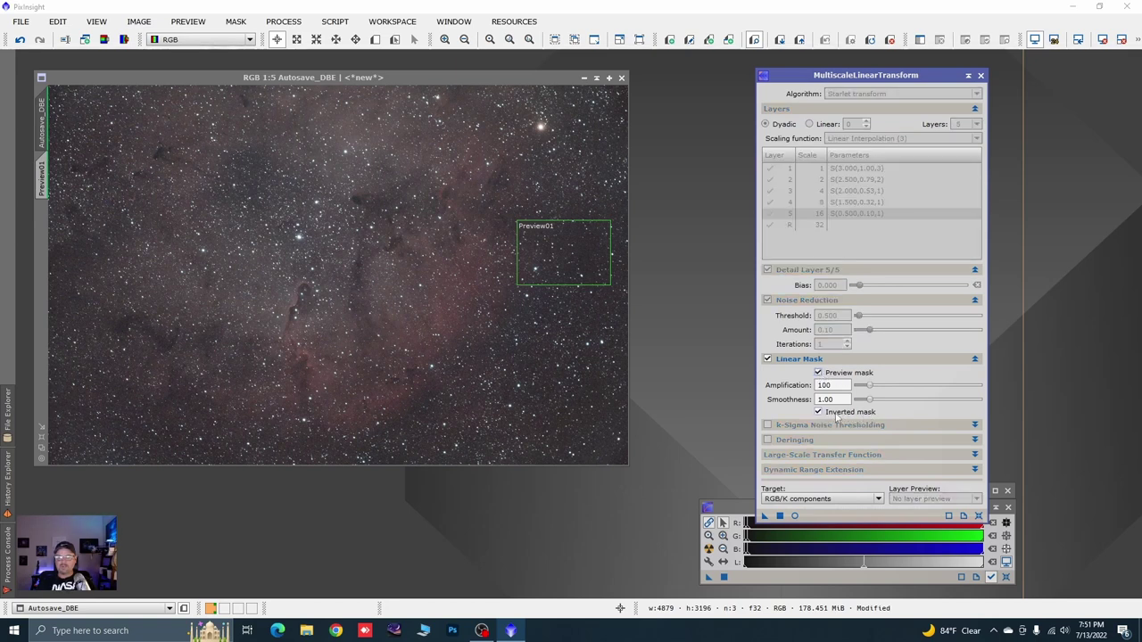
{"action": "mouse_move", "coordinate": [828, 419]}
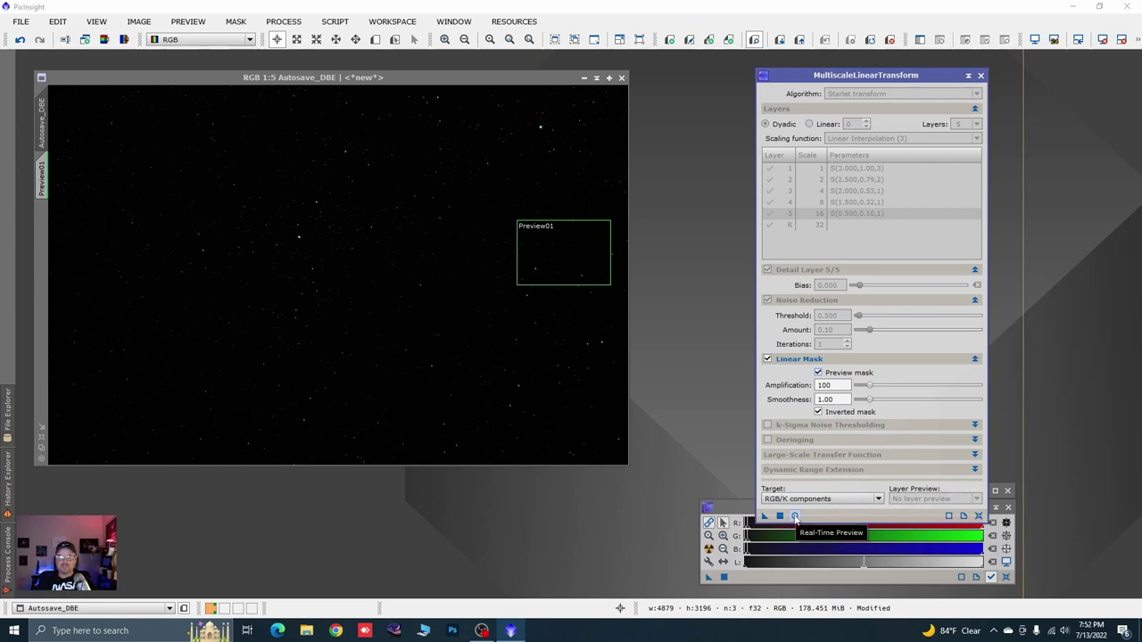
Step: Open the Real-Time Preview and set the Target to Lightness (CIE L*)
{"action": "left_click", "coordinate": [794, 518]}
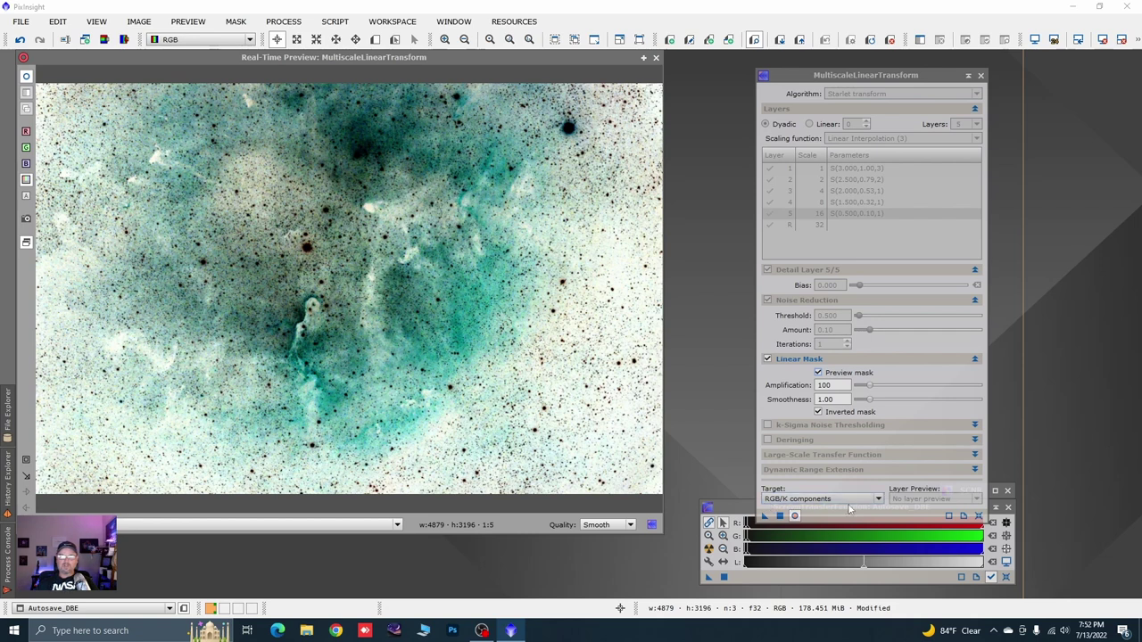
{"action": "left_click", "coordinate": [881, 501]}
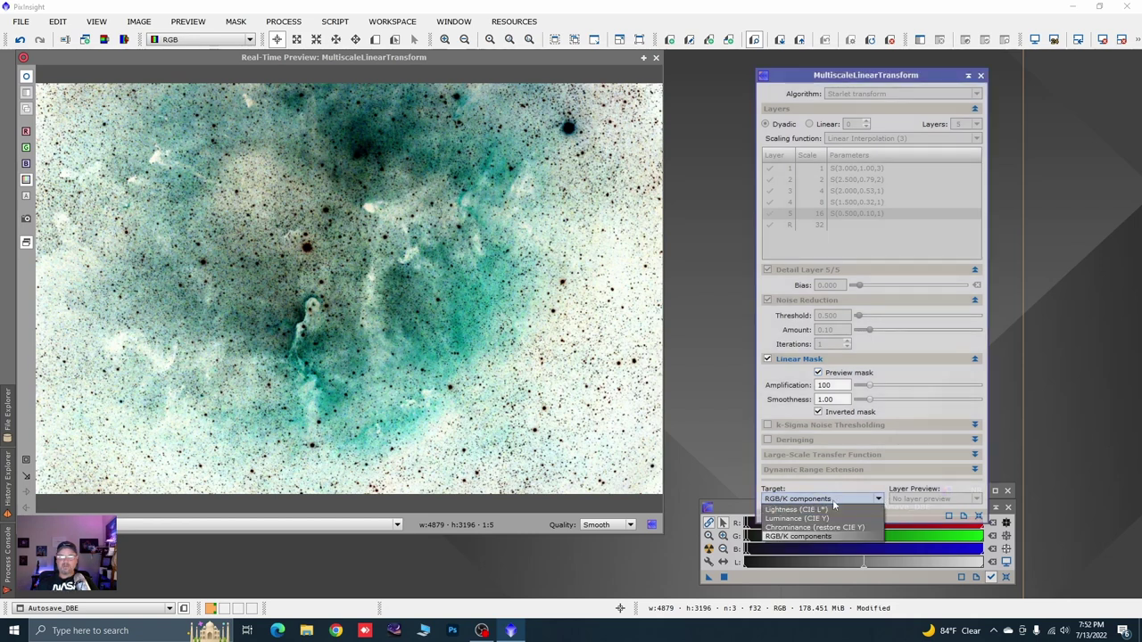
{"action": "left_click", "coordinate": [810, 512]}
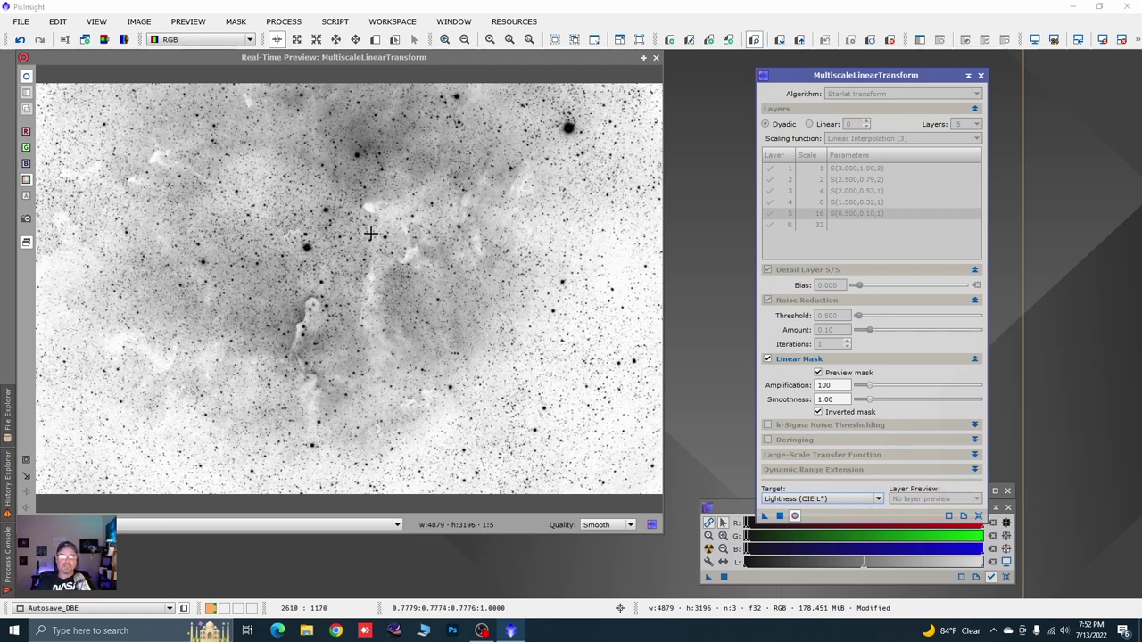
Step: Set mask amplification to 170 and smoothness to 1.50, then close the preview
{"action": "left_click", "coordinate": [870, 386]}
{"action": "left_click_drag", "start_coordinate": [870, 386], "coordinate": [875, 386]}
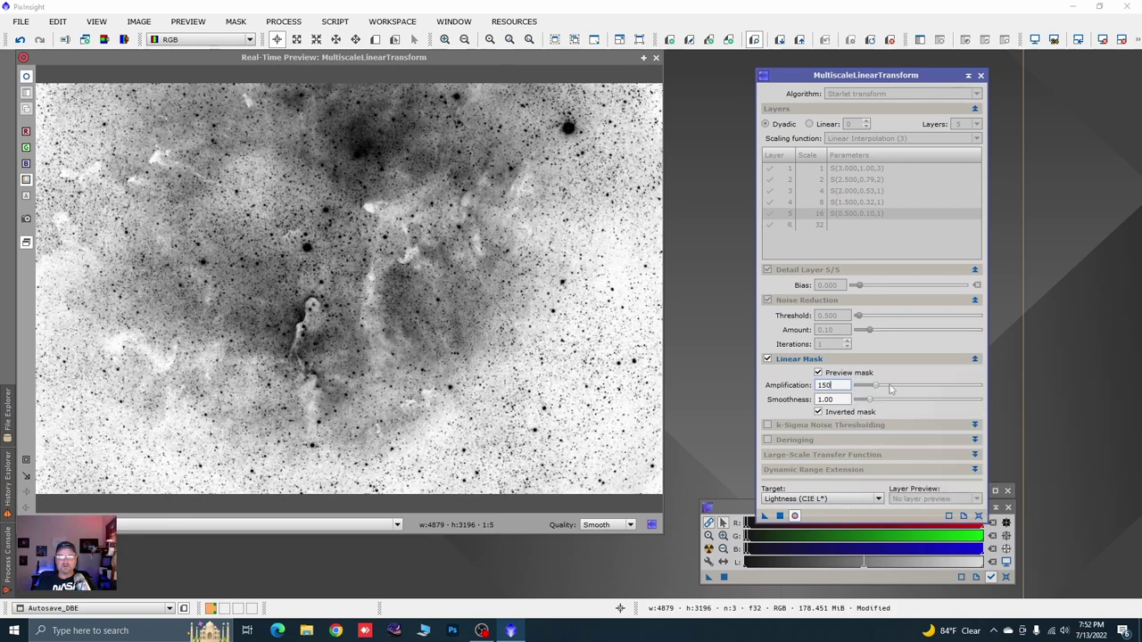
{"action": "left_click_drag", "start_coordinate": [876, 386], "coordinate": [879, 386]}
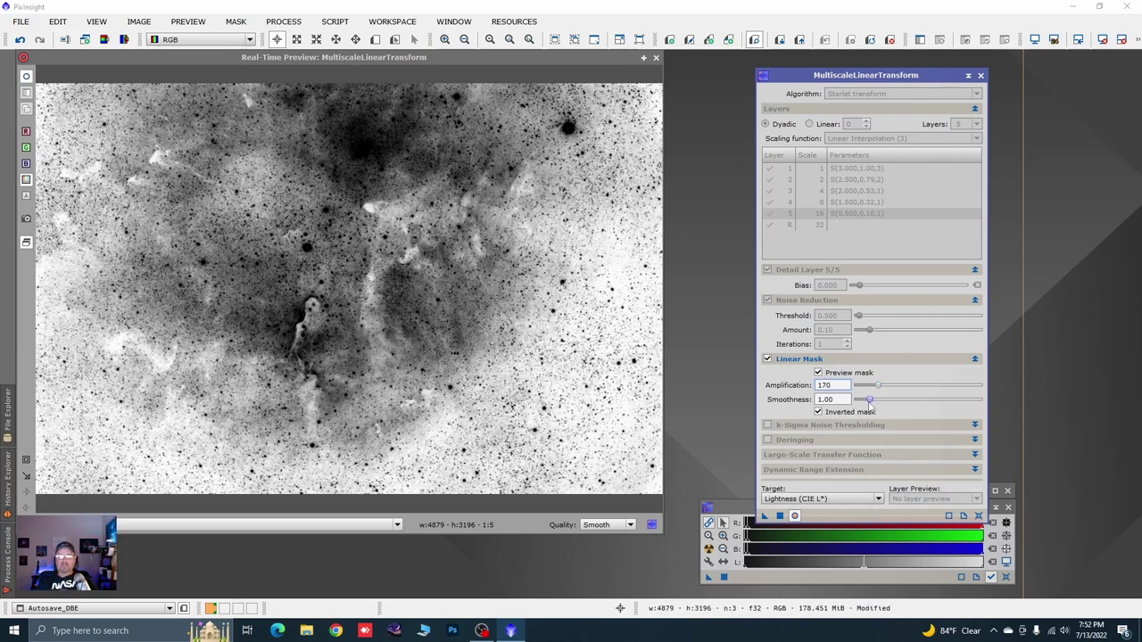
{"action": "left_click_drag", "start_coordinate": [869, 401], "coordinate": [875, 399]}
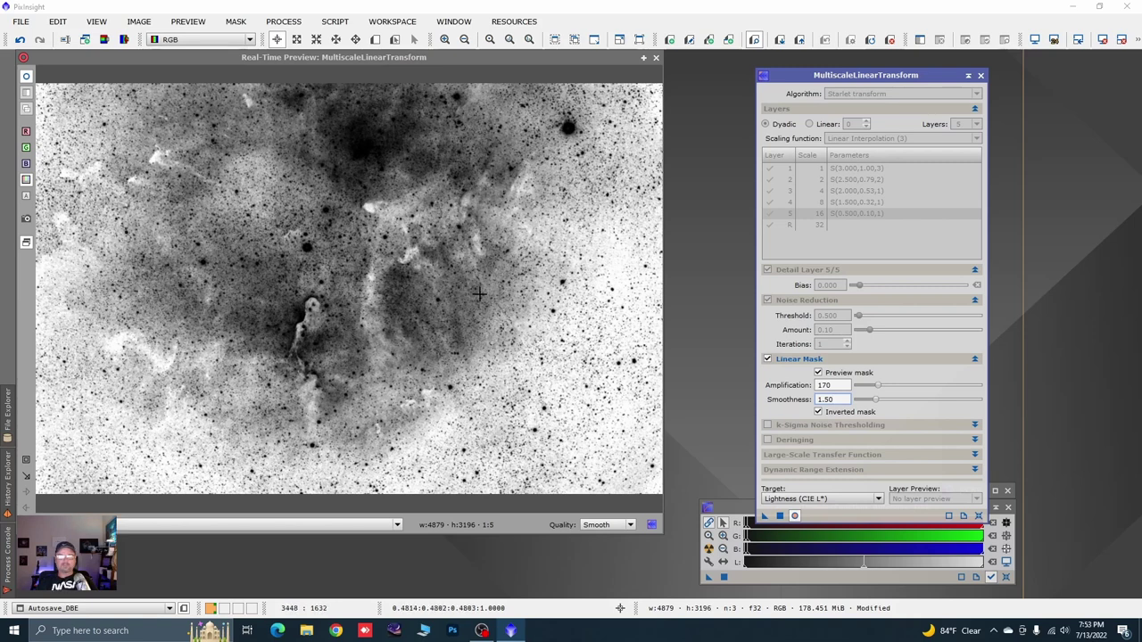
{"action": "left_click", "coordinate": [656, 57]}
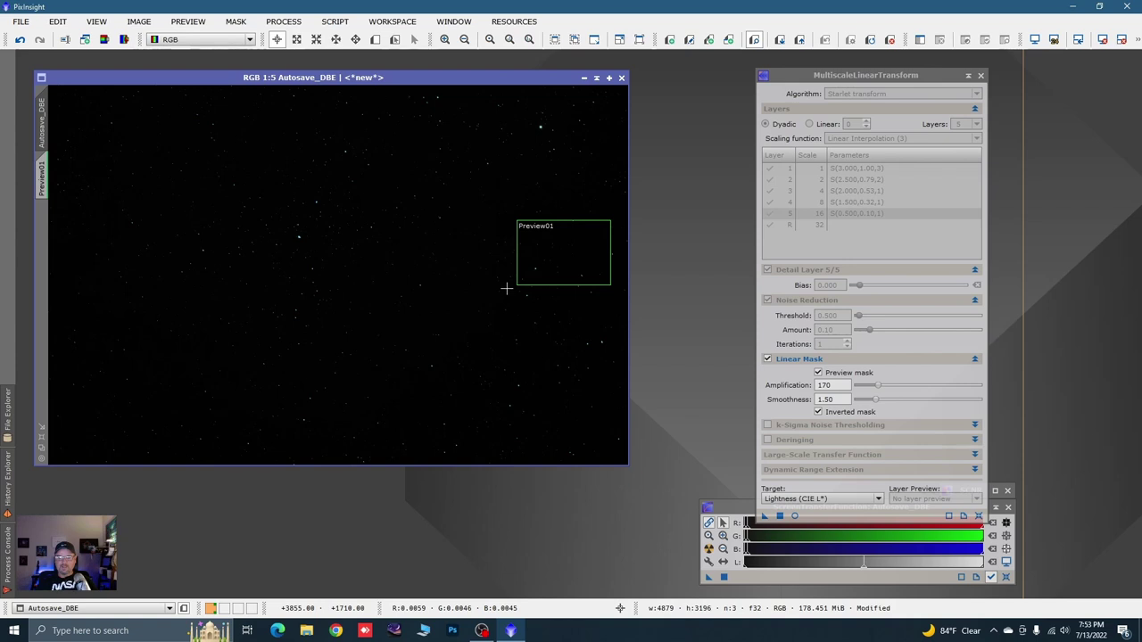
Step: Turn off Preview mask, auto-stretch with STF, and apply MLT to Preview01
{"action": "left_click", "coordinate": [817, 373]}
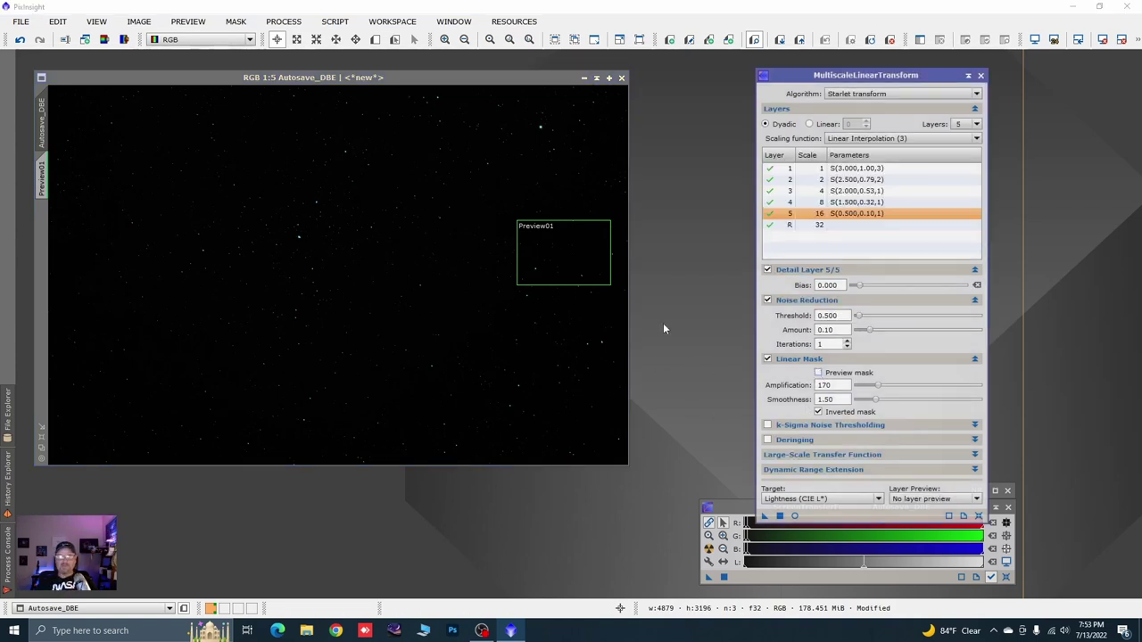
{"action": "key", "text": "ctrl+a"}
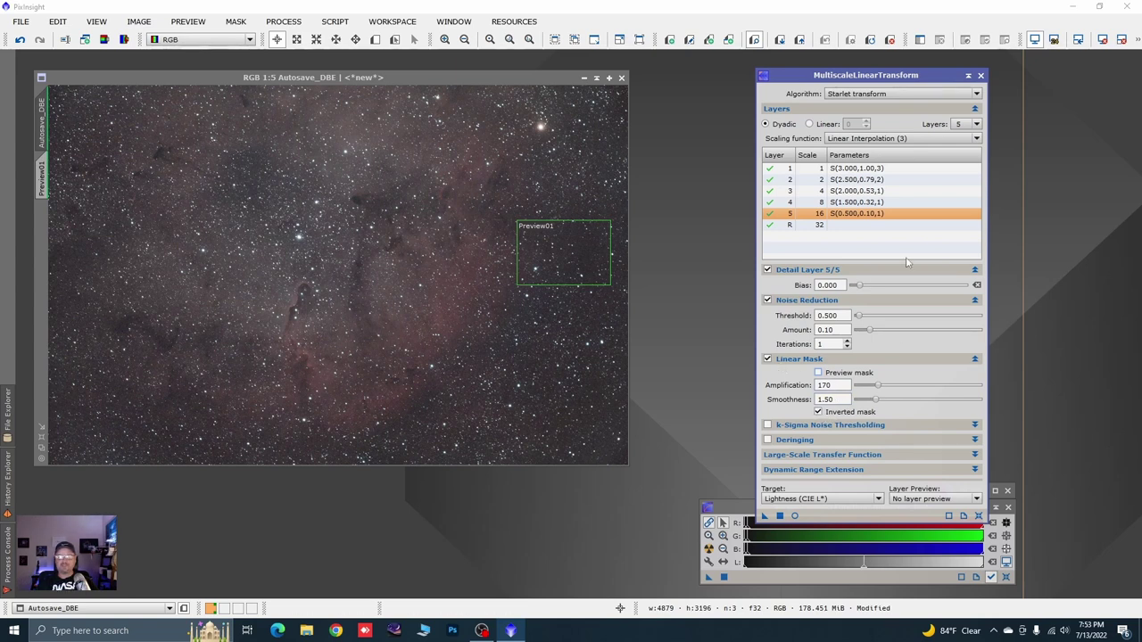
{"action": "left_click", "coordinate": [43, 174]}
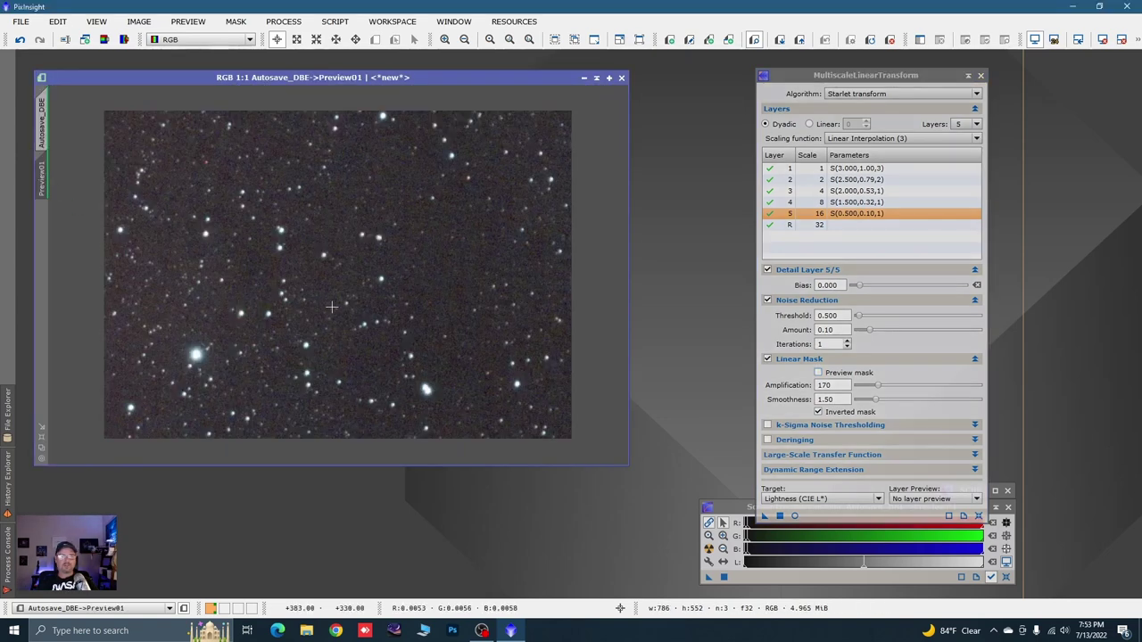
{"action": "left_click", "coordinate": [765, 517]}
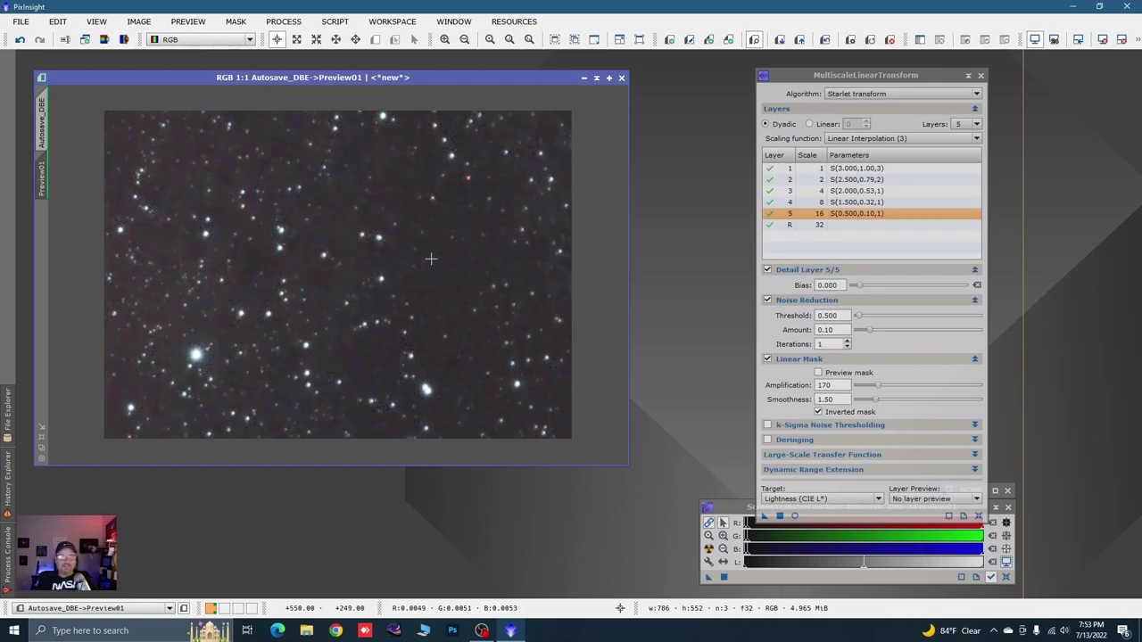
Step: Toggle Preview01 between noise-reduced and untreated versions with Ctrl+Shift+Z to compare
{"action": "key", "text": "ctrl+shift+z"}
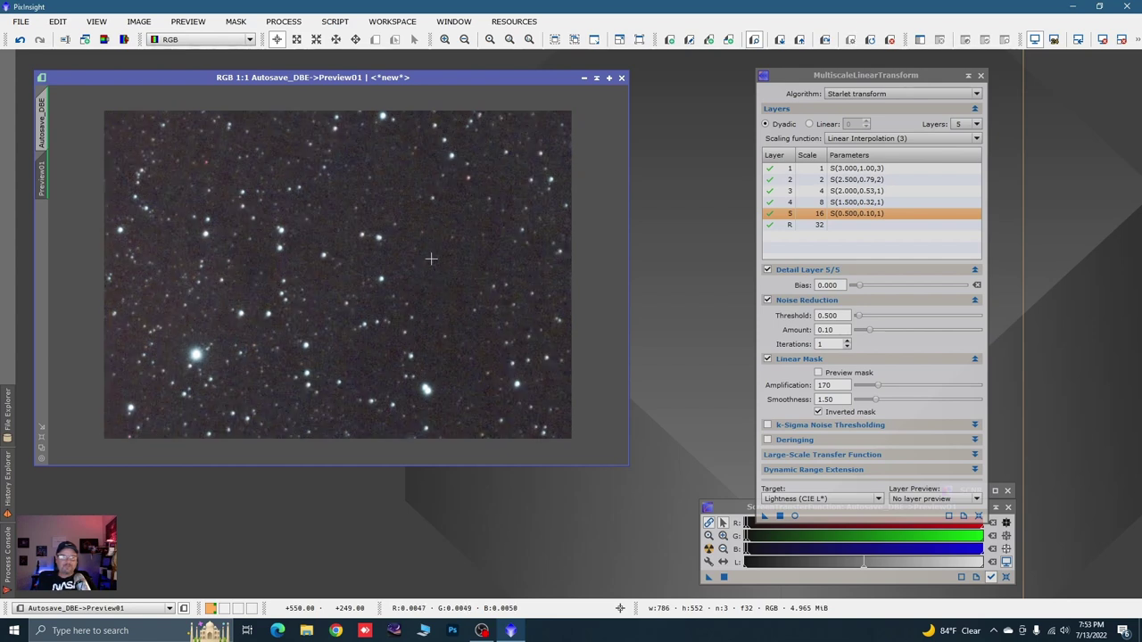
{"action": "key", "text": "ctrl+shift+z"}
{"action": "key", "text": "ctrl+shift+z"}
{"action": "key", "text": "ctrl+shift+z"}
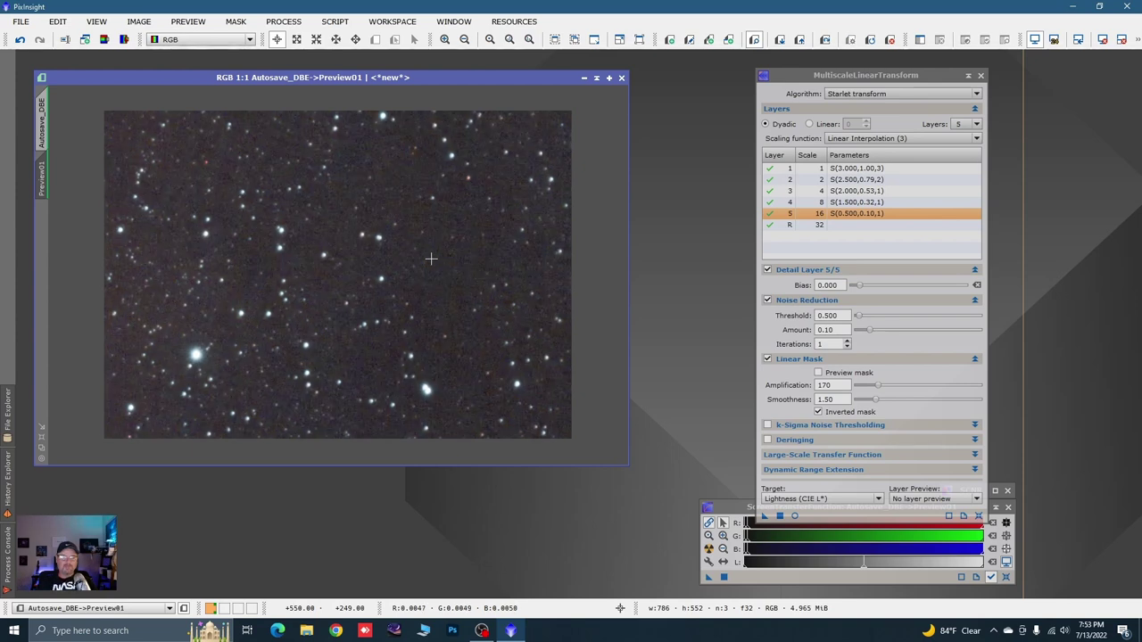
{"action": "key", "text": "ctrl+shift+z"}
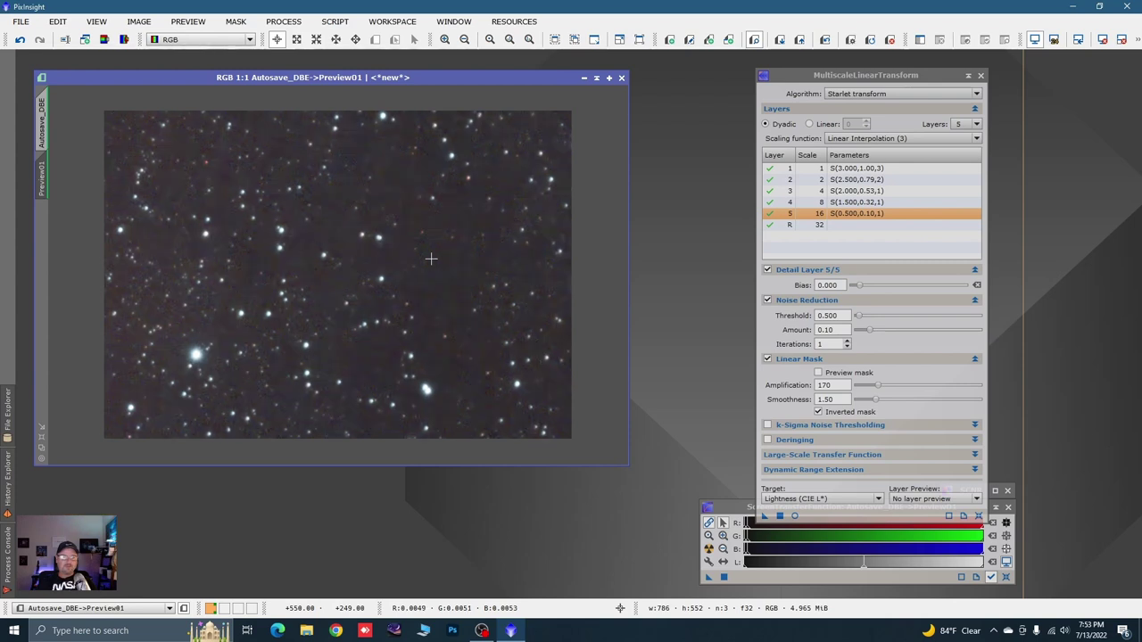
{"action": "key", "text": "ctrl+shift+z"}
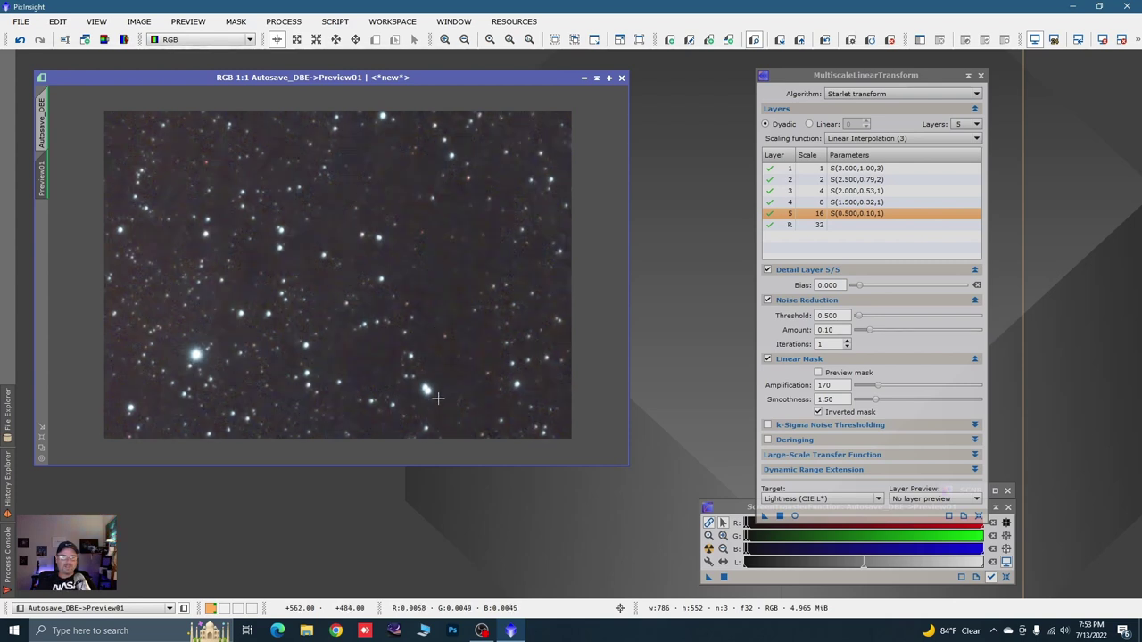
{"action": "key", "text": "ctrl+shift+z"}
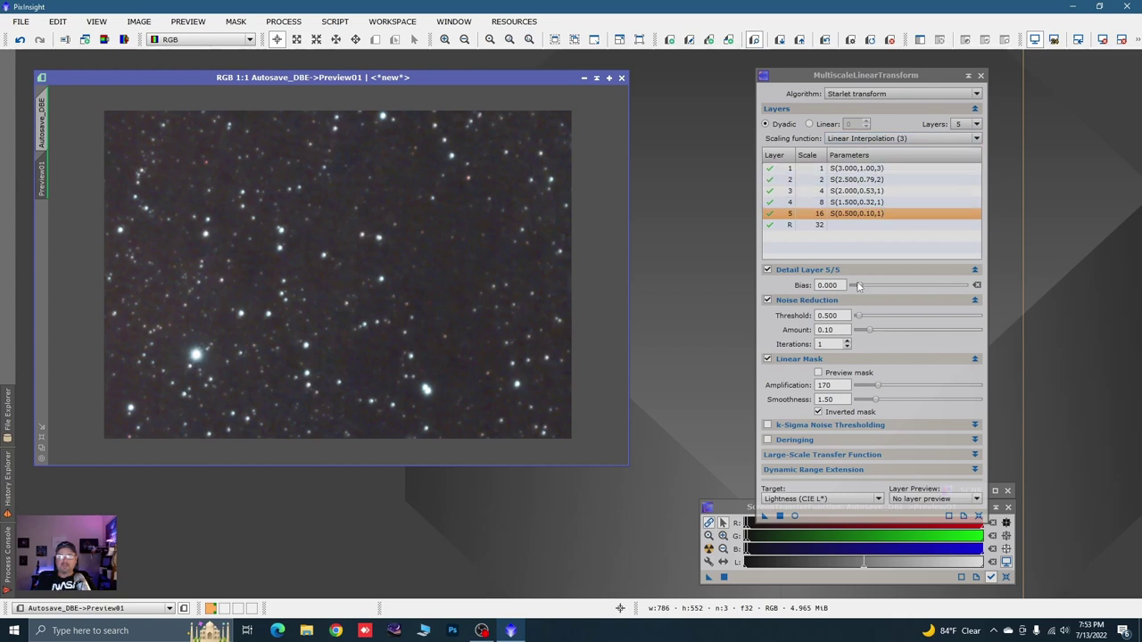
Step: Lower layer 1 iterations to 2, retest on Preview01, then apply MLT to the full Autosave_DBE image
{"action": "left_click", "coordinate": [866, 169]}
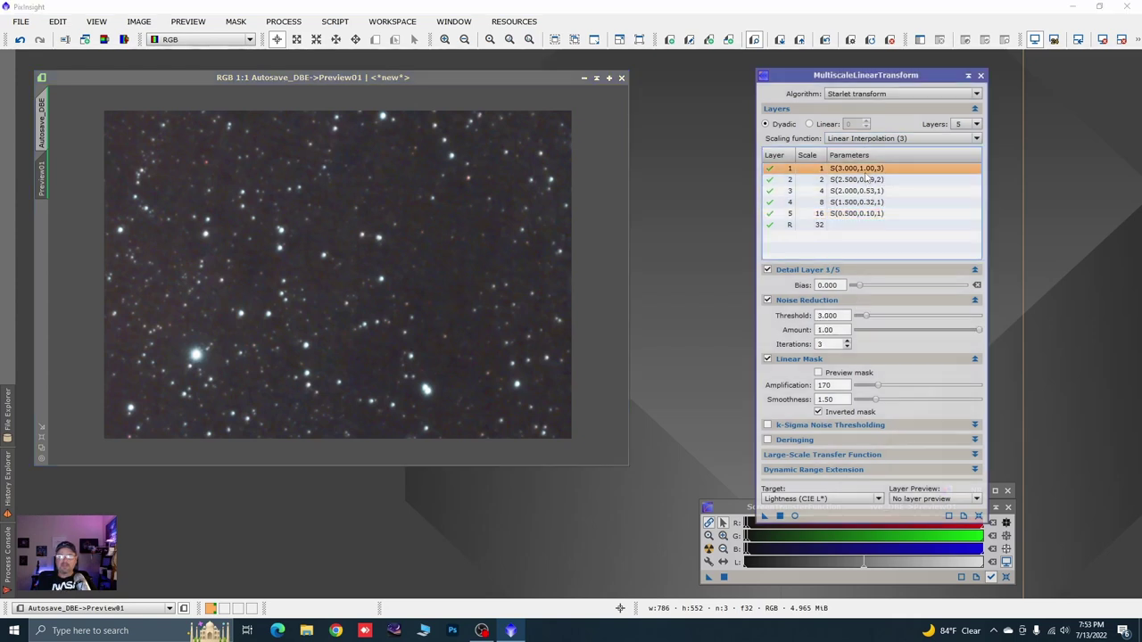
{"action": "left_click", "coordinate": [847, 347]}
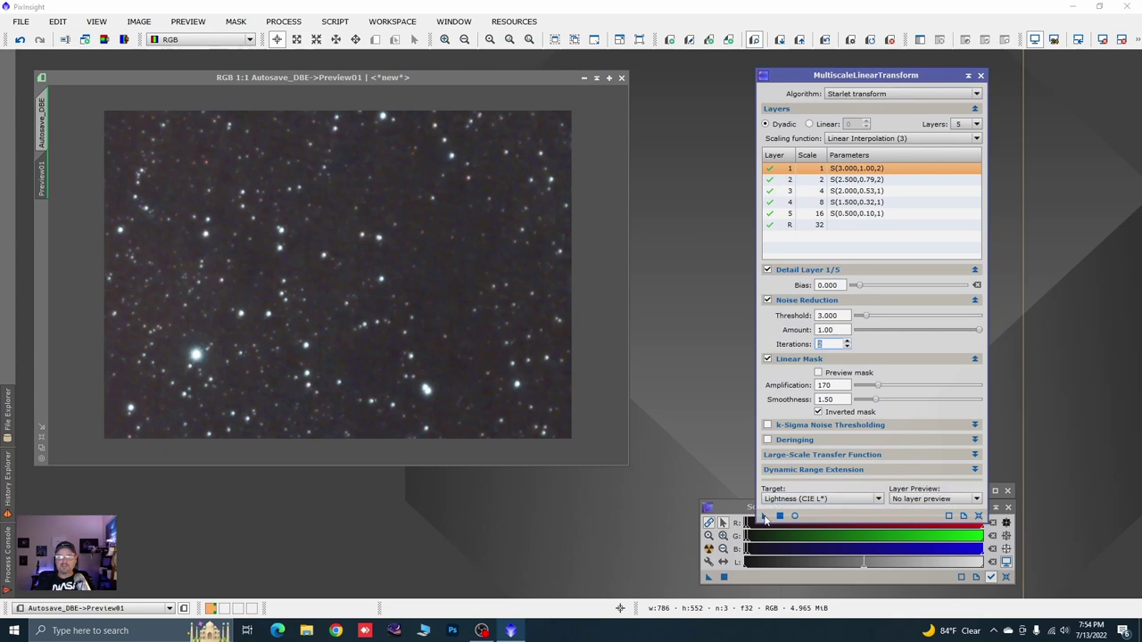
{"action": "left_click_drag", "start_coordinate": [765, 519], "coordinate": [497, 343]}
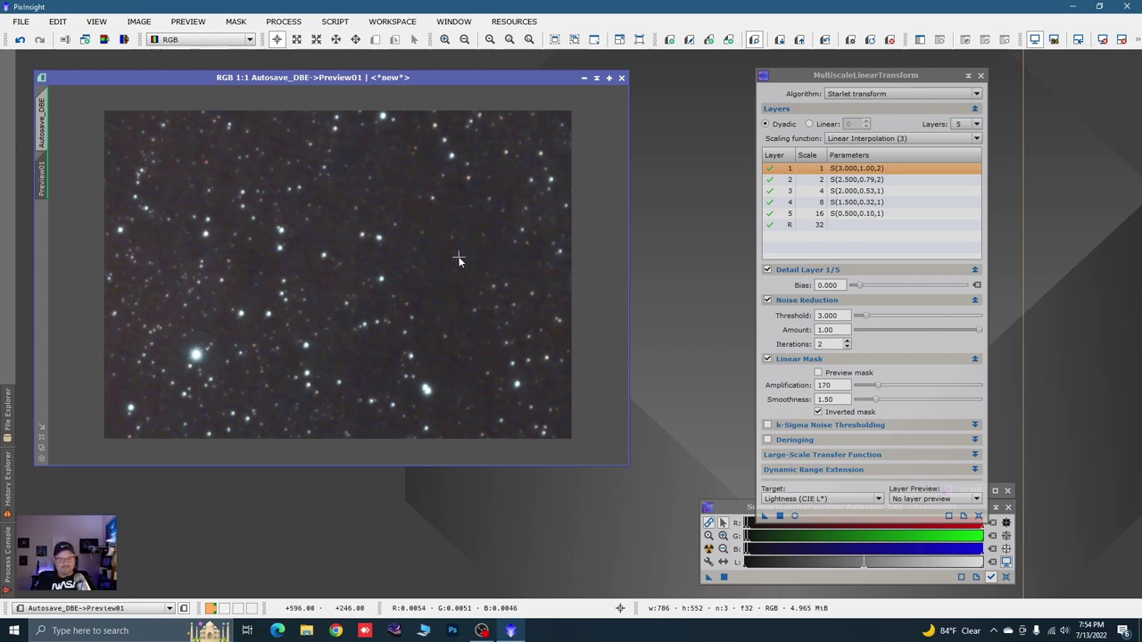
{"action": "key", "text": "ctrl+shift+z"}
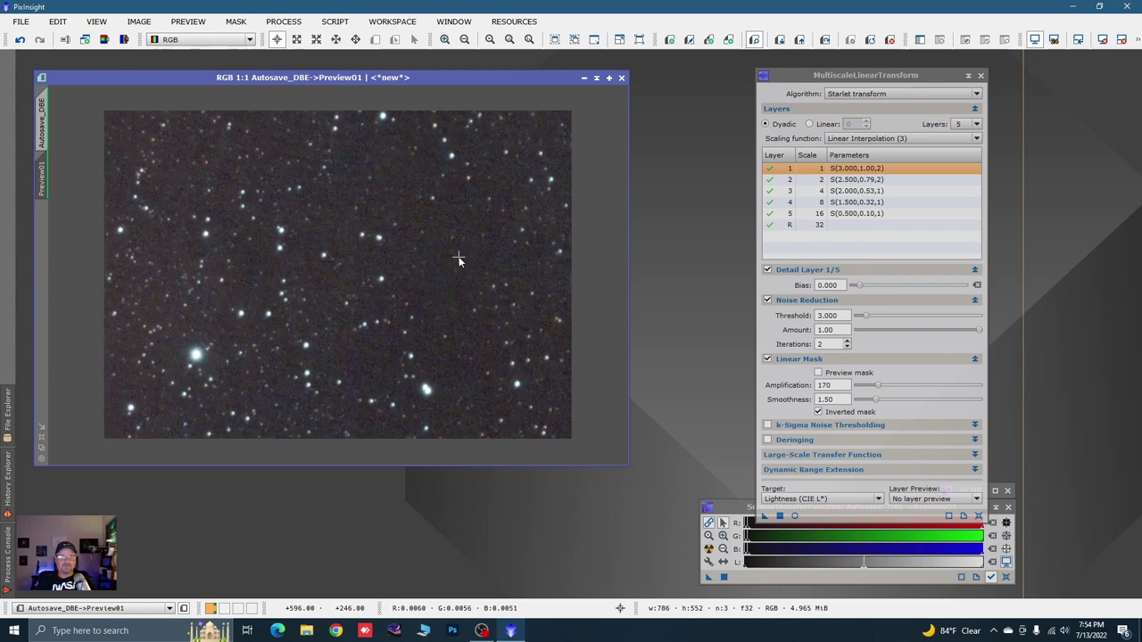
{"action": "key", "text": "ctrl+shift+z"}
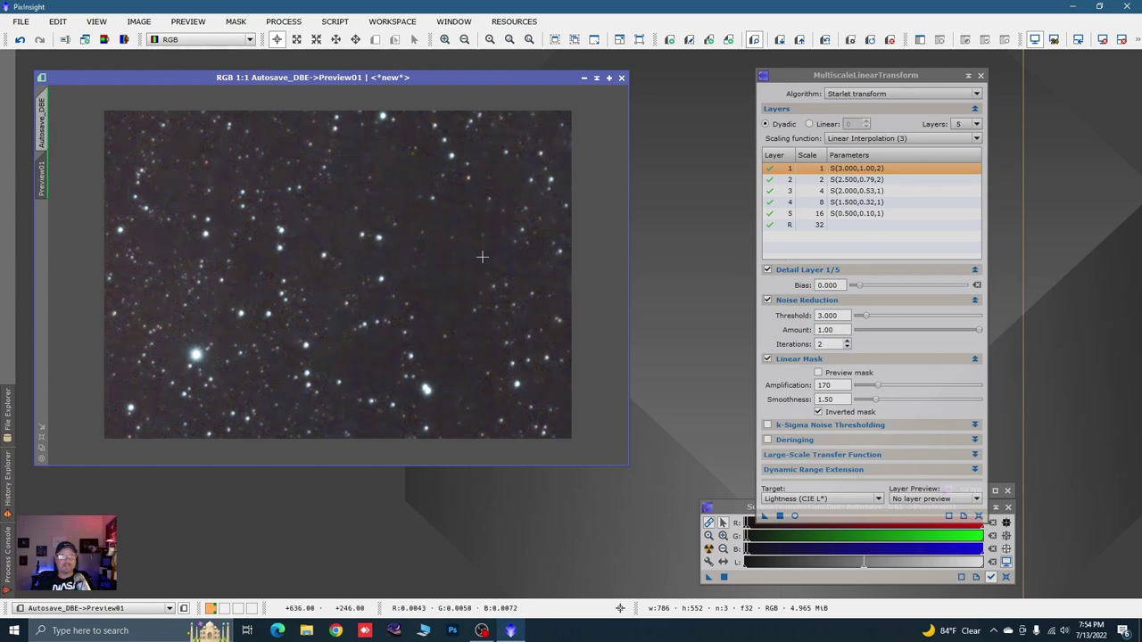
{"action": "left_click", "coordinate": [44, 125]}
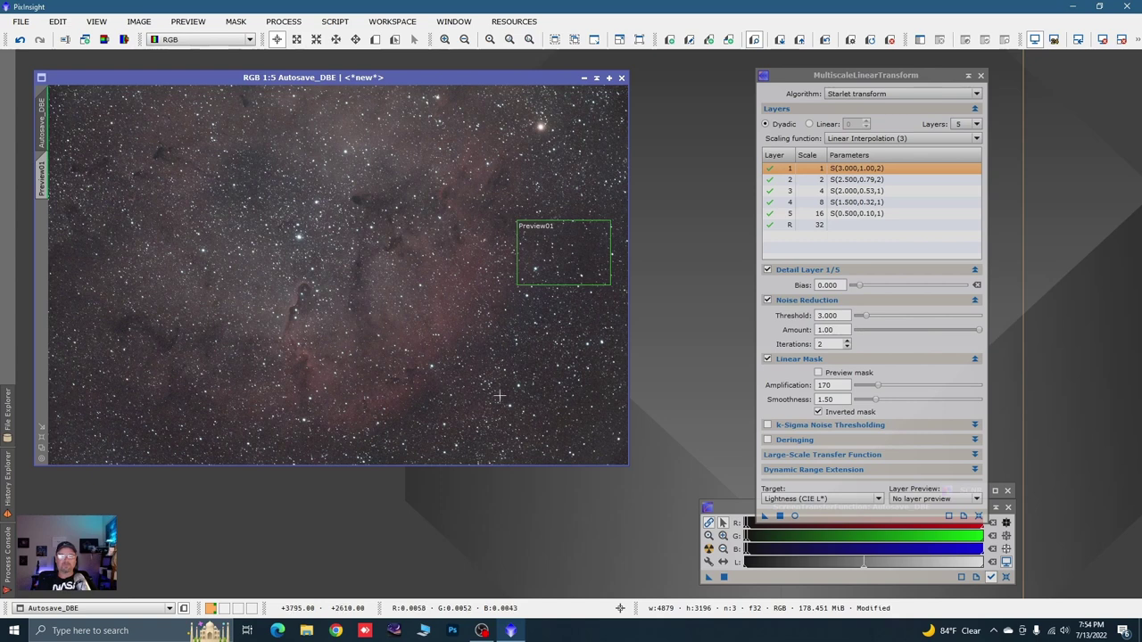
{"action": "left_click_drag", "start_coordinate": [765, 522], "coordinate": [594, 396]}
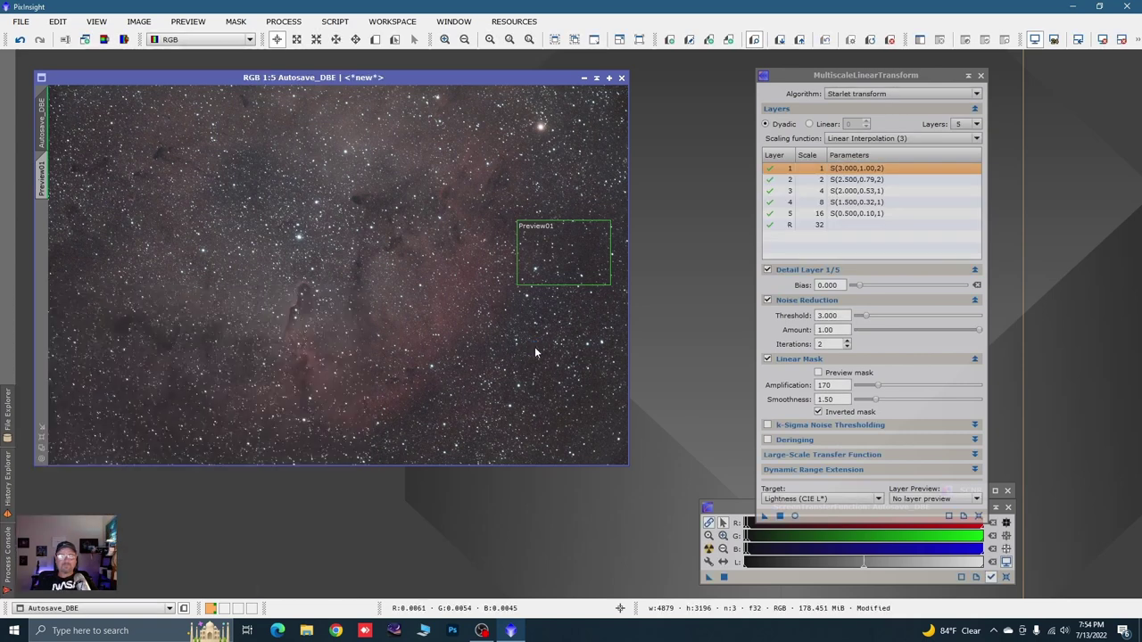
Step: Close MultiscaleLinearTransform and delete Preview01 from Autosave_DBE
{"action": "left_click", "coordinate": [979, 75]}
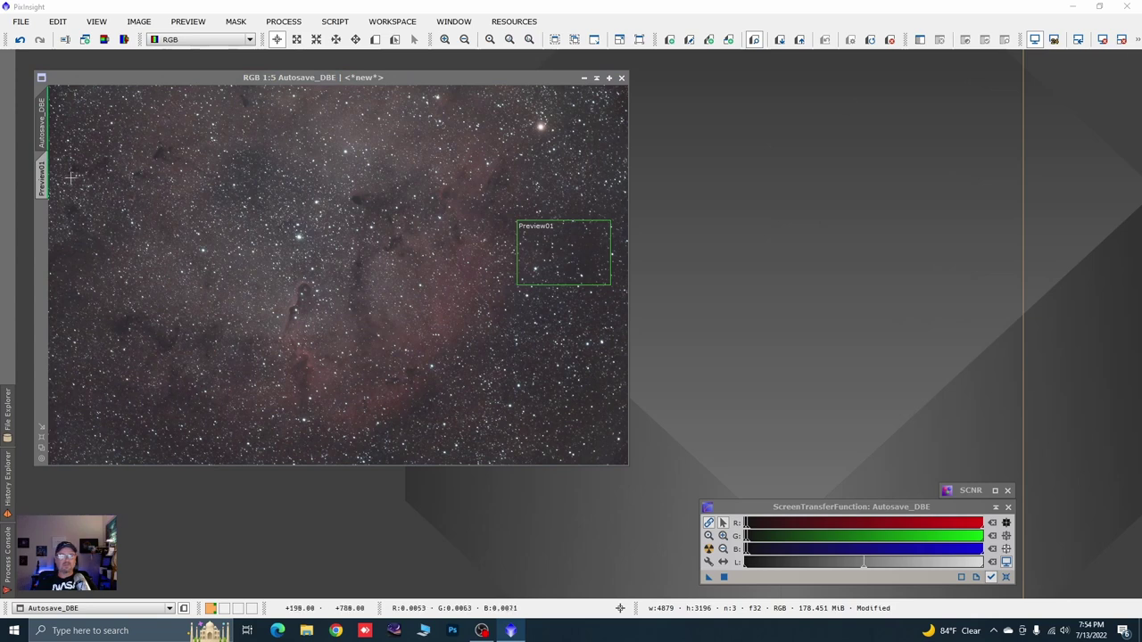
{"action": "right_click", "coordinate": [41, 181]}
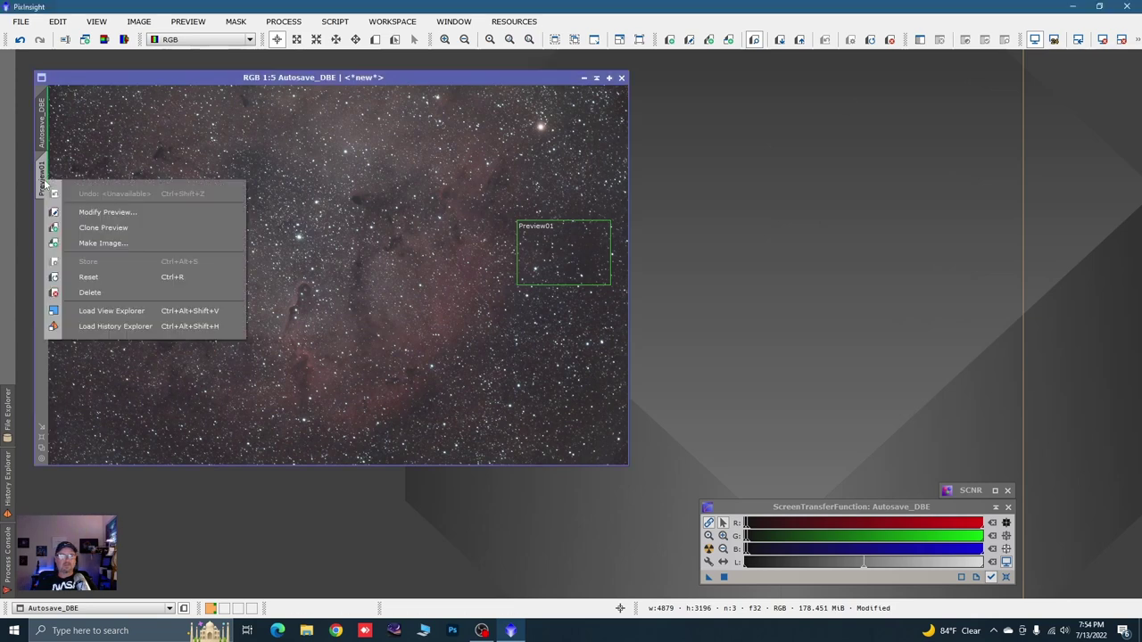
{"action": "left_click", "coordinate": [89, 293]}
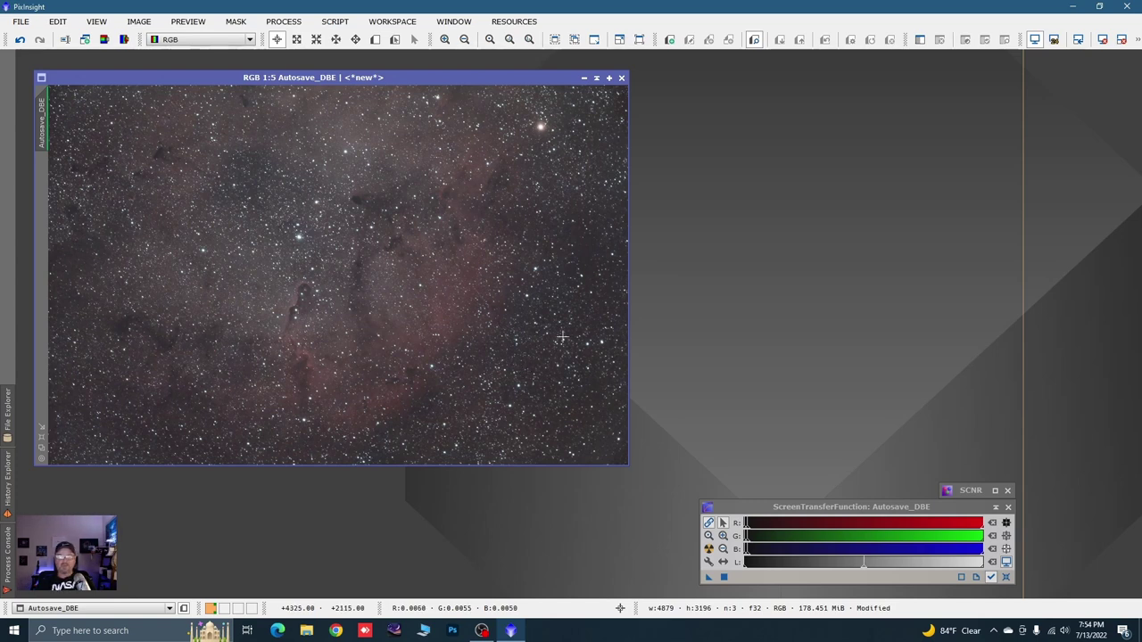
Step: Open HistogramTransformation from the IntensityTransformations processes, move it up, and reset the screen stretch
{"action": "left_click", "coordinate": [296, 23]}
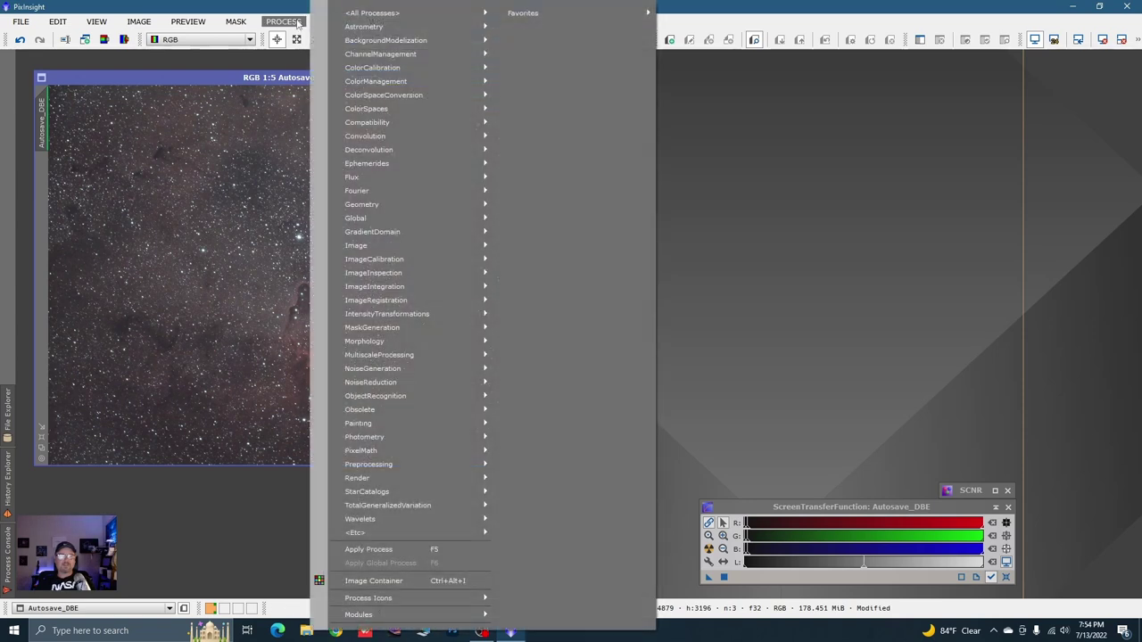
{"action": "mouse_move", "coordinate": [392, 261]}
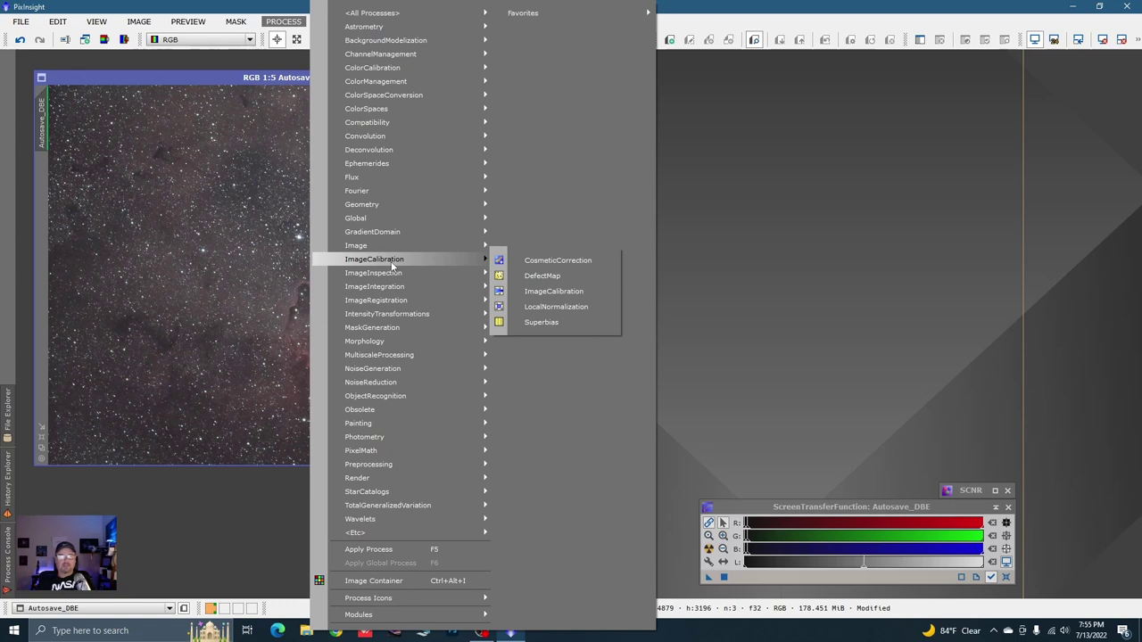
{"action": "mouse_move", "coordinate": [375, 321]}
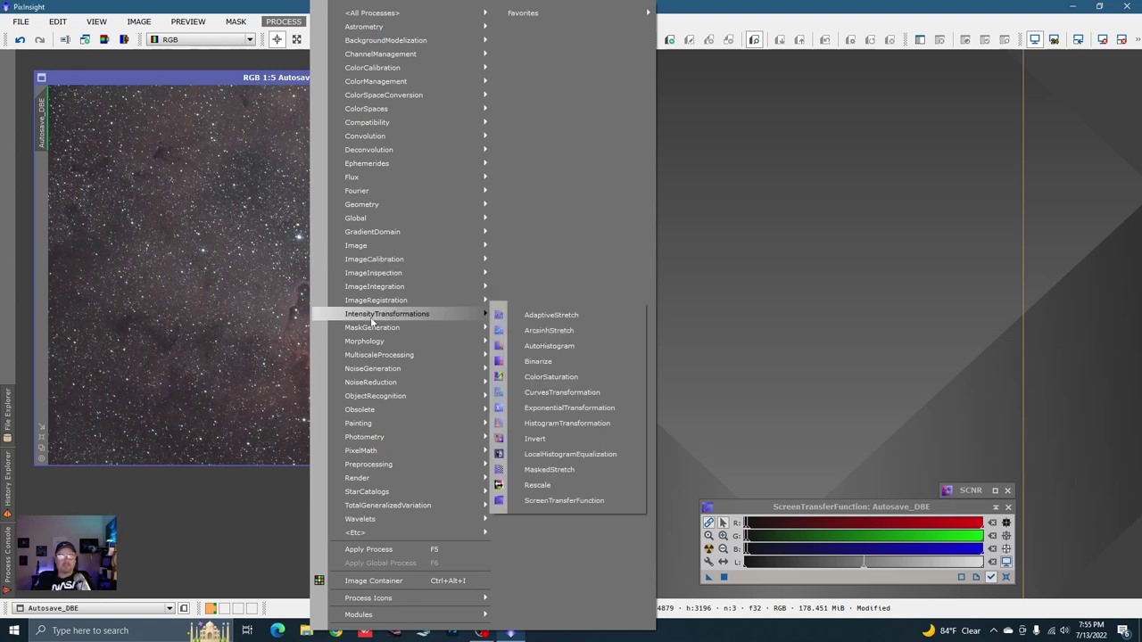
{"action": "left_click", "coordinate": [551, 424]}
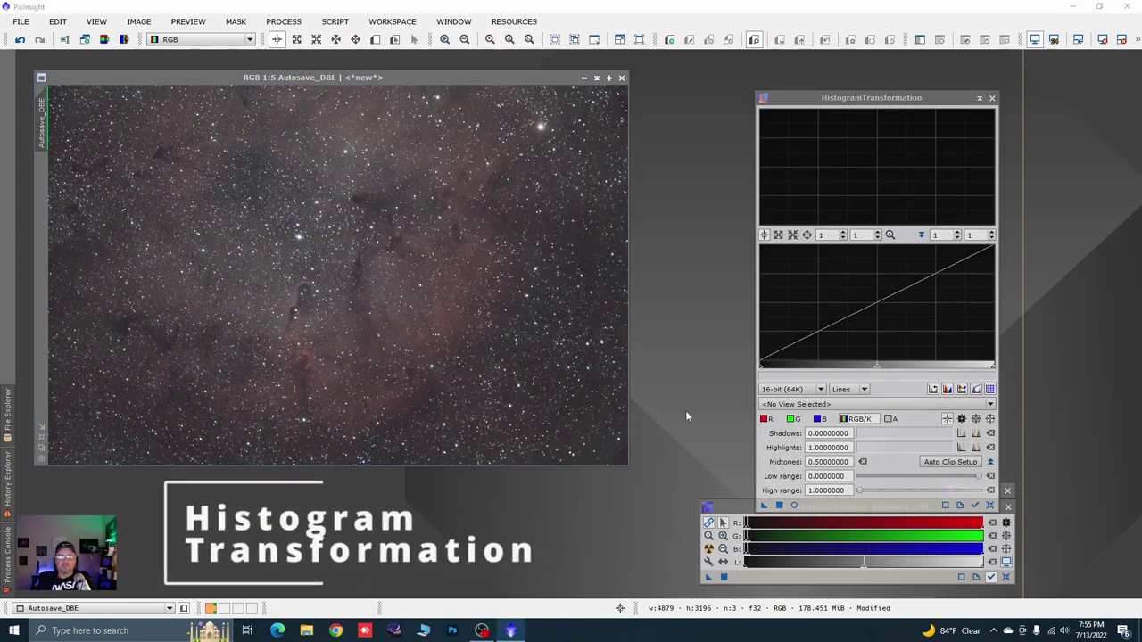
{"action": "mouse_move", "coordinate": [901, 102]}
{"action": "left_mouse_down"}
{"action": "mouse_move", "coordinate": [900, 70]}
{"action": "mouse_move", "coordinate": [899, 82]}
{"action": "left_mouse_up"}
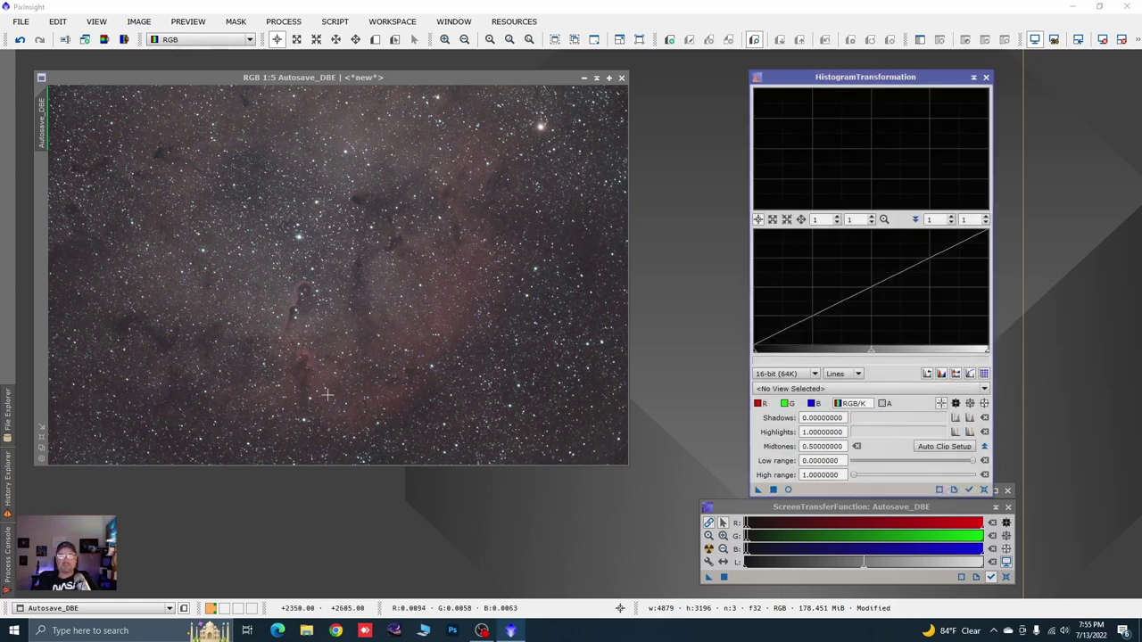
{"action": "left_click", "coordinate": [822, 79]}
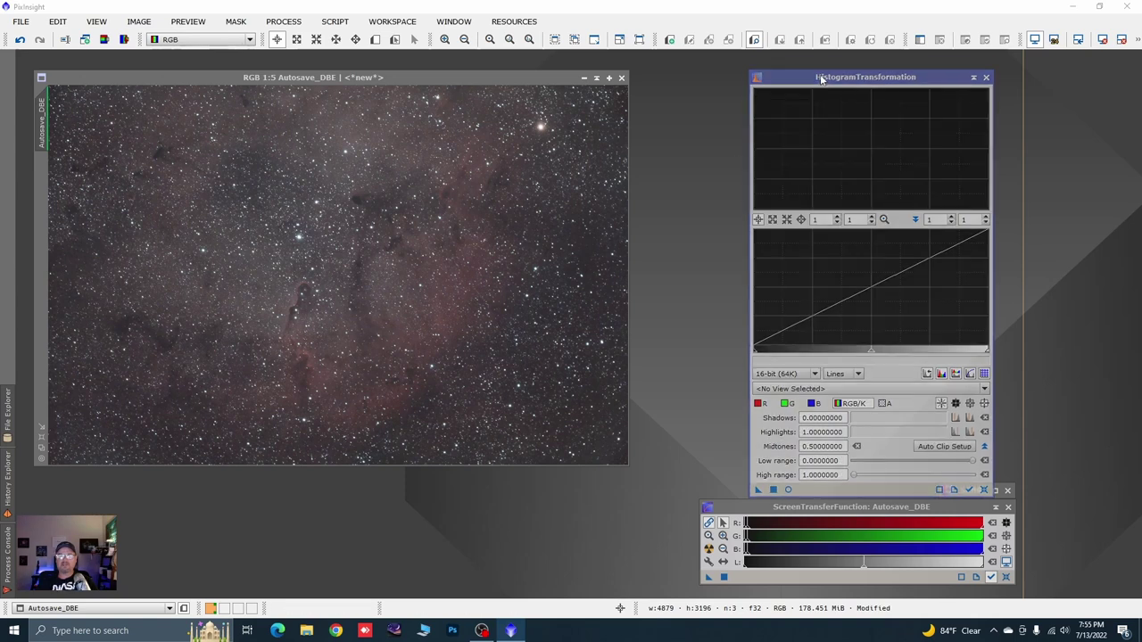
{"action": "left_click_drag", "start_coordinate": [822, 78], "coordinate": [823, 69]}
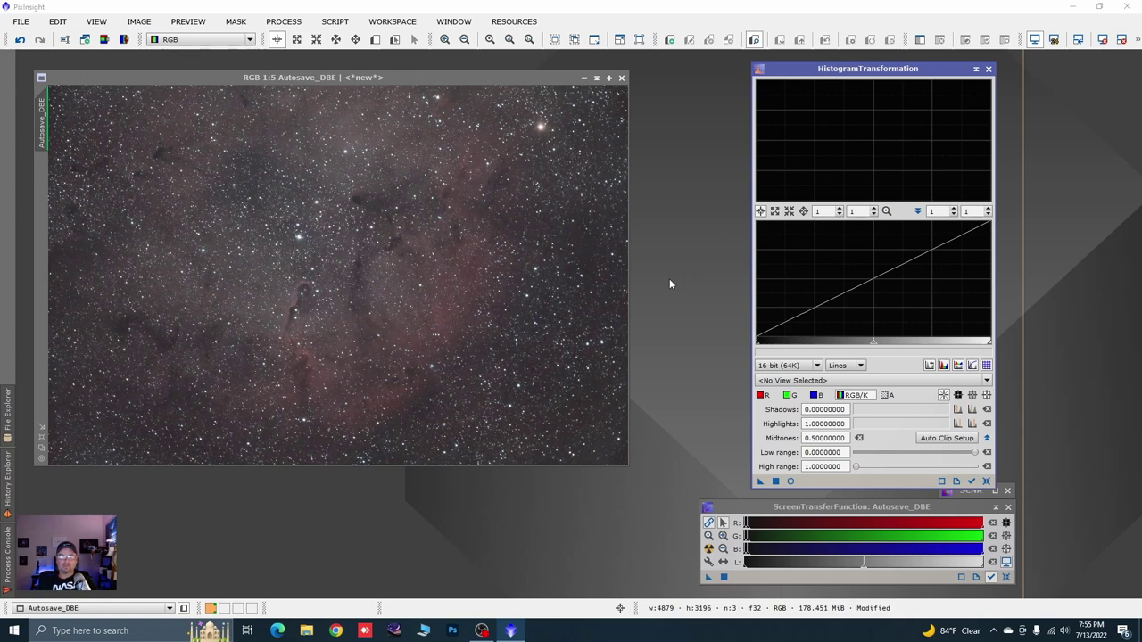
{"action": "key", "text": "ctrl+F12"}
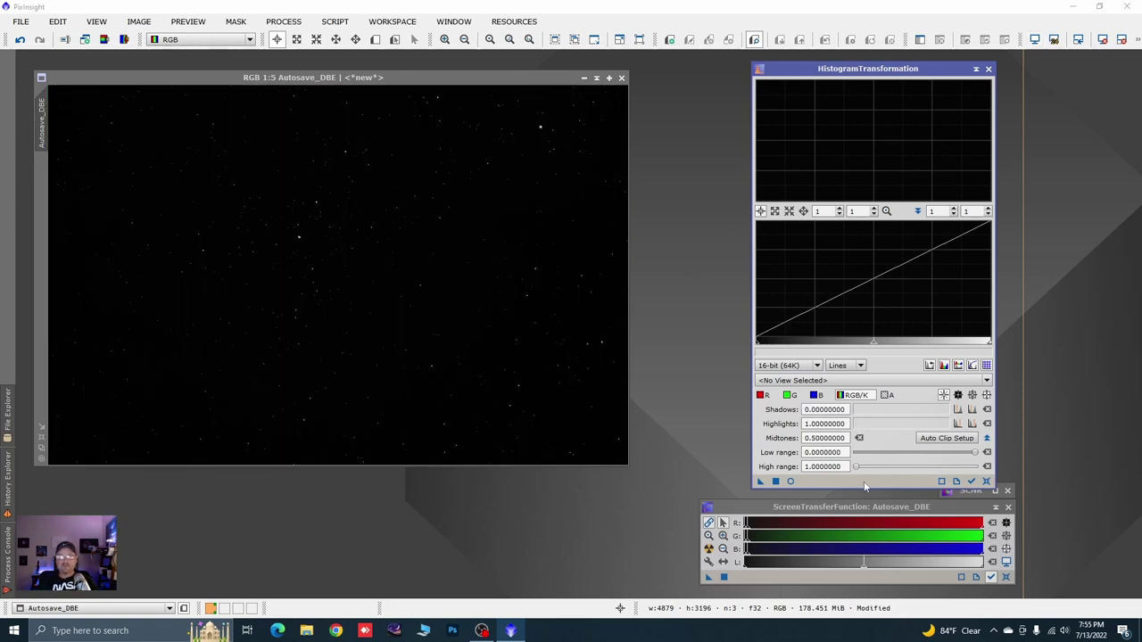
Step: Open a real-time preview and load the Autosave_DBE histogram, zooming the graph in and out
{"action": "left_click", "coordinate": [790, 481]}
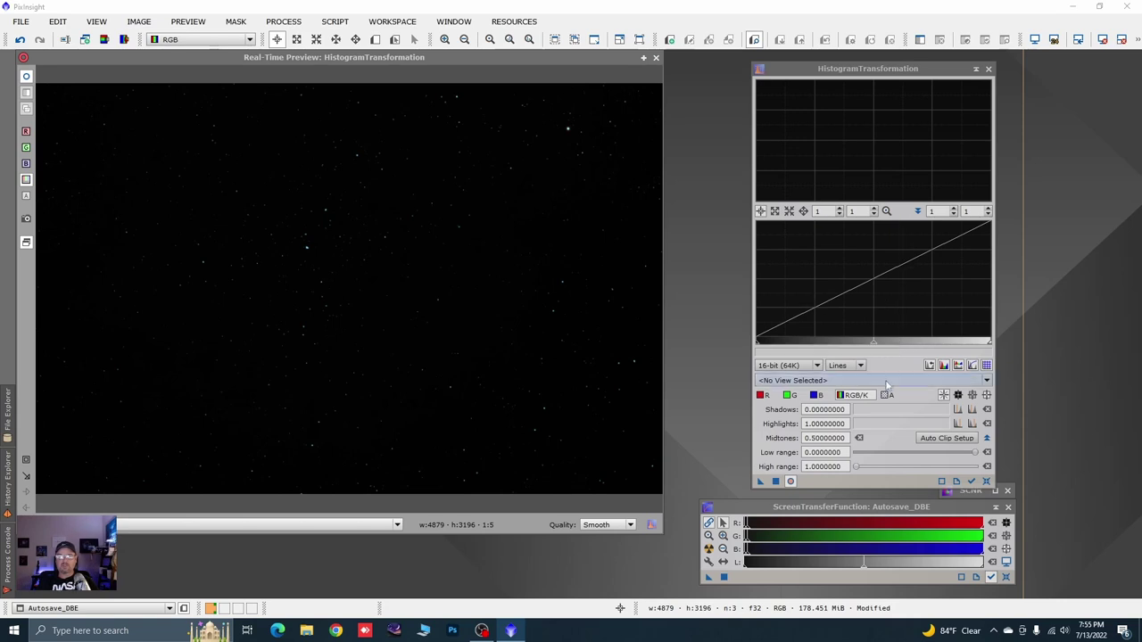
{"action": "left_click", "coordinate": [970, 482]}
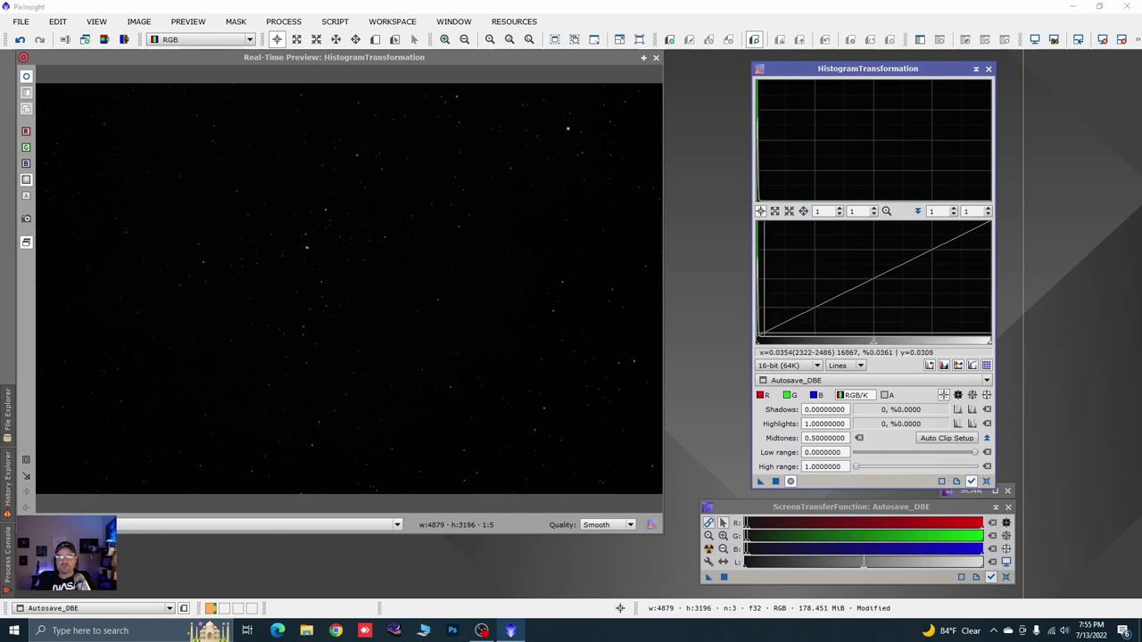
{"action": "scroll", "coordinate": [765, 334], "scroll_direction": "up", "scroll_amount": 1}
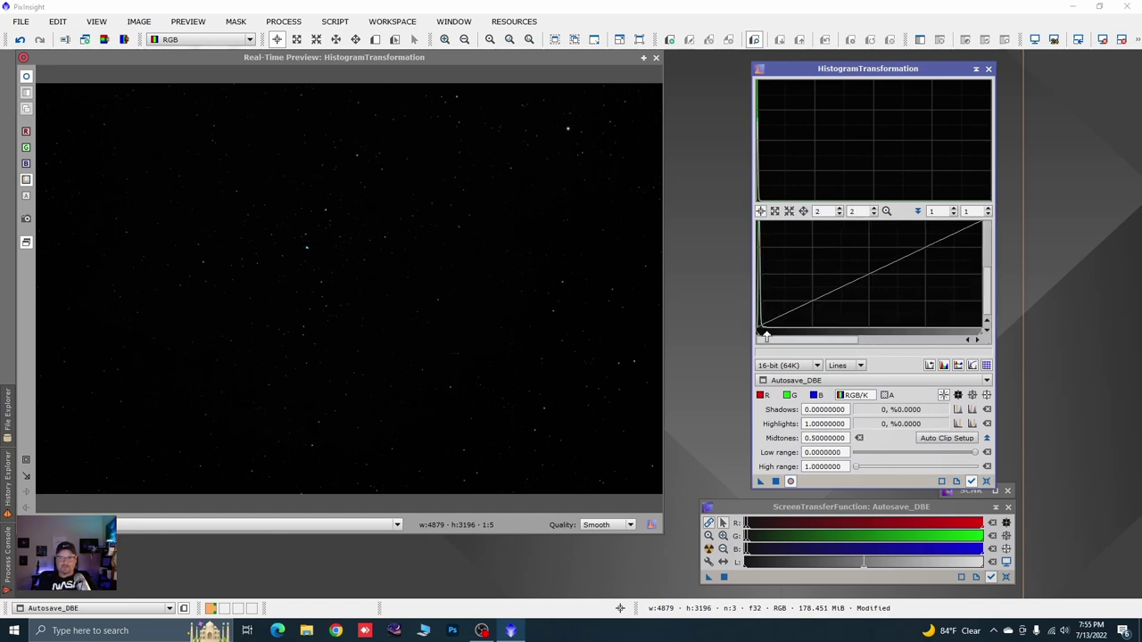
{"action": "scroll", "coordinate": [761, 330], "scroll_direction": "up", "scroll_amount": 5}
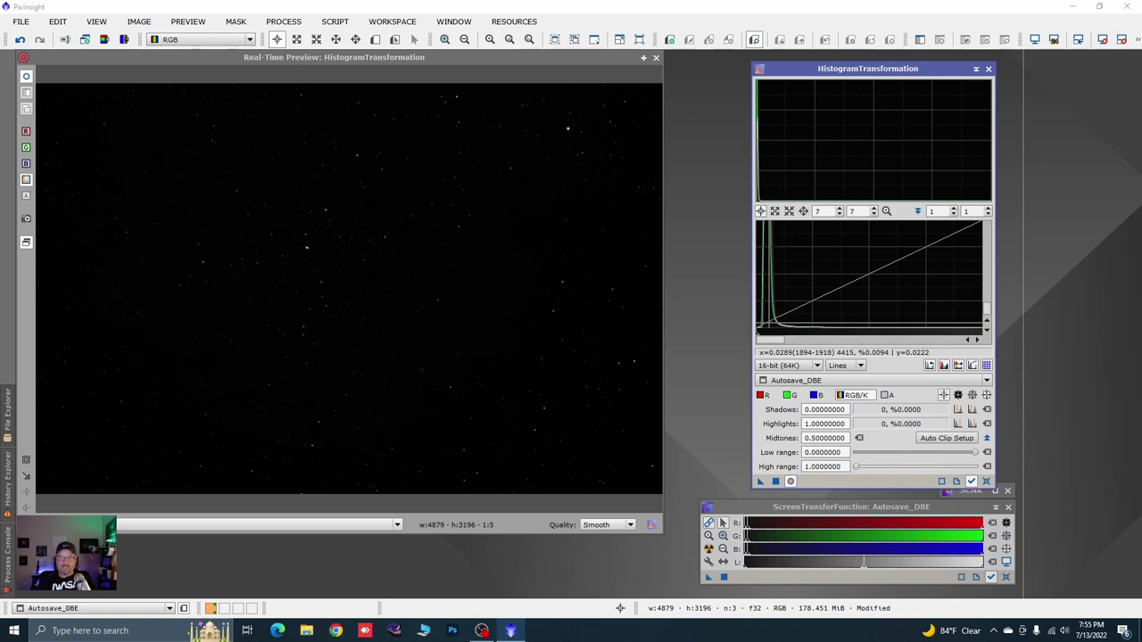
{"action": "scroll", "coordinate": [760, 332], "scroll_direction": "up", "scroll_amount": 8}
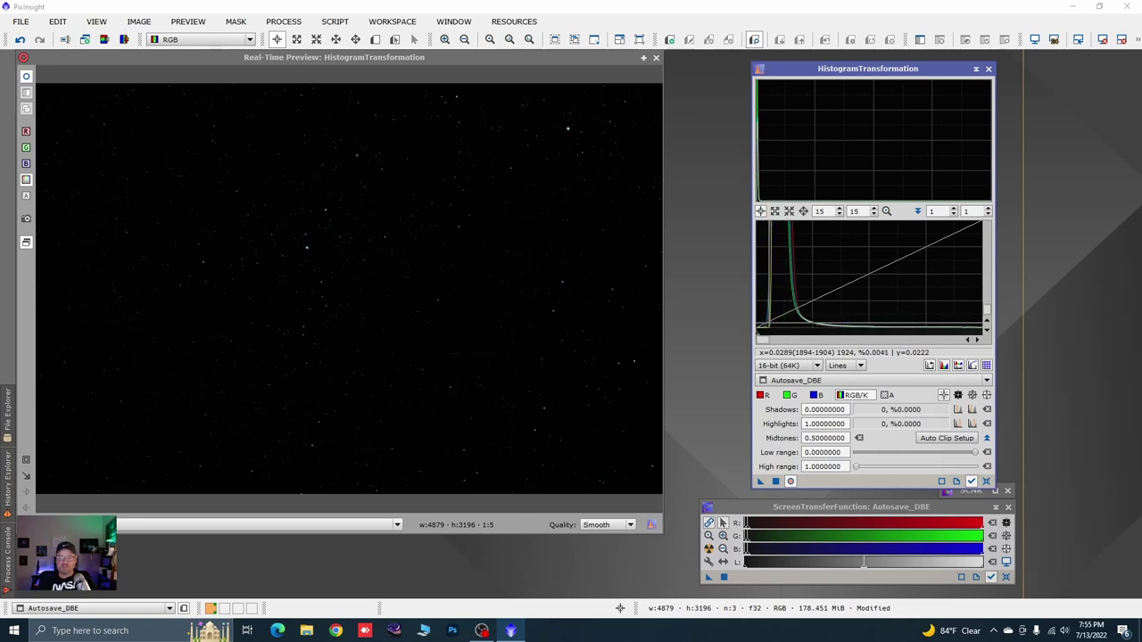
{"action": "scroll", "coordinate": [760, 332], "scroll_direction": "up", "scroll_amount": 1}
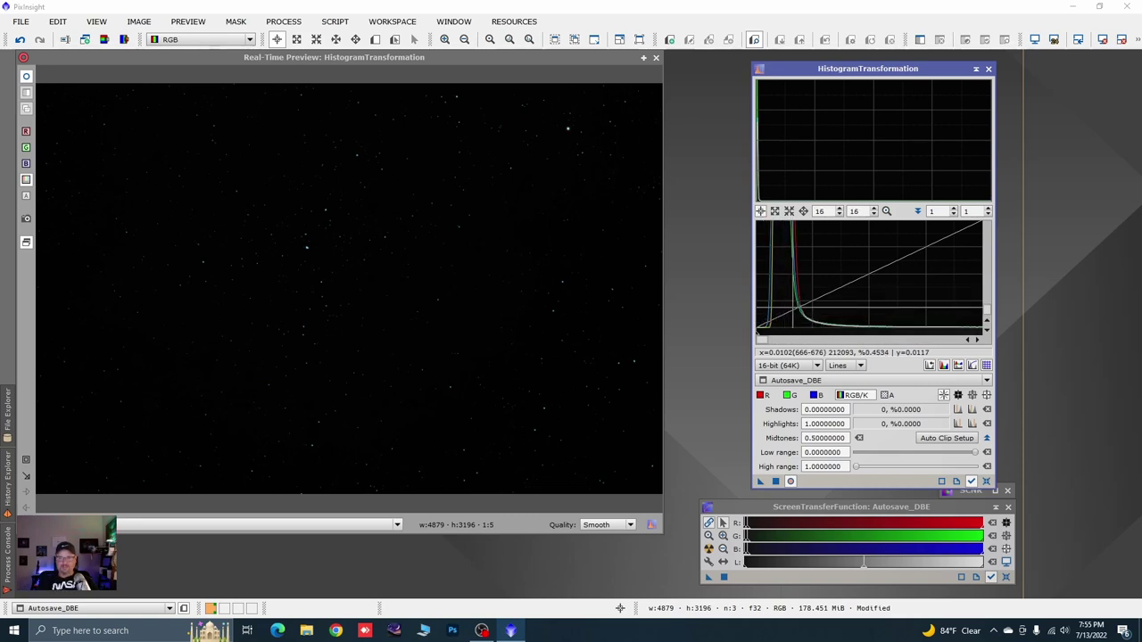
{"action": "scroll", "coordinate": [792, 308], "scroll_direction": "down", "scroll_amount": 2}
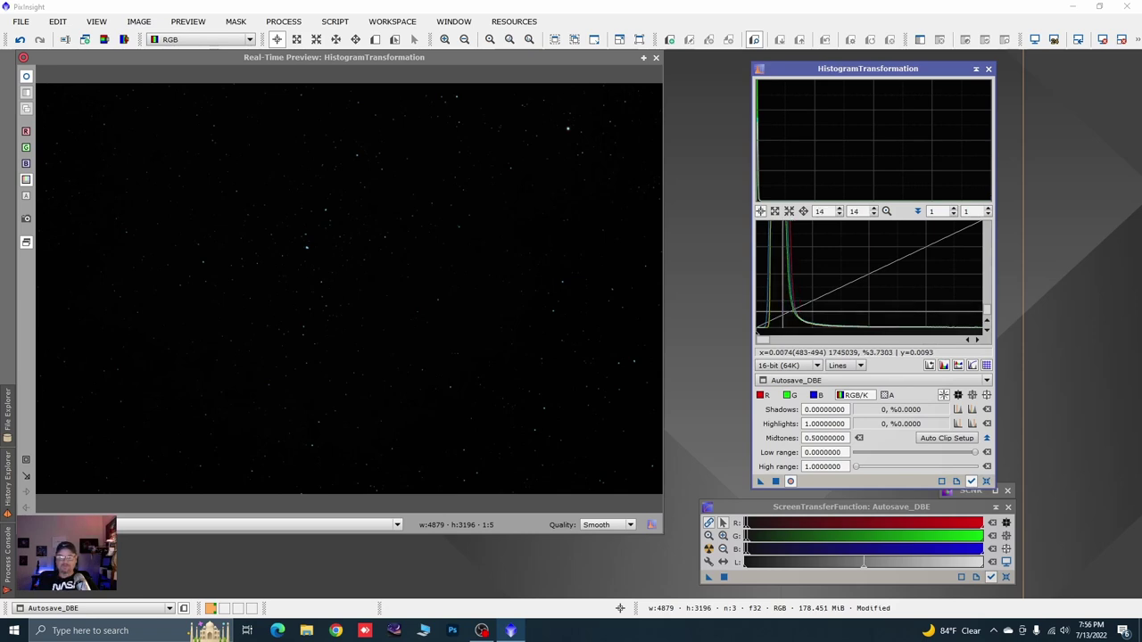
{"action": "scroll", "coordinate": [760, 332], "scroll_direction": "down", "scroll_amount": 13}
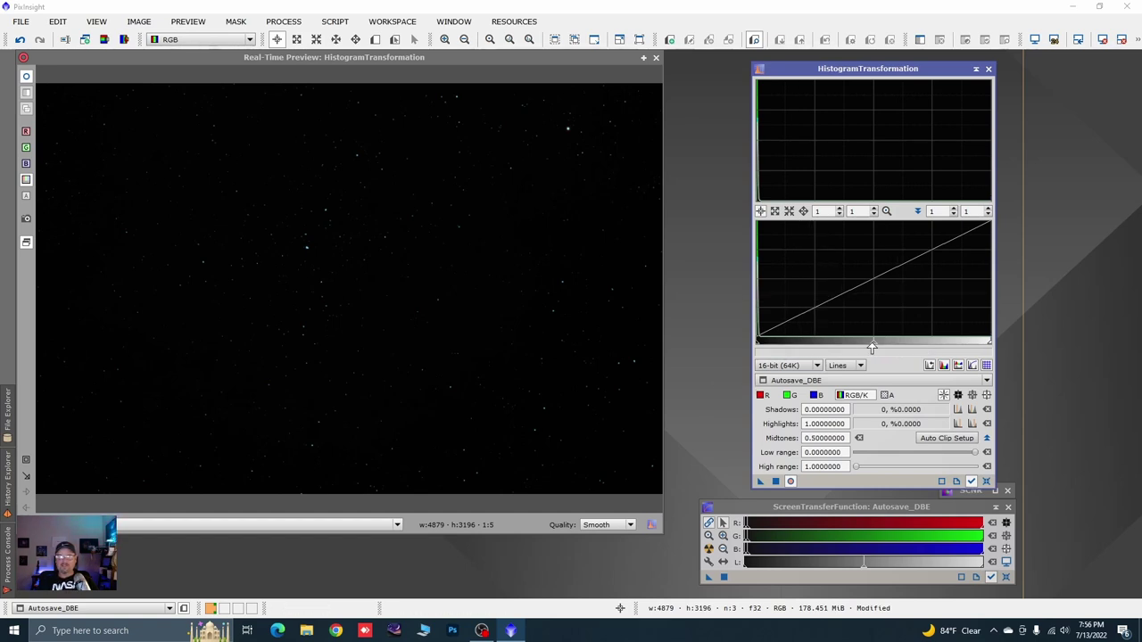
Step: Lower the midtones to 0.06582278 and apply the stretch to Autosave_DBE
{"action": "left_click_drag", "start_coordinate": [872, 346], "coordinate": [773, 346]}
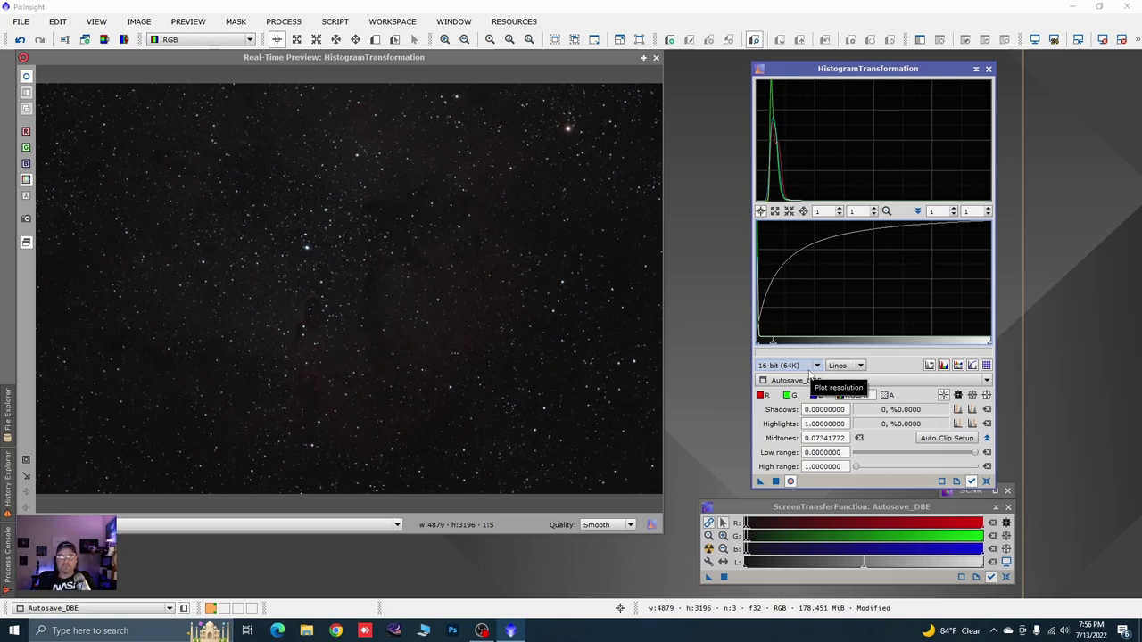
{"action": "left_click_drag", "start_coordinate": [773, 346], "coordinate": [771, 353]}
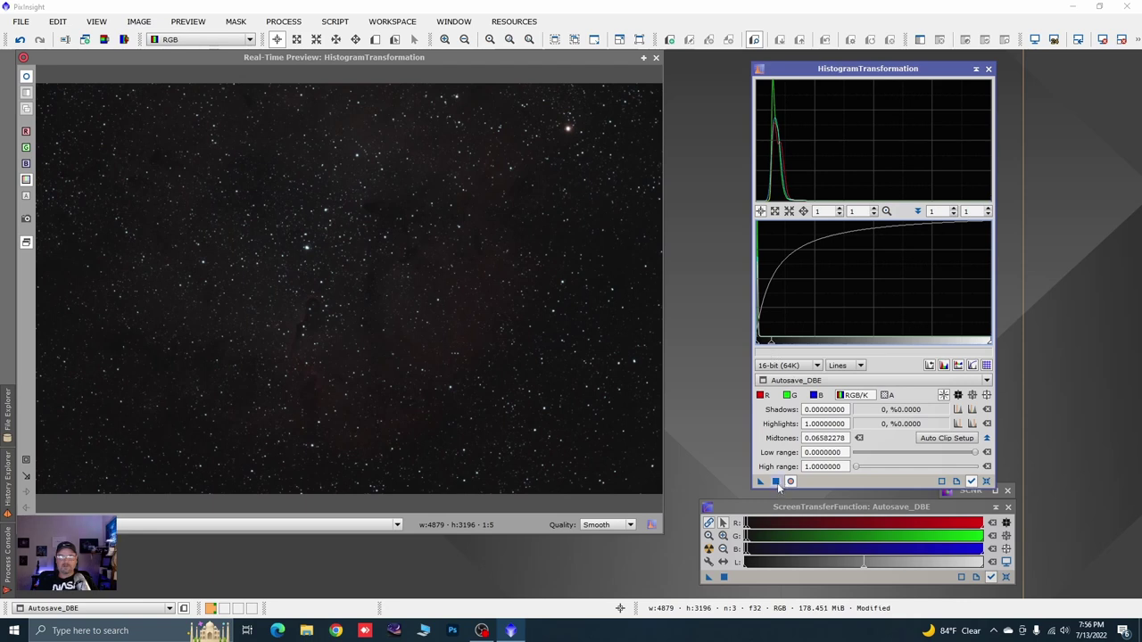
{"action": "left_click", "coordinate": [777, 483]}
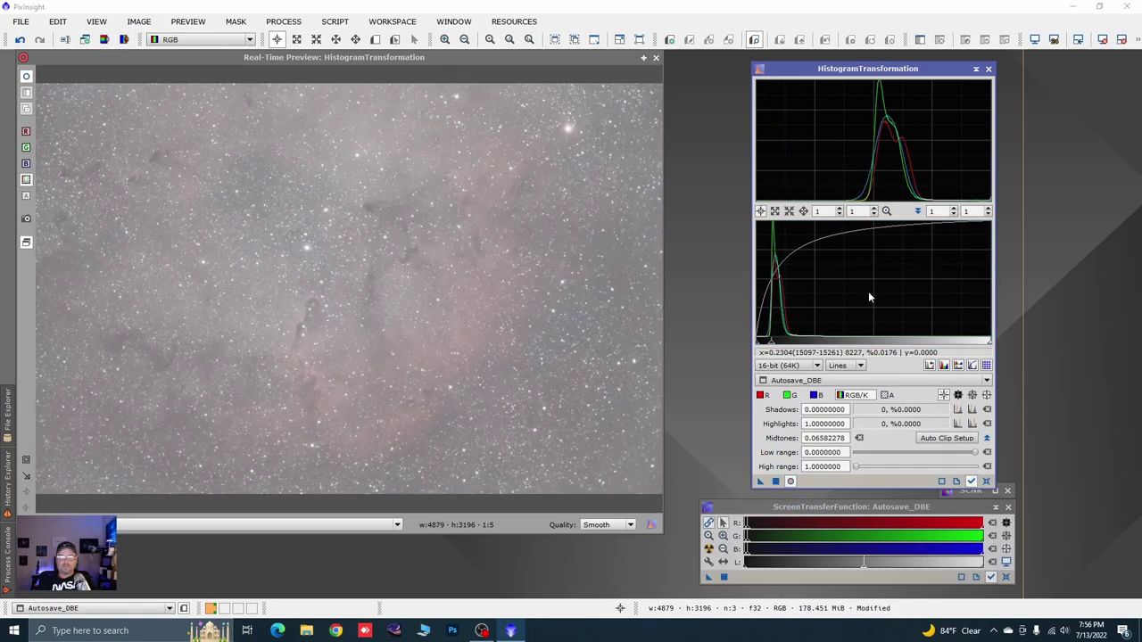
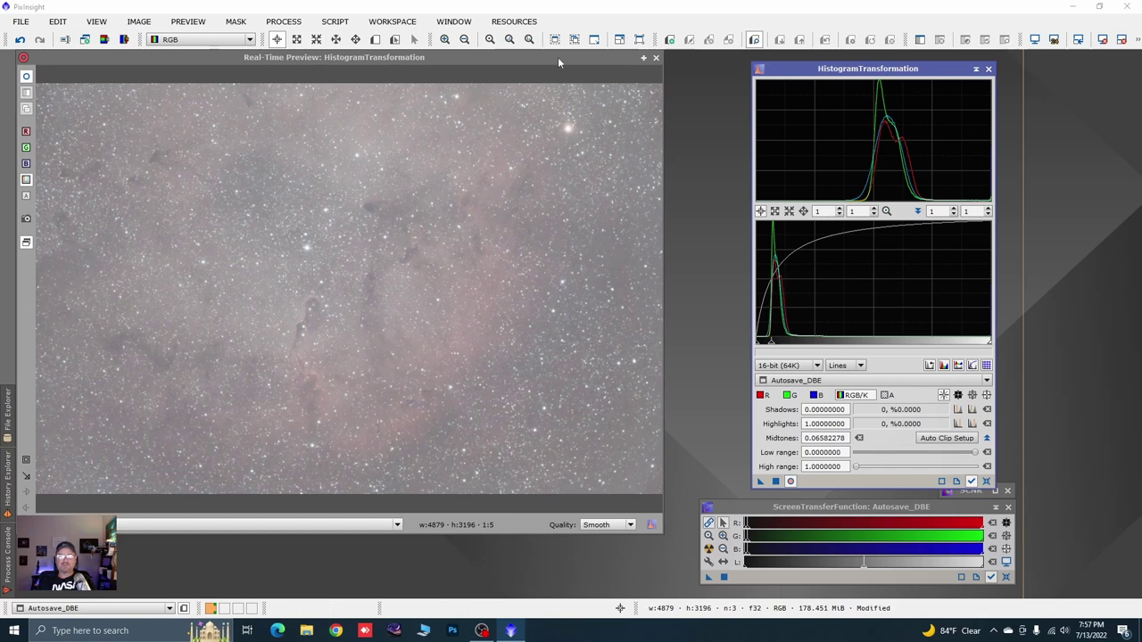
Step: Reset HistogramTransformation to a linear stretch and read background pixel values in the preview
{"action": "mouse_move", "coordinate": [557, 57]}
{"action": "left_mouse_down"}
{"action": "mouse_move", "coordinate": [508, 355]}
{"action": "mouse_move", "coordinate": [563, 239]}
{"action": "mouse_move", "coordinate": [584, 86]}
{"action": "mouse_move", "coordinate": [575, 64]}
{"action": "left_mouse_up"}
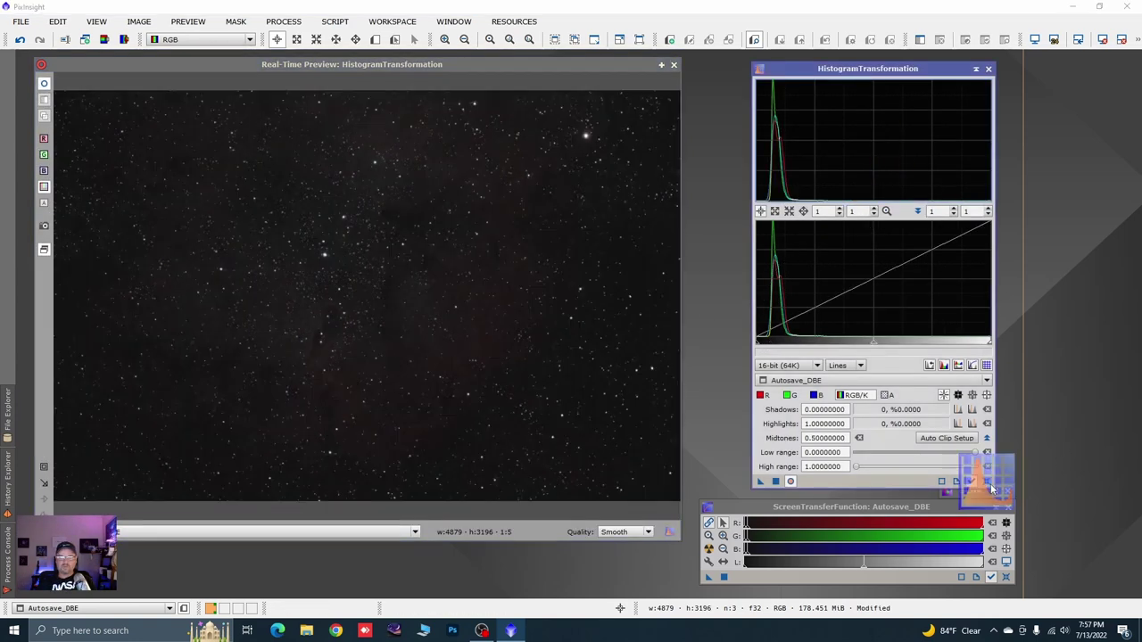
{"action": "left_click", "coordinate": [986, 481]}
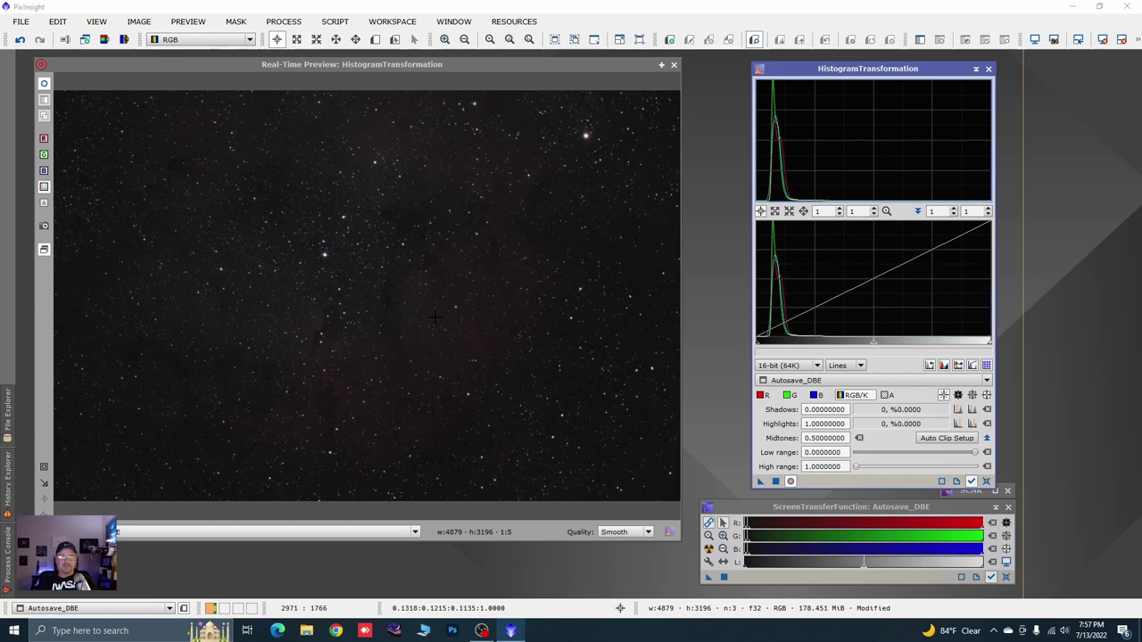
{"action": "left_click", "coordinate": [339, 265]}
{"action": "left_click_drag", "start_coordinate": [339, 265], "coordinate": [333, 271]}
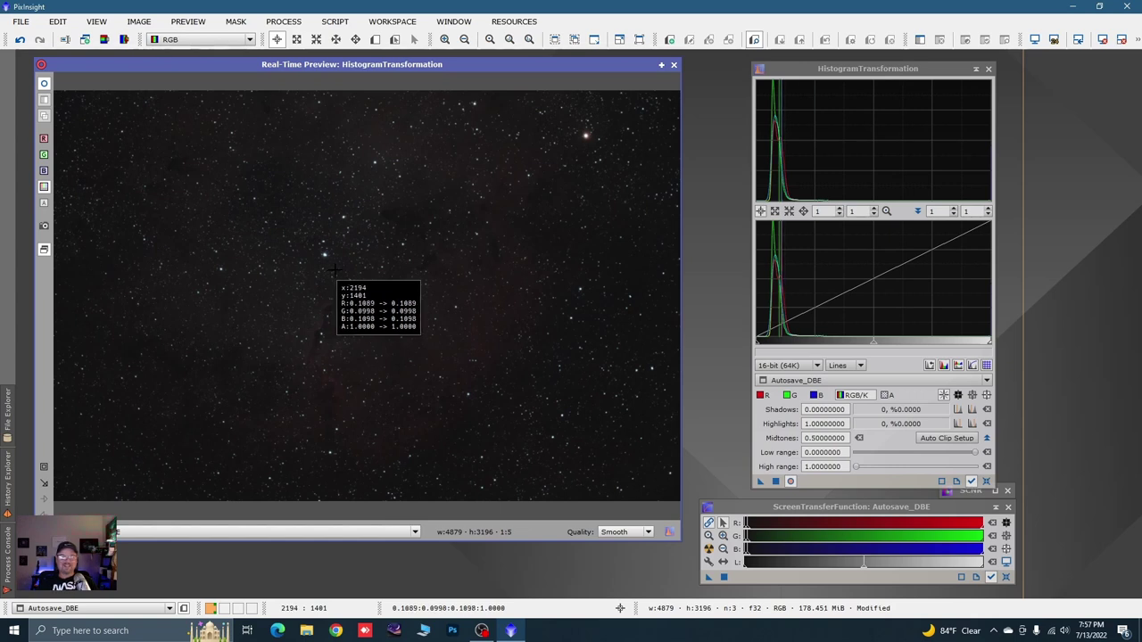
Step: Sample the pixel values of a nearby star and the bright star in the preview
{"action": "left_click_drag", "start_coordinate": [336, 271], "coordinate": [324, 255]}
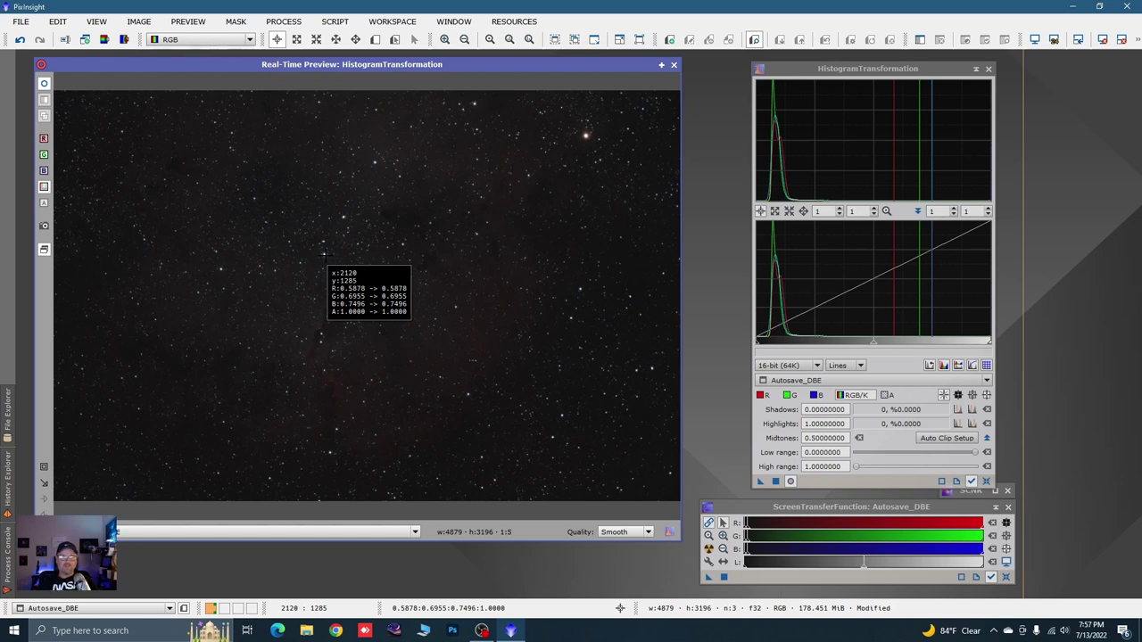
{"action": "left_click_drag", "start_coordinate": [324, 254], "coordinate": [324, 255]}
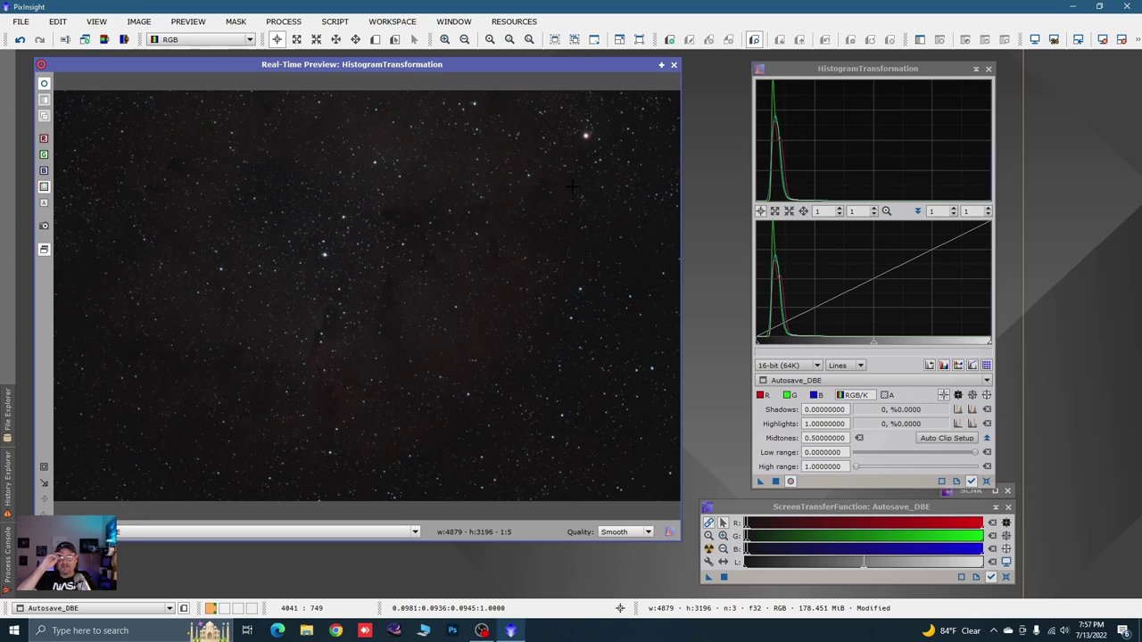
{"action": "left_click_drag", "start_coordinate": [578, 142], "coordinate": [586, 135]}
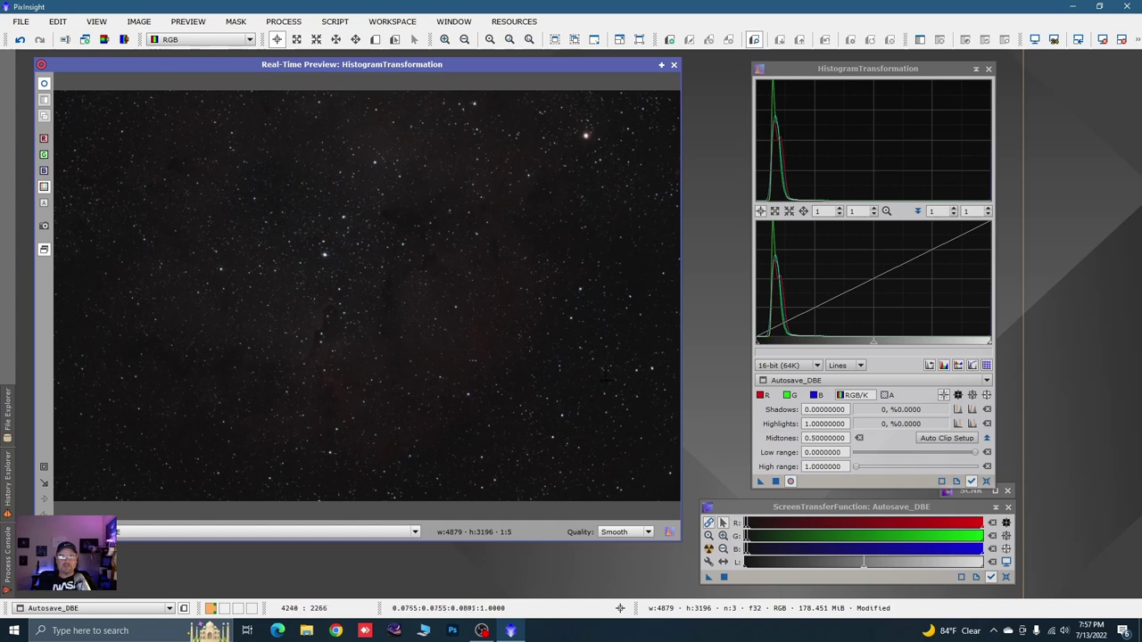
{"action": "left_click_drag", "start_coordinate": [585, 134], "coordinate": [586, 135]}
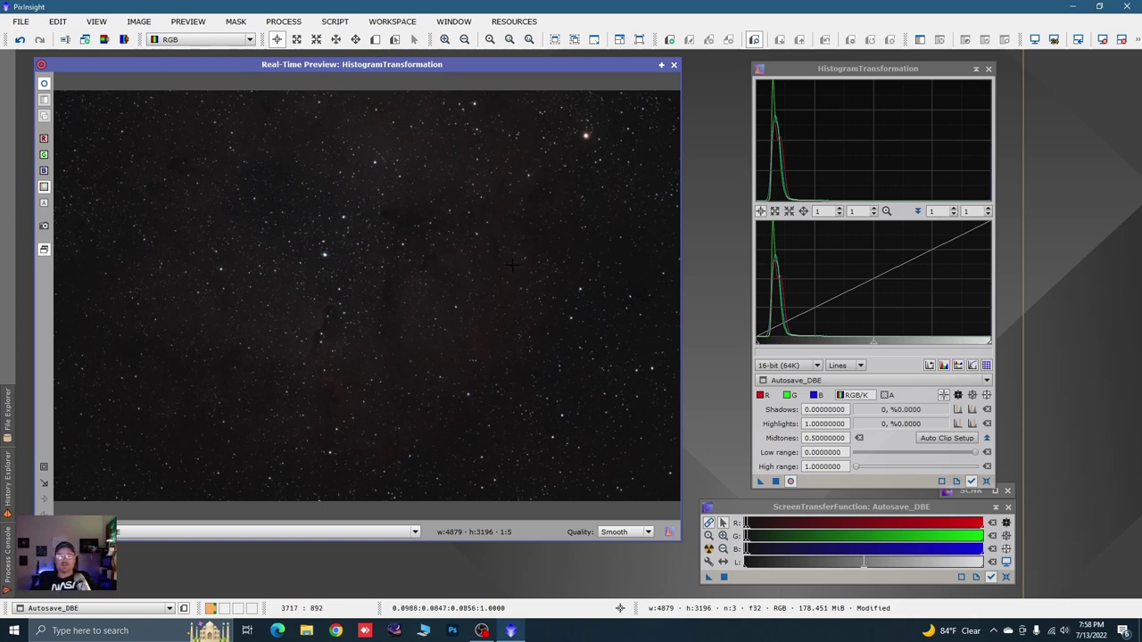
Step: Iconize HistogramTransformation, move it aside, and close the live preview
{"action": "left_click", "coordinate": [976, 69]}
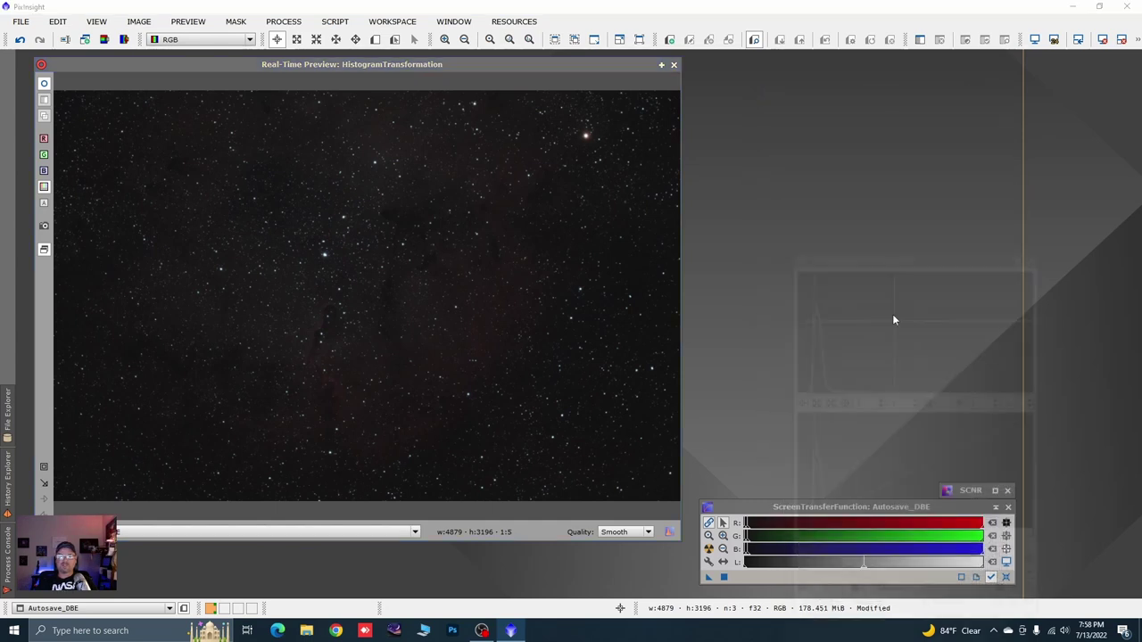
{"action": "left_click_drag", "start_coordinate": [862, 275], "coordinate": [926, 479]}
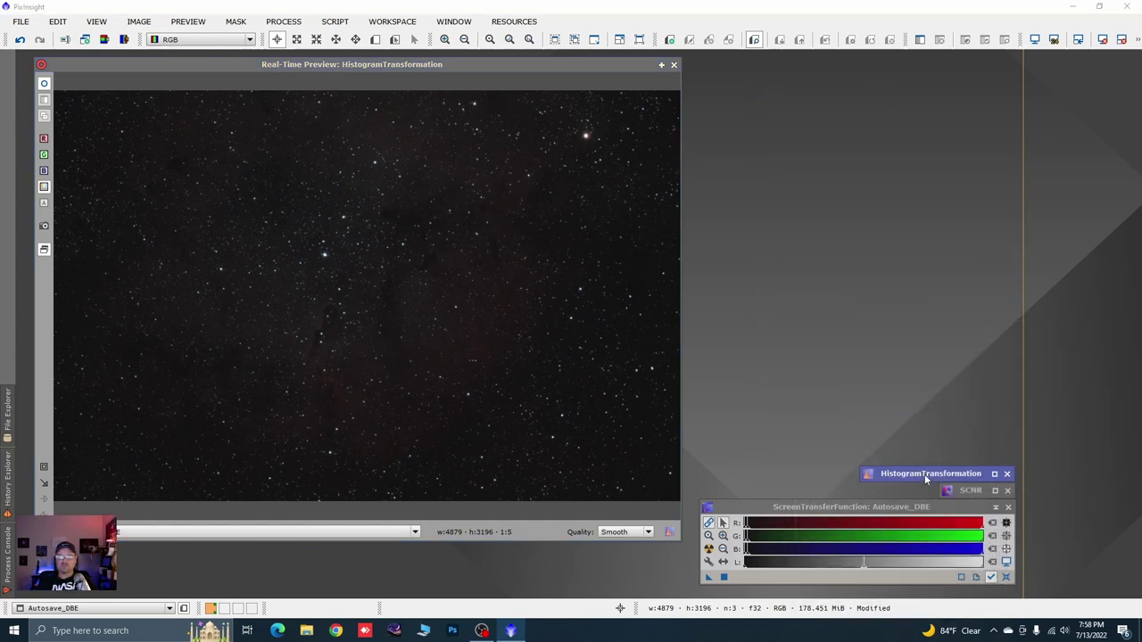
{"action": "left_click", "coordinate": [674, 64]}
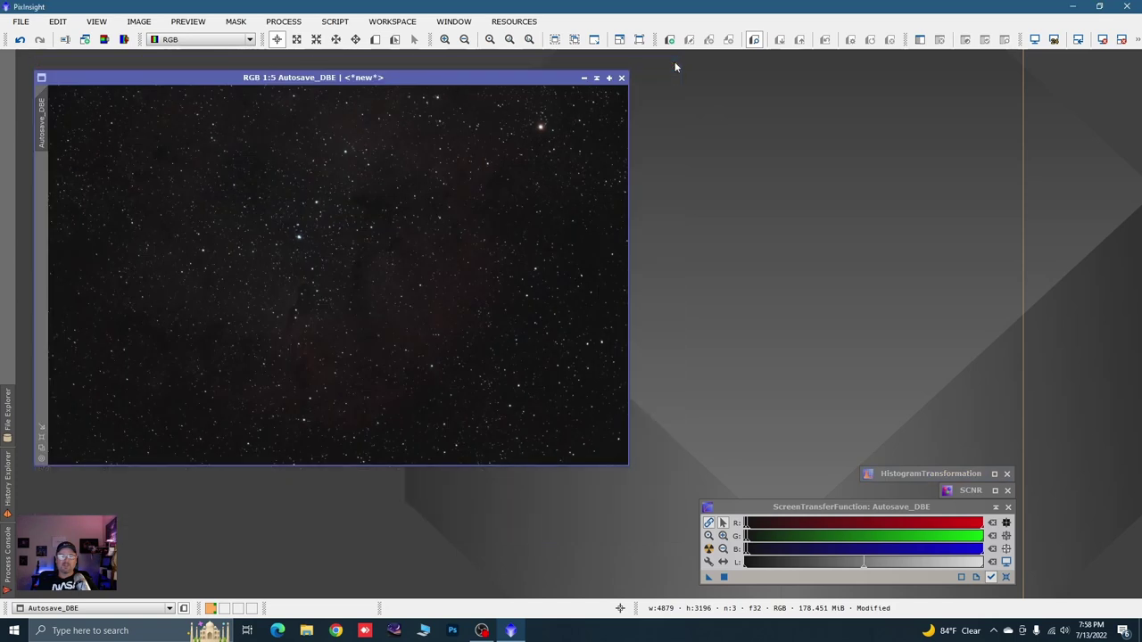
Step: Open StarXTerminator from Process > ObjectRecognition and move its panel aside
{"action": "left_click", "coordinate": [299, 25]}
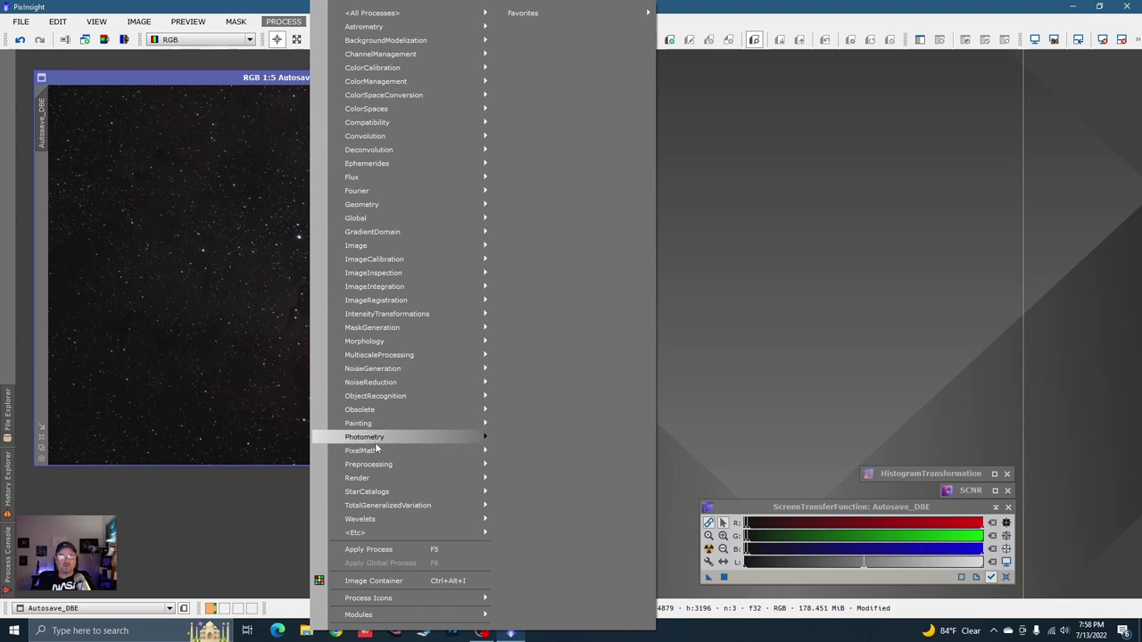
{"action": "mouse_move", "coordinate": [377, 401]}
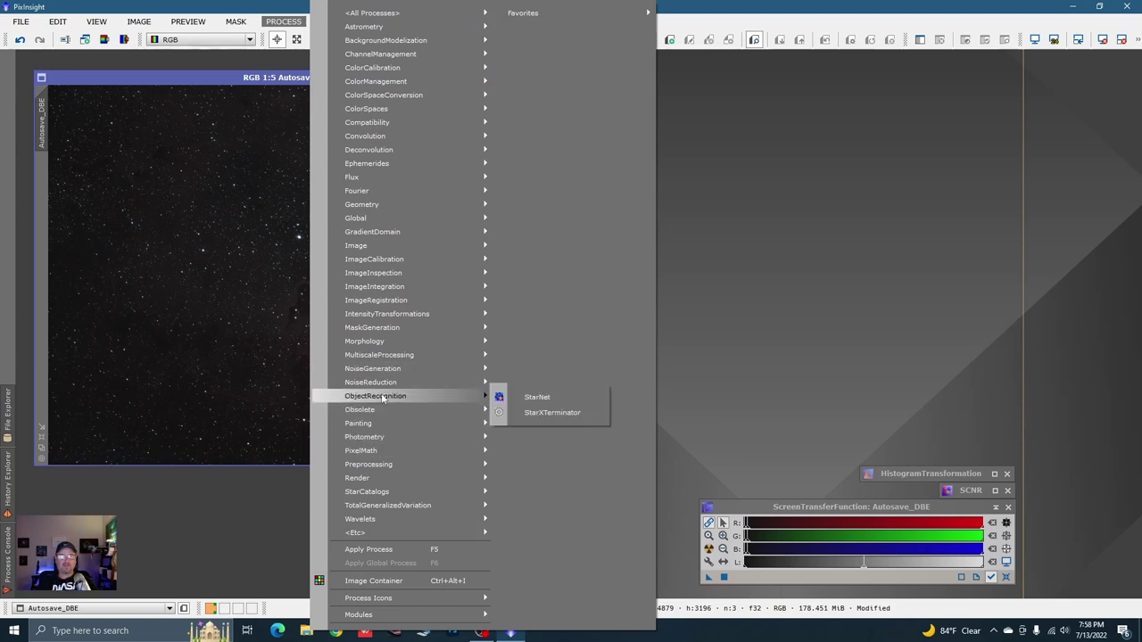
{"action": "left_click", "coordinate": [552, 412]}
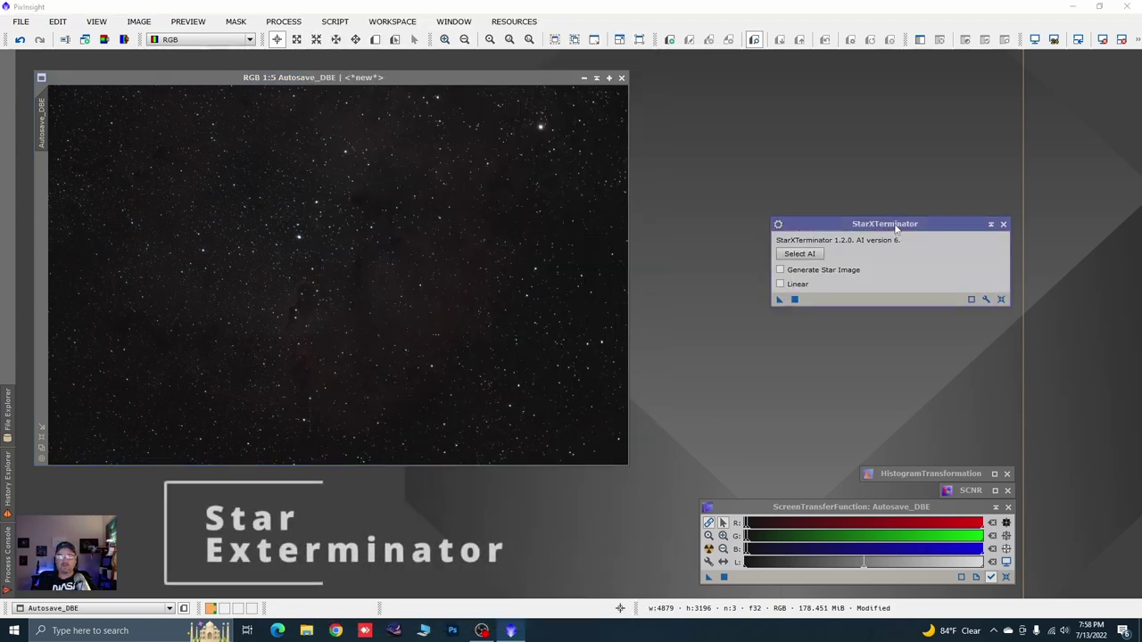
{"action": "left_click_drag", "start_coordinate": [895, 228], "coordinate": [909, 379]}
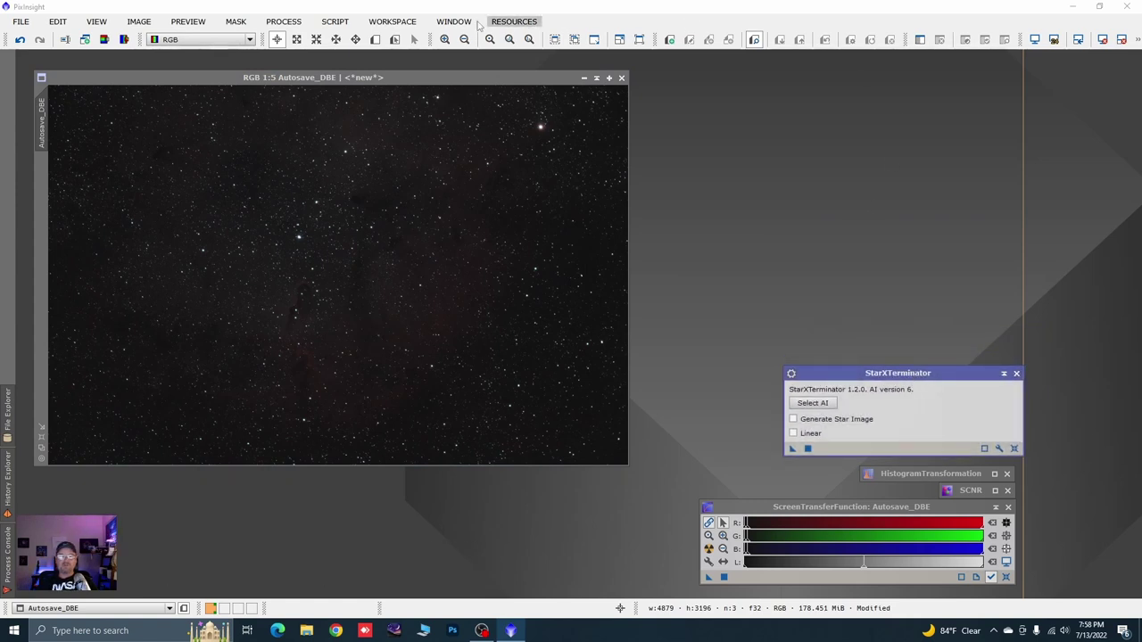
Step: Open the StarNet star-removal tool from All Processes as well
{"action": "left_click", "coordinate": [284, 21]}
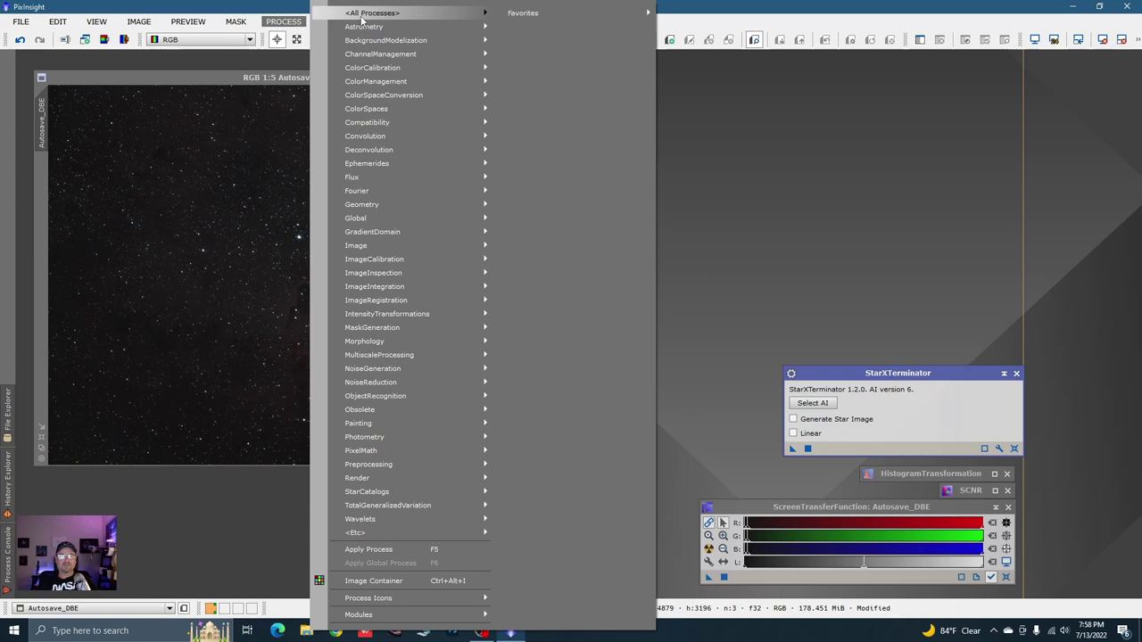
{"action": "mouse_move", "coordinate": [364, 19]}
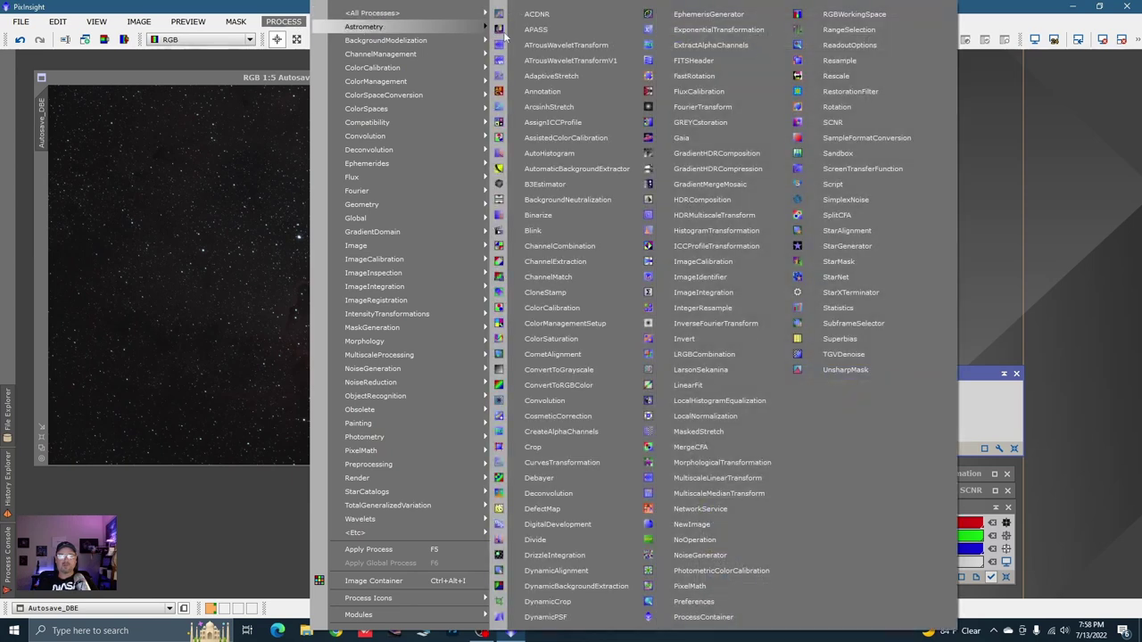
{"action": "left_click", "coordinate": [837, 278]}
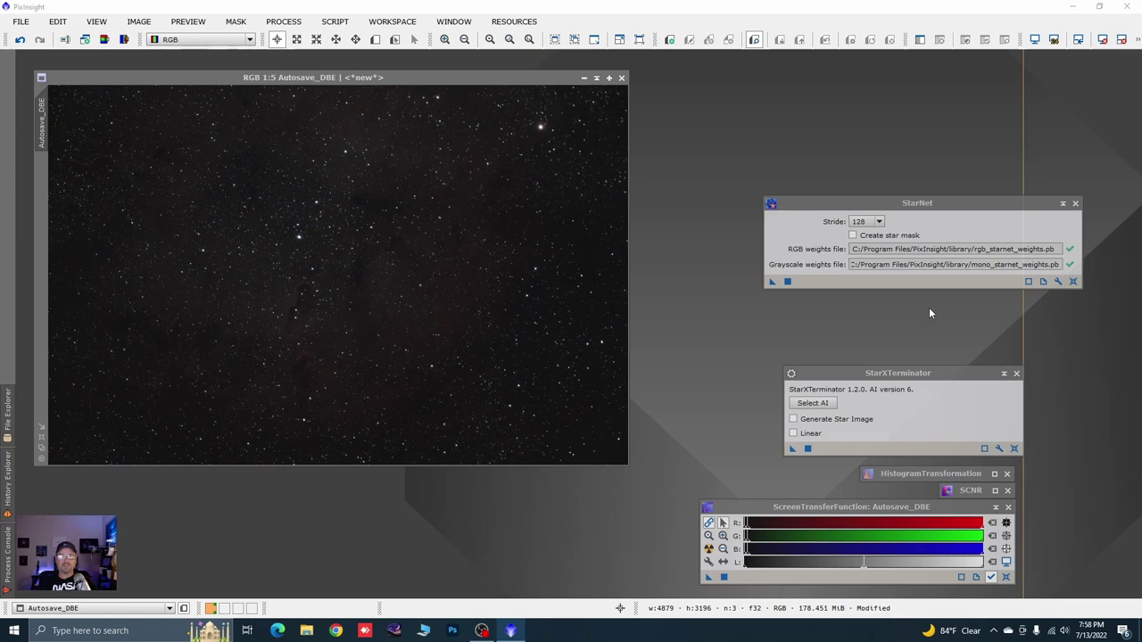
Step: Close StarNet and run StarXTerminator on Autosave_DBE with Generate Star Image enabled
{"action": "left_click", "coordinate": [1075, 205]}
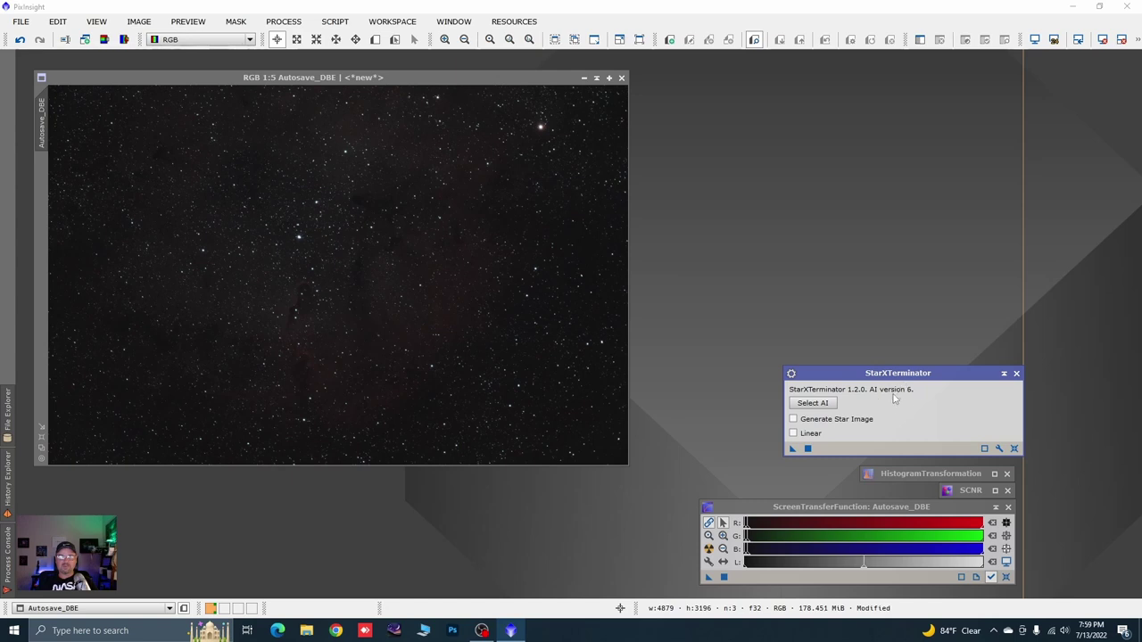
{"action": "left_click", "coordinate": [793, 420]}
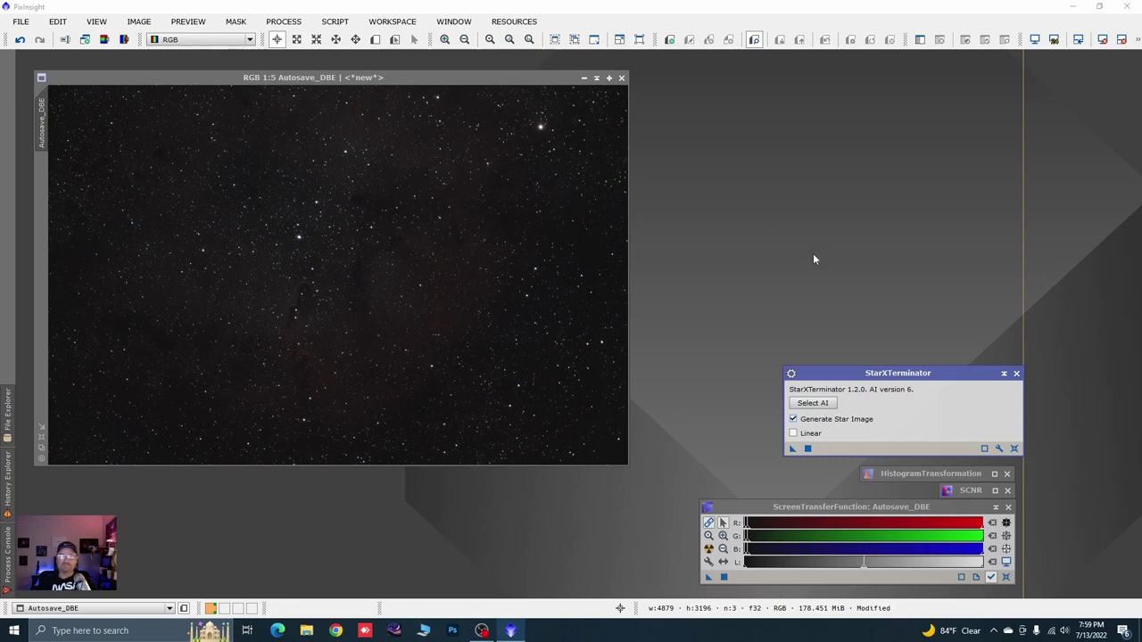
{"action": "left_click", "coordinate": [791, 449]}
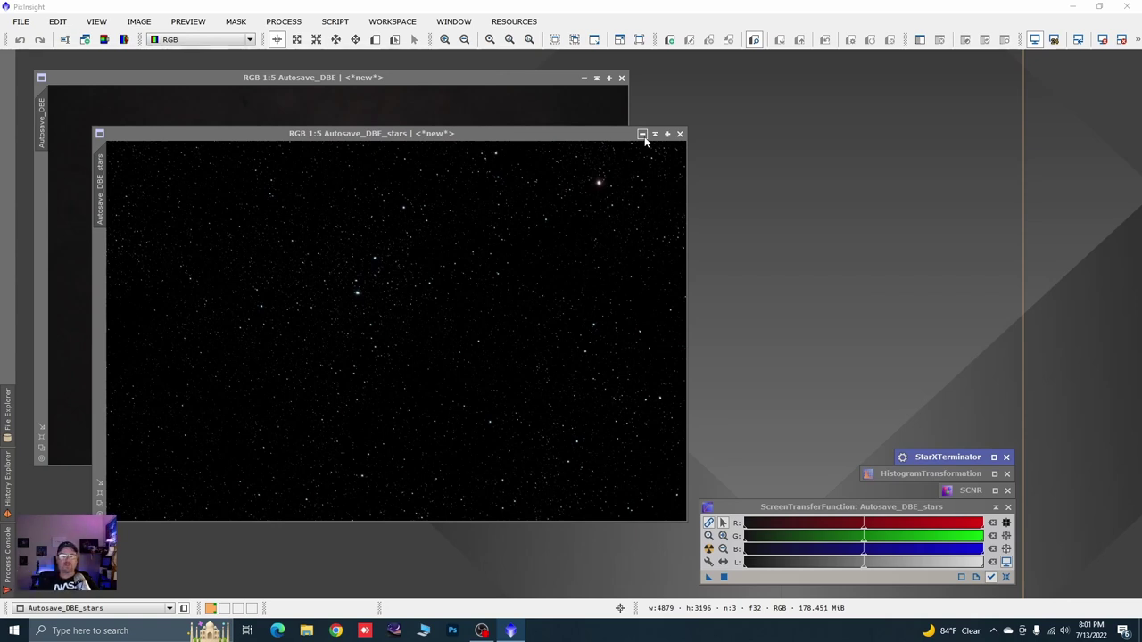
Step: Minimize the Autosave_DBE_stars window and park its icon in the lower workspace
{"action": "left_click", "coordinate": [642, 134]}
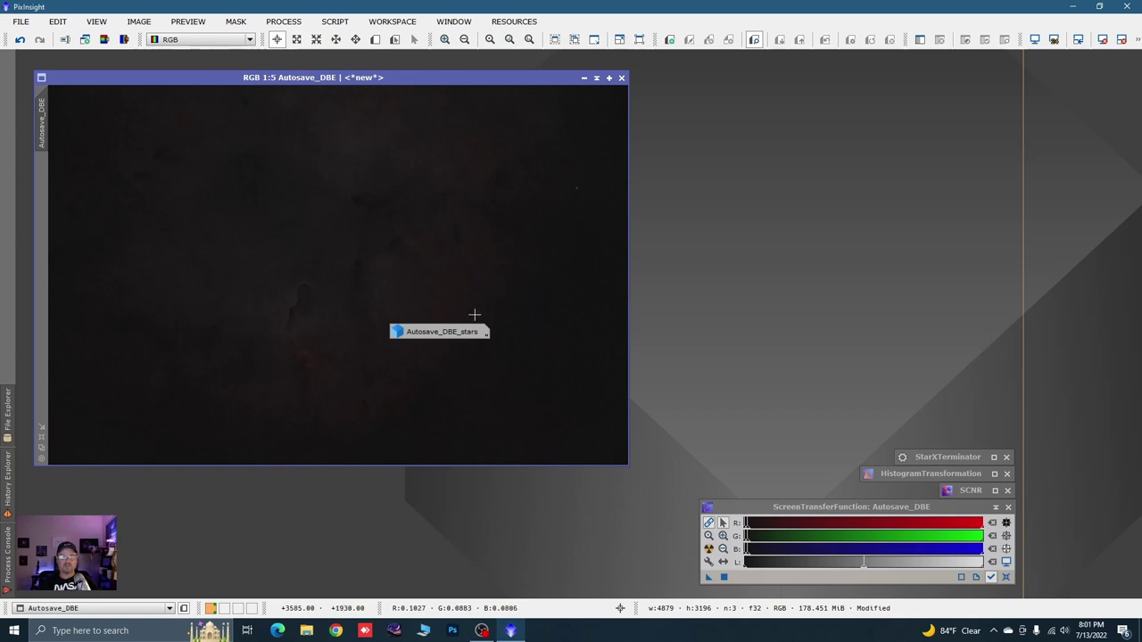
{"action": "double_click", "coordinate": [437, 332]}
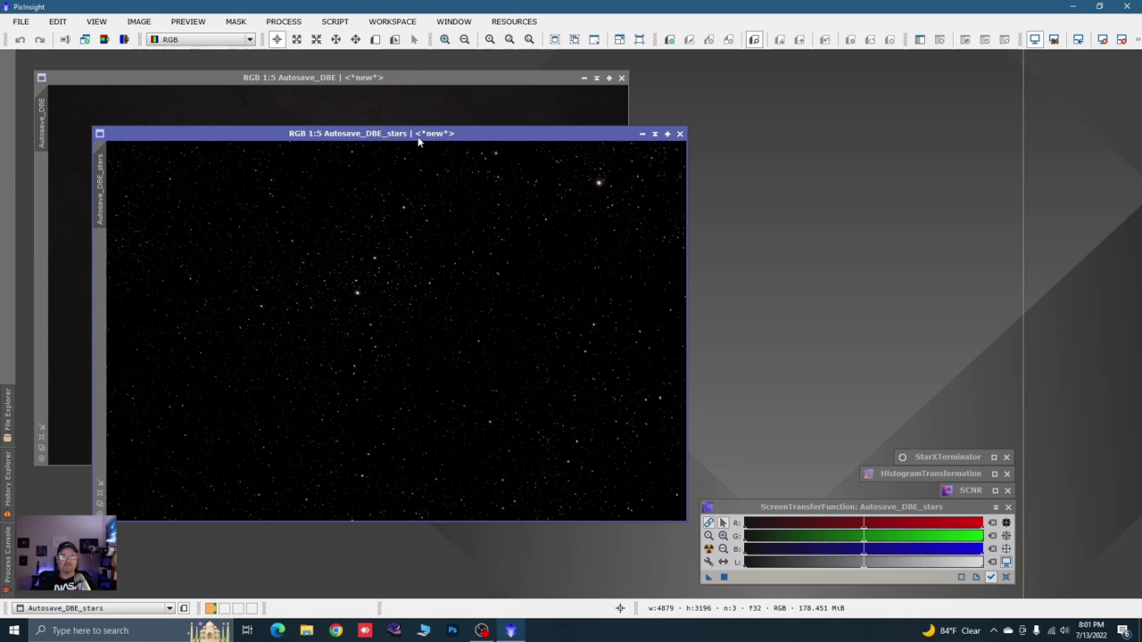
{"action": "left_click_drag", "start_coordinate": [420, 134], "coordinate": [361, 83]}
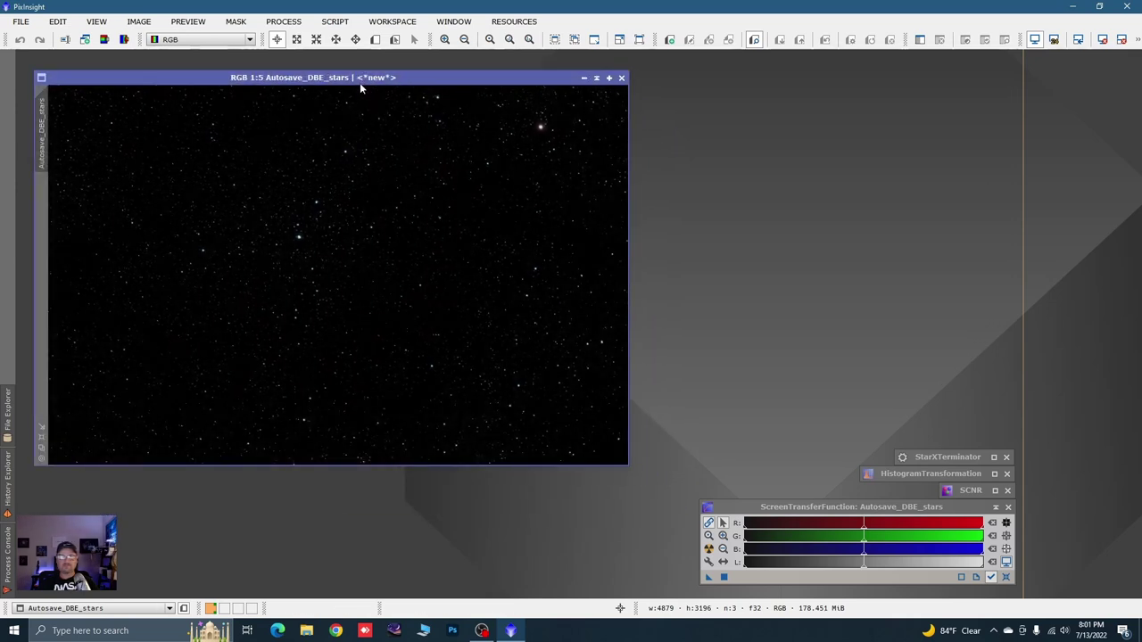
{"action": "left_click", "coordinate": [584, 78]}
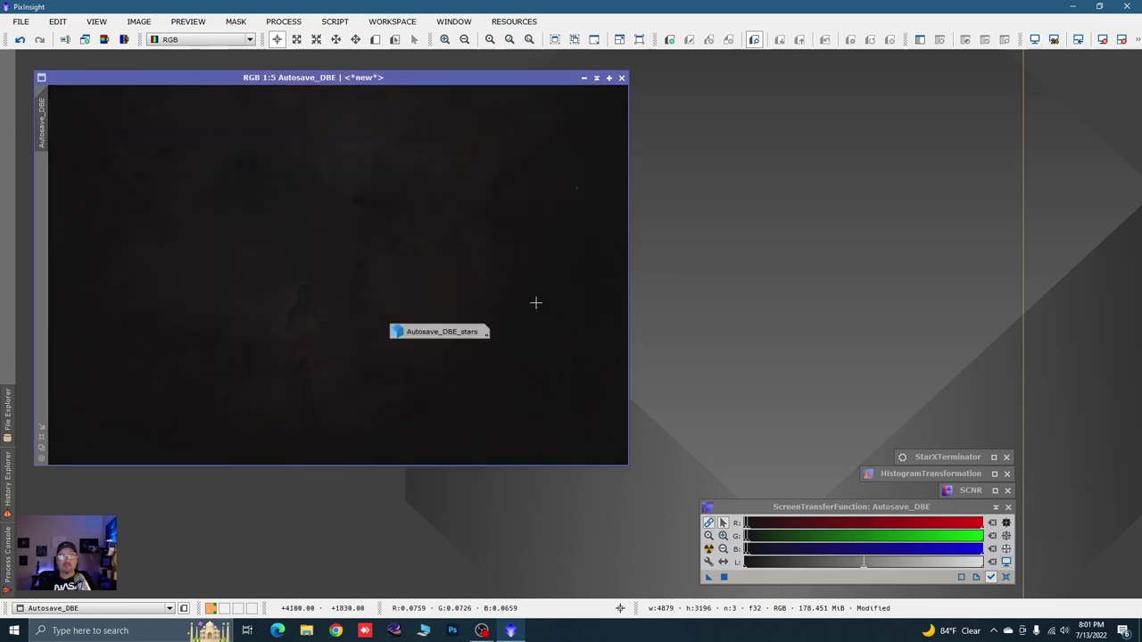
{"action": "left_click_drag", "start_coordinate": [433, 334], "coordinate": [617, 563]}
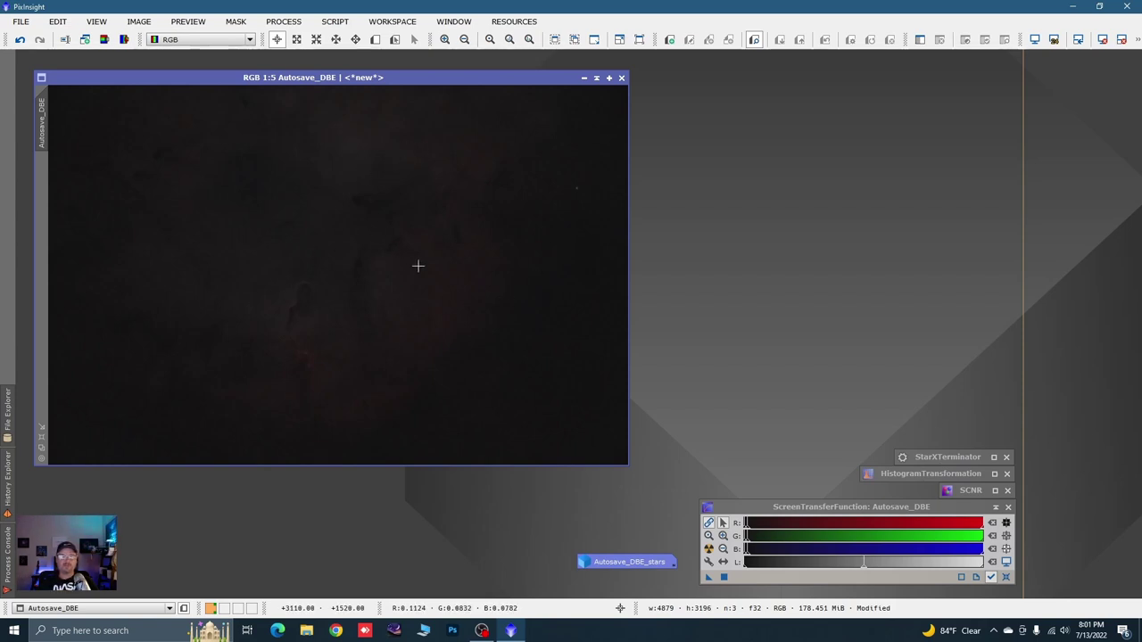
Step: Open CurvesTransformation with a Real-Time Preview of the starless Autosave_DBE image
{"action": "left_click", "coordinate": [282, 25]}
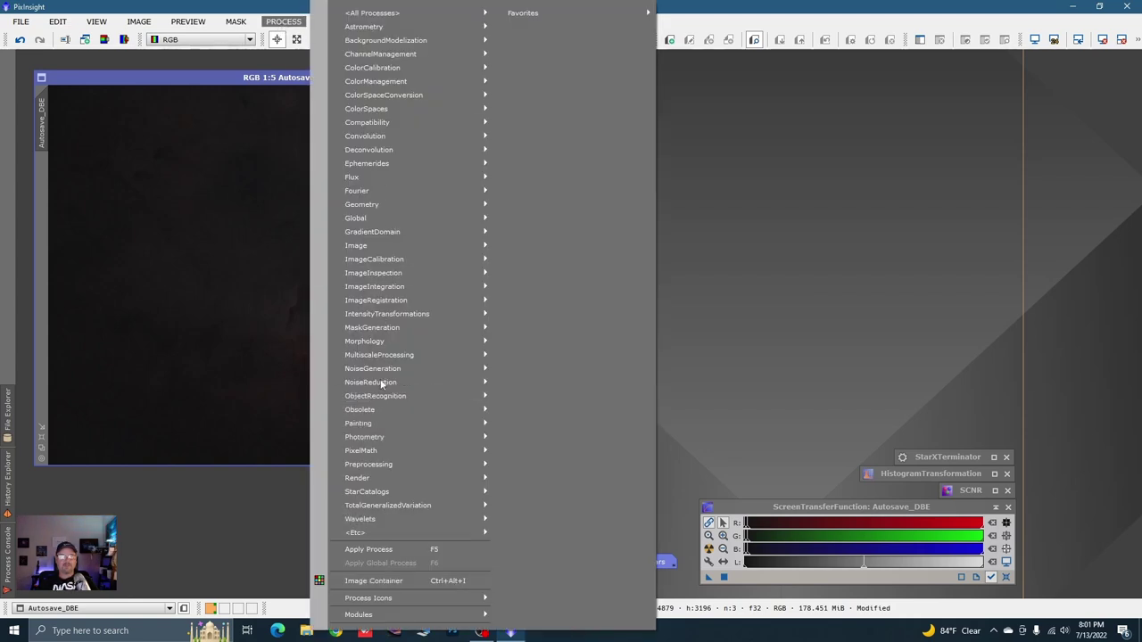
{"action": "mouse_move", "coordinate": [387, 317]}
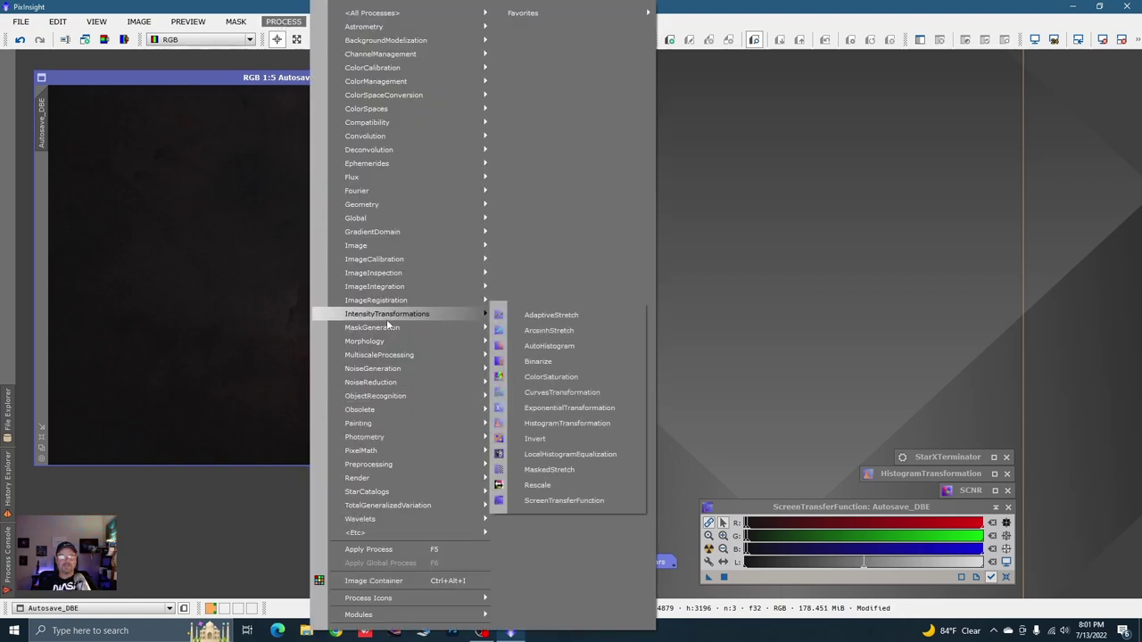
{"action": "left_click", "coordinate": [554, 395]}
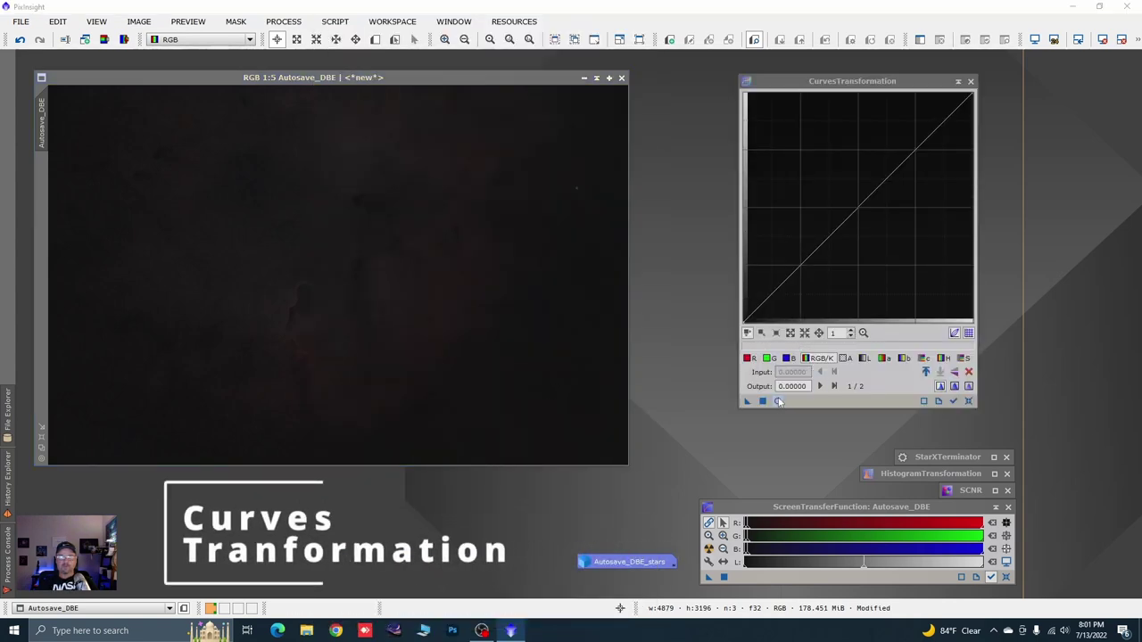
{"action": "left_click", "coordinate": [779, 401]}
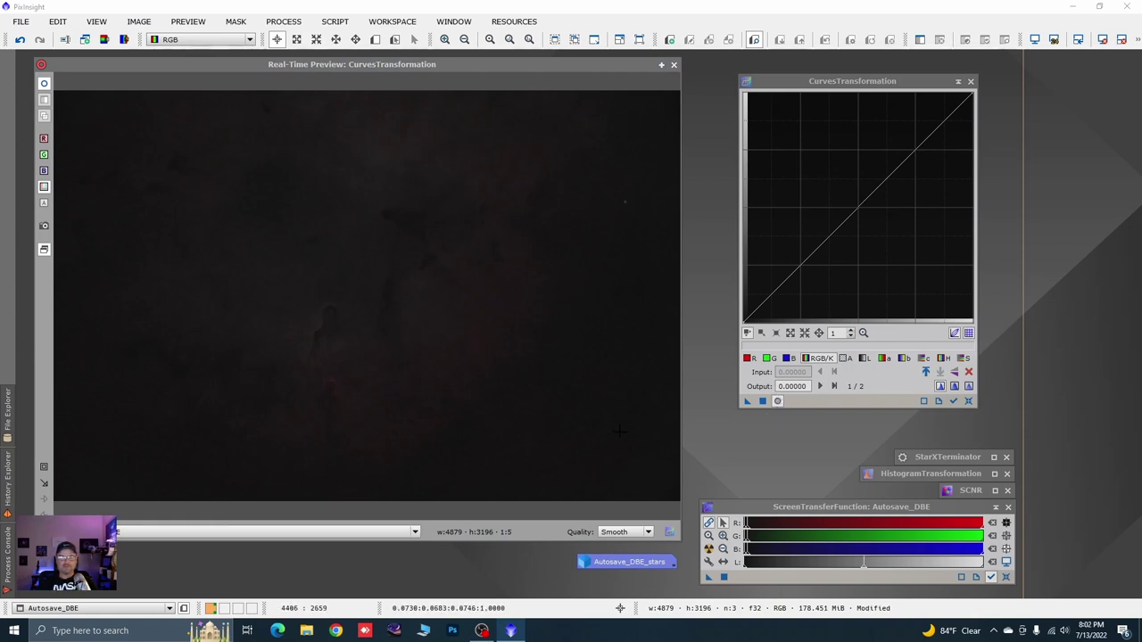
Step: Sample nebula and background brightness levels in the curves preview
{"action": "mouse_move", "coordinate": [630, 480]}
{"action": "left_mouse_down"}
{"action": "mouse_move", "coordinate": [590, 473]}
{"action": "mouse_move", "coordinate": [605, 471]}
{"action": "left_mouse_up"}
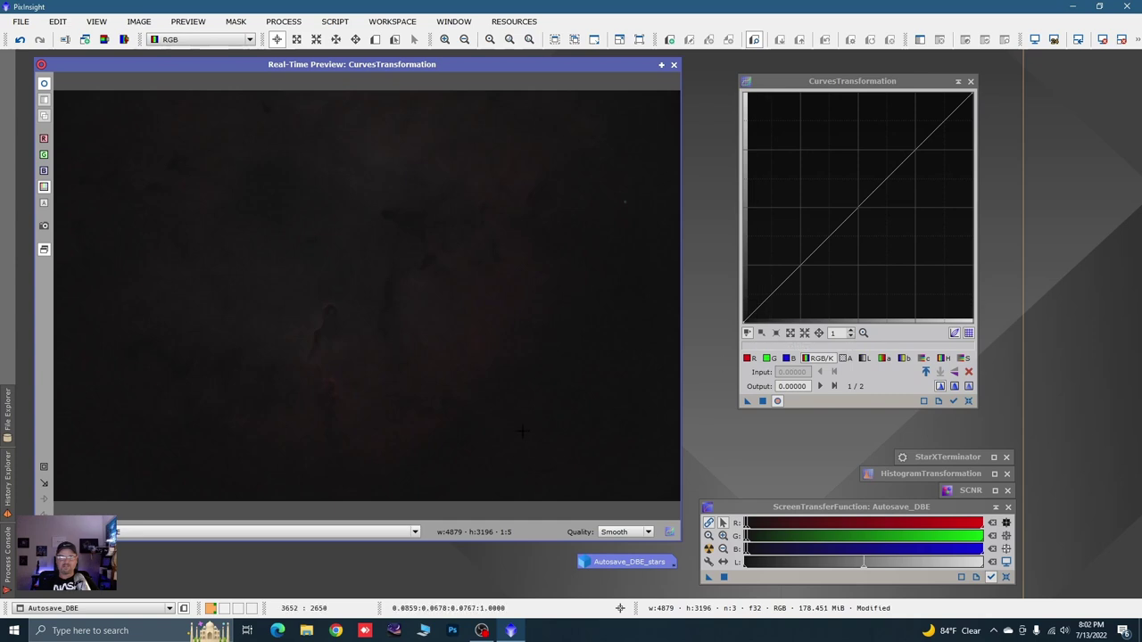
{"action": "mouse_move", "coordinate": [522, 432]}
{"action": "left_mouse_down"}
{"action": "mouse_move", "coordinate": [459, 346]}
{"action": "mouse_move", "coordinate": [314, 378]}
{"action": "mouse_move", "coordinate": [428, 362]}
{"action": "left_mouse_up"}
{"action": "left_click_drag", "start_coordinate": [554, 479], "coordinate": [590, 482]}
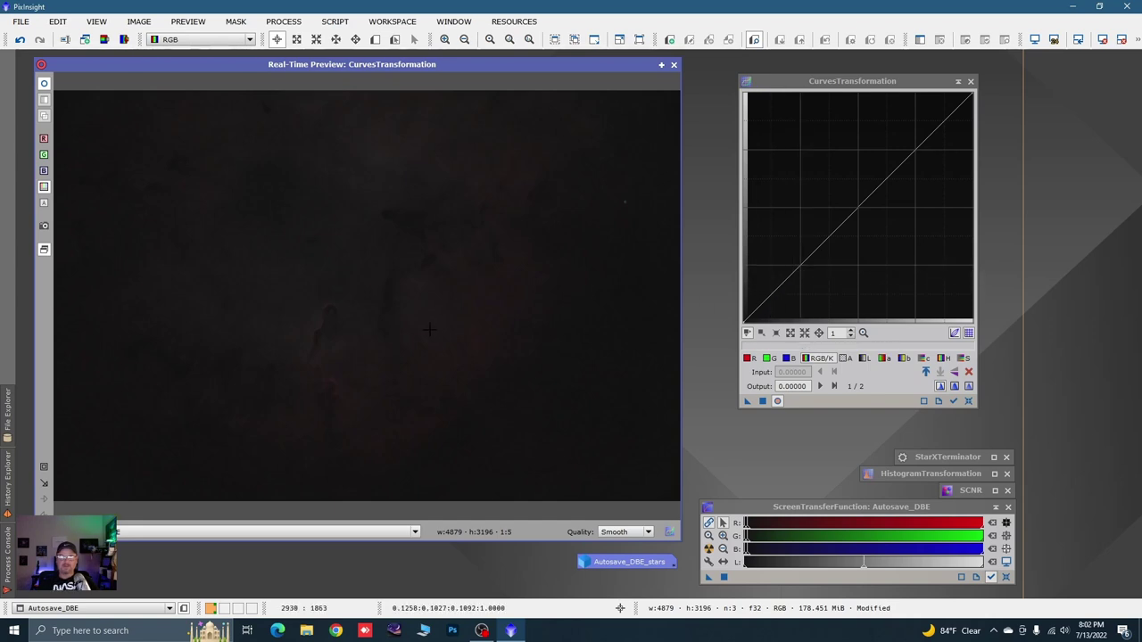
{"action": "mouse_move", "coordinate": [429, 329]}
{"action": "left_mouse_down"}
{"action": "mouse_move", "coordinate": [406, 328]}
{"action": "mouse_move", "coordinate": [453, 327]}
{"action": "left_mouse_up"}
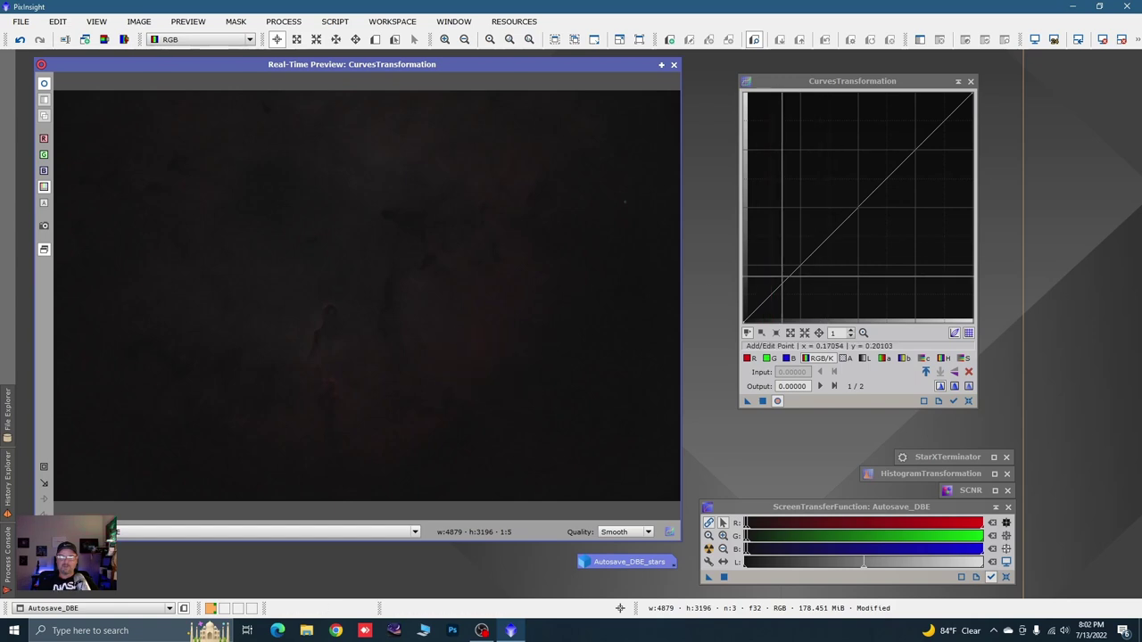
Step: Add and raise several RGB/K curve points so the curve bows upward through the midtones
{"action": "left_click", "coordinate": [782, 283]}
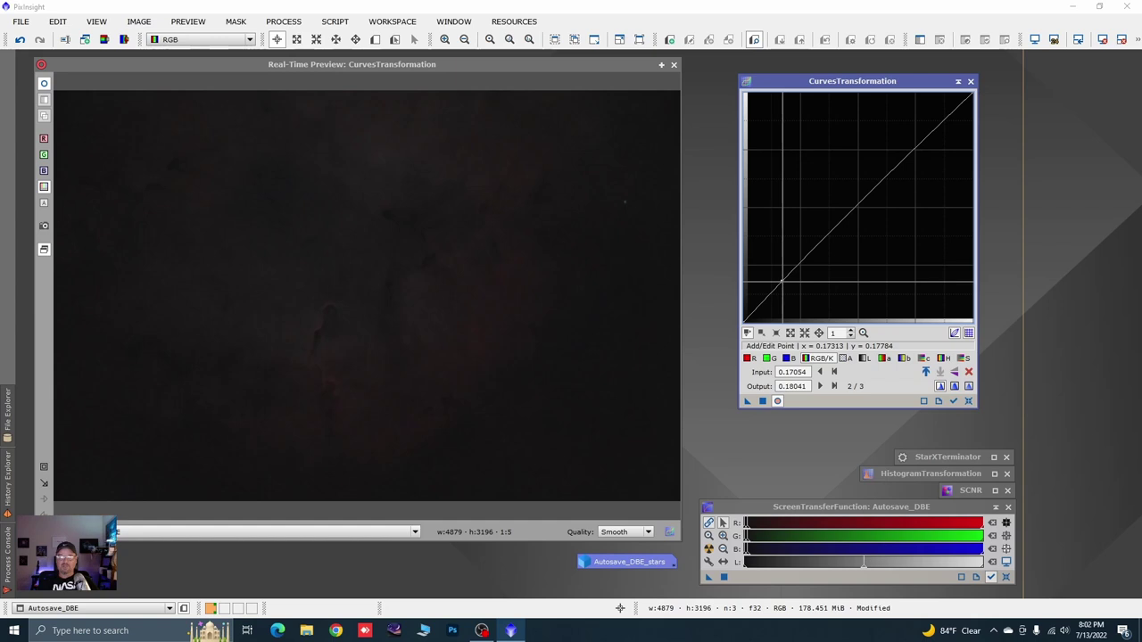
{"action": "left_click_drag", "start_coordinate": [783, 279], "coordinate": [777, 270]}
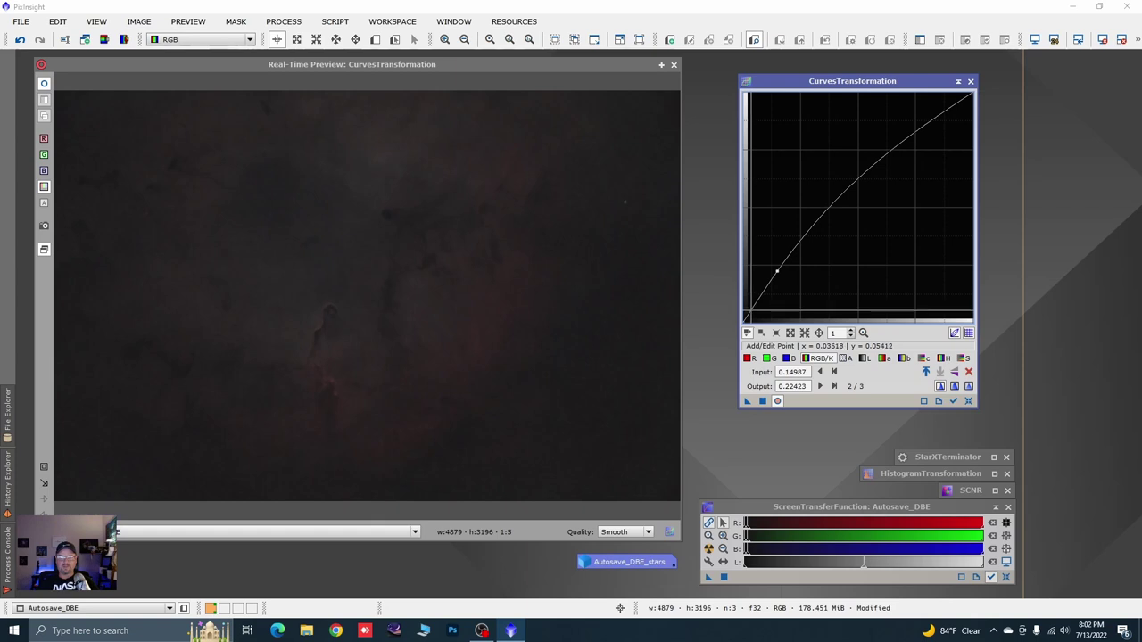
{"action": "left_click_drag", "start_coordinate": [752, 306], "coordinate": [755, 309]}
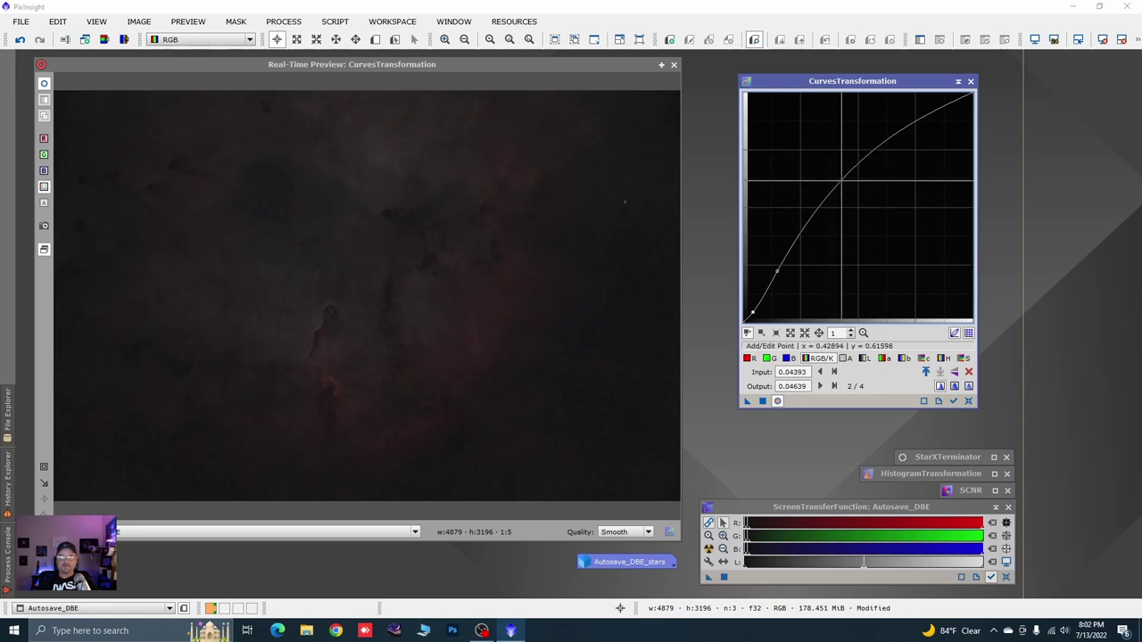
{"action": "left_click", "coordinate": [487, 271]}
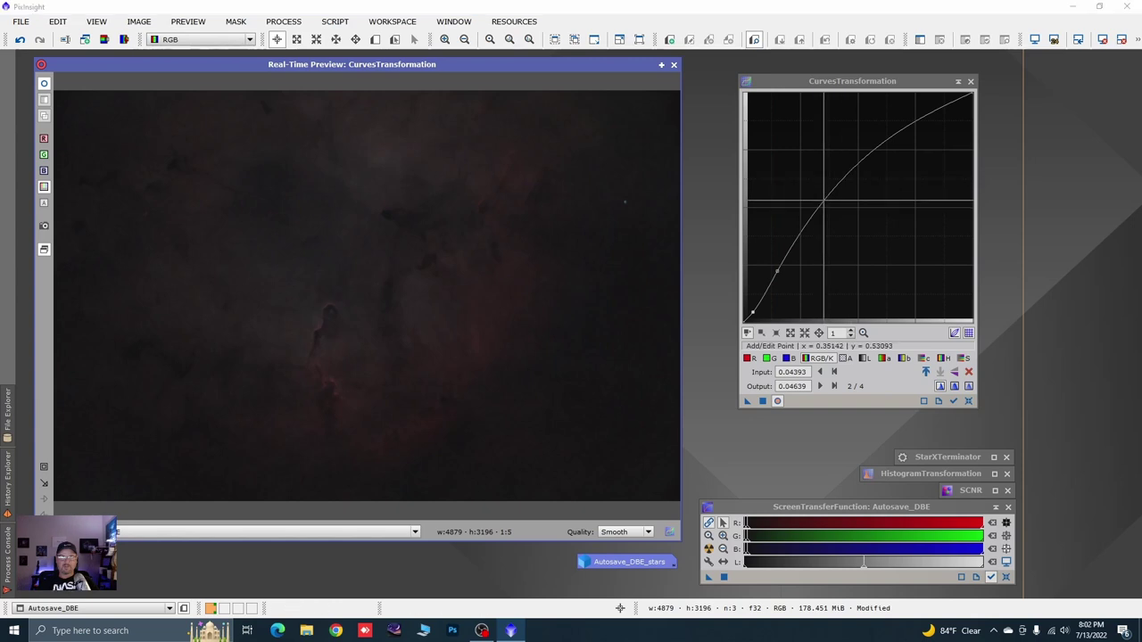
{"action": "left_click", "coordinate": [823, 203]}
{"action": "mouse_move", "coordinate": [824, 204]}
{"action": "left_mouse_down"}
{"action": "mouse_move", "coordinate": [839, 218]}
{"action": "mouse_move", "coordinate": [816, 187]}
{"action": "mouse_move", "coordinate": [828, 205]}
{"action": "left_mouse_up"}
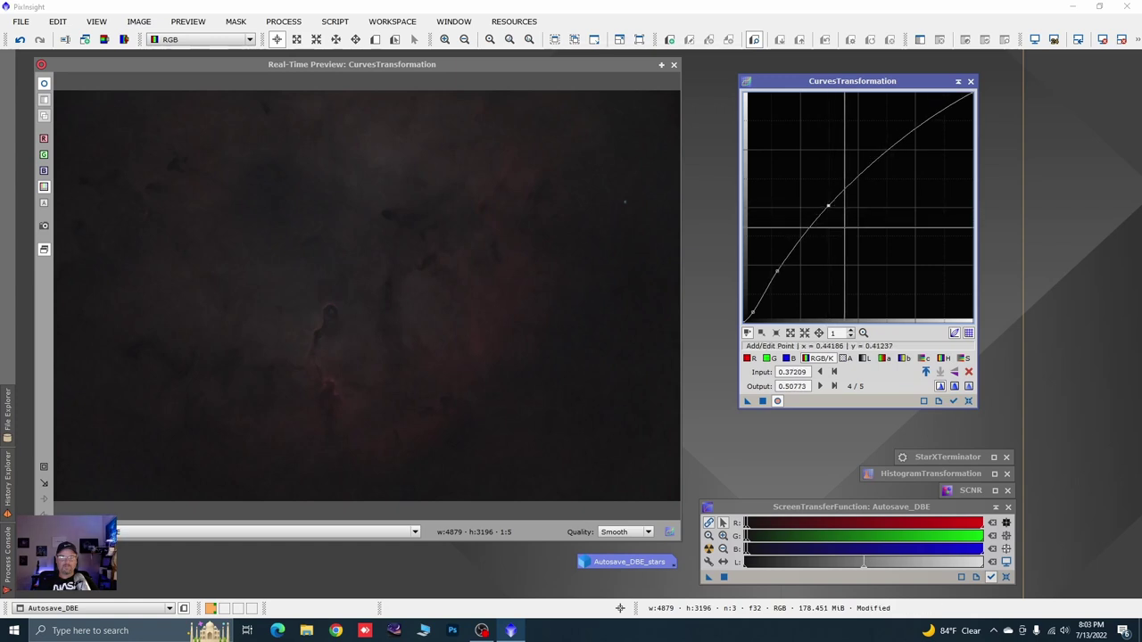
{"action": "left_click_drag", "start_coordinate": [828, 206], "coordinate": [827, 204]}
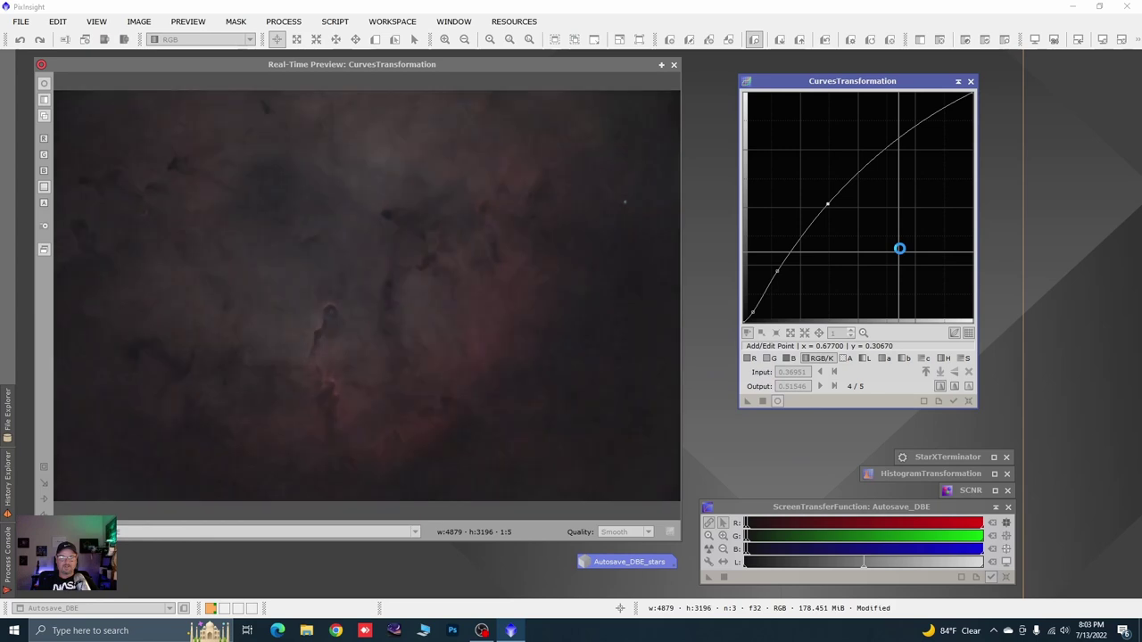
Step: Reset the curve, zoom the graph, and discard a shadow lift that was too strong
{"action": "left_click", "coordinate": [969, 401]}
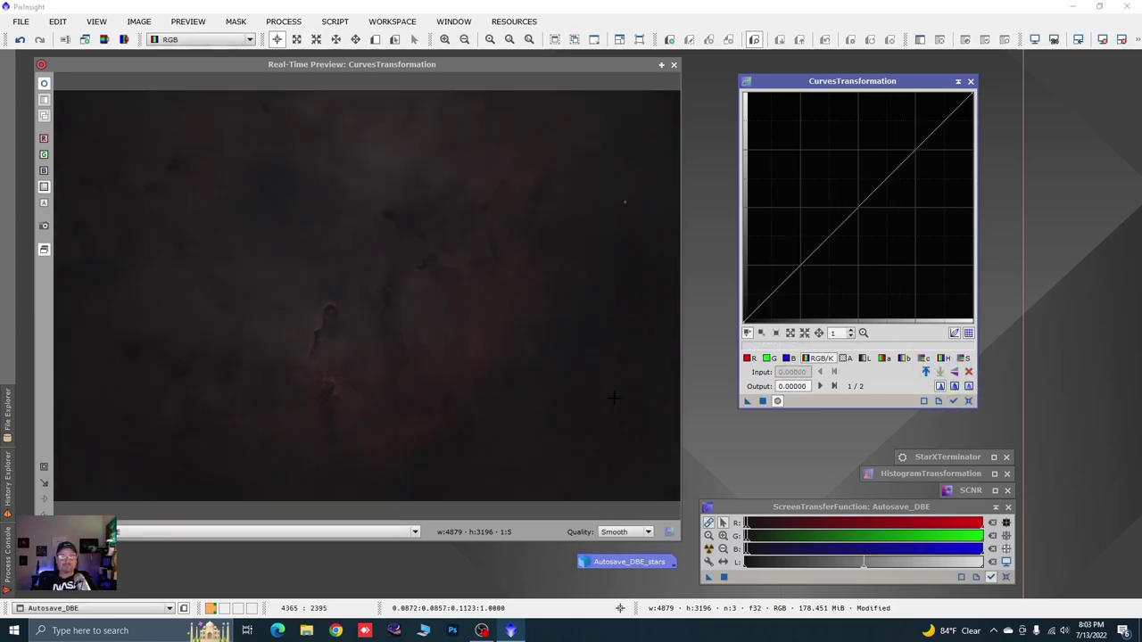
{"action": "left_click_drag", "start_coordinate": [613, 458], "coordinate": [600, 467]}
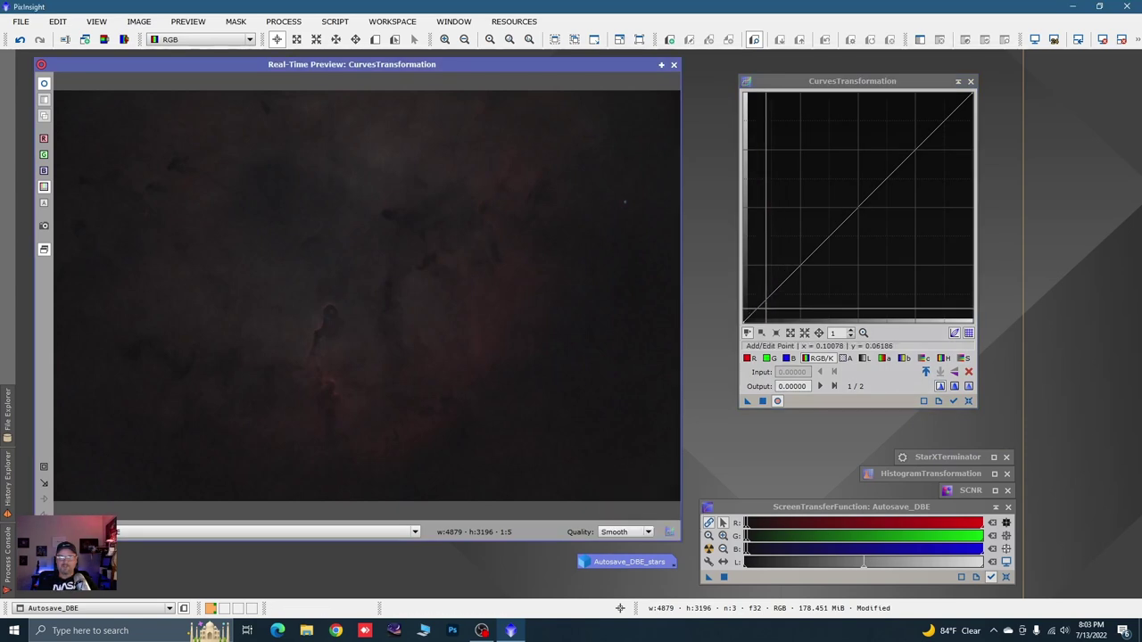
{"action": "scroll", "coordinate": [766, 307], "scroll_direction": "up", "scroll_amount": 1}
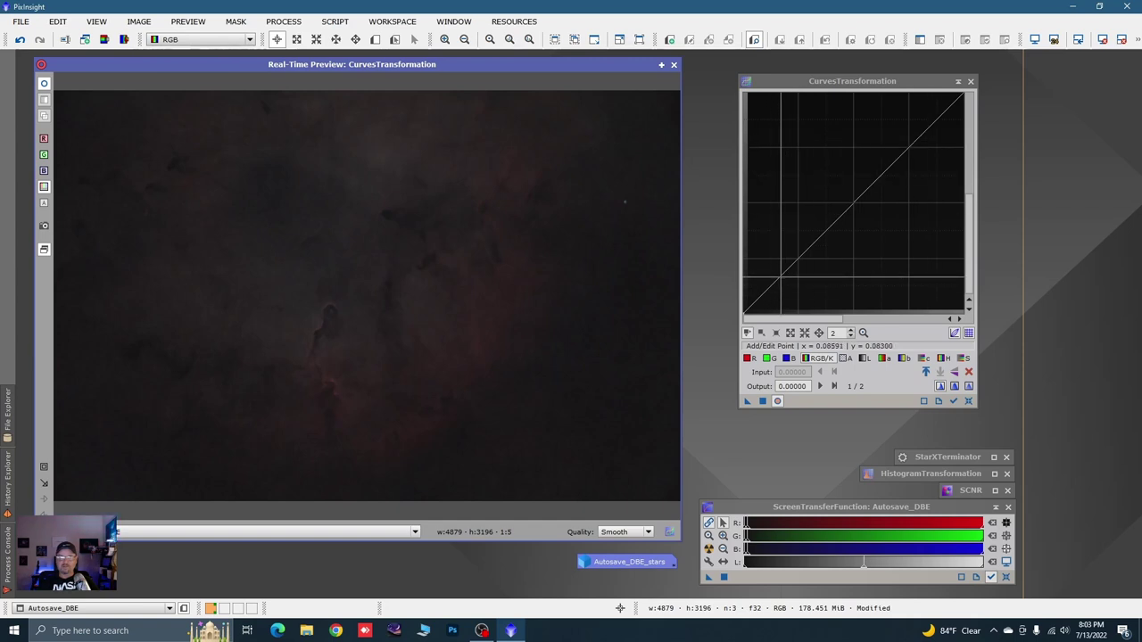
{"action": "left_click", "coordinate": [791, 283]}
{"action": "left_click_drag", "start_coordinate": [791, 283], "coordinate": [769, 254]}
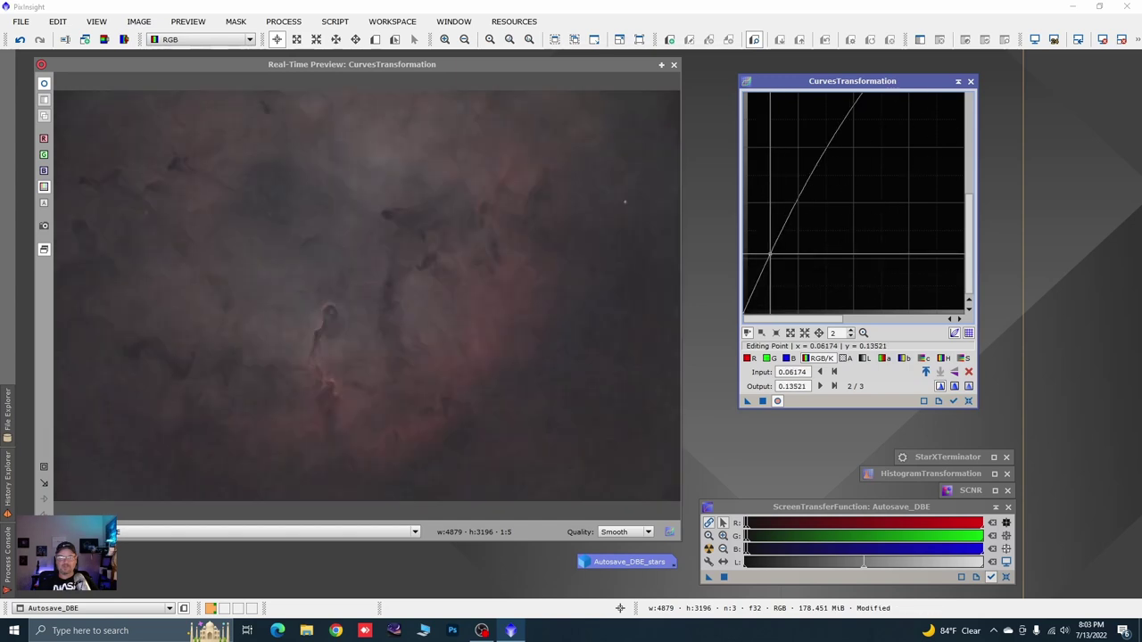
{"action": "left_click", "coordinate": [969, 400]}
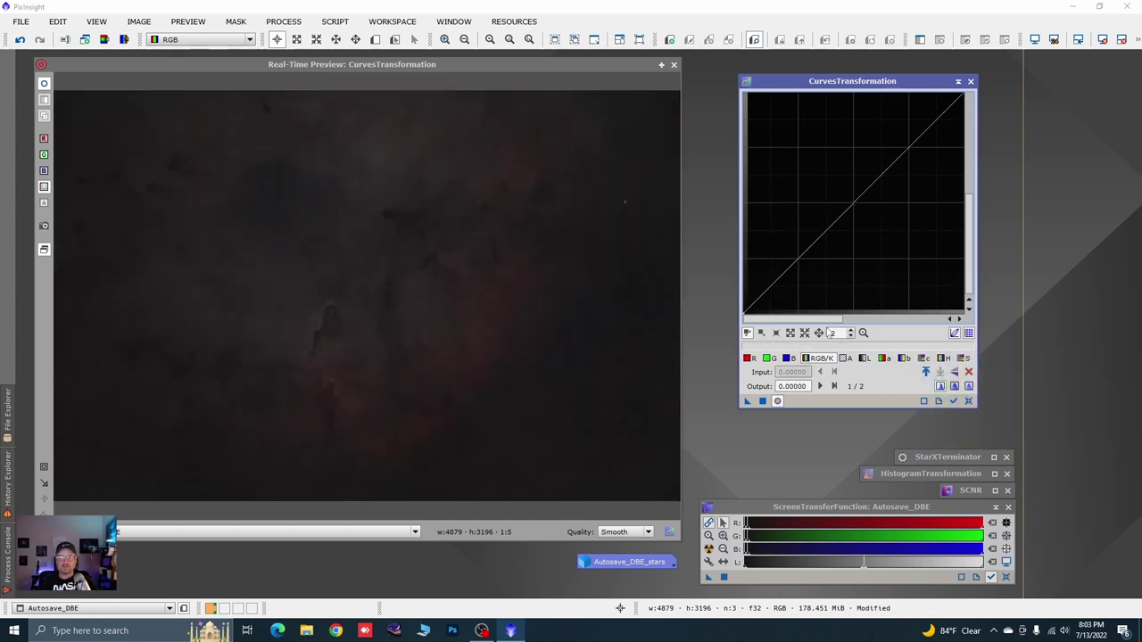
Step: Apply a gentle shadow-and-midtone lift globally, then reset the curve and close LocalHistogramEqualization
{"action": "left_click_drag", "start_coordinate": [605, 479], "coordinate": [607, 482]}
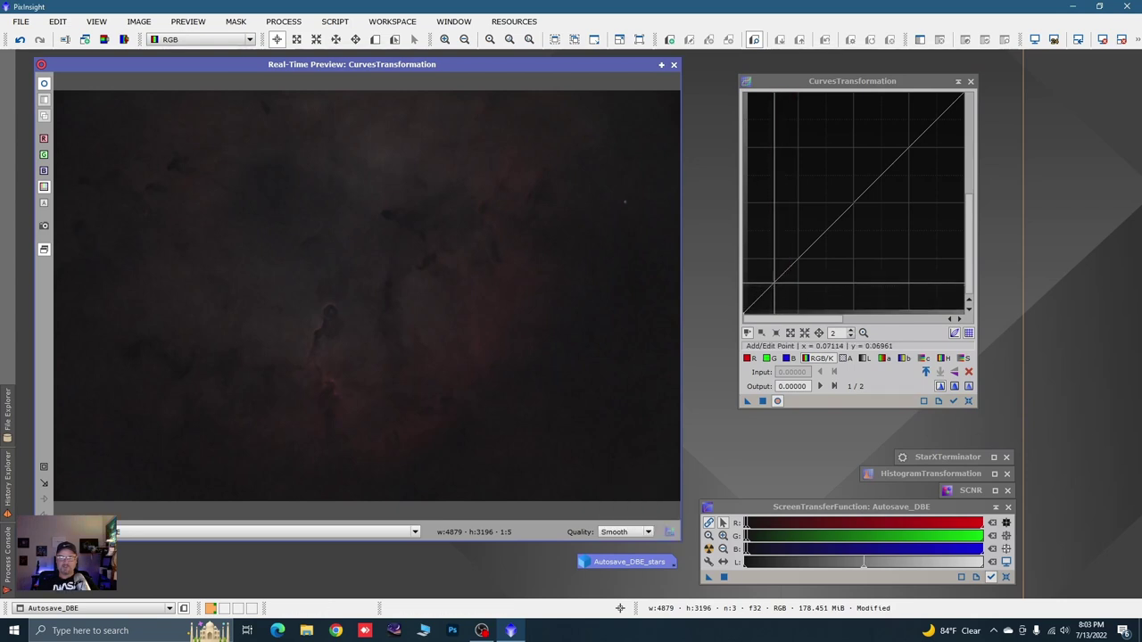
{"action": "left_click_drag", "start_coordinate": [775, 282], "coordinate": [774, 286]}
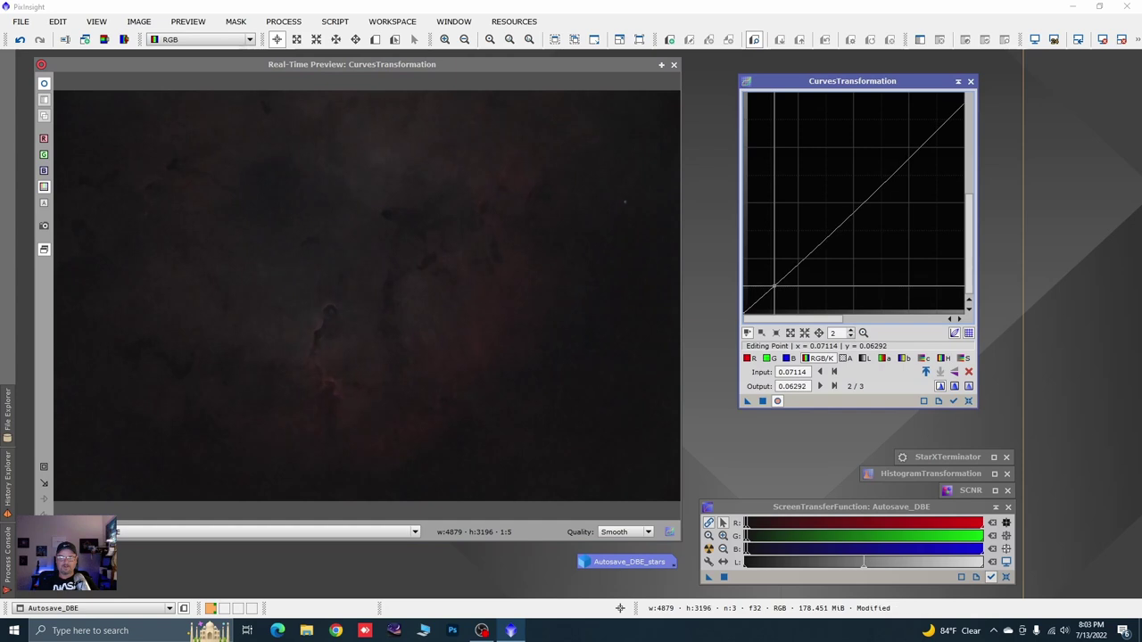
{"action": "left_click", "coordinate": [519, 354]}
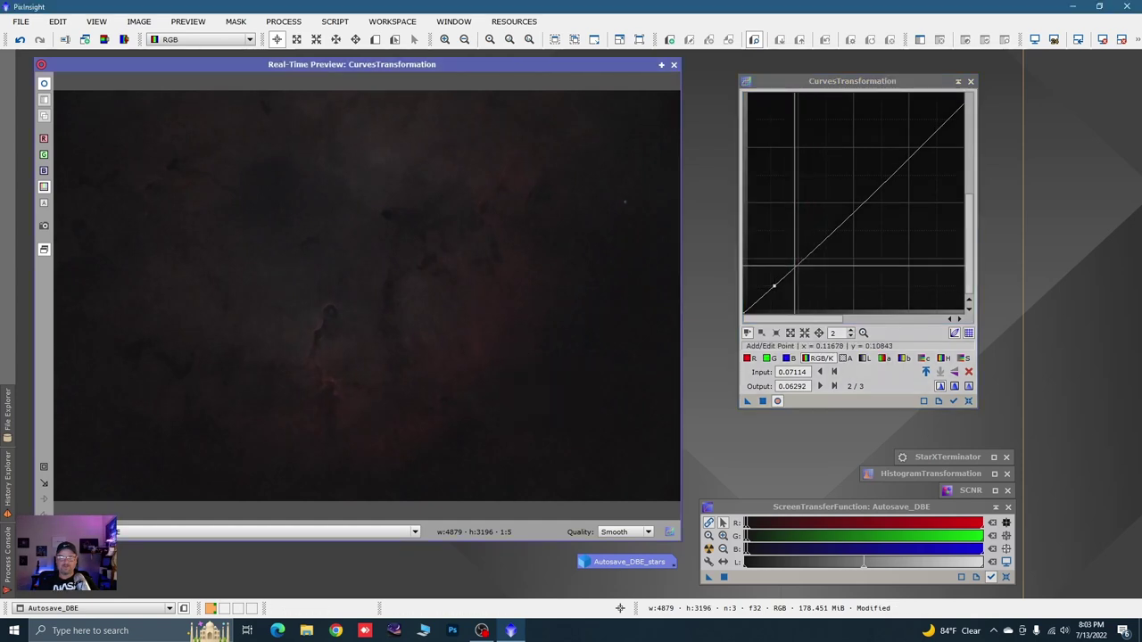
{"action": "left_click_drag", "start_coordinate": [794, 265], "coordinate": [795, 259]}
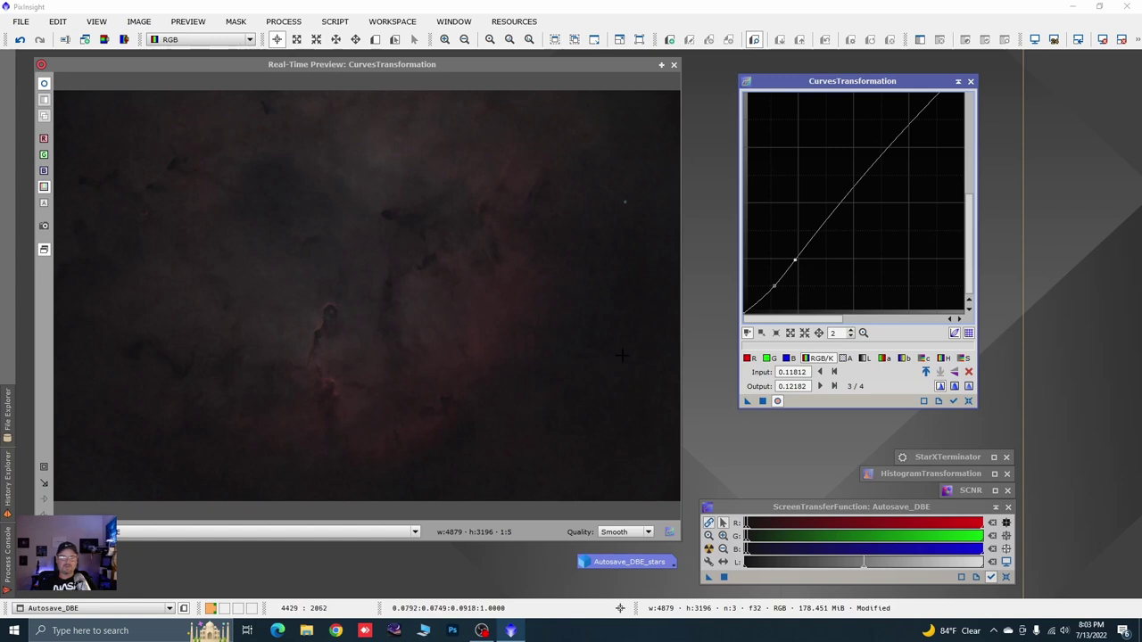
{"action": "left_click", "coordinate": [763, 401]}
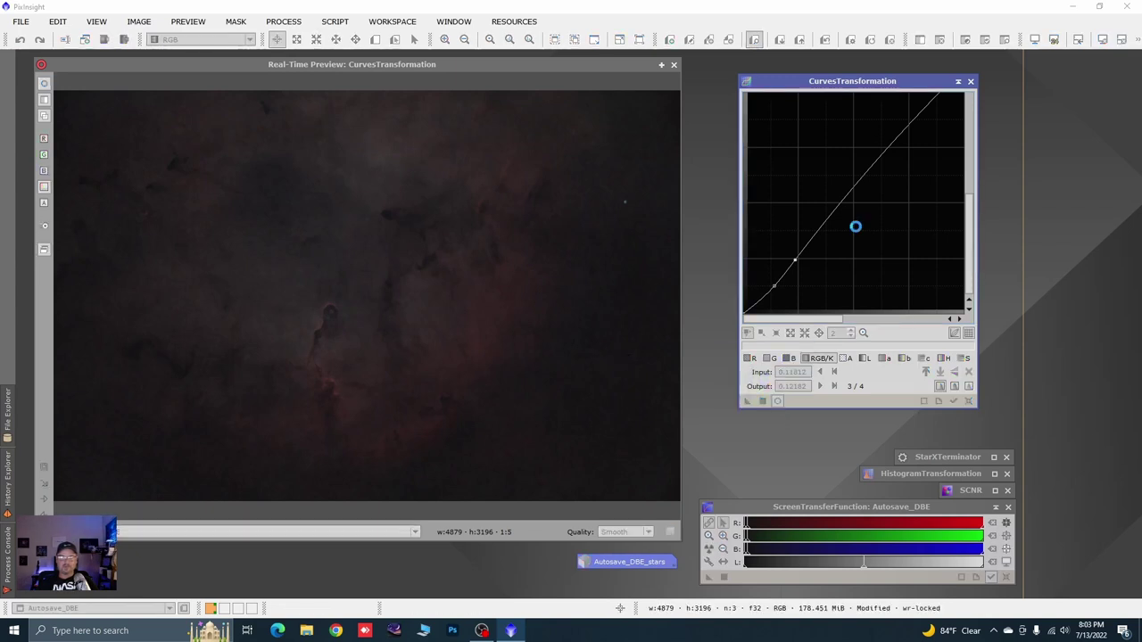
{"action": "left_click", "coordinate": [969, 402]}
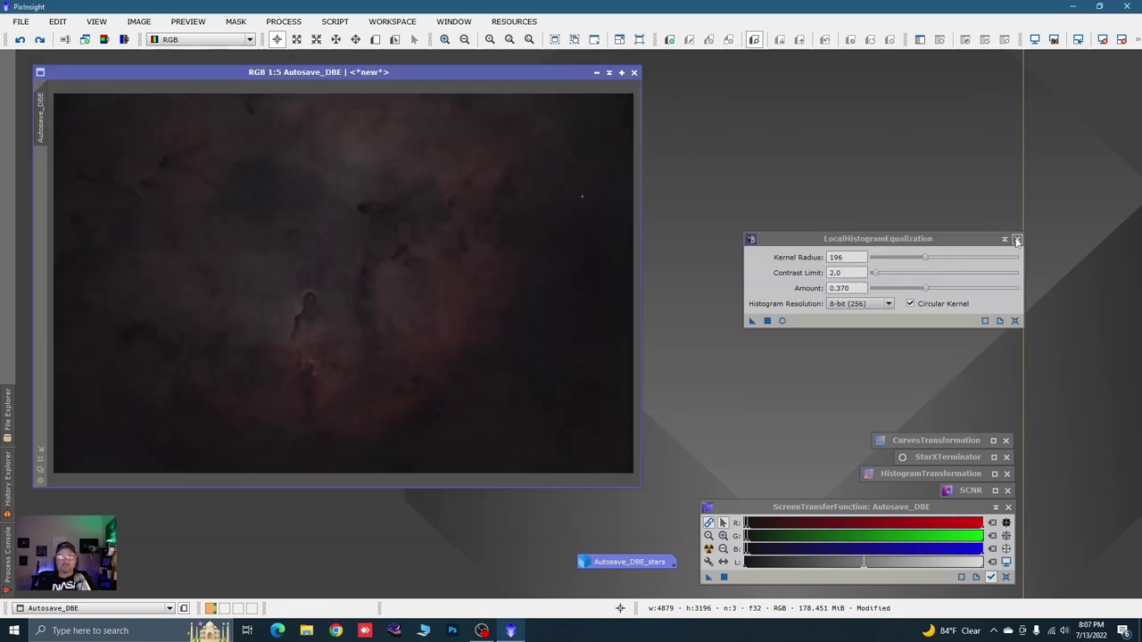
{"action": "left_click", "coordinate": [1017, 240]}
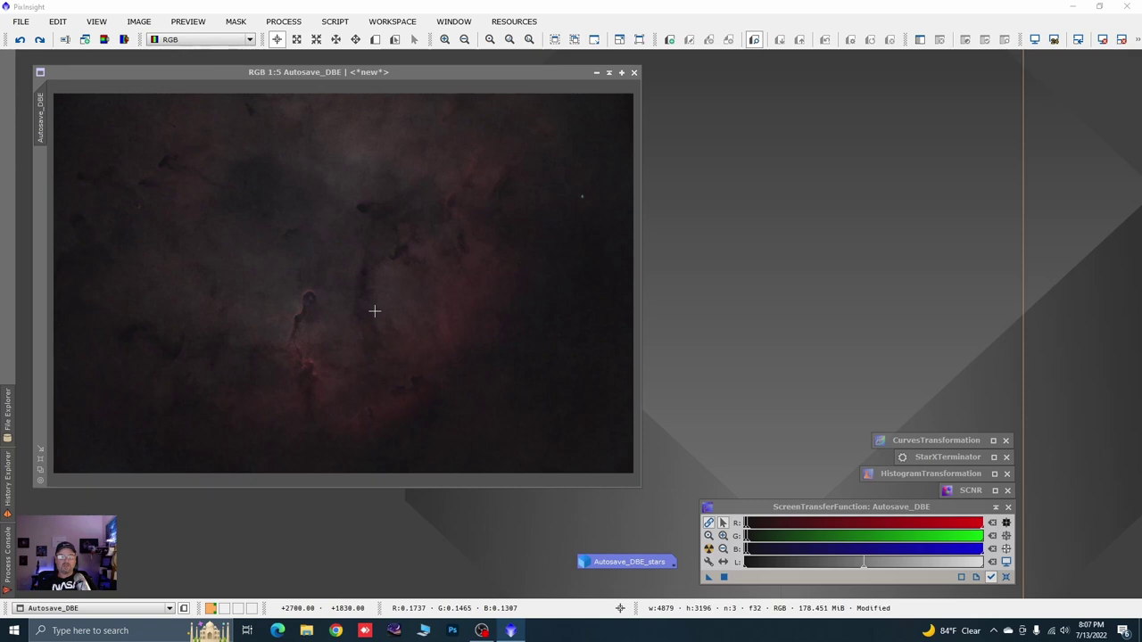
Step: Extract the CIE L* luminance as Autosave_DBE_L and reopen HistogramTransformation
{"action": "left_click", "coordinate": [129, 75]}
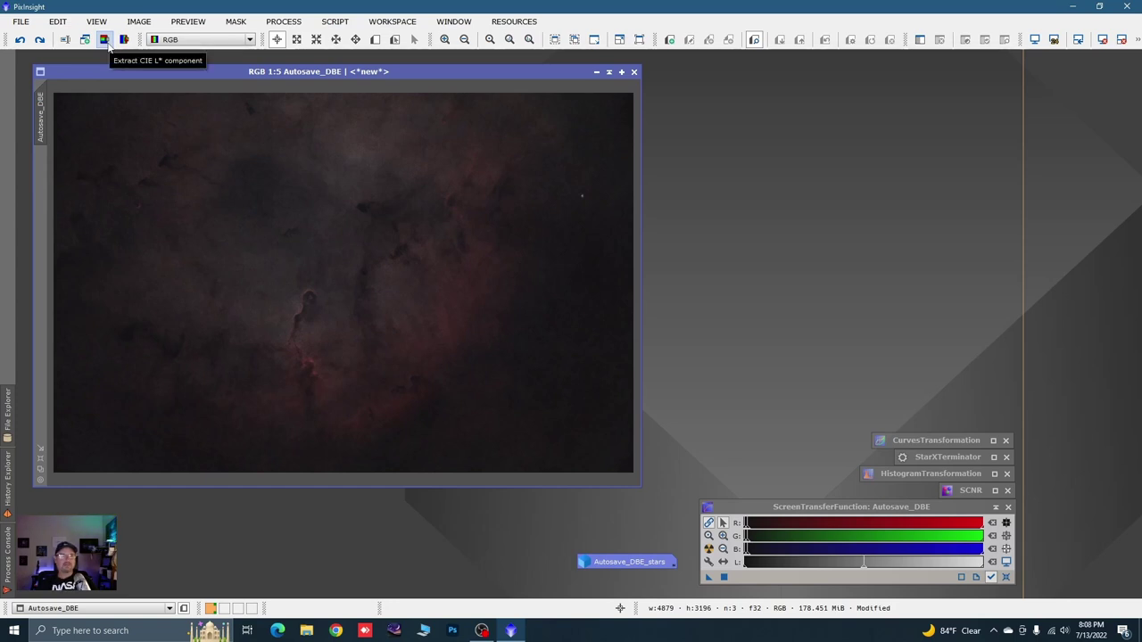
{"action": "left_click", "coordinate": [105, 41]}
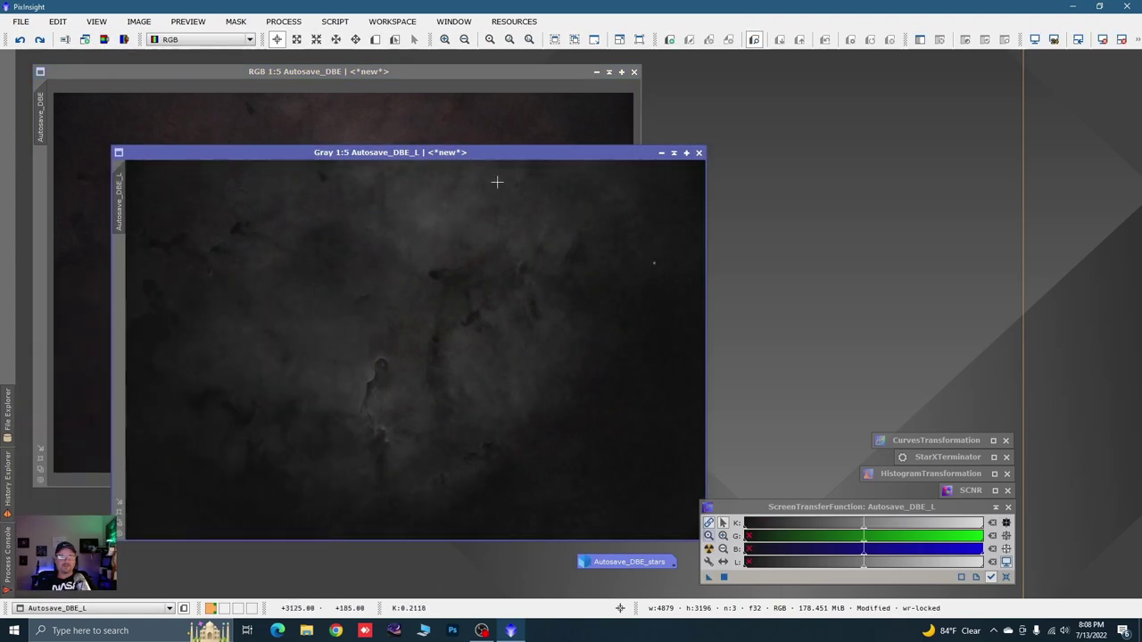
{"action": "left_click_drag", "start_coordinate": [496, 162], "coordinate": [449, 133]}
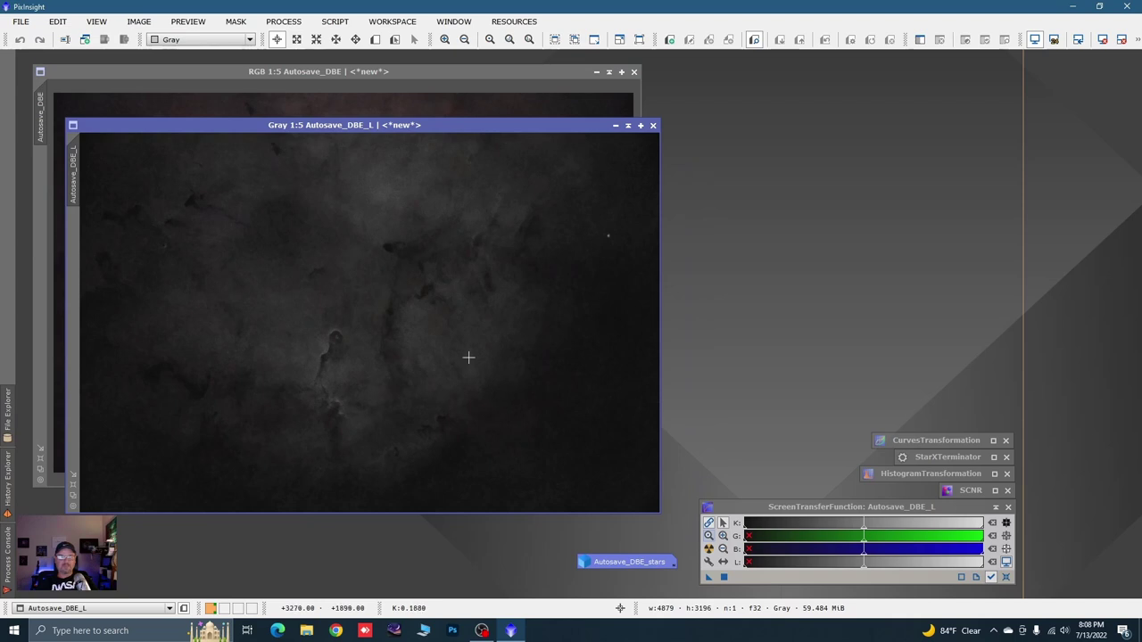
{"action": "double_click", "coordinate": [899, 480]}
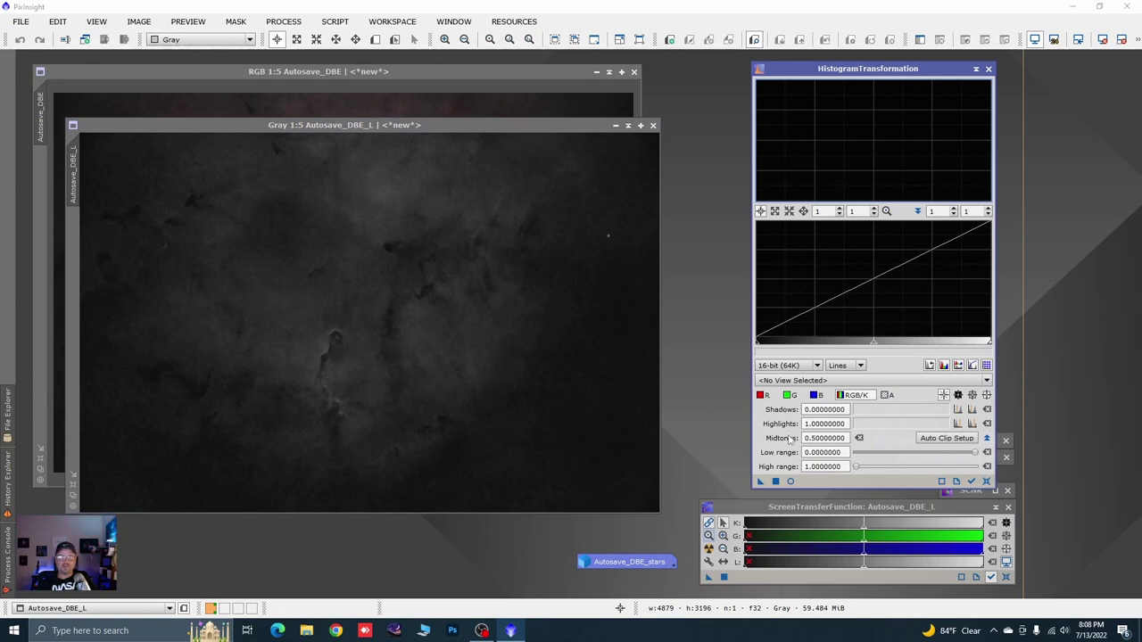
Step: Stretch Autosave_DBE_L with shadows 0.0759 and midtones 0.372, and apply it
{"action": "left_click", "coordinate": [790, 481]}
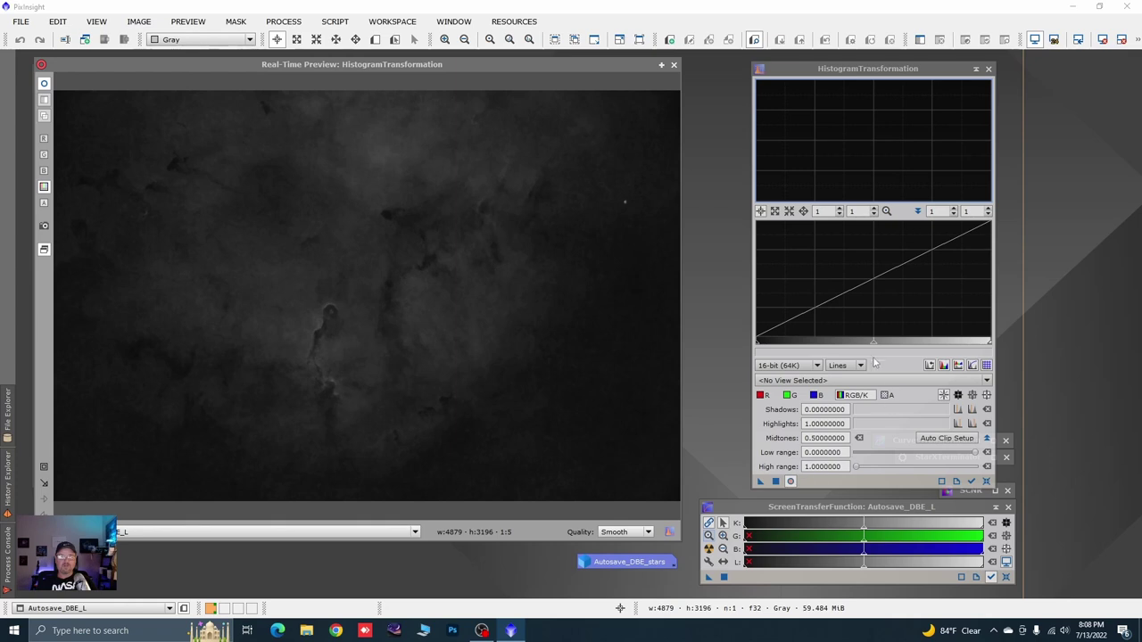
{"action": "left_click", "coordinate": [975, 487]}
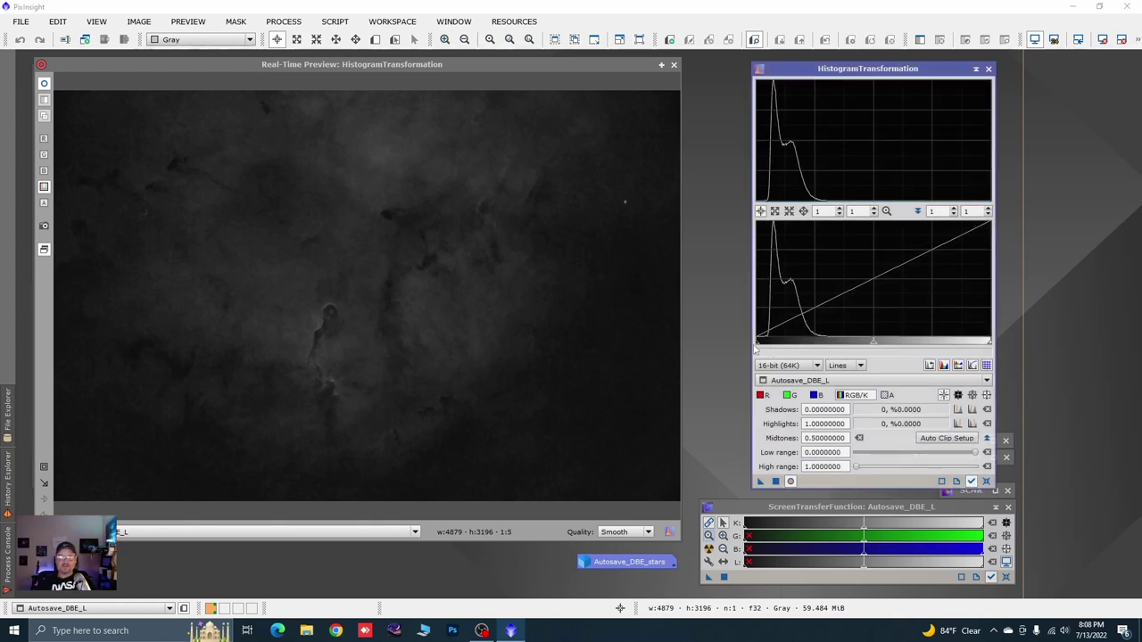
{"action": "left_click_drag", "start_coordinate": [756, 346], "coordinate": [769, 347]}
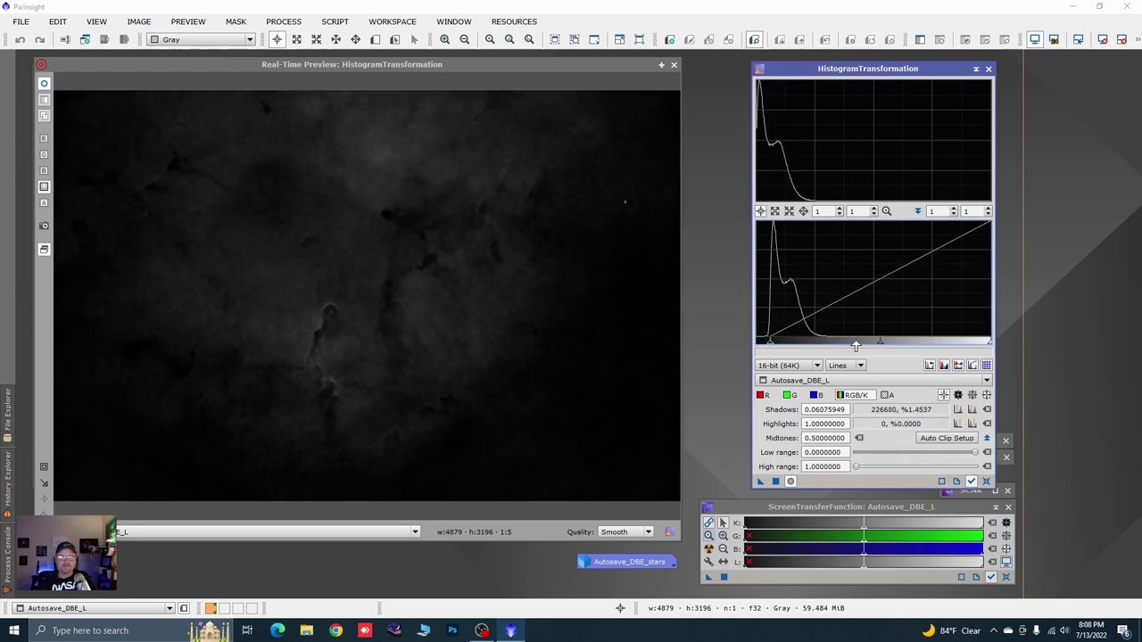
{"action": "left_click_drag", "start_coordinate": [879, 345], "coordinate": [852, 348]}
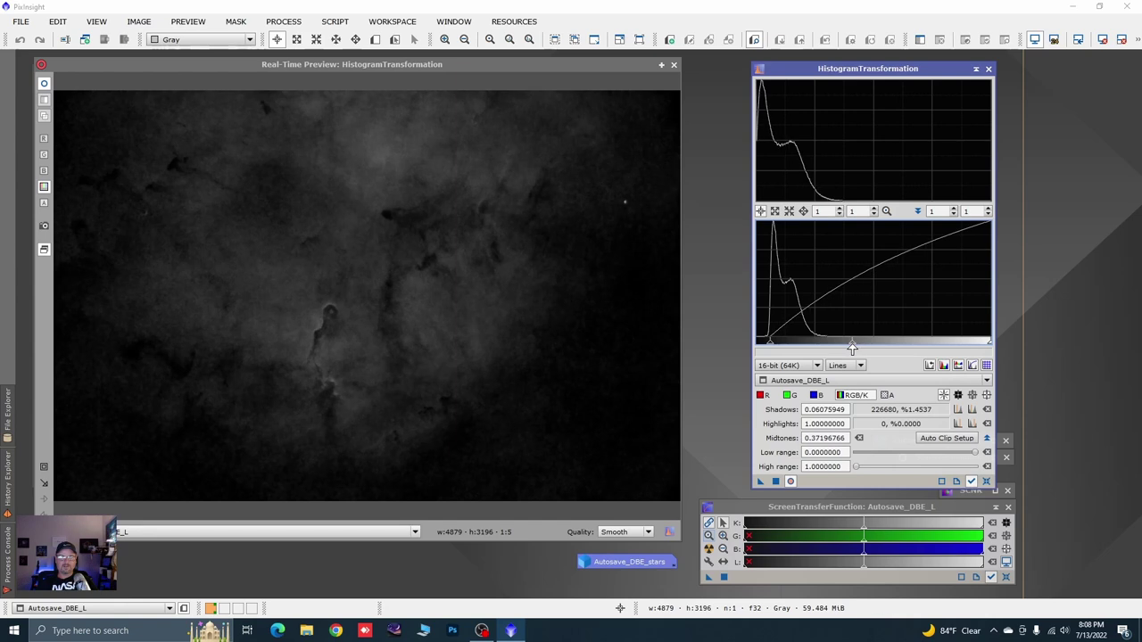
{"action": "left_click_drag", "start_coordinate": [771, 347], "coordinate": [773, 347]}
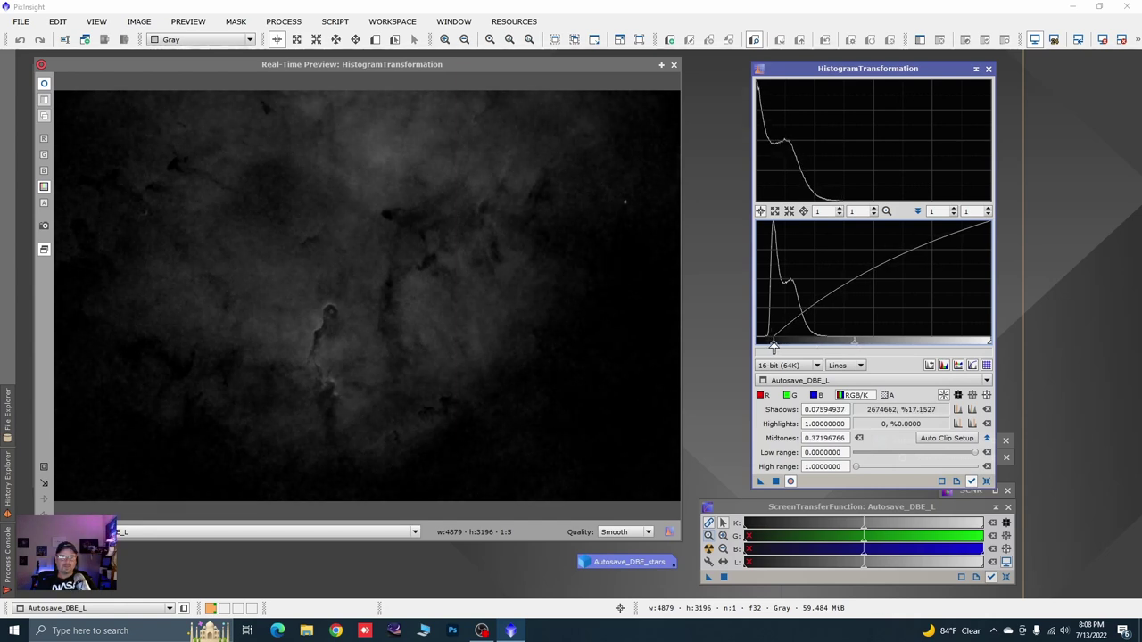
{"action": "left_click", "coordinate": [775, 481]}
Step: Reset HistogramTransformation, minimise it, and close its live preview
{"action": "left_click", "coordinate": [985, 481]}
{"action": "left_click_drag", "start_coordinate": [935, 75], "coordinate": [948, 70]}
{"action": "left_click", "coordinate": [988, 63]}
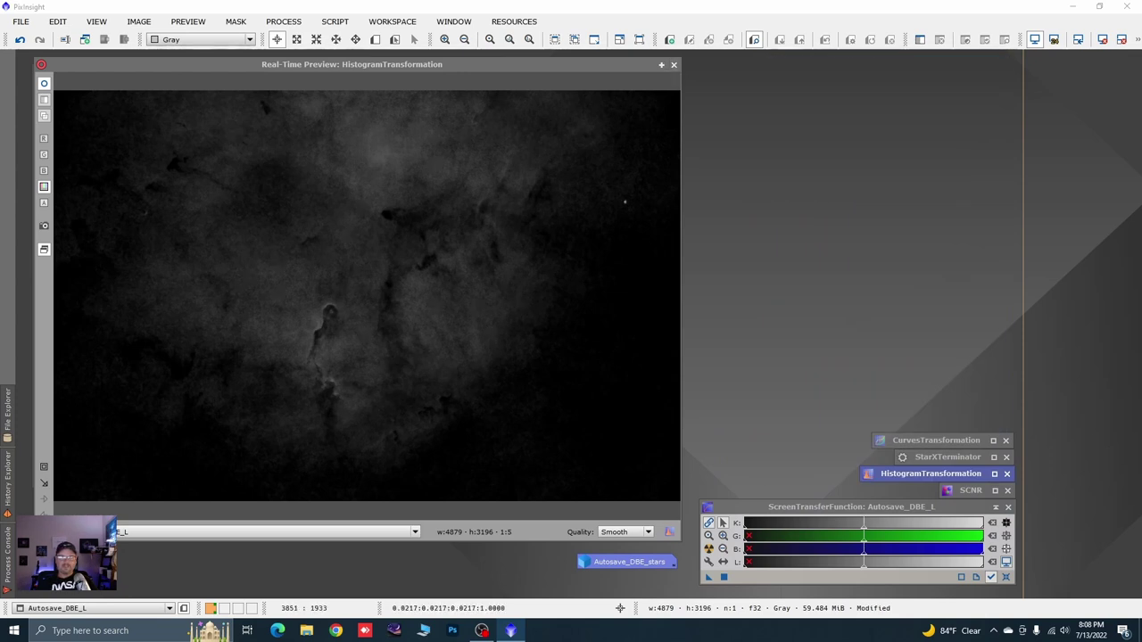
{"action": "left_click", "coordinate": [674, 65]}
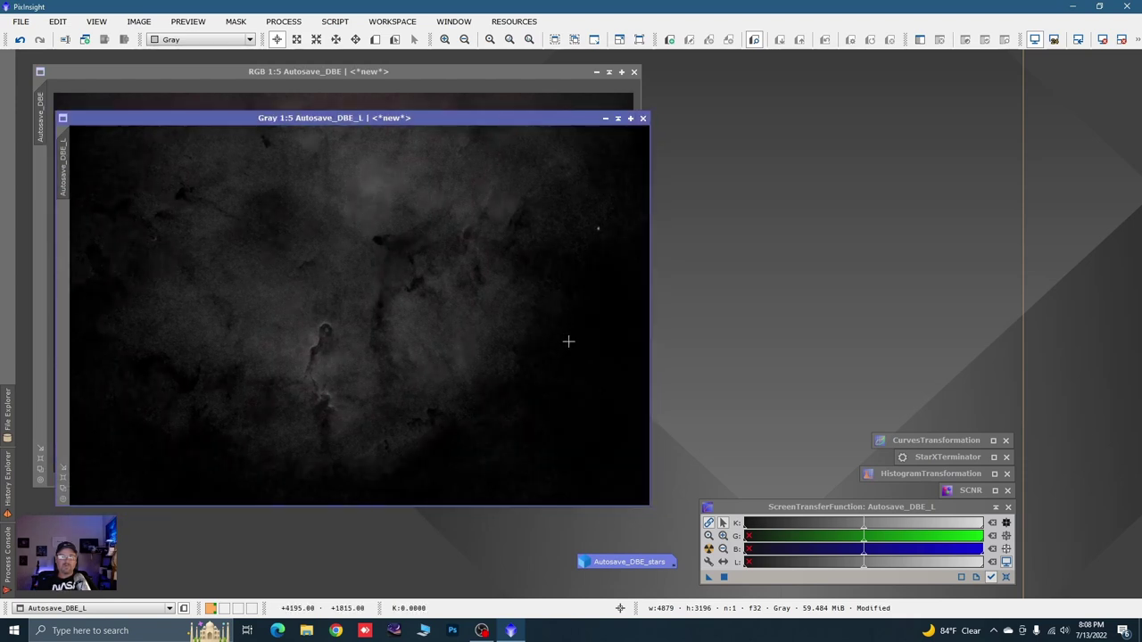
Step: Open the Convolution process from All Processes and move its panel aside
{"action": "left_click", "coordinate": [286, 23]}
{"action": "mouse_move", "coordinate": [354, 18]}
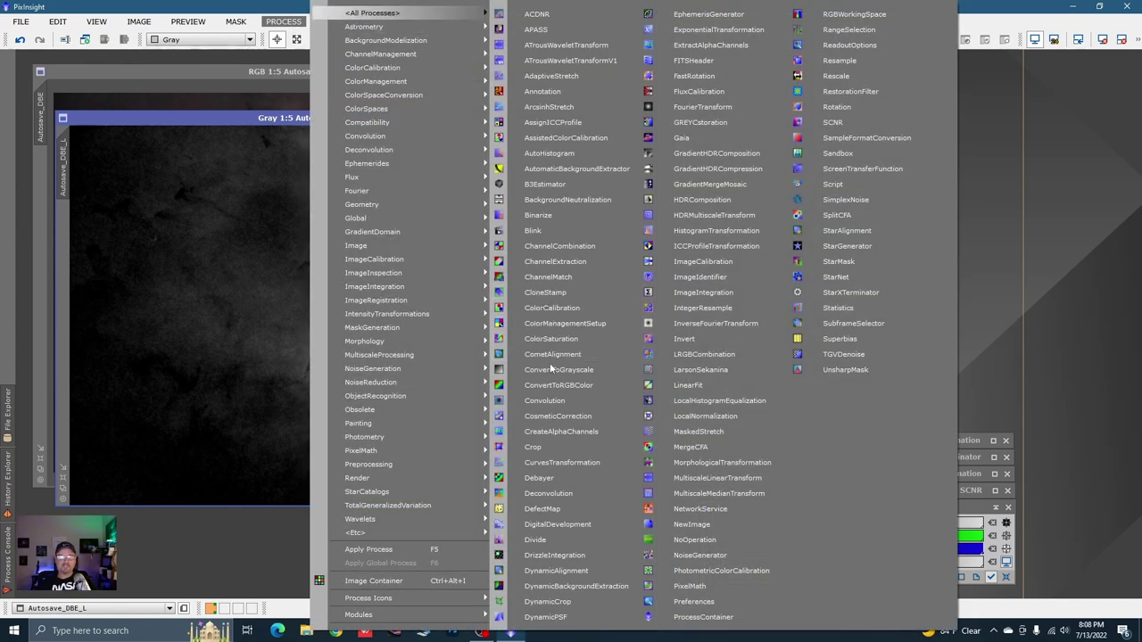
{"action": "left_click", "coordinate": [546, 400]}
{"action": "left_click_drag", "start_coordinate": [855, 202], "coordinate": [877, 199]}
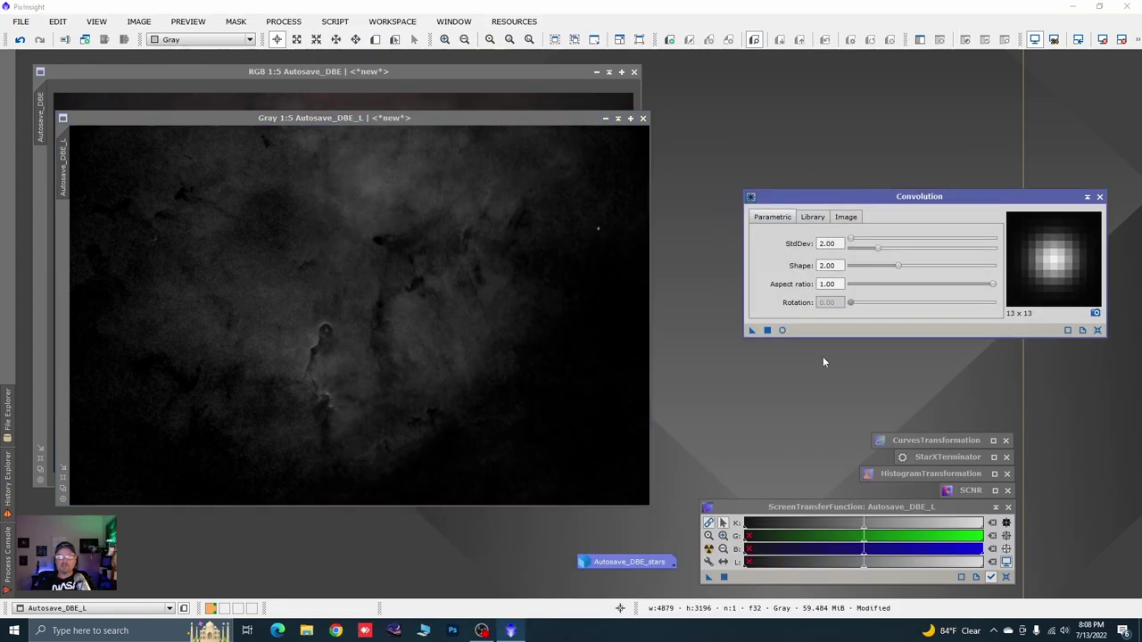
Step: Blur Autosave_DBE_L with StdDev 19.0 and shape 2.00, then close Convolution and its preview
{"action": "left_click", "coordinate": [782, 331]}
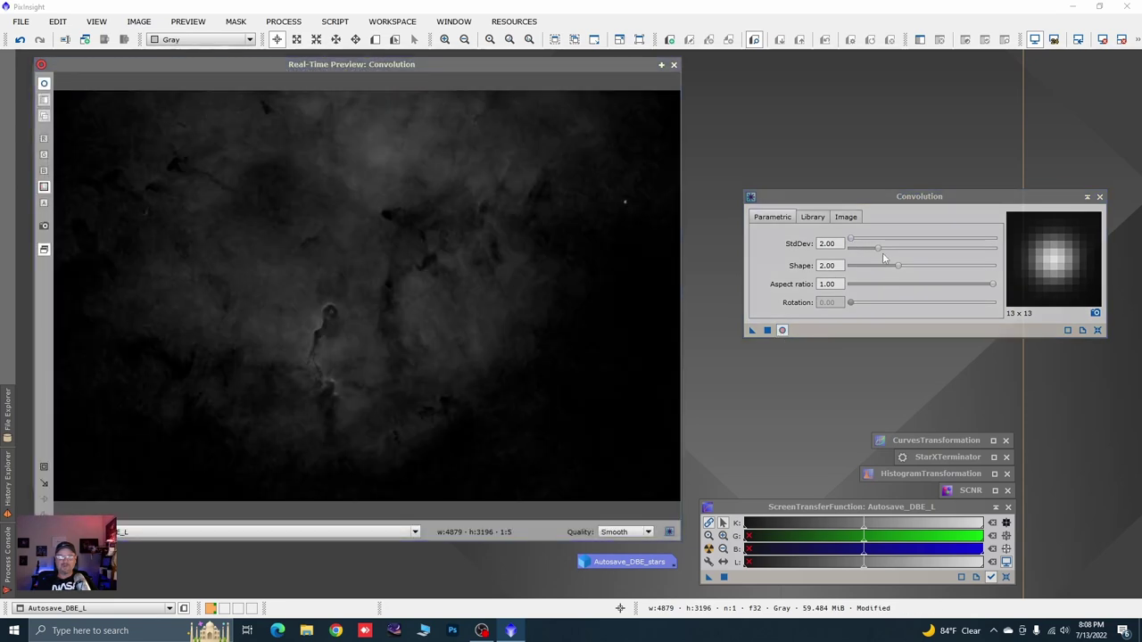
{"action": "left_click_drag", "start_coordinate": [877, 252], "coordinate": [1001, 256]}
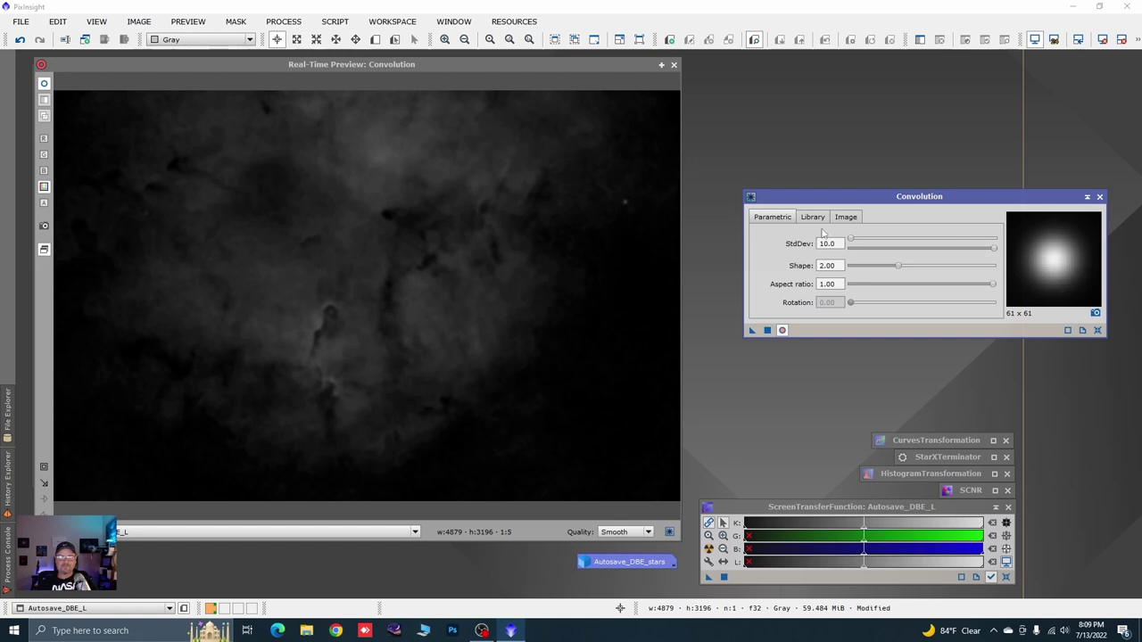
{"action": "left_click_drag", "start_coordinate": [851, 240], "coordinate": [855, 242]}
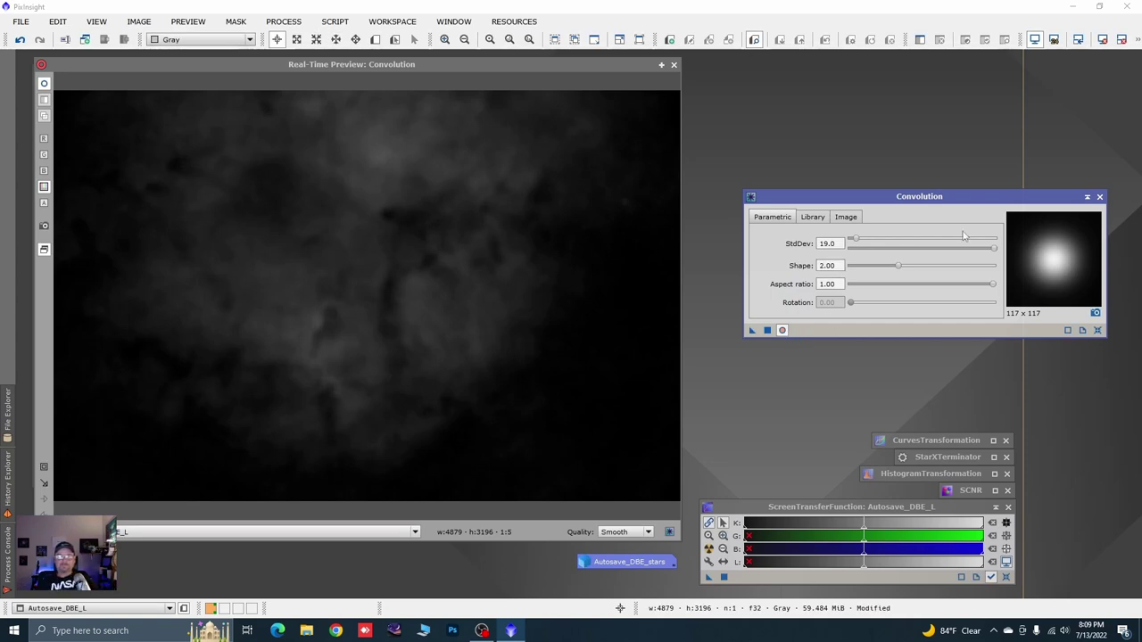
{"action": "left_click", "coordinate": [1099, 197]}
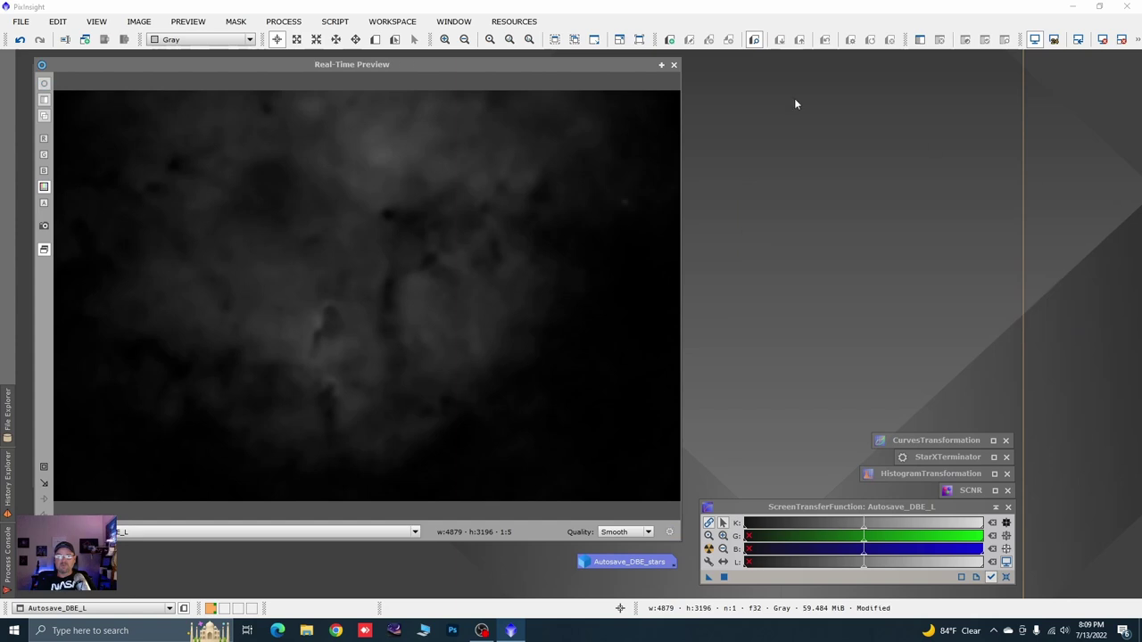
{"action": "left_click", "coordinate": [673, 64]}
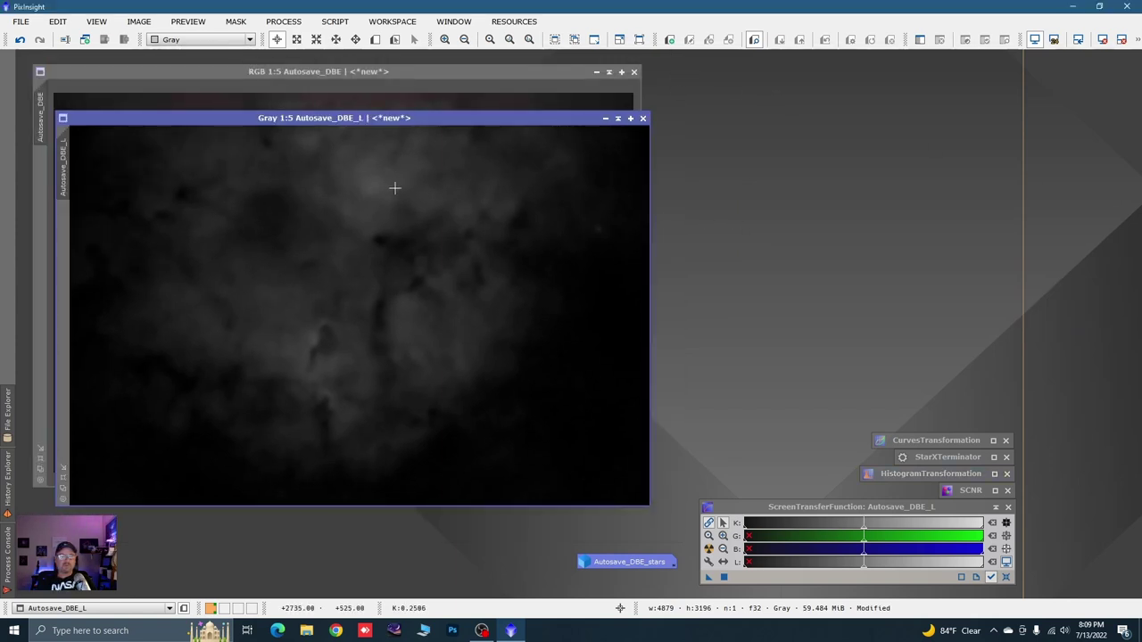
Step: Move the Autosave_DBE_L window aside and close an accidental duplicate of it
{"action": "left_click_drag", "start_coordinate": [325, 126], "coordinate": [574, 122]}
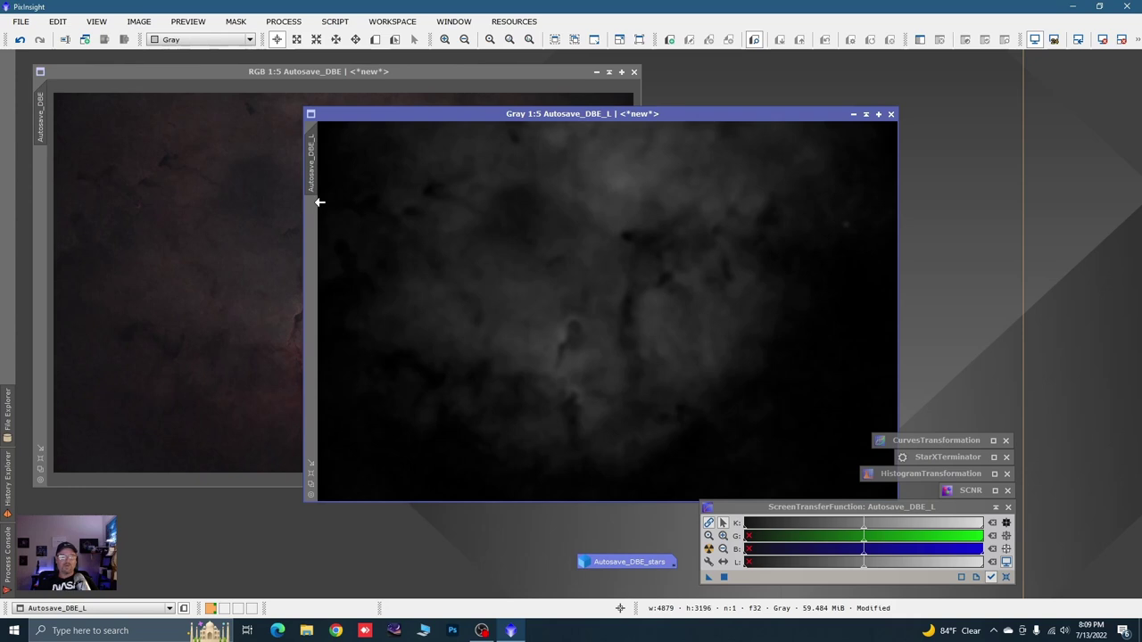
{"action": "left_click_drag", "start_coordinate": [311, 170], "coordinate": [402, 260]}
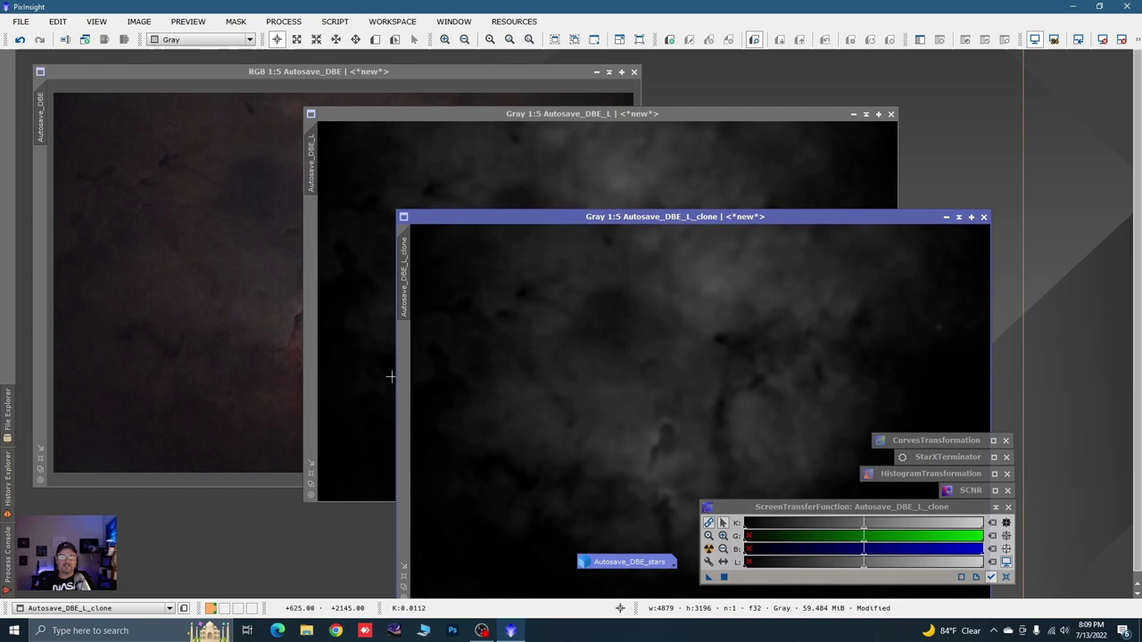
{"action": "left_click", "coordinate": [983, 217]}
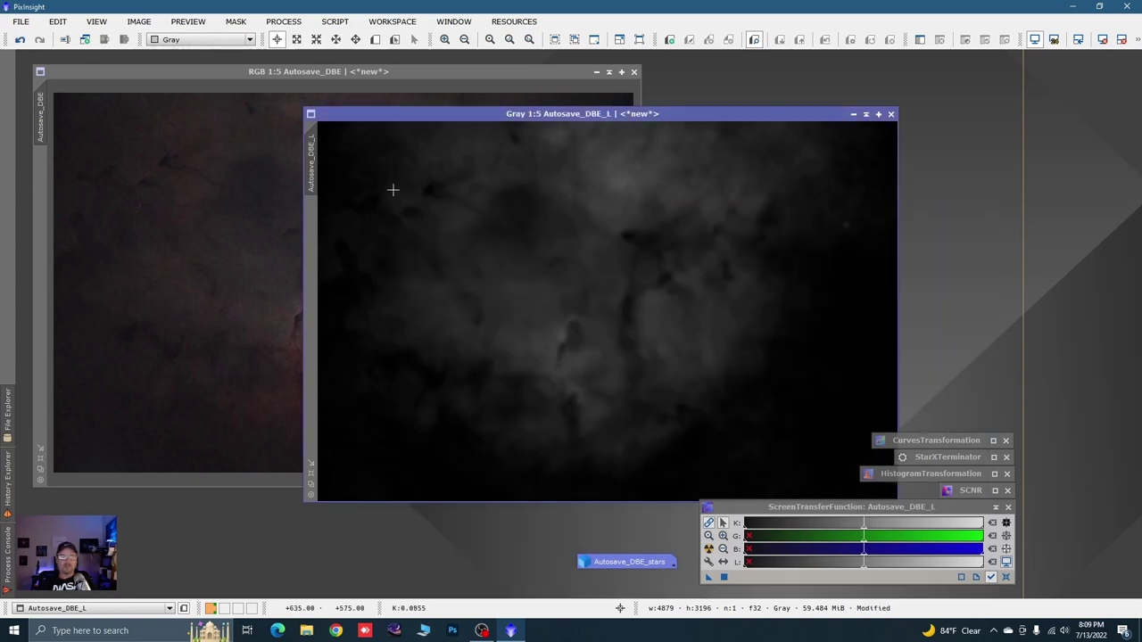
Step: Apply Autosave_DBE_L as a mask on Autosave_DBE, then iconize it and move the icon aside
{"action": "left_click_drag", "start_coordinate": [312, 147], "coordinate": [39, 191]}
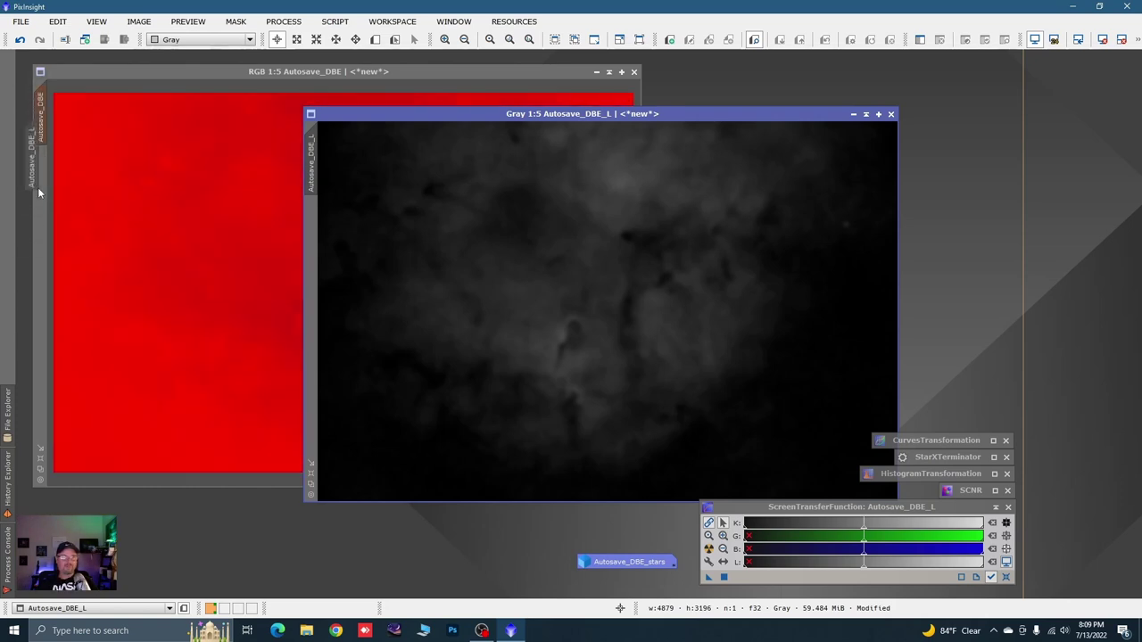
{"action": "left_click", "coordinate": [857, 114]}
{"action": "left_click_drag", "start_coordinate": [663, 314], "coordinate": [504, 571]}
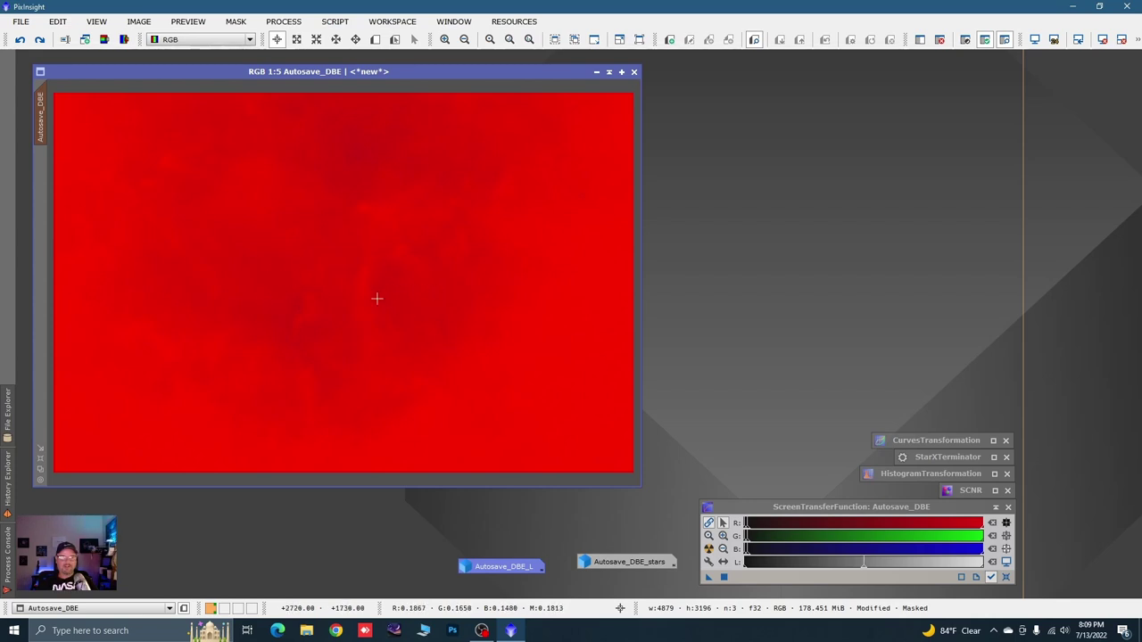
Step: Invert the mask on Autosave_DBE, then invert it back to the original
{"action": "right_click", "coordinate": [338, 249]}
{"action": "mouse_move", "coordinate": [400, 381]}
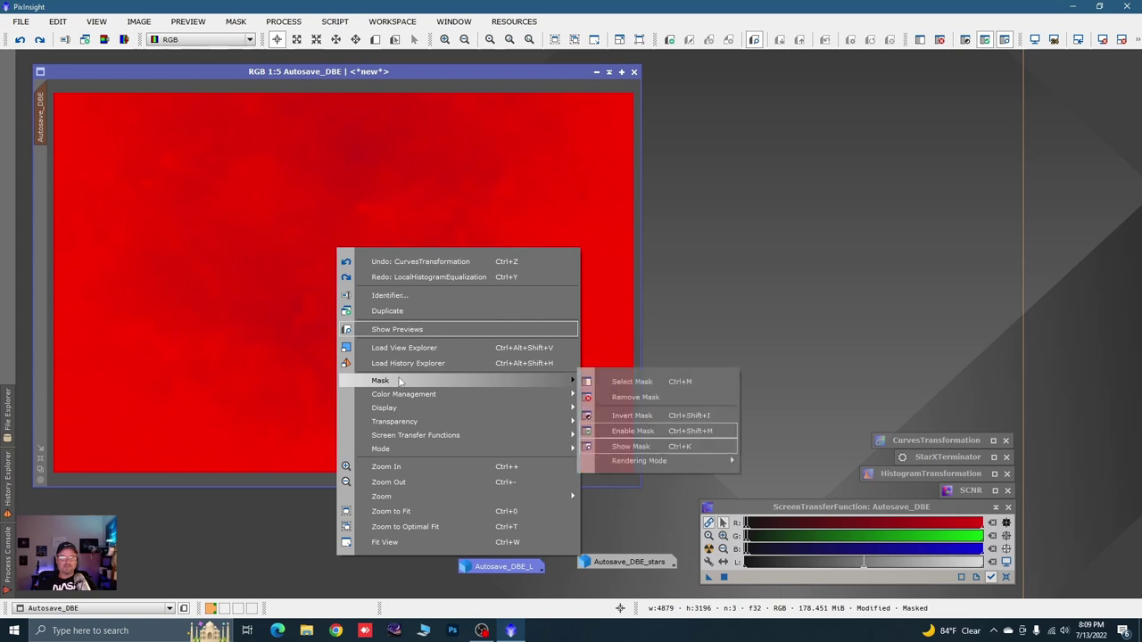
{"action": "left_click", "coordinate": [632, 415]}
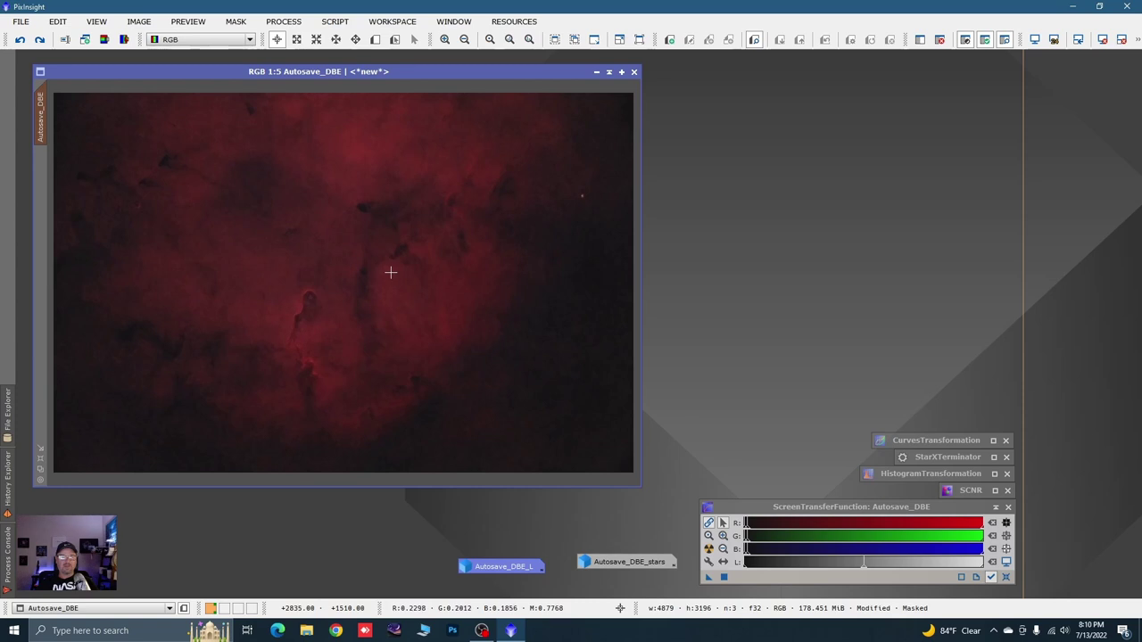
{"action": "right_click", "coordinate": [366, 272]}
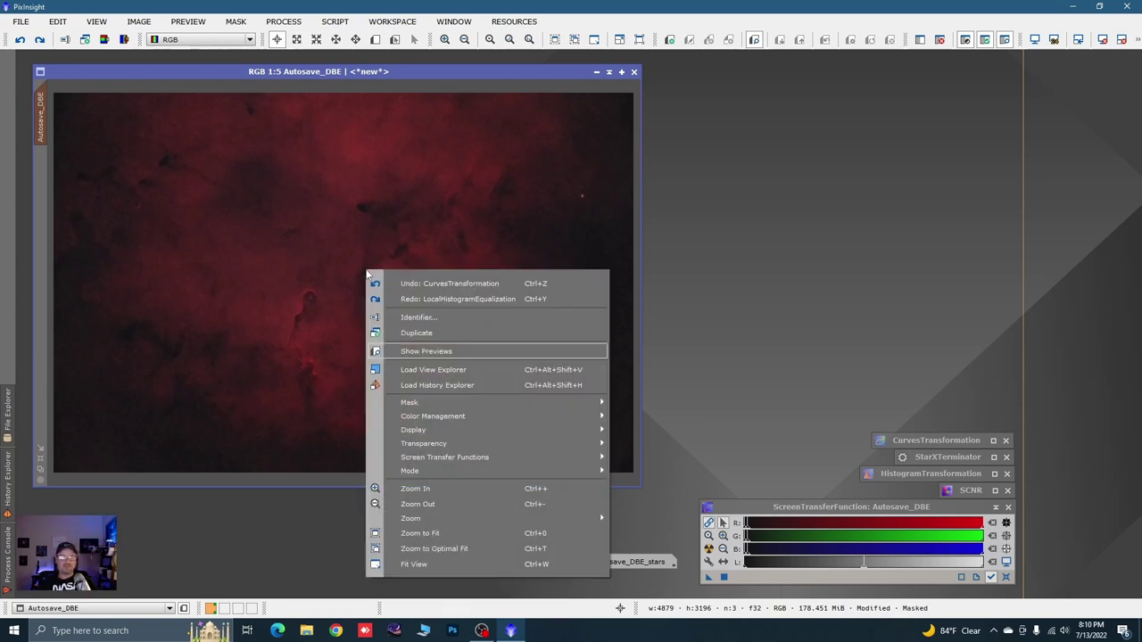
{"action": "mouse_move", "coordinate": [450, 403]}
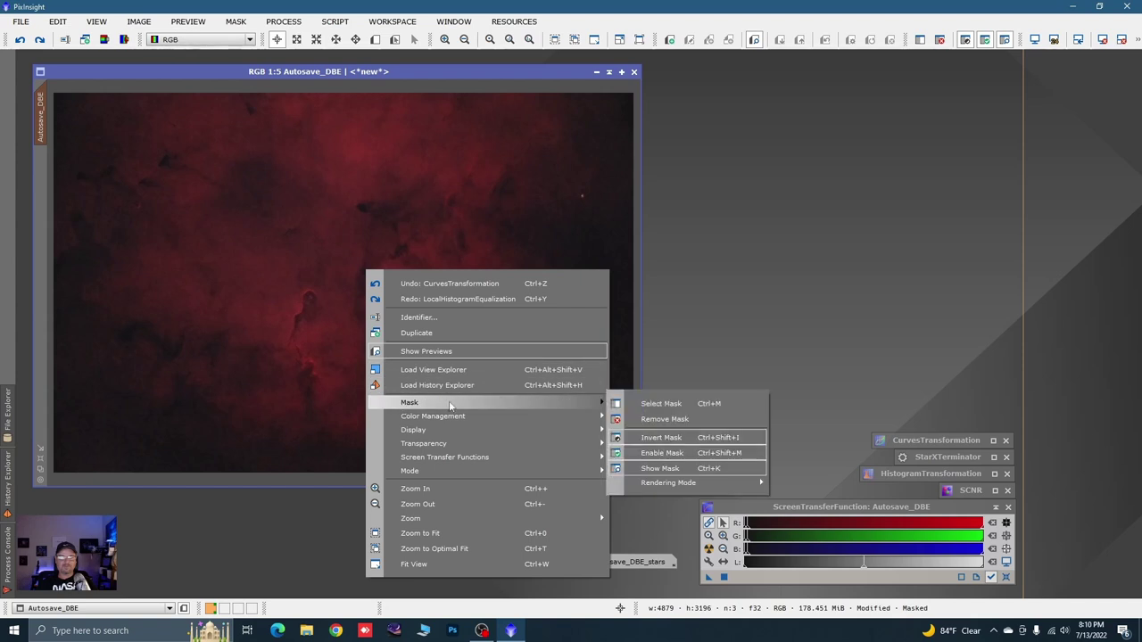
{"action": "left_click", "coordinate": [660, 437]}
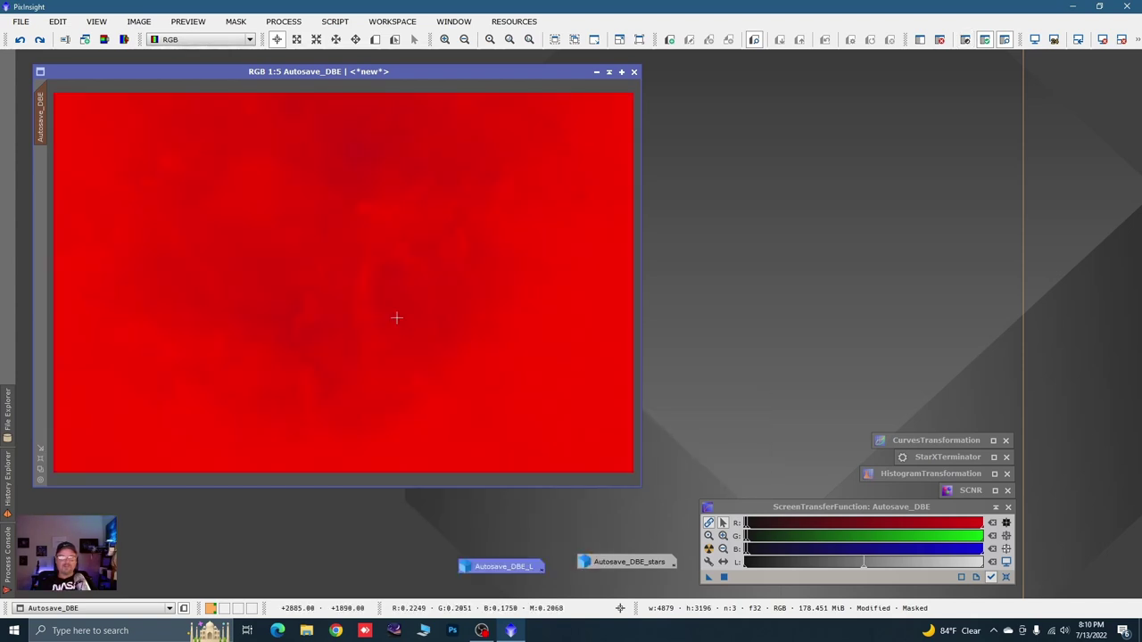
Step: Turn off Show Mask so the red overlay disappears while the mask stays applied
{"action": "right_click", "coordinate": [289, 271]}
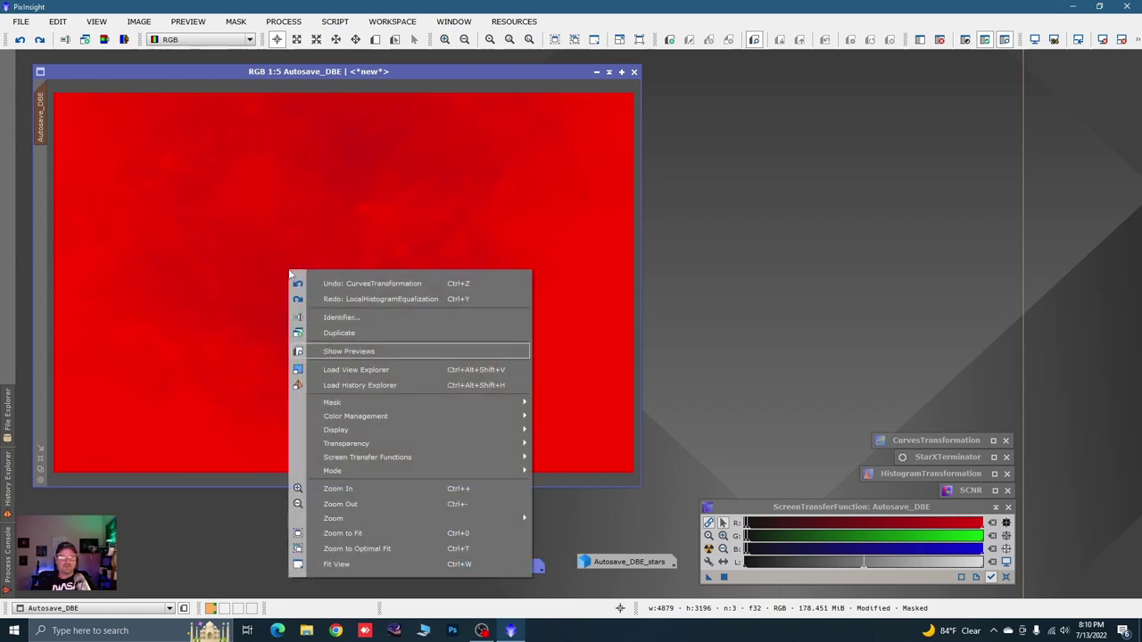
{"action": "mouse_move", "coordinate": [374, 404]}
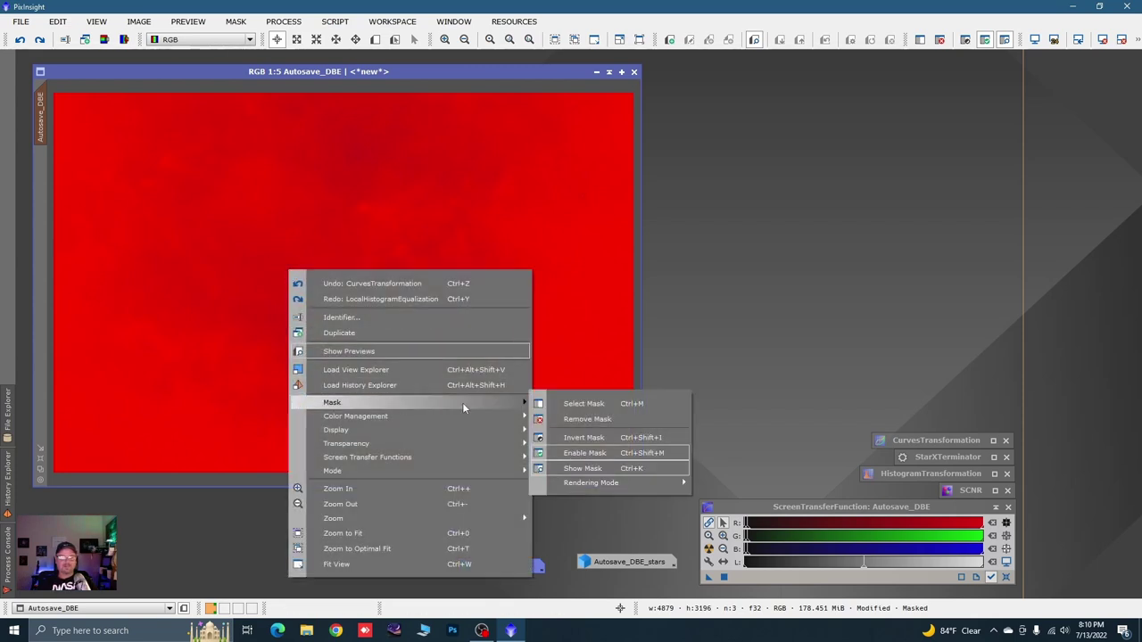
{"action": "left_click", "coordinate": [588, 468]}
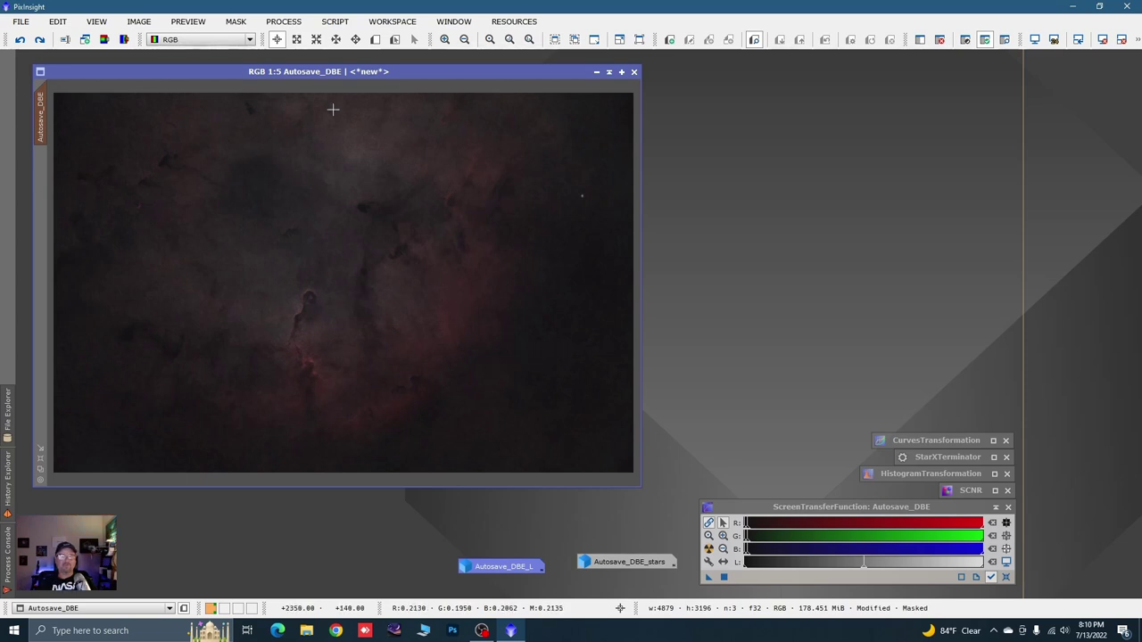
Step: Draw Preview01 around the Elephant's Trunk, then extend its top and left edges outward
{"action": "left_click", "coordinate": [375, 39]}
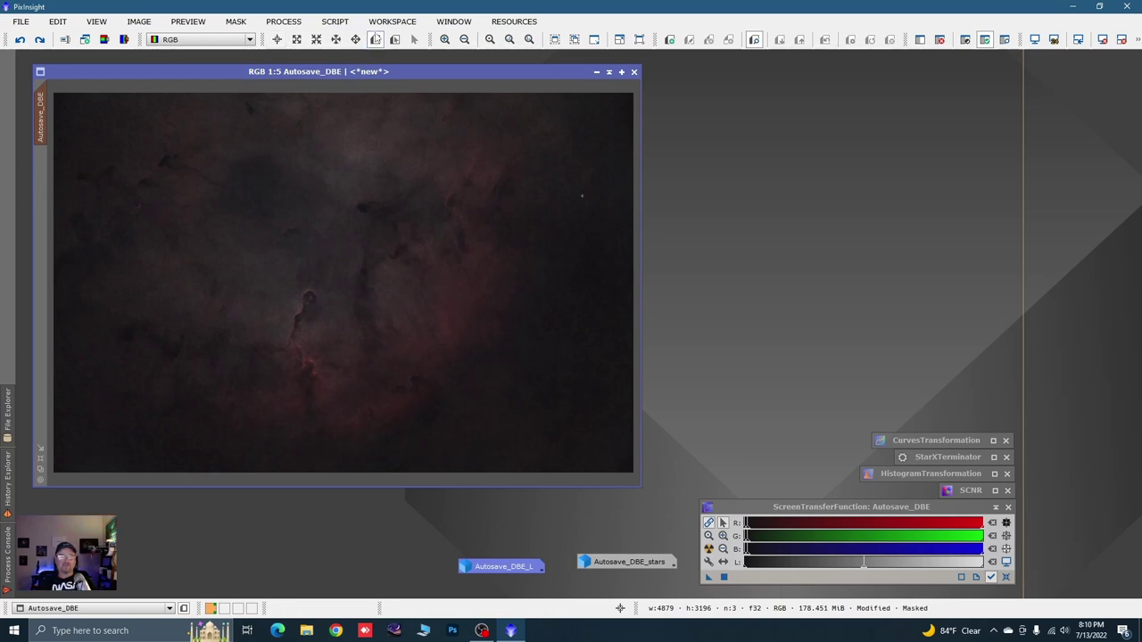
{"action": "left_click_drag", "start_coordinate": [235, 268], "coordinate": [438, 420]}
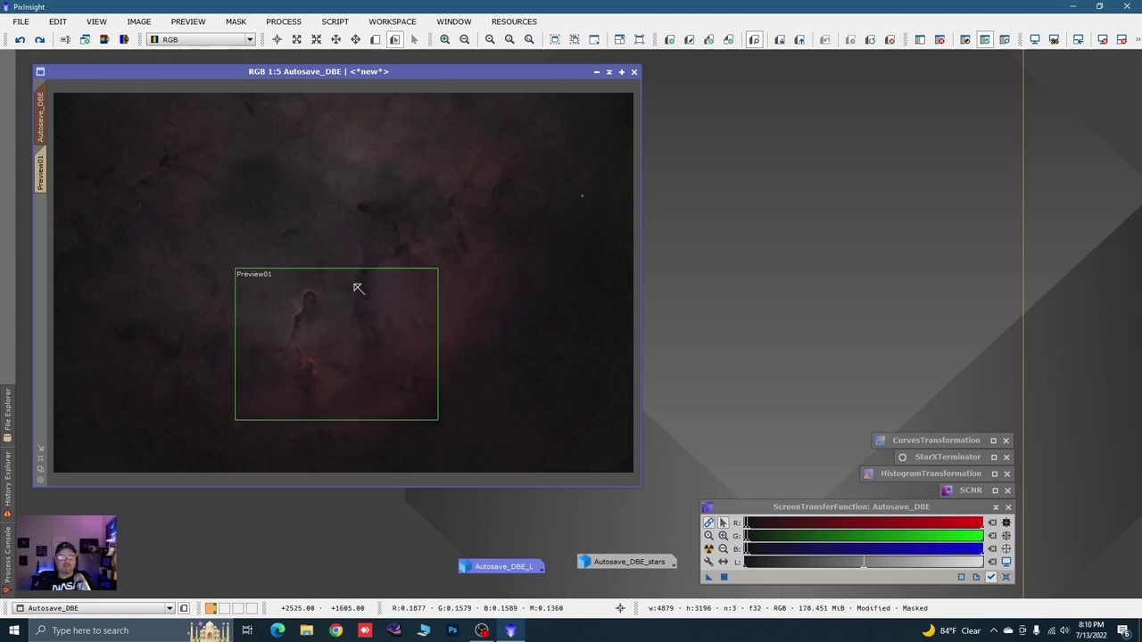
{"action": "left_click_drag", "start_coordinate": [351, 269], "coordinate": [350, 233]}
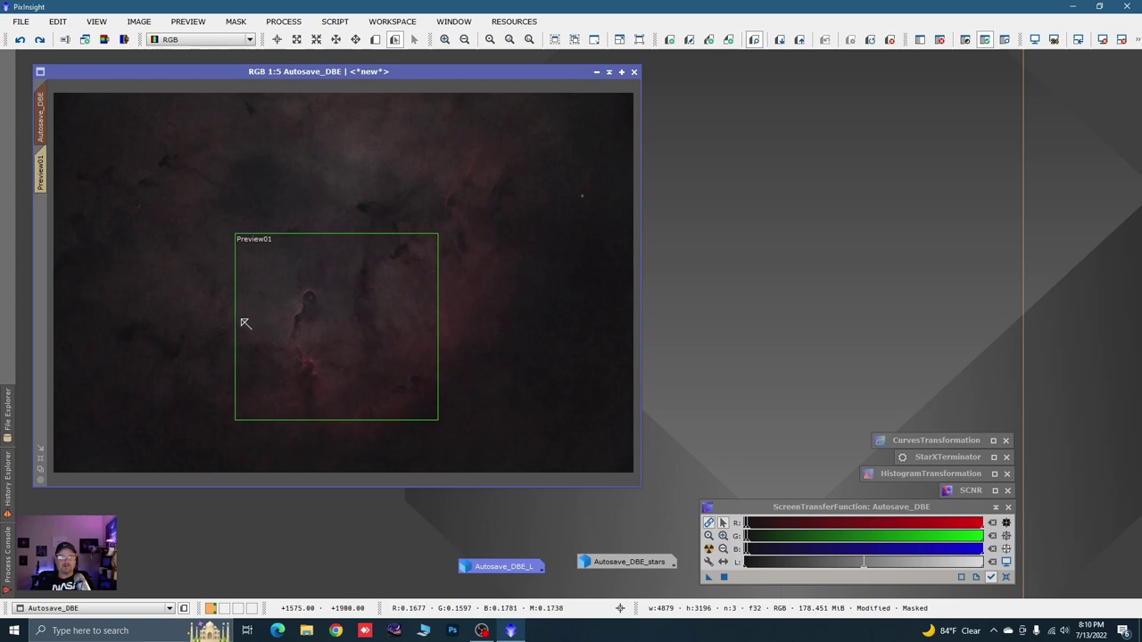
{"action": "left_click_drag", "start_coordinate": [235, 319], "coordinate": [194, 345]}
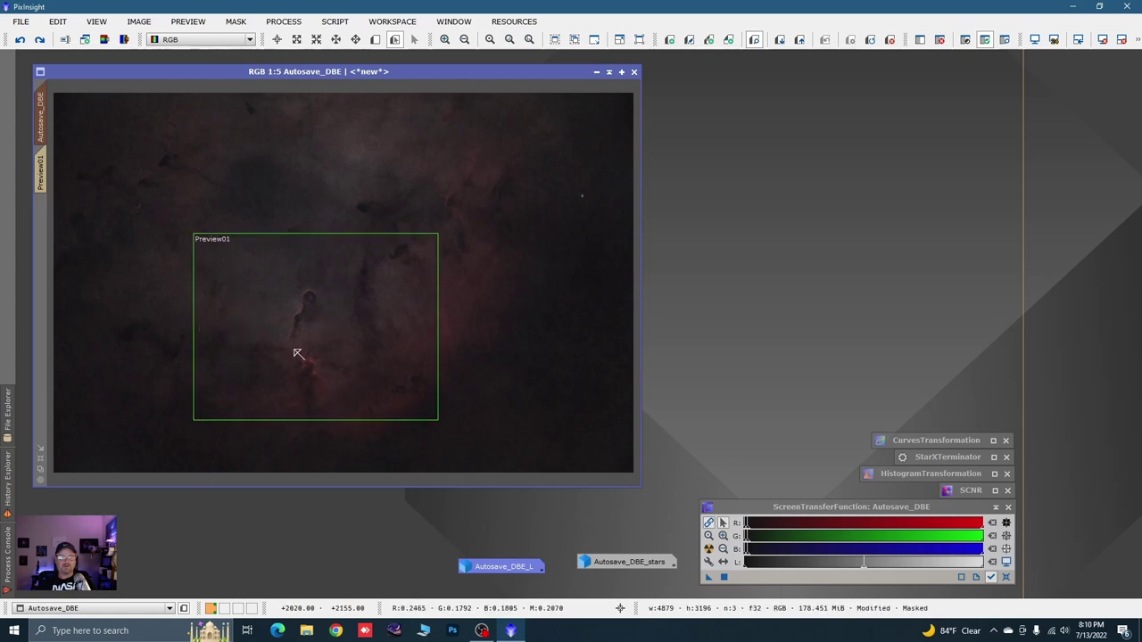
Step: Show Preview01 by itself zoomed out to 1:3 and bring up Process > All Processes
{"action": "left_click", "coordinate": [41, 181]}
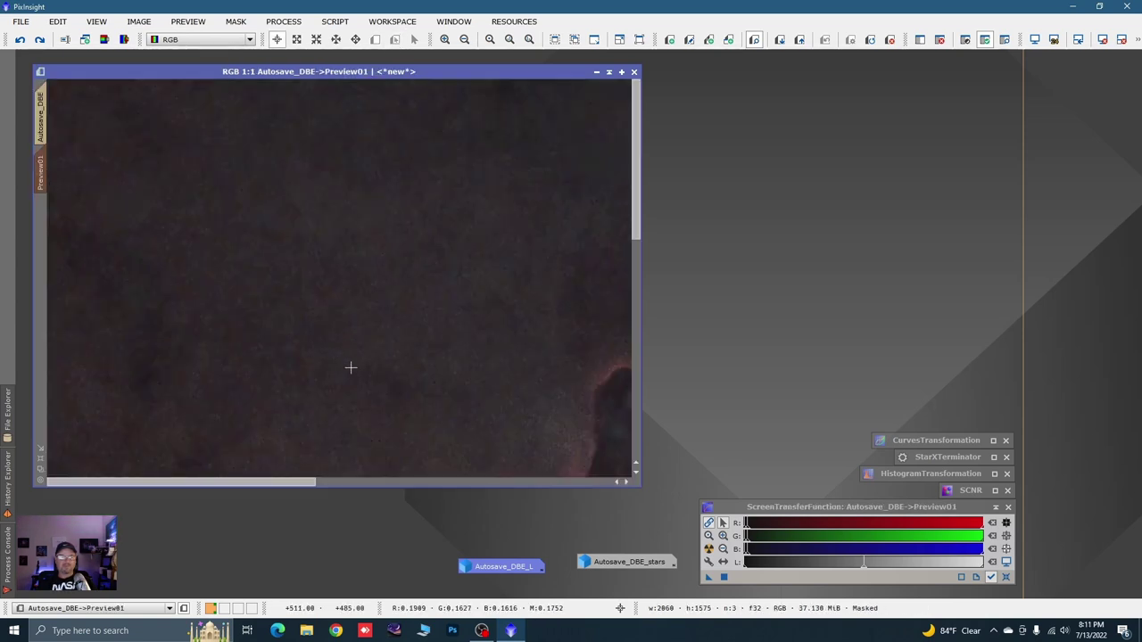
{"action": "scroll", "coordinate": [351, 367], "scroll_direction": "down", "scroll_amount": 2}
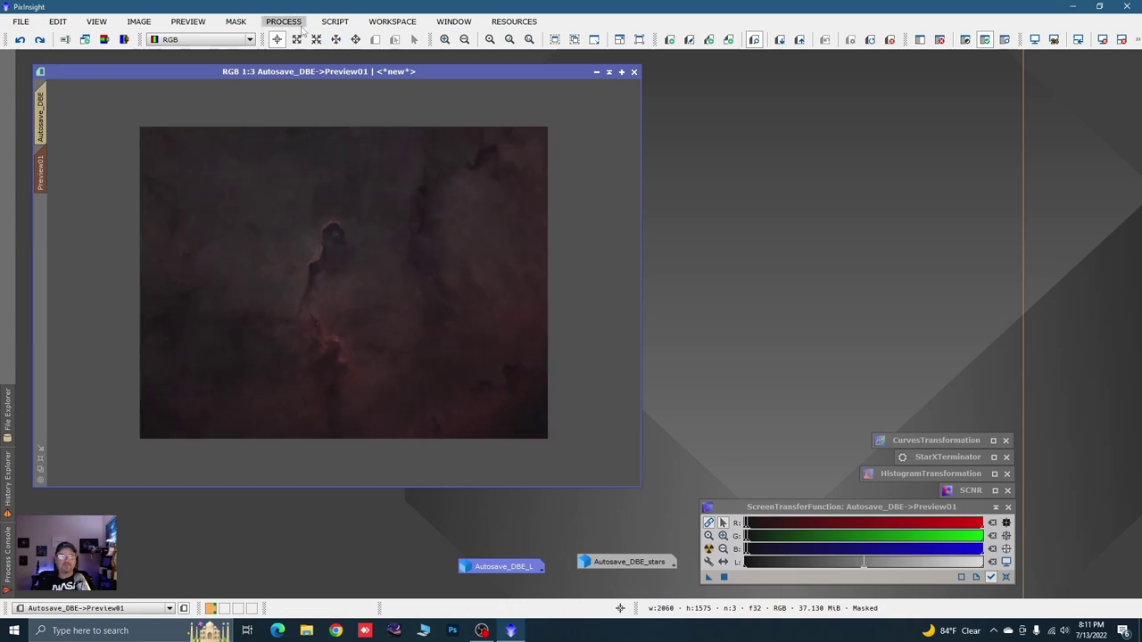
{"action": "left_click", "coordinate": [294, 23]}
{"action": "mouse_move", "coordinate": [379, 14]}
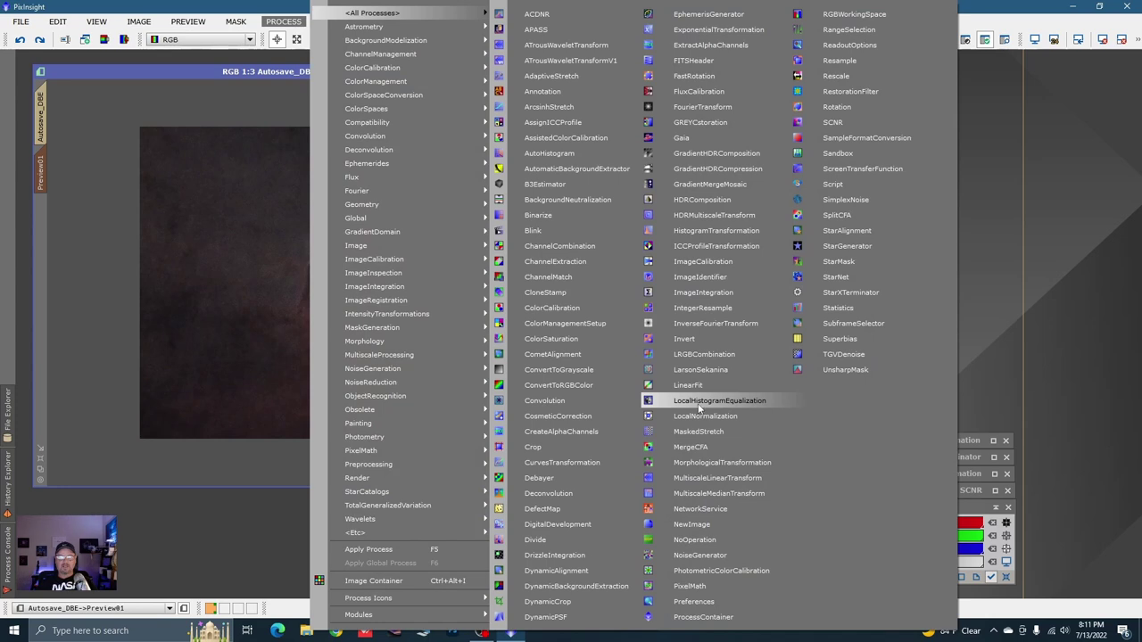
Step: Reset LocalHistogramEqualization and apply it to Preview01 with kernel radius 164 and amount 0.320
{"action": "left_click", "coordinate": [737, 400]}
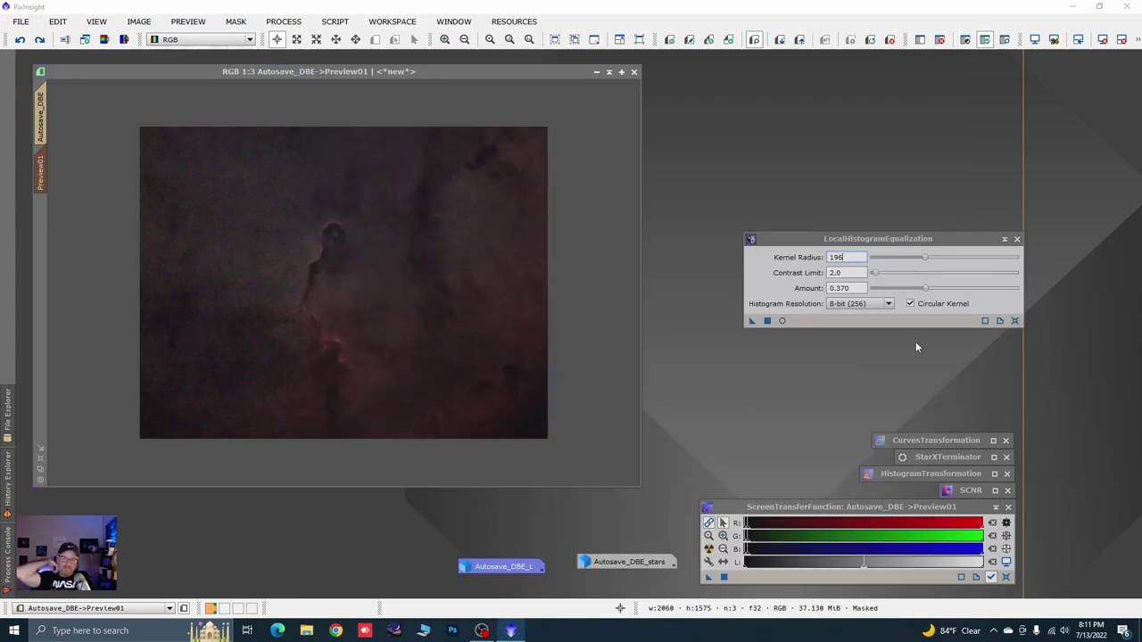
{"action": "left_click", "coordinate": [1012, 321]}
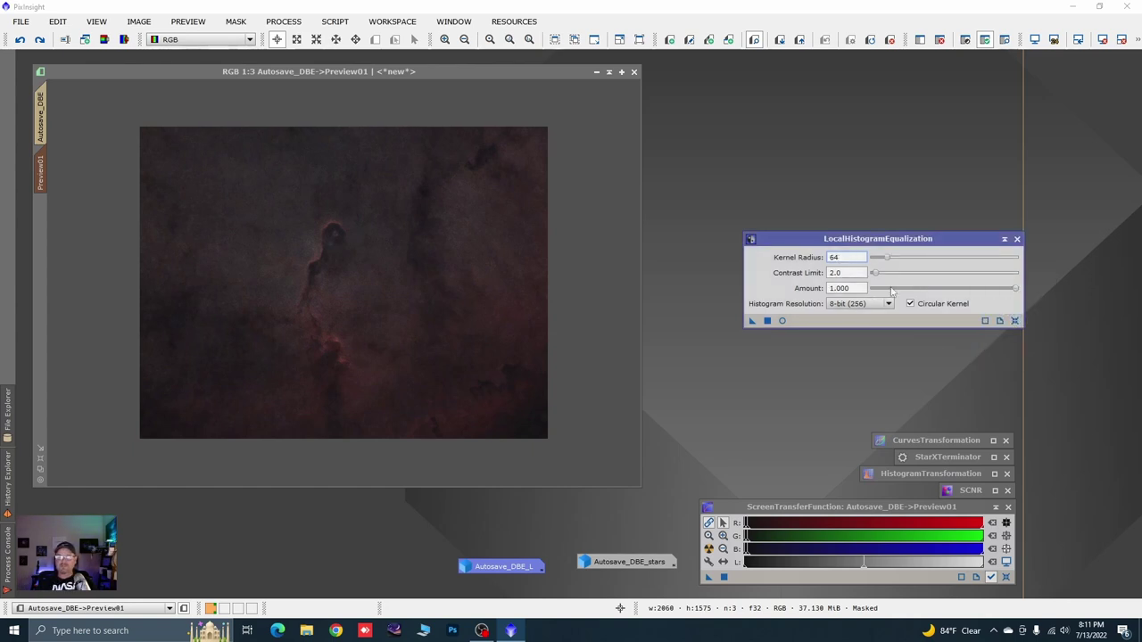
{"action": "left_click_drag", "start_coordinate": [886, 257], "coordinate": [916, 258]}
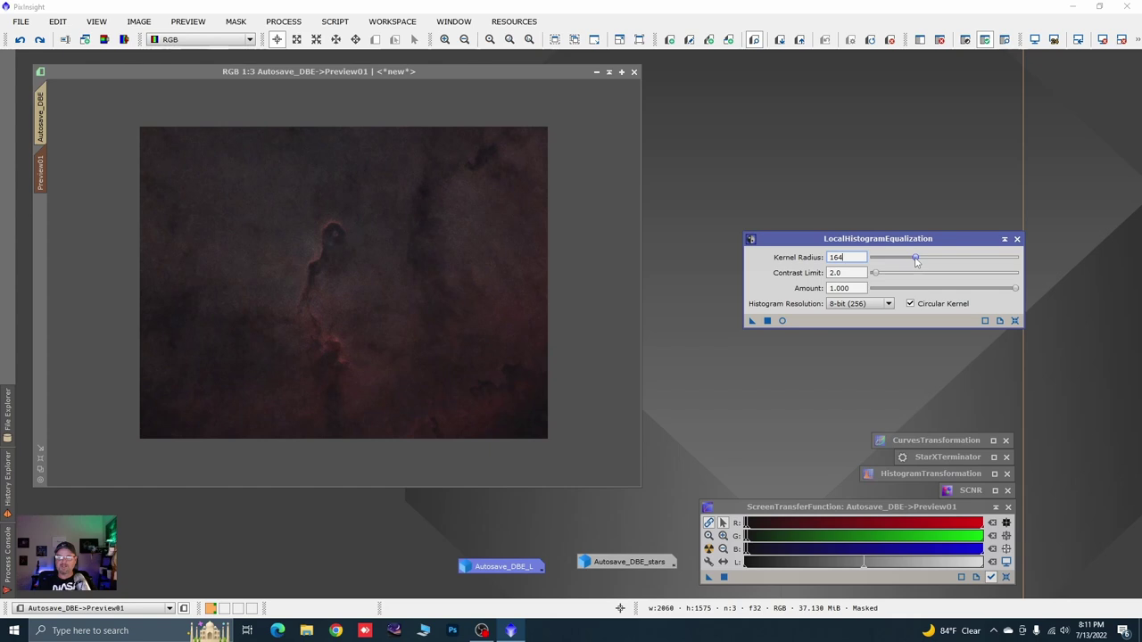
{"action": "left_click_drag", "start_coordinate": [1015, 289], "coordinate": [919, 288]}
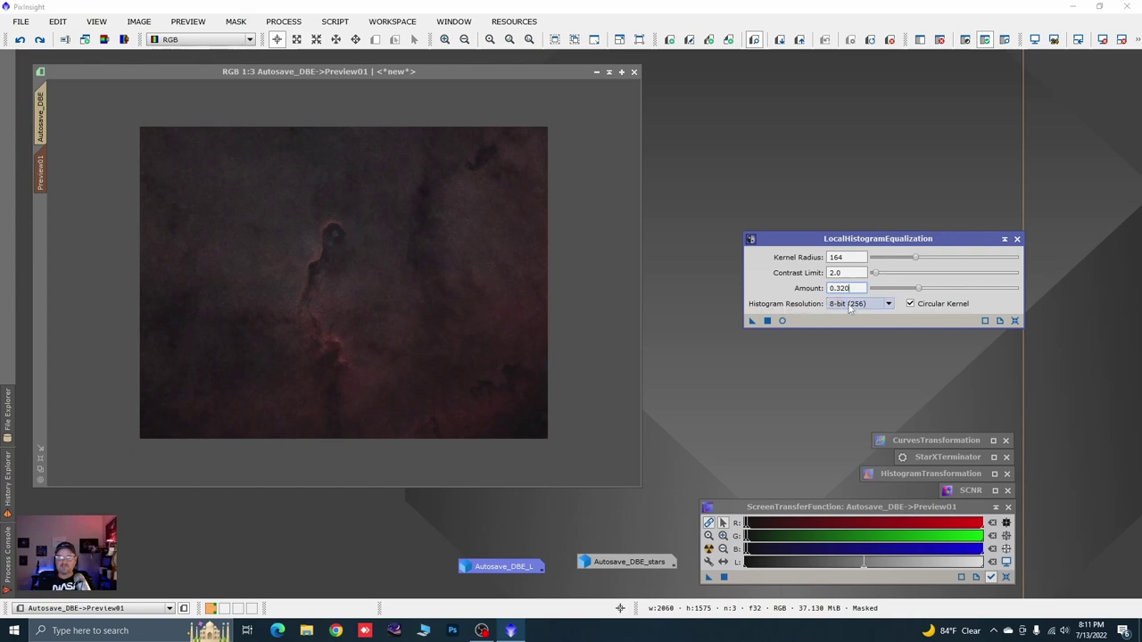
{"action": "left_click_drag", "start_coordinate": [752, 321], "coordinate": [505, 289]}
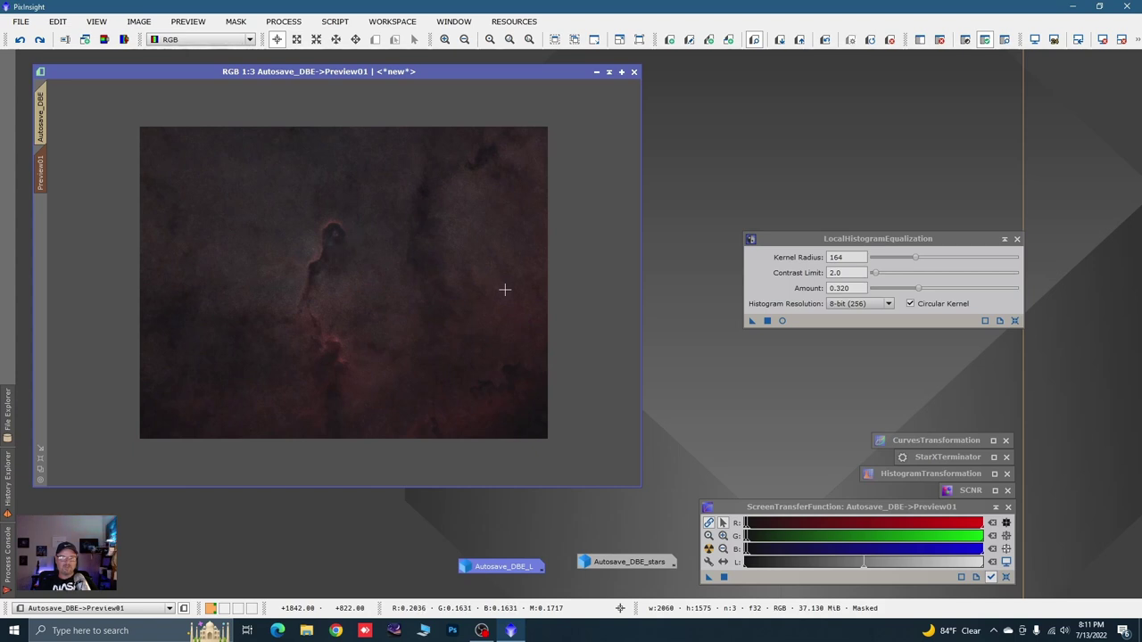
Step: Reapply LocalHistogramEqualization to Preview01 with kernel radius 200 and amount 0.360
{"action": "left_click_drag", "start_coordinate": [916, 257], "coordinate": [928, 259]}
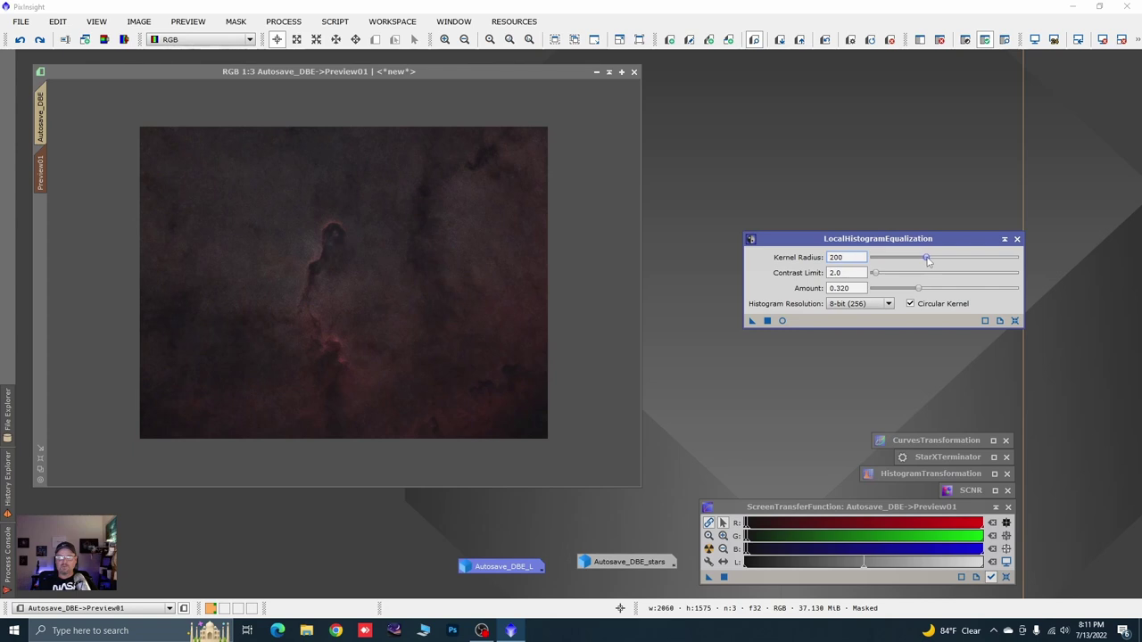
{"action": "left_click", "coordinate": [920, 289]}
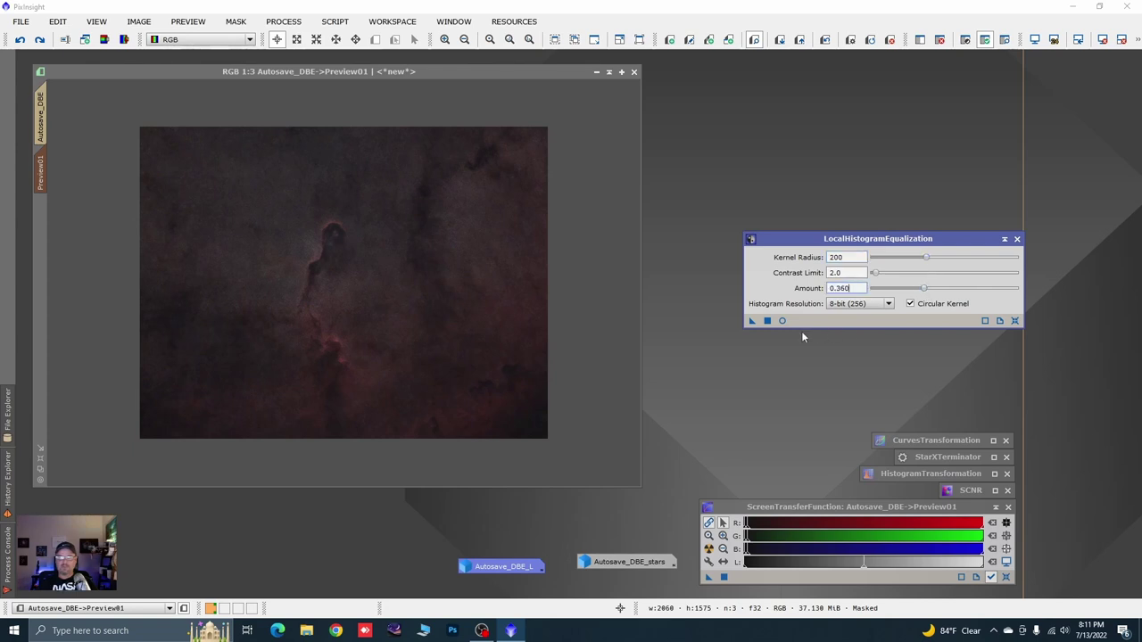
{"action": "left_click_drag", "start_coordinate": [752, 326], "coordinate": [487, 377]}
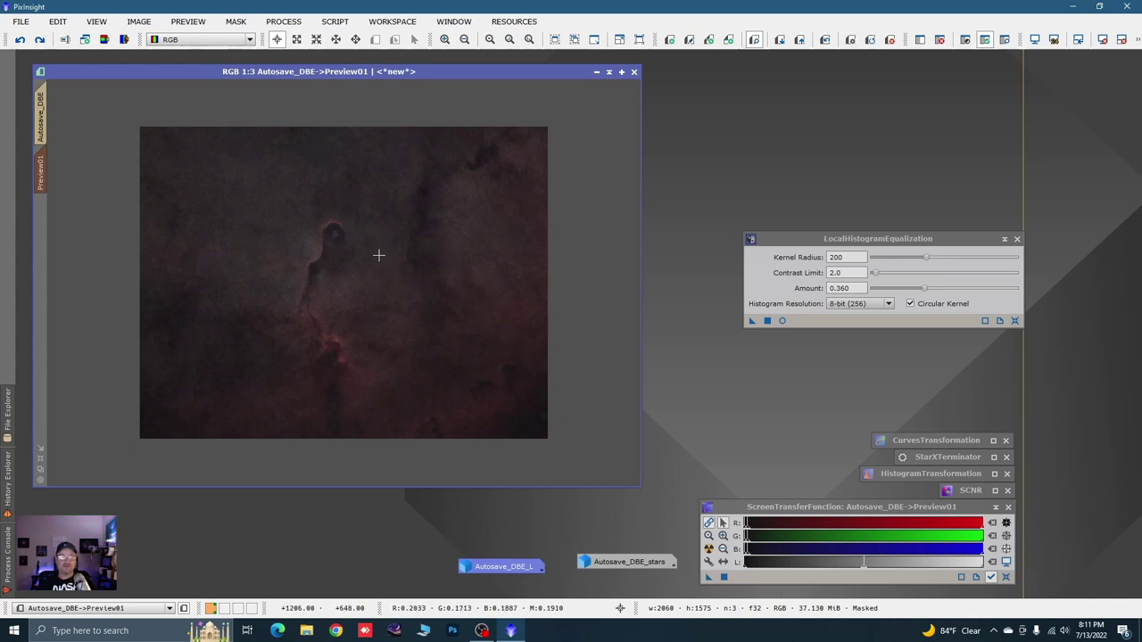
Step: Apply the equalization to the full Autosave_DBE image, comparing before and after with undo/redo
{"action": "left_click", "coordinate": [41, 120]}
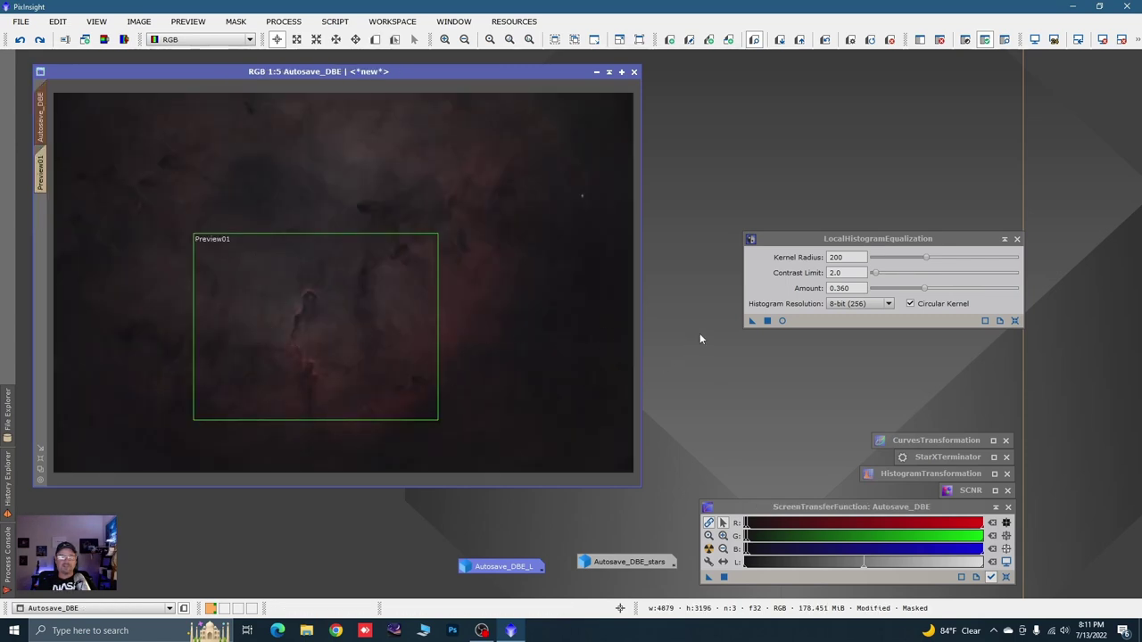
{"action": "left_click_drag", "start_coordinate": [752, 321], "coordinate": [541, 317]}
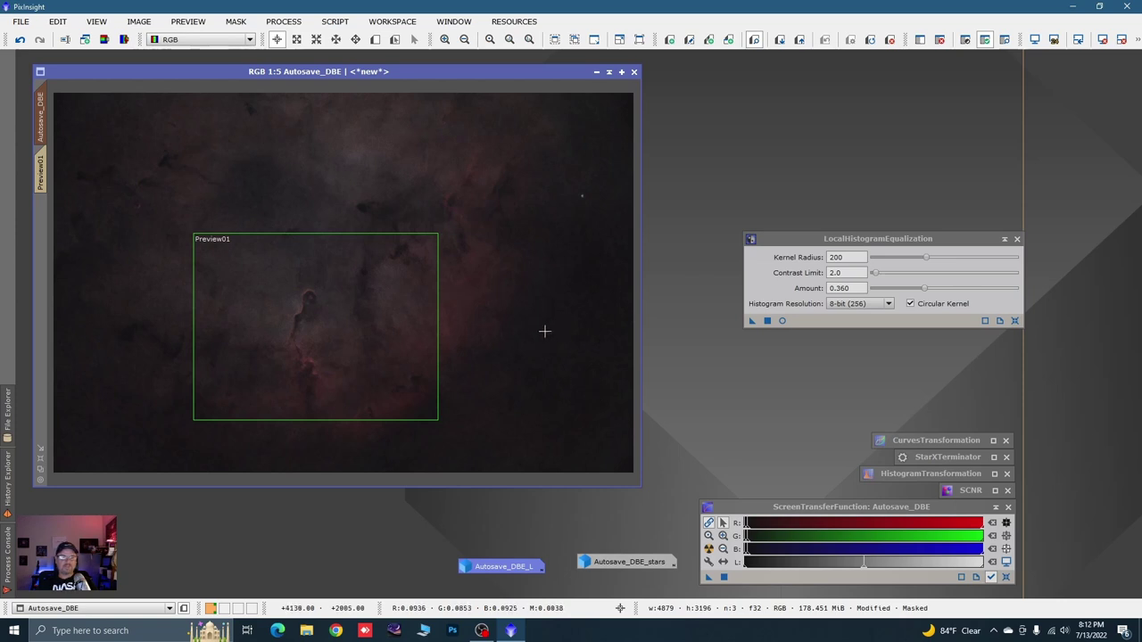
{"action": "left_click", "coordinate": [40, 42]}
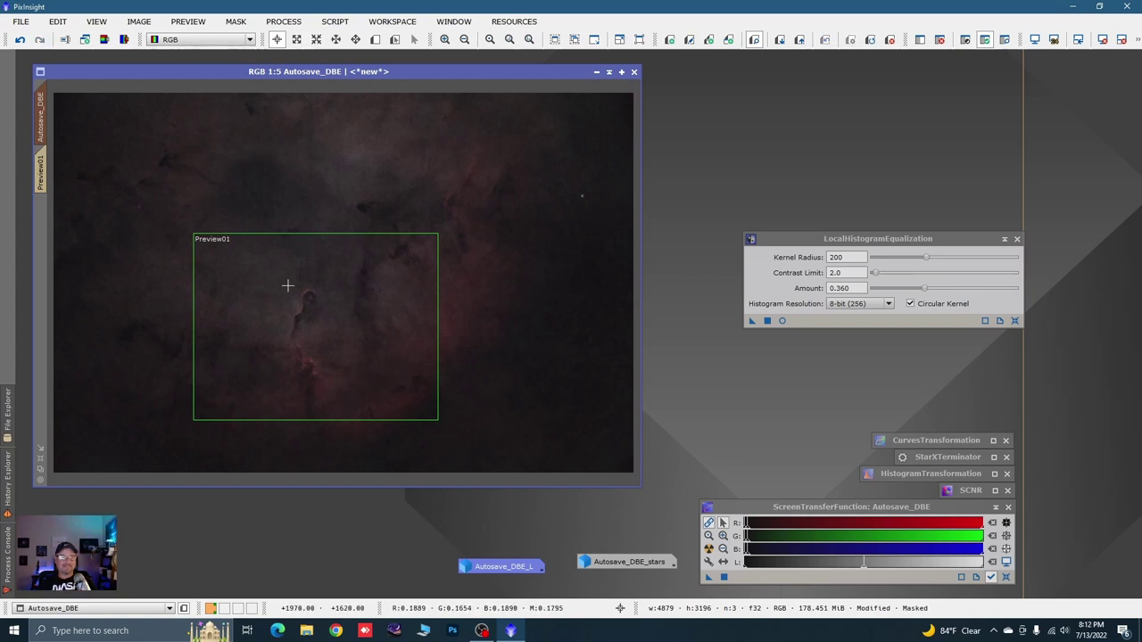
Step: Delete Preview01 and close the LocalHistogramEqualization tool
{"action": "right_click", "coordinate": [40, 175]}
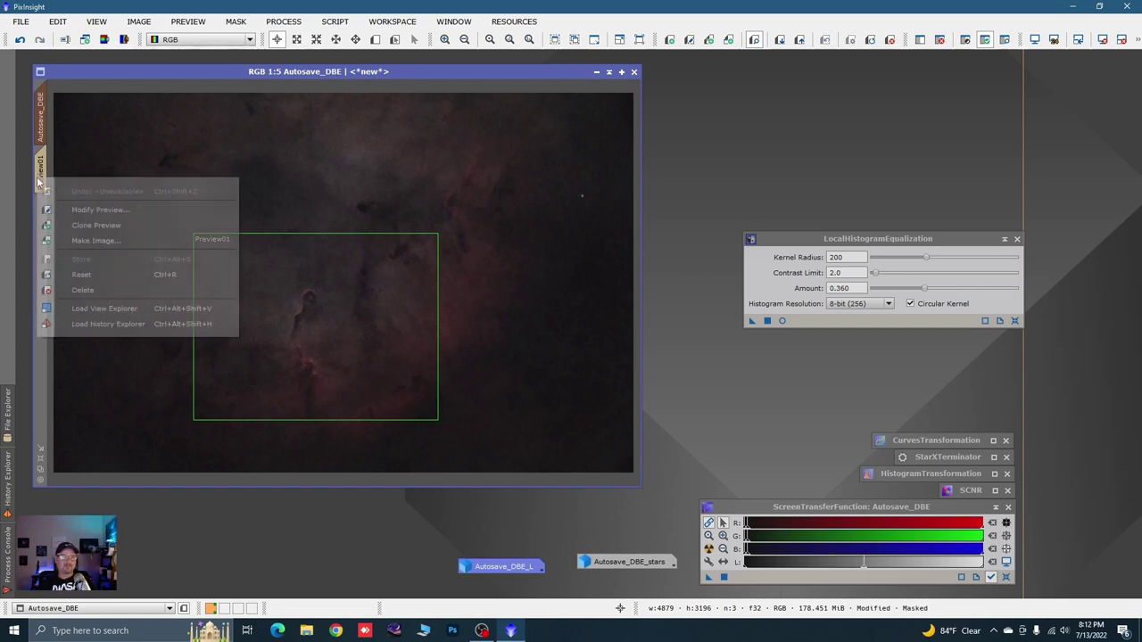
{"action": "left_click", "coordinate": [81, 290]}
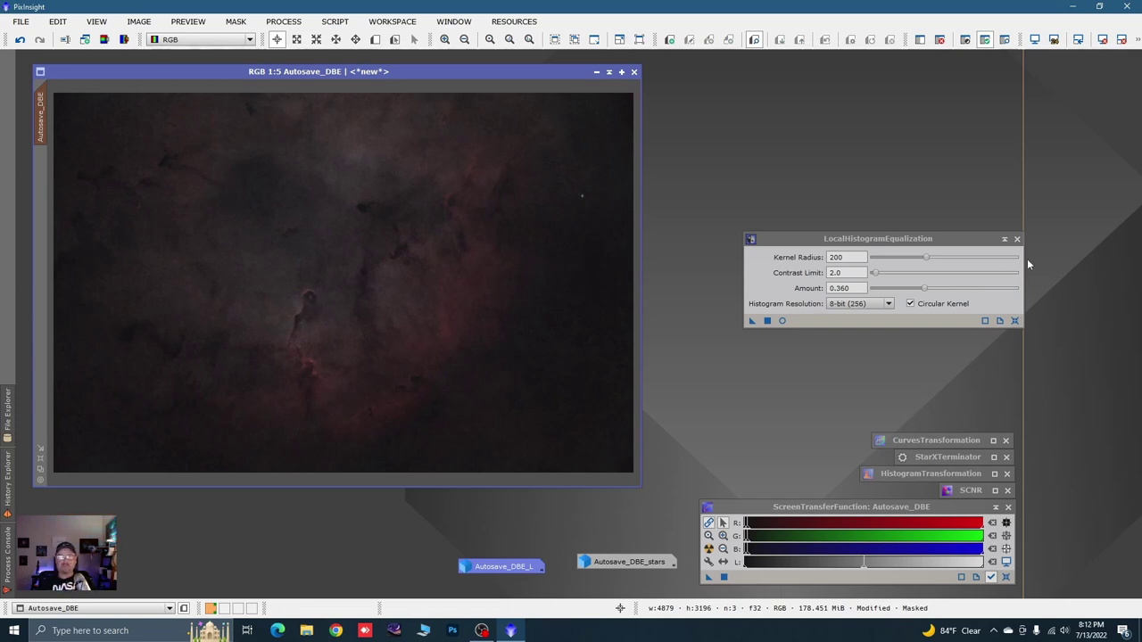
{"action": "left_click", "coordinate": [1004, 241]}
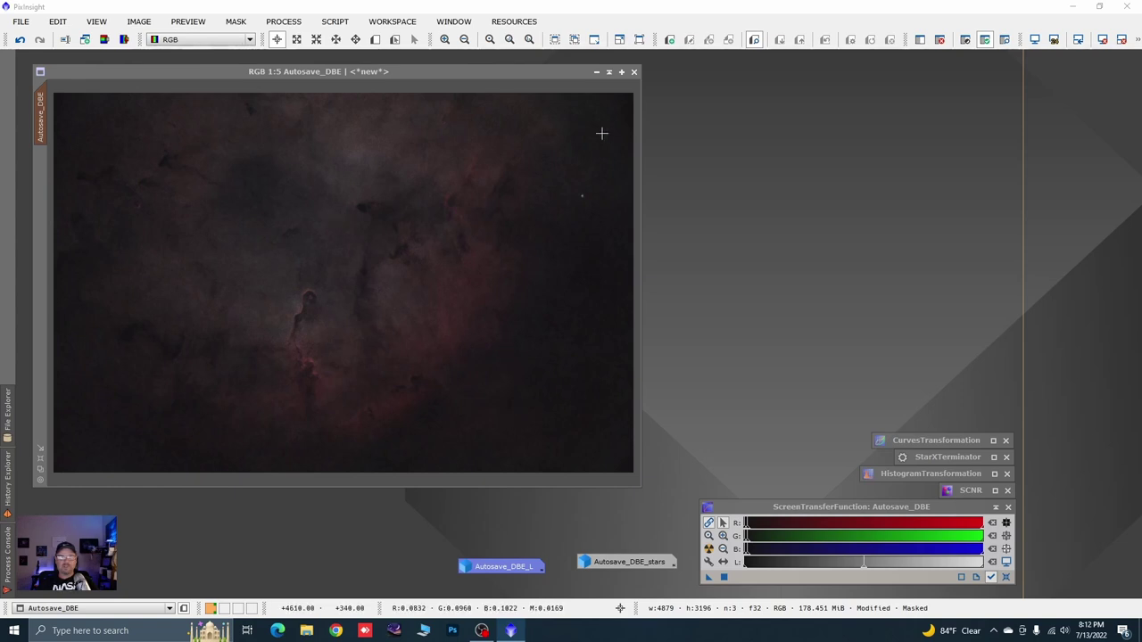
{"action": "right_click", "coordinate": [377, 266]}
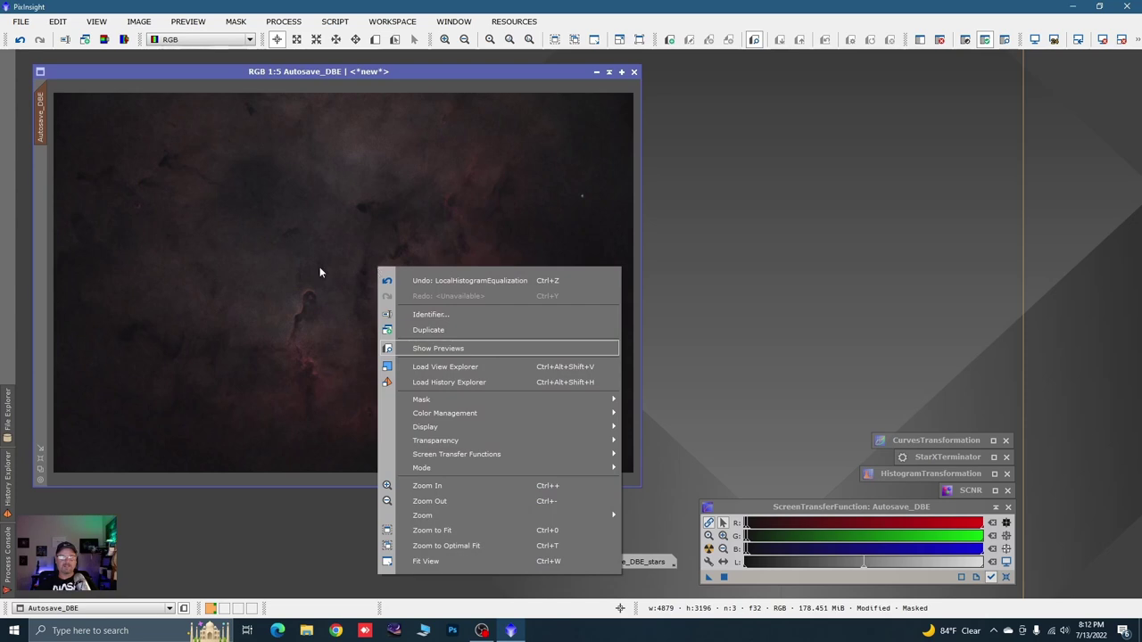
{"action": "mouse_move", "coordinate": [436, 401]}
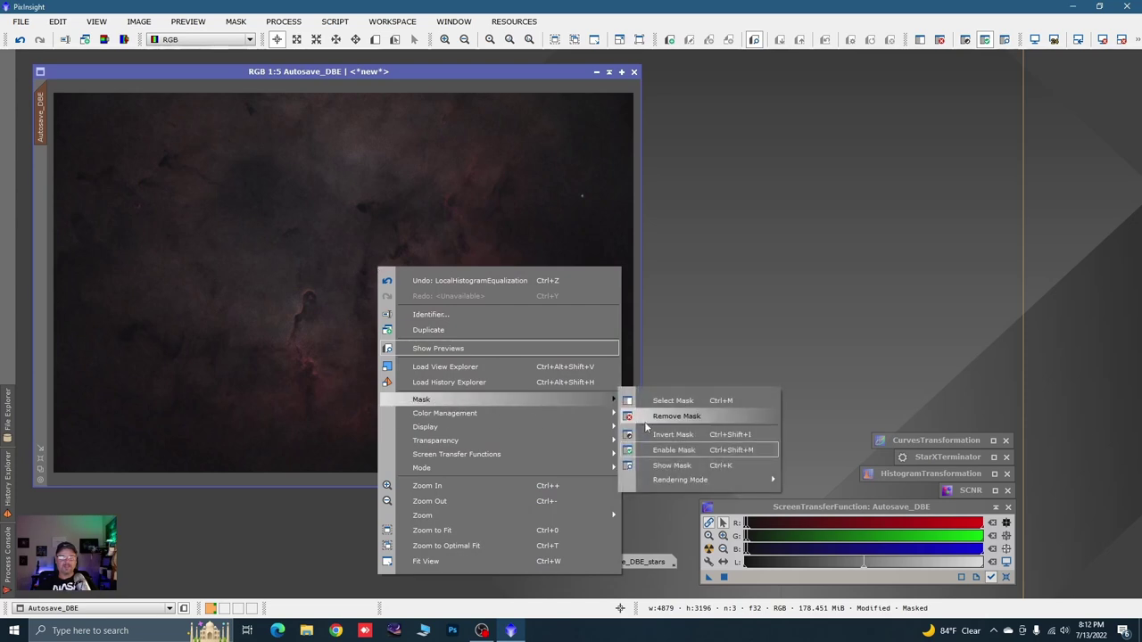
{"action": "left_click", "coordinate": [667, 468]}
{"action": "right_click", "coordinate": [398, 330]}
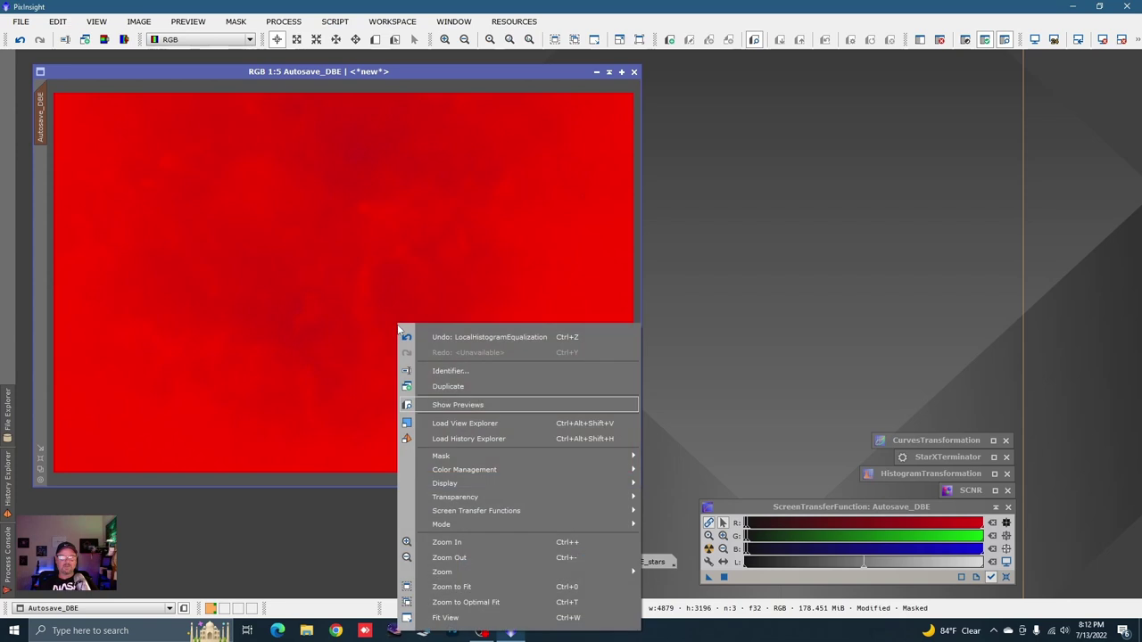
{"action": "mouse_move", "coordinate": [577, 456]}
{"action": "left_click", "coordinate": [678, 487]}
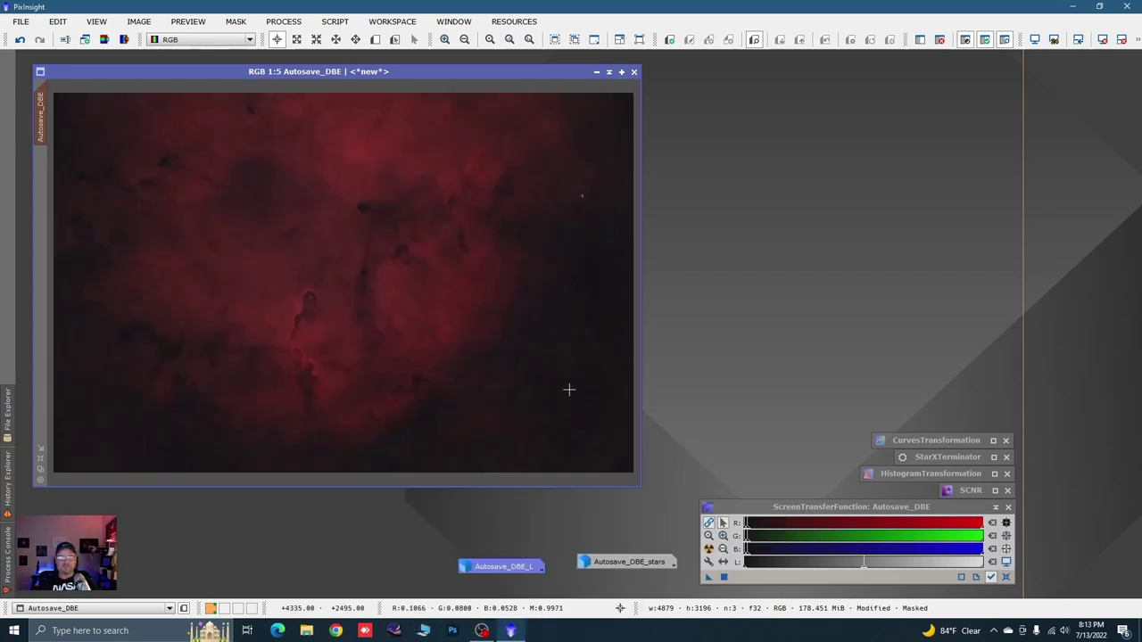
{"action": "right_click", "coordinate": [383, 283]}
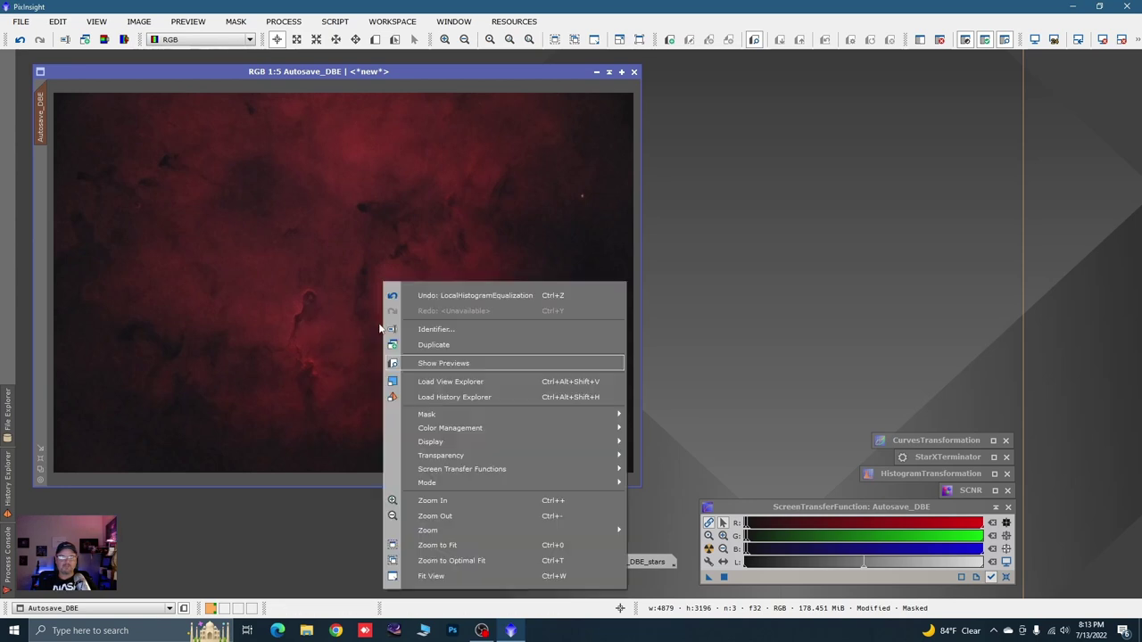
{"action": "mouse_move", "coordinate": [446, 414]}
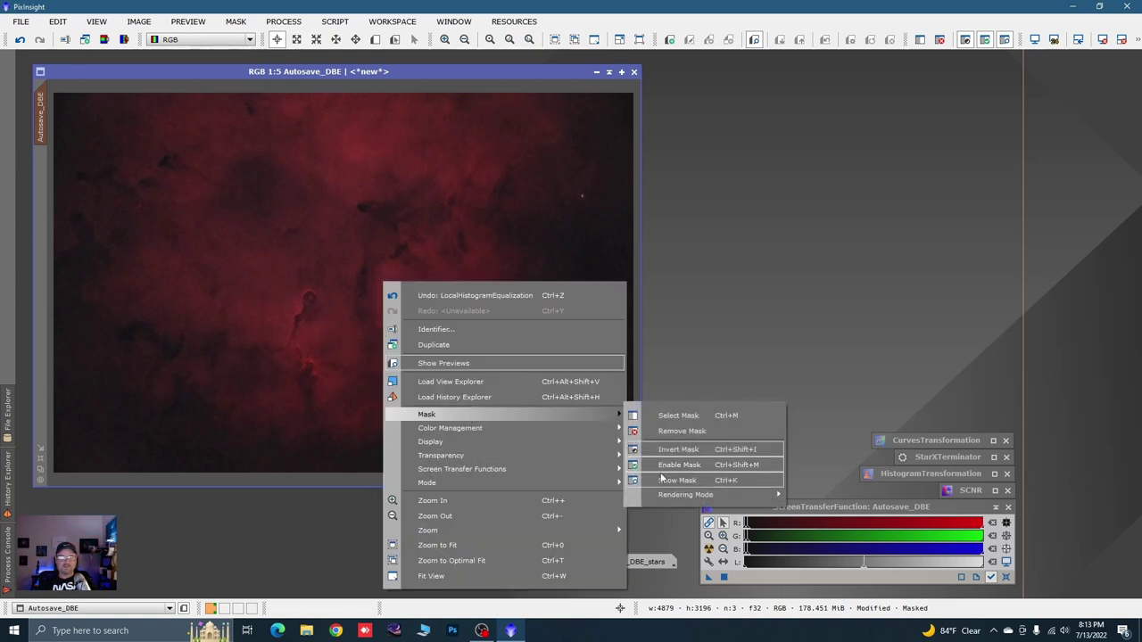
{"action": "left_click", "coordinate": [634, 480]}
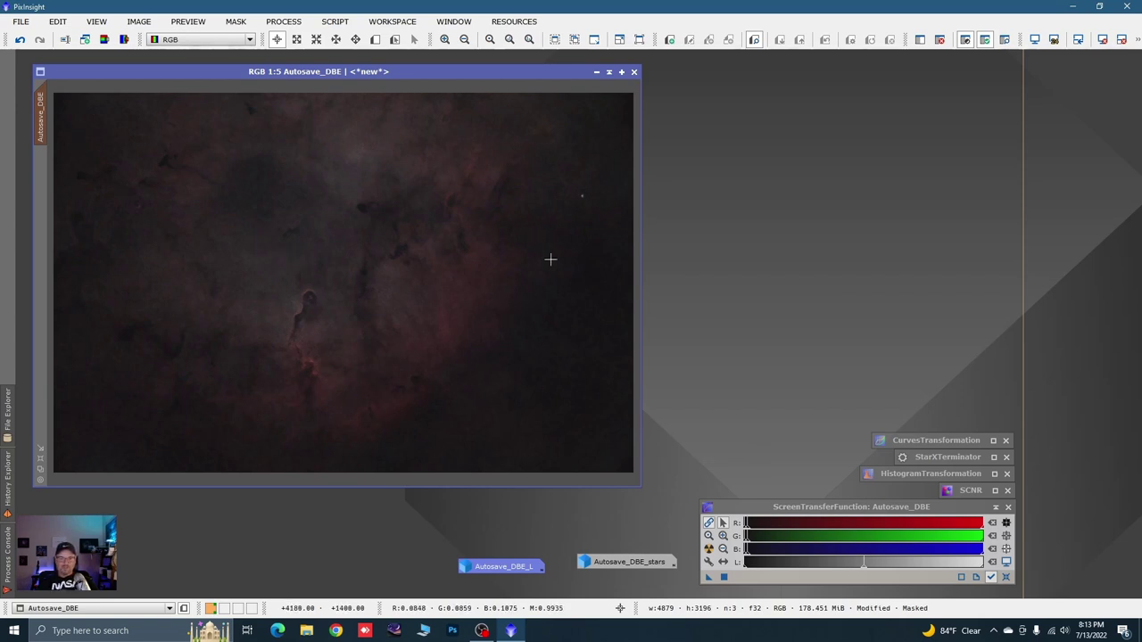
Step: Open TGVDenoise and define Preview01 over dark background at the lower right, viewed on its own
{"action": "left_click", "coordinate": [284, 22]}
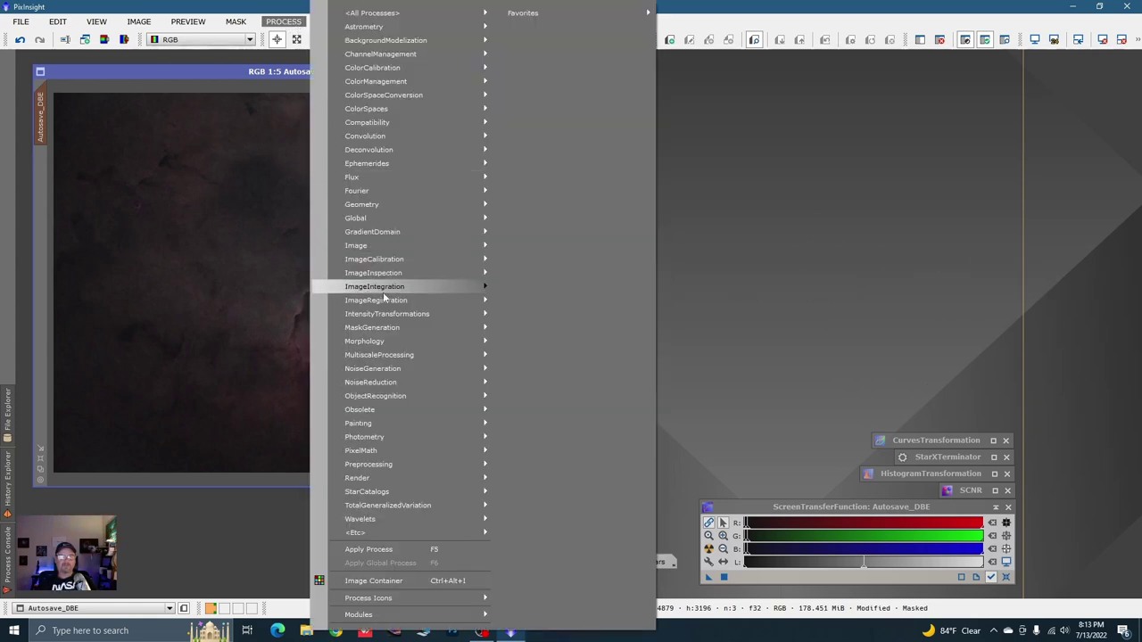
{"action": "mouse_move", "coordinate": [386, 384]}
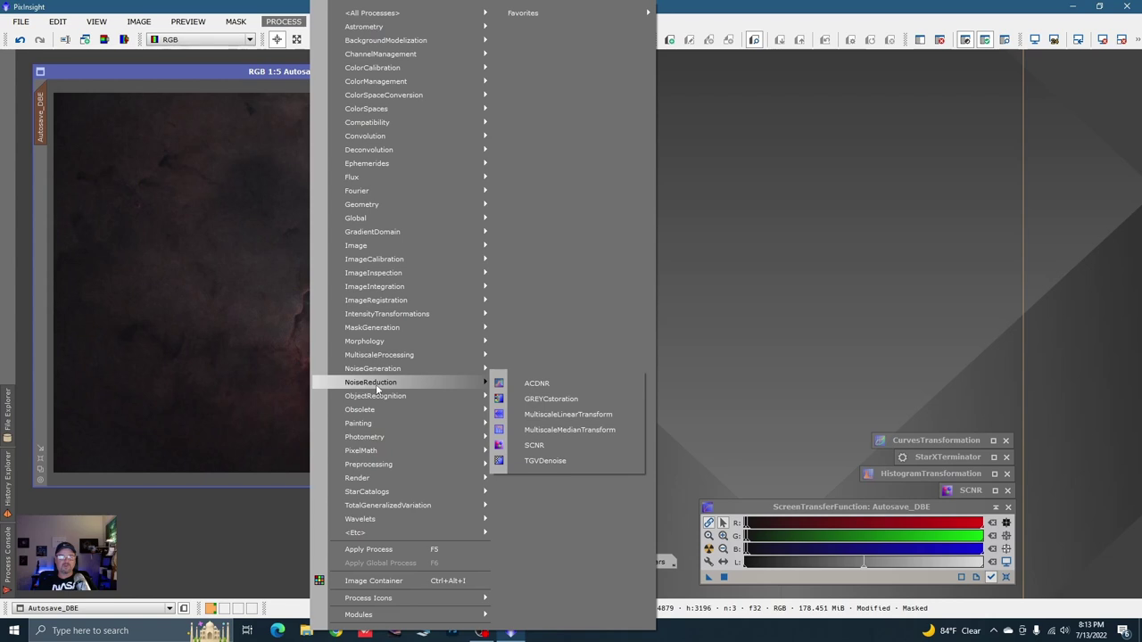
{"action": "left_click", "coordinate": [546, 460]}
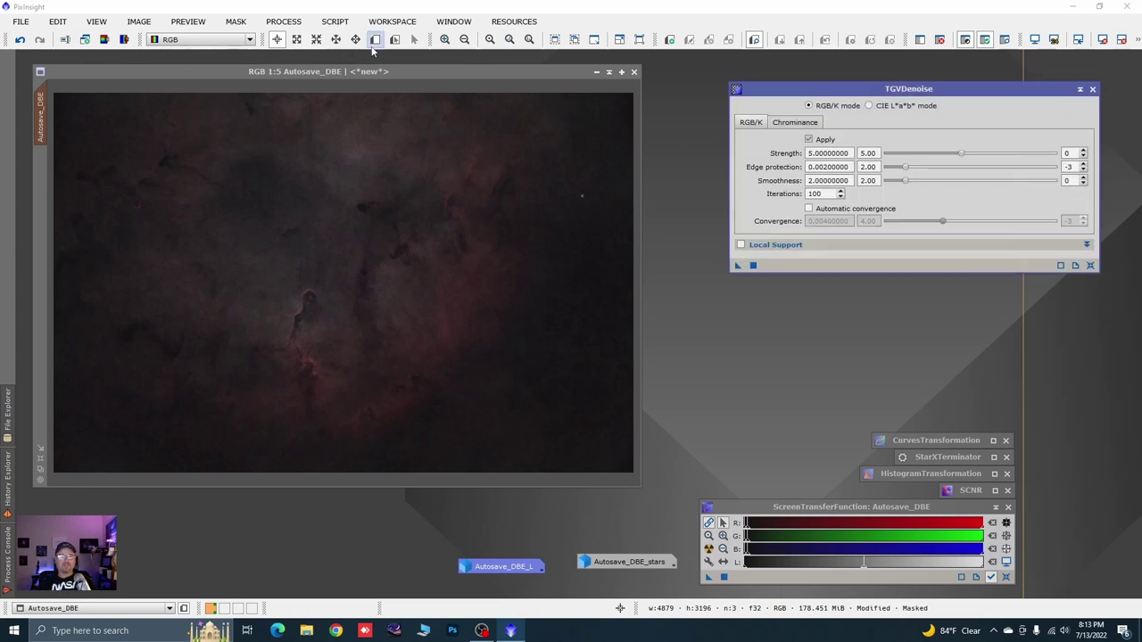
{"action": "left_click", "coordinate": [375, 40]}
{"action": "left_click_drag", "start_coordinate": [489, 346], "coordinate": [606, 431]}
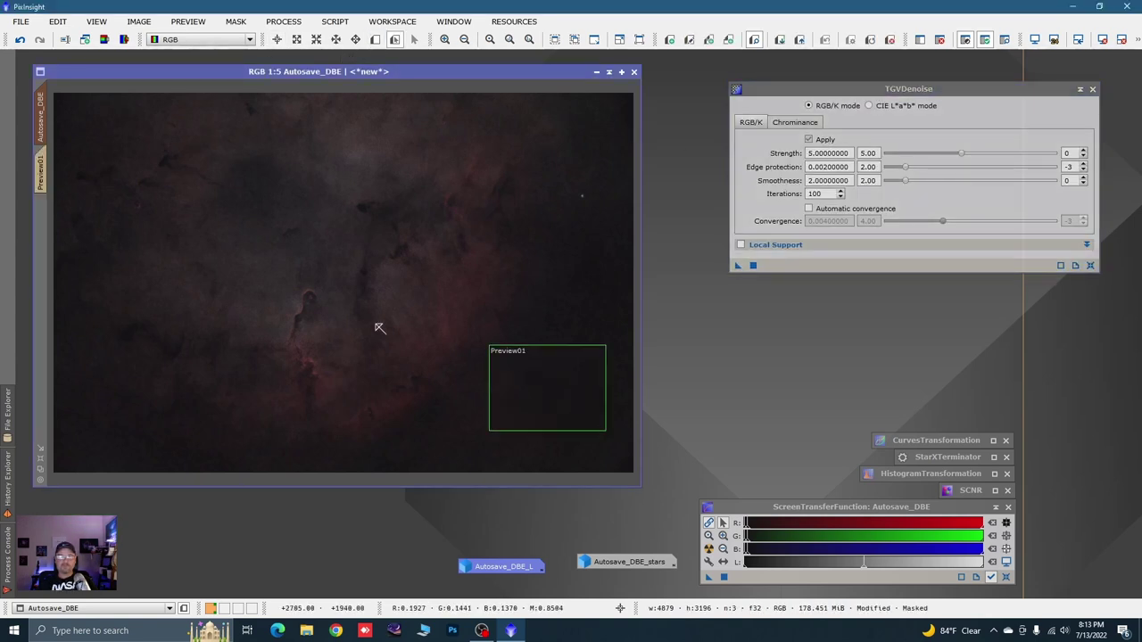
{"action": "left_click", "coordinate": [40, 184]}
{"action": "scroll", "coordinate": [358, 286], "scroll_direction": "up", "scroll_amount": 3}
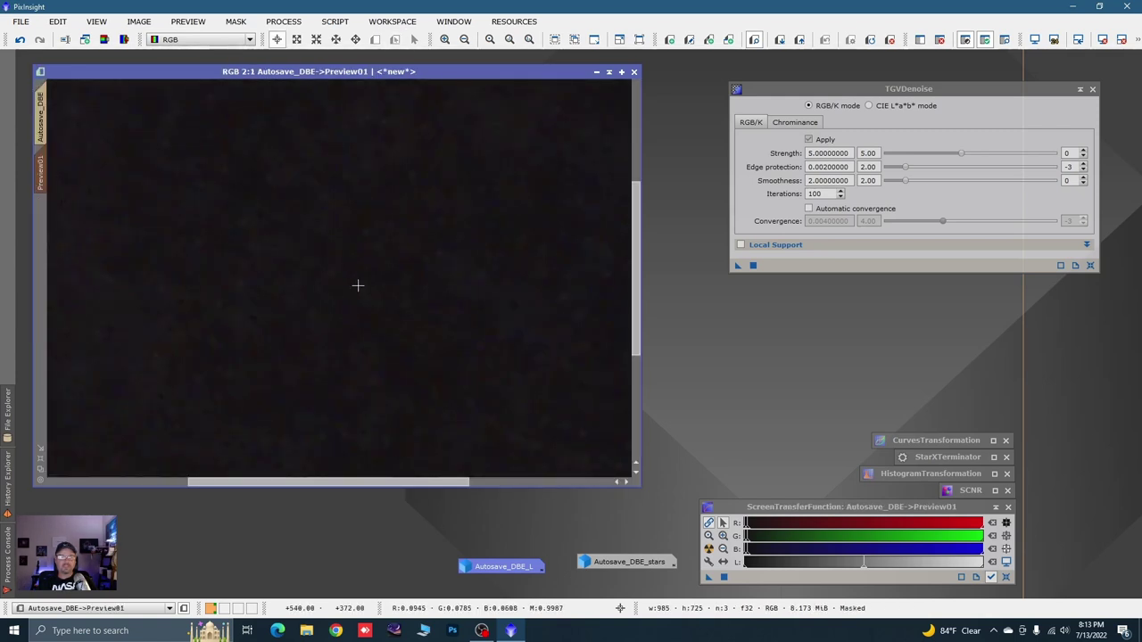
{"action": "scroll", "coordinate": [356, 288], "scroll_direction": "down", "scroll_amount": 2}
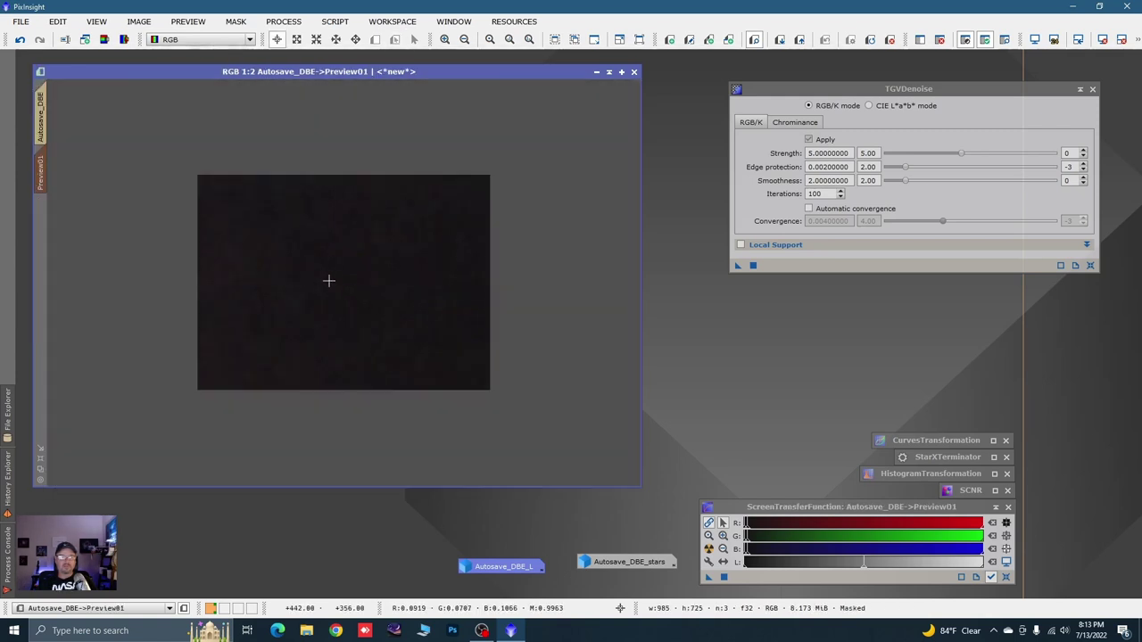
Step: Apply TGVDenoise in CIE L*a*b* mode (strength 5, edge protection 0.002, 100 iterations) to Preview01
{"action": "left_click", "coordinate": [870, 106]}
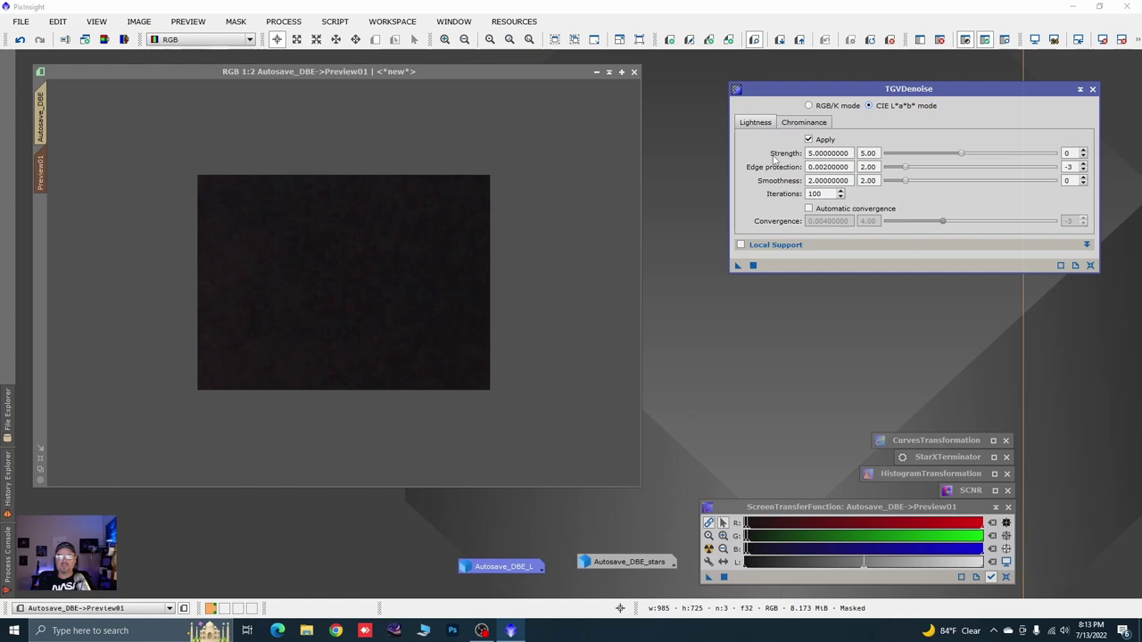
{"action": "mouse_move", "coordinate": [774, 159]}
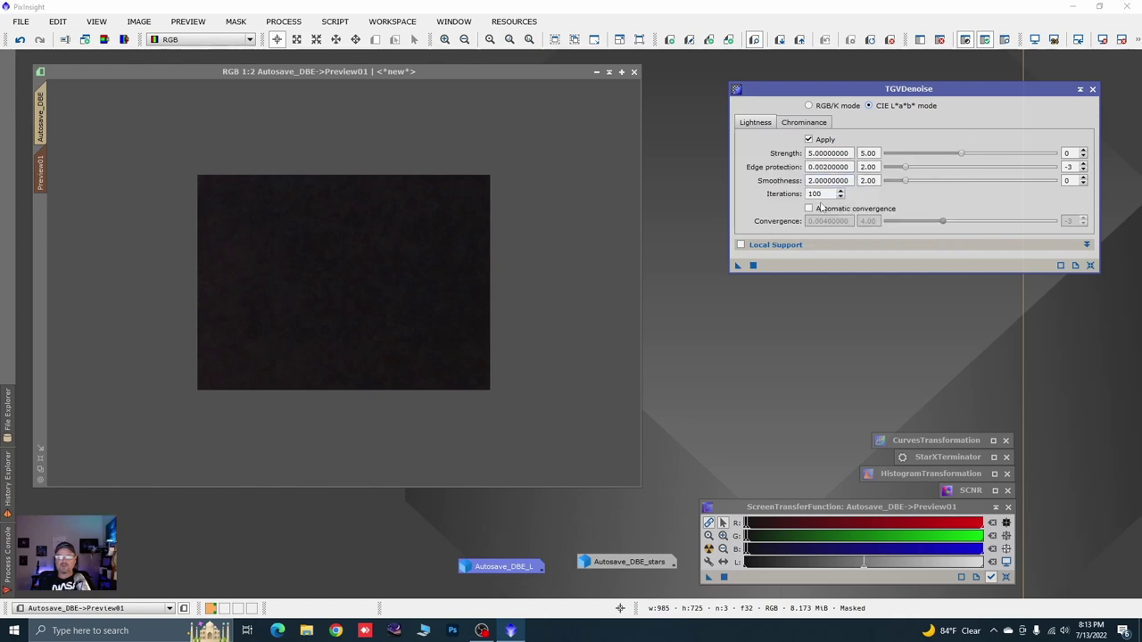
{"action": "left_click_drag", "start_coordinate": [738, 265], "coordinate": [384, 347]}
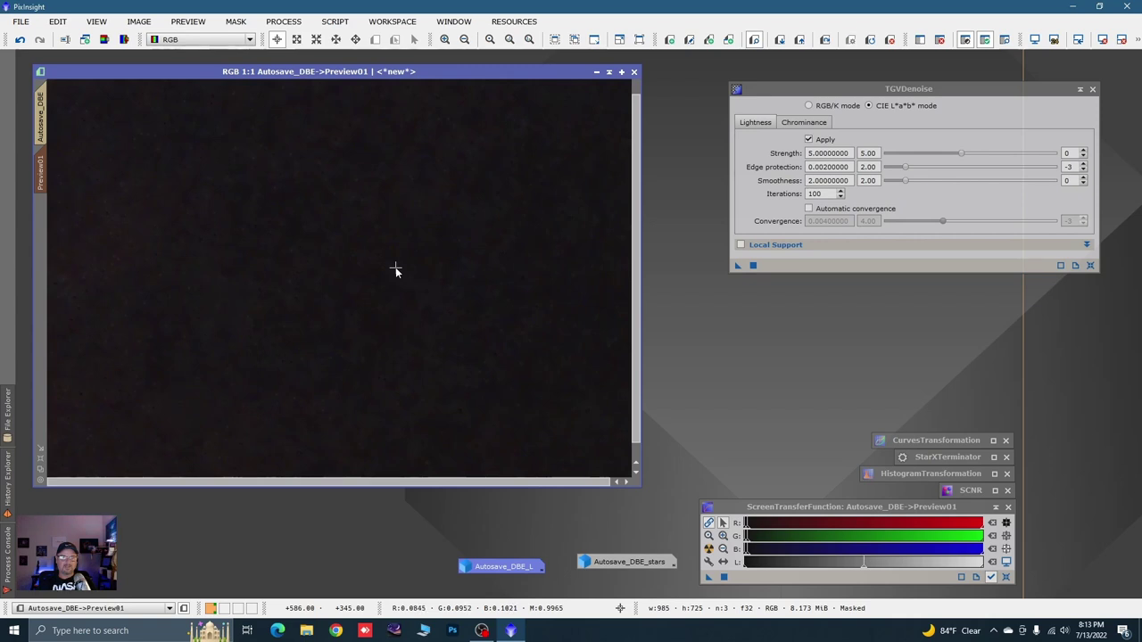
{"action": "left_click", "coordinate": [41, 114]}
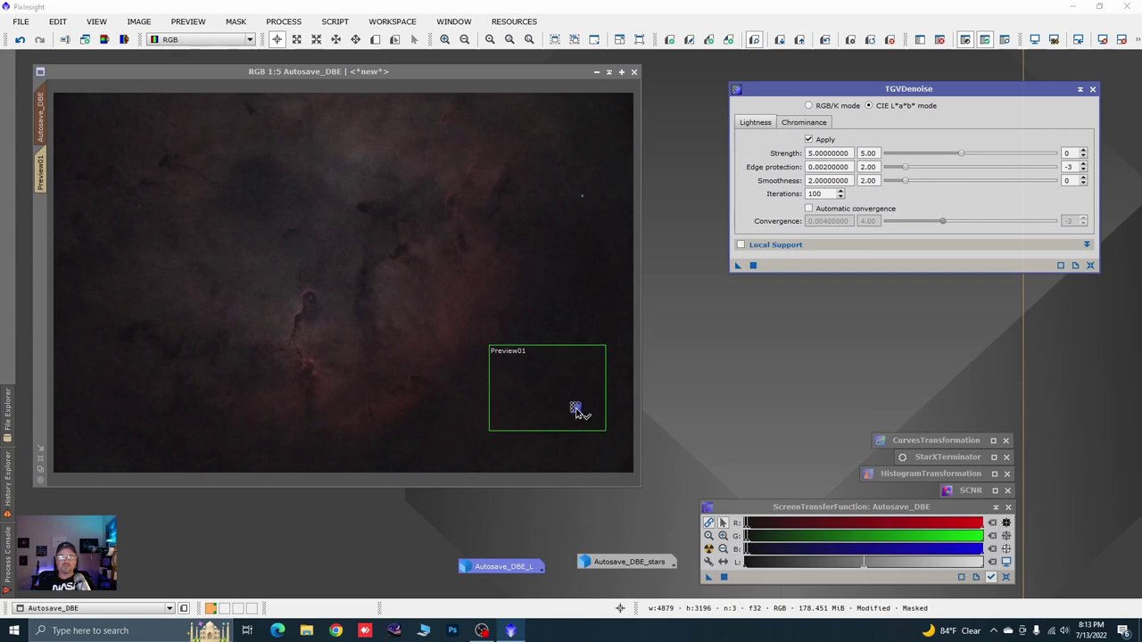
Step: Rerun TGVDenoise on Preview01 with strength 7 and edge protection 0.003
{"action": "left_click", "coordinate": [40, 172]}
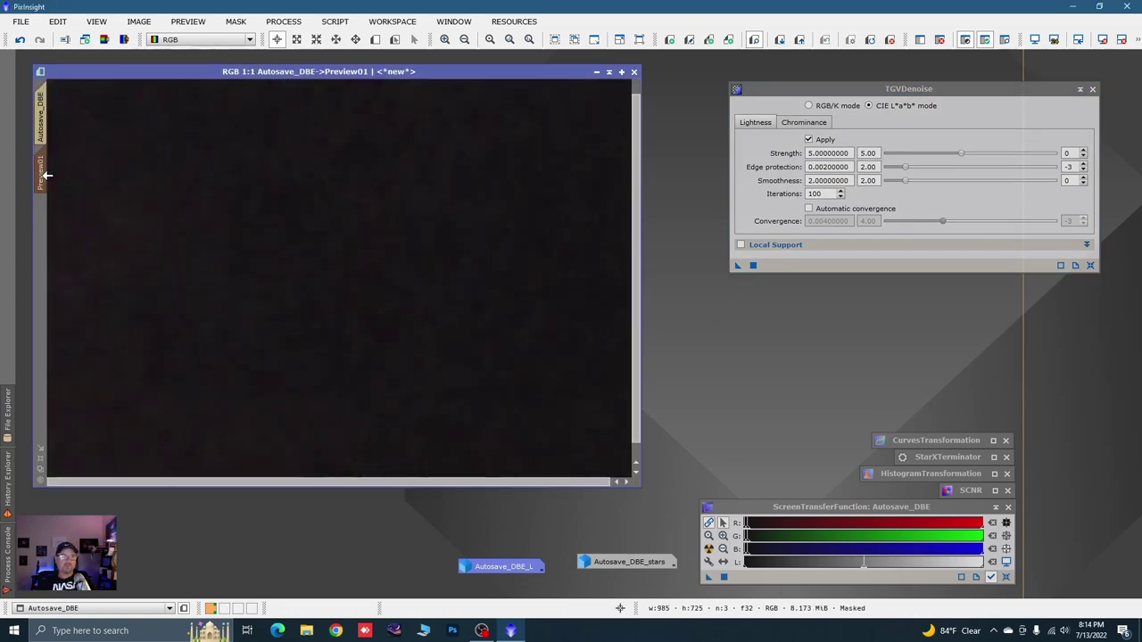
{"action": "left_click", "coordinate": [793, 125]}
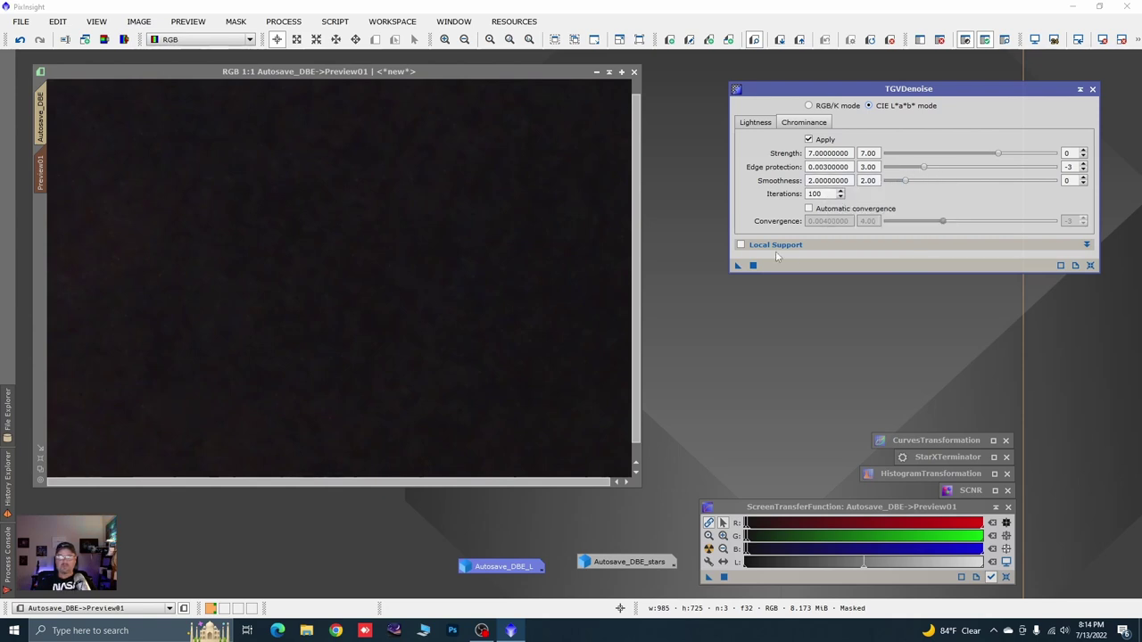
{"action": "left_click_drag", "start_coordinate": [738, 266], "coordinate": [446, 350]}
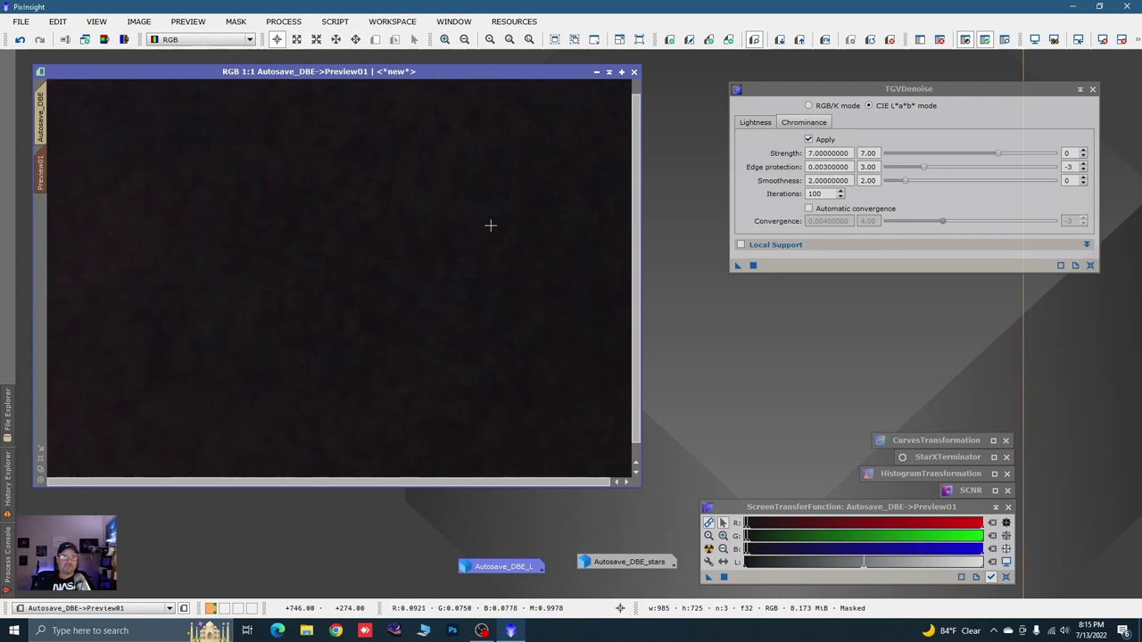
{"action": "left_click", "coordinate": [39, 121]}
Step: Apply TGVDenoise to the full Autosave_DBE image, close the tool and delete Preview01
{"action": "left_click_drag", "start_coordinate": [733, 266], "coordinate": [562, 349]}
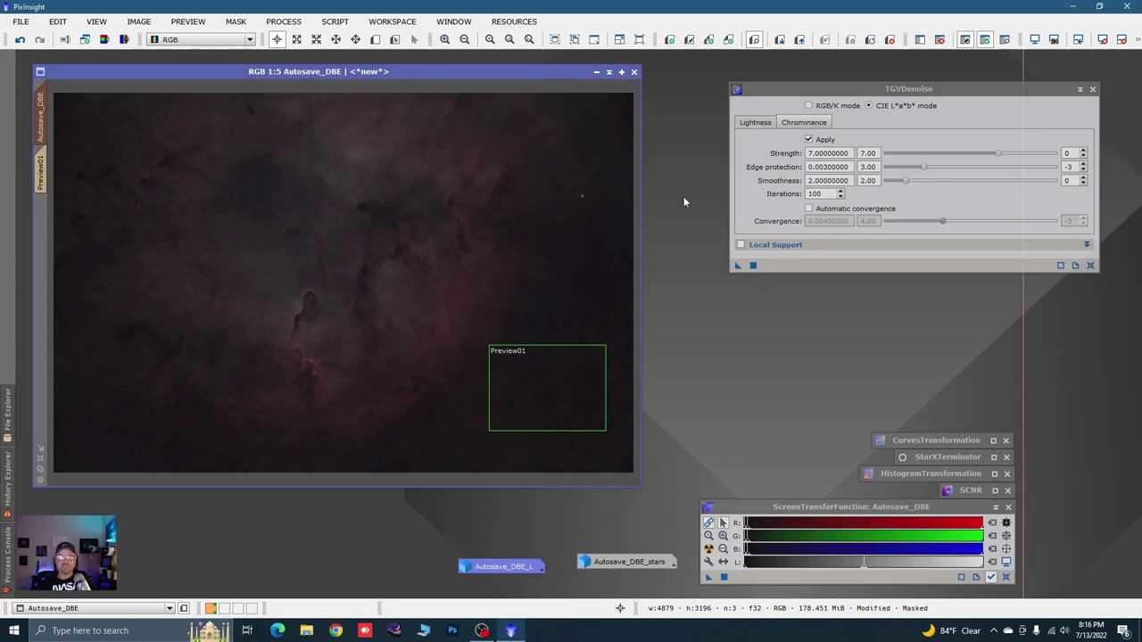
{"action": "left_click", "coordinate": [1092, 91]}
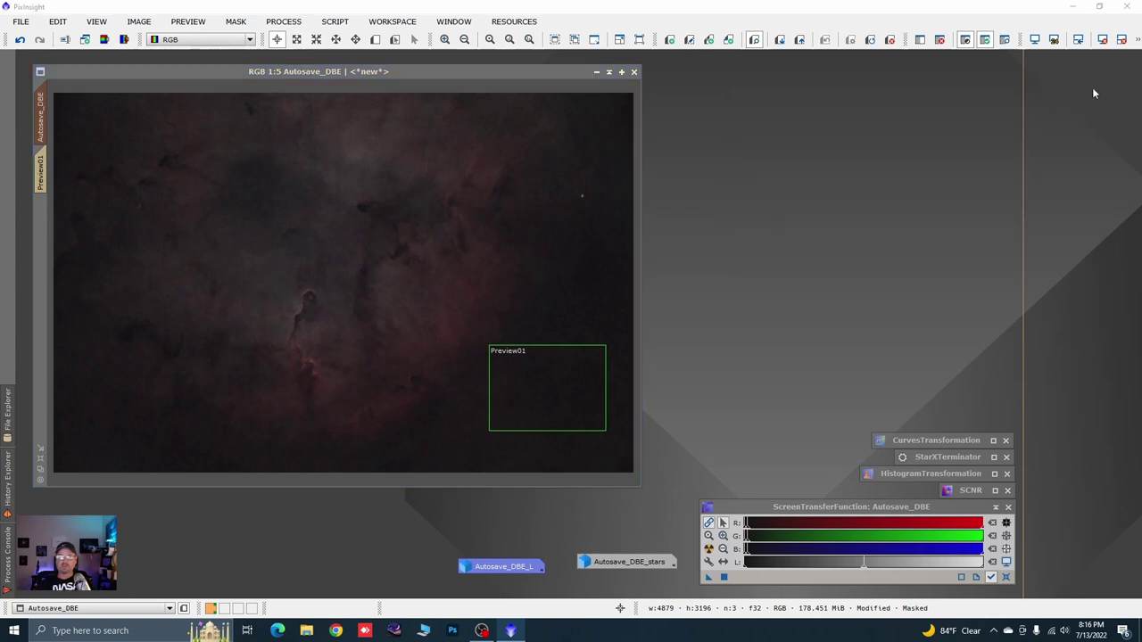
{"action": "right_click", "coordinate": [41, 176]}
{"action": "left_click", "coordinate": [89, 283]}
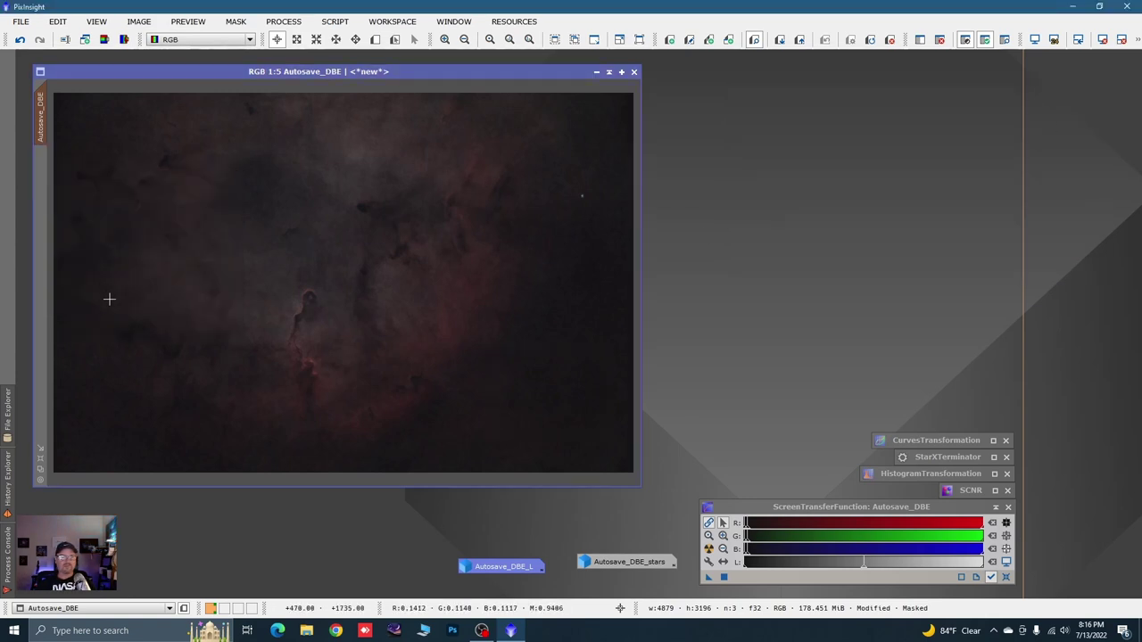
Step: Remove the luminance mask from Autosave_DBE
{"action": "right_click", "coordinate": [365, 277]}
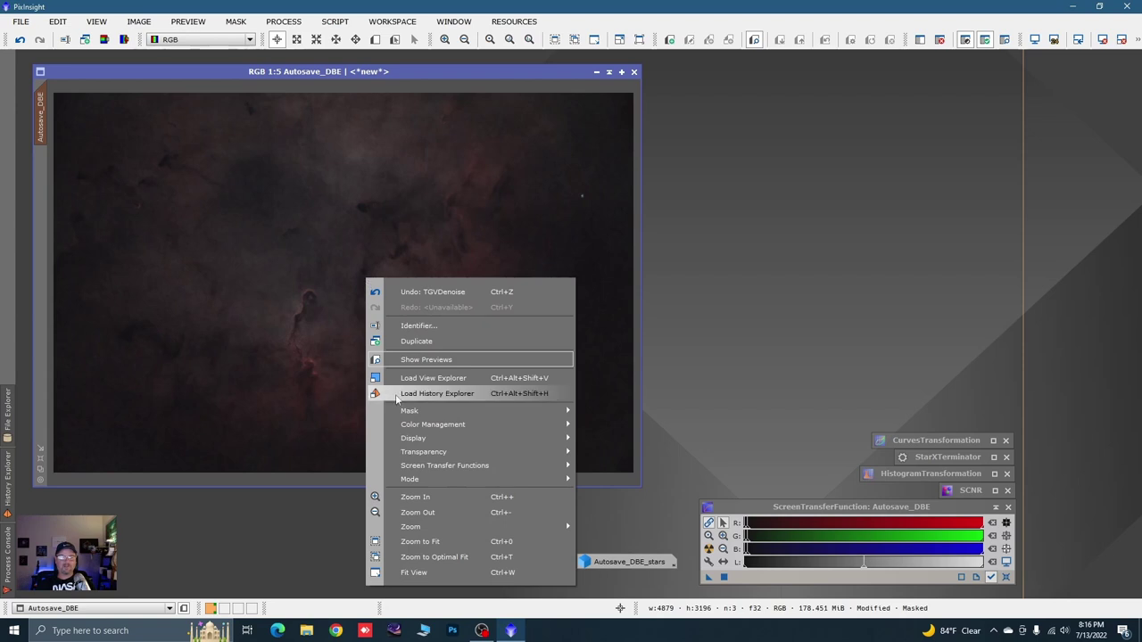
{"action": "mouse_move", "coordinate": [436, 418]}
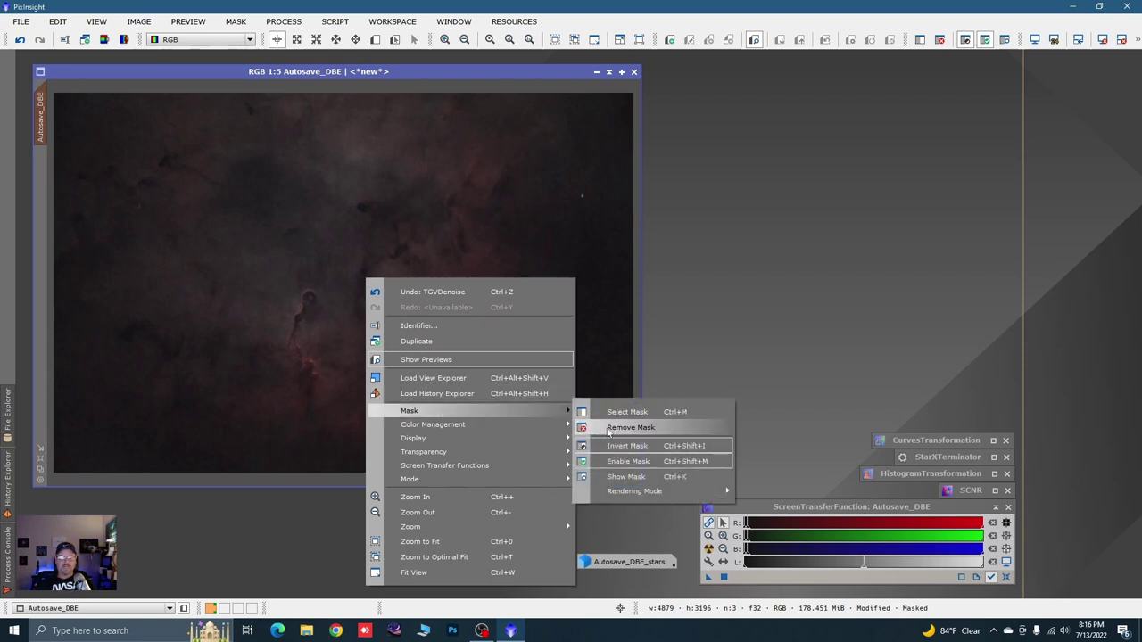
{"action": "left_click", "coordinate": [610, 428]}
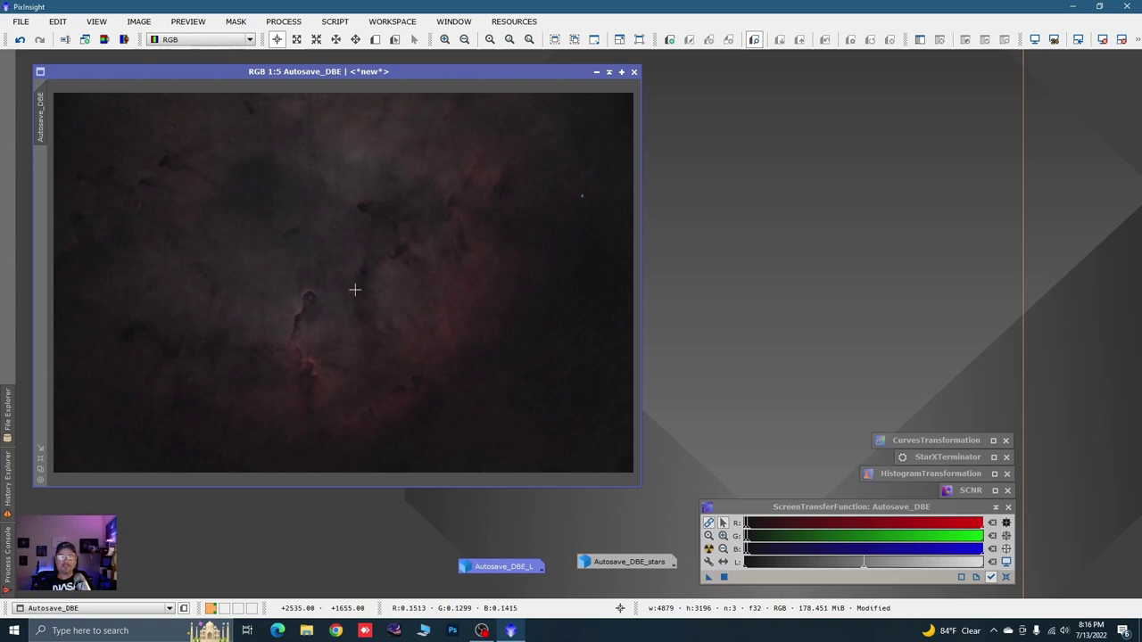
Step: Browse the Script and Process menus, closing them without choosing anything
{"action": "scroll", "coordinate": [305, 327], "scroll_direction": "up", "scroll_amount": 2}
{"action": "scroll", "coordinate": [297, 352], "scroll_direction": "down", "scroll_amount": 3}
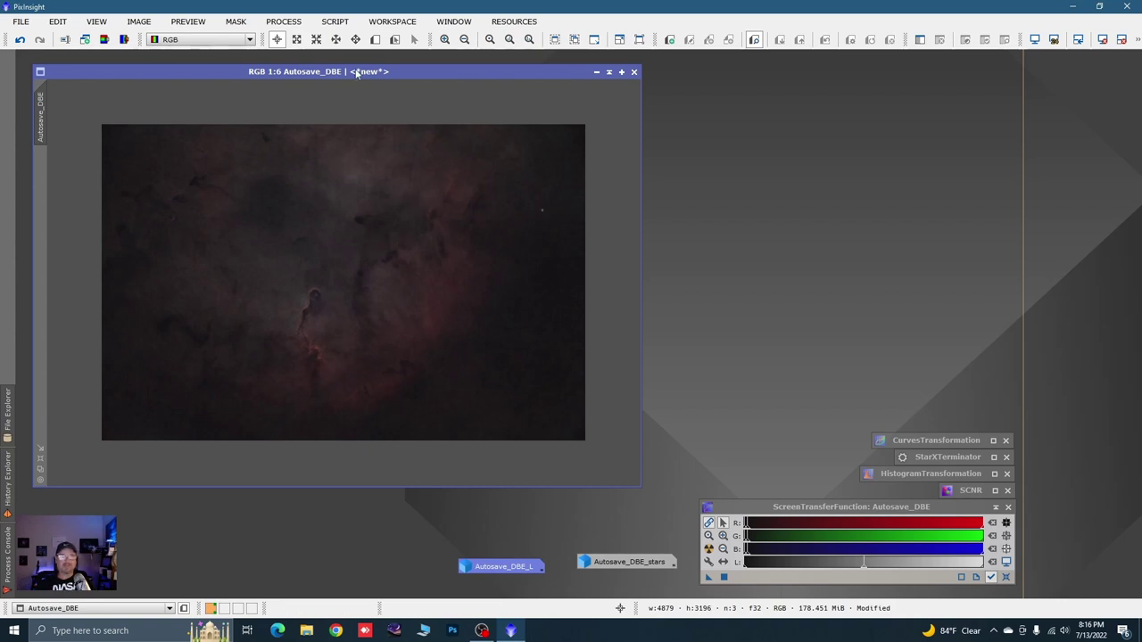
{"action": "left_click", "coordinate": [334, 23]}
{"action": "left_click", "coordinate": [334, 23]}
{"action": "left_click", "coordinate": [284, 21]}
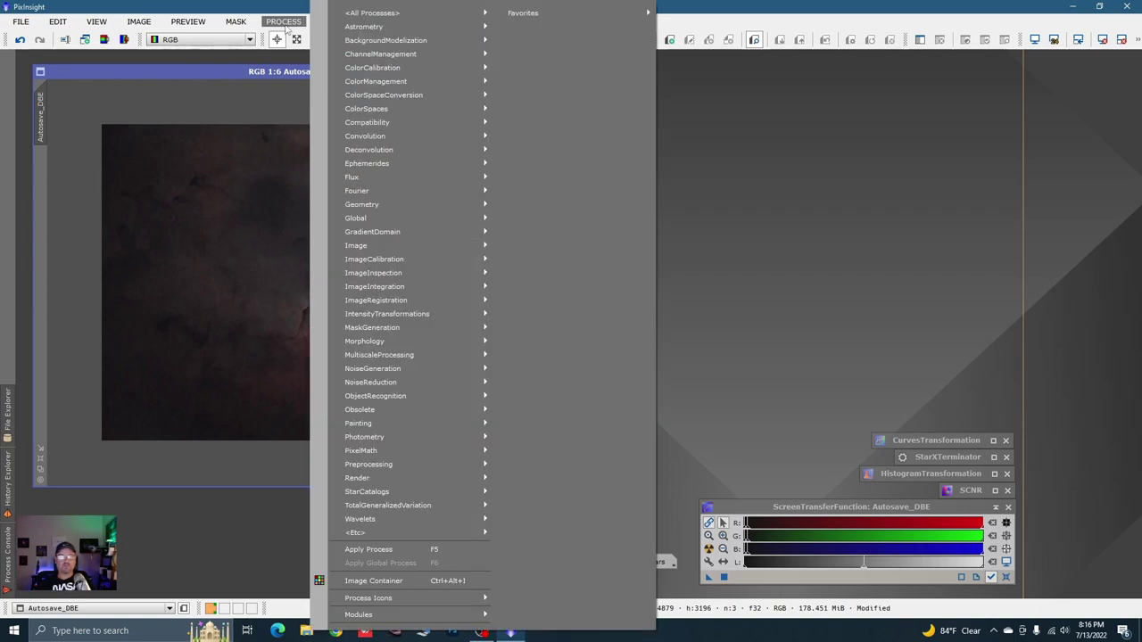
{"action": "mouse_move", "coordinate": [371, 122]}
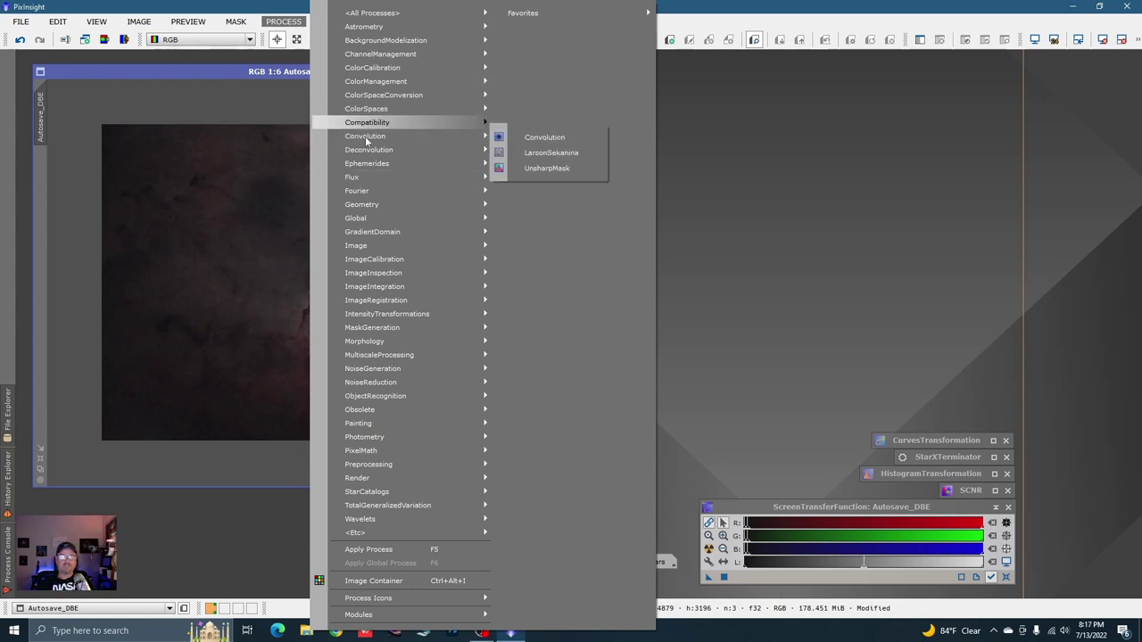
{"action": "mouse_move", "coordinate": [364, 171]}
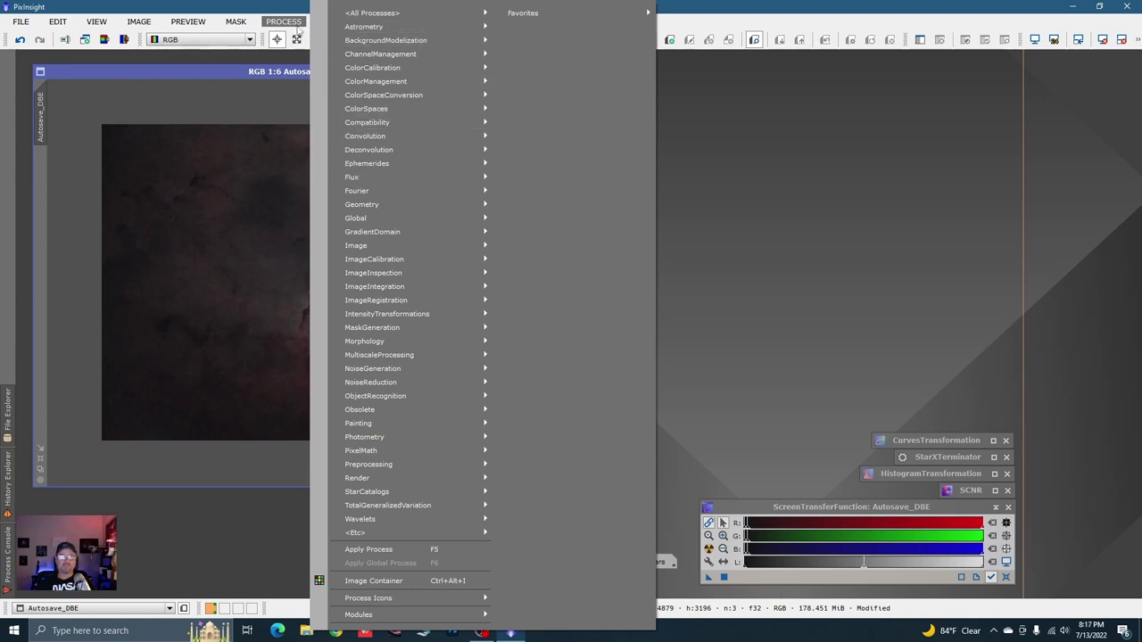
{"action": "left_click", "coordinate": [725, 118]}
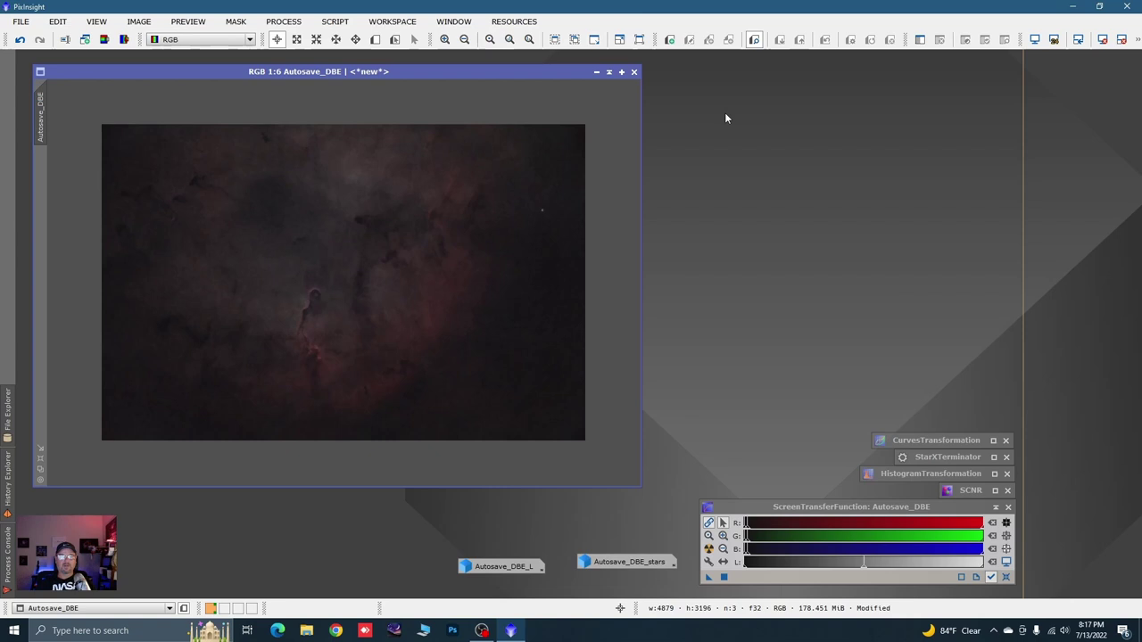
Step: Navigate to Script > Utilities > DarkStructureEnhance
{"action": "left_click", "coordinate": [337, 25]}
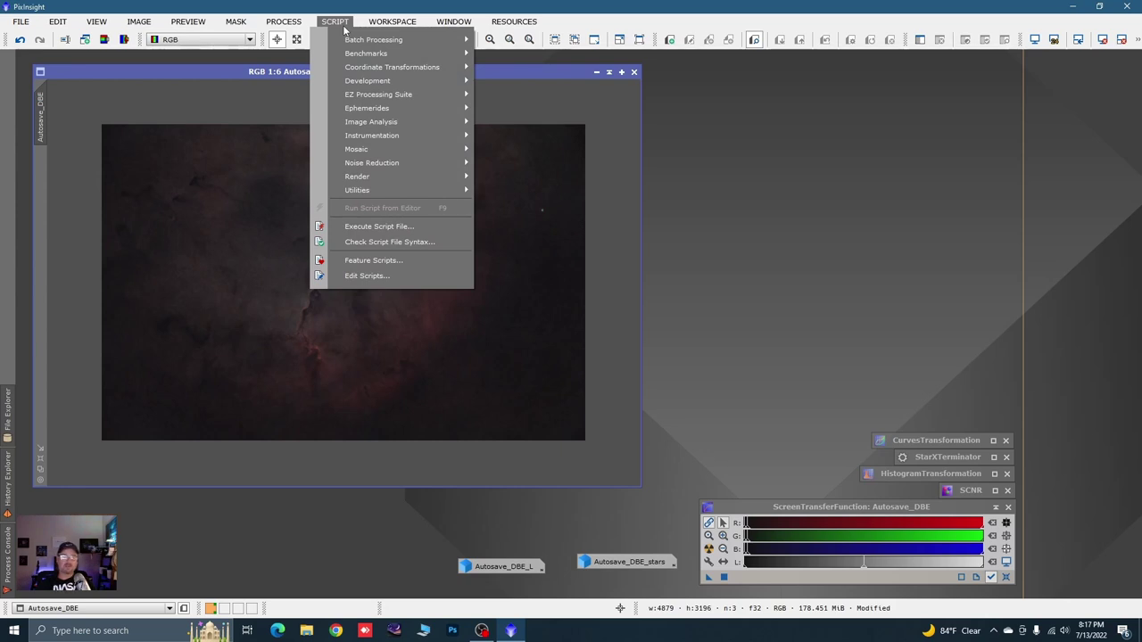
{"action": "mouse_move", "coordinate": [296, 27]}
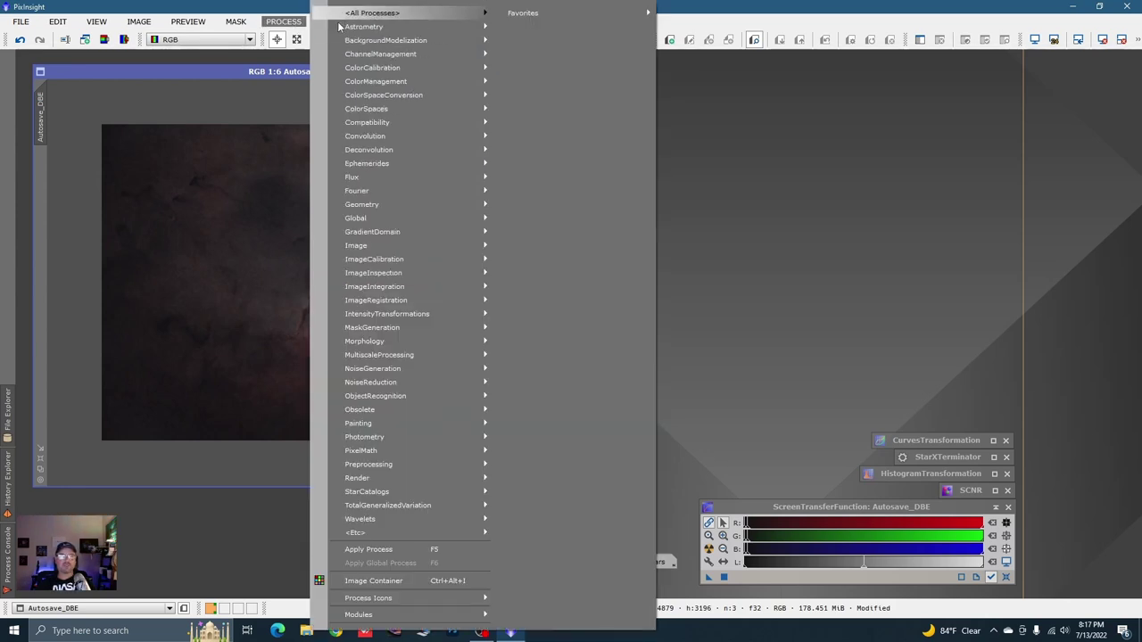
{"action": "left_click", "coordinate": [710, 104]}
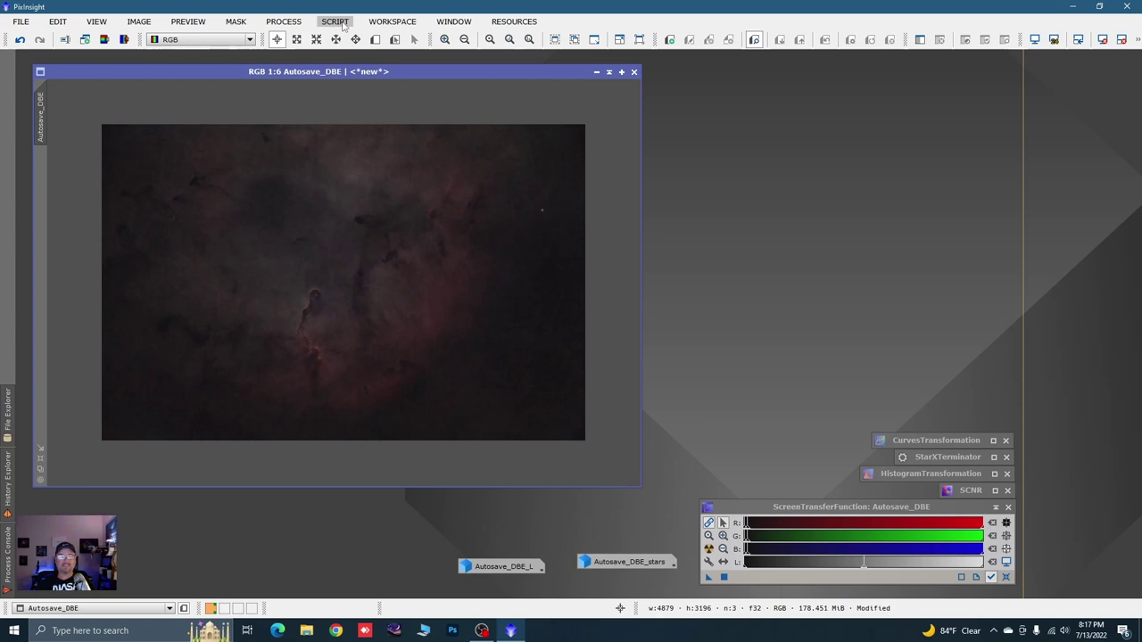
{"action": "left_click", "coordinate": [344, 25]}
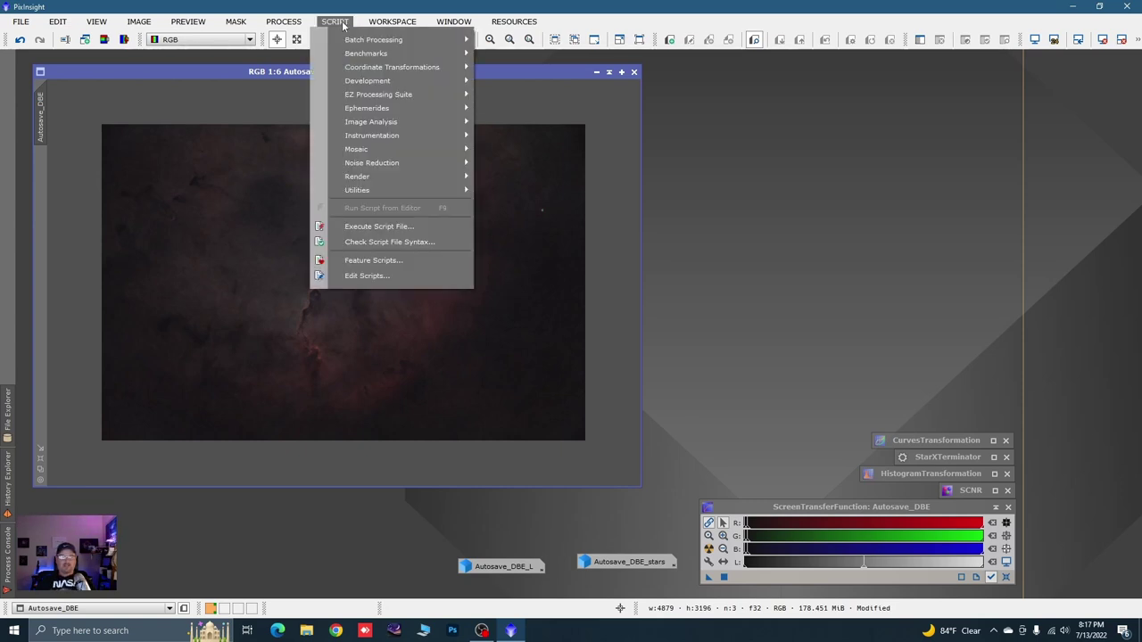
{"action": "mouse_move", "coordinate": [381, 194]}
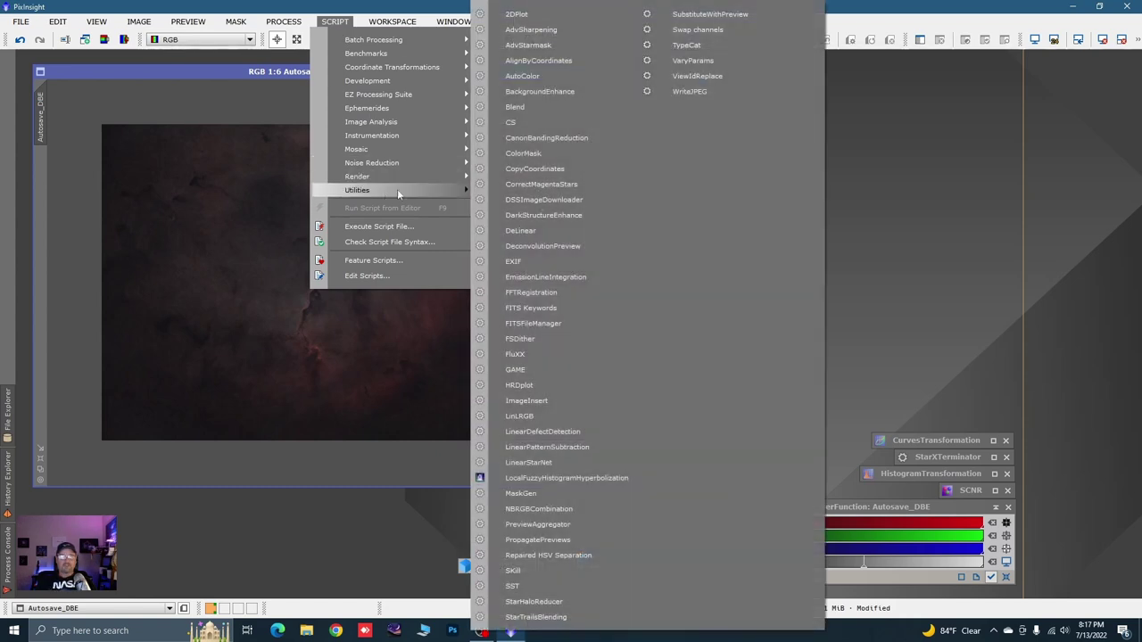
Step: Run DarkStructureEnhance on Autosave_DBE with Amount lowered to 0.32
{"action": "left_click", "coordinate": [533, 217]}
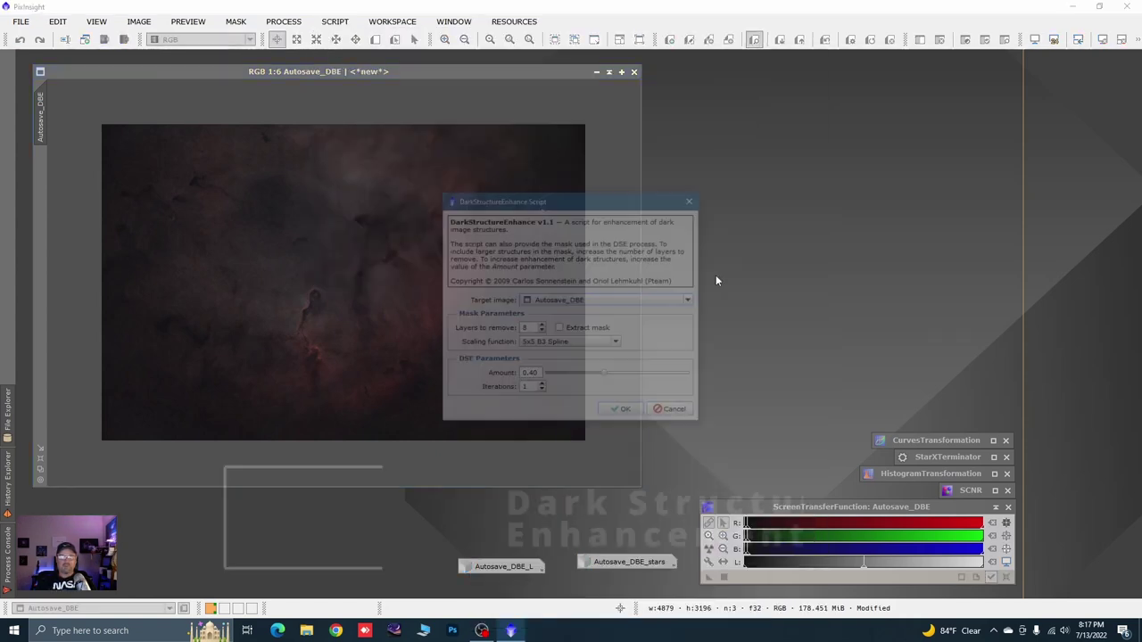
{"action": "left_click_drag", "start_coordinate": [607, 153], "coordinate": [869, 115]}
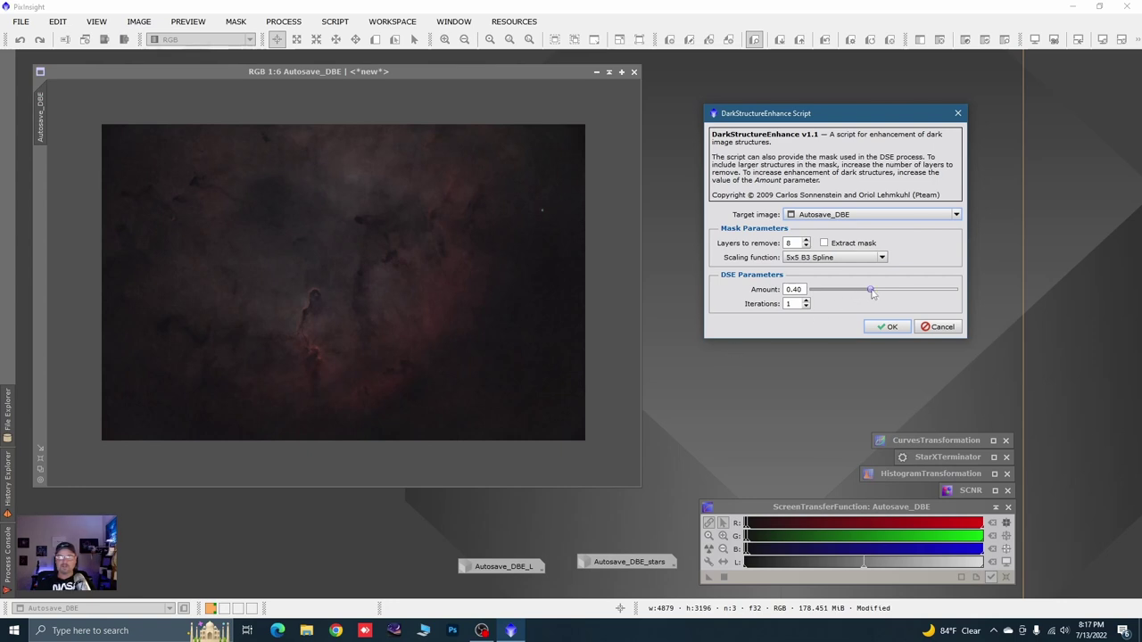
{"action": "left_click_drag", "start_coordinate": [872, 294], "coordinate": [868, 295]}
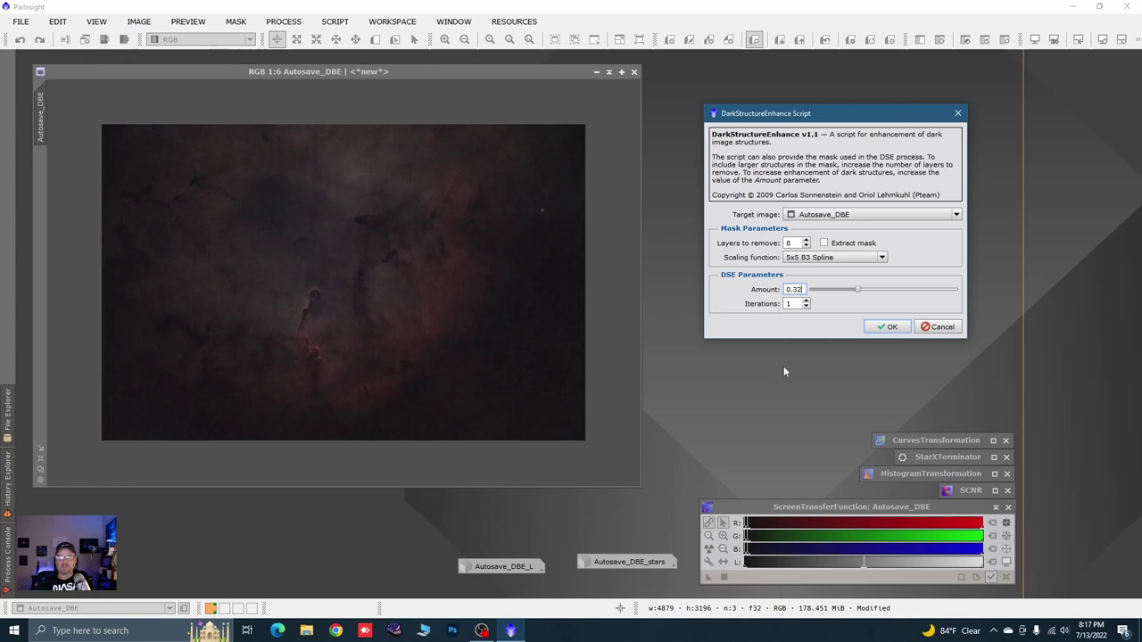
{"action": "left_click", "coordinate": [887, 326]}
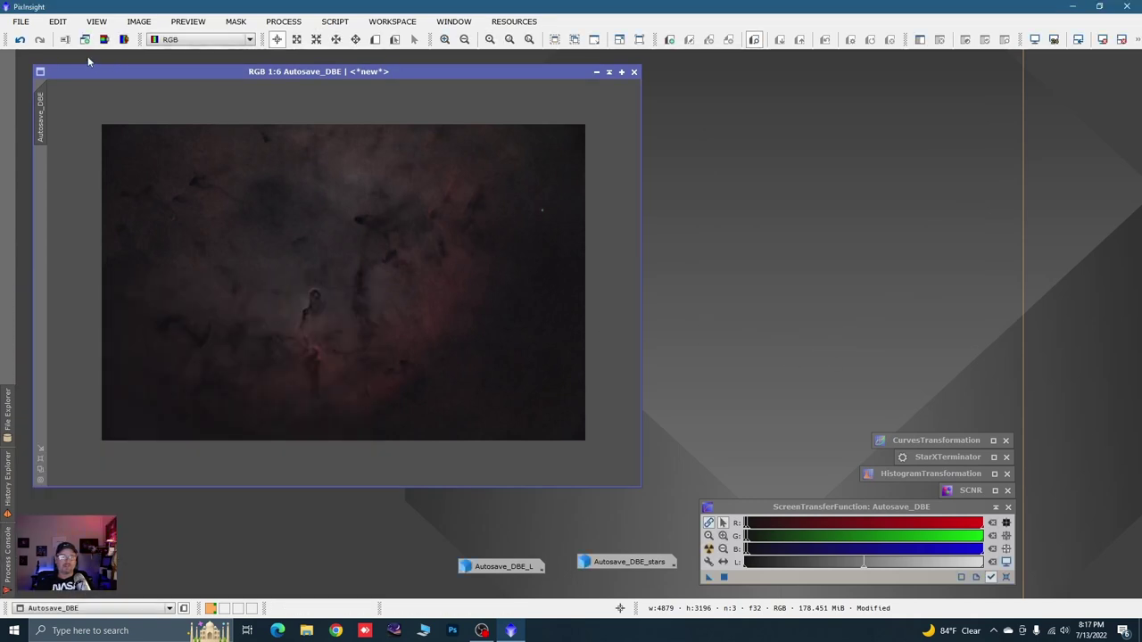
Step: Compare the result before and after with Undo/Redo, then undo the enhancement
{"action": "left_click", "coordinate": [20, 40]}
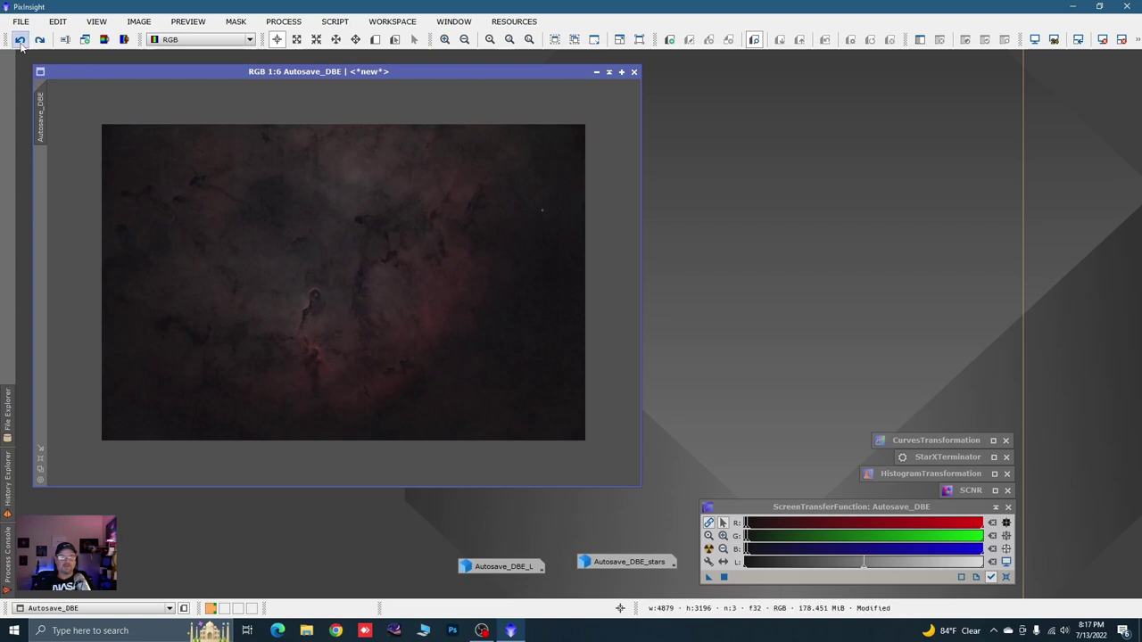
{"action": "left_click", "coordinate": [40, 40]}
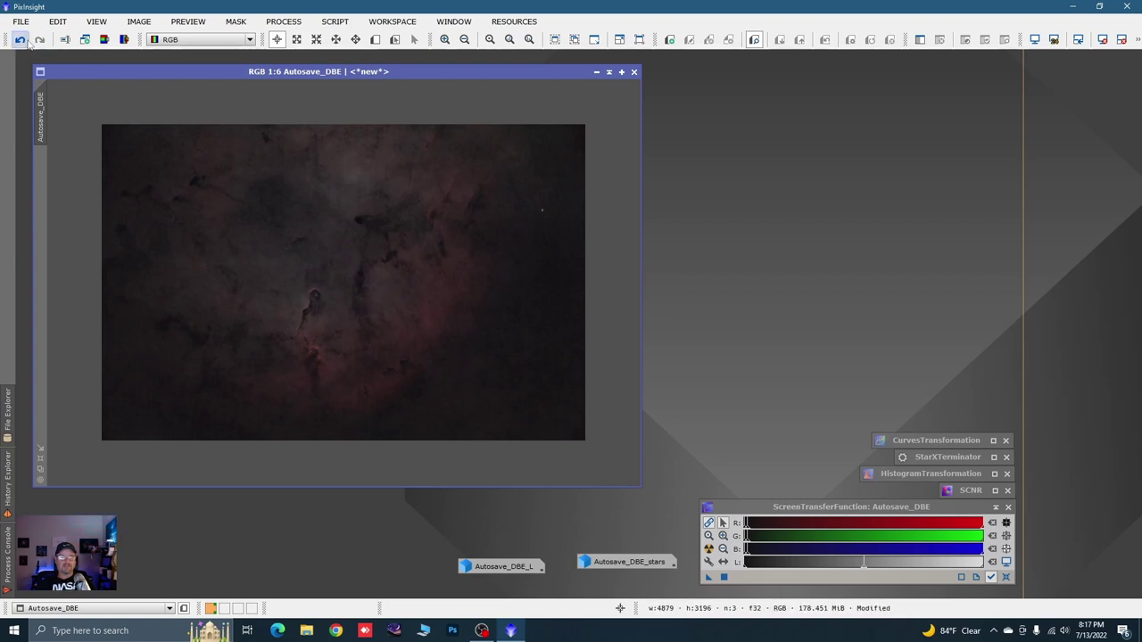
{"action": "left_click", "coordinate": [20, 40]}
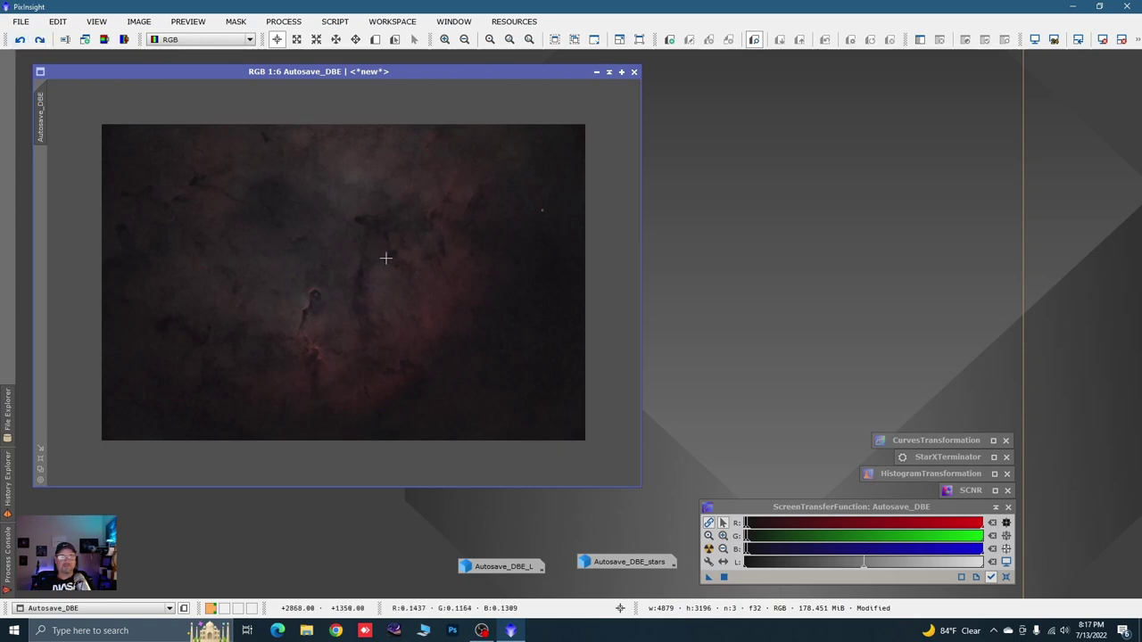
Step: Rerun DarkStructureEnhance on Autosave_DBE with Amount reduced to 0.21 for a subtler effect
{"action": "left_click", "coordinate": [335, 22]}
{"action": "mouse_move", "coordinate": [385, 191]}
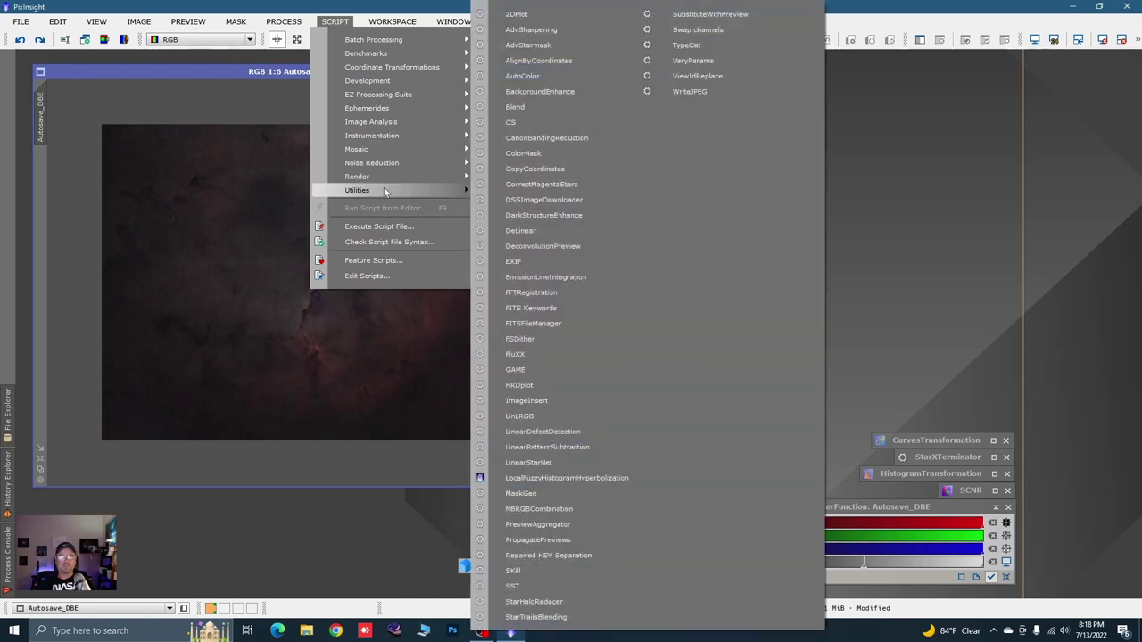
{"action": "left_click", "coordinate": [543, 215]}
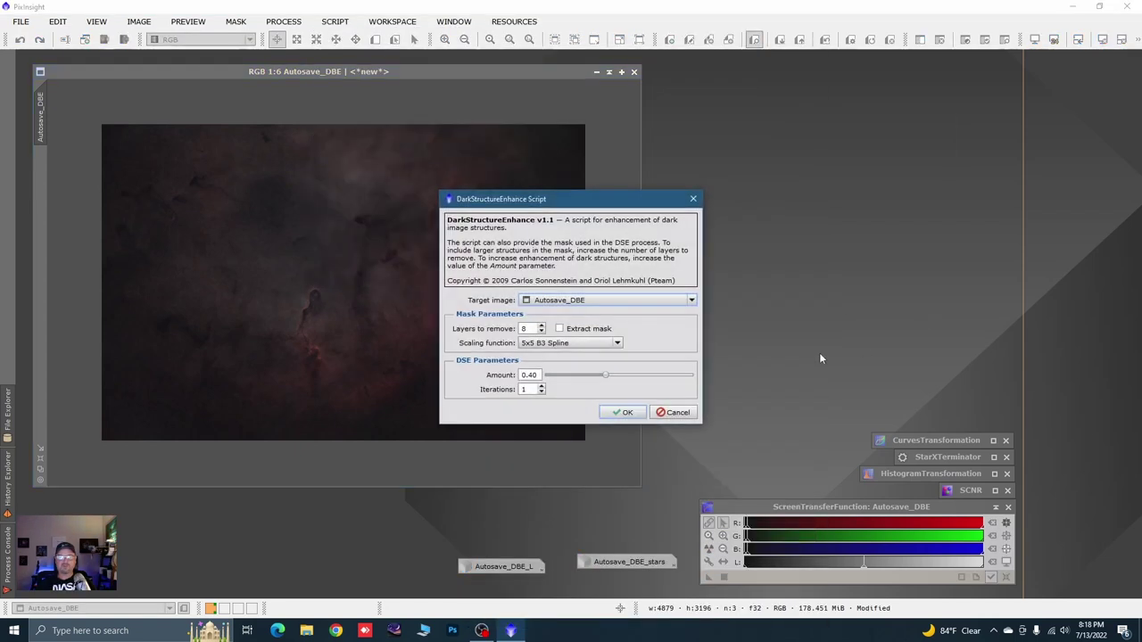
{"action": "left_click_drag", "start_coordinate": [654, 206], "coordinate": [1003, 112]}
{"action": "left_click_drag", "start_coordinate": [954, 281], "coordinate": [923, 288]}
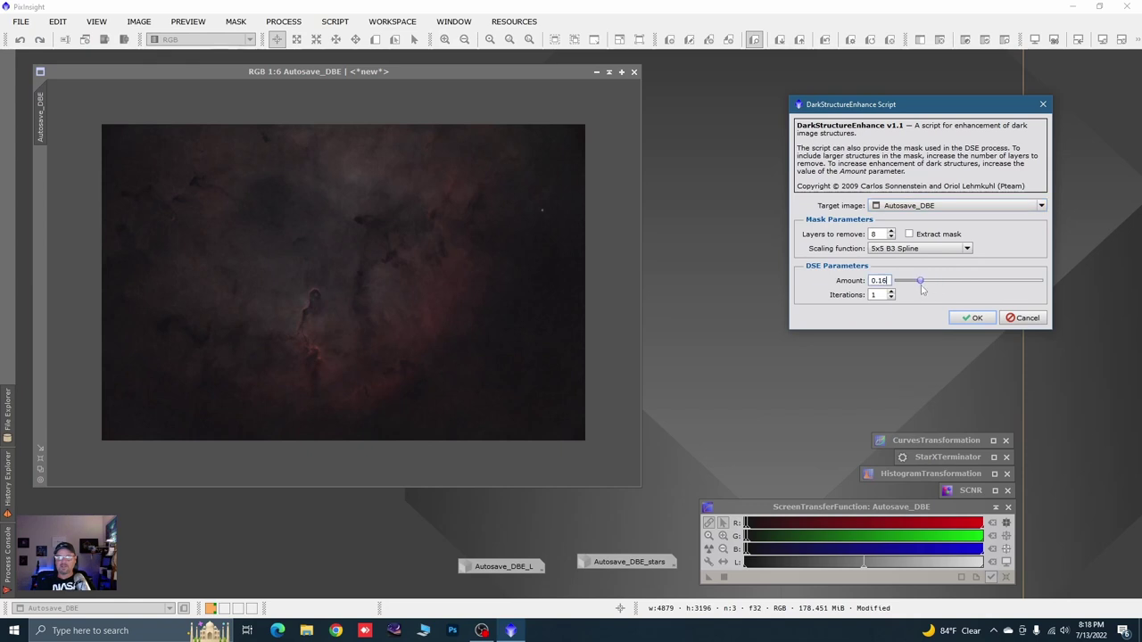
{"action": "left_click", "coordinate": [970, 319]}
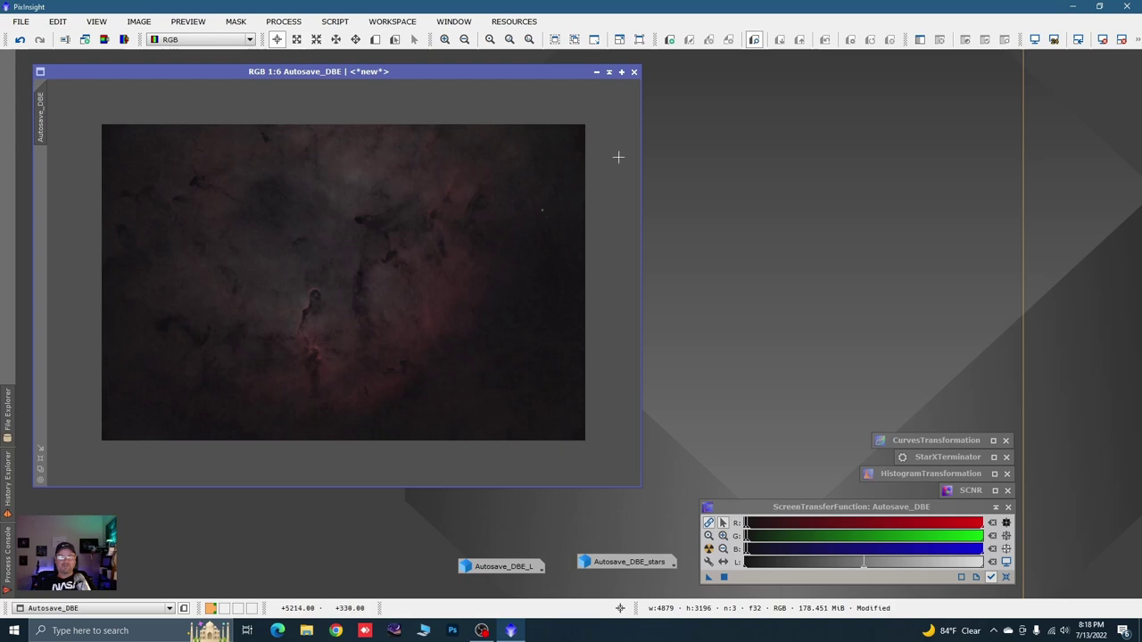
Step: Minimize Autosave_DBE, move its icon aside, and open the Autosave_DBE_stars image
{"action": "left_click", "coordinate": [596, 71]}
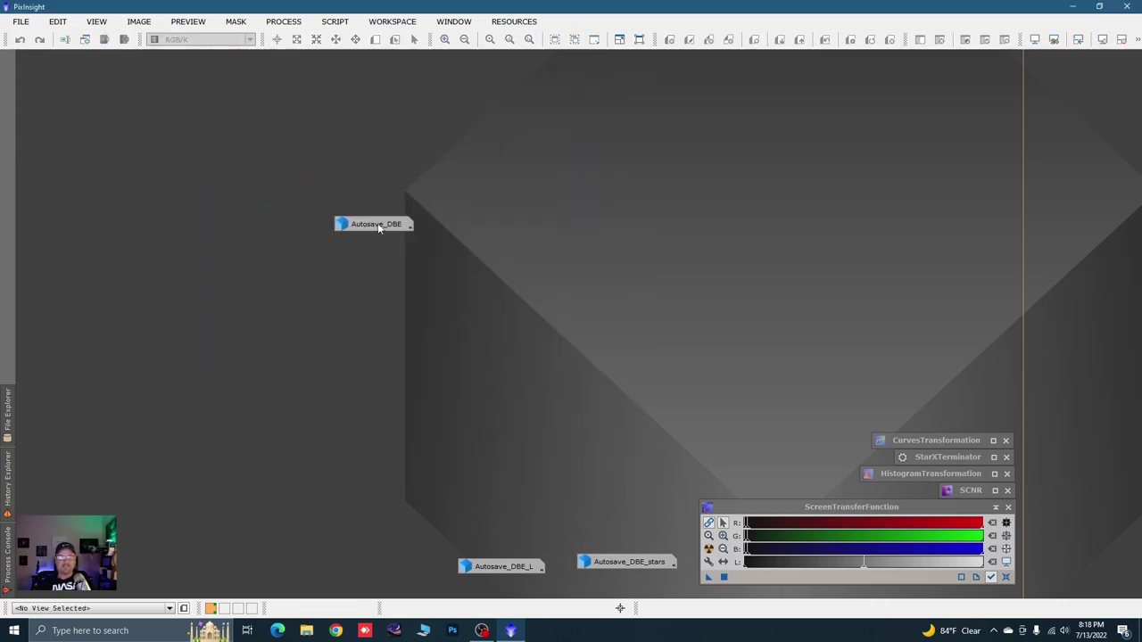
{"action": "left_click_drag", "start_coordinate": [376, 225], "coordinate": [127, 571]}
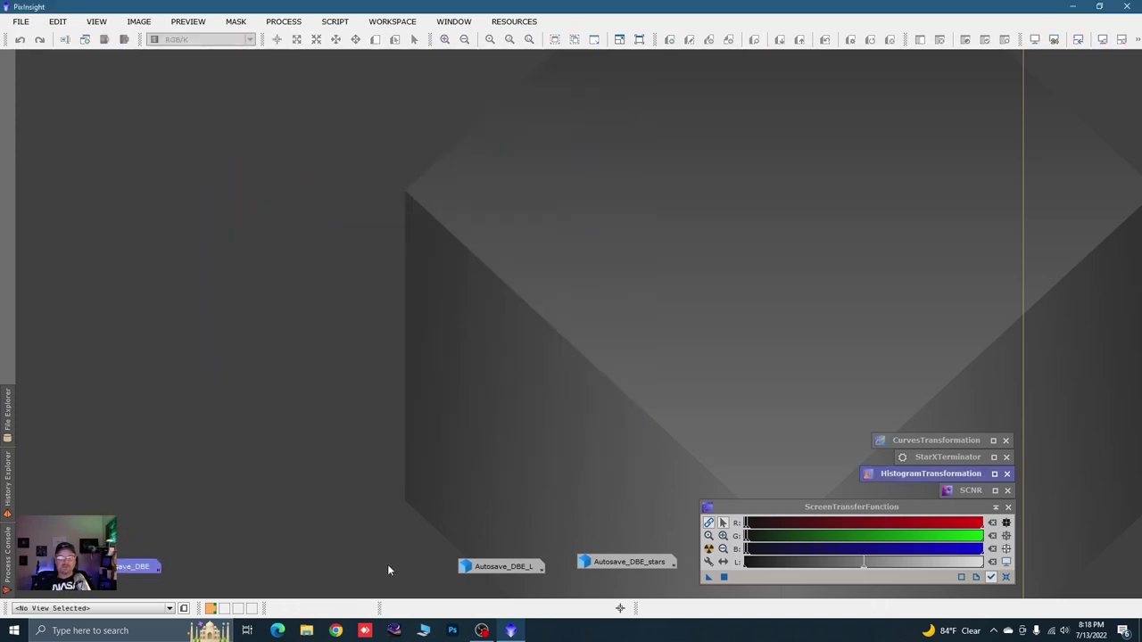
{"action": "double_click", "coordinate": [606, 563]}
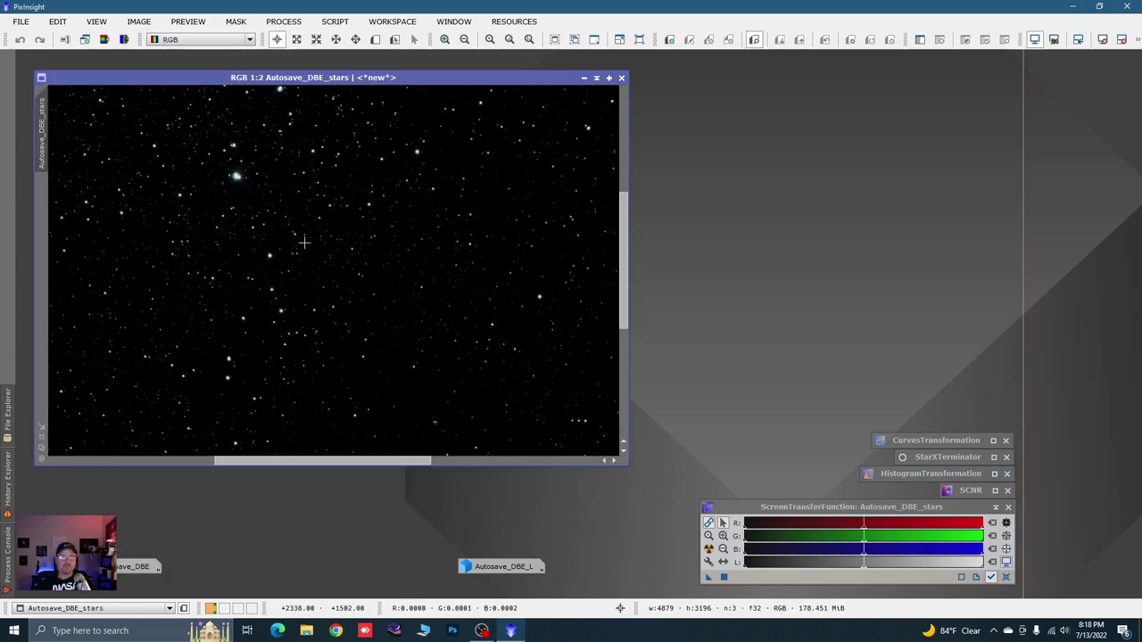
{"action": "scroll", "coordinate": [433, 283], "scroll_direction": "down", "scroll_amount": 2}
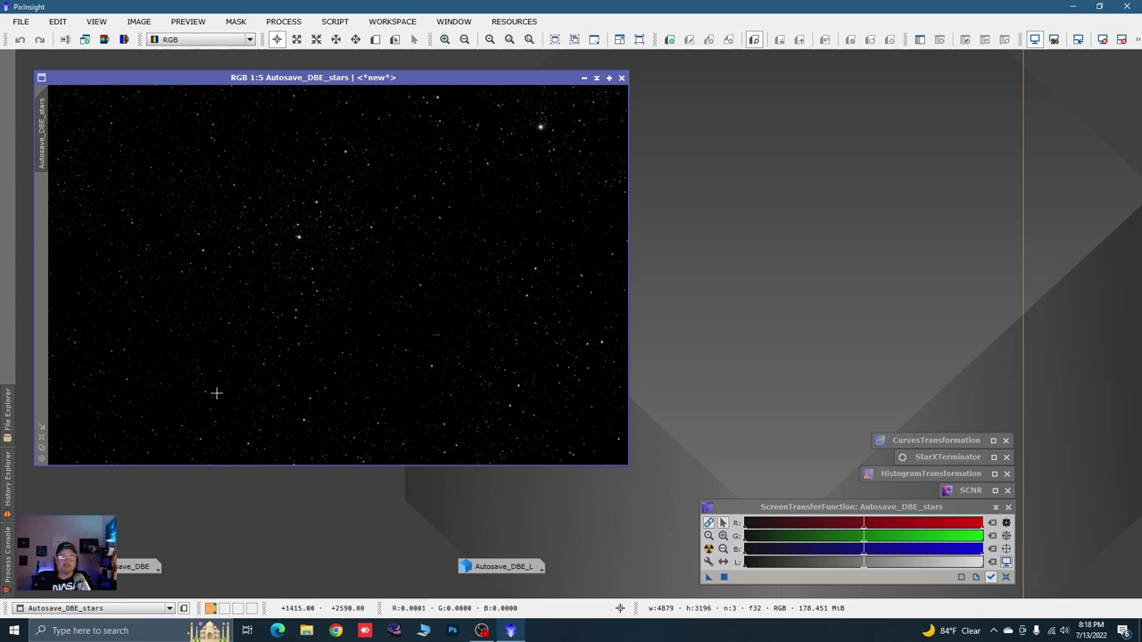
{"action": "key", "text": "ctrl+z"}
{"action": "scroll", "coordinate": [395, 343], "scroll_direction": "down", "scroll_amount": 1}
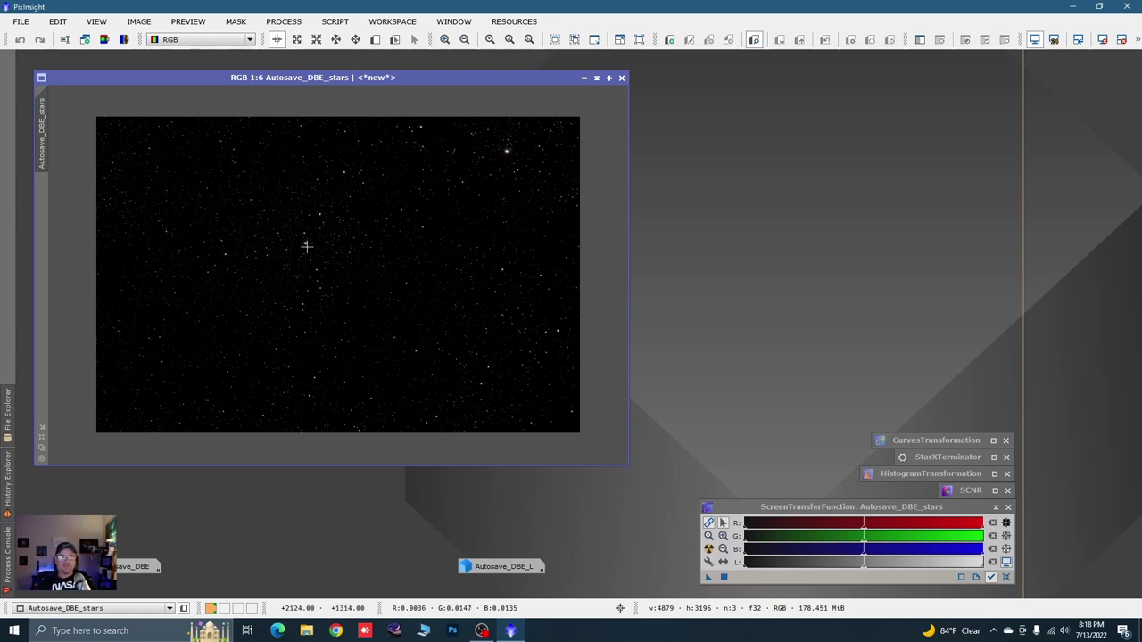
{"action": "scroll", "coordinate": [306, 245], "scroll_direction": "up", "scroll_amount": 3}
{"action": "scroll", "coordinate": [306, 245], "scroll_direction": "down", "scroll_amount": 3}
Step: Generate a star mask from Autosave_DBE_stars with StarMask: scale 10, large-scale 0, smoothness 20
{"action": "left_click", "coordinate": [293, 24]}
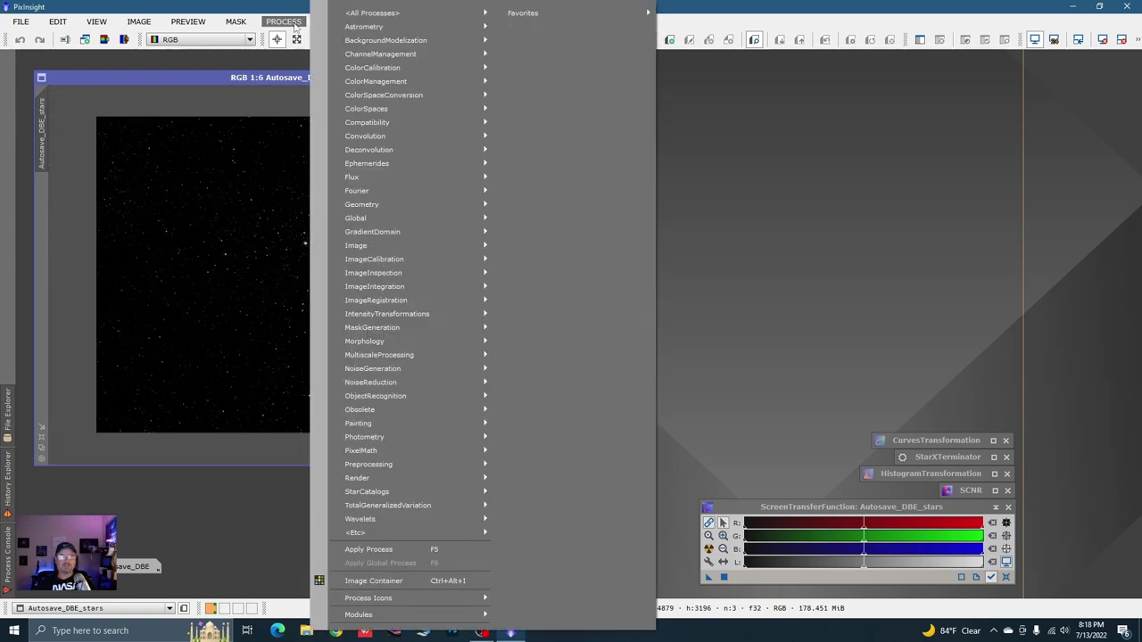
{"action": "mouse_move", "coordinate": [350, 14]}
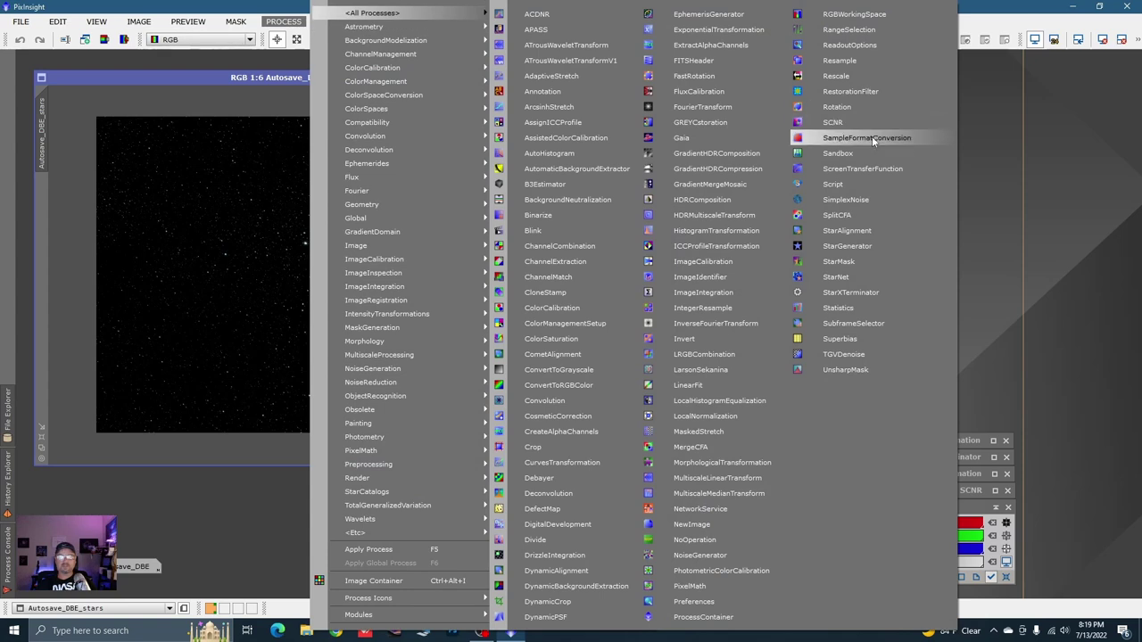
{"action": "left_click", "coordinate": [838, 261]}
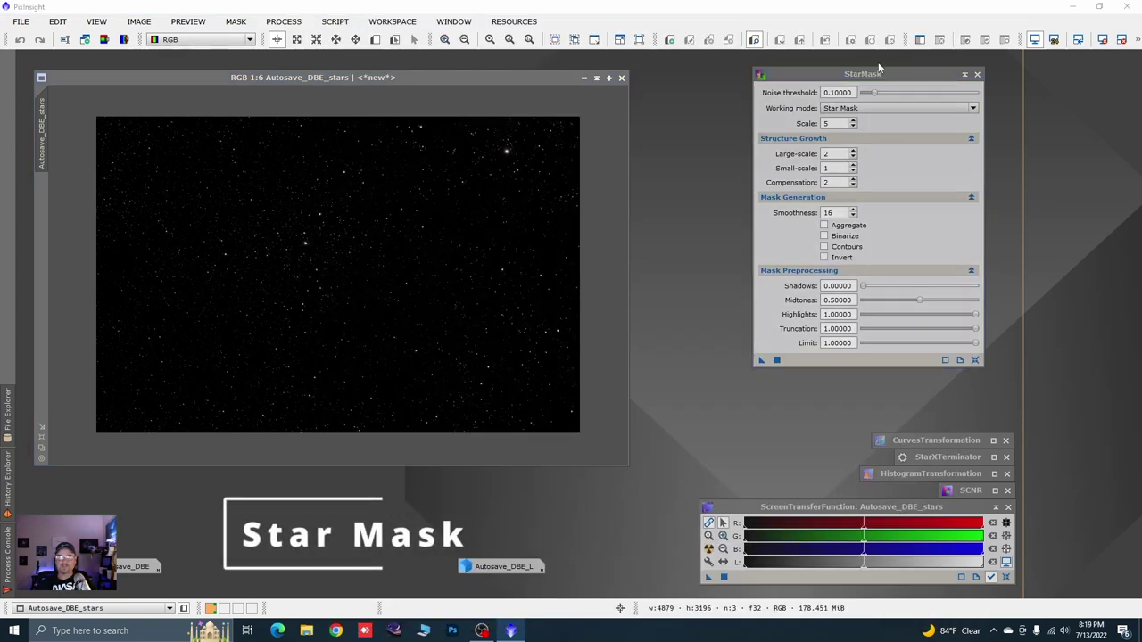
{"action": "left_click_drag", "start_coordinate": [879, 69], "coordinate": [862, 82]}
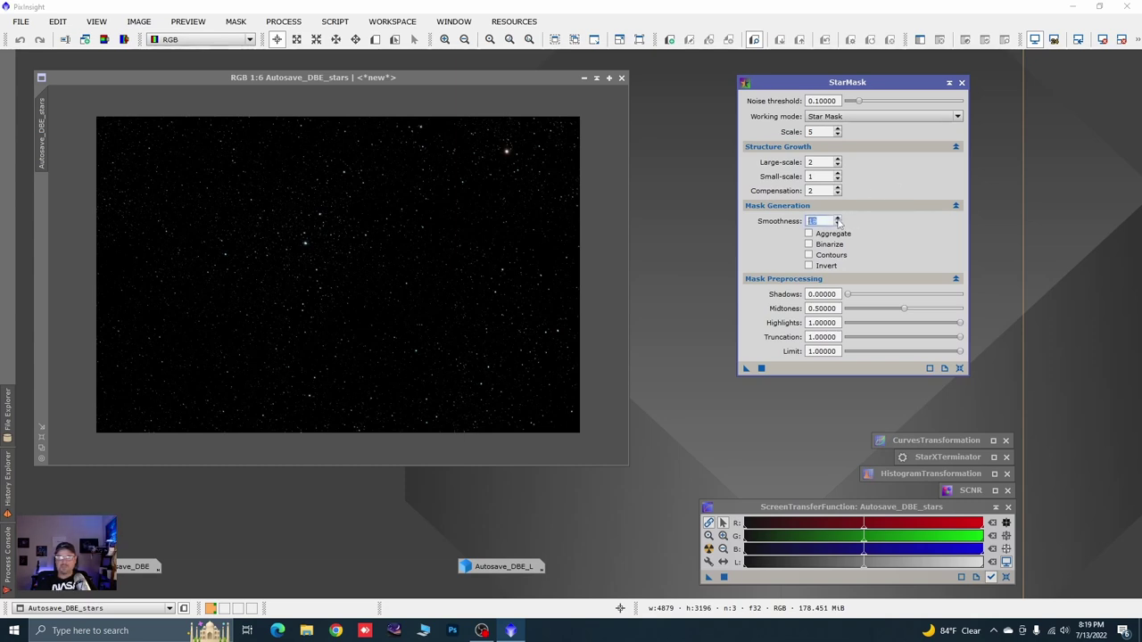
{"action": "left_click", "coordinate": [837, 162]}
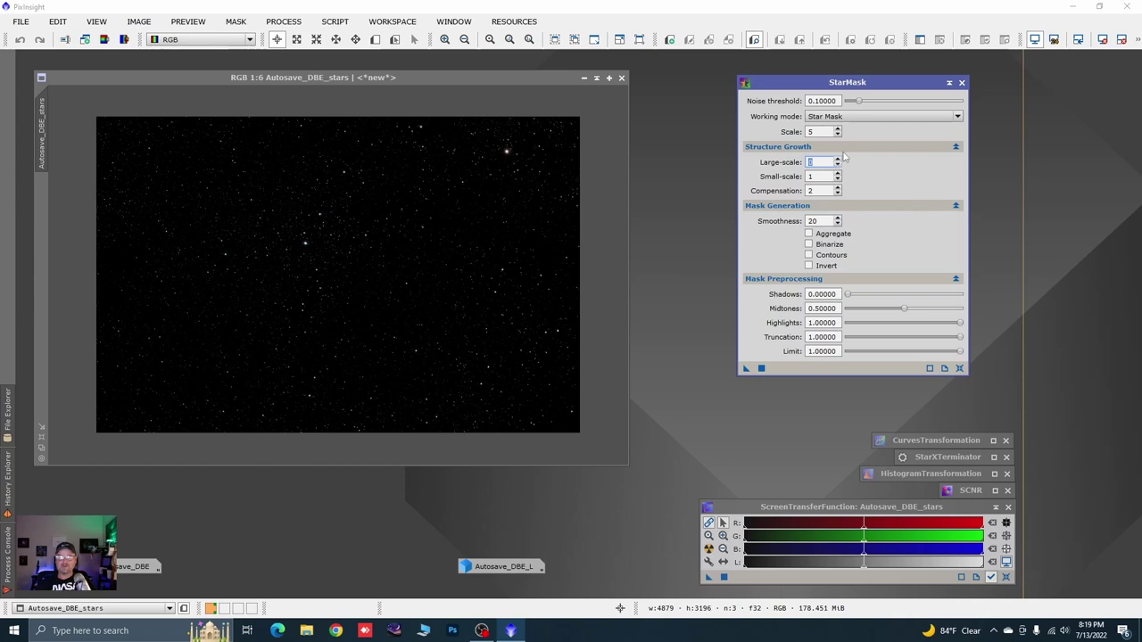
{"action": "left_click", "coordinate": [837, 130]}
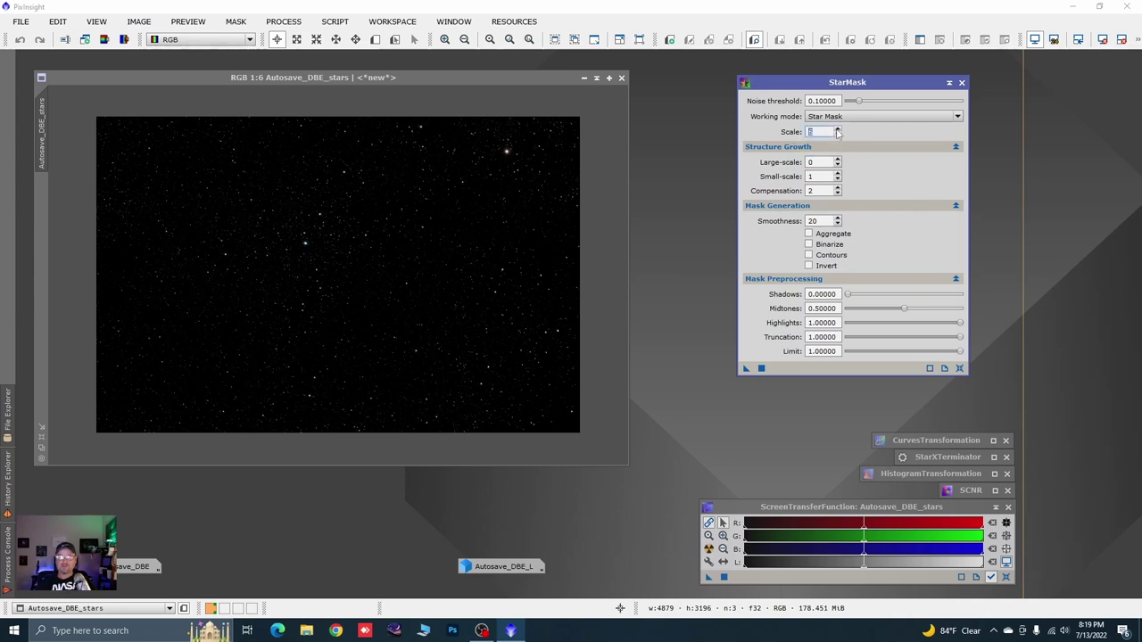
{"action": "left_click", "coordinate": [838, 130]}
{"action": "left_click_drag", "start_coordinate": [745, 369], "coordinate": [526, 412]}
{"action": "left_click_drag", "start_coordinate": [525, 409], "coordinate": [523, 407]}
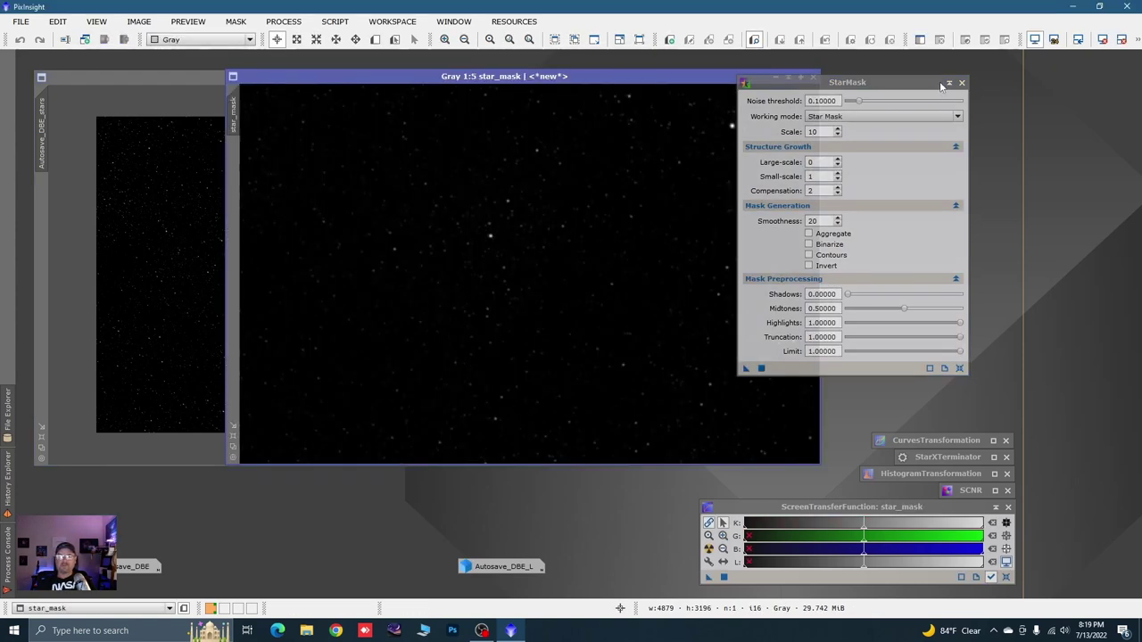
Step: Iconize the StarMask tool beside the other process icons and reposition the star_mask window
{"action": "left_click", "coordinate": [949, 83]}
{"action": "left_click_drag", "start_coordinate": [865, 223], "coordinate": [967, 423]}
{"action": "left_click_drag", "start_coordinate": [458, 81], "coordinate": [378, 89]}
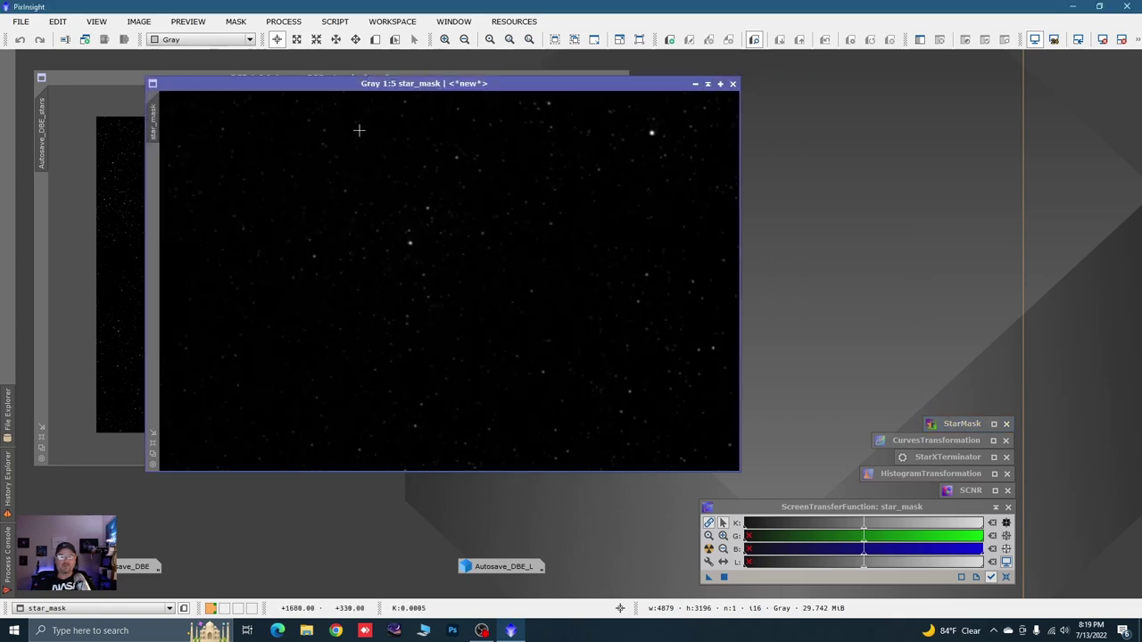
{"action": "scroll", "coordinate": [402, 284], "scroll_direction": "up", "scroll_amount": 1}
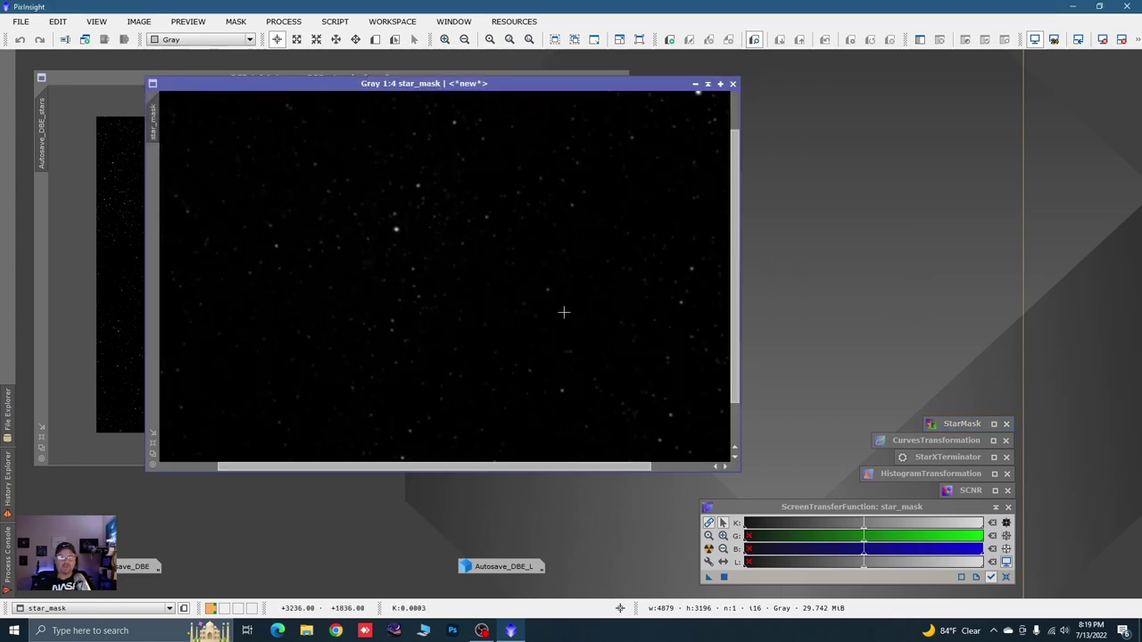
{"action": "scroll", "coordinate": [375, 293], "scroll_direction": "down", "scroll_amount": 1}
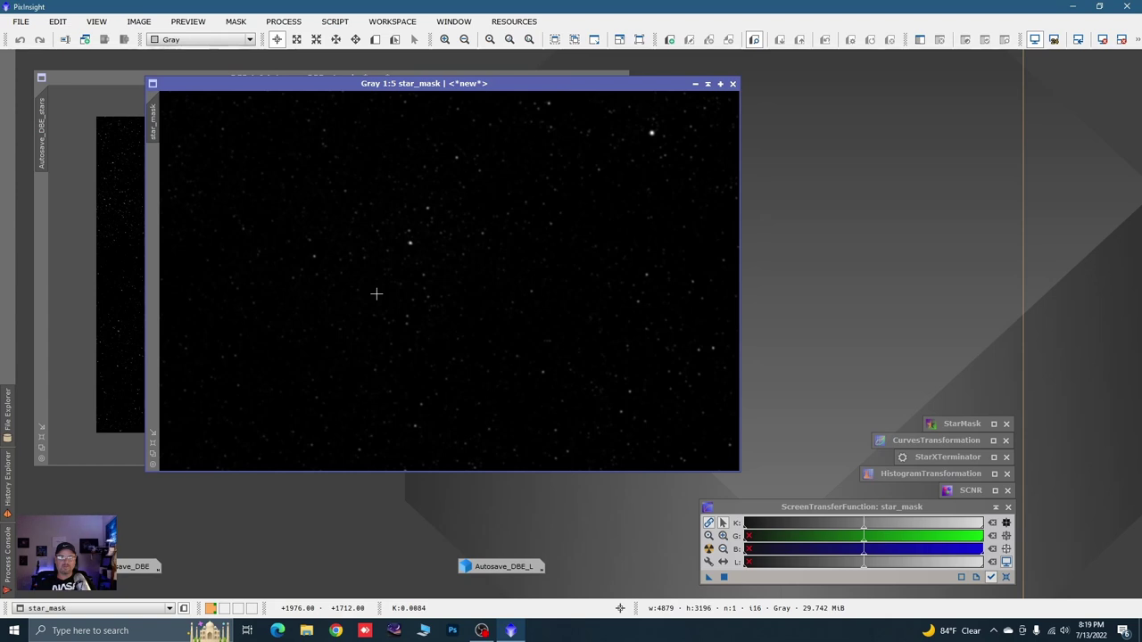
{"action": "scroll", "coordinate": [375, 293], "scroll_direction": "down", "scroll_amount": 1}
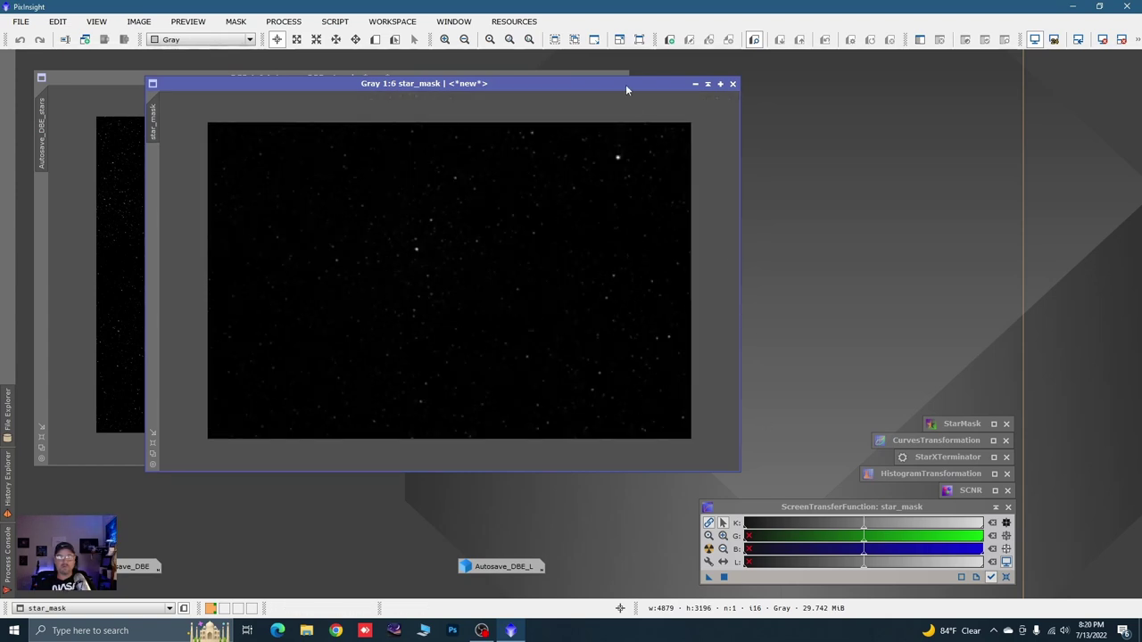
{"action": "left_click_drag", "start_coordinate": [625, 84], "coordinate": [607, 88]}
Step: Stretch star_mask to midtones 0.3215 with HistogramTransformation and apply it as a mask on the stars image
{"action": "double_click", "coordinate": [912, 476]}
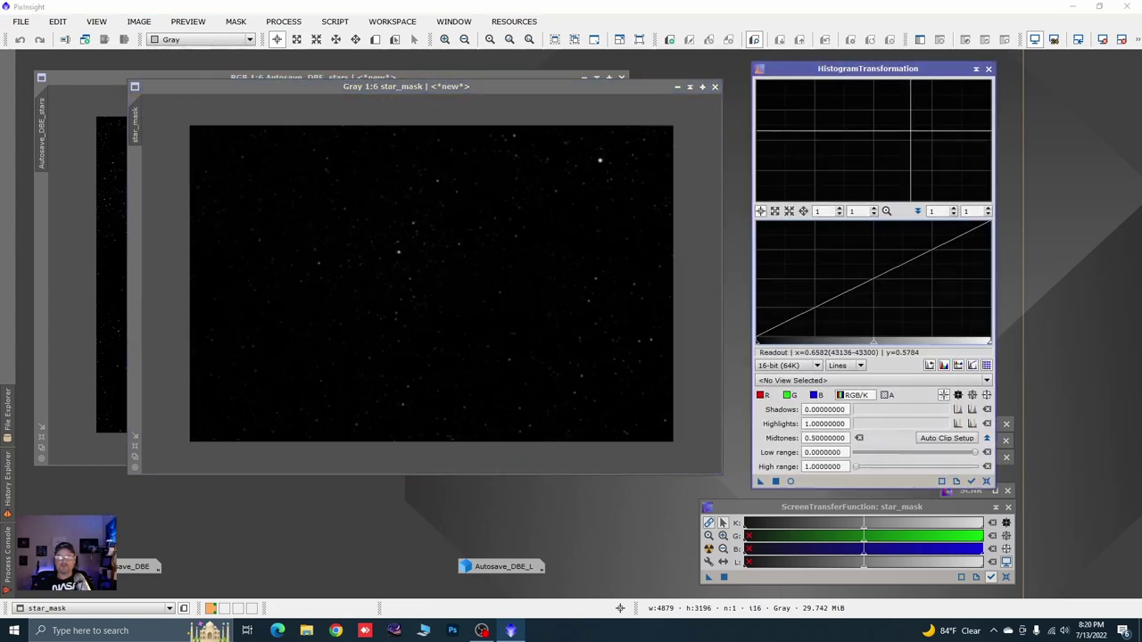
{"action": "left_click", "coordinate": [790, 481]}
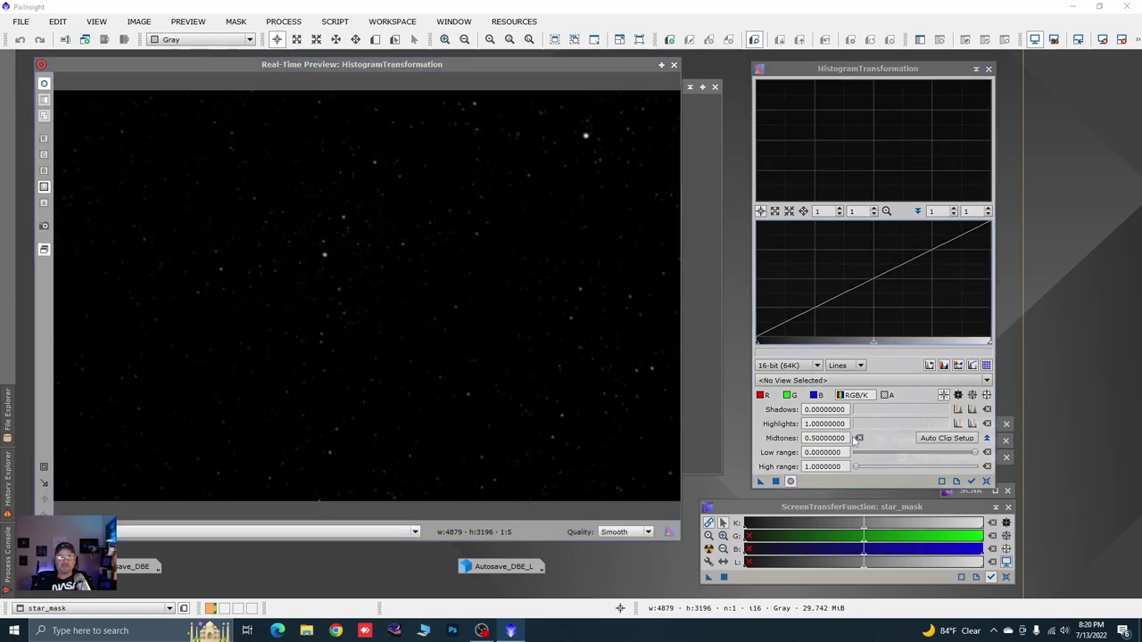
{"action": "left_click_drag", "start_coordinate": [873, 346], "coordinate": [830, 354]}
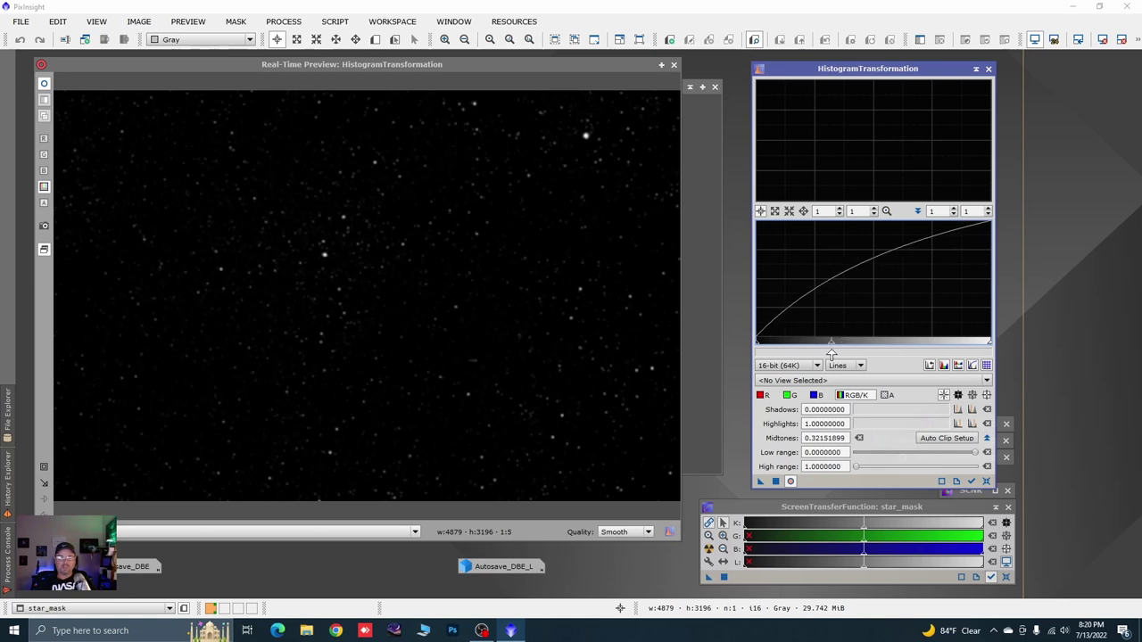
{"action": "left_click", "coordinate": [775, 481]}
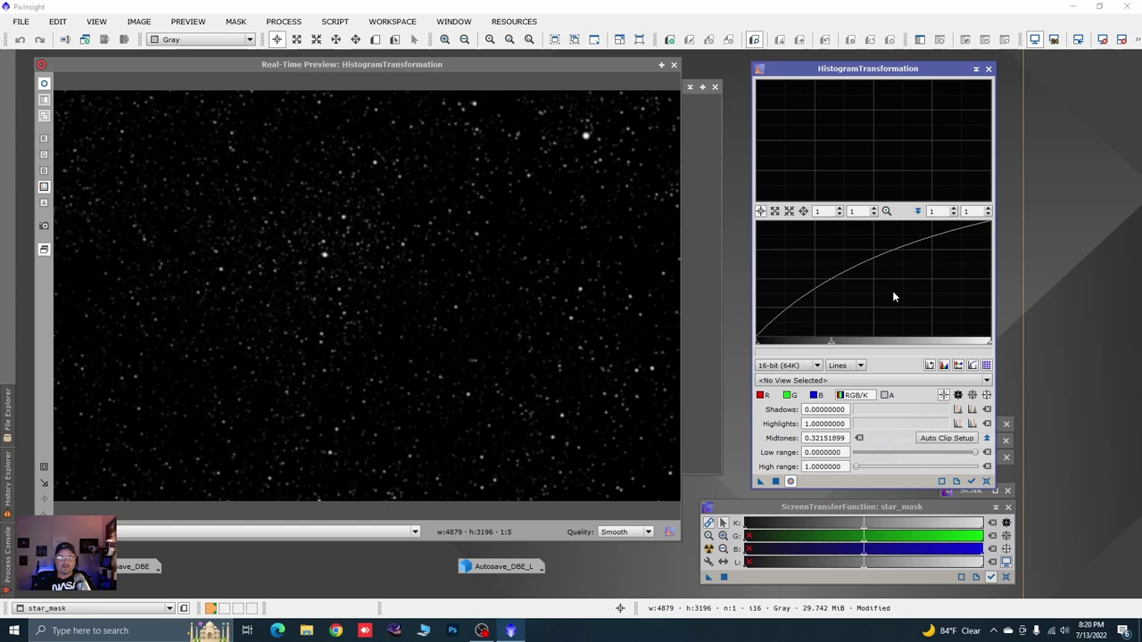
{"action": "left_click", "coordinate": [975, 68]}
{"action": "left_click", "coordinate": [673, 64]}
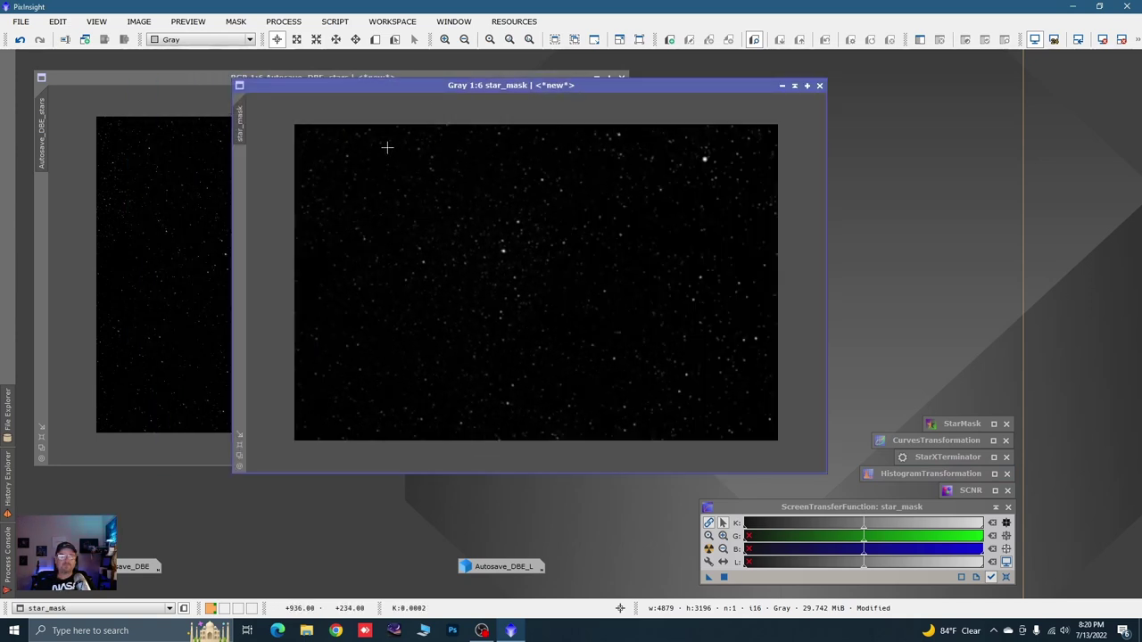
{"action": "left_click_drag", "start_coordinate": [239, 120], "coordinate": [44, 199]}
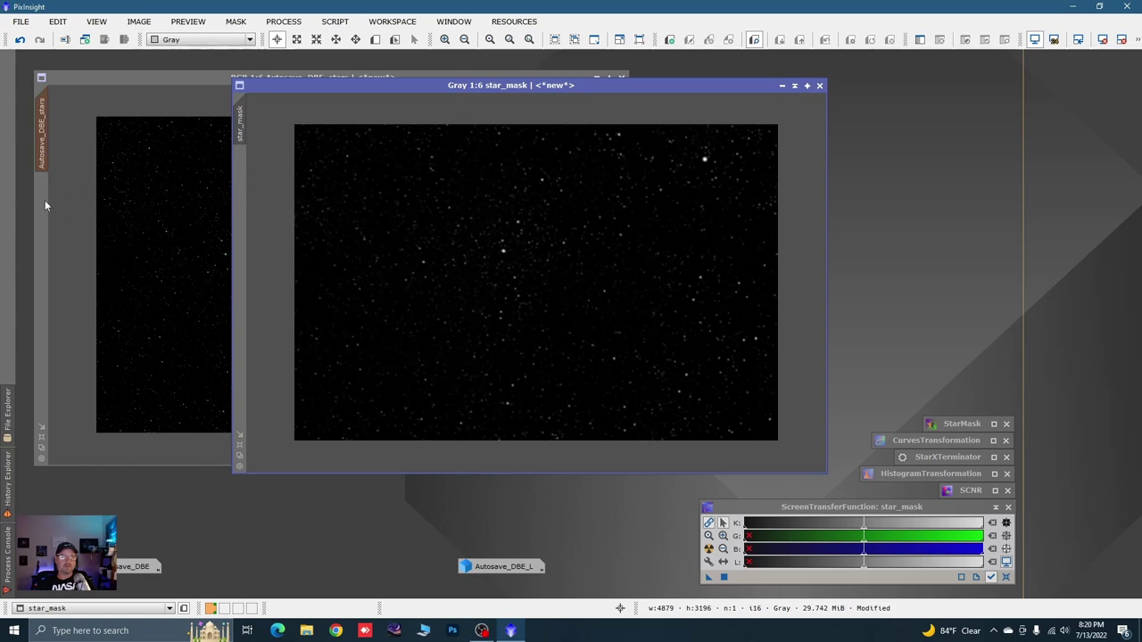
Step: Iconize star_mask at the bottom and invert the mask on Autosave_DBE_stars
{"action": "left_click", "coordinate": [784, 87]}
{"action": "left_click_drag", "start_coordinate": [565, 288], "coordinate": [612, 571]}
{"action": "scroll", "coordinate": [298, 254], "scroll_direction": "up", "scroll_amount": 3}
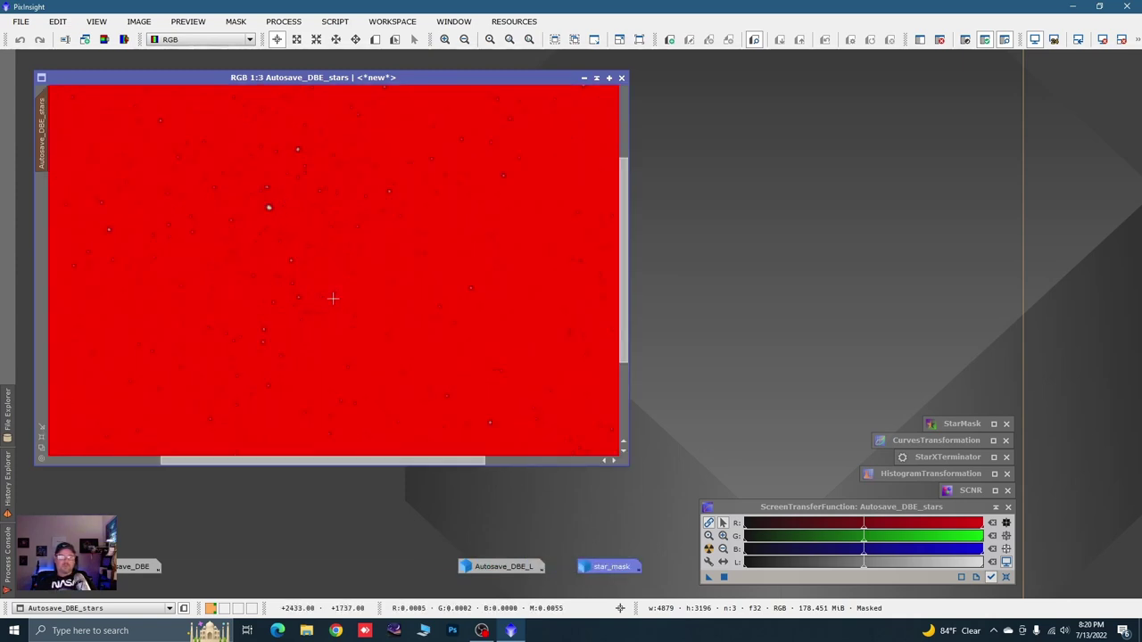
{"action": "right_click", "coordinate": [381, 259]}
{"action": "mouse_move", "coordinate": [452, 398]}
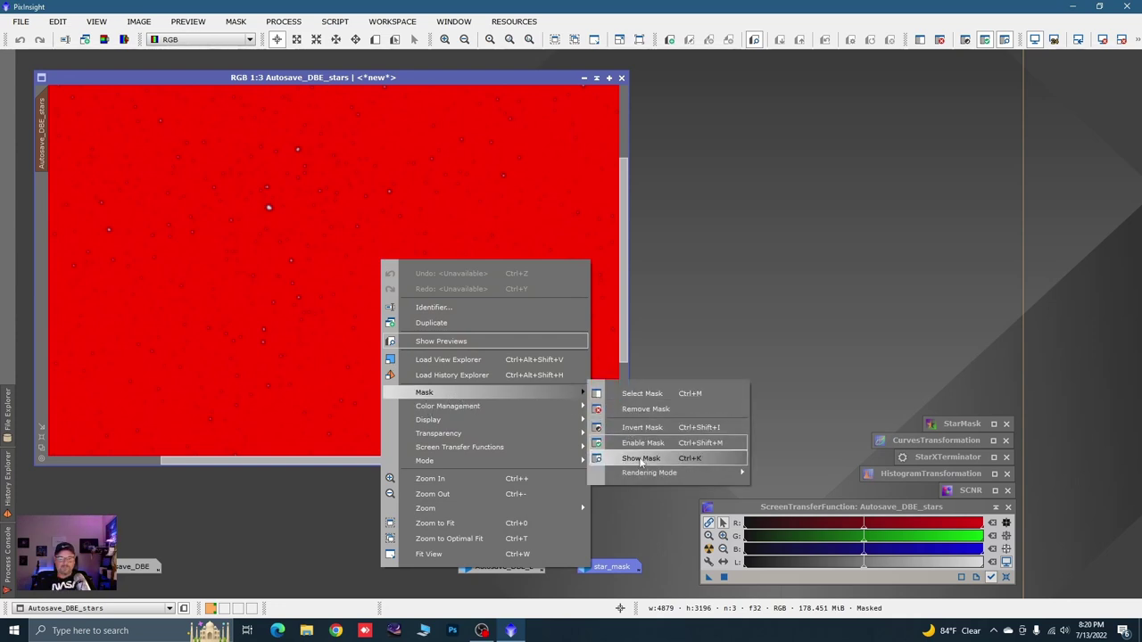
{"action": "left_click", "coordinate": [632, 429]}
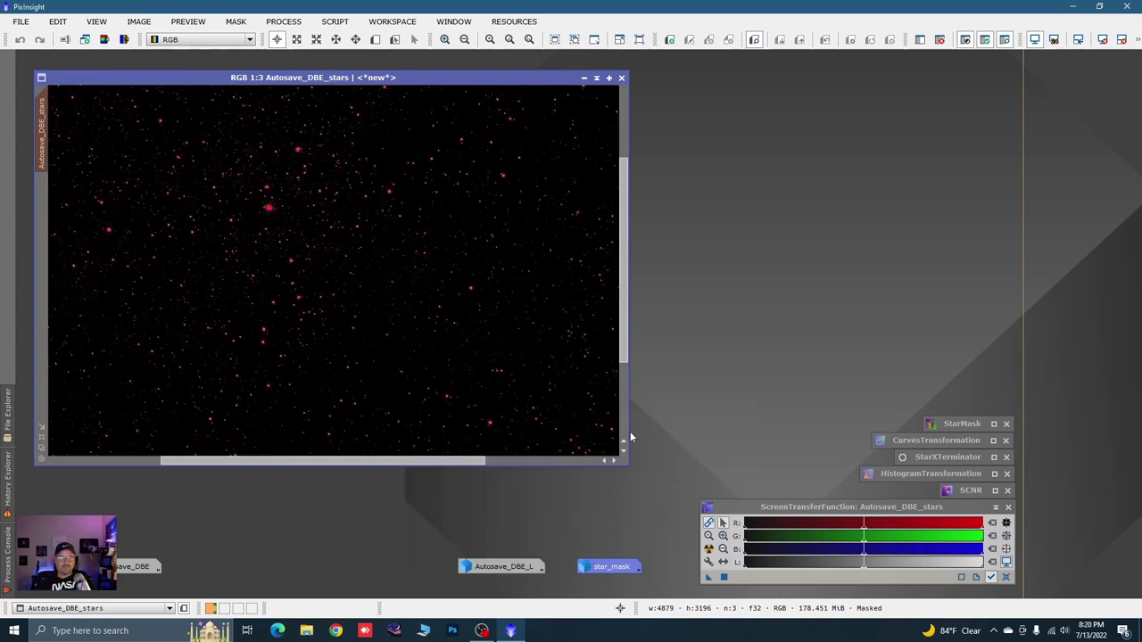
Step: Hide the red mask overlay on the stars image
{"action": "right_click", "coordinate": [314, 223]}
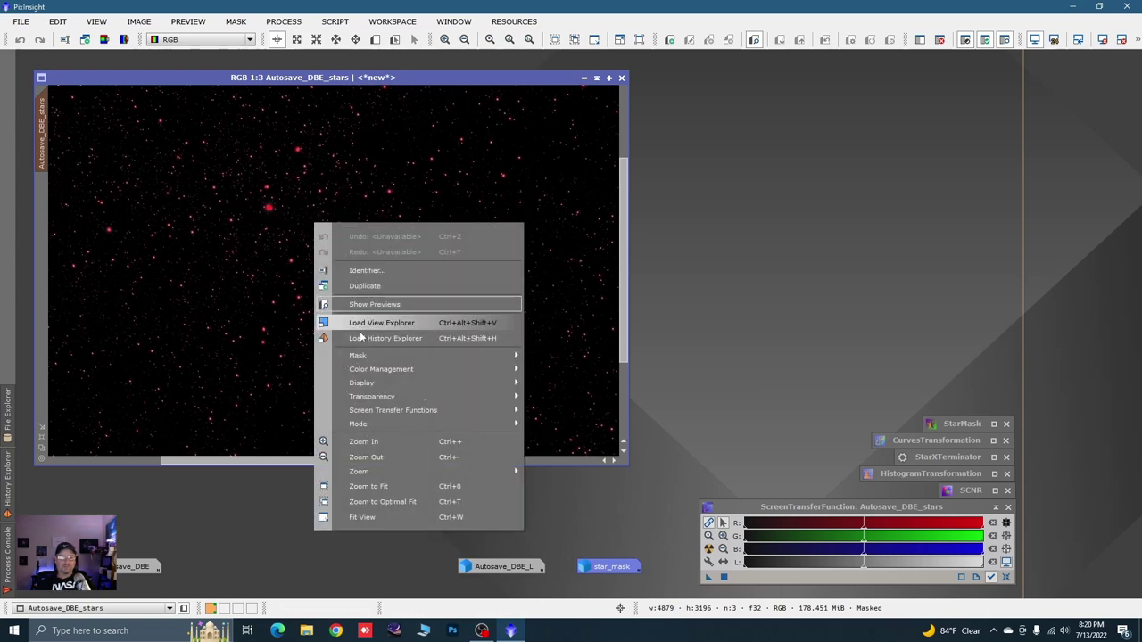
{"action": "mouse_move", "coordinate": [365, 358]}
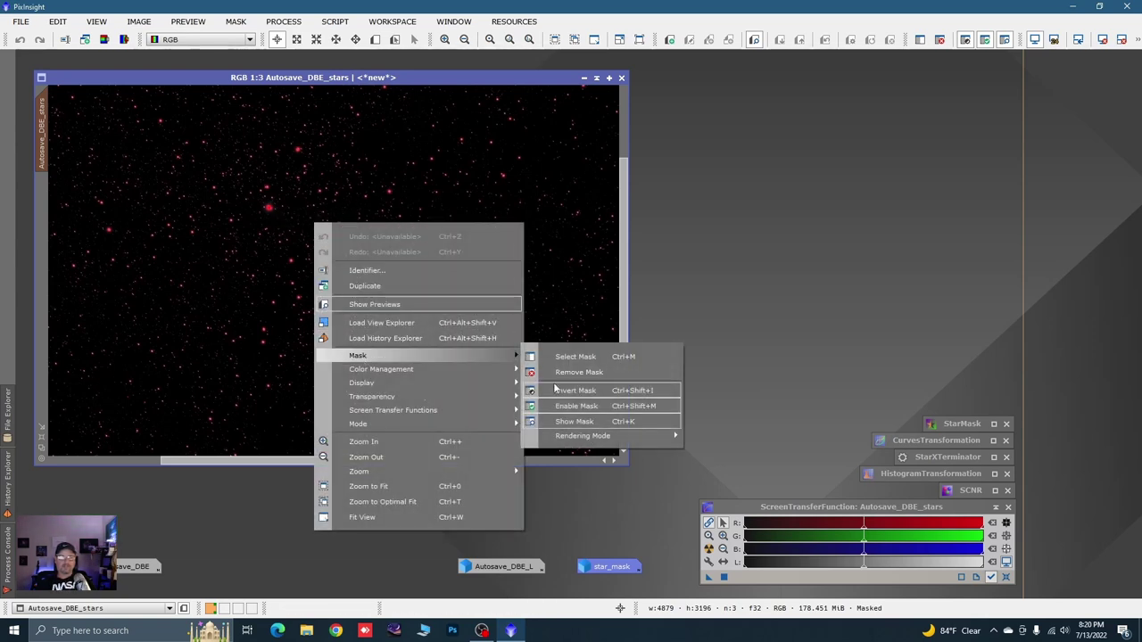
{"action": "left_click", "coordinate": [571, 421]}
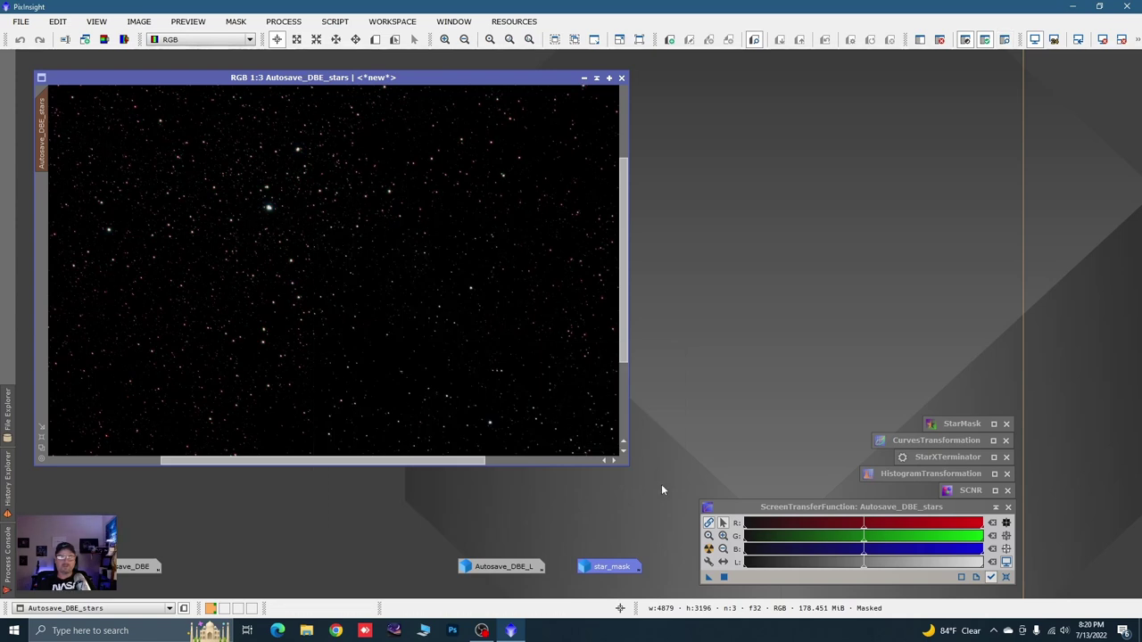
Step: Enlarge the stars window and draw a resized preview rectangle around the central bright star
{"action": "left_click_drag", "start_coordinate": [630, 467], "coordinate": [678, 510]}
{"action": "scroll", "coordinate": [461, 327], "scroll_direction": "down", "scroll_amount": 1}
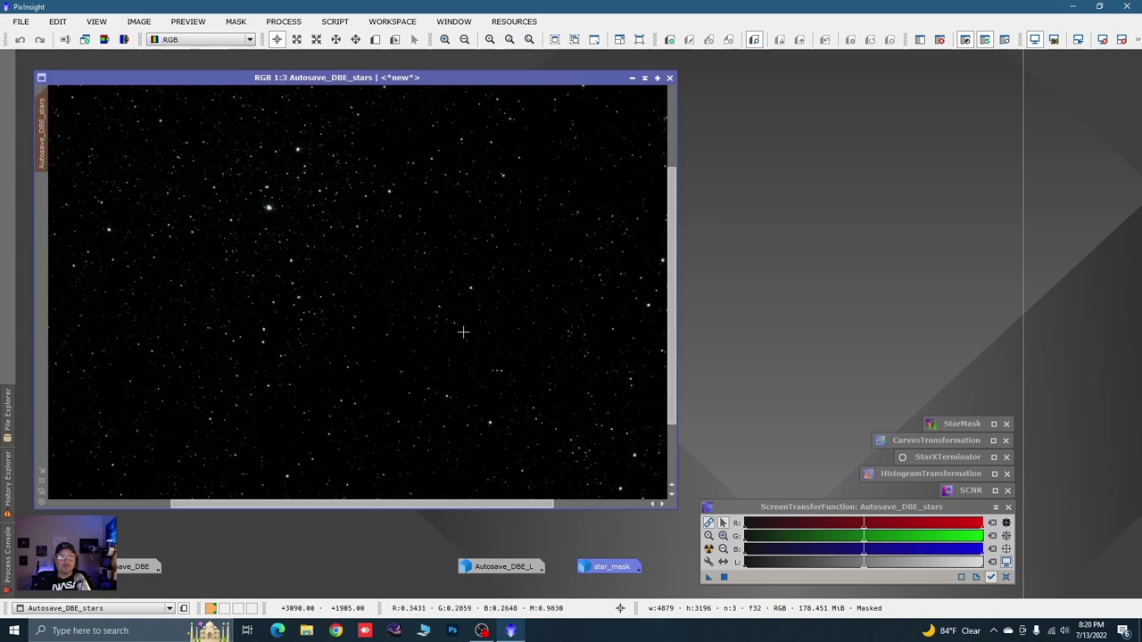
{"action": "scroll", "coordinate": [432, 253], "scroll_direction": "down", "scroll_amount": 1}
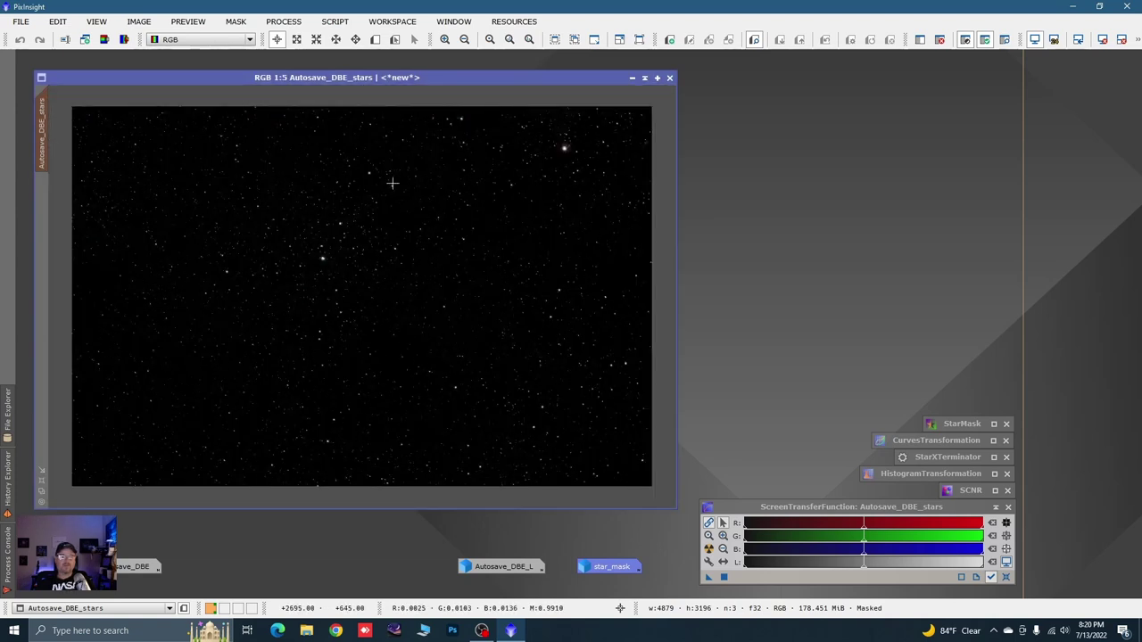
{"action": "left_click", "coordinate": [375, 40]}
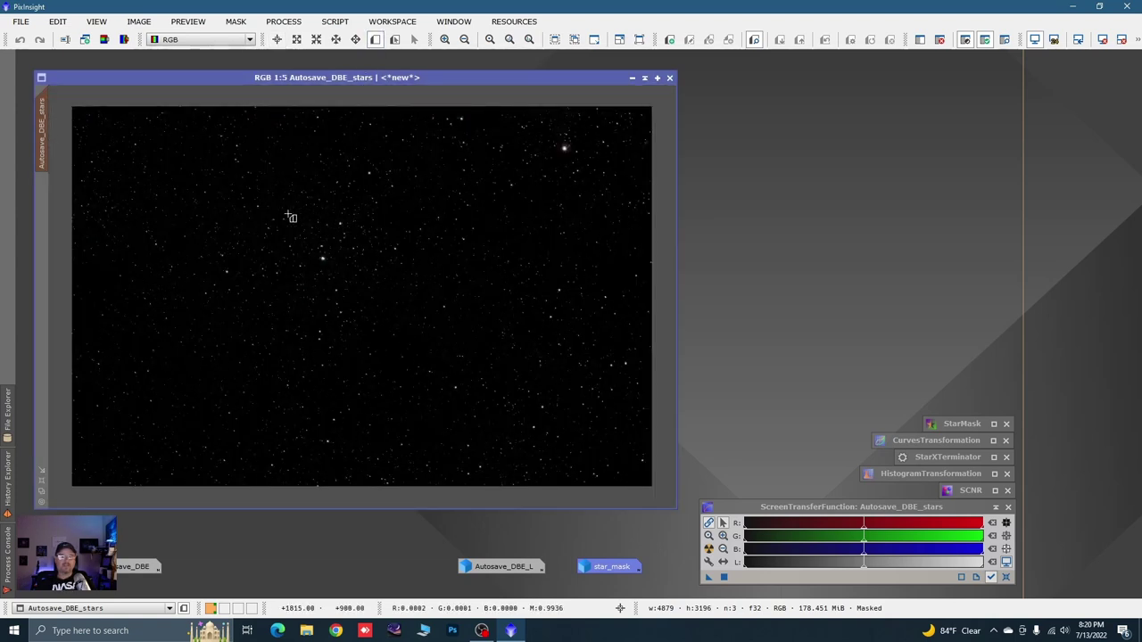
{"action": "left_click_drag", "start_coordinate": [285, 213], "coordinate": [399, 286]}
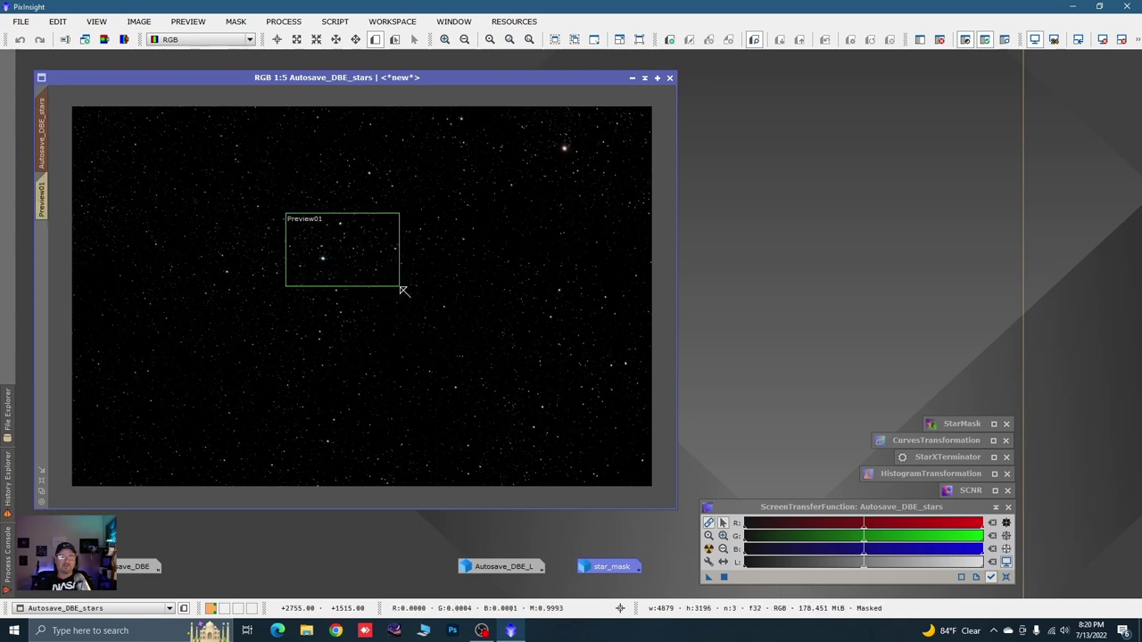
{"action": "left_click_drag", "start_coordinate": [281, 214], "coordinate": [272, 204]}
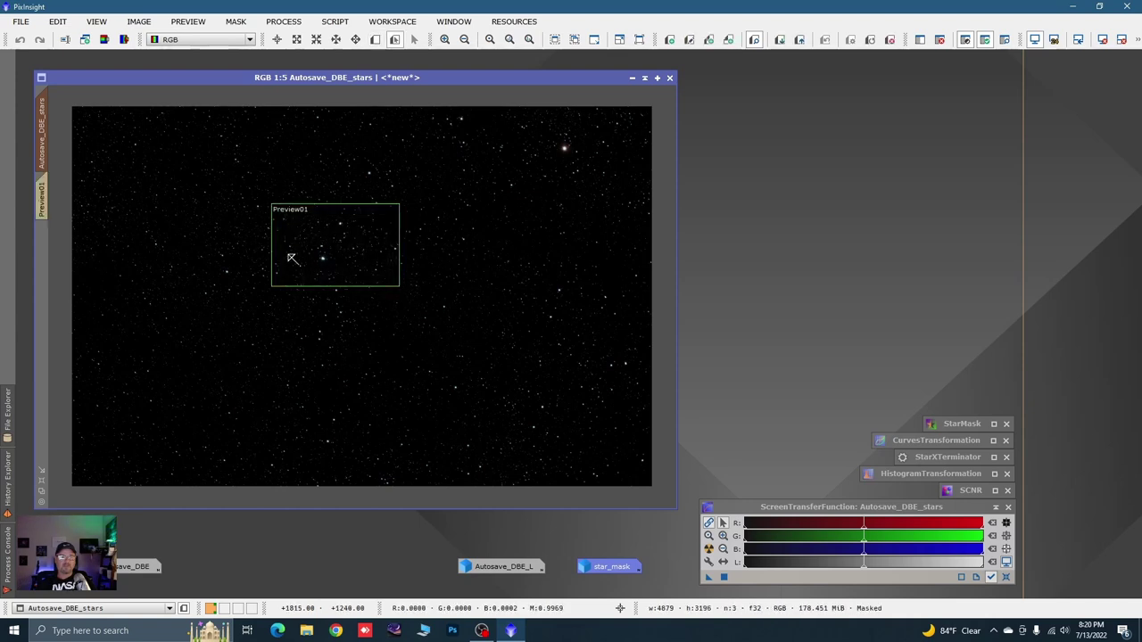
{"action": "left_click_drag", "start_coordinate": [271, 284], "coordinate": [265, 303]}
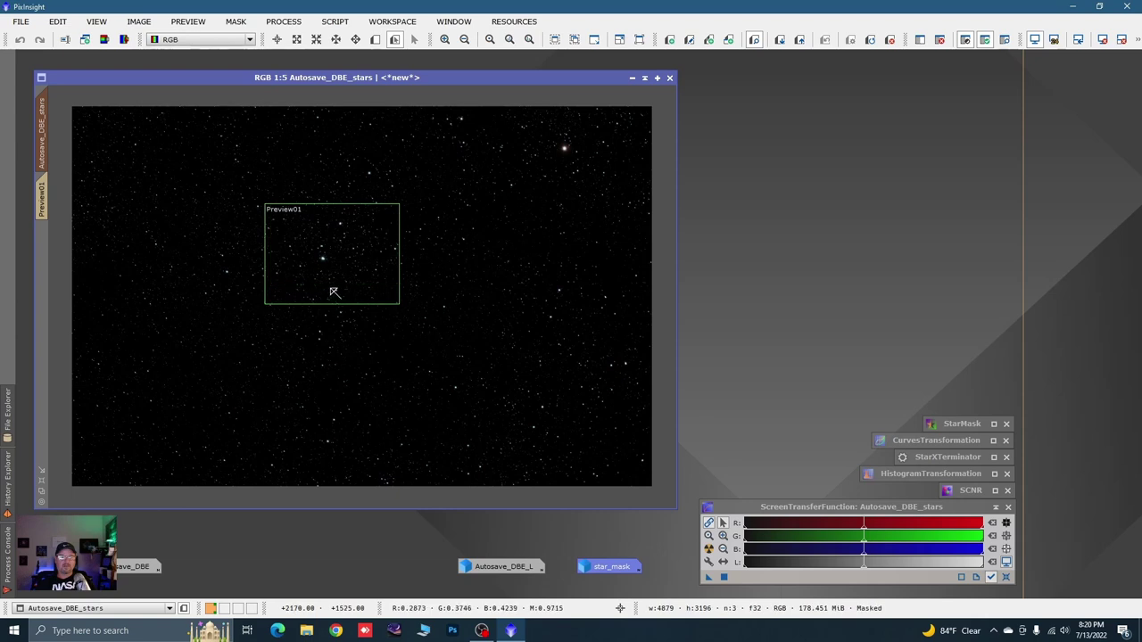
Step: View Preview01 on its own, briefly returning to the full image and back
{"action": "left_click", "coordinate": [40, 201]}
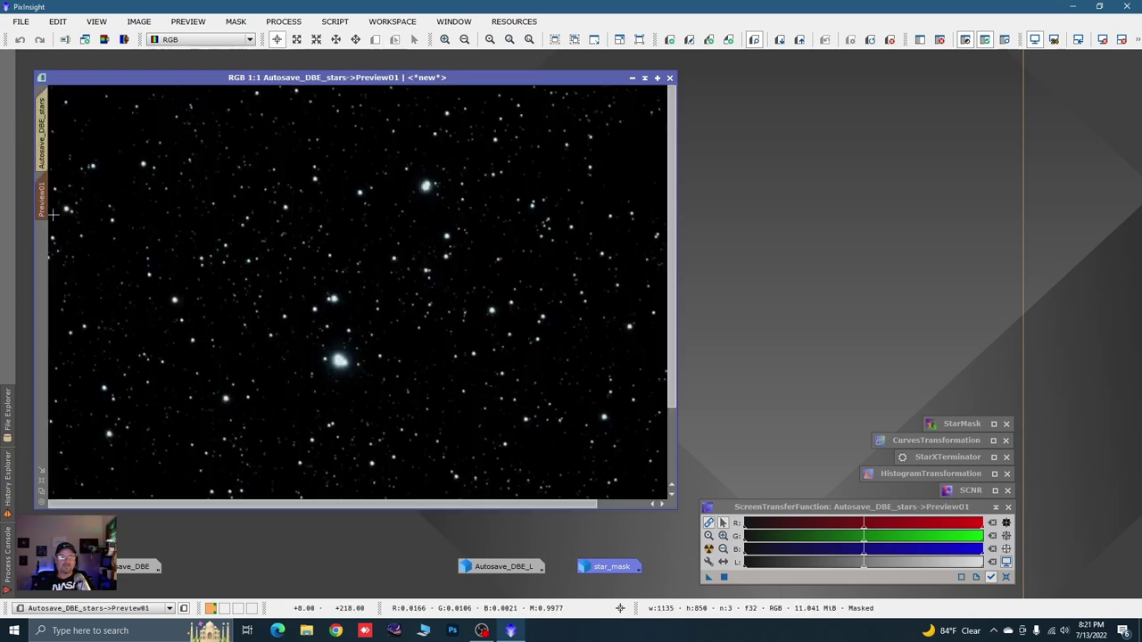
{"action": "scroll", "coordinate": [371, 319], "scroll_direction": "up", "scroll_amount": 1}
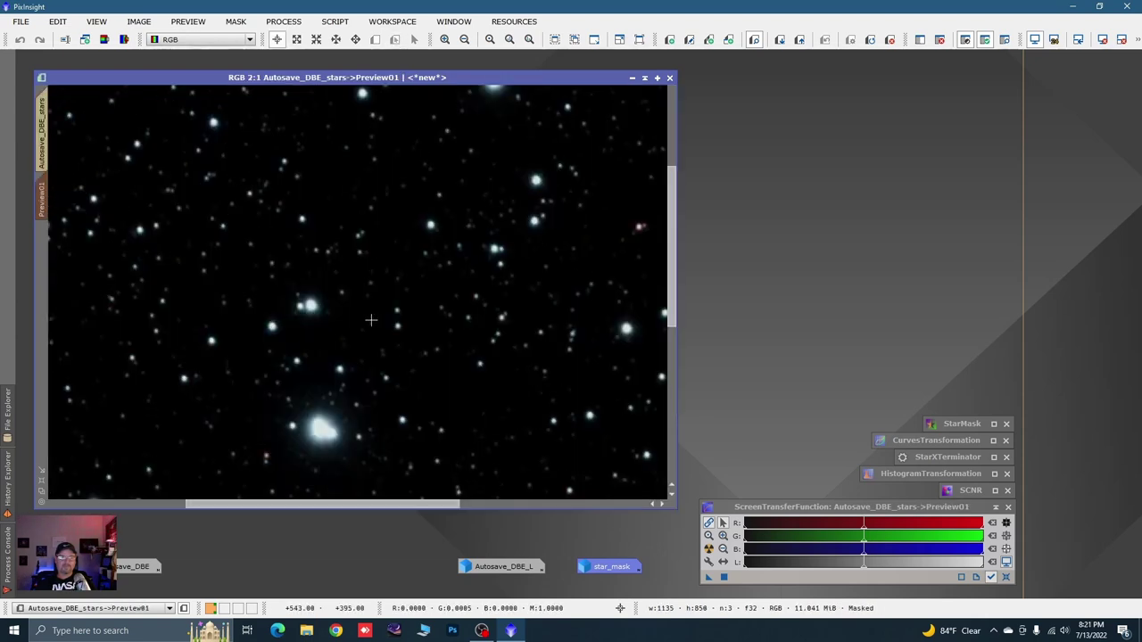
{"action": "scroll", "coordinate": [371, 319], "scroll_direction": "down", "scroll_amount": 2}
{"action": "scroll", "coordinate": [366, 319], "scroll_direction": "up", "scroll_amount": 2}
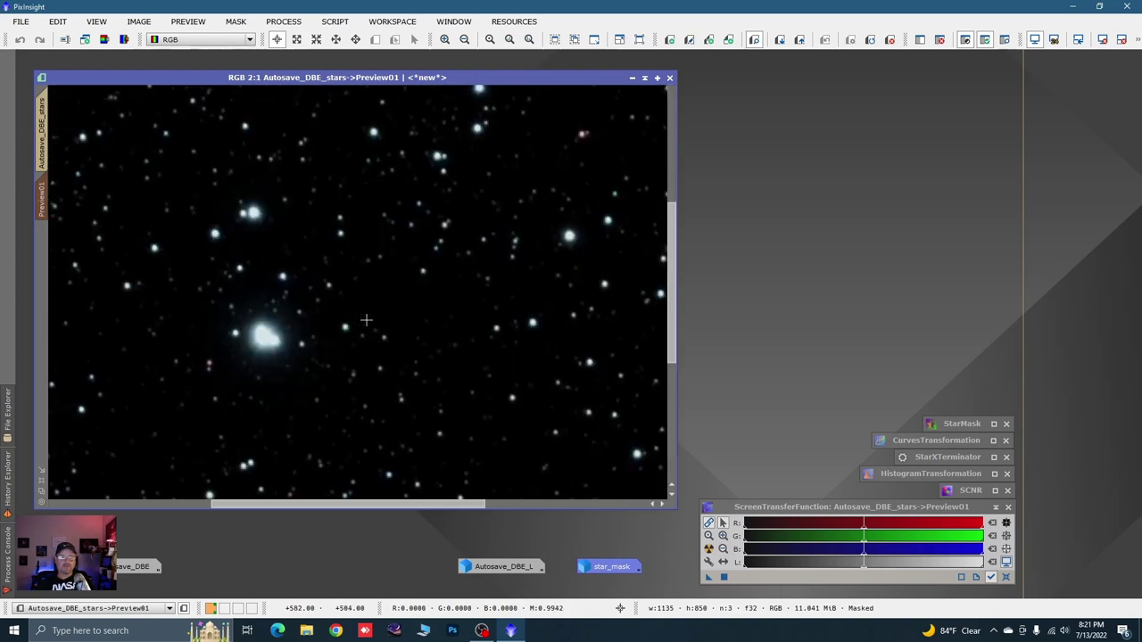
{"action": "scroll", "coordinate": [366, 319], "scroll_direction": "down", "scroll_amount": 2}
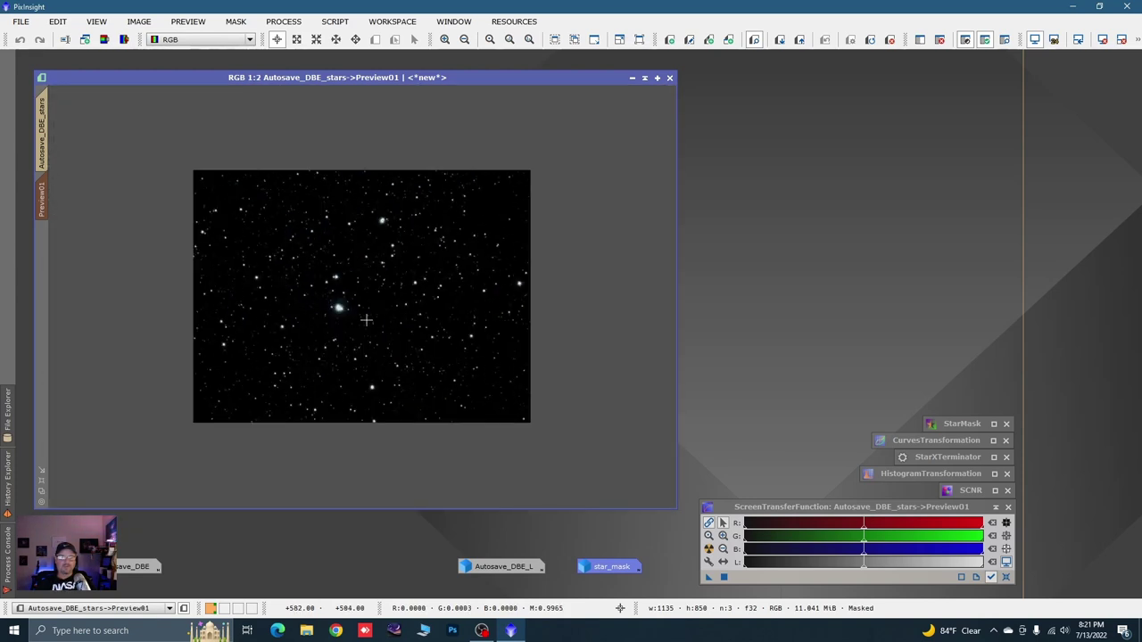
{"action": "scroll", "coordinate": [324, 282], "scroll_direction": "up", "scroll_amount": 2}
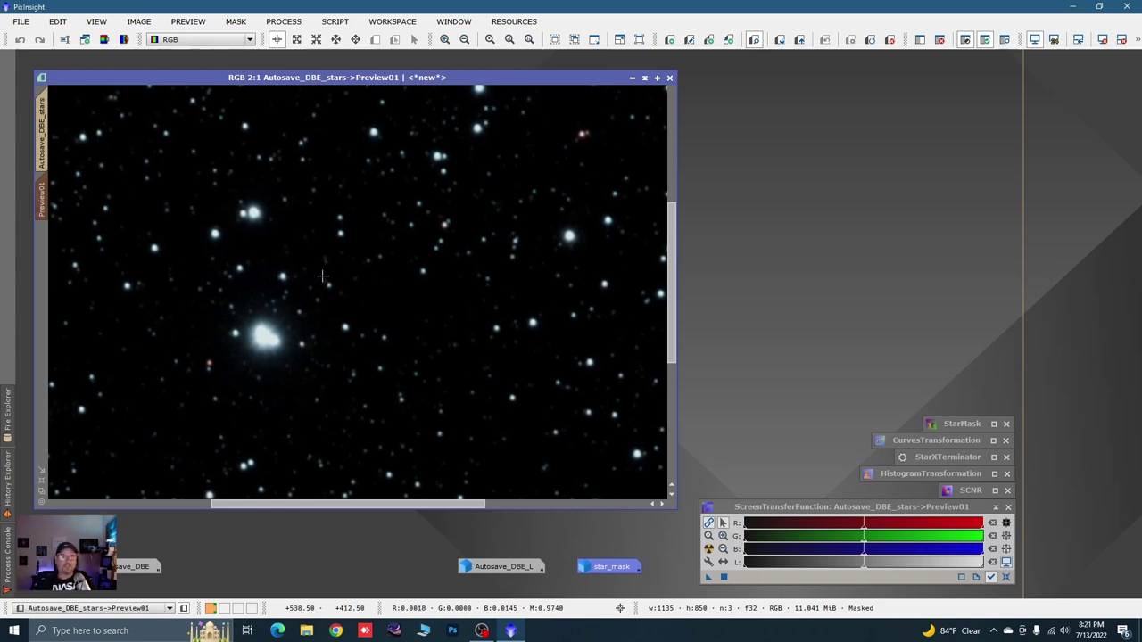
{"action": "scroll", "coordinate": [320, 277], "scroll_direction": "down", "scroll_amount": 1}
{"action": "key", "text": "ctrl+shift+m"}
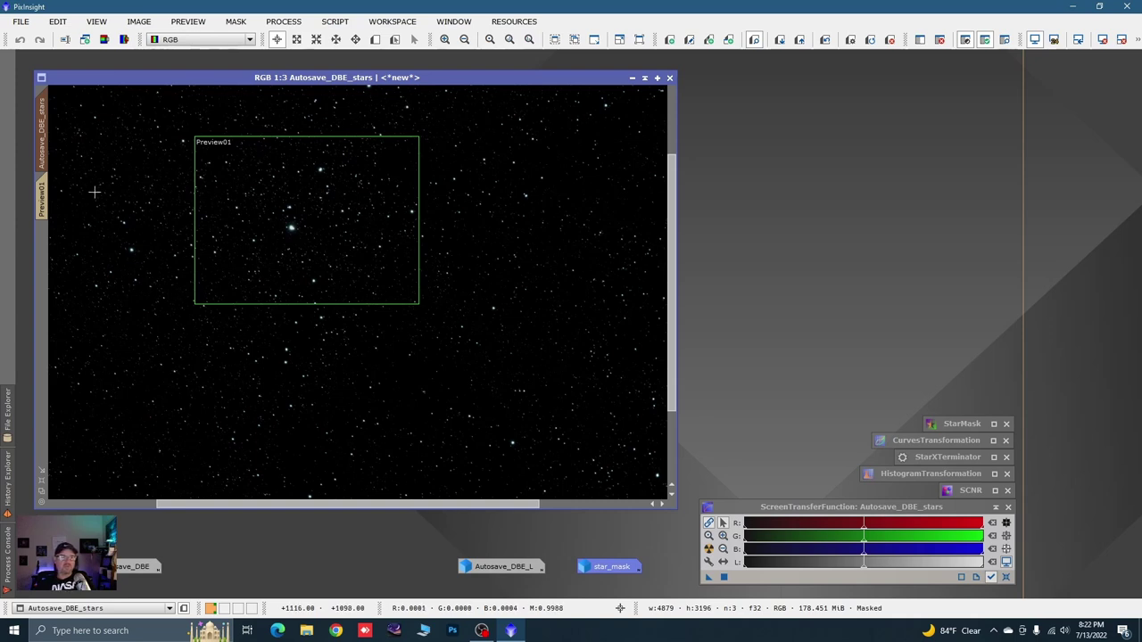
{"action": "left_click", "coordinate": [42, 196]}
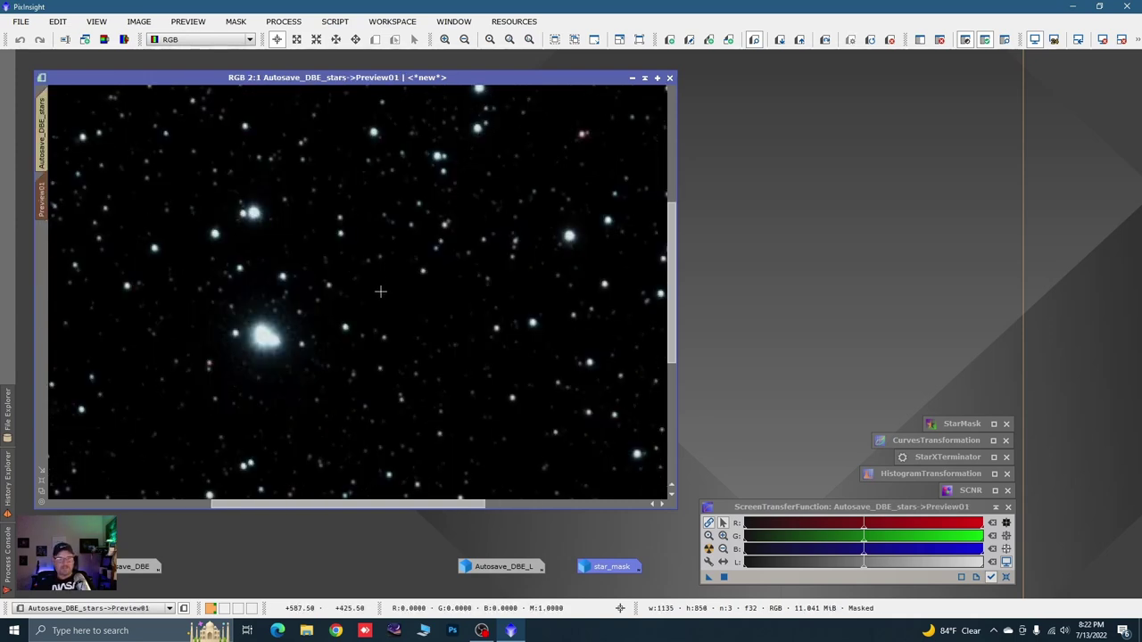
{"action": "scroll", "coordinate": [392, 284], "scroll_direction": "down", "scroll_amount": 1}
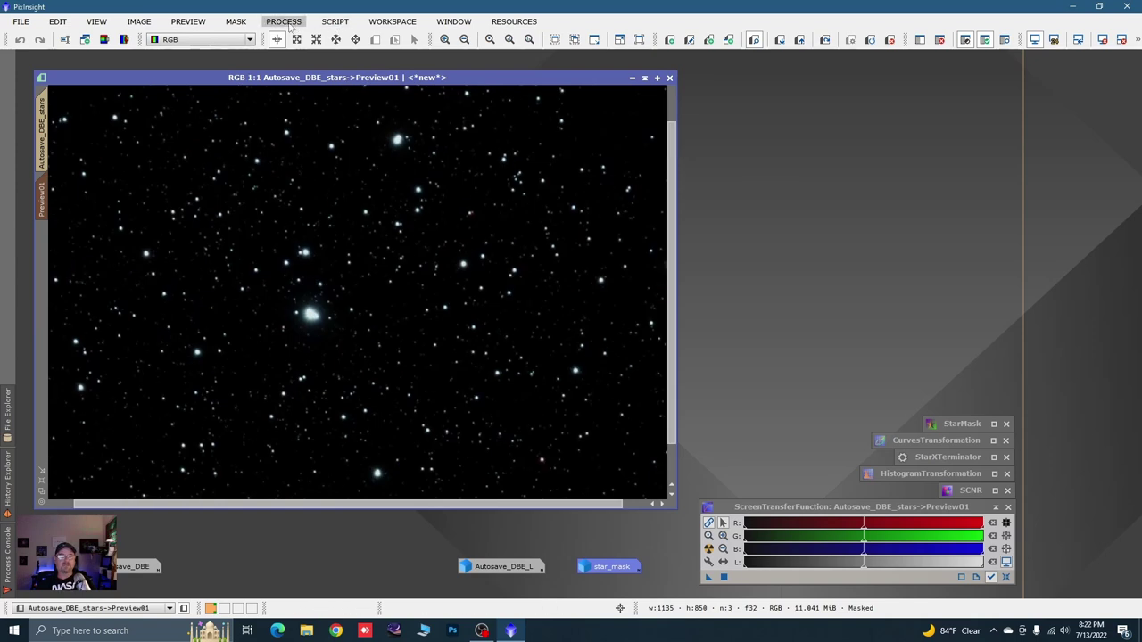
Step: Run TGVDenoise (CIE L*a*b*, strength 5) on the Preview01 region
{"action": "left_click", "coordinate": [285, 22]}
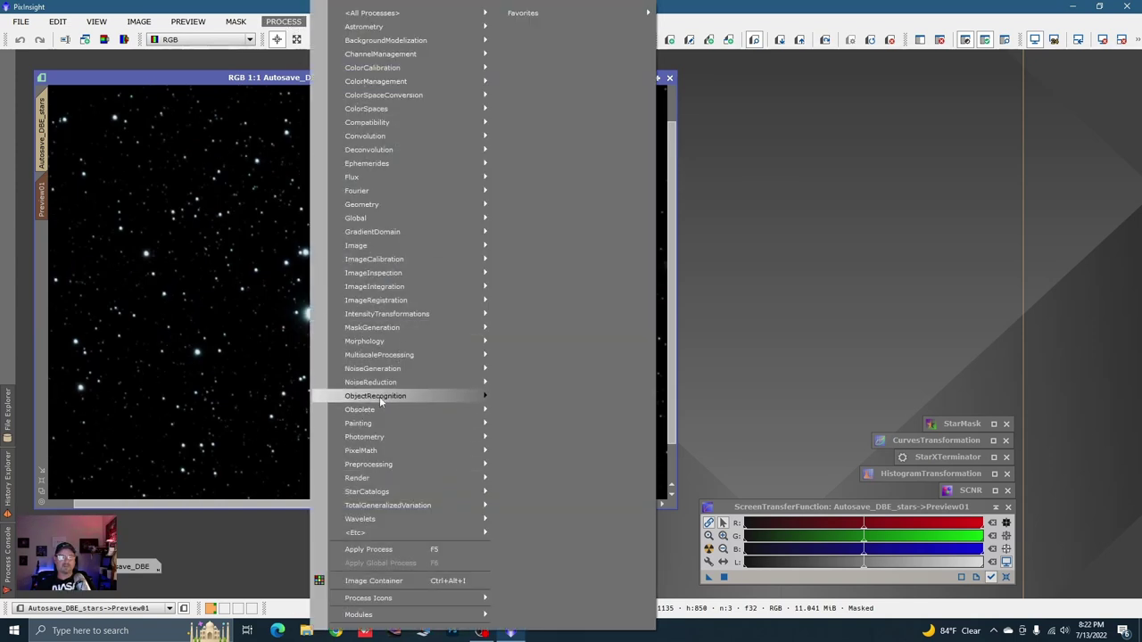
{"action": "mouse_move", "coordinate": [416, 382]}
{"action": "left_click", "coordinate": [526, 462]}
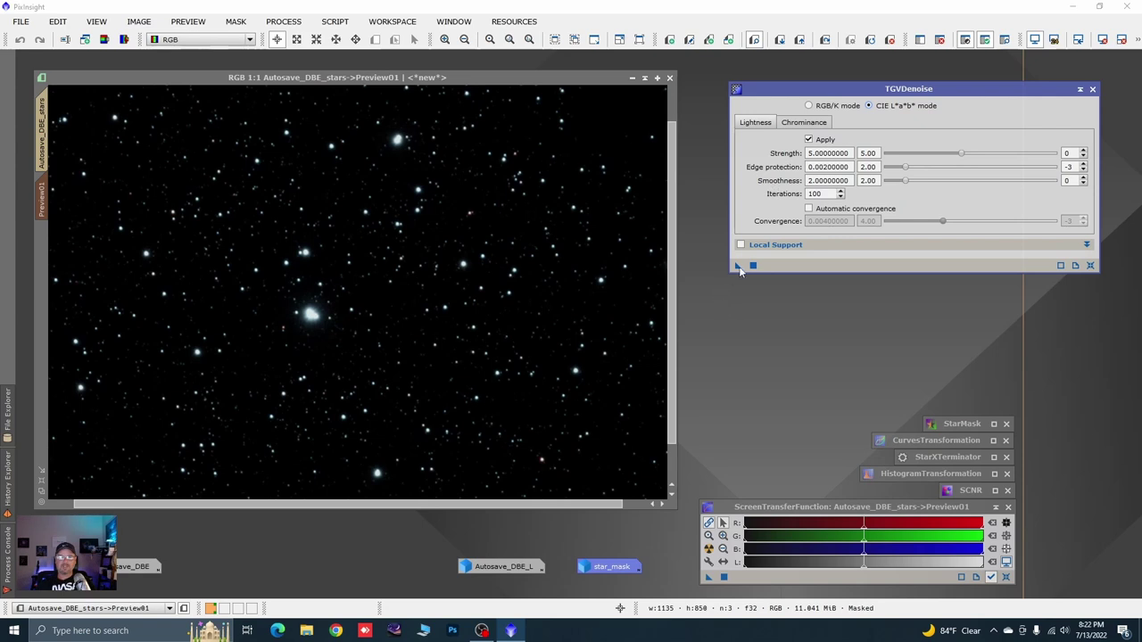
{"action": "left_click", "coordinate": [738, 266]}
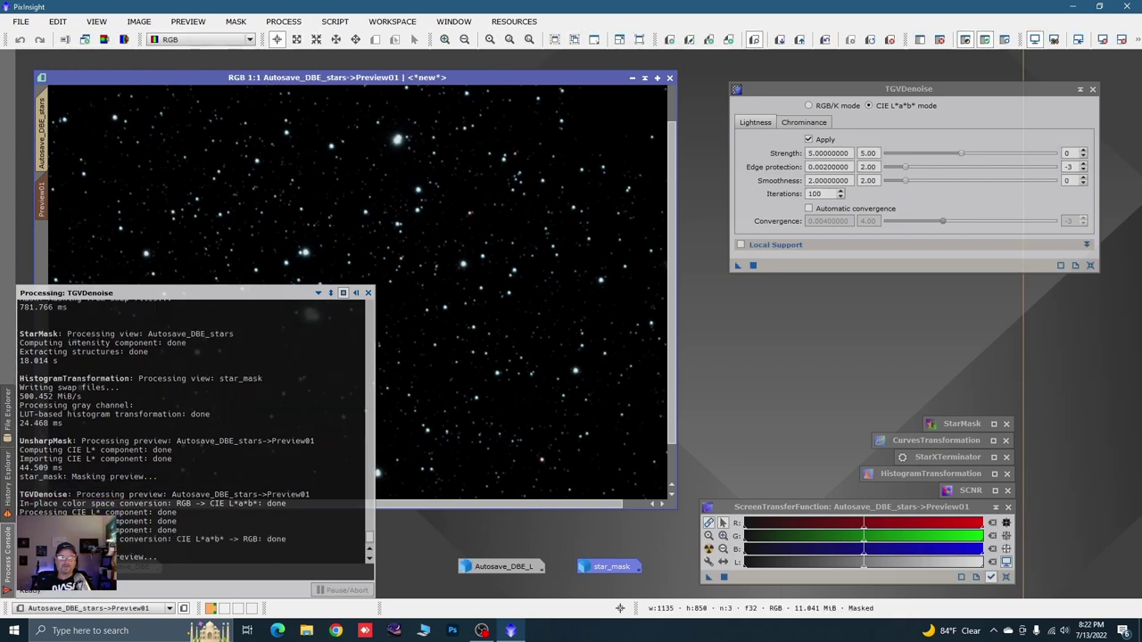
{"action": "scroll", "coordinate": [366, 307], "scroll_direction": "up", "scroll_amount": 1}
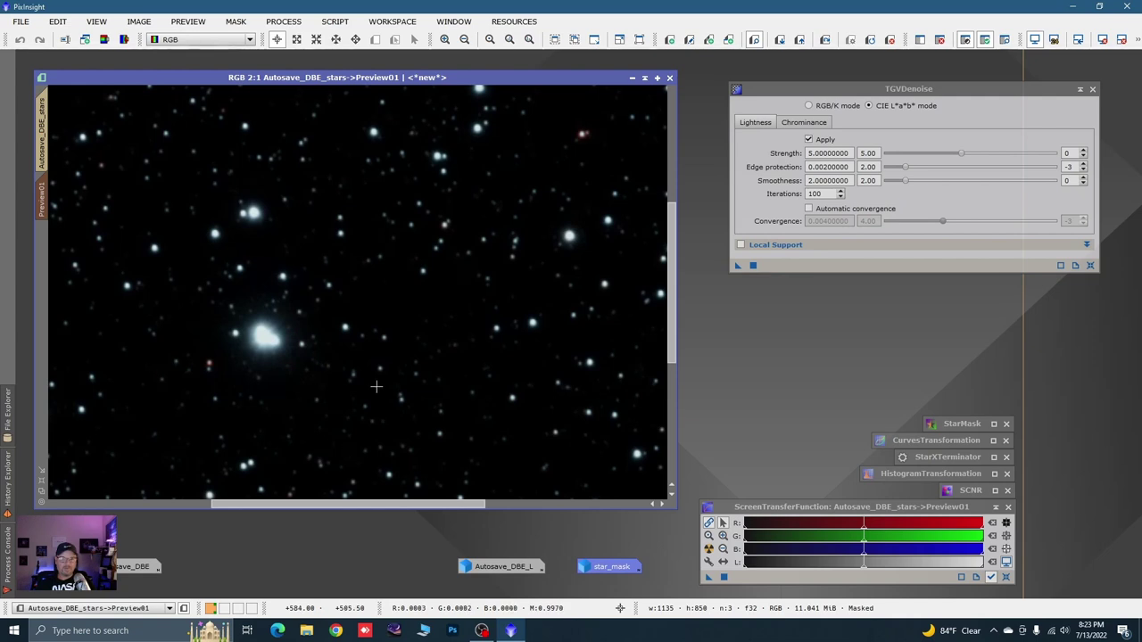
{"action": "scroll", "coordinate": [491, 403], "scroll_direction": "up", "scroll_amount": 1}
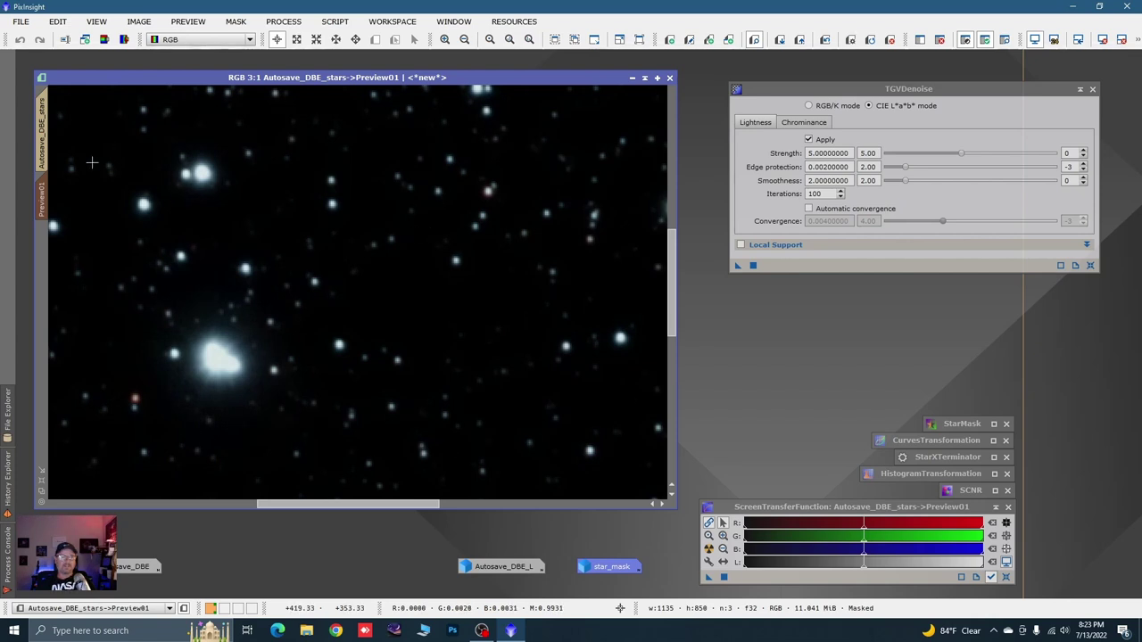
Step: Apply TGVDenoise to the full stars image, then return to Preview01 and collapse the tool
{"action": "left_click", "coordinate": [40, 134]}
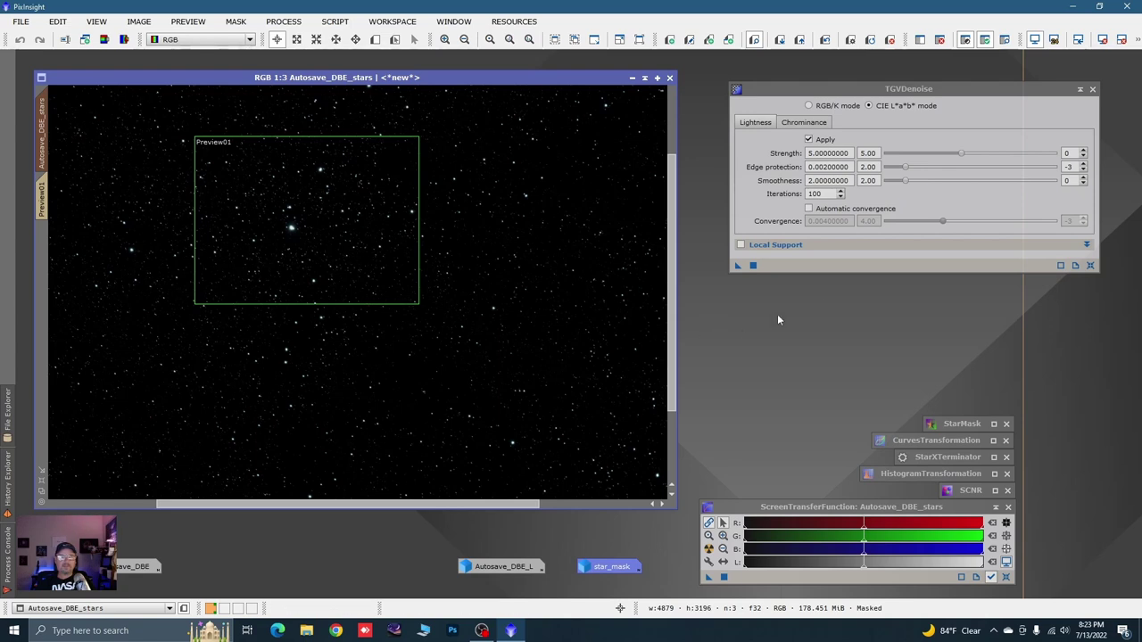
{"action": "scroll", "coordinate": [446, 339], "scroll_direction": "down", "scroll_amount": 2}
{"action": "left_click_drag", "start_coordinate": [737, 265], "coordinate": [523, 273]}
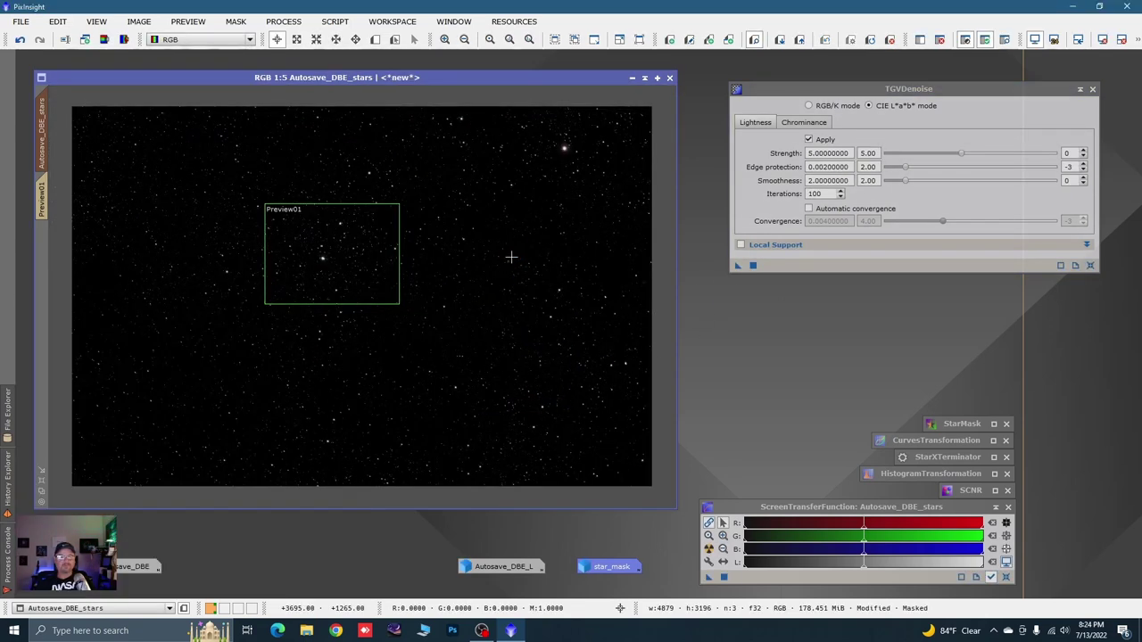
{"action": "left_click", "coordinate": [41, 201]}
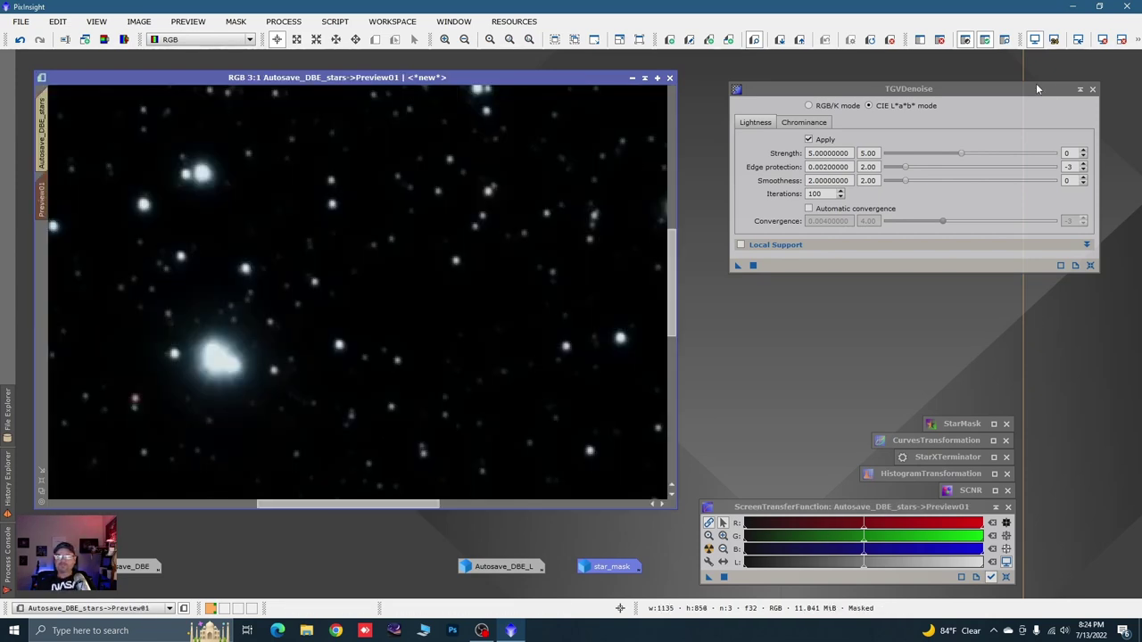
{"action": "left_click", "coordinate": [1079, 93]}
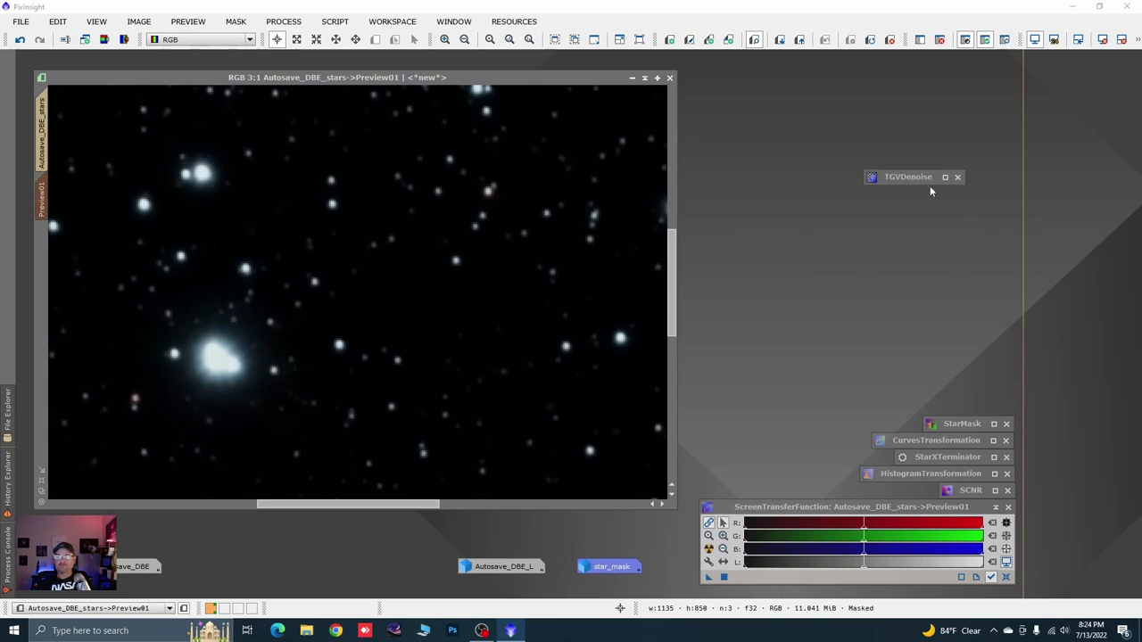
Step: Shape a darkening curve (point 0.29716→0.15464) in CurvesTransformation using its live preview
{"action": "left_click_drag", "start_coordinate": [929, 186], "coordinate": [962, 412]}
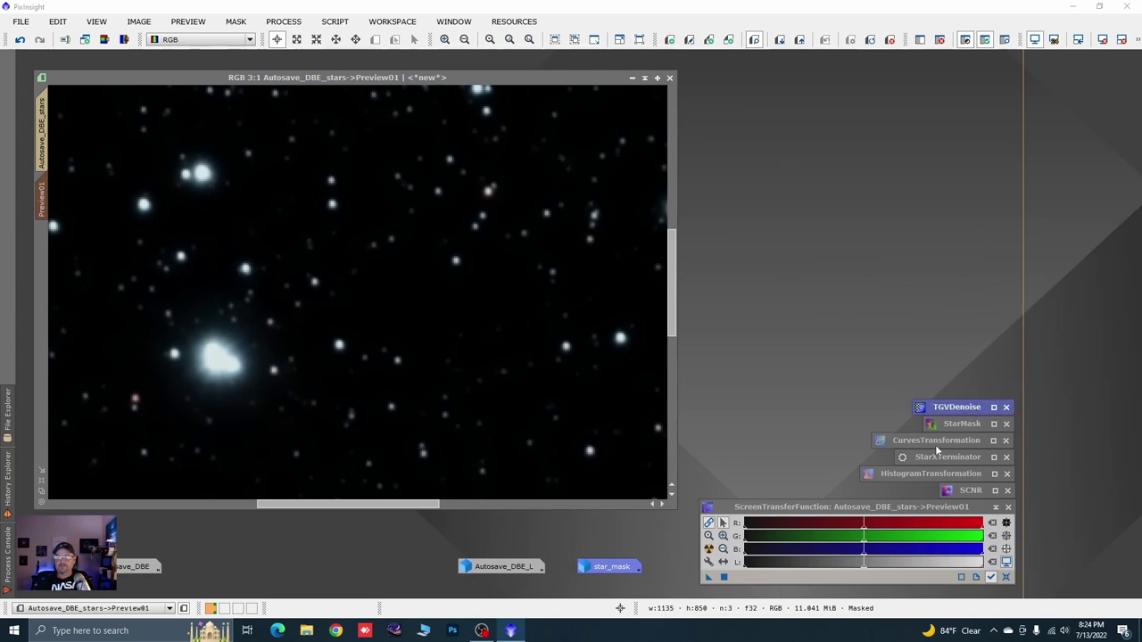
{"action": "double_click", "coordinate": [935, 441]}
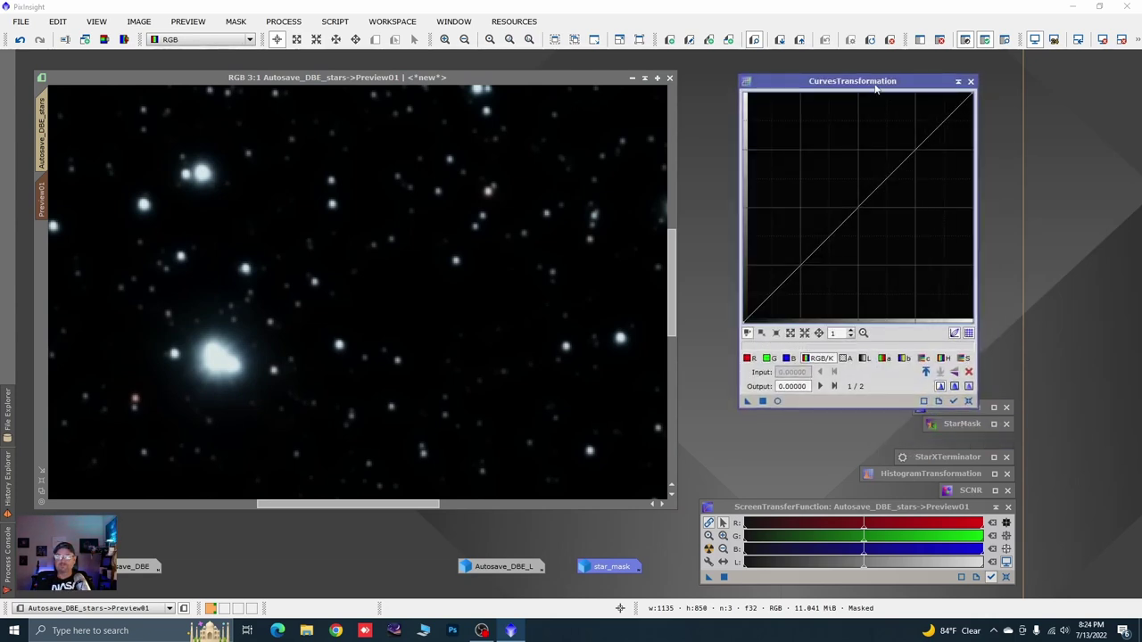
{"action": "scroll", "coordinate": [523, 238], "scroll_direction": "down", "scroll_amount": 2}
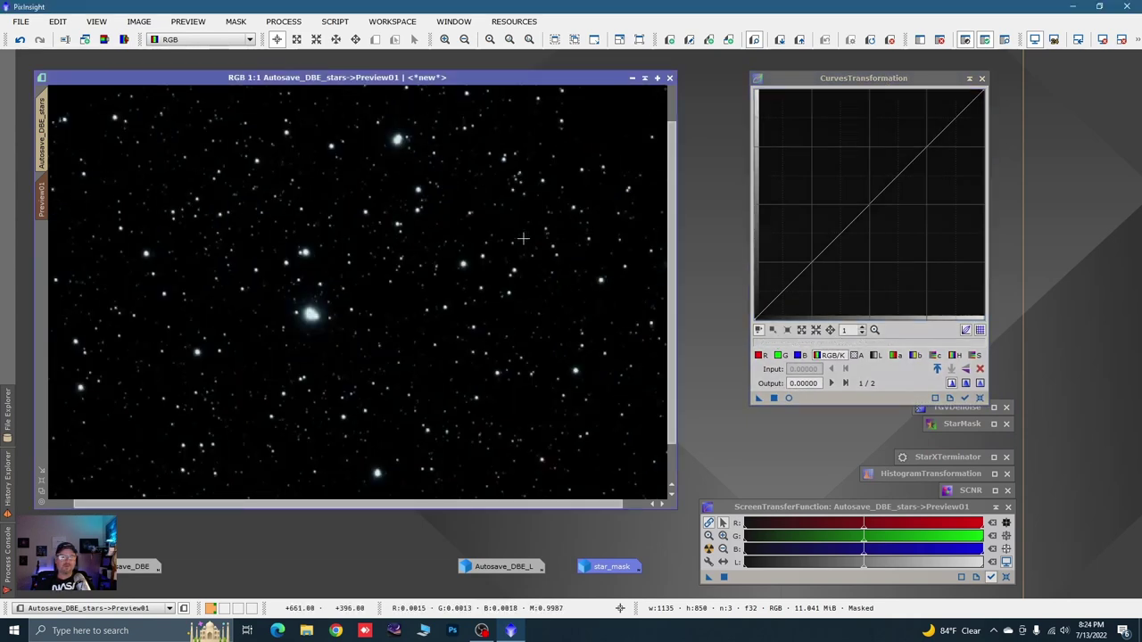
{"action": "scroll", "coordinate": [482, 242], "scroll_direction": "down", "scroll_amount": 1}
{"action": "scroll", "coordinate": [276, 269], "scroll_direction": "up", "scroll_amount": 1}
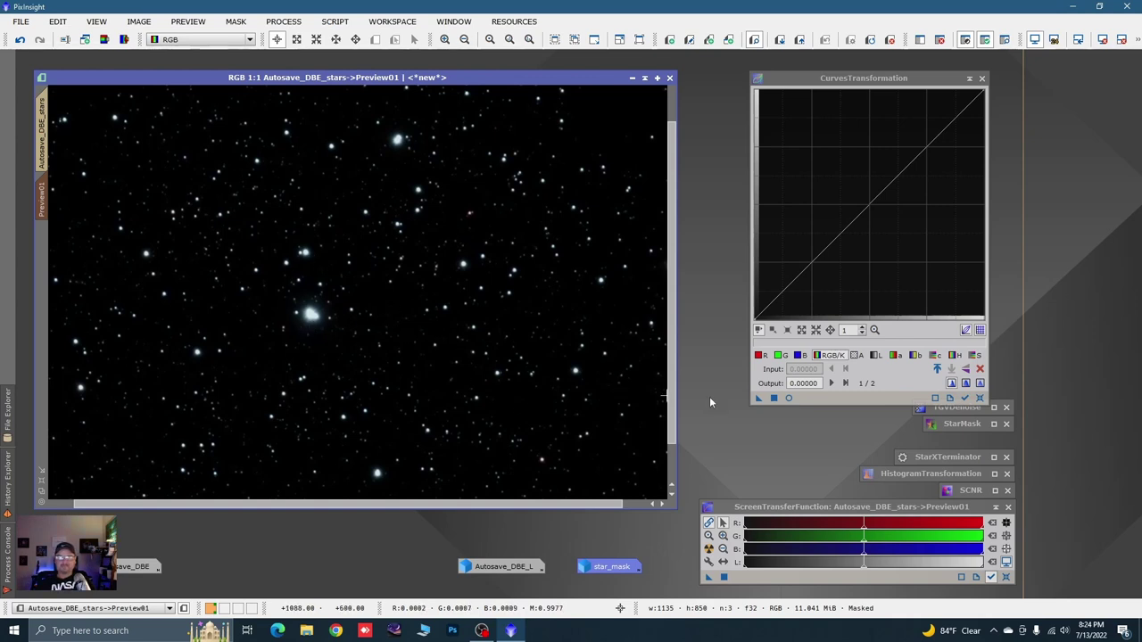
{"action": "left_click", "coordinate": [788, 399]}
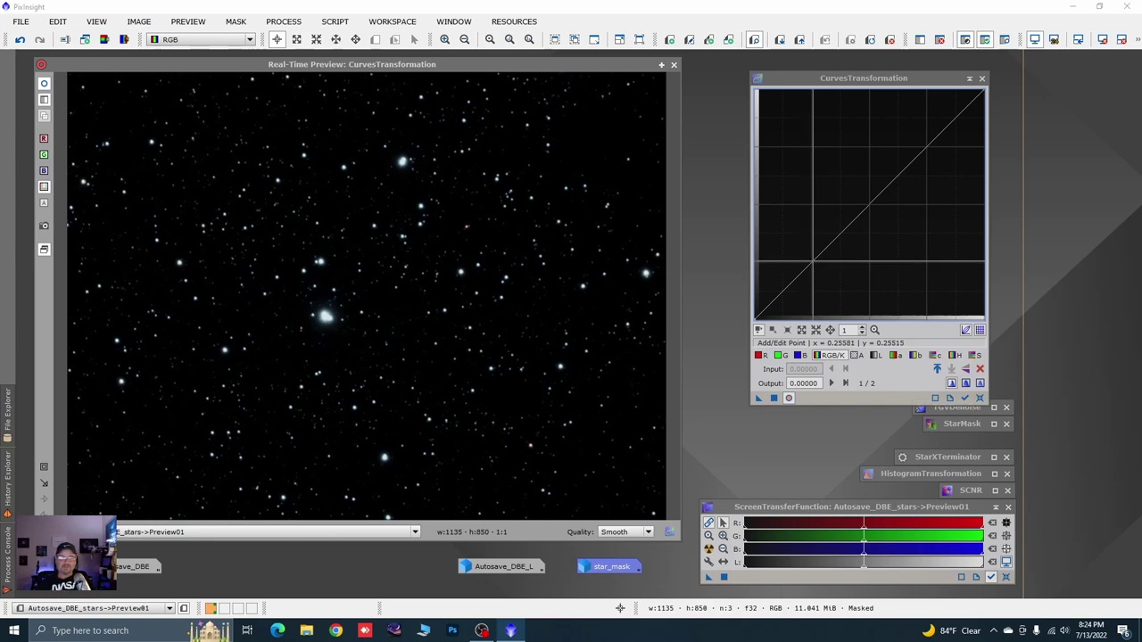
{"action": "mouse_move", "coordinate": [812, 259]}
{"action": "left_mouse_down"}
{"action": "mouse_move", "coordinate": [821, 274]}
{"action": "mouse_move", "coordinate": [818, 259]}
{"action": "left_mouse_up"}
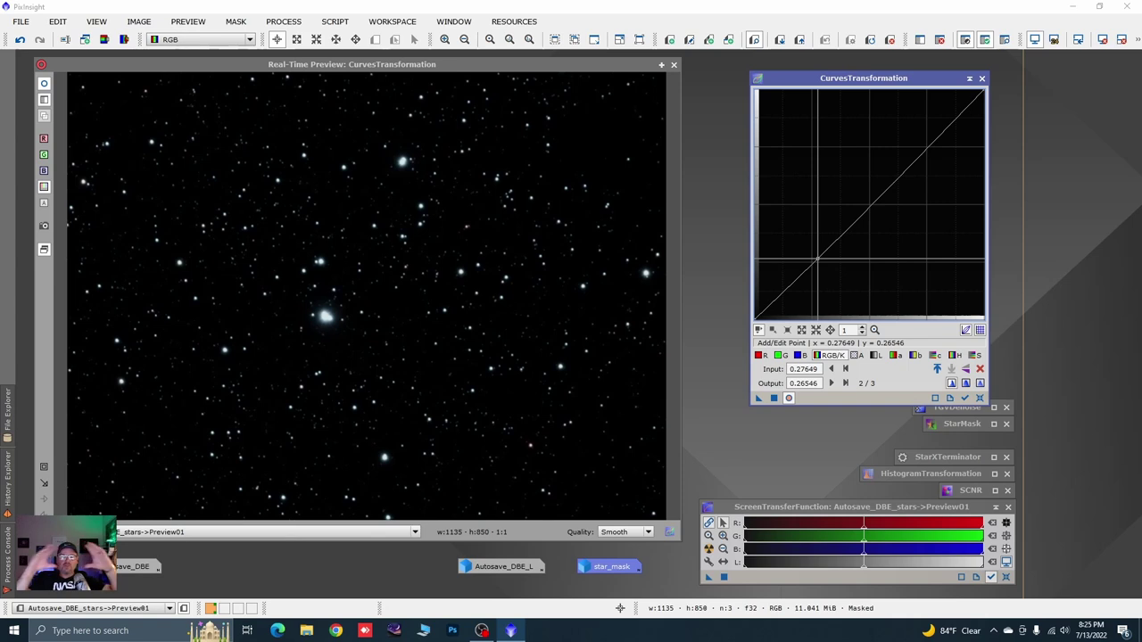
{"action": "left_click_drag", "start_coordinate": [818, 258], "coordinate": [823, 282]}
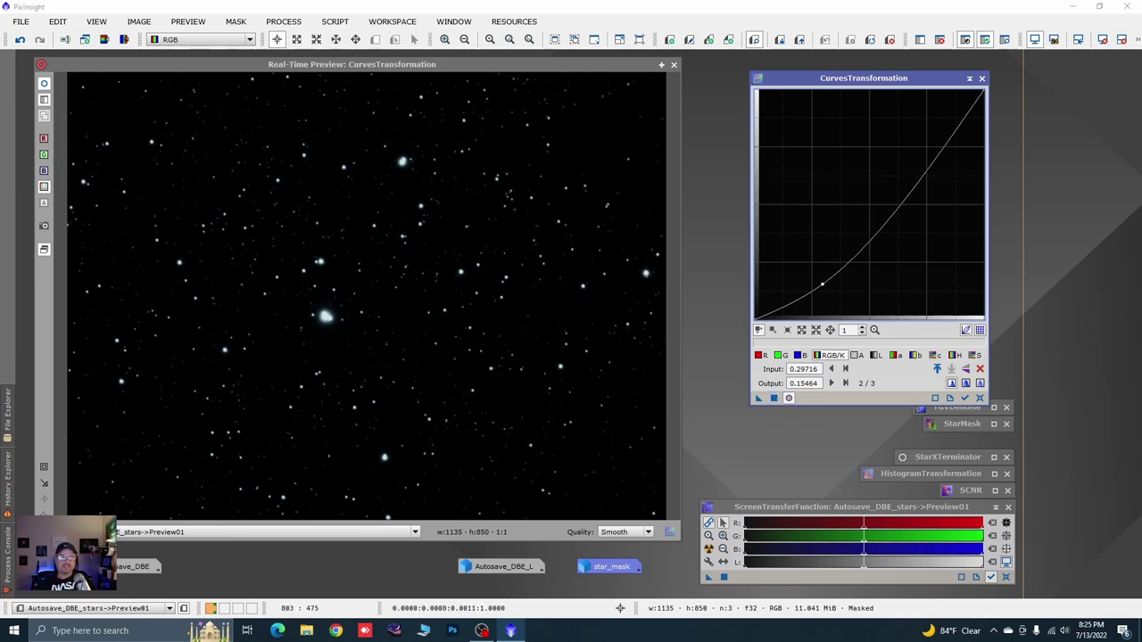
{"action": "left_click", "coordinate": [674, 65]}
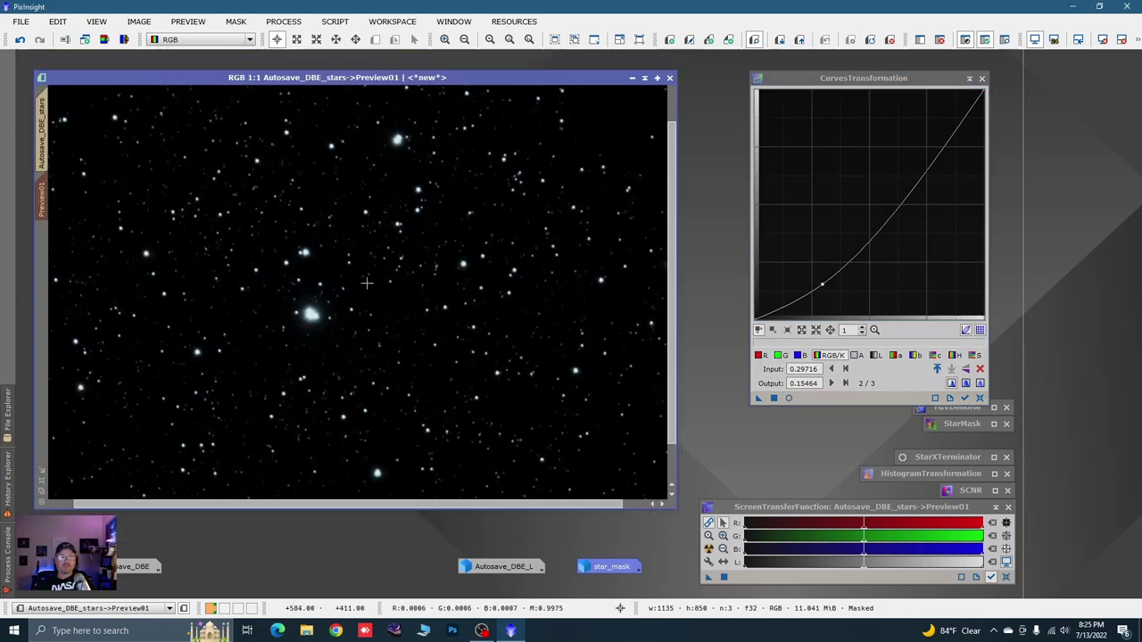
Step: Apply the curve to the full stars image, compare with Undo/Redo, and iconize CurvesTransformation
{"action": "left_click", "coordinate": [42, 145]}
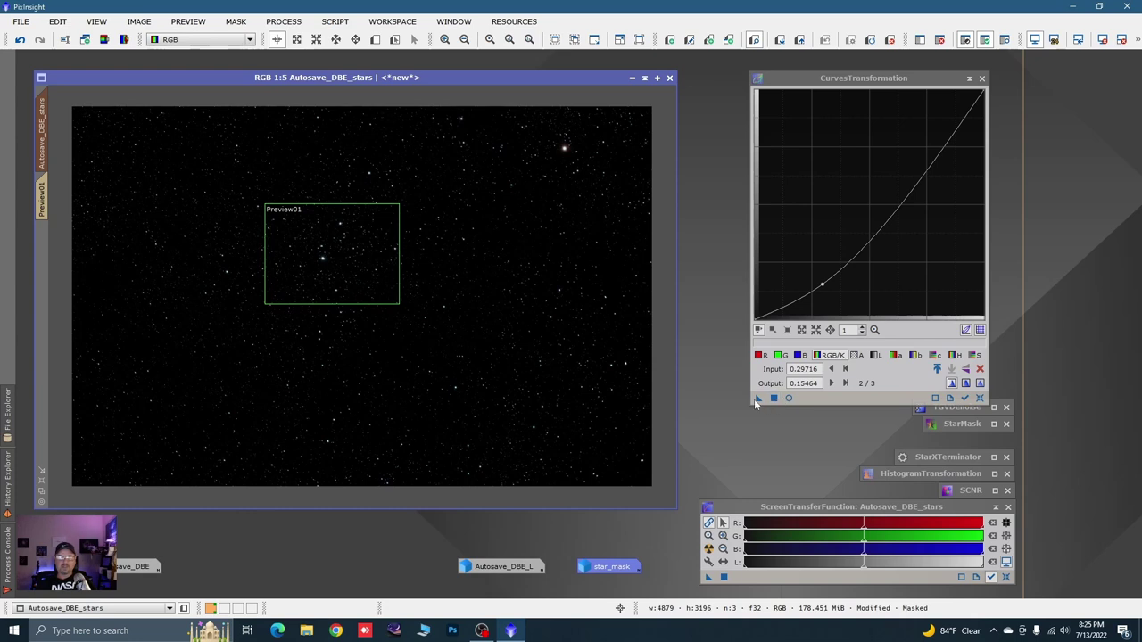
{"action": "left_click_drag", "start_coordinate": [756, 398], "coordinate": [479, 431]}
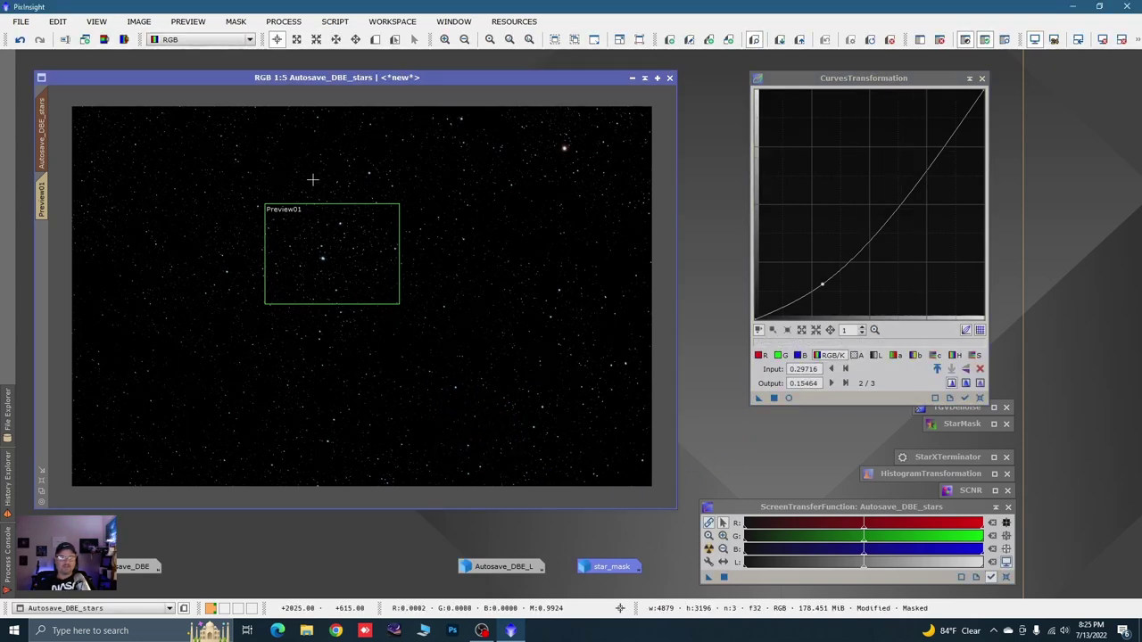
{"action": "scroll", "coordinate": [243, 193], "scroll_direction": "up", "scroll_amount": 2}
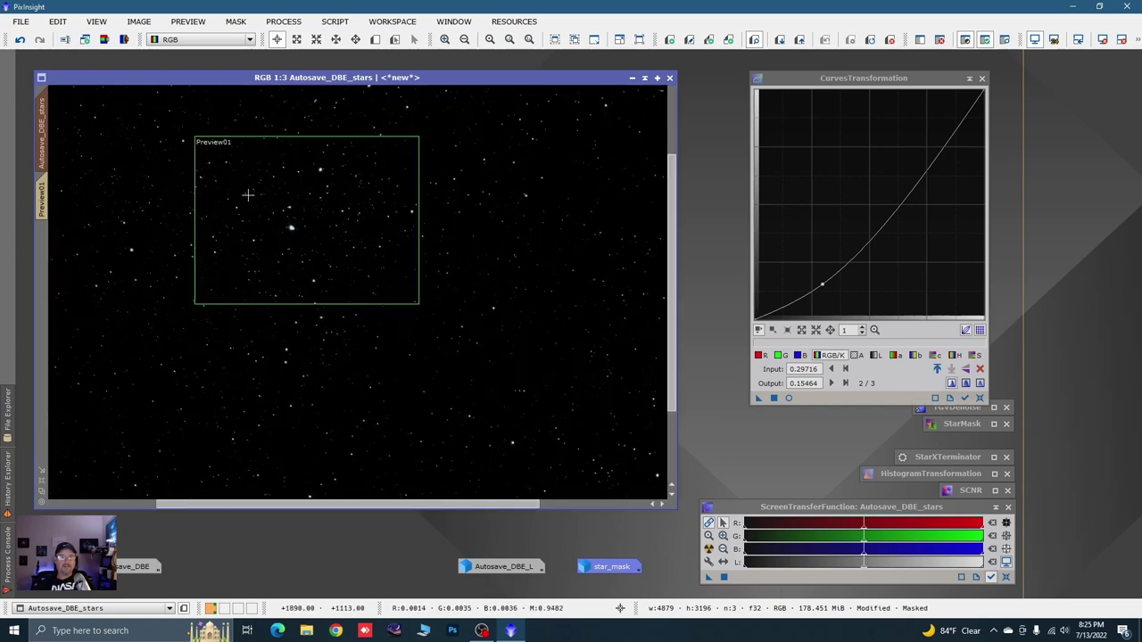
{"action": "left_click", "coordinate": [20, 41]}
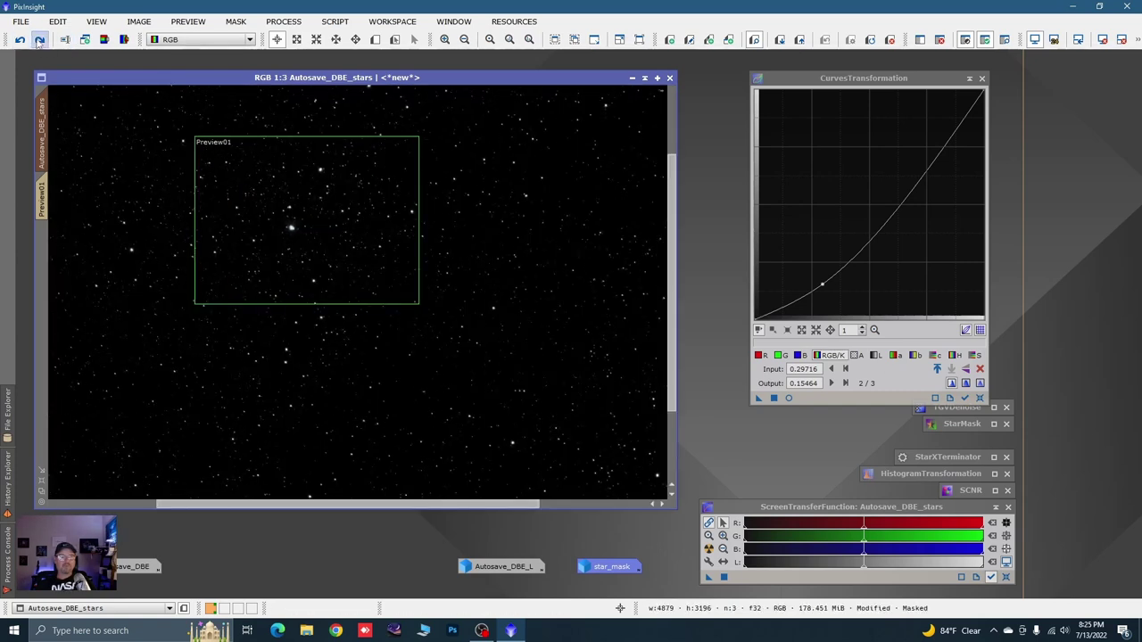
{"action": "left_click", "coordinate": [39, 41]}
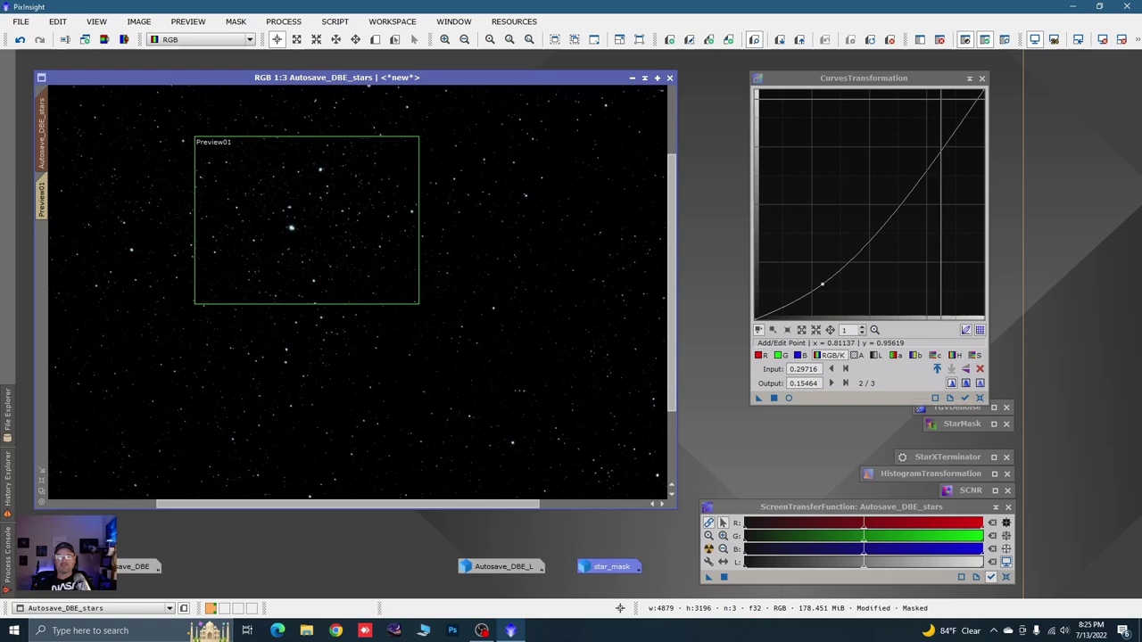
{"action": "left_click", "coordinate": [970, 80]}
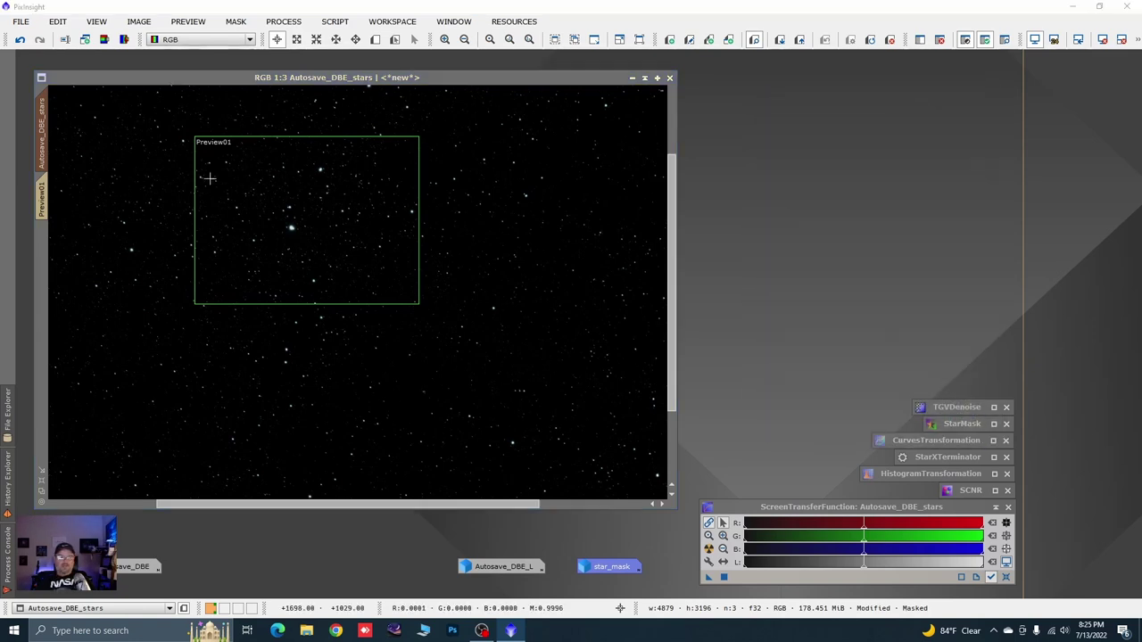
Step: Delete Preview01 and remove the star_mask from Autosave_DBE_stars
{"action": "right_click", "coordinate": [51, 200]}
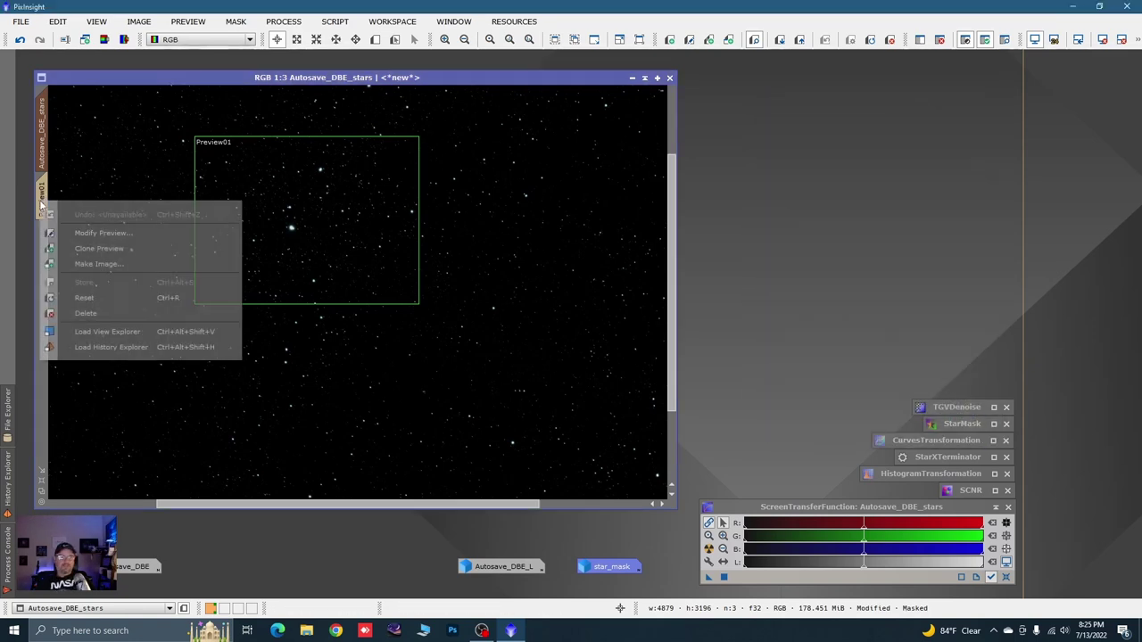
{"action": "left_click", "coordinate": [80, 314]}
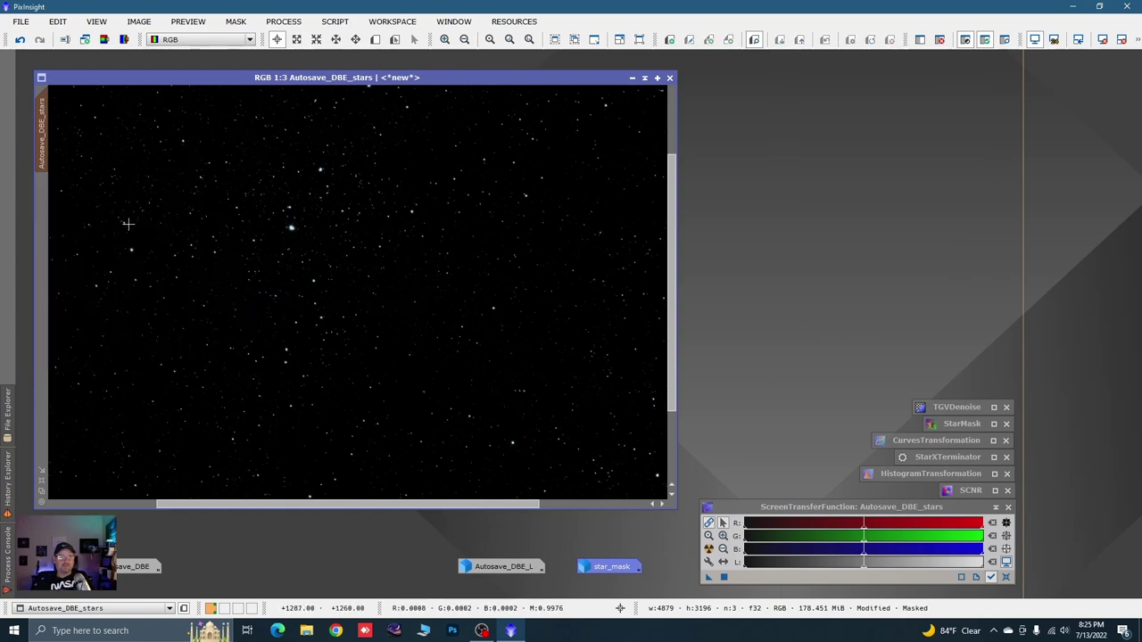
{"action": "right_click", "coordinate": [196, 227]}
{"action": "mouse_move", "coordinate": [285, 362]}
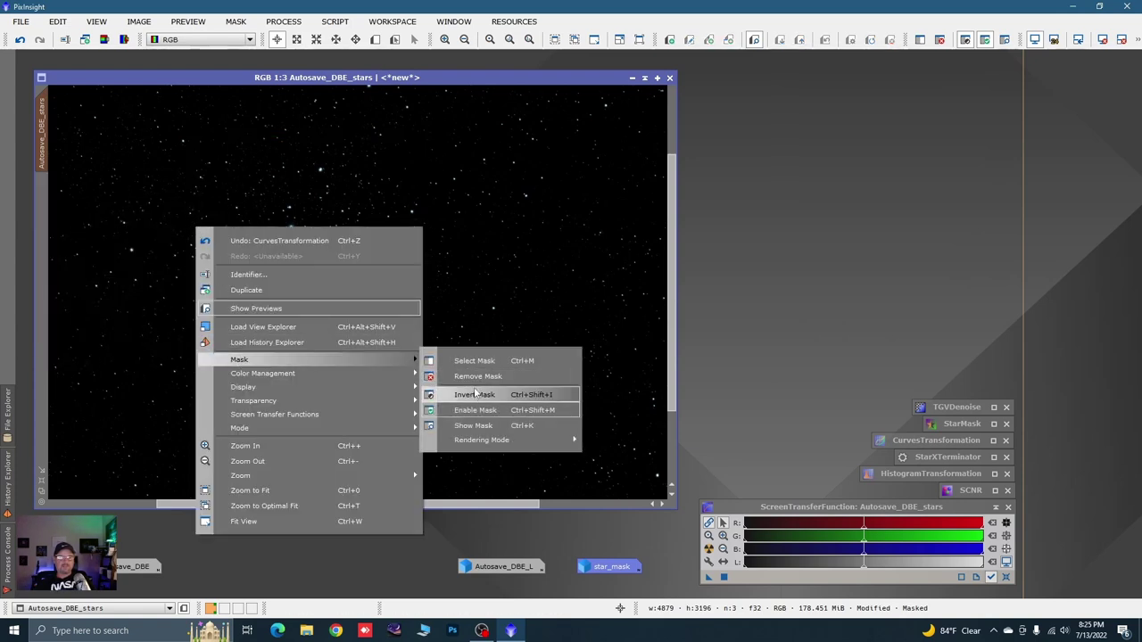
{"action": "left_click", "coordinate": [477, 376]}
Step: Minimize the stars image and rearrange the image icons at the bottom of the workspace
{"action": "scroll", "coordinate": [517, 294], "scroll_direction": "down", "scroll_amount": 2}
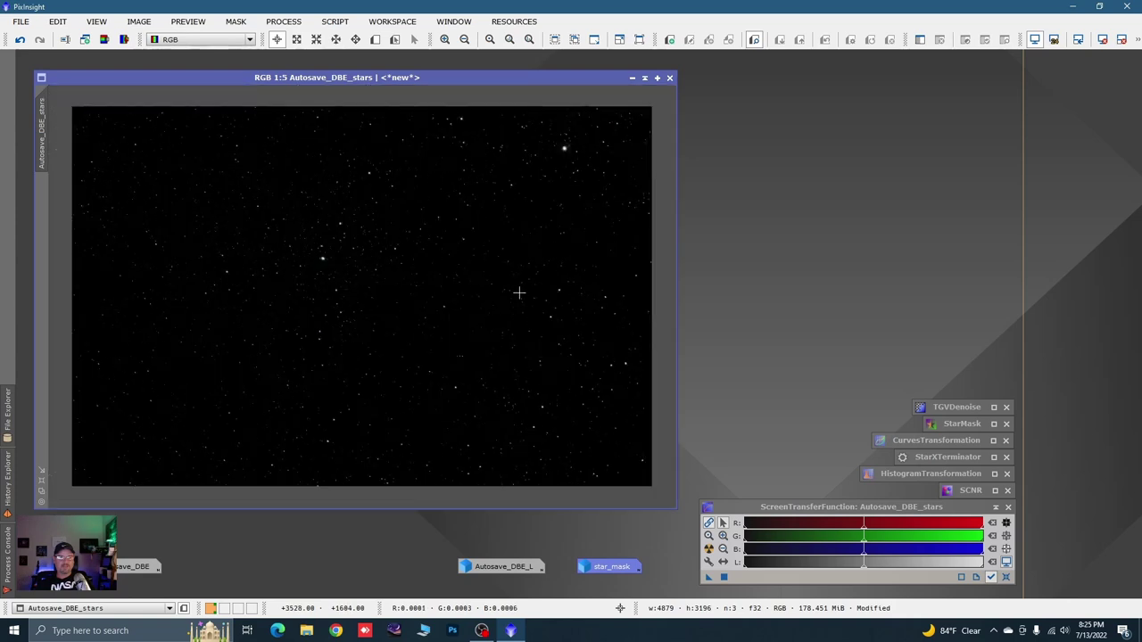
{"action": "left_click", "coordinate": [631, 78]}
{"action": "left_click_drag", "start_coordinate": [613, 563], "coordinate": [423, 571]}
{"action": "left_click", "coordinate": [603, 565]}
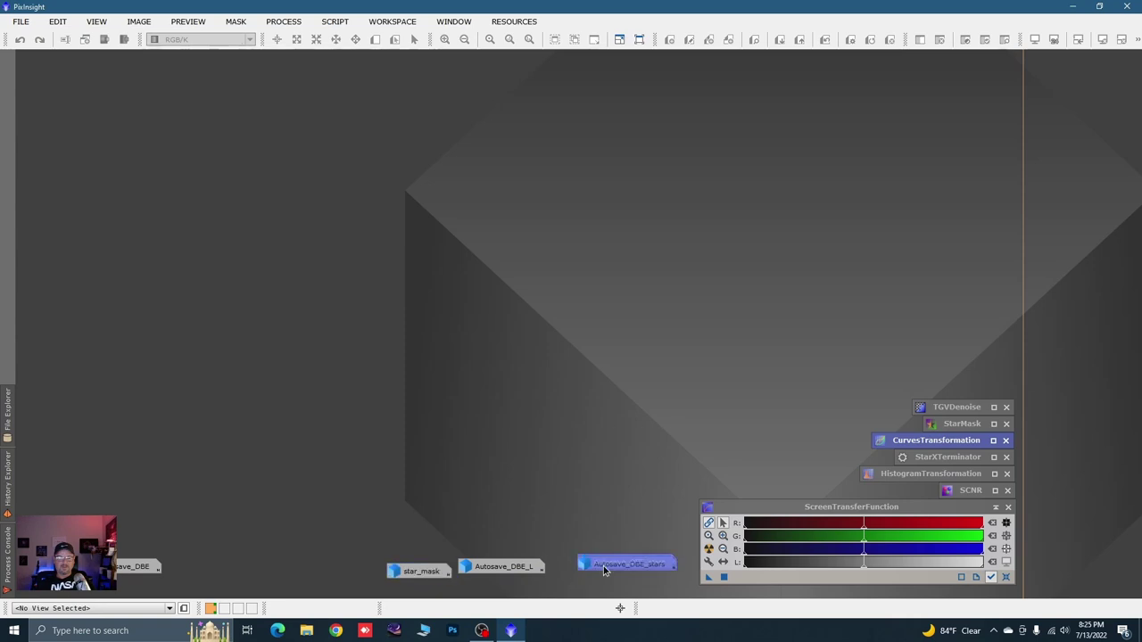
Step: Reopen the Autosave_DBE nebula image and bring up the PixelMath process beside it
{"action": "double_click", "coordinate": [135, 566]}
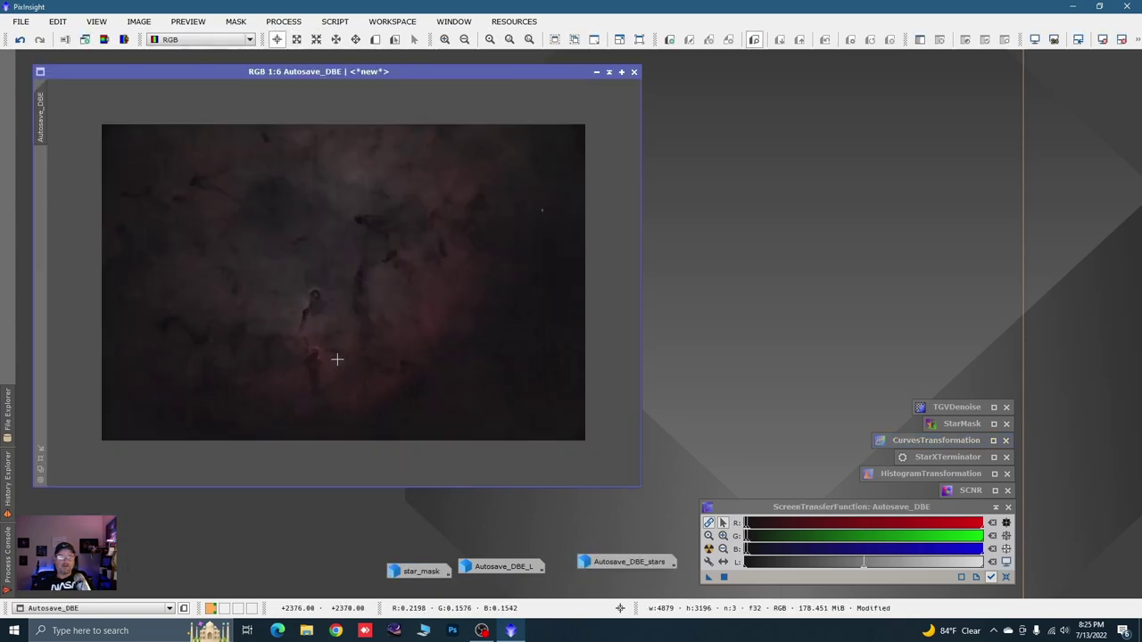
{"action": "left_click_drag", "start_coordinate": [342, 75], "coordinate": [337, 82]}
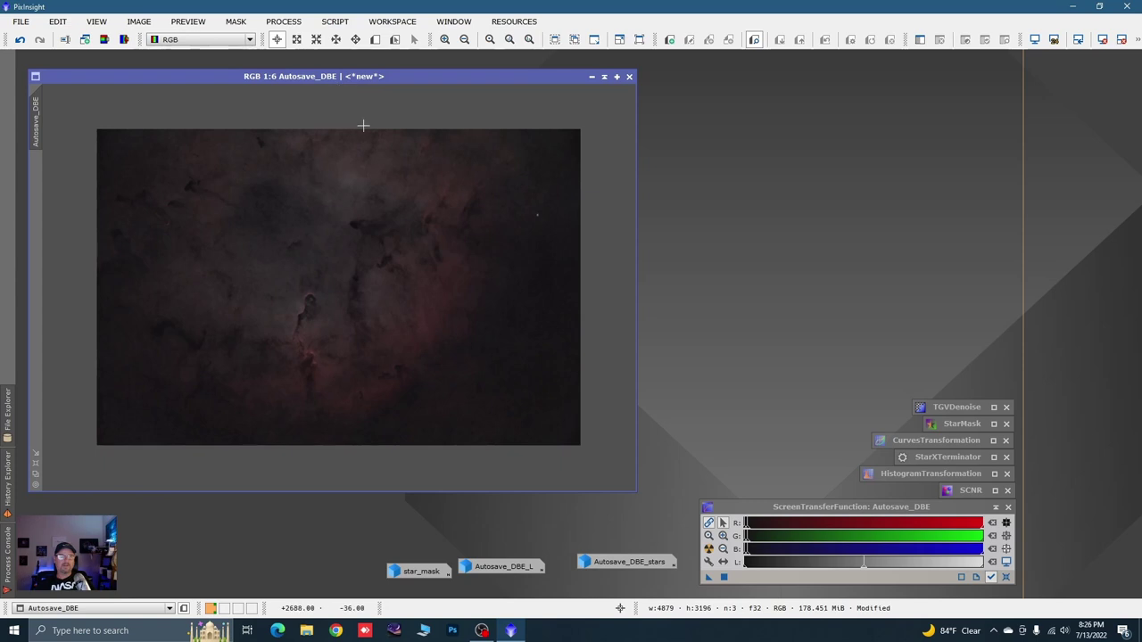
{"action": "left_click", "coordinate": [285, 22]}
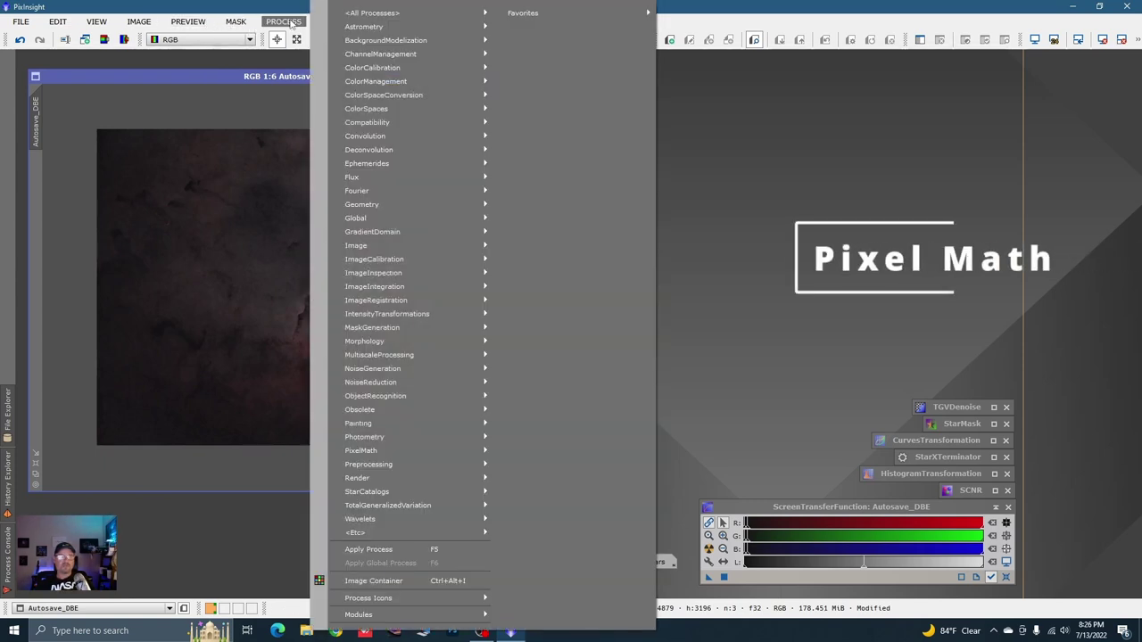
{"action": "mouse_move", "coordinate": [464, 450]}
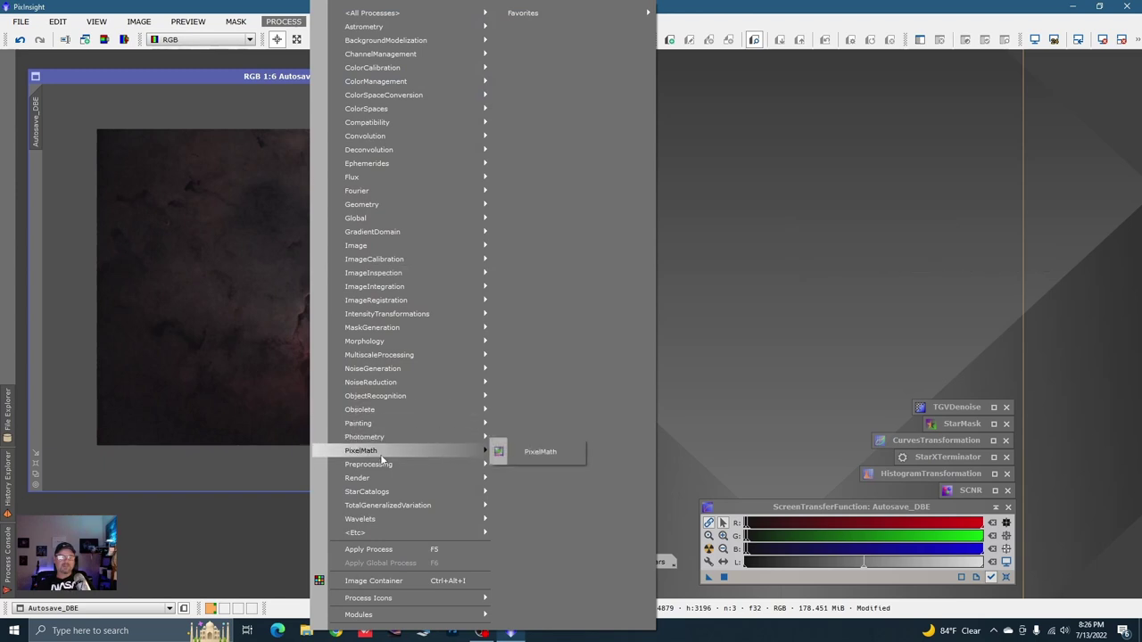
{"action": "left_click", "coordinate": [505, 455]}
{"action": "left_click_drag", "start_coordinate": [736, 294], "coordinate": [898, 80]}
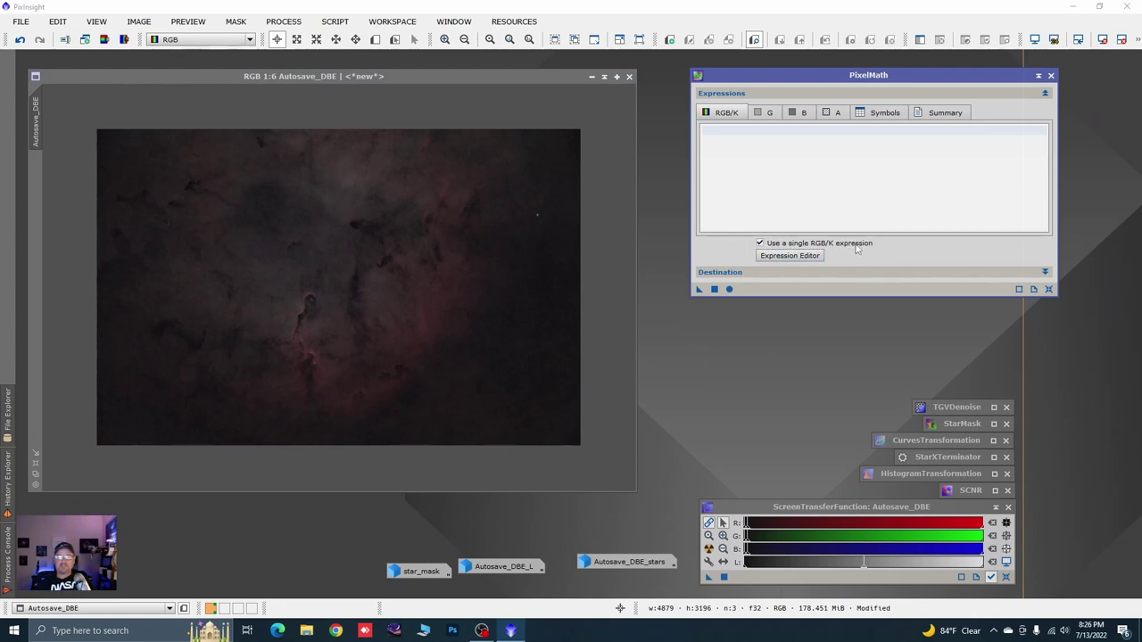
Step: Apply the PixelMath expression Autosave_DBE+Autosave_DBE_stars to the Autosave_DBE image
{"action": "left_click", "coordinate": [778, 258]}
{"action": "left_click_drag", "start_coordinate": [703, 98], "coordinate": [928, 78]}
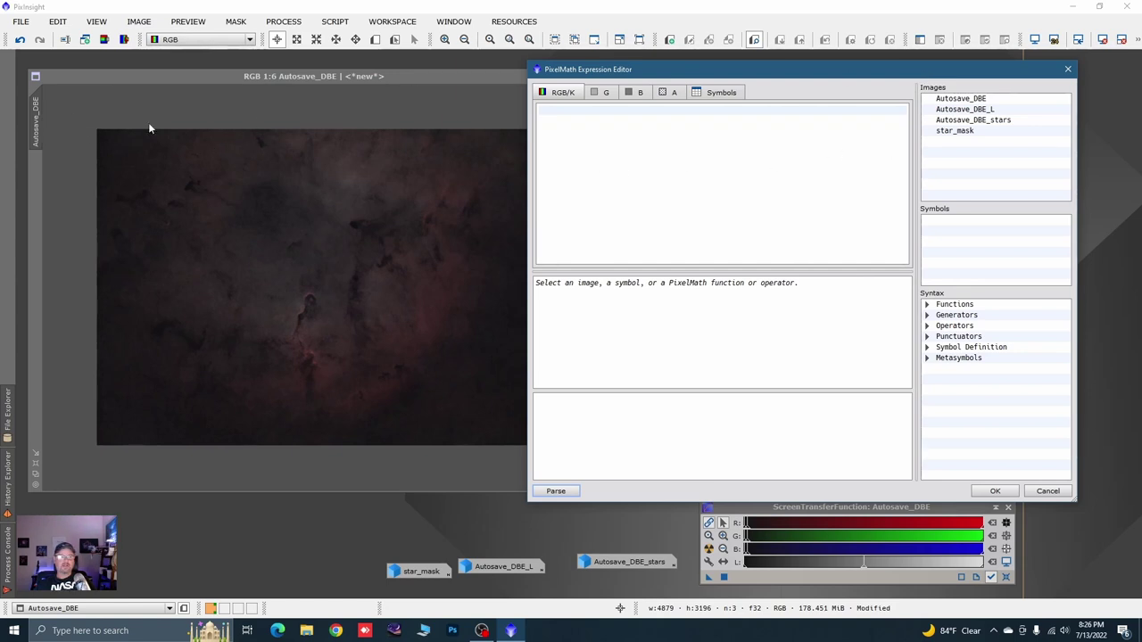
{"action": "double_click", "coordinate": [961, 100]}
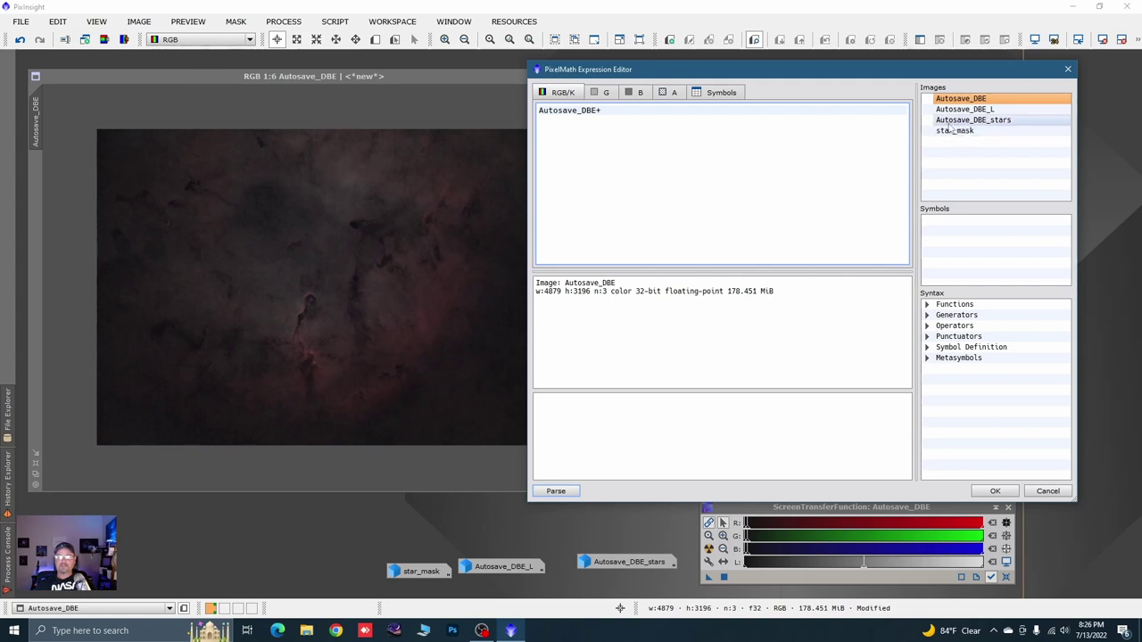
{"action": "double_click", "coordinate": [985, 121]}
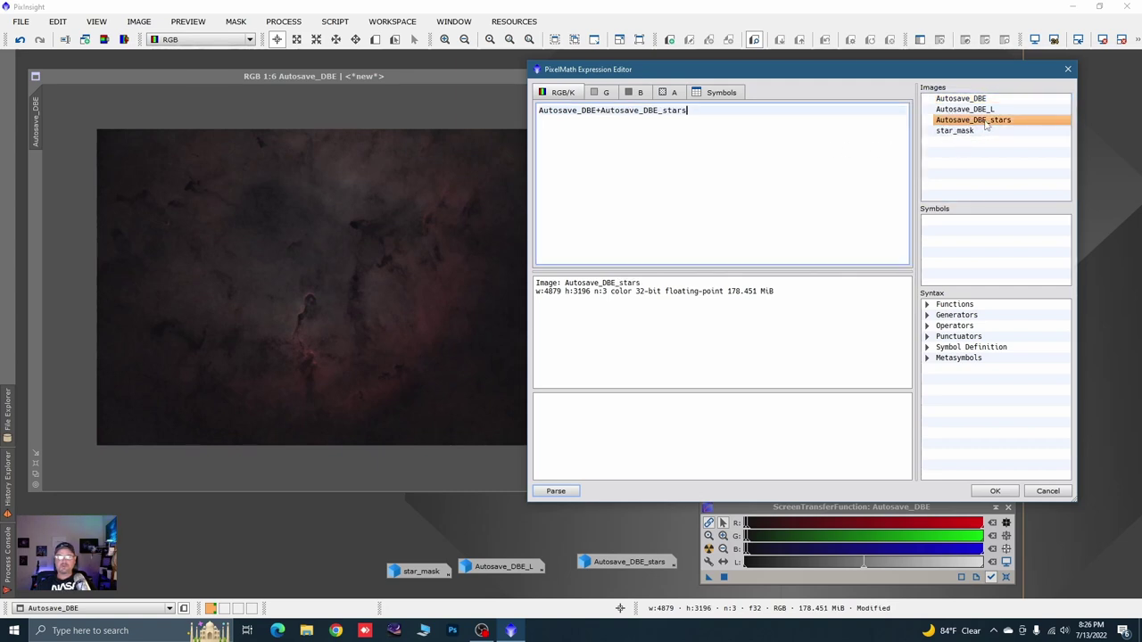
{"action": "left_click", "coordinate": [994, 491]}
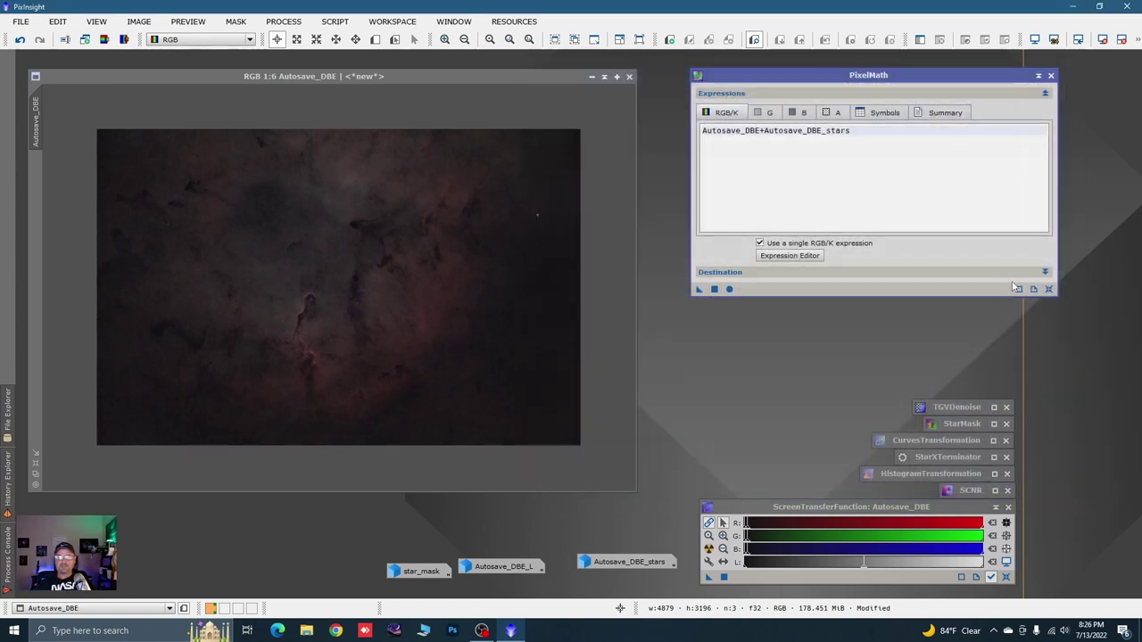
{"action": "left_click", "coordinate": [1045, 272]}
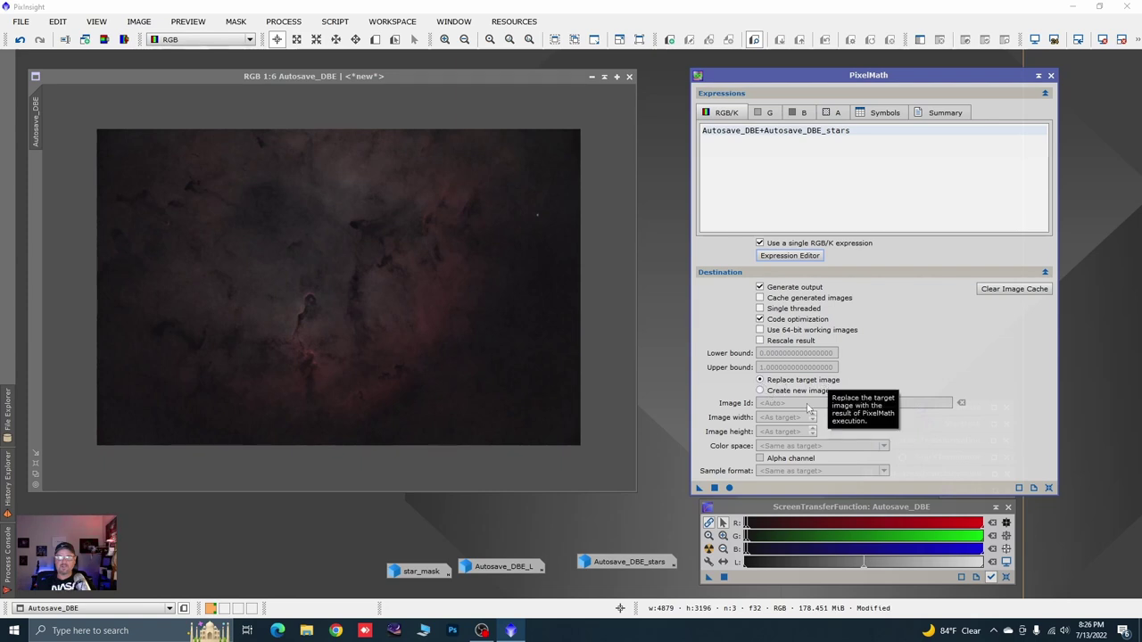
{"action": "left_click_drag", "start_coordinate": [699, 489], "coordinate": [446, 403]}
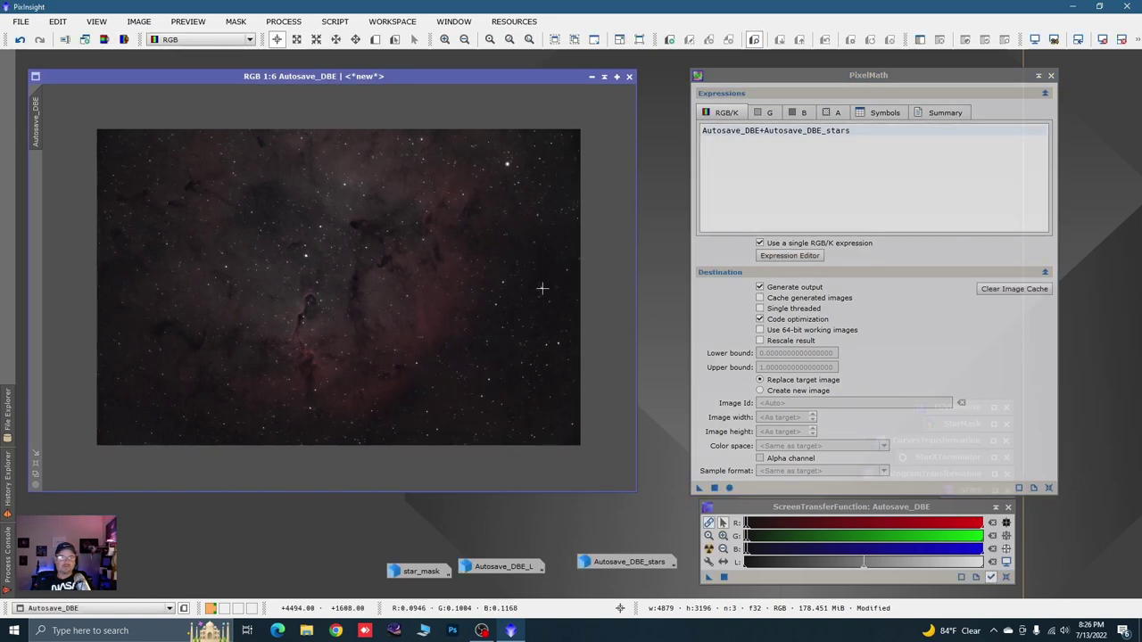
{"action": "left_click", "coordinate": [1050, 76]}
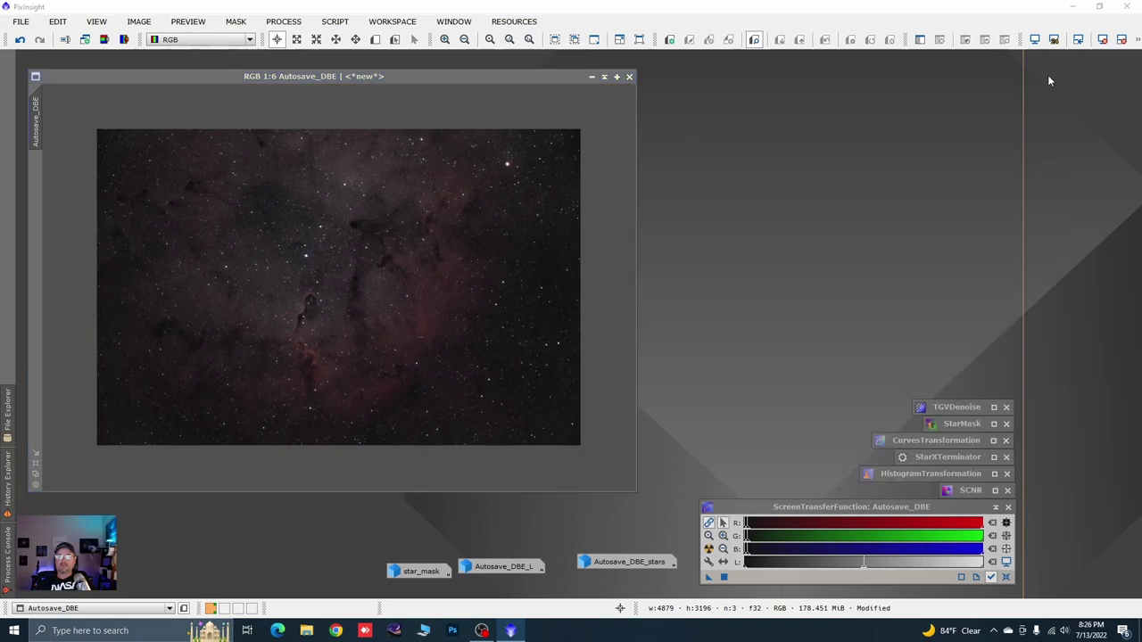
{"action": "scroll", "coordinate": [272, 259], "scroll_direction": "up", "scroll_amount": 4}
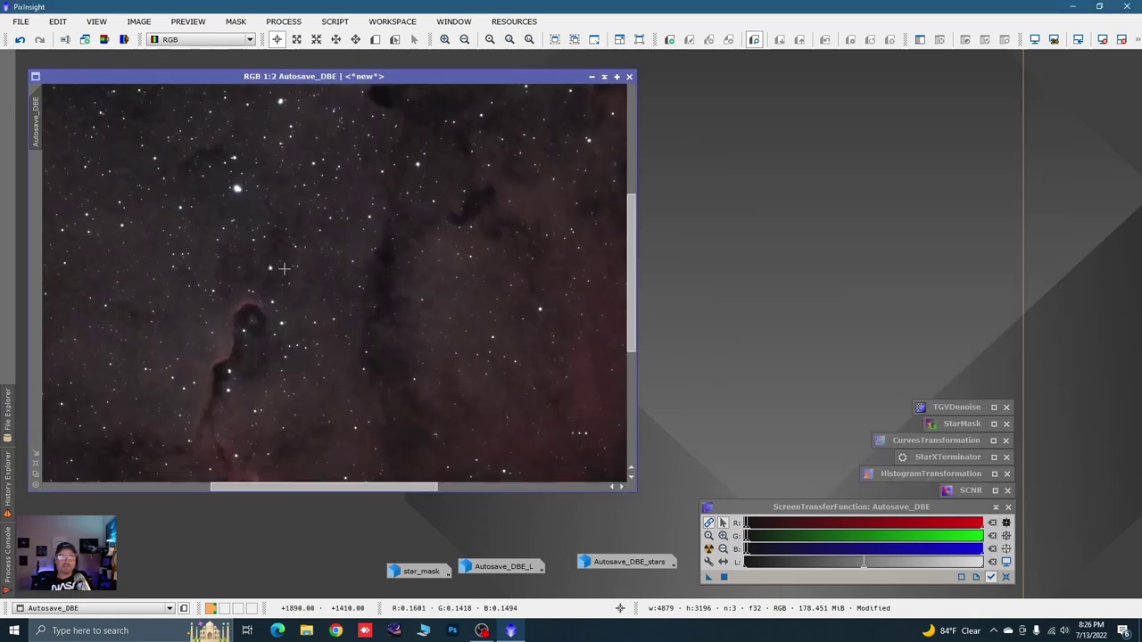
{"action": "scroll", "coordinate": [284, 268], "scroll_direction": "up", "scroll_amount": 1}
{"action": "scroll", "coordinate": [284, 268], "scroll_direction": "down", "scroll_amount": 3}
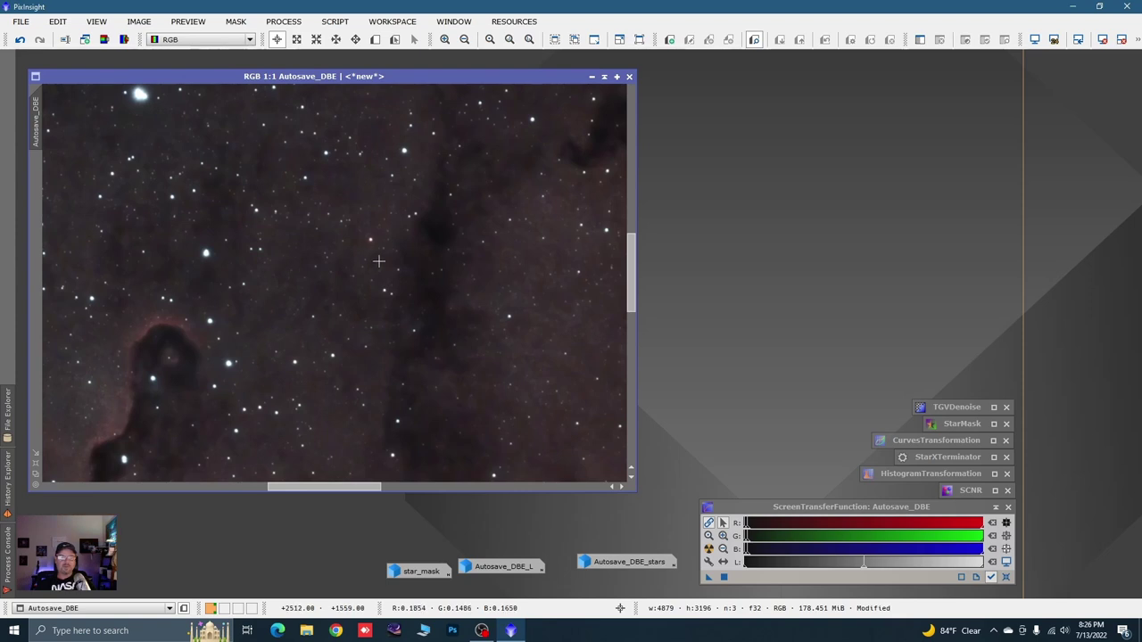
{"action": "scroll", "coordinate": [403, 265], "scroll_direction": "down", "scroll_amount": 1}
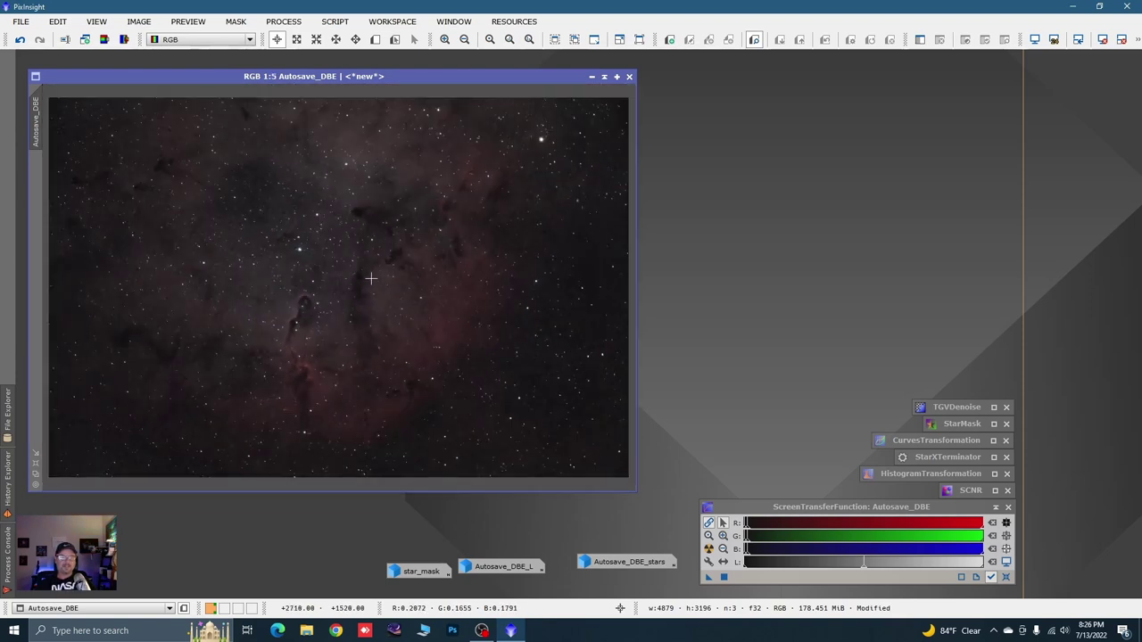
{"action": "scroll", "coordinate": [579, 400], "scroll_direction": "up", "scroll_amount": 2}
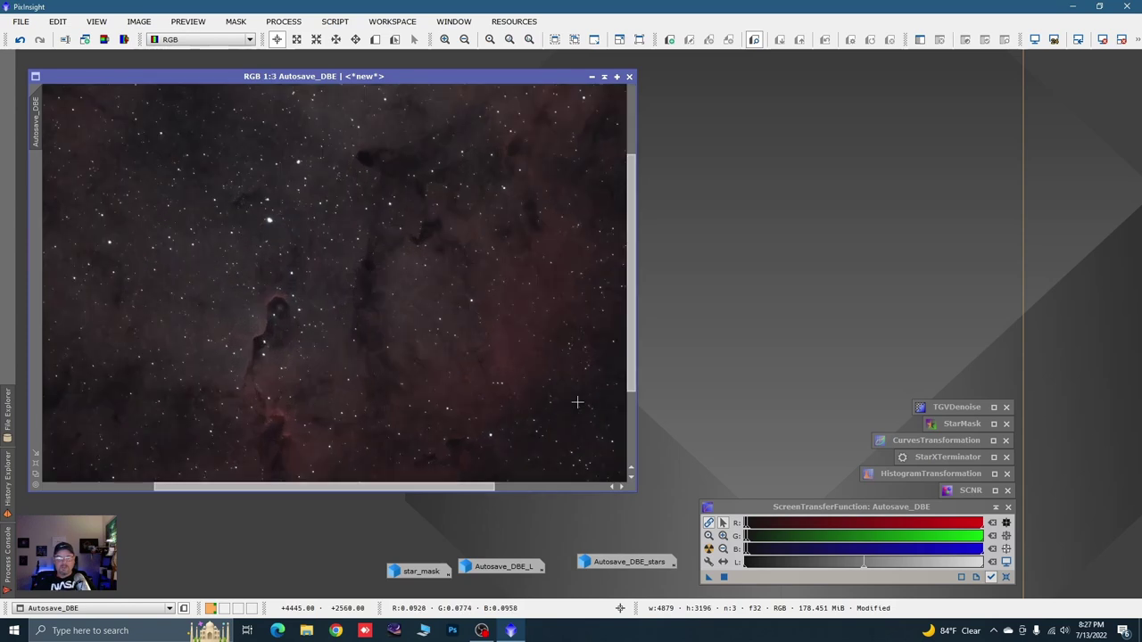
{"action": "left_click_drag", "start_coordinate": [349, 297], "coordinate": [248, 268]}
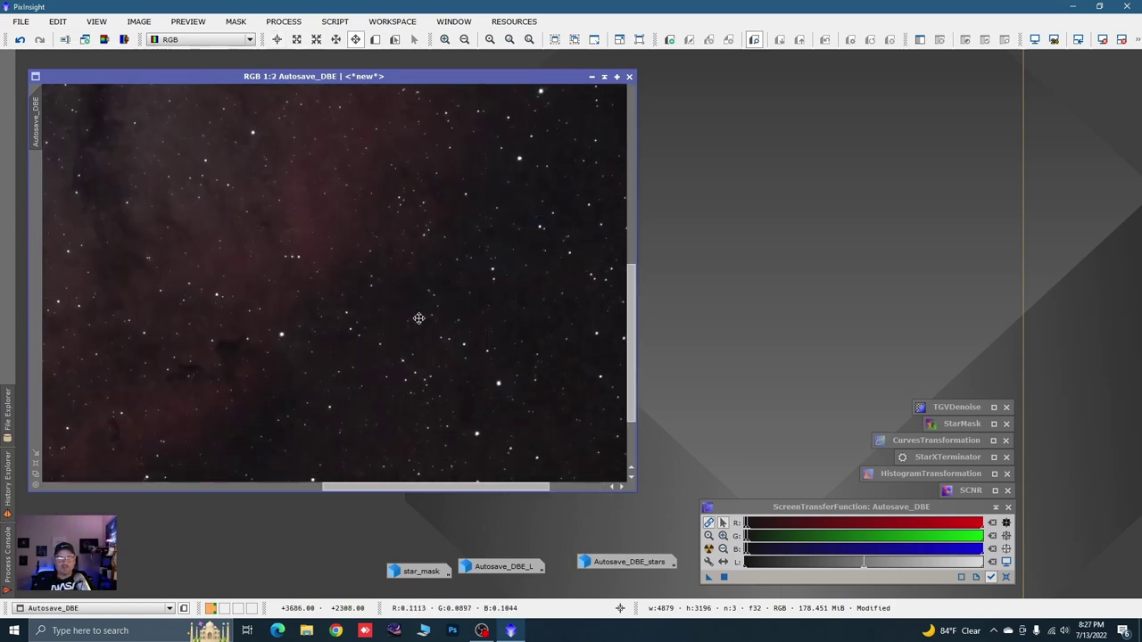
{"action": "scroll", "coordinate": [568, 358], "scroll_direction": "down", "scroll_amount": 2}
{"action": "key", "text": "alt+r"}
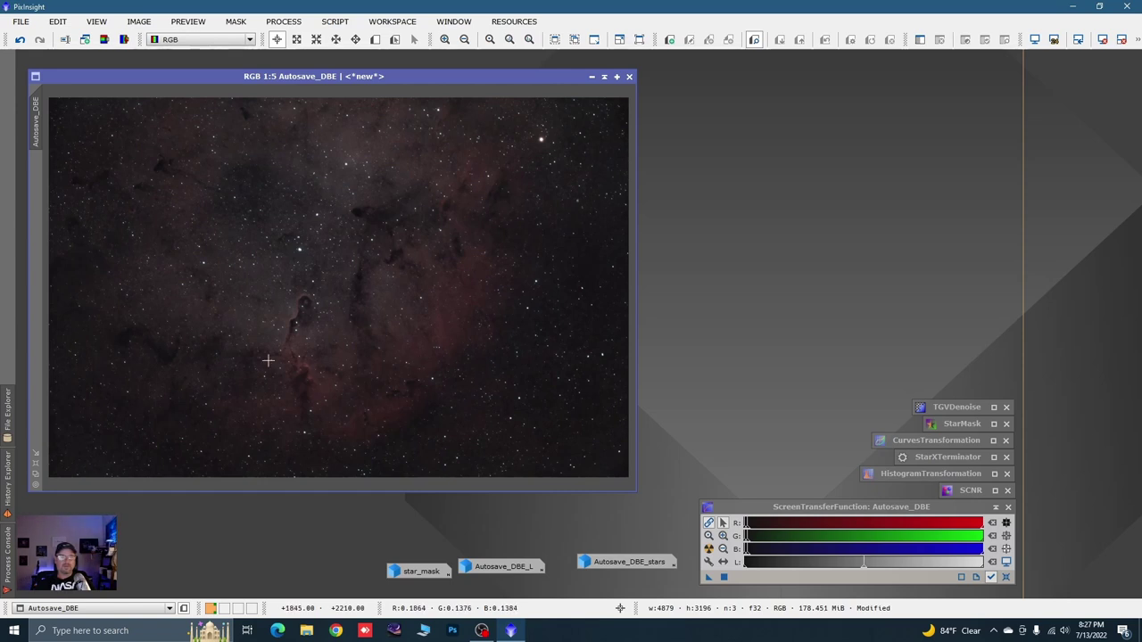
{"action": "scroll", "coordinate": [277, 331], "scroll_direction": "up", "scroll_amount": 1}
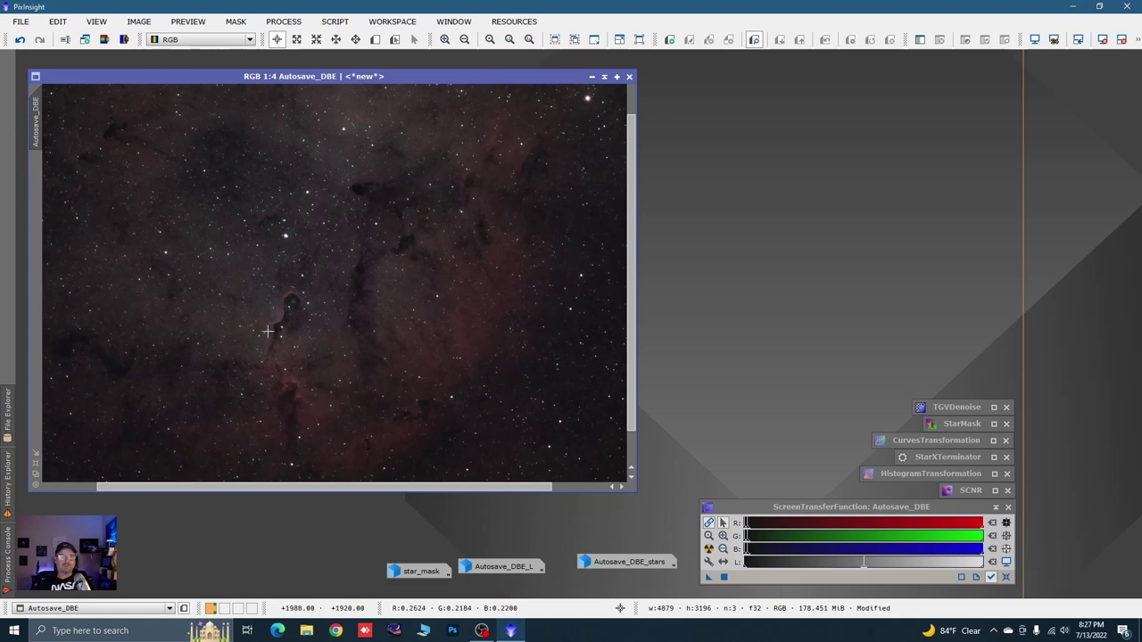
{"action": "scroll", "coordinate": [420, 344], "scroll_direction": "down", "scroll_amount": 2}
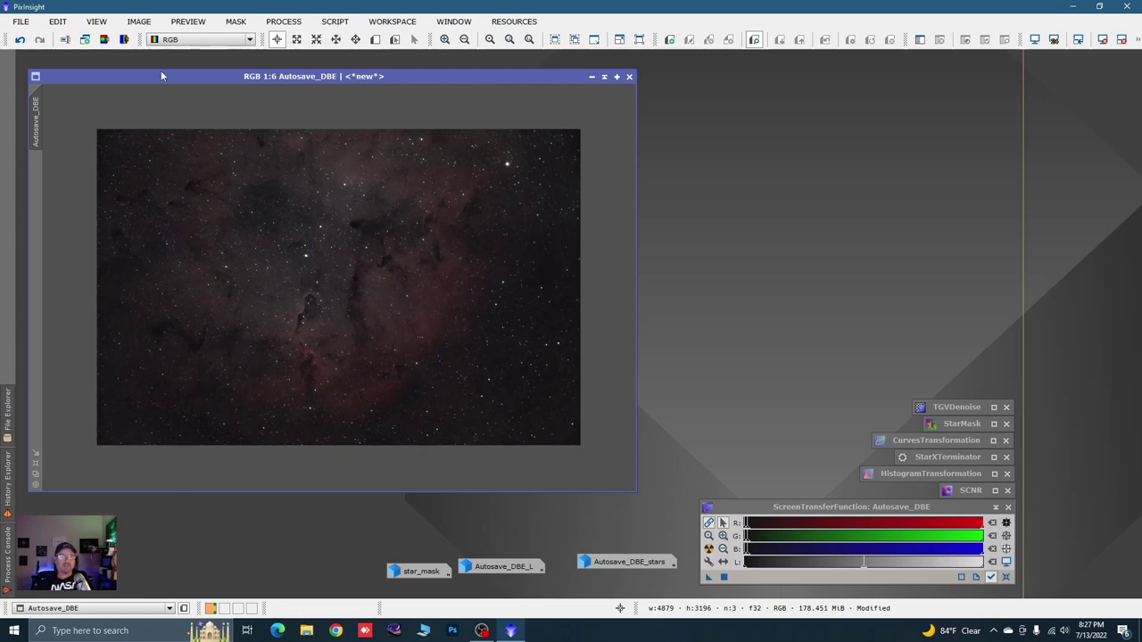
{"action": "left_click", "coordinate": [21, 21]}
{"action": "left_click", "coordinate": [35, 41]}
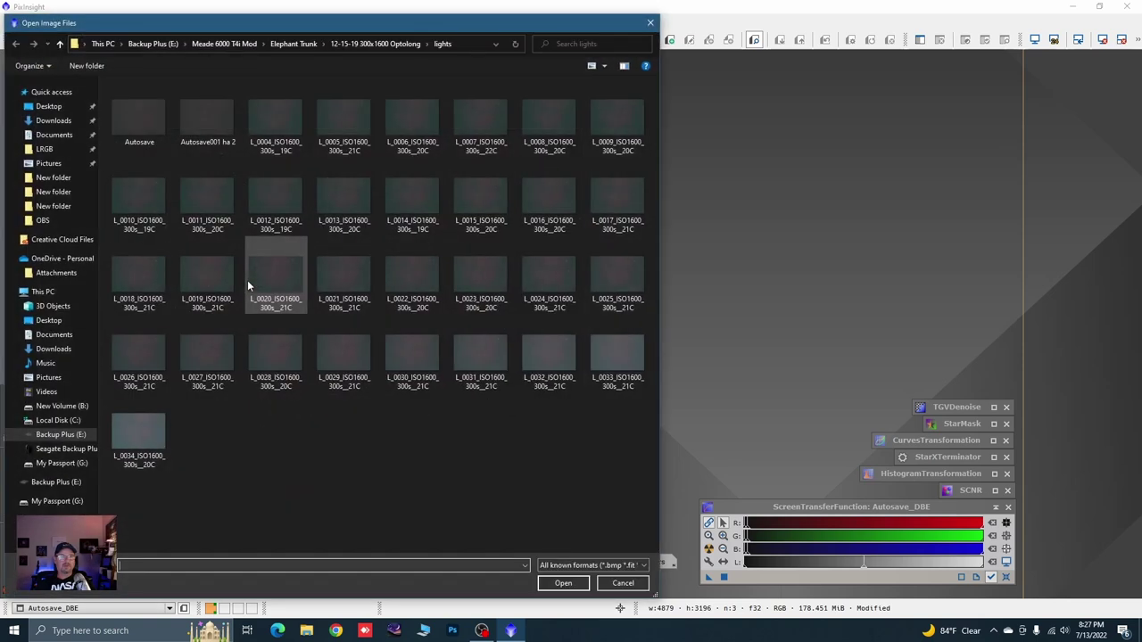
{"action": "double_click", "coordinate": [139, 121]}
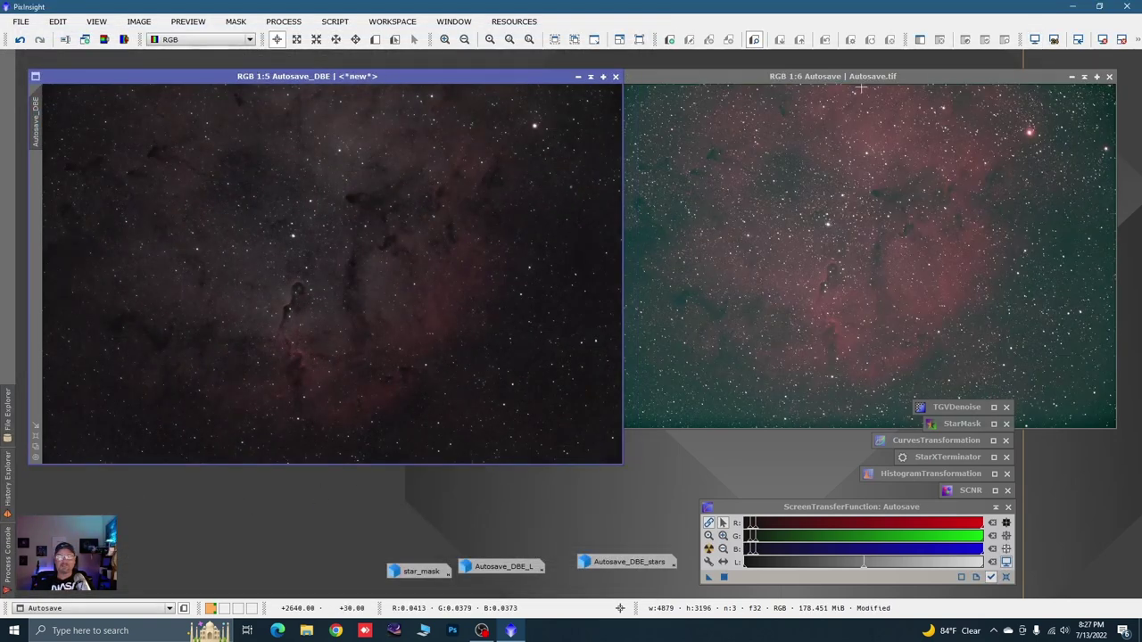
{"action": "left_click", "coordinate": [823, 76]}
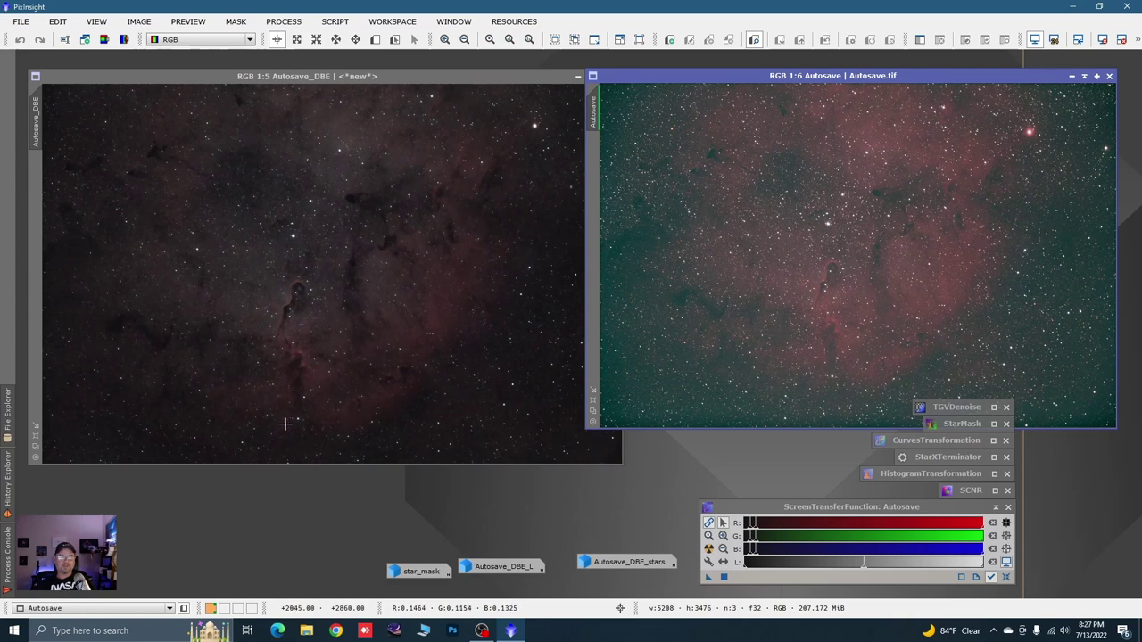
{"action": "left_click", "coordinate": [1109, 76]}
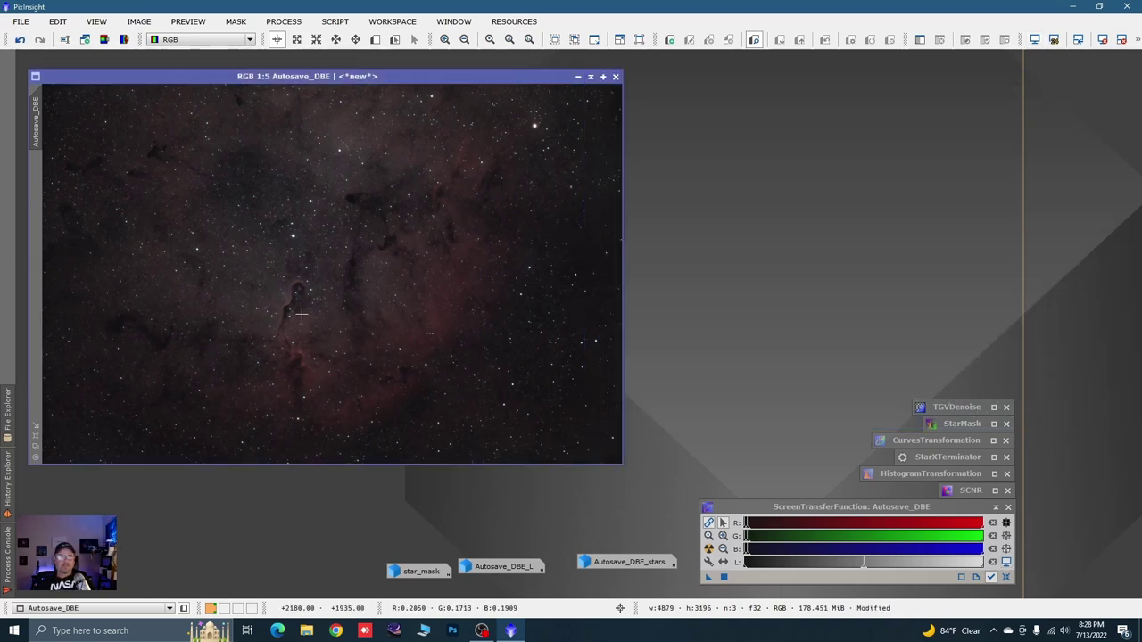
{"action": "scroll", "coordinate": [288, 301], "scroll_direction": "up", "scroll_amount": 3}
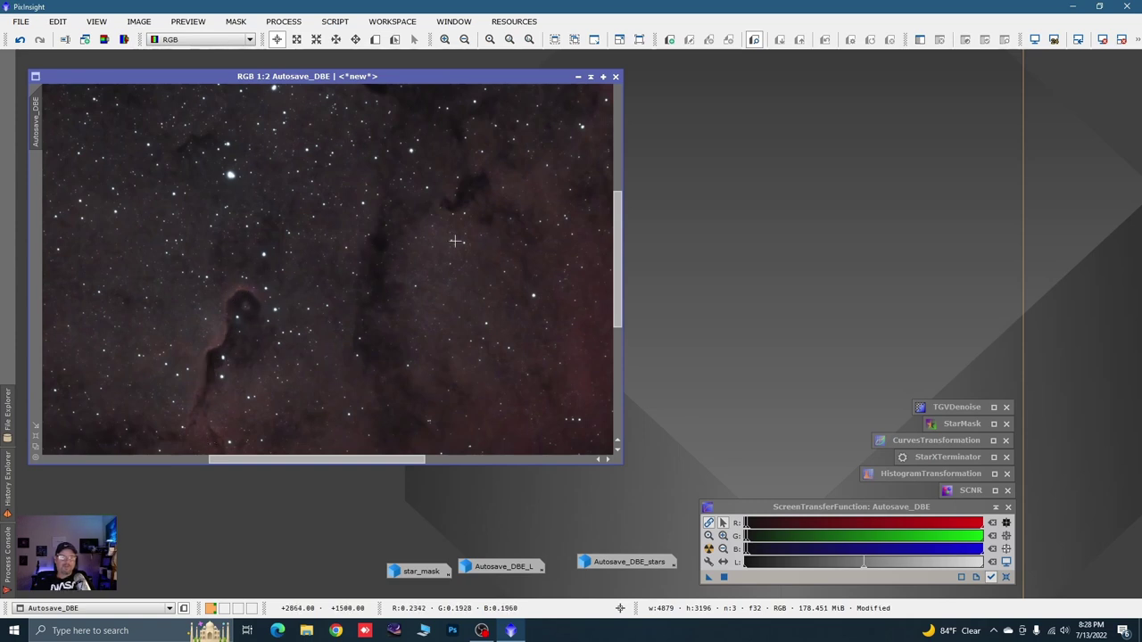
{"action": "scroll", "coordinate": [463, 241], "scroll_direction": "down", "scroll_amount": 2}
{"action": "scroll", "coordinate": [381, 256], "scroll_direction": "down", "scroll_amount": 1}
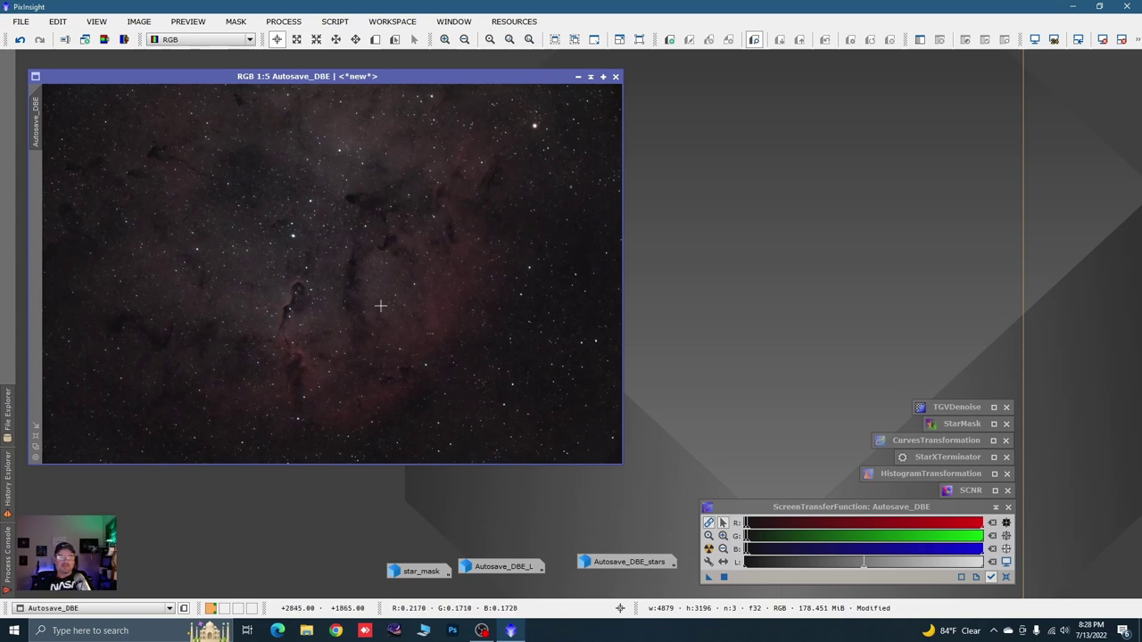
Step: Extract the lightness channel as Autosave_DBE_L1 and darken it by raising the histogram shadows
{"action": "left_click", "coordinate": [104, 40]}
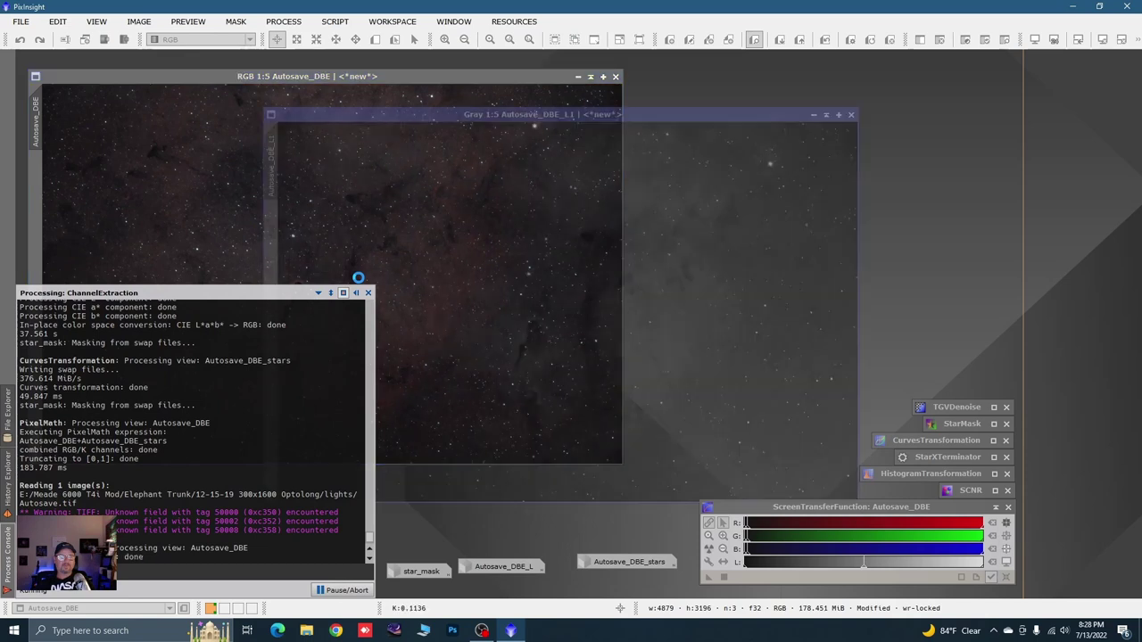
{"action": "left_click_drag", "start_coordinate": [527, 123], "coordinate": [359, 105]}
{"action": "double_click", "coordinate": [897, 475]}
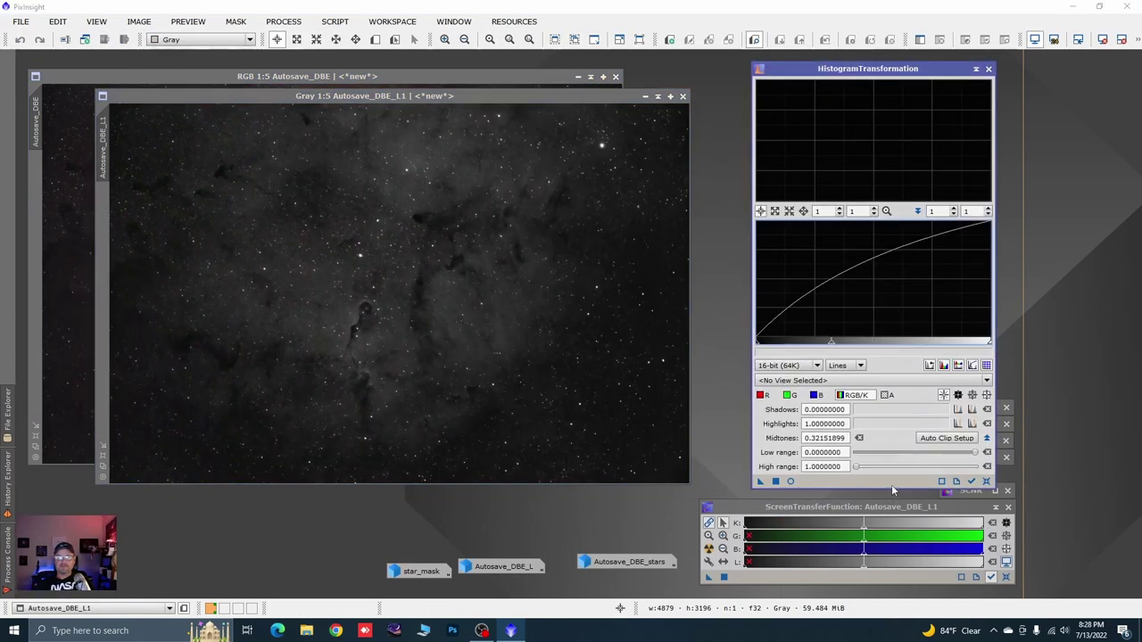
{"action": "left_click", "coordinate": [985, 481]}
{"action": "left_click", "coordinate": [790, 481]}
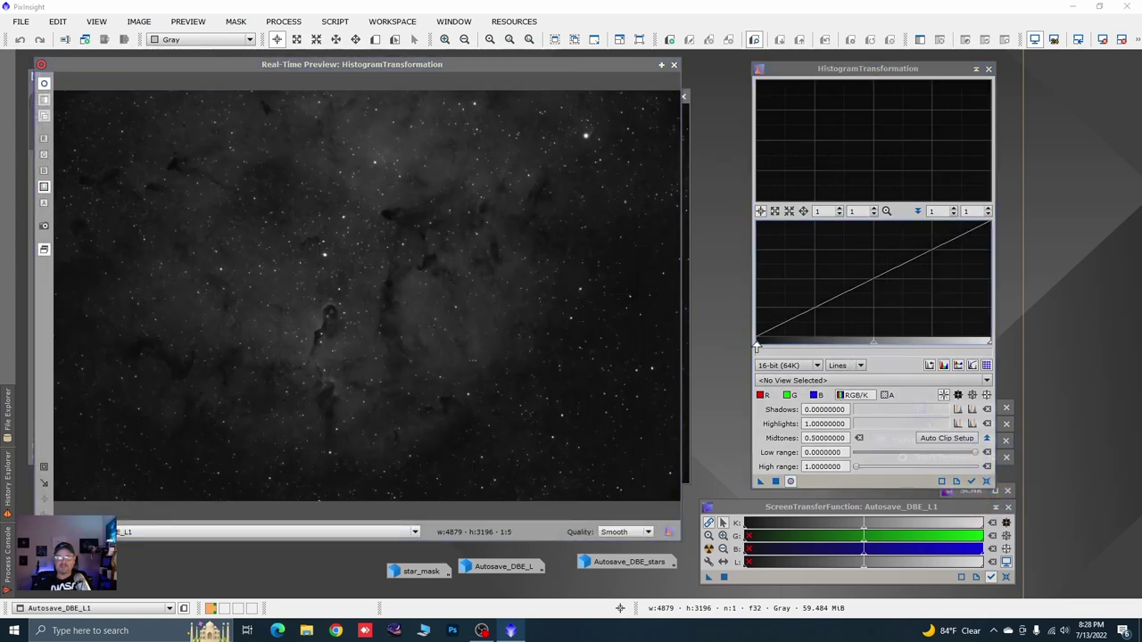
{"action": "left_click_drag", "start_coordinate": [758, 343], "coordinate": [759, 346]}
{"action": "left_click_drag", "start_coordinate": [762, 346], "coordinate": [774, 346]}
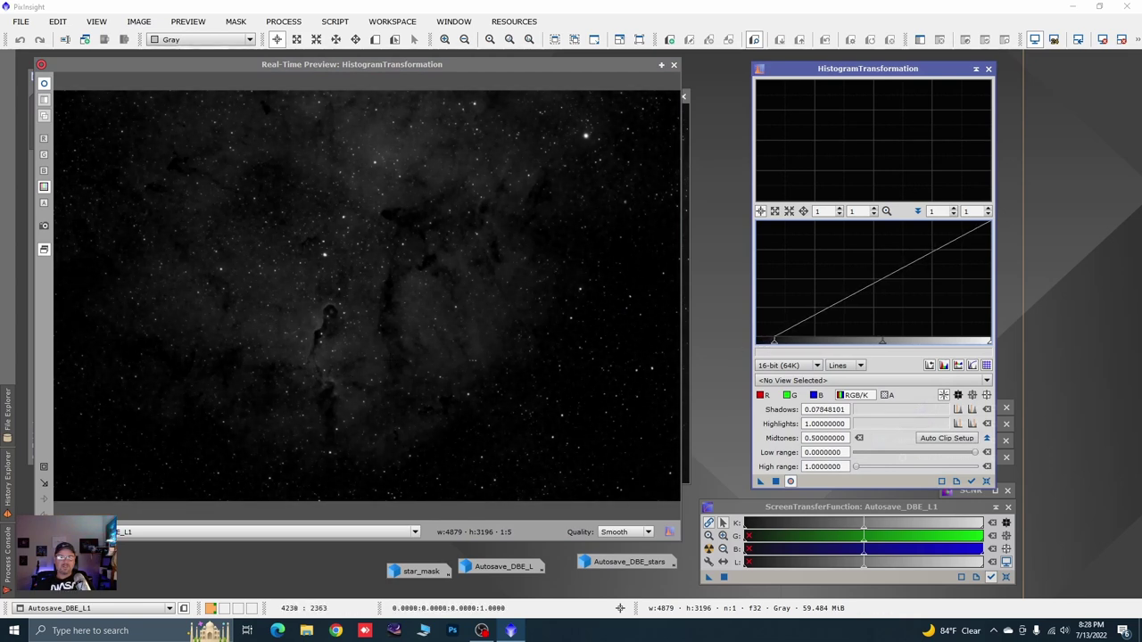
{"action": "left_click", "coordinate": [776, 482]}
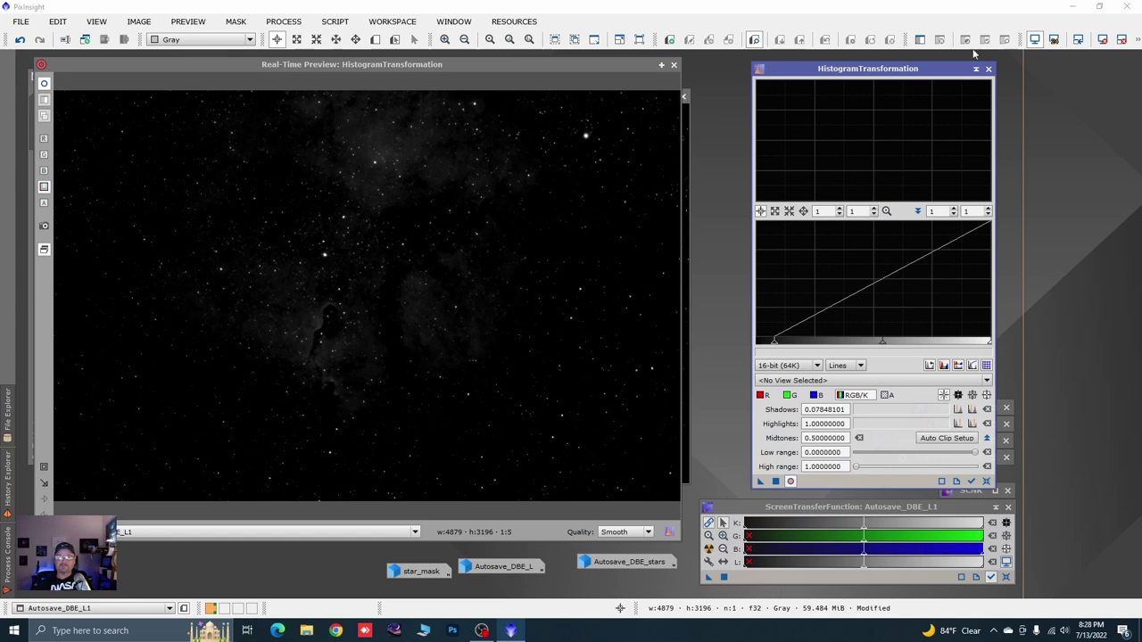
Step: Close HistogramTransformation and minimize Autosave_DBE_L1 to an icon beside the others
{"action": "left_click", "coordinate": [1001, 64]}
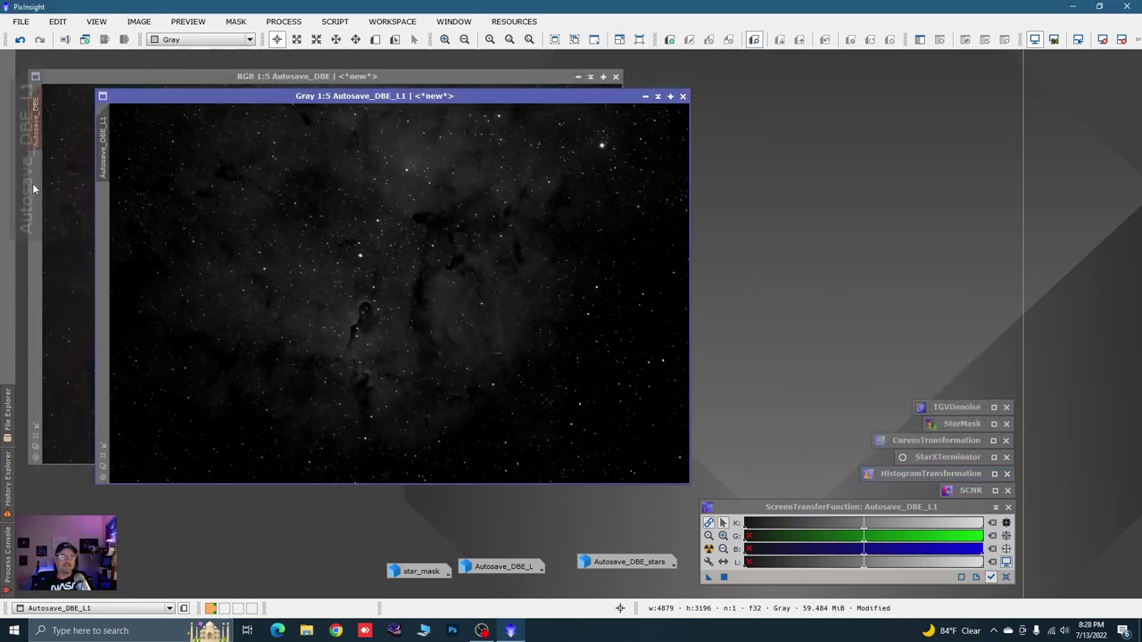
{"action": "left_click", "coordinate": [645, 95]}
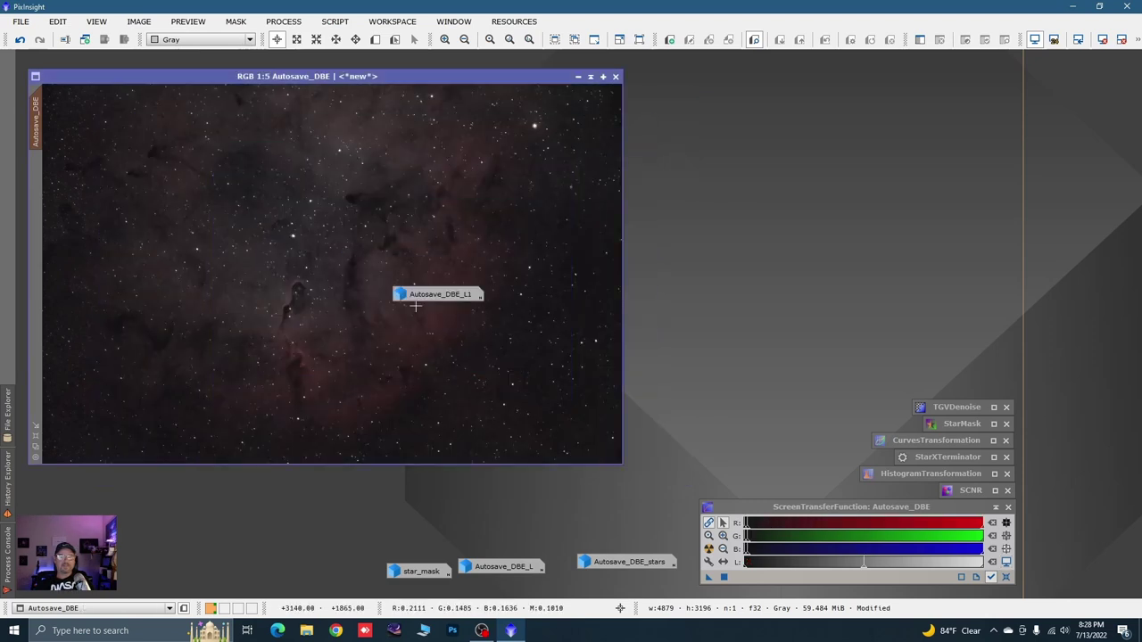
{"action": "left_click_drag", "start_coordinate": [429, 300], "coordinate": [325, 571]}
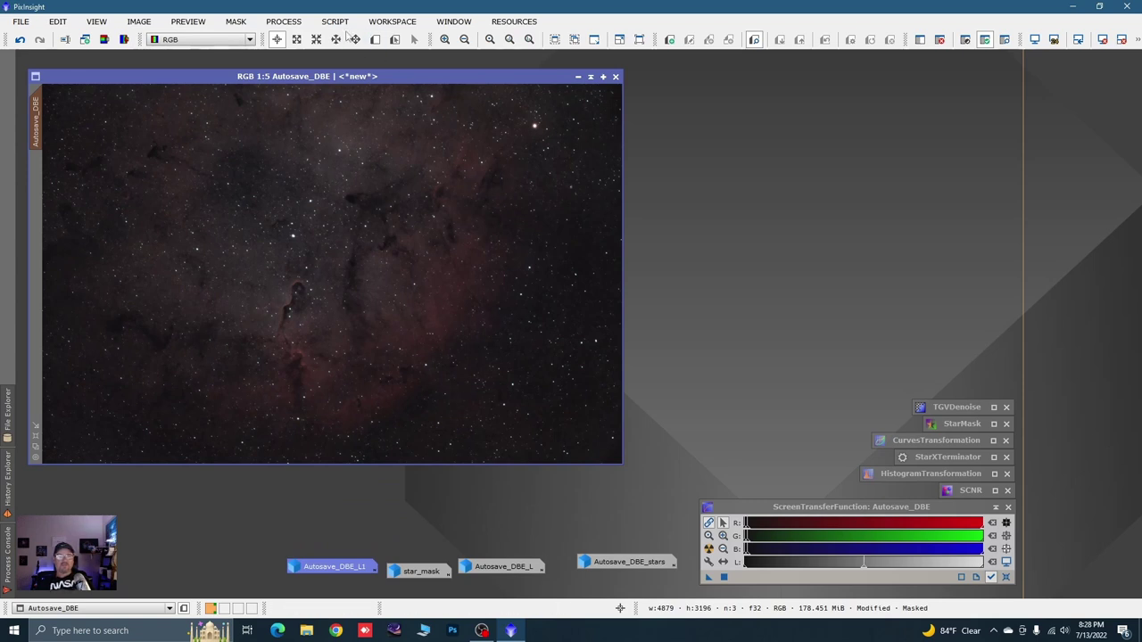
Step: Set UnsharpMask to StdDev 2.00, Amount 0.61, and box the elephant's trunk as Preview01
{"action": "left_click", "coordinate": [290, 24]}
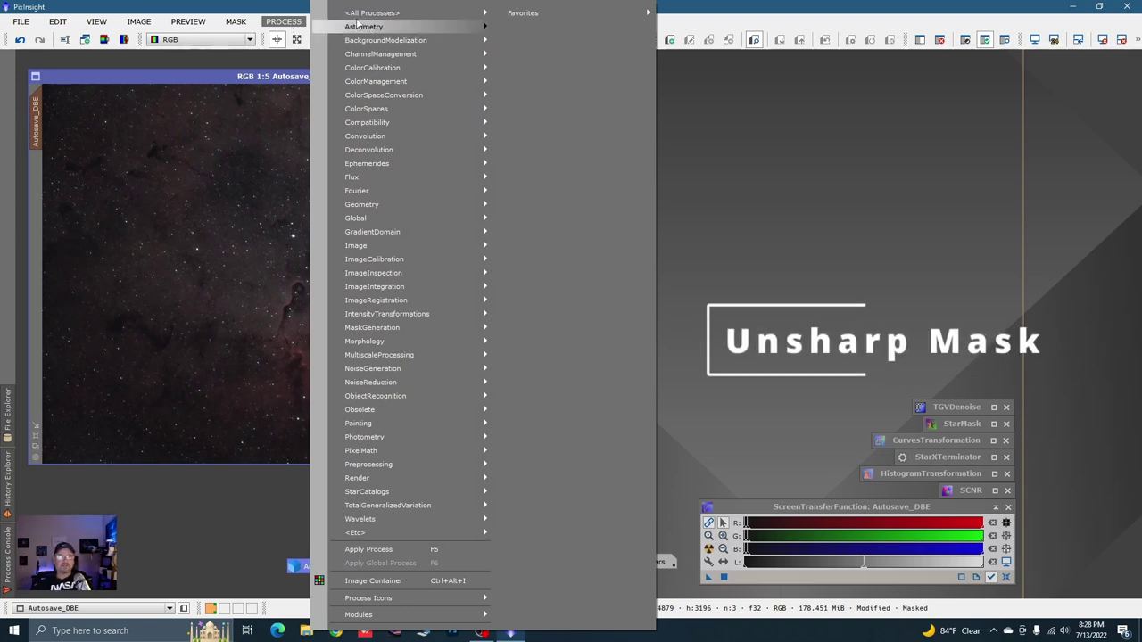
{"action": "mouse_move", "coordinate": [393, 12]}
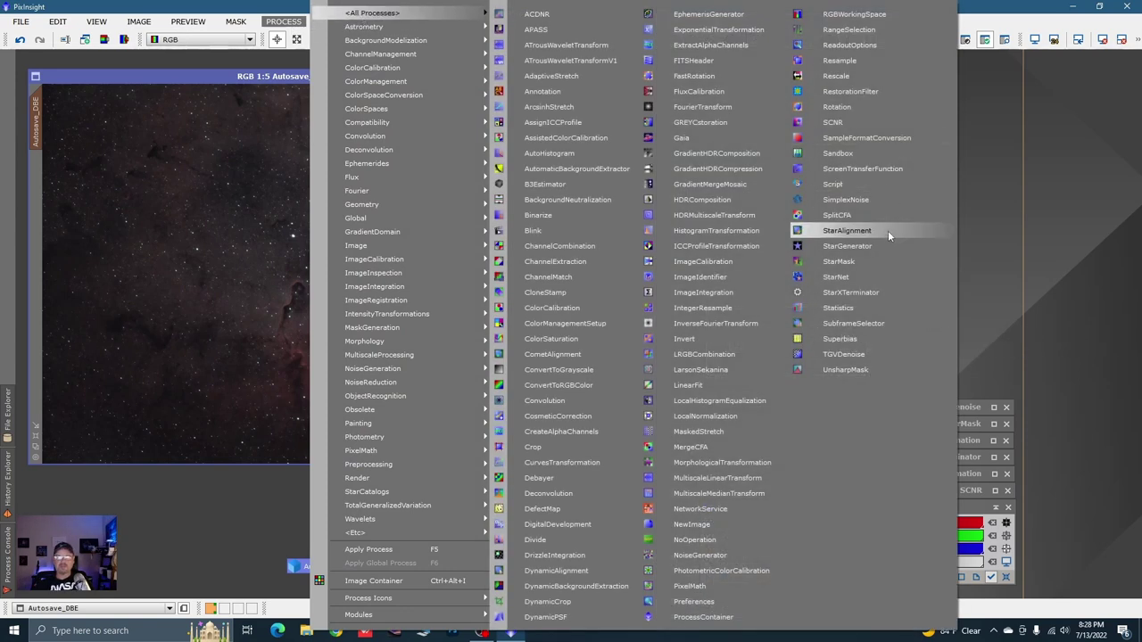
{"action": "left_click", "coordinate": [846, 371]}
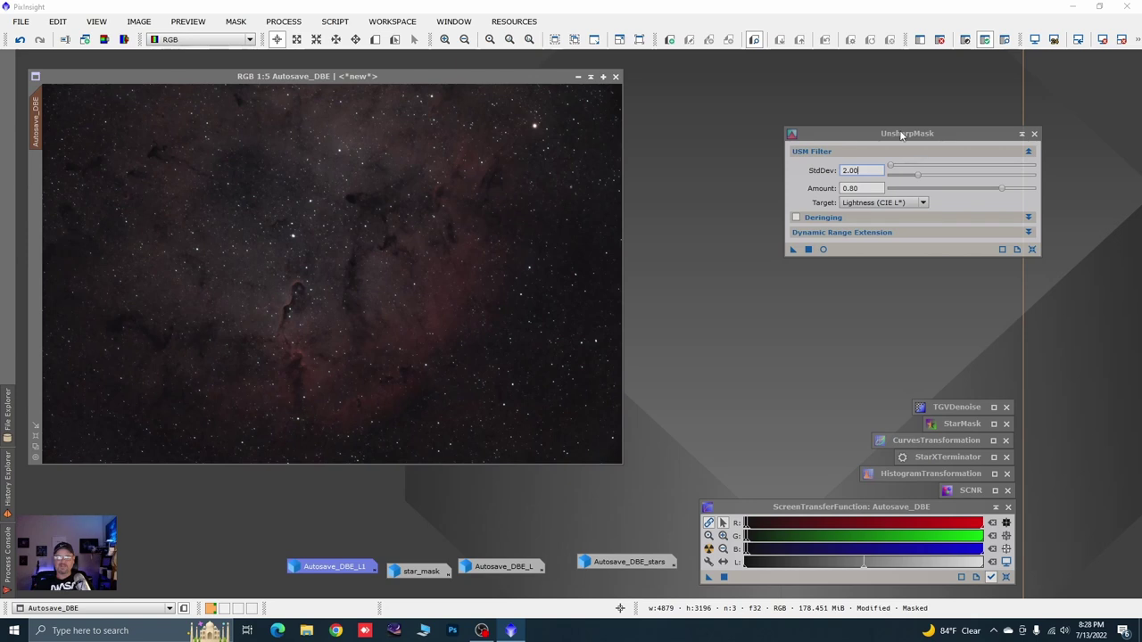
{"action": "left_click_drag", "start_coordinate": [1004, 193], "coordinate": [977, 194]}
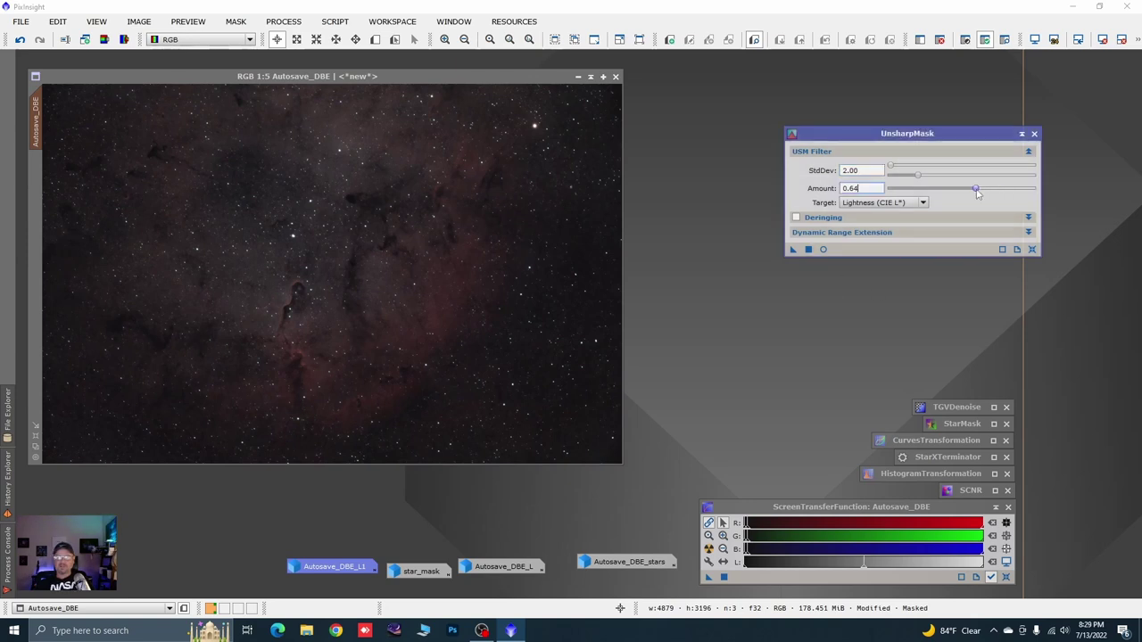
{"action": "left_click_drag", "start_coordinate": [1027, 259], "coordinate": [968, 192]}
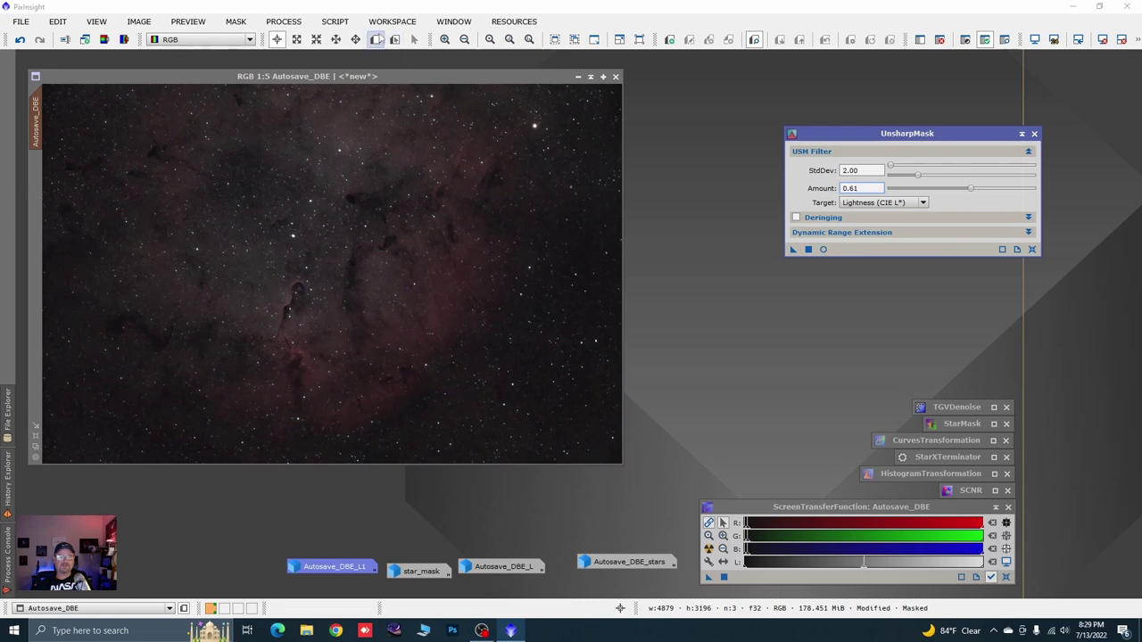
{"action": "left_click", "coordinate": [376, 39]}
{"action": "left_click_drag", "start_coordinate": [218, 259], "coordinate": [372, 396]}
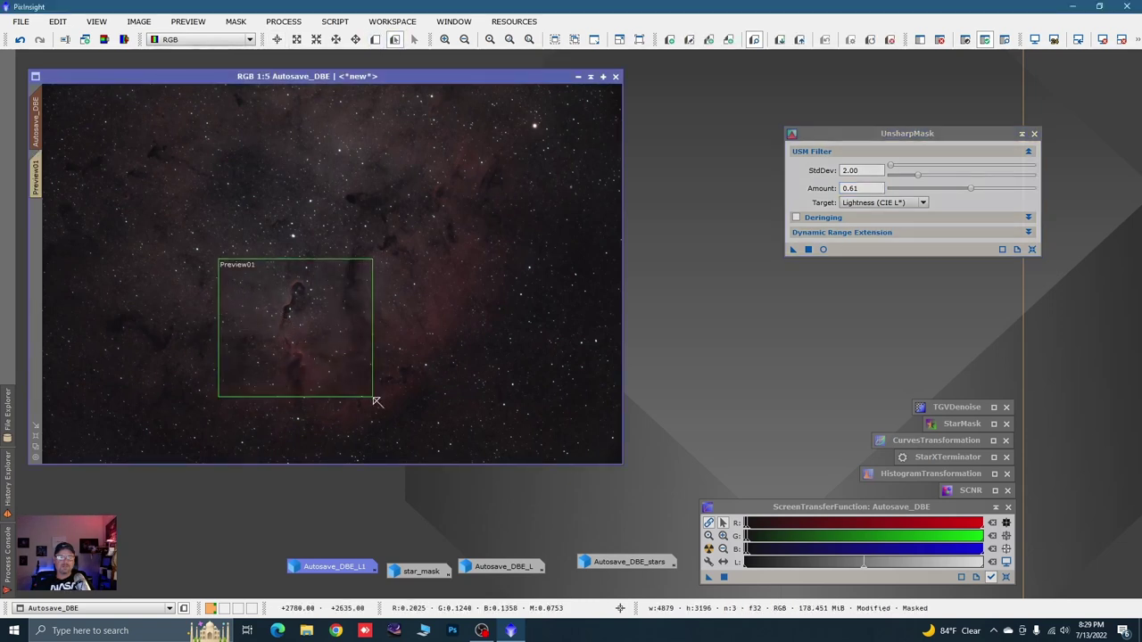
Step: Apply the UnsharpMask to Preview01 and inspect the sharpened trunk up close
{"action": "left_click", "coordinate": [37, 180]}
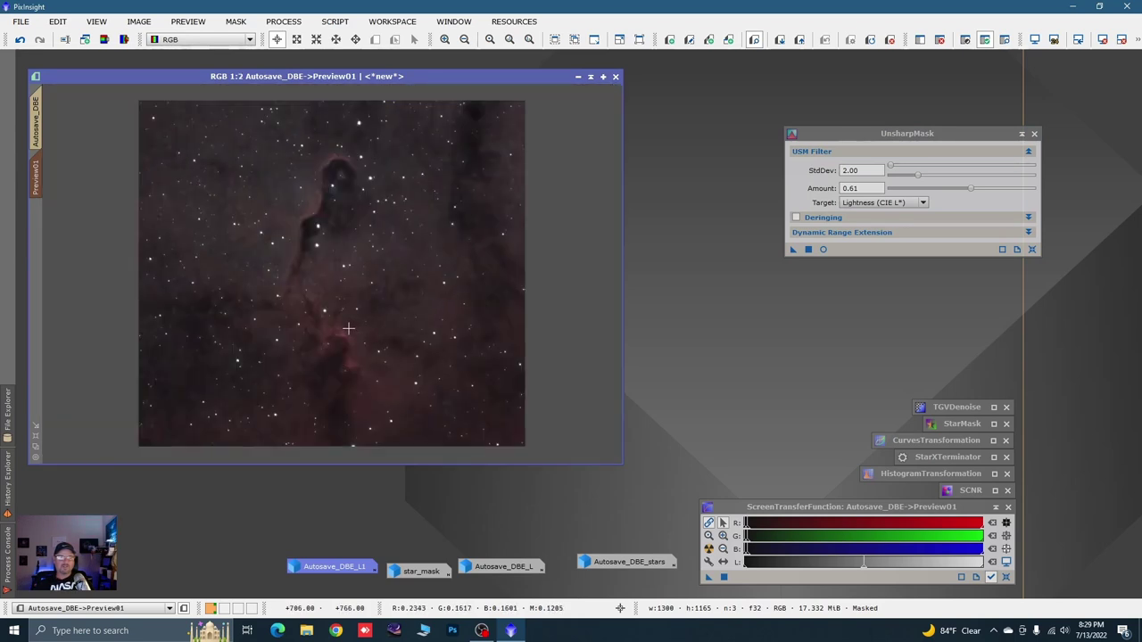
{"action": "scroll", "coordinate": [348, 329], "scroll_direction": "up", "scroll_amount": 1}
{"action": "scroll", "coordinate": [347, 328], "scroll_direction": "down", "scroll_amount": 1}
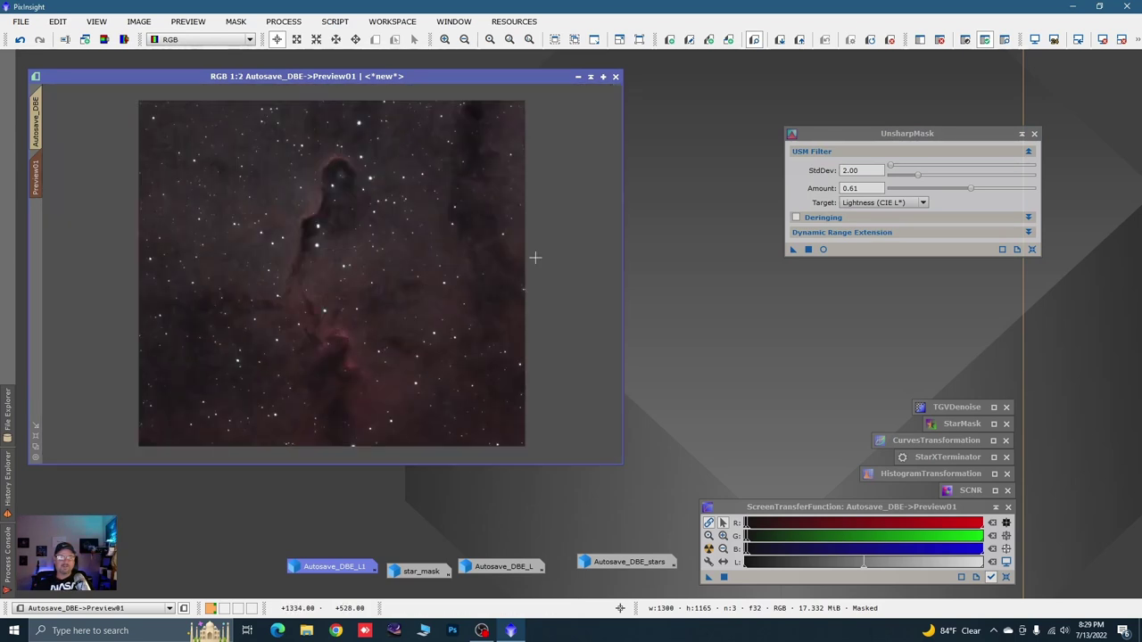
{"action": "left_click_drag", "start_coordinate": [790, 250], "coordinate": [409, 339]}
{"action": "scroll", "coordinate": [341, 242], "scroll_direction": "up", "scroll_amount": 1}
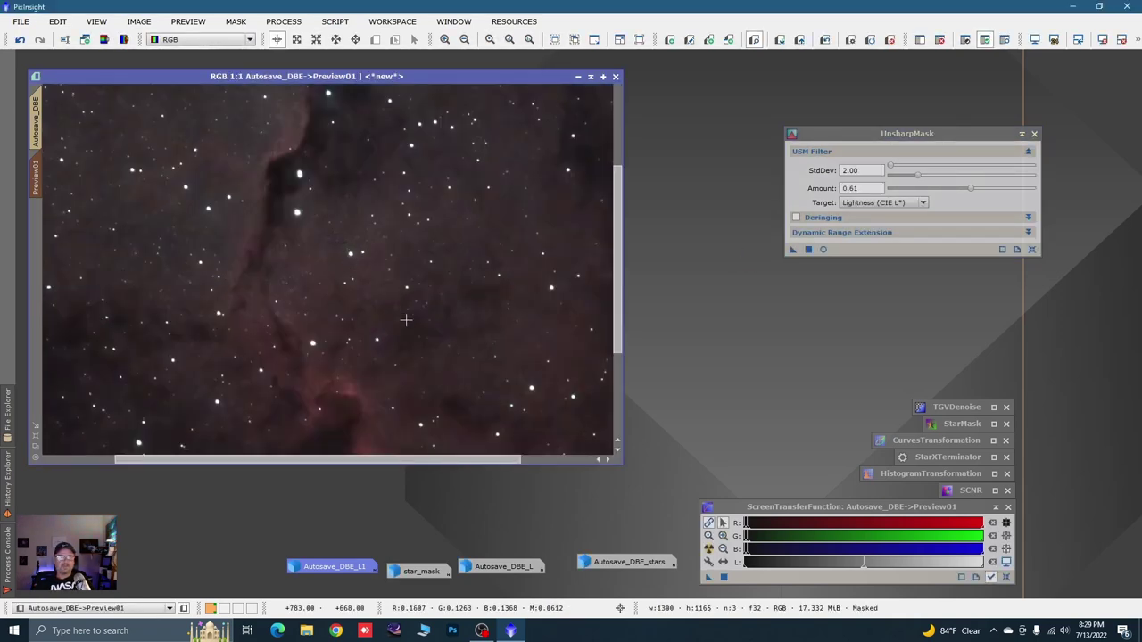
{"action": "scroll", "coordinate": [406, 319], "scroll_direction": "down", "scroll_amount": 1}
{"action": "scroll", "coordinate": [328, 191], "scroll_direction": "up", "scroll_amount": 1}
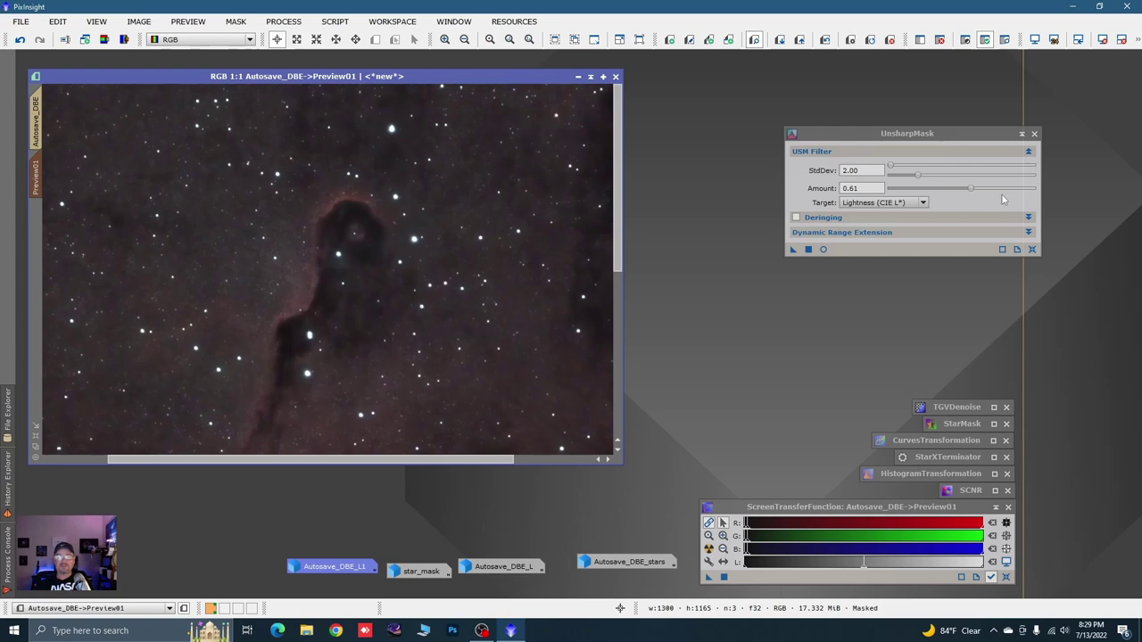
Step: Raise the Amount to 0.76, re-test and compare with undo, then return to the full image
{"action": "left_click_drag", "start_coordinate": [972, 192], "coordinate": [997, 192]}
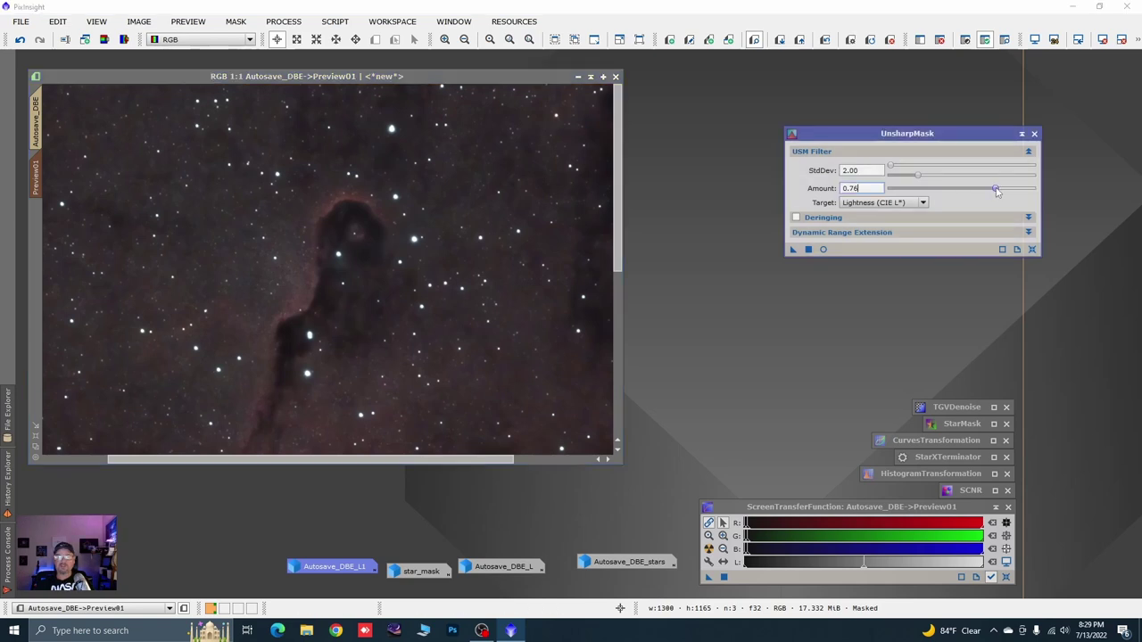
{"action": "left_click", "coordinate": [793, 250]}
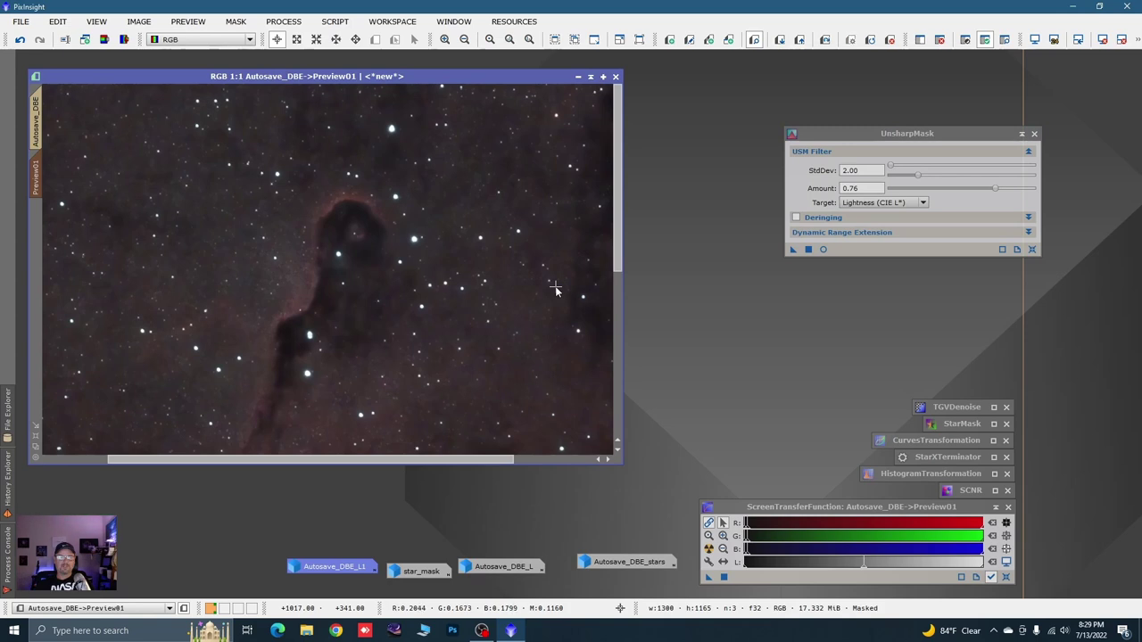
{"action": "key", "text": "ctrl+shift+z"}
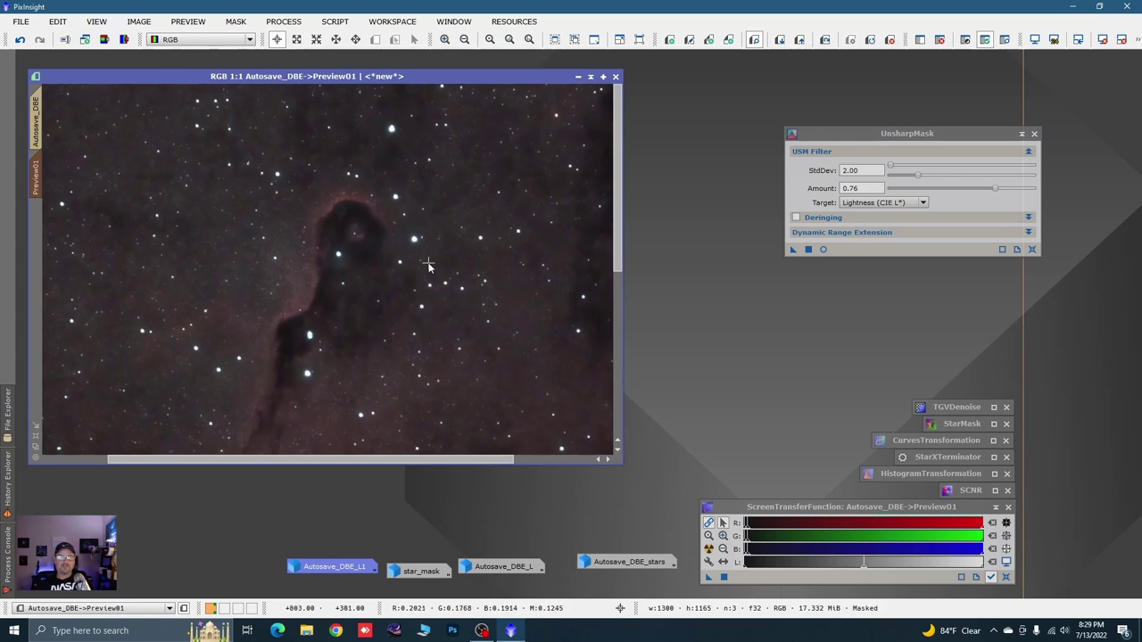
{"action": "scroll", "coordinate": [531, 270], "scroll_direction": "up", "scroll_amount": 1}
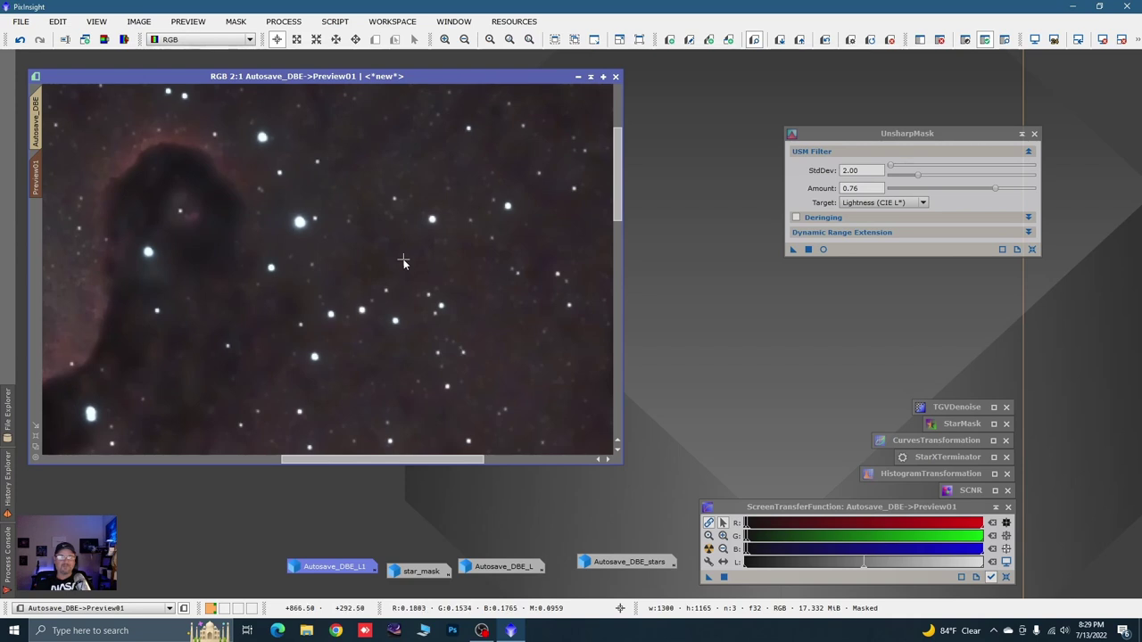
{"action": "left_click", "coordinate": [40, 128]}
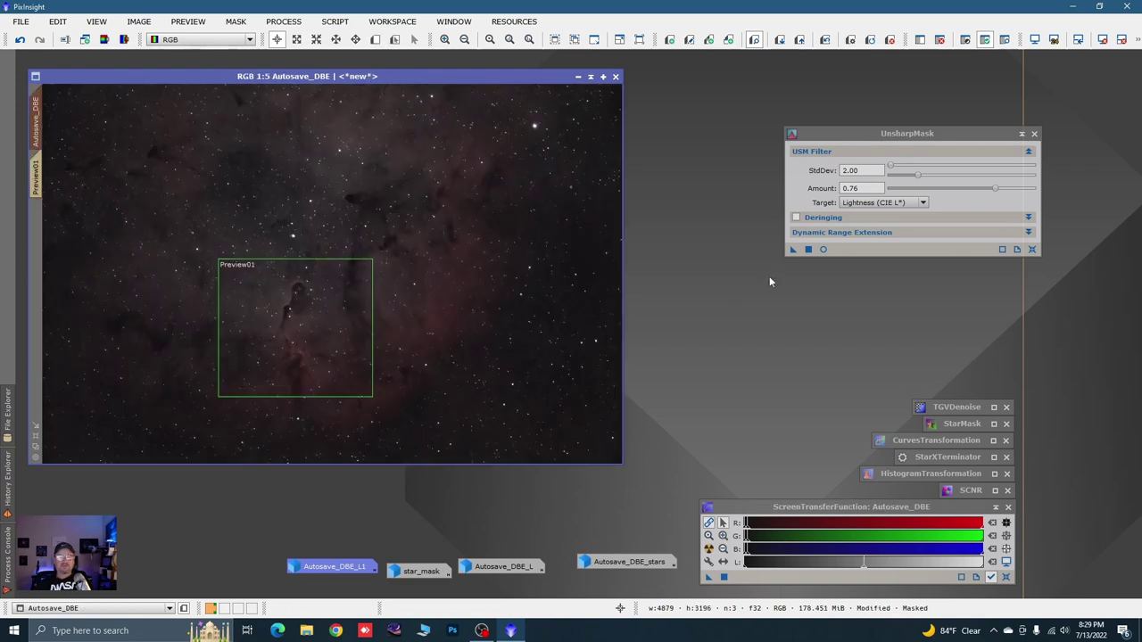
Step: Apply the UnsharpMask to the whole Autosave_DBE and park the tool in the icon stack
{"action": "left_click_drag", "start_coordinate": [357, 328], "coordinate": [359, 327]}
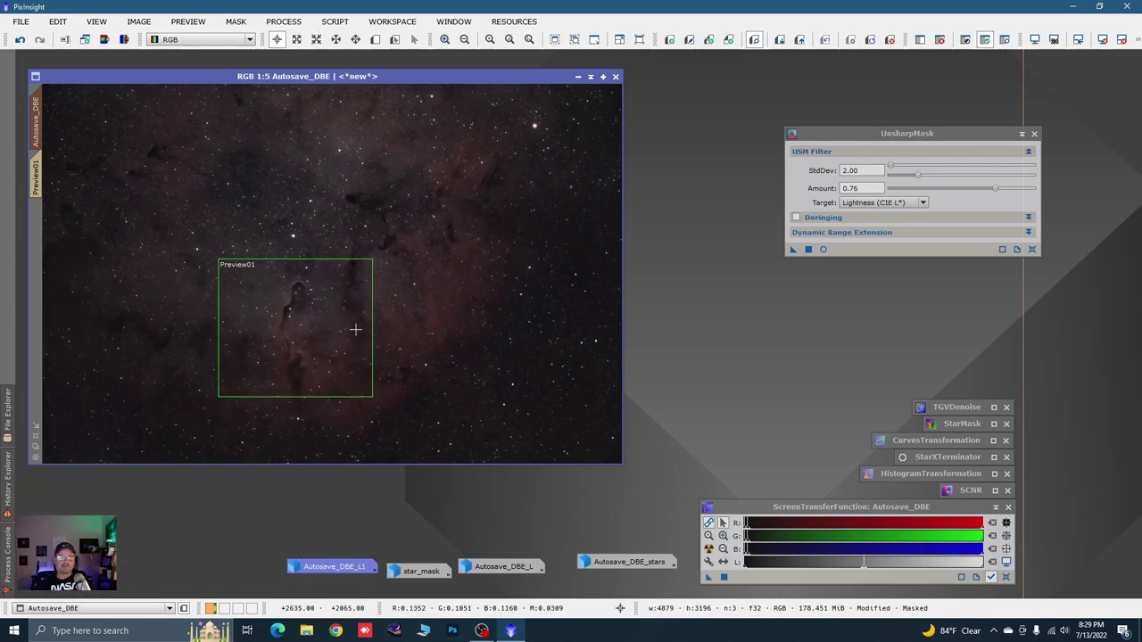
{"action": "left_click", "coordinate": [1022, 134]}
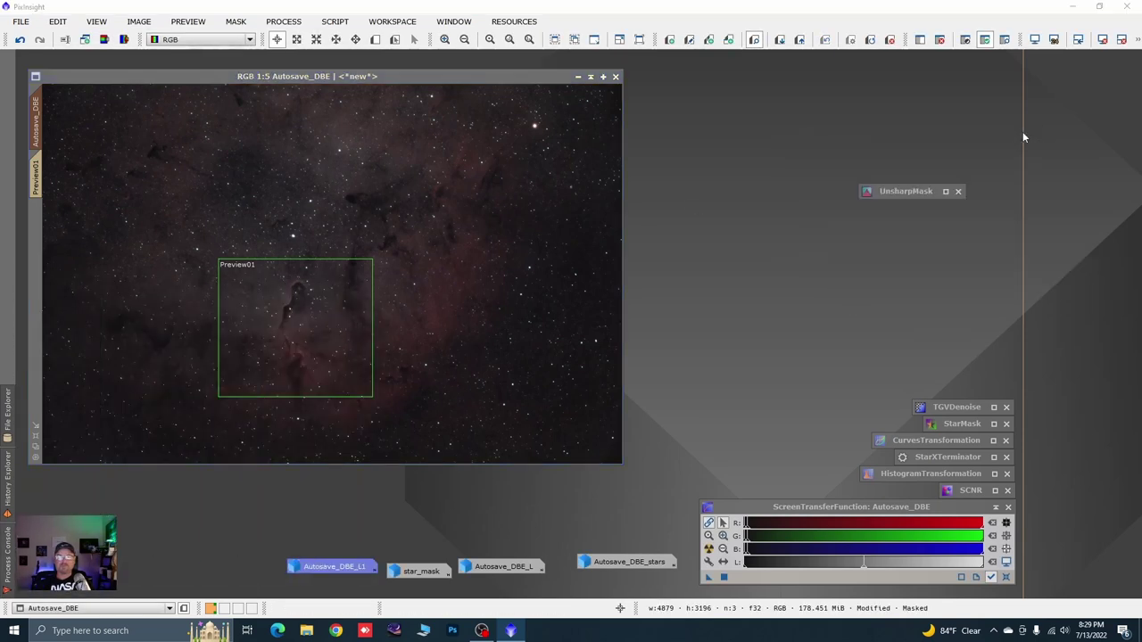
{"action": "left_click_drag", "start_coordinate": [946, 200], "coordinate": [964, 393]}
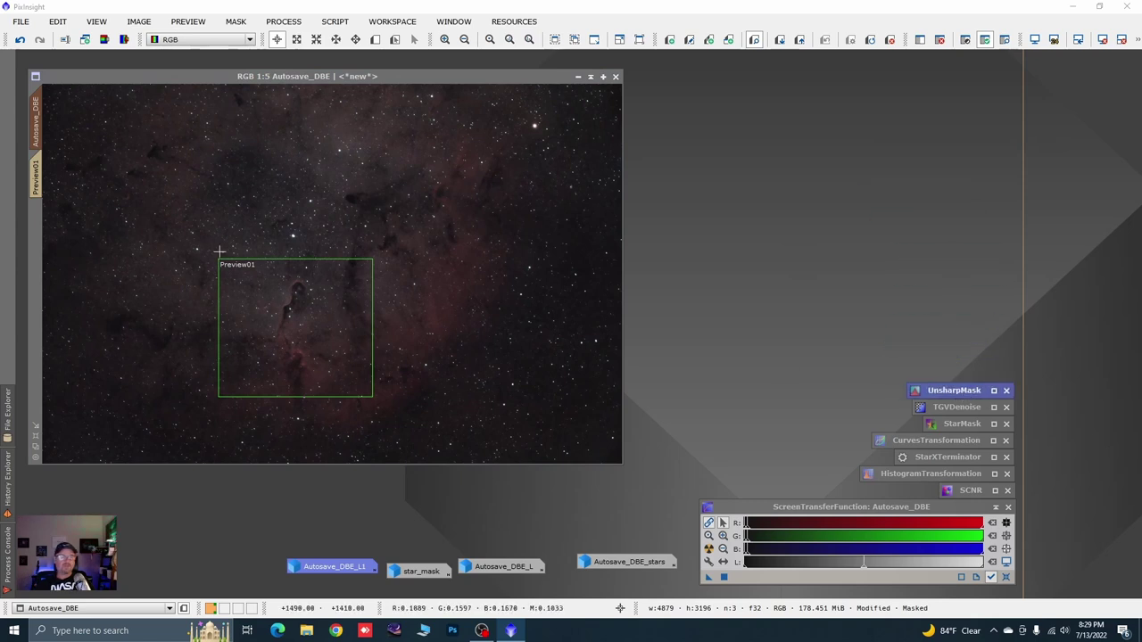
Step: Delete Preview01 and remove the L1 mask from Autosave_DBE
{"action": "right_click", "coordinate": [38, 169]}
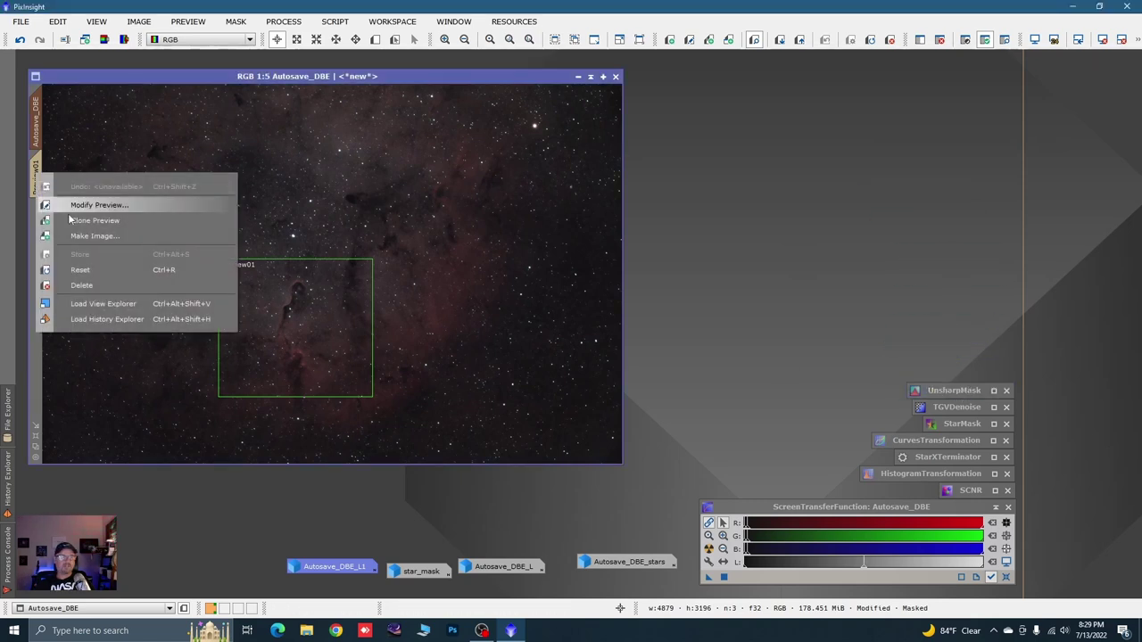
{"action": "left_click", "coordinate": [81, 283]}
{"action": "right_click", "coordinate": [221, 230]}
{"action": "mouse_move", "coordinate": [295, 362]}
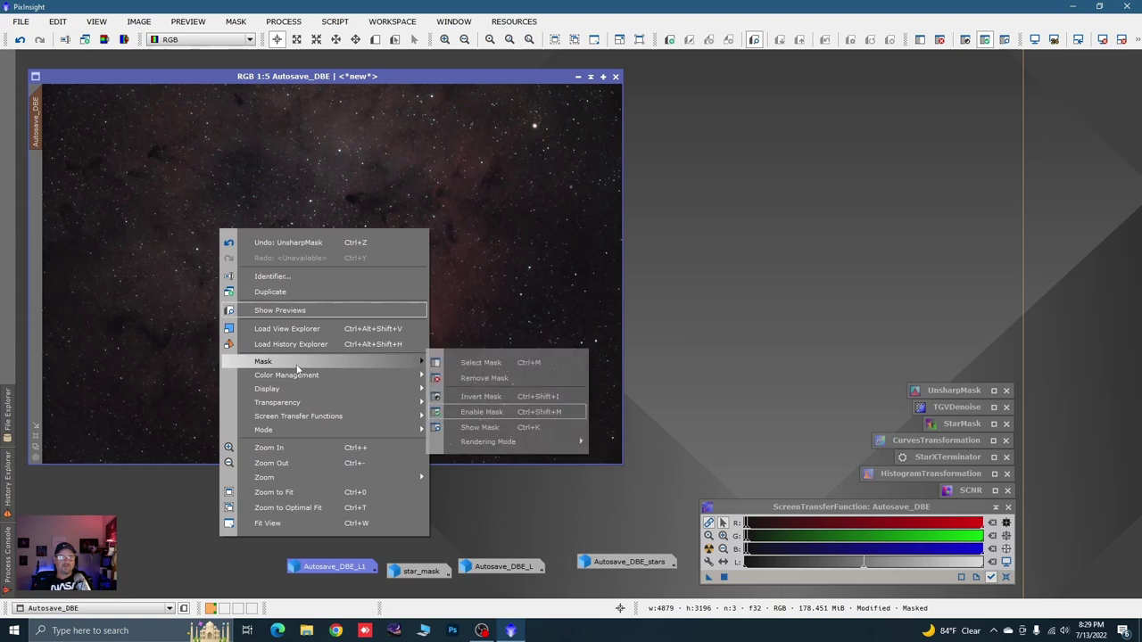
{"action": "left_click", "coordinate": [492, 378]}
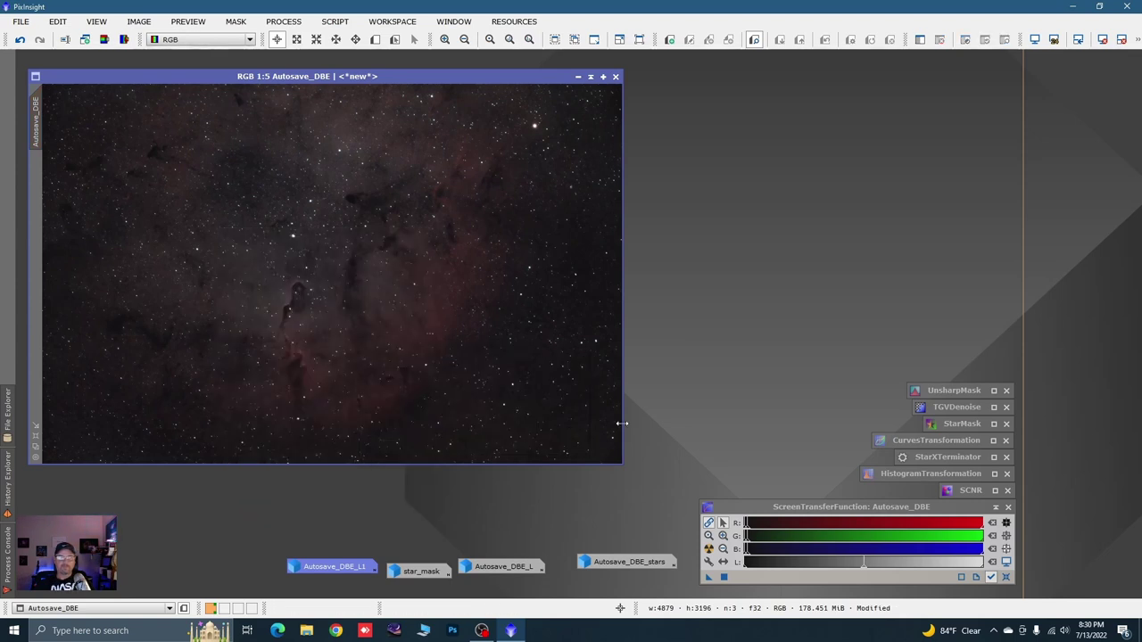
{"action": "double_click", "coordinate": [909, 474]}
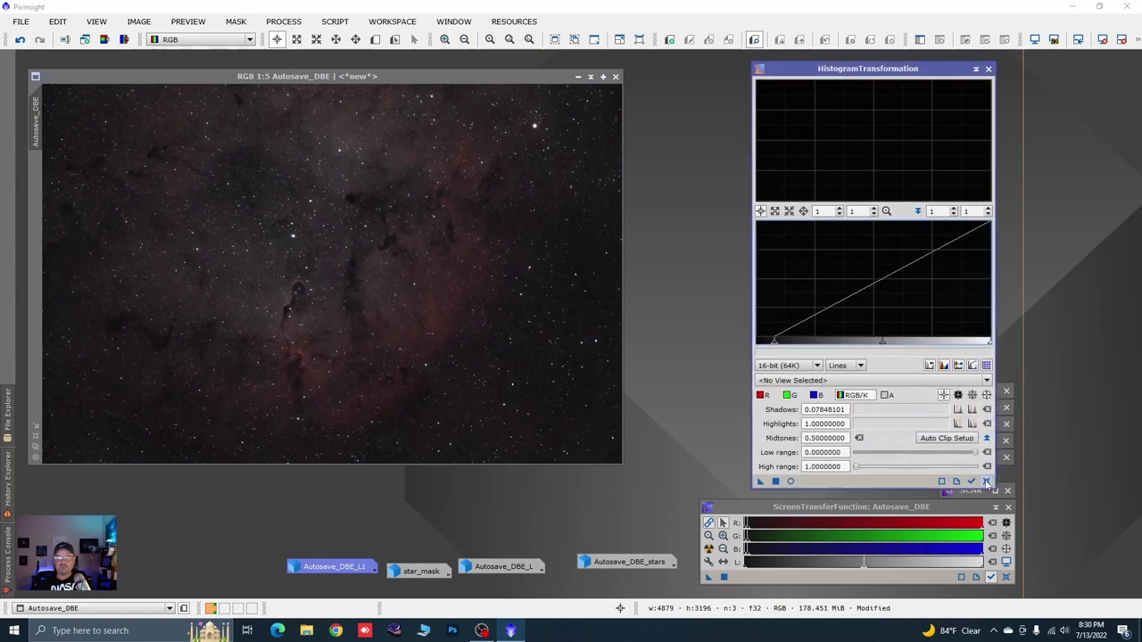
{"action": "left_click", "coordinate": [985, 481]}
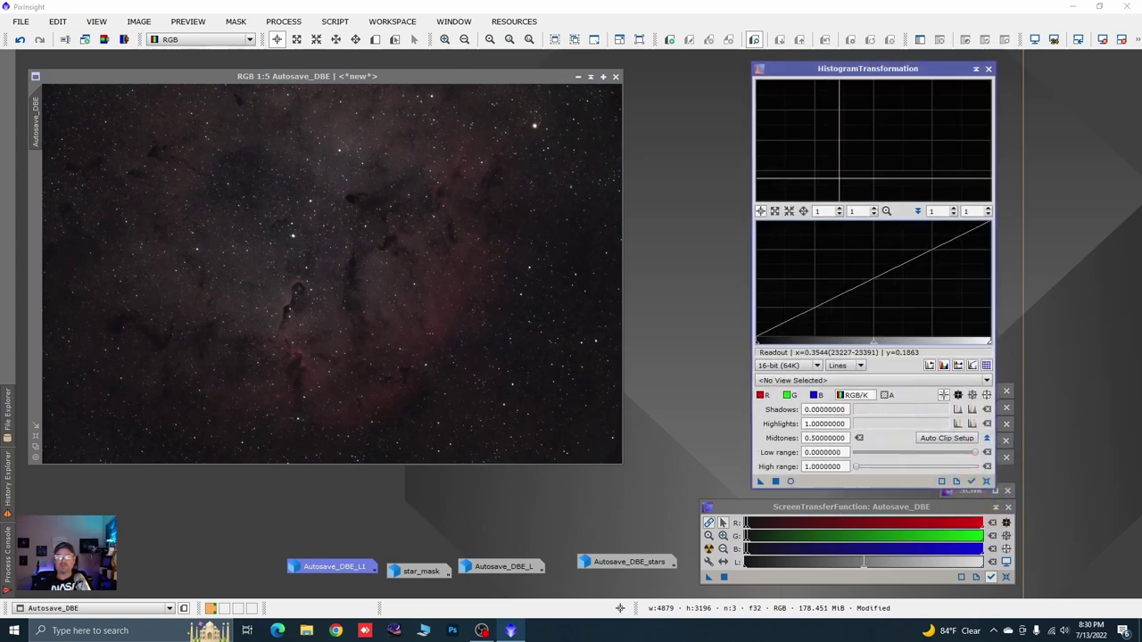
{"action": "left_click", "coordinate": [970, 482]}
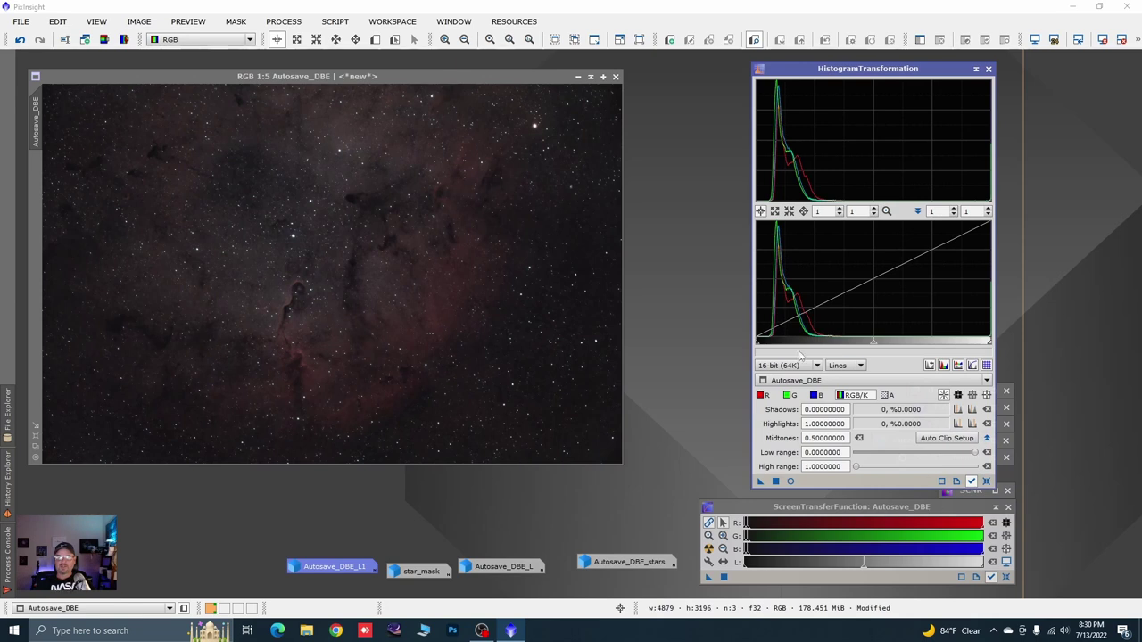
{"action": "left_click", "coordinate": [790, 481]}
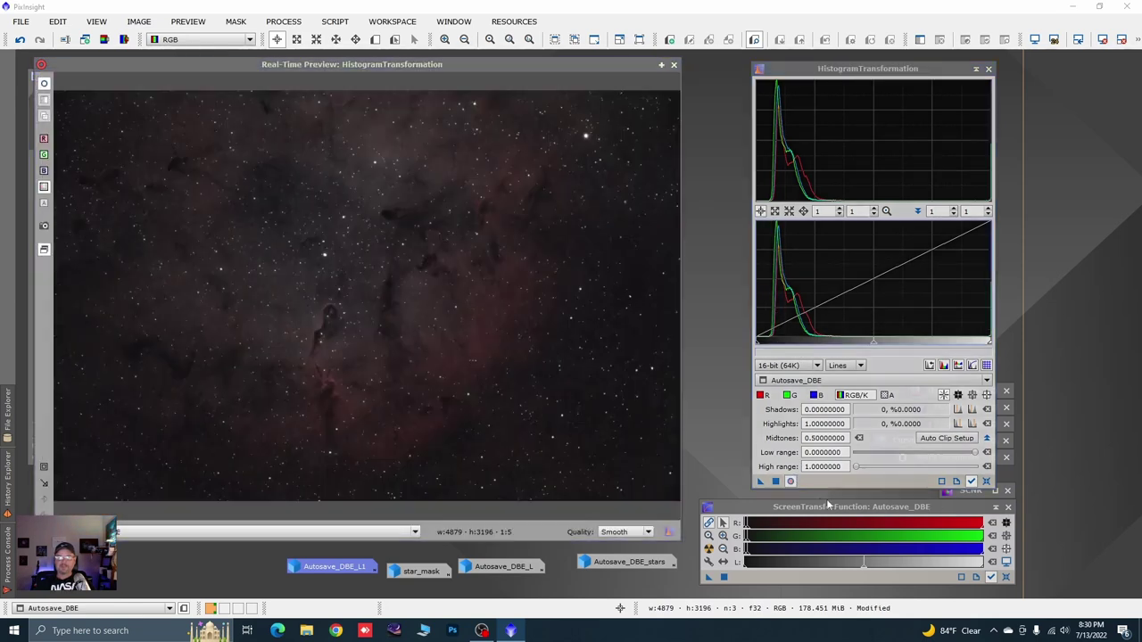
{"action": "left_click", "coordinate": [872, 347]}
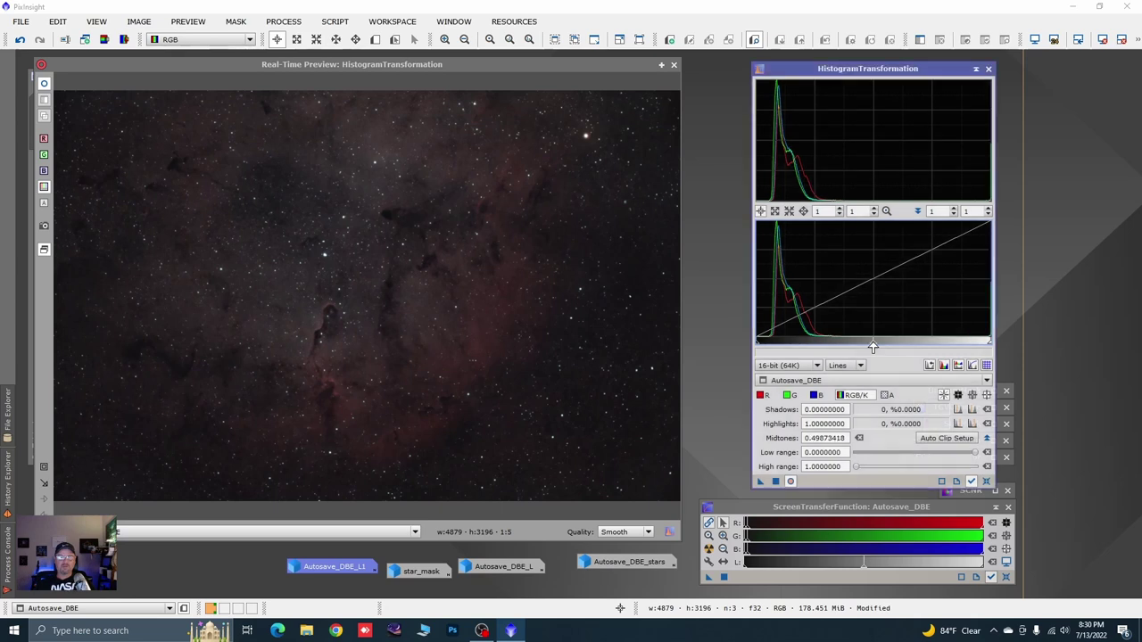
{"action": "left_click_drag", "start_coordinate": [873, 347], "coordinate": [760, 347]}
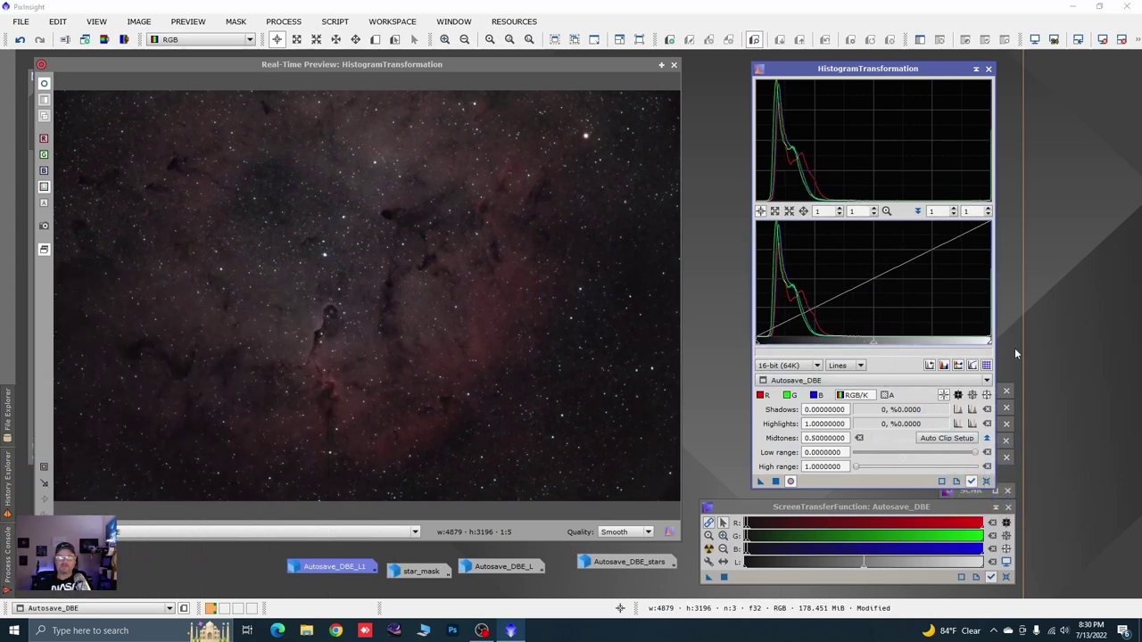
{"action": "left_click", "coordinate": [975, 68]}
{"action": "left_click", "coordinate": [674, 64]}
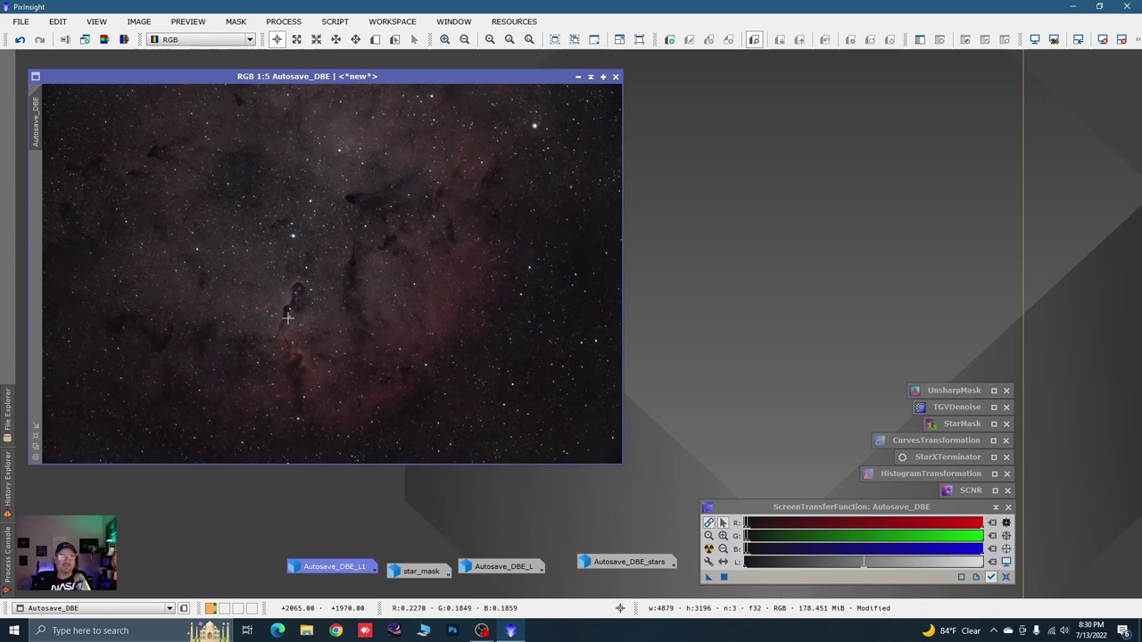
Step: Nudge and slightly enlarge the Autosave_DBE window, then minimize it to an icon
{"action": "left_click_drag", "start_coordinate": [189, 78], "coordinate": [191, 74]}
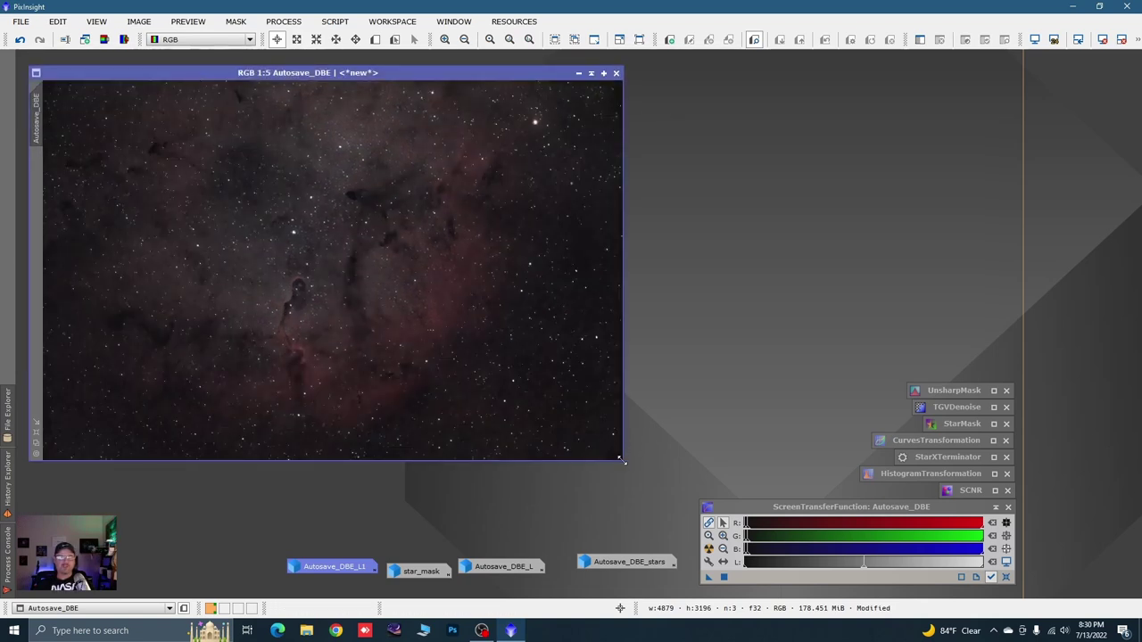
{"action": "left_click_drag", "start_coordinate": [622, 460], "coordinate": [635, 482]}
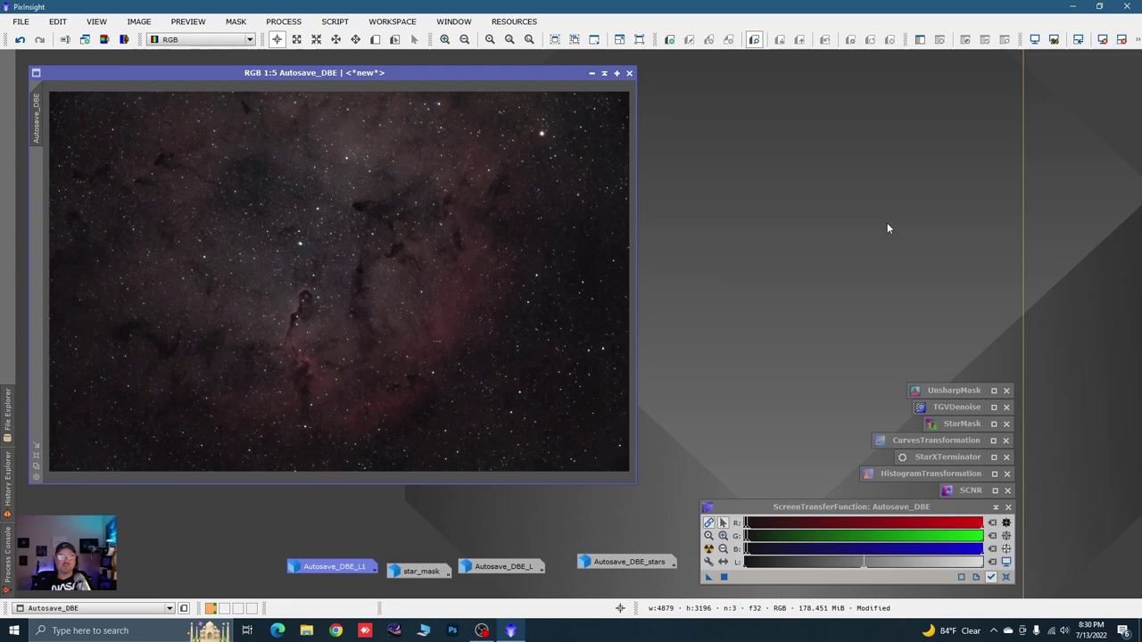
{"action": "left_click", "coordinate": [590, 73]}
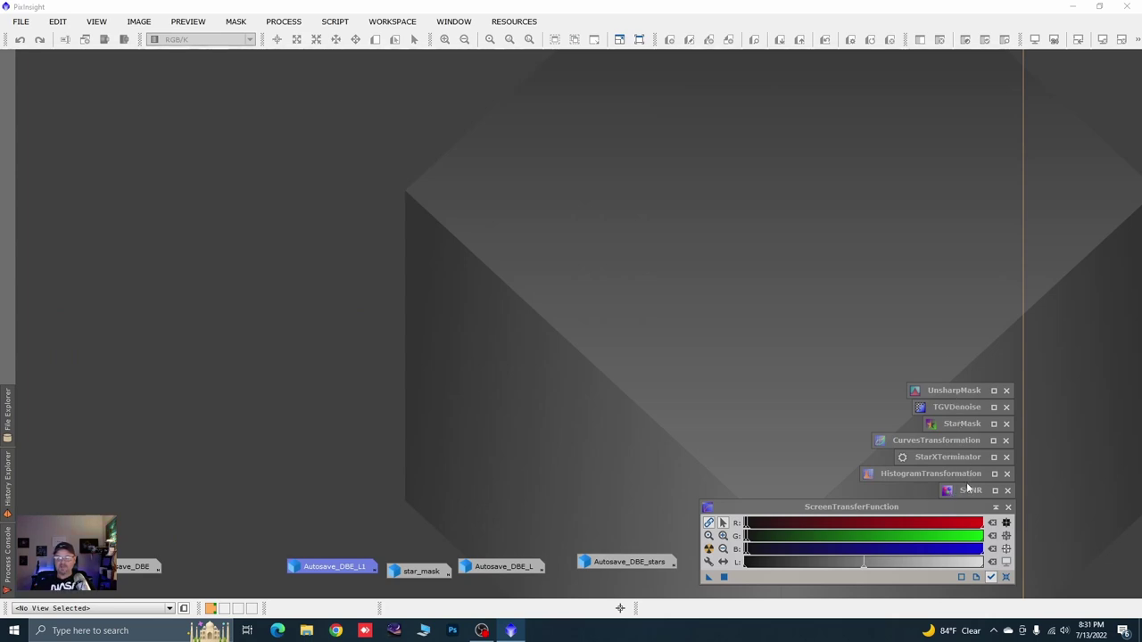
Step: Open MultiscaleLinearTransform, shade it and park it above UnsharpMask in the tool stack
{"action": "left_click", "coordinate": [284, 21]}
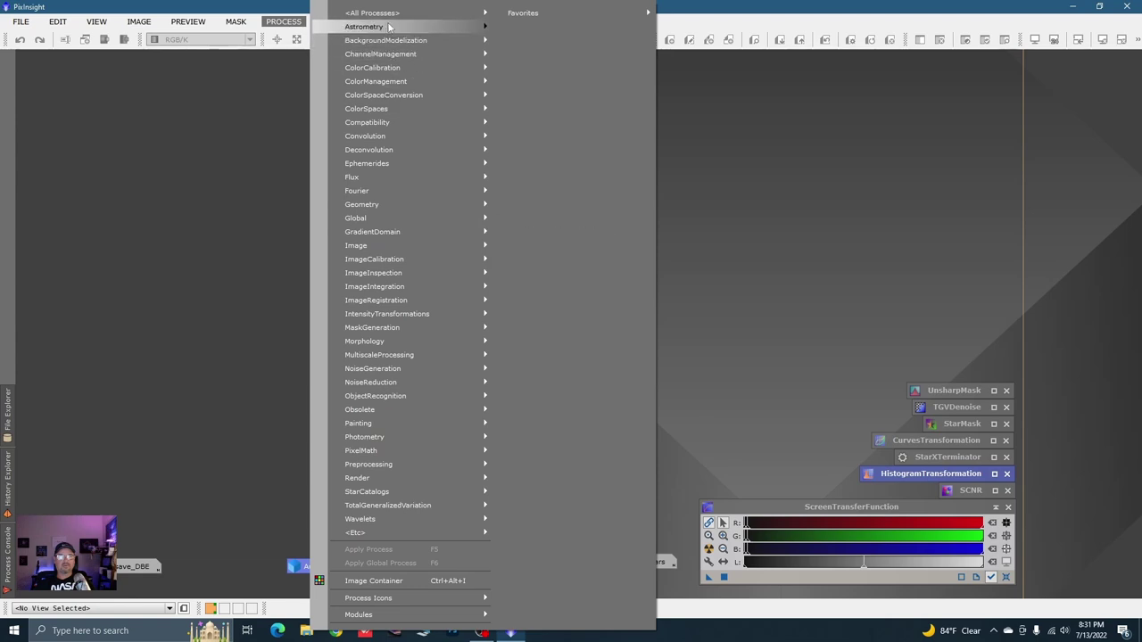
{"action": "mouse_move", "coordinate": [385, 16]}
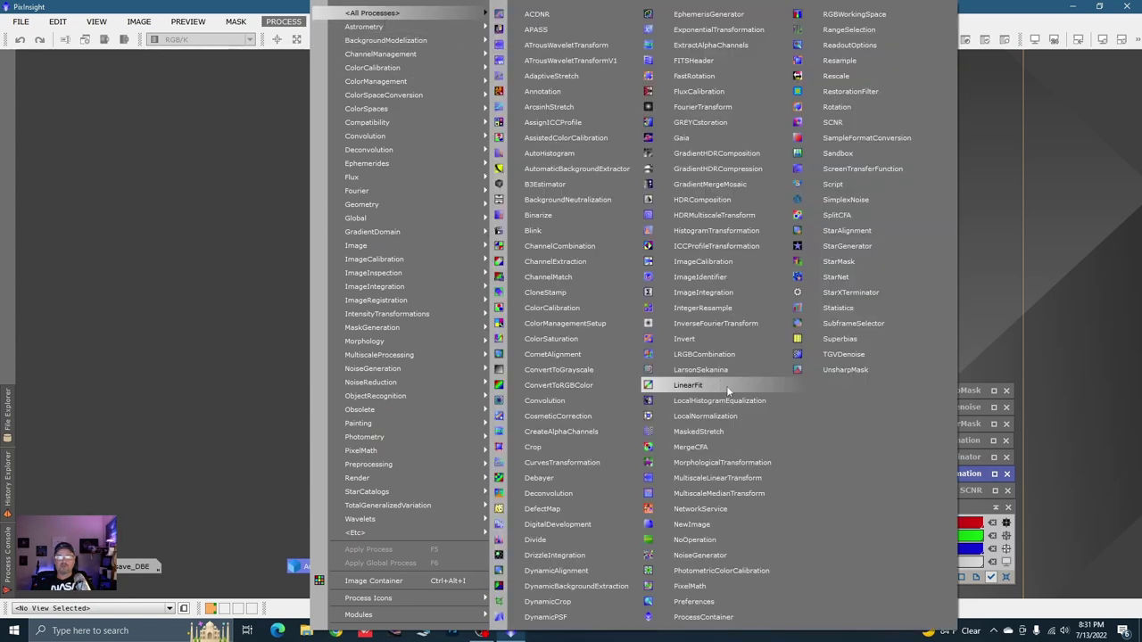
{"action": "left_click", "coordinate": [709, 479]}
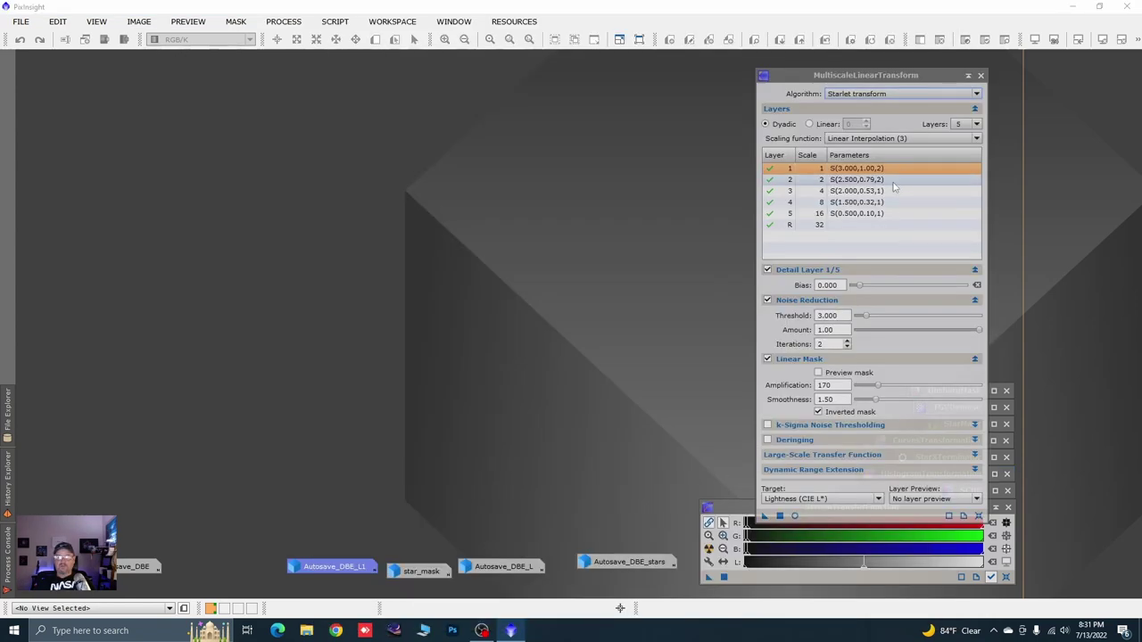
{"action": "left_click", "coordinate": [968, 76]}
{"action": "left_click_drag", "start_coordinate": [829, 317], "coordinate": [890, 379]}
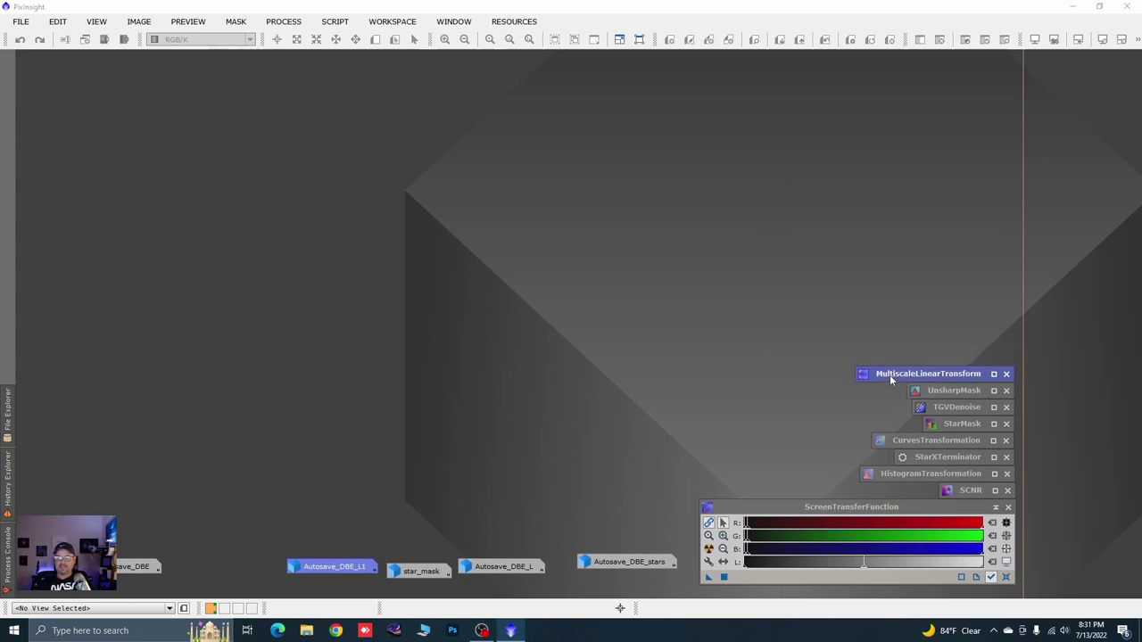
{"action": "left_click_drag", "start_coordinate": [812, 508], "coordinate": [811, 513]}
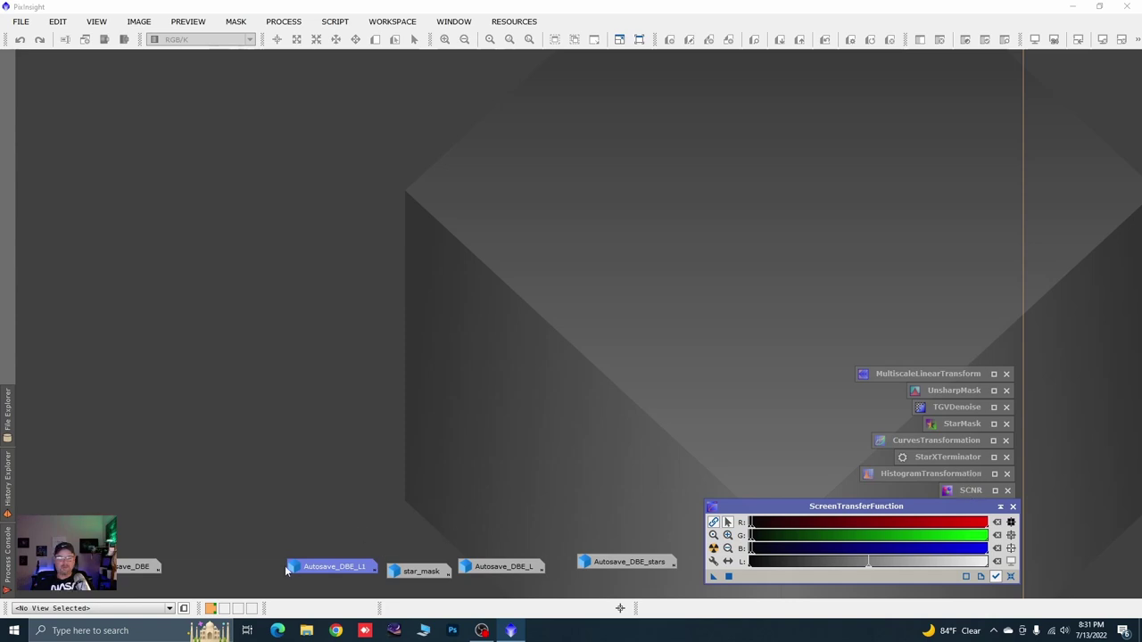
{"action": "left_click", "coordinate": [19, 22]}
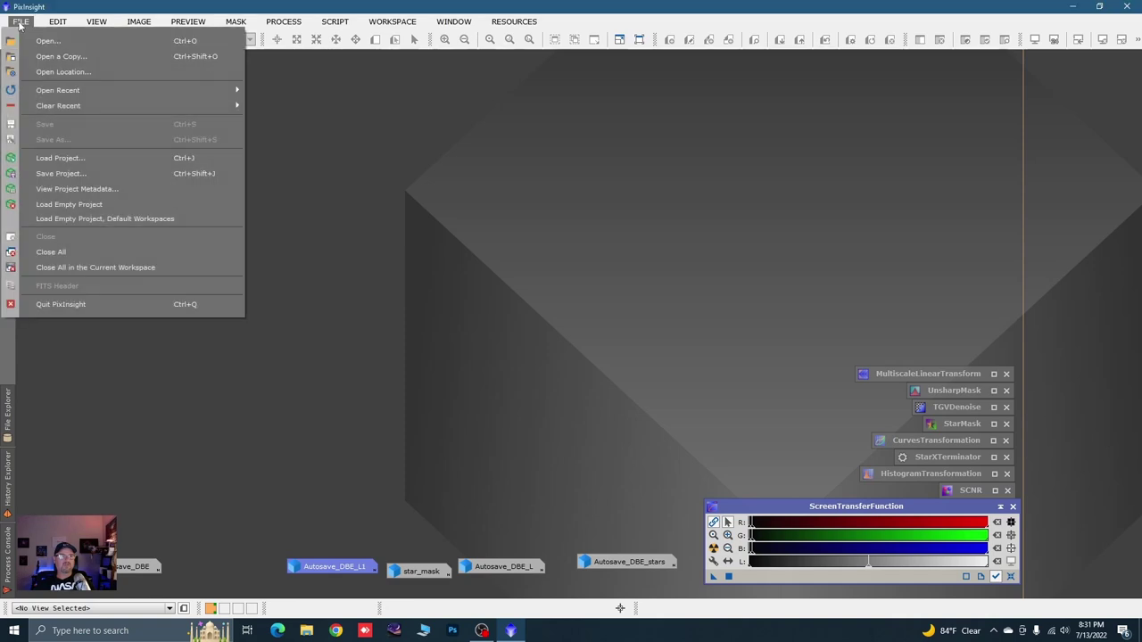
{"action": "left_click", "coordinate": [61, 173]}
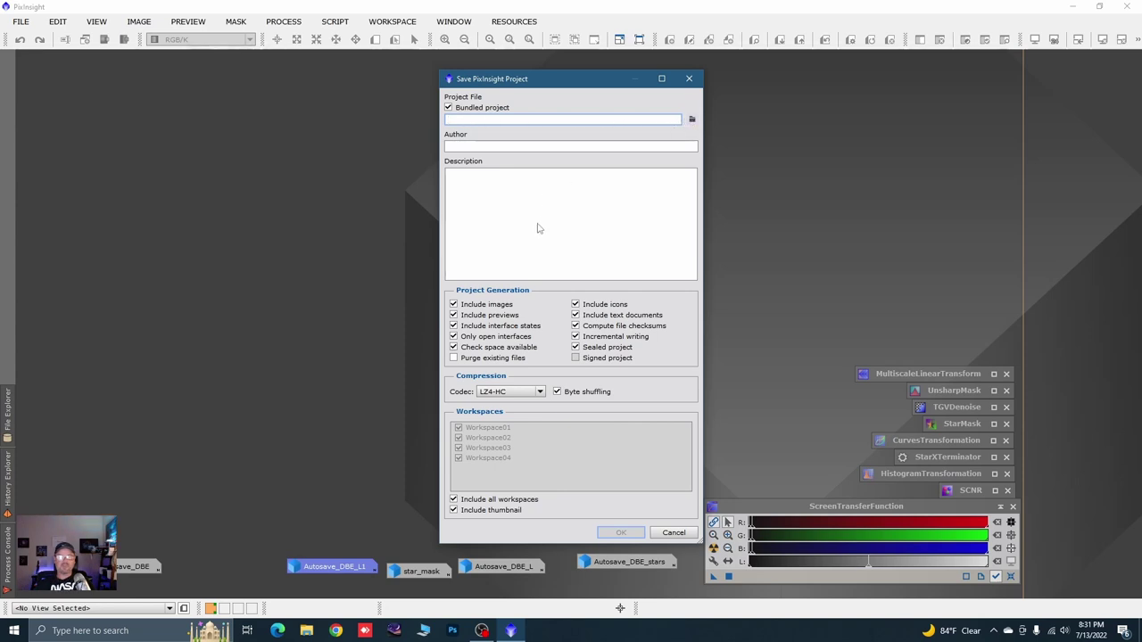
{"action": "left_click", "coordinate": [633, 148]}
{"action": "left_click_drag", "start_coordinate": [564, 80], "coordinate": [527, 80]}
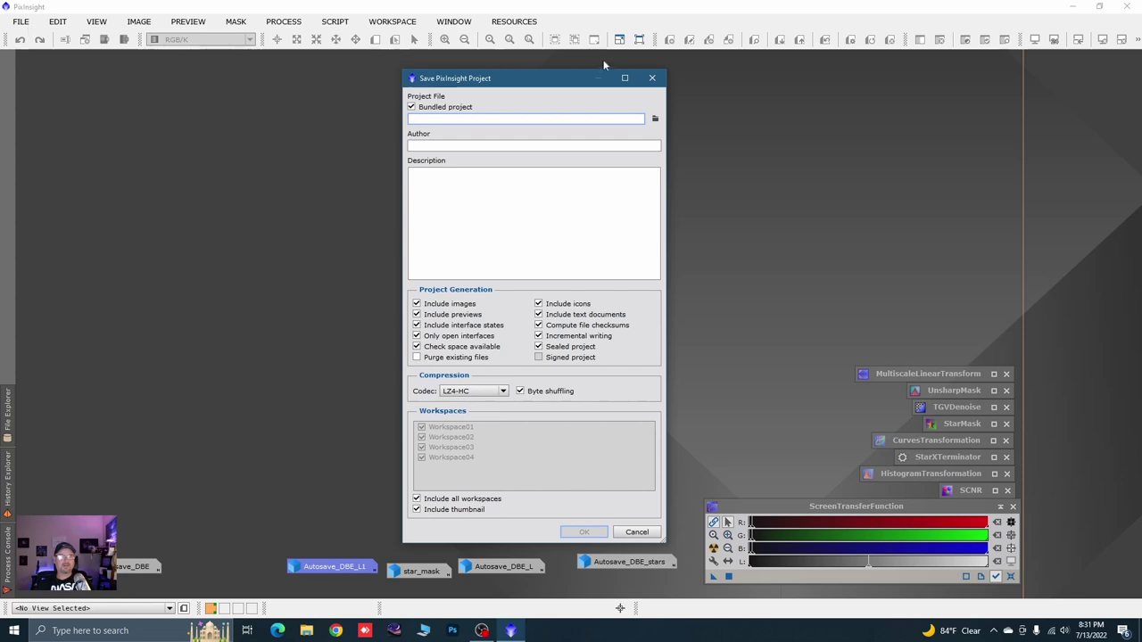
{"action": "left_click", "coordinate": [652, 77]}
{"action": "left_click", "coordinate": [22, 22]}
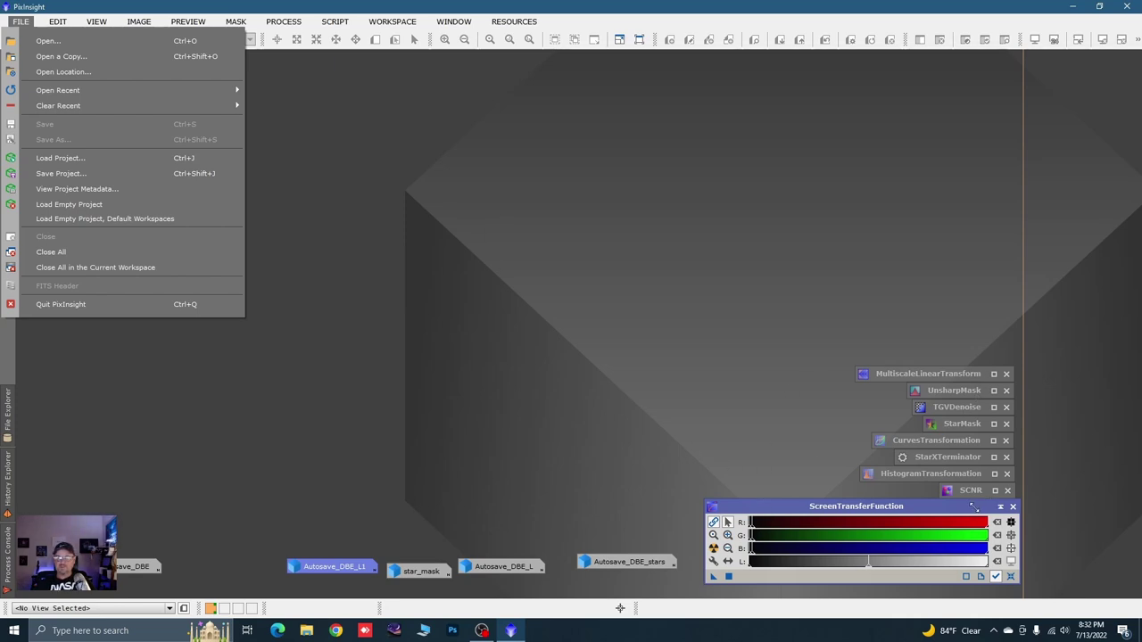
{"action": "left_click_drag", "start_coordinate": [989, 507], "coordinate": [982, 514]}
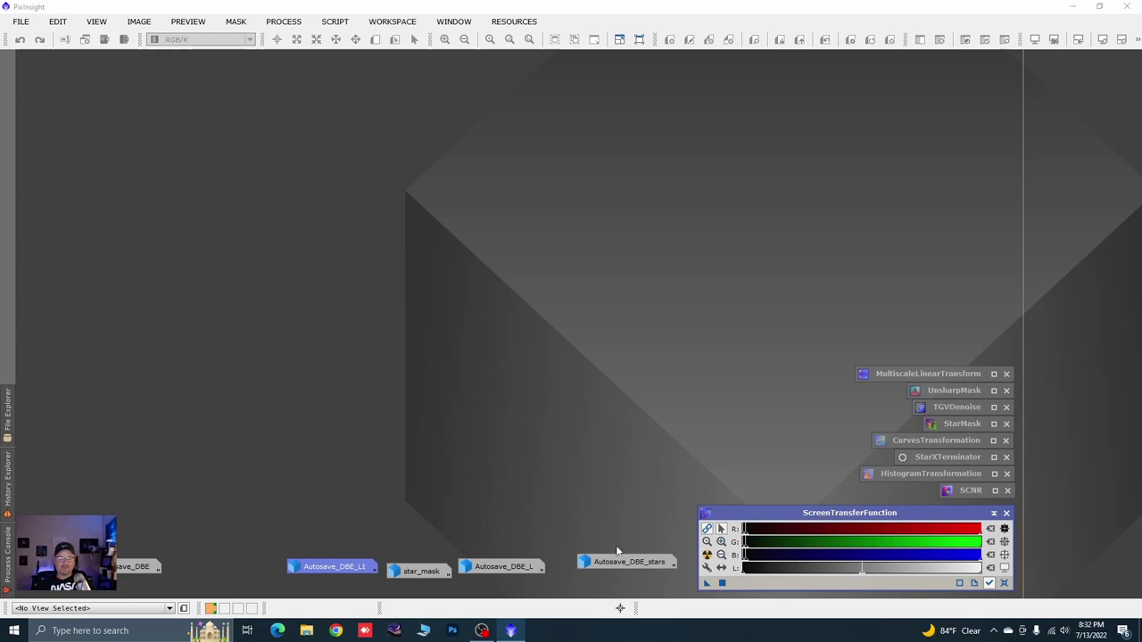